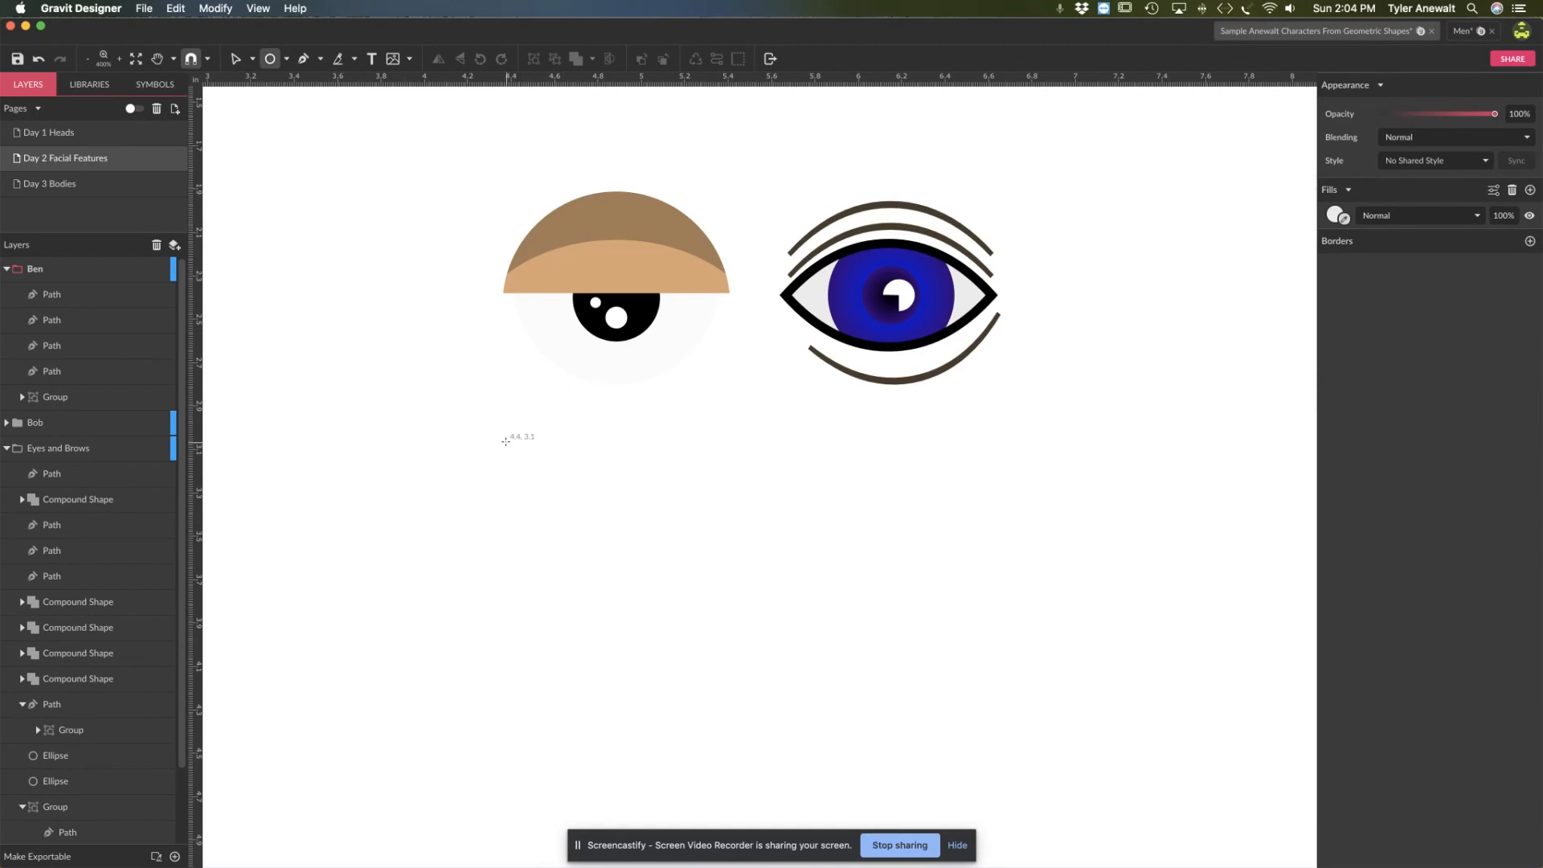
# Step: Draw a circle about 0.98 in wide below the brown-lidded eye and cut it horizontally across the middle into two halves
pyautogui.moveTo(506, 442); pyautogui.dragTo(688, 658)
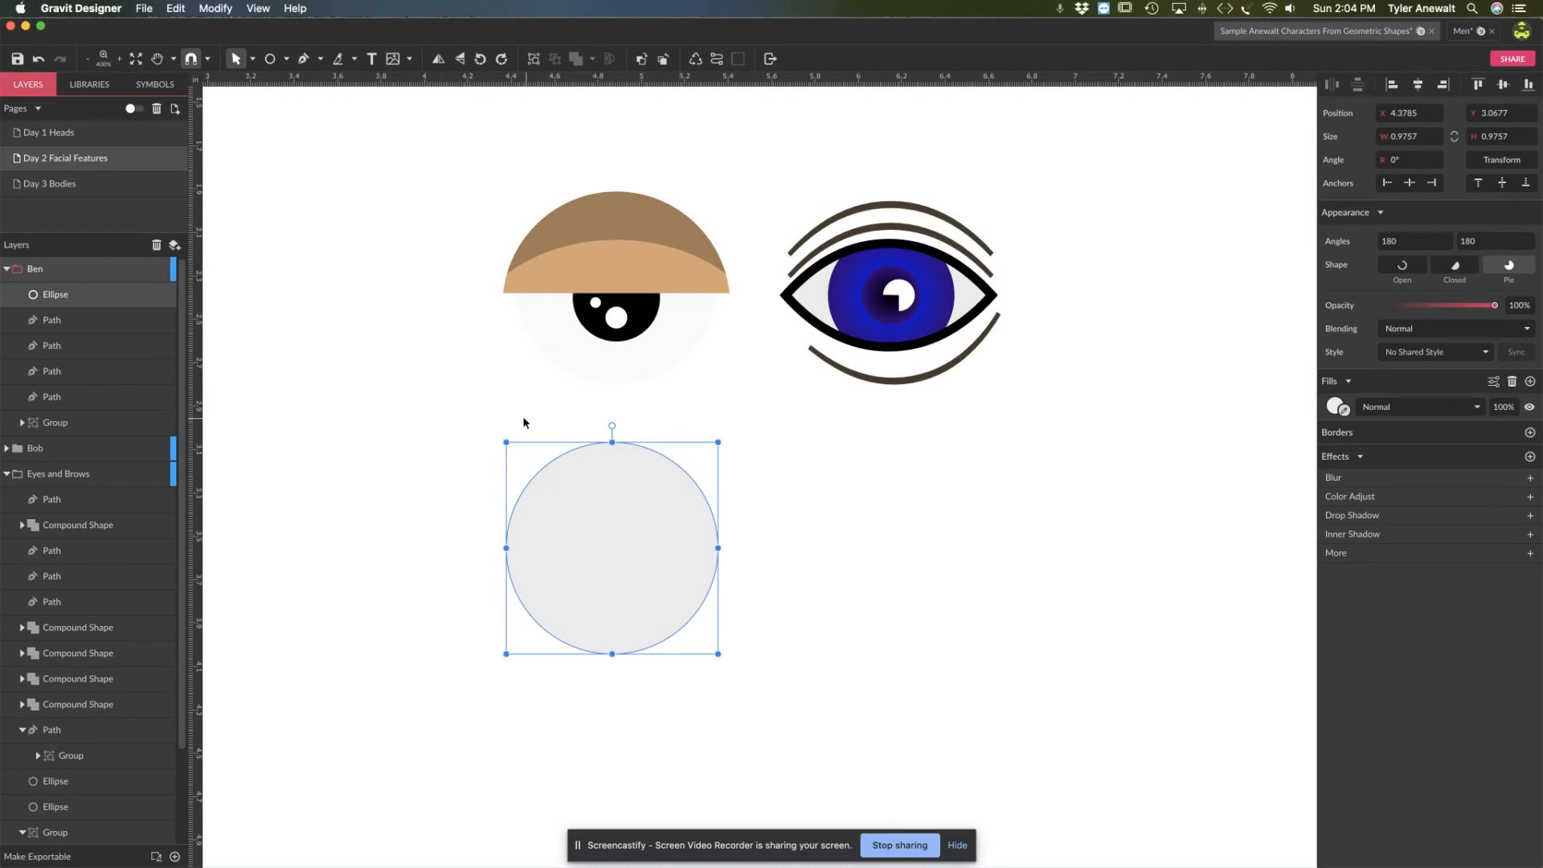
pyautogui.click(337, 62)
pyautogui.moveTo(472, 544)
pyautogui.mouseDown()
pyautogui.moveTo(777, 572)
pyautogui.moveTo(804, 541)
pyautogui.moveTo(813, 558)
pyautogui.moveTo(831, 540)
pyautogui.moveTo(831, 561)
pyautogui.moveTo(761, 552)
pyautogui.mouseUp()
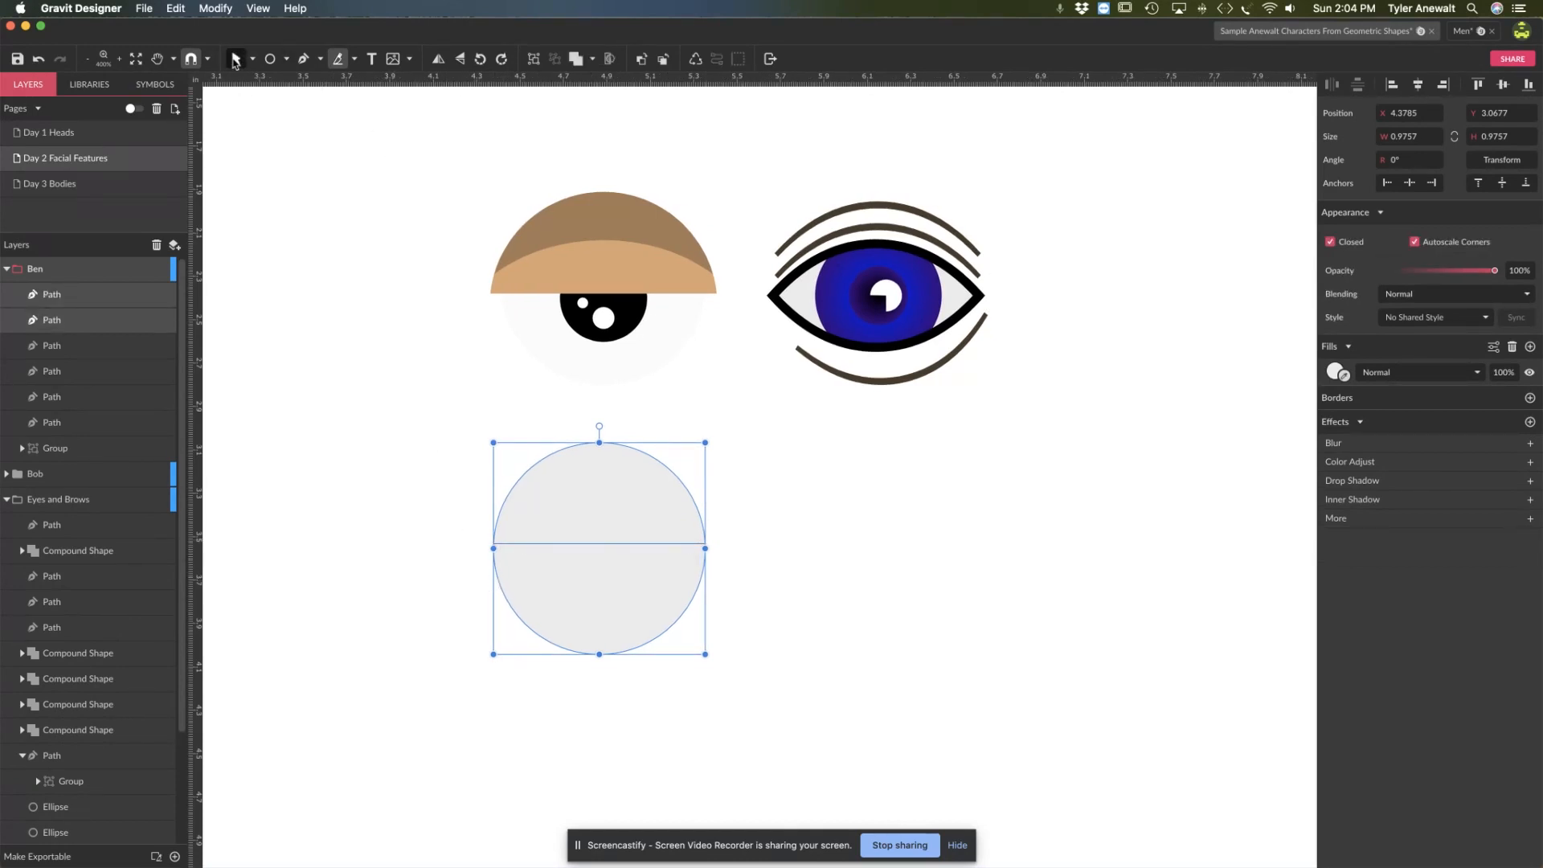
pyautogui.click(235, 61)
pyautogui.click(459, 628)
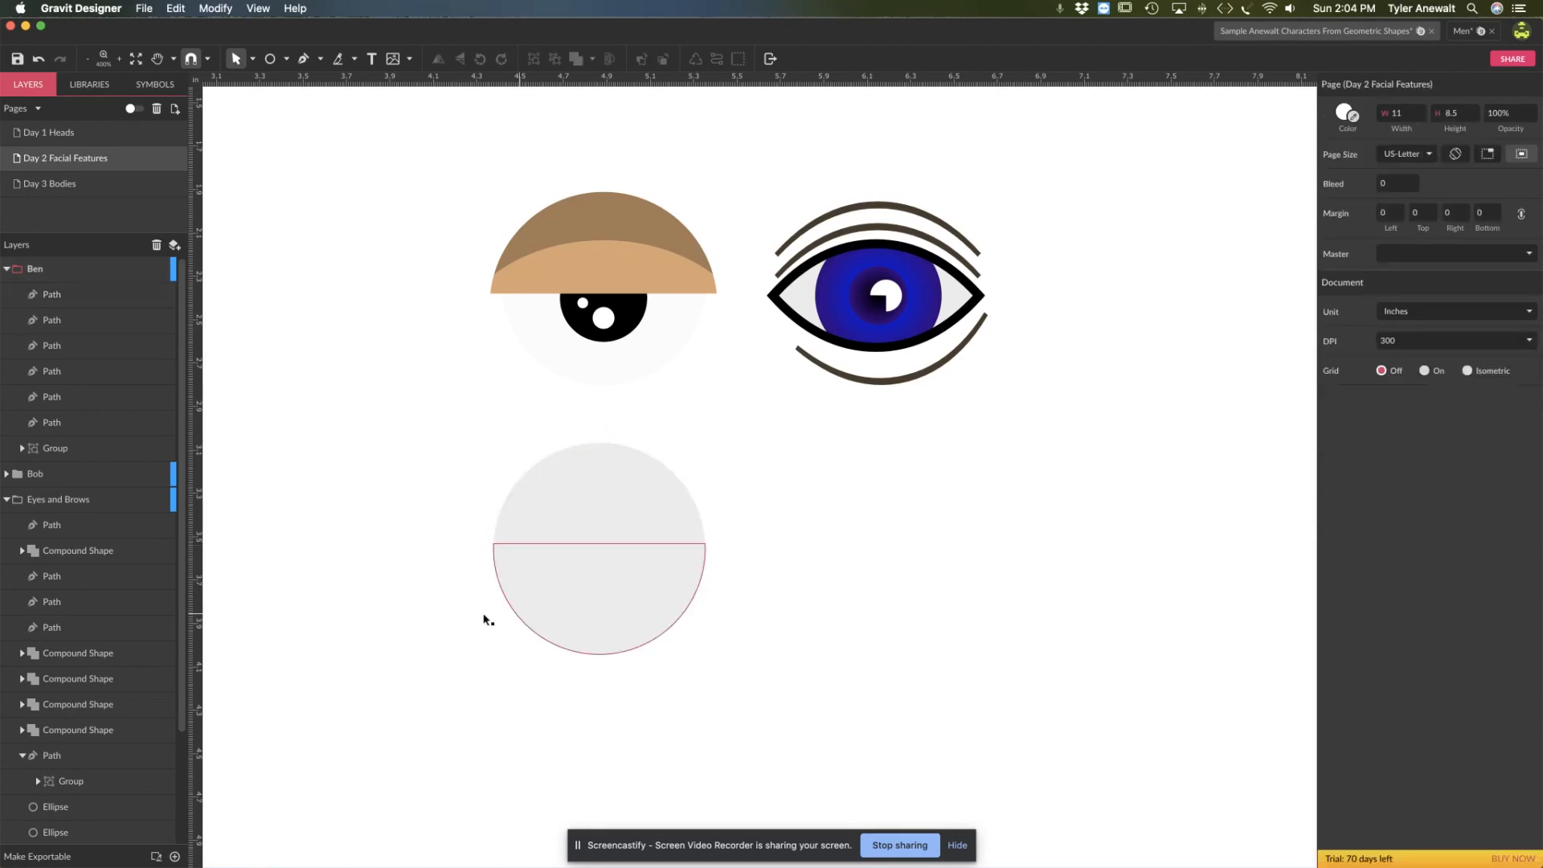
# Step: Move the lower half-circle slightly away from the upper one and fill it with light grey #F0F0F0
pyautogui.click(572, 591)
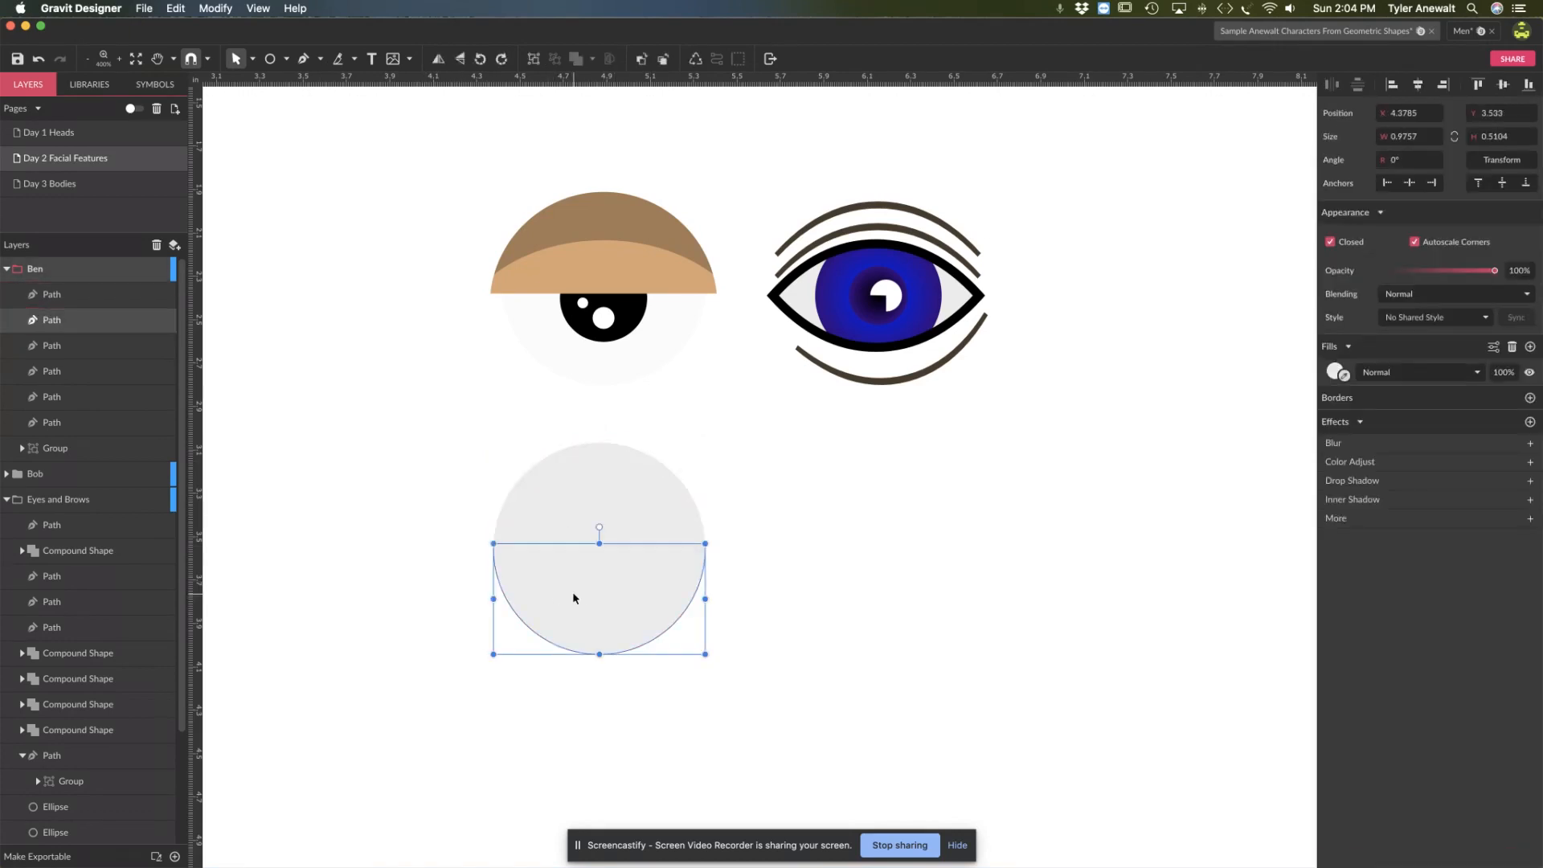
pyautogui.moveTo(586, 593); pyautogui.dragTo(583, 608)
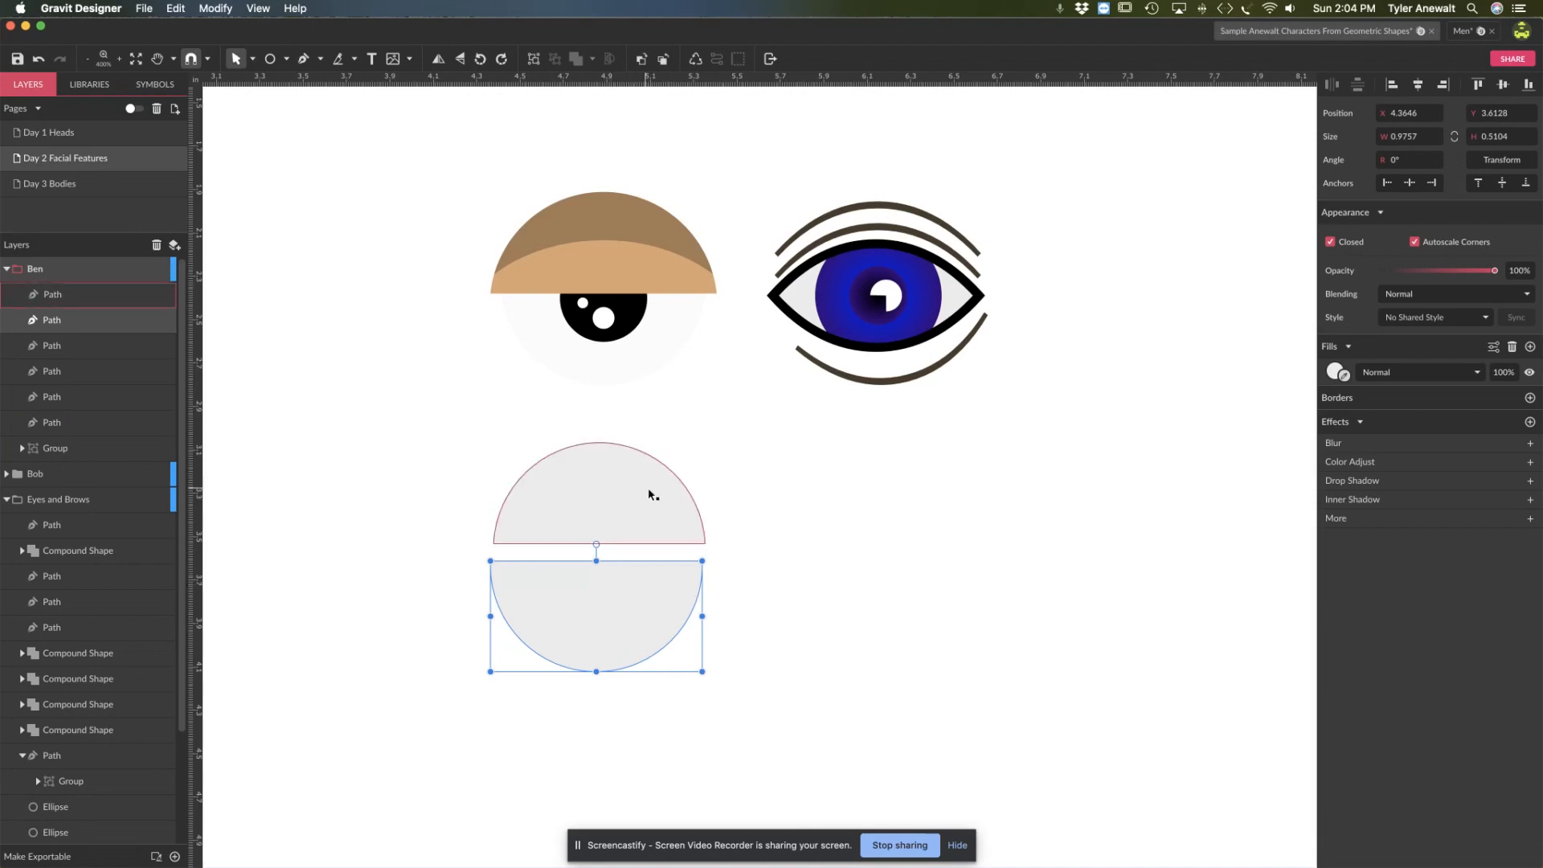
pyautogui.click(1337, 372)
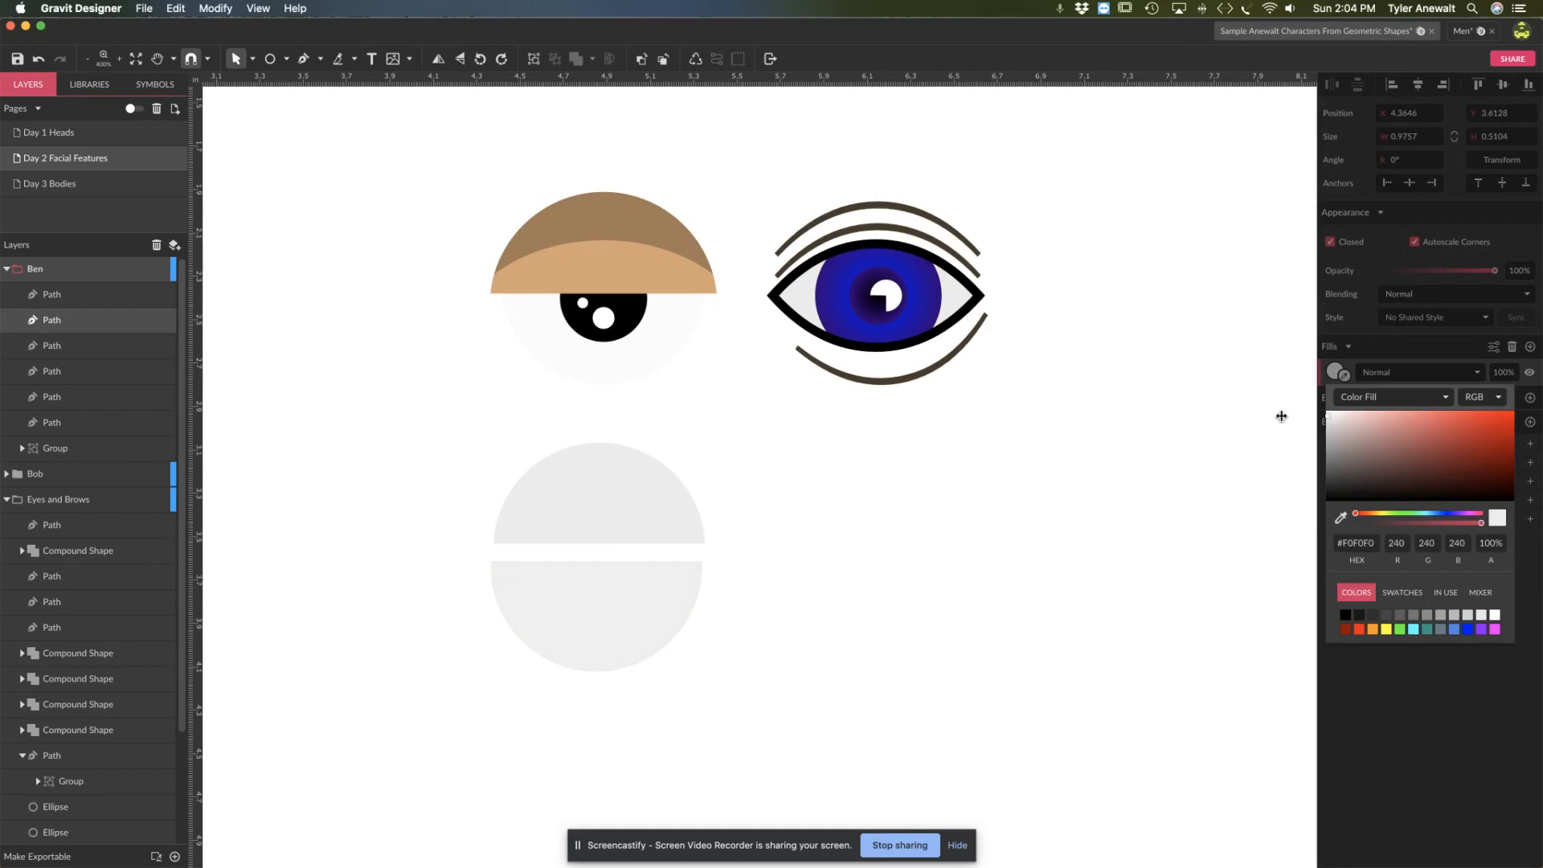
pyautogui.click(1281, 413)
# Step: Fill the upper half-circle with a light peach skin tone to make the eyelid
pyautogui.click(627, 517)
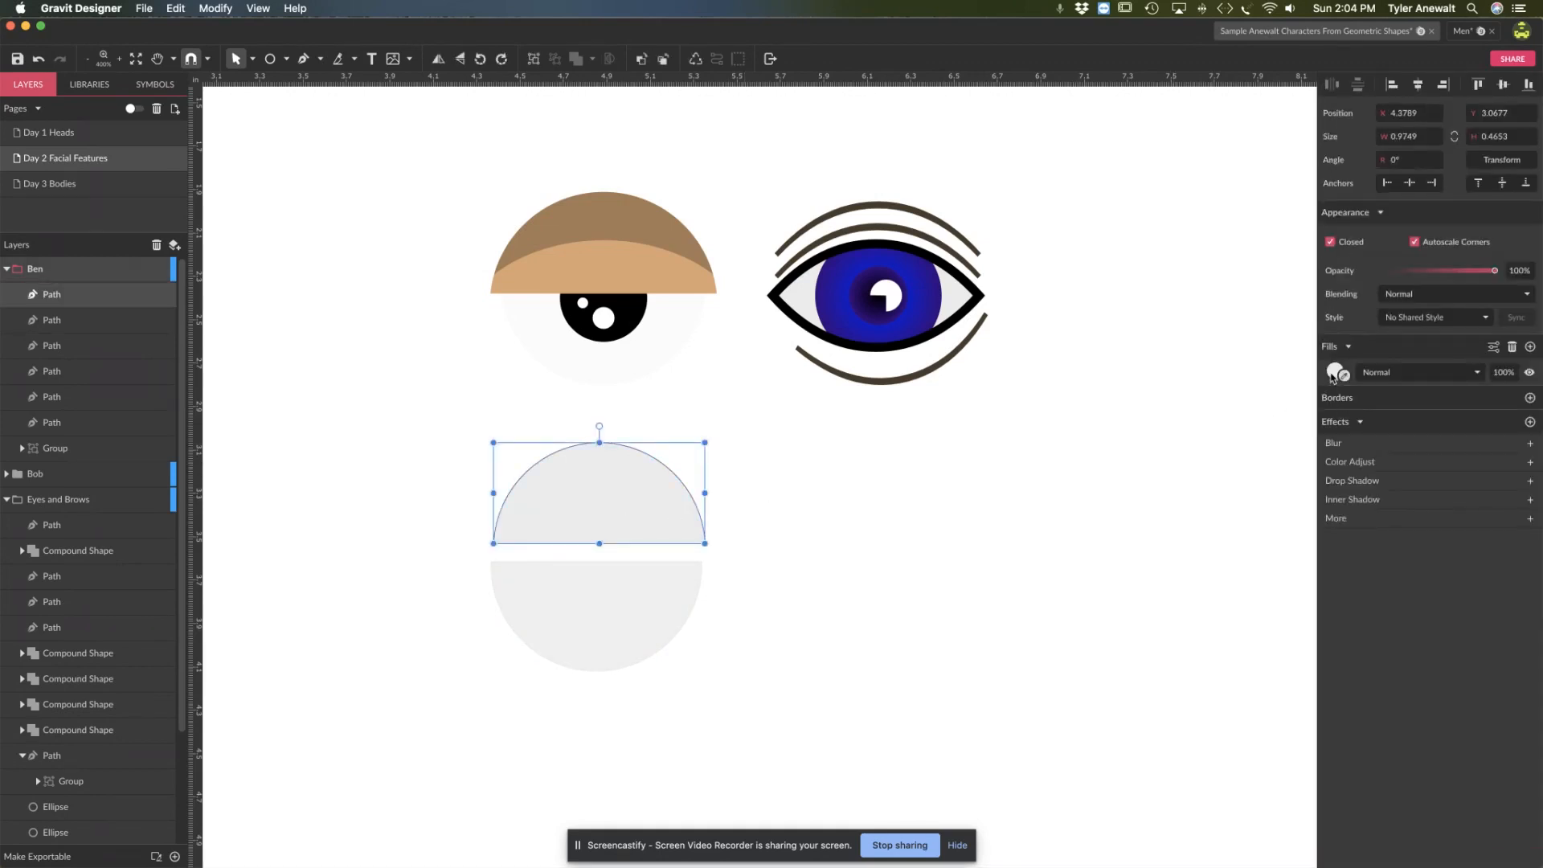
pyautogui.click(1333, 374)
pyautogui.click(1387, 413)
pyautogui.click(1374, 515)
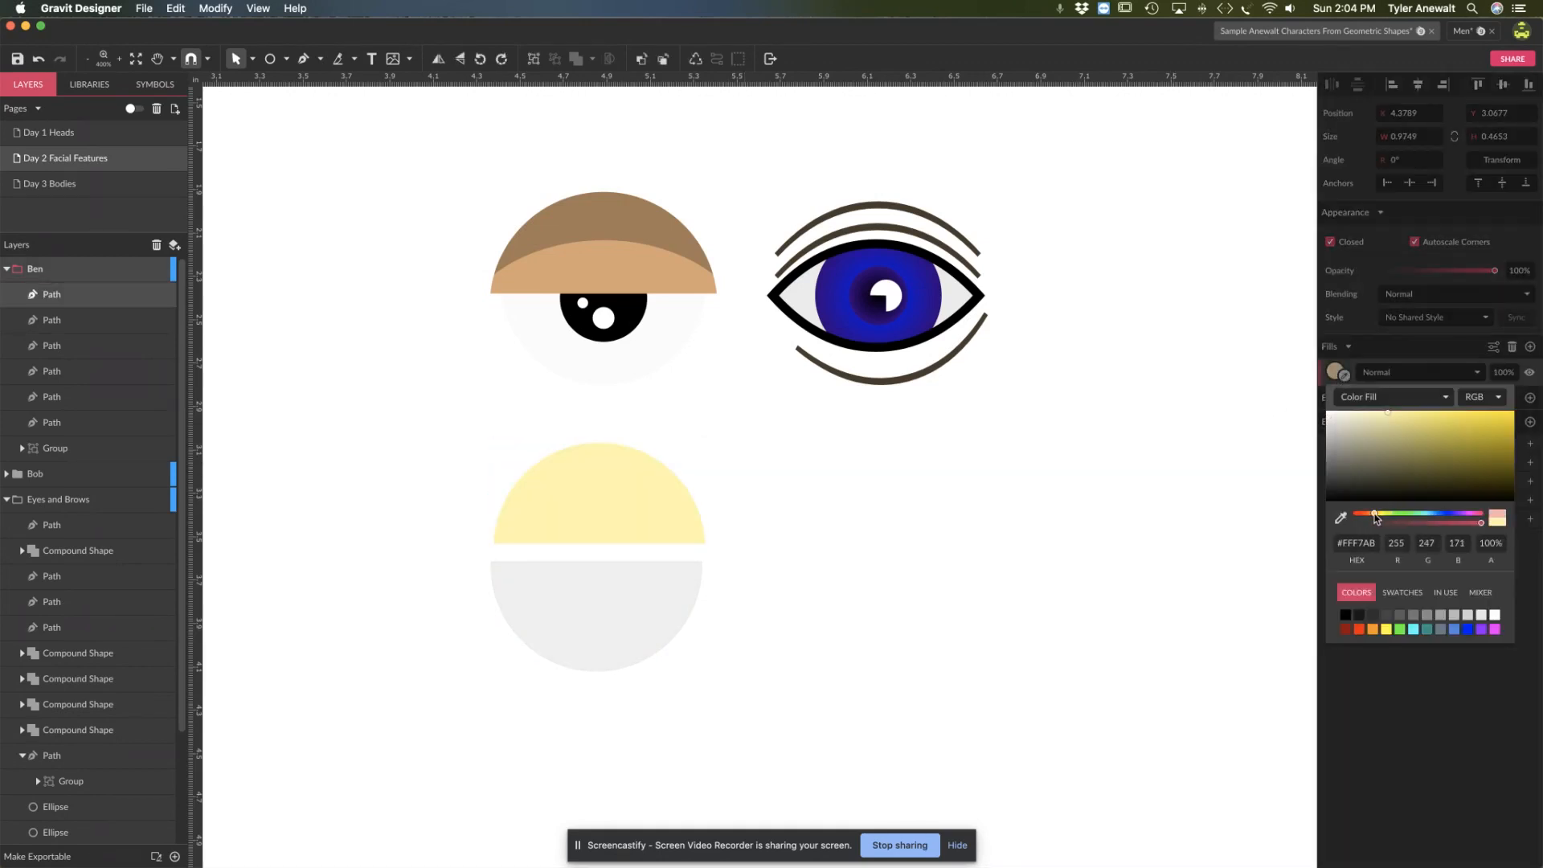
pyautogui.moveTo(1374, 515); pyautogui.dragTo(1362, 515)
pyautogui.click(814, 521)
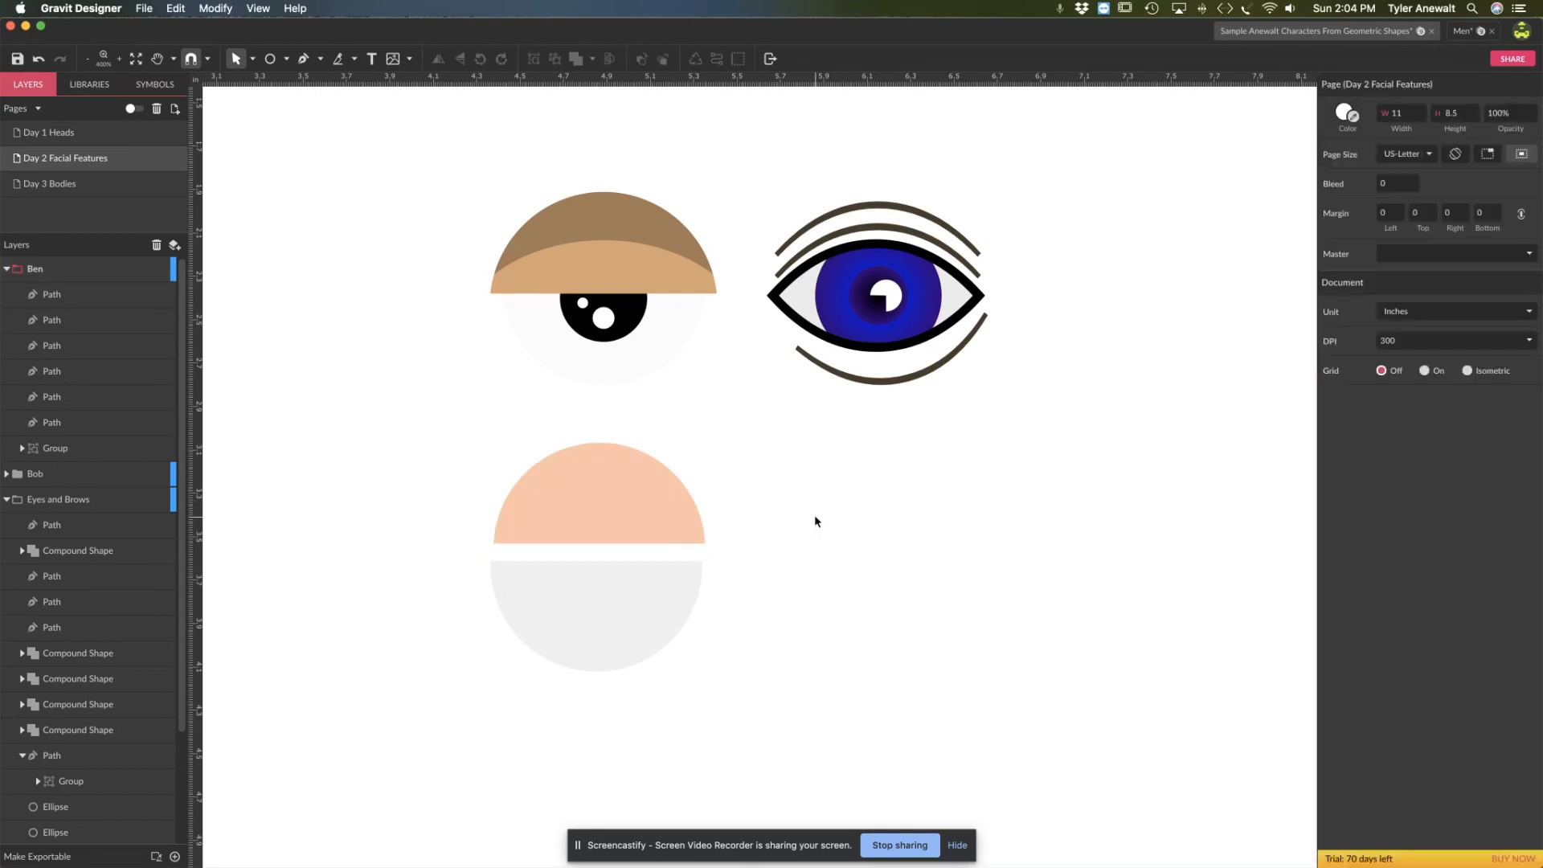
# Step: Move the grey half-circle back against the flat edge of the eyelid and duplicate it in place
pyautogui.click(556, 662)
pyautogui.moveTo(574, 624); pyautogui.dragTo(575, 610)
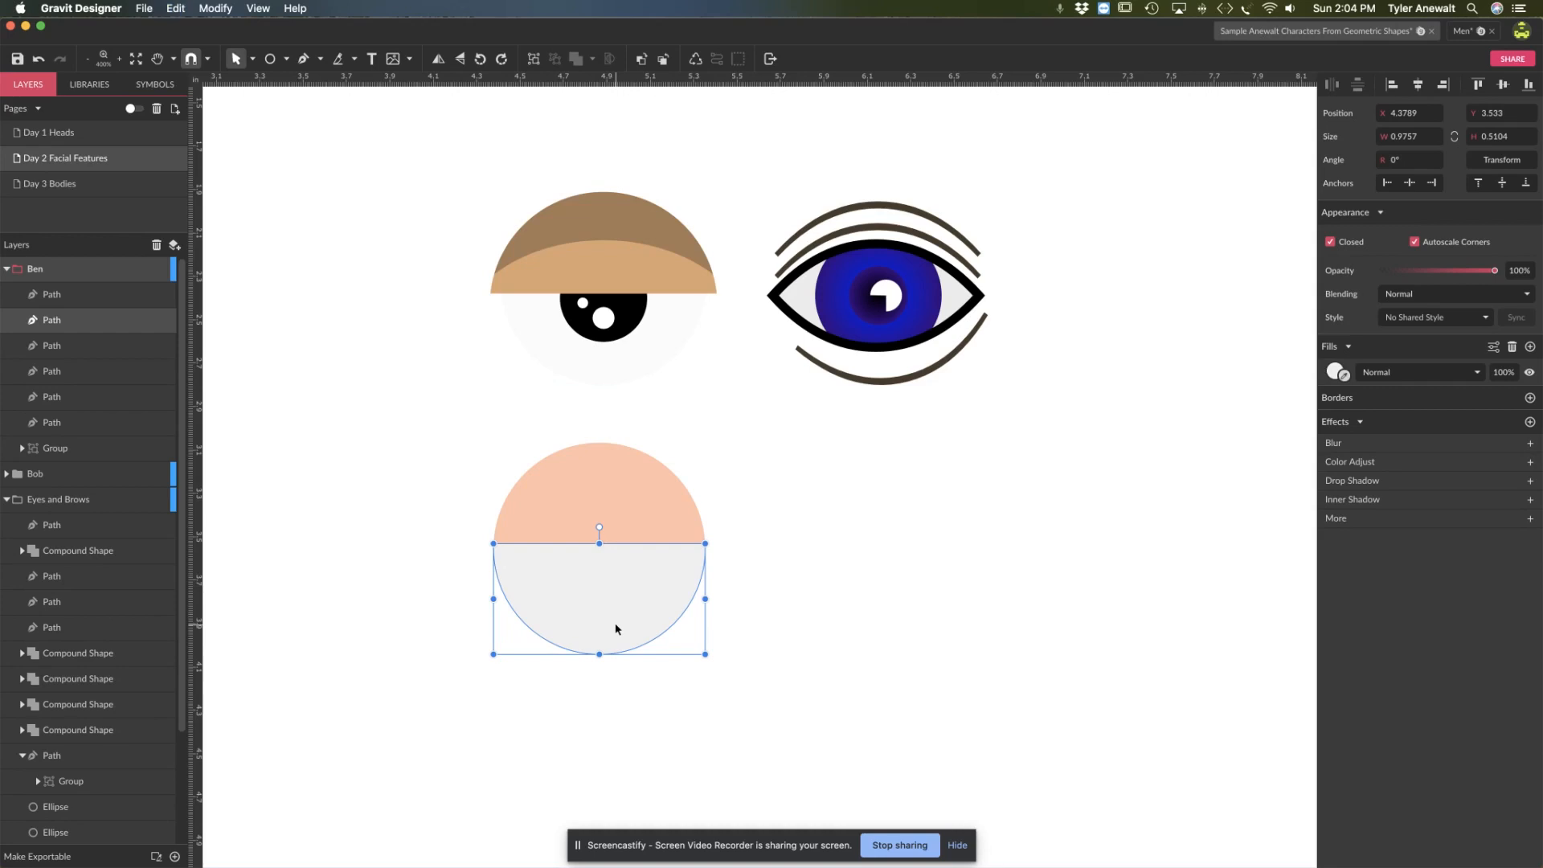
pyautogui.press('super+z')
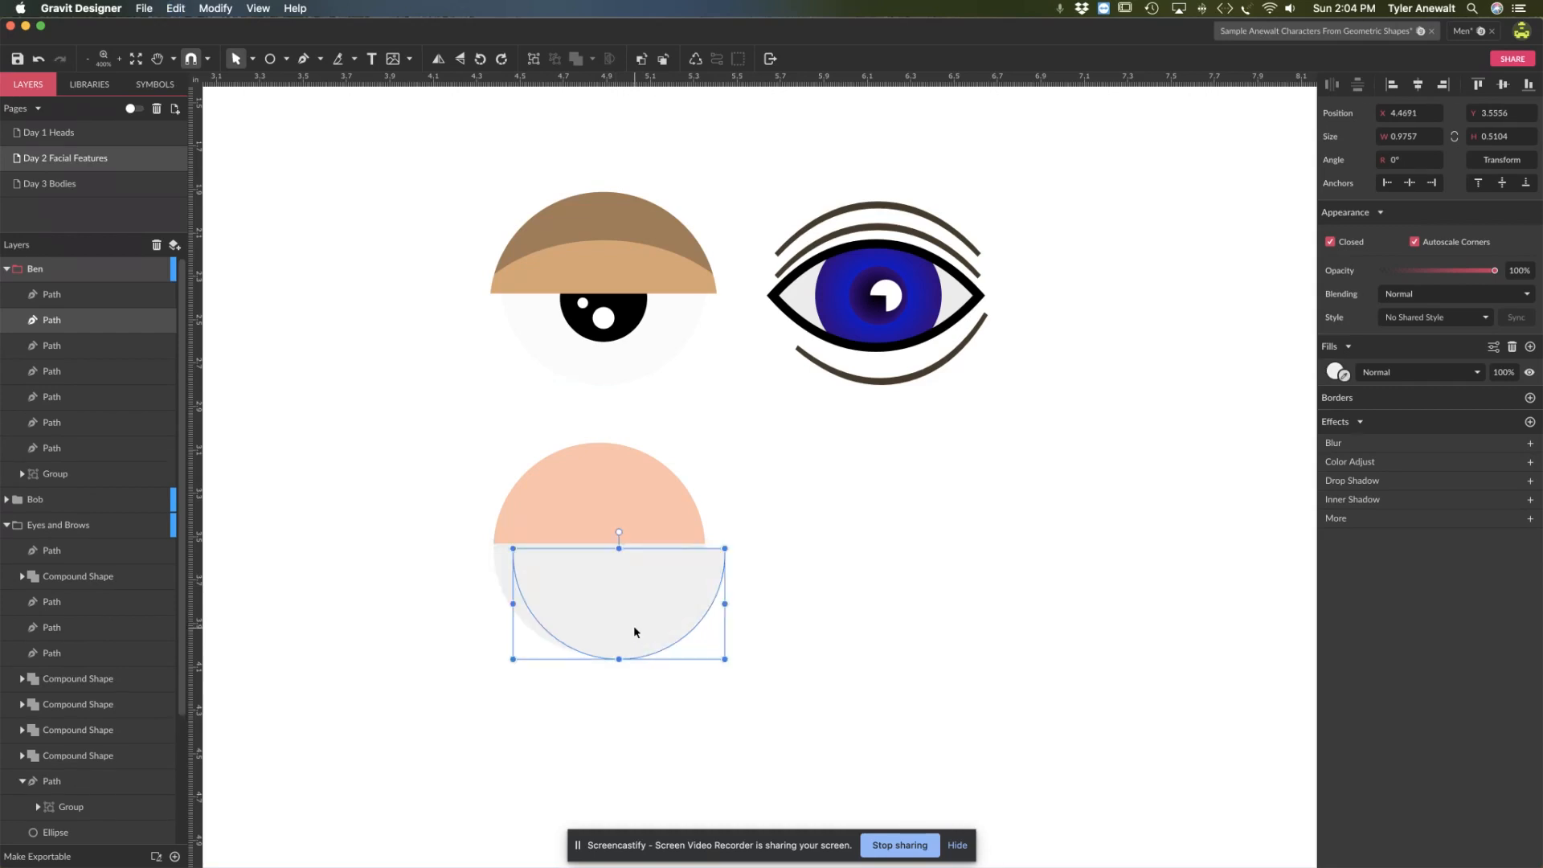
# Step: Fill the duplicated half-circle with black and shrink it into a small pupil centred under the eyelid's edge
pyautogui.click(1334, 372)
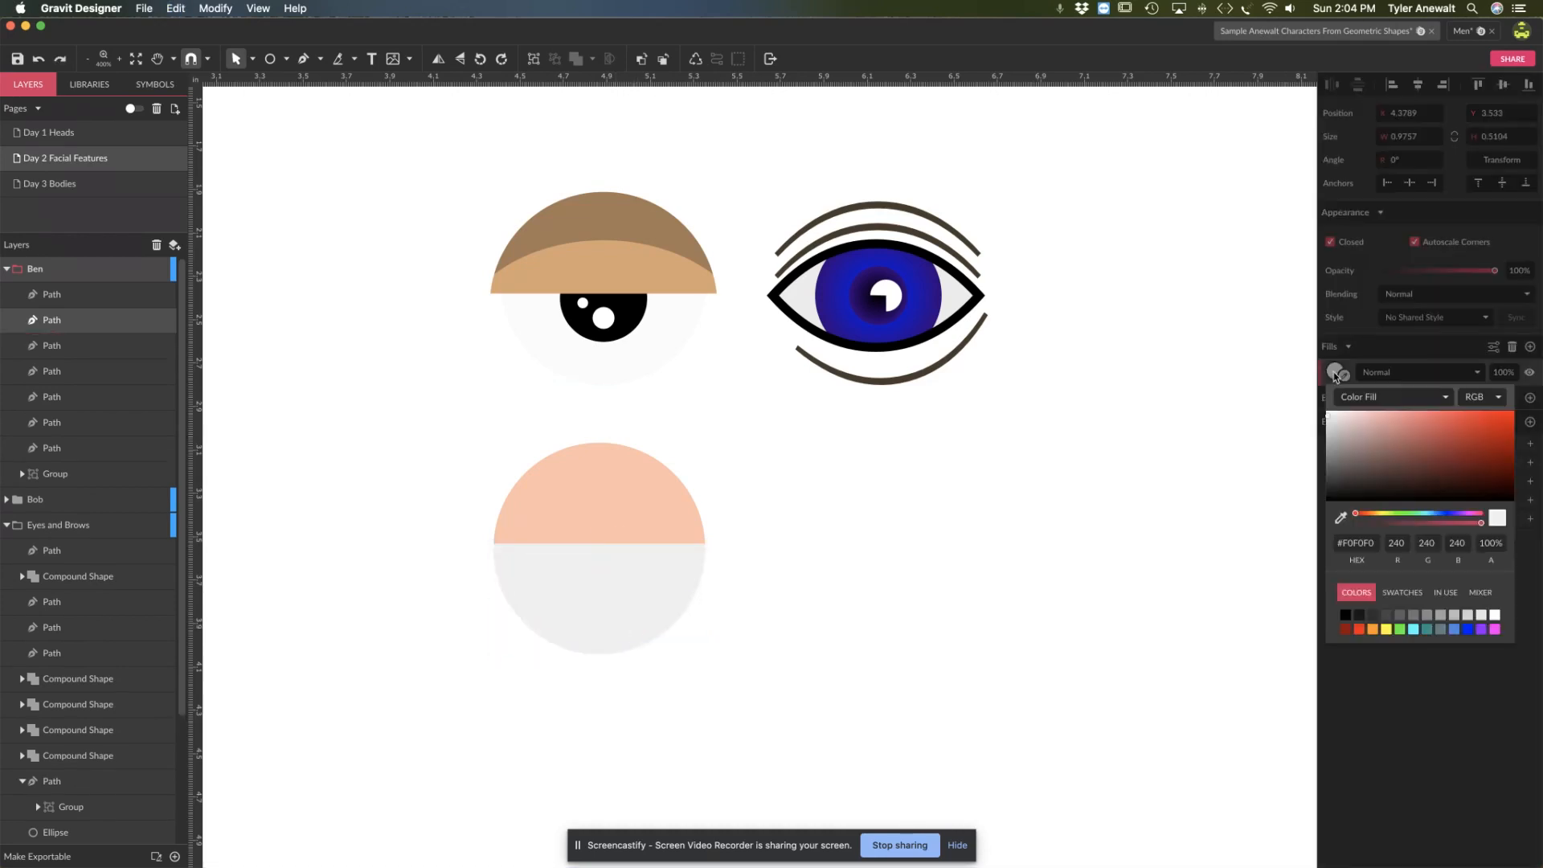
pyautogui.moveTo(1341, 465); pyautogui.dragTo(1309, 512)
pyautogui.click(623, 625)
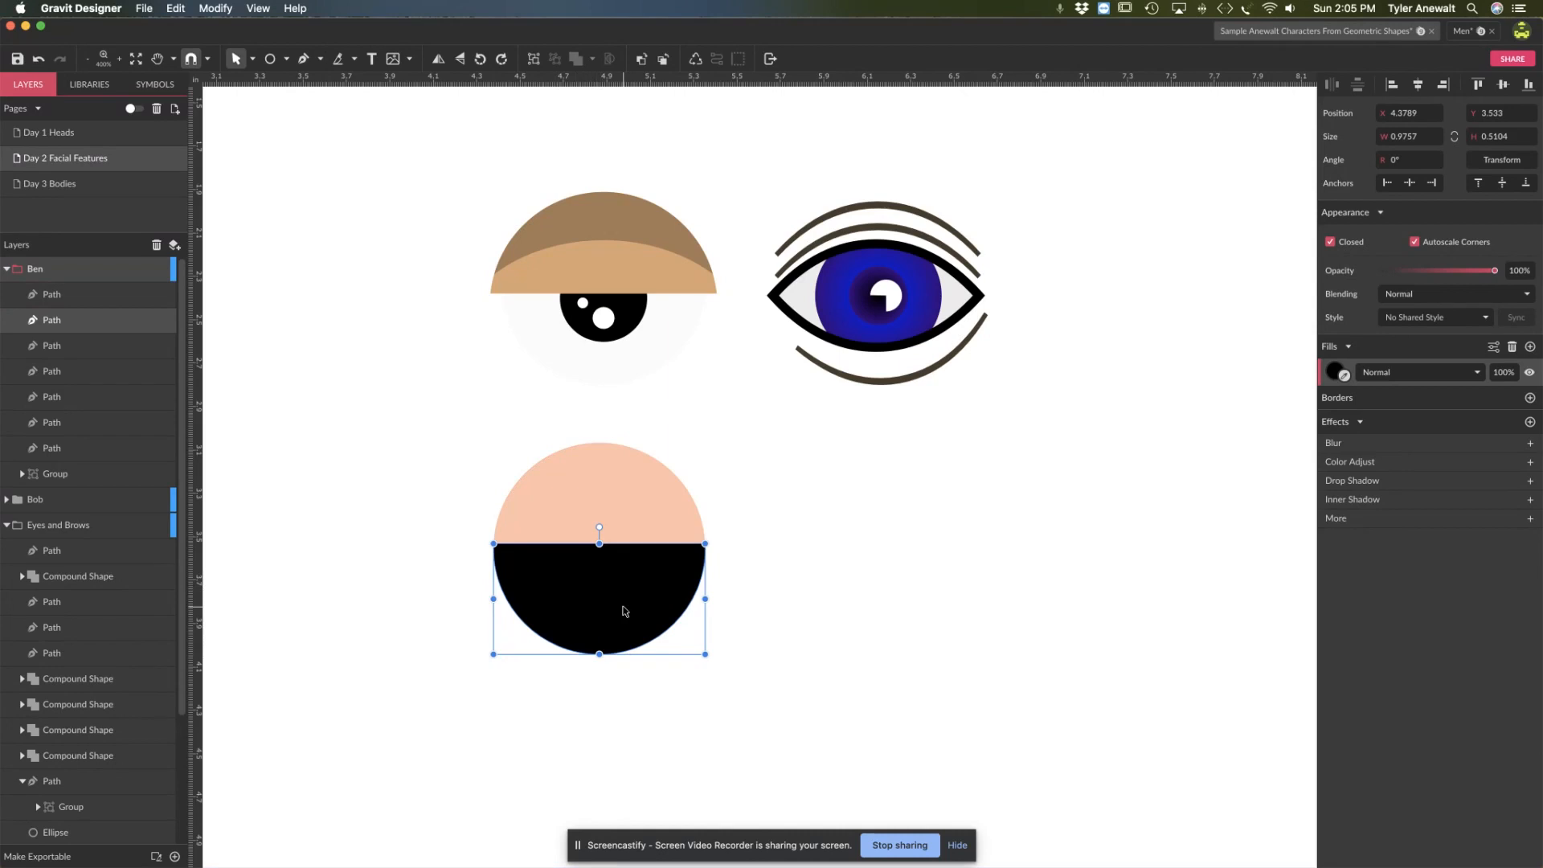
pyautogui.moveTo(623, 611); pyautogui.dragTo(610, 576)
pyautogui.click(786, 631)
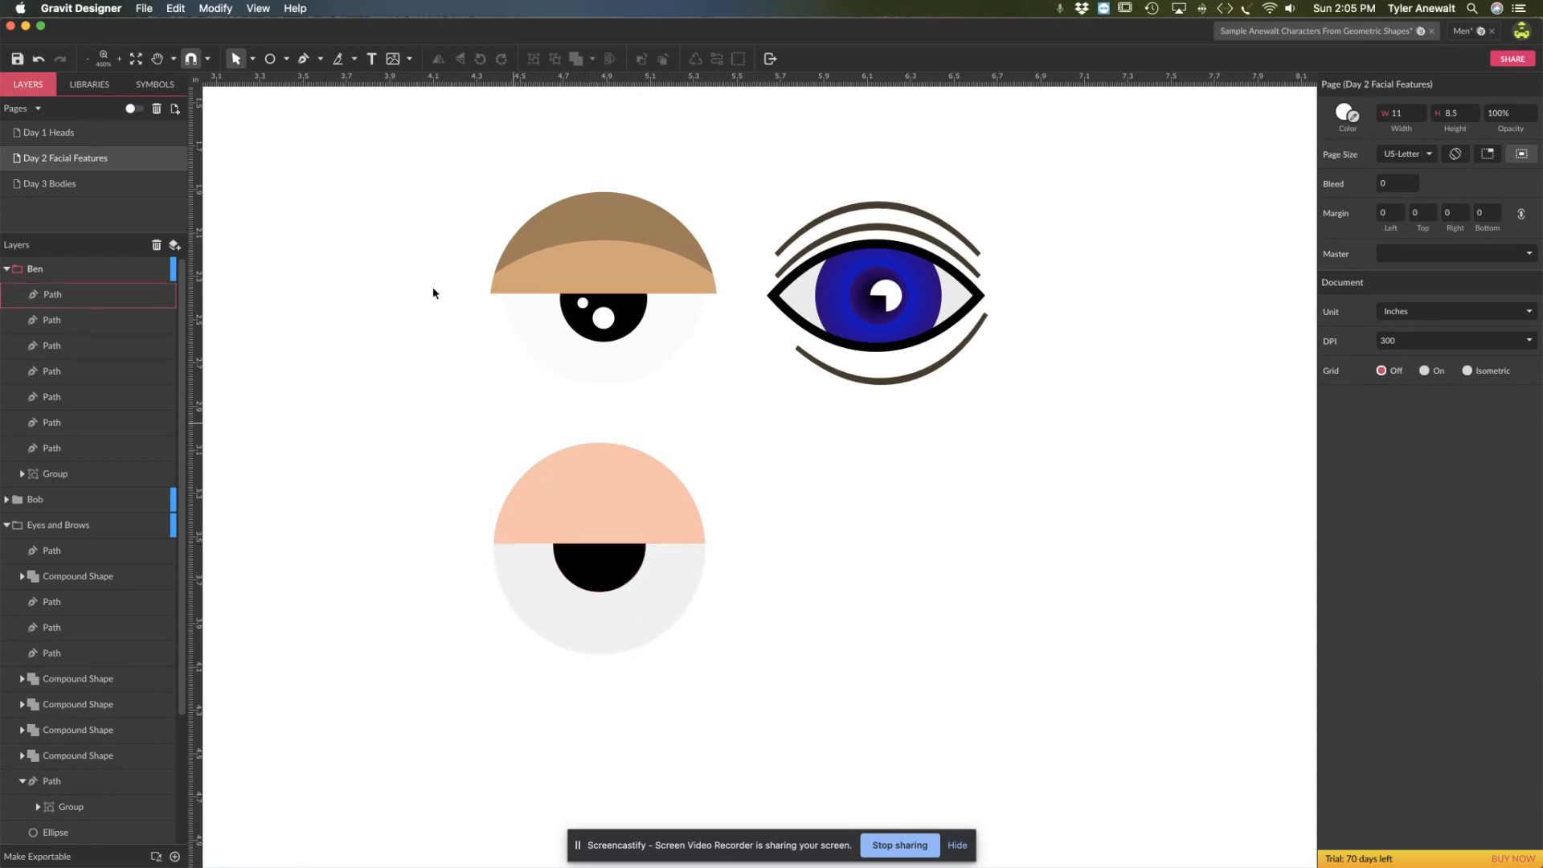
# Step: Draw a highlight circle about 0.07 in wide inside the black pupil and fill it with white #FFFFFF
pyautogui.click(269, 58)
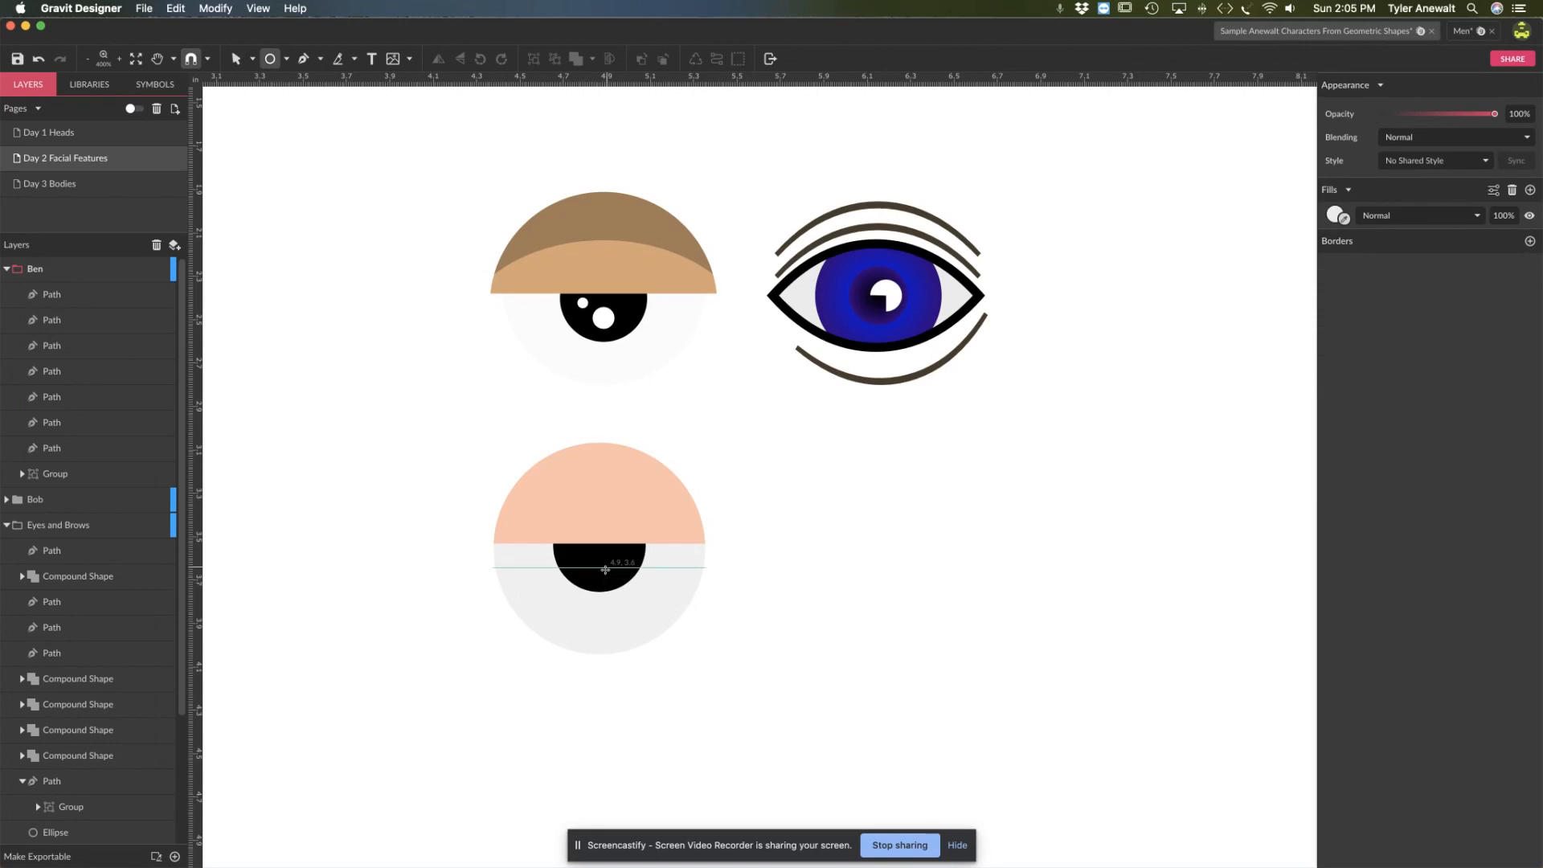
pyautogui.moveTo(575, 557); pyautogui.dragTo(590, 572)
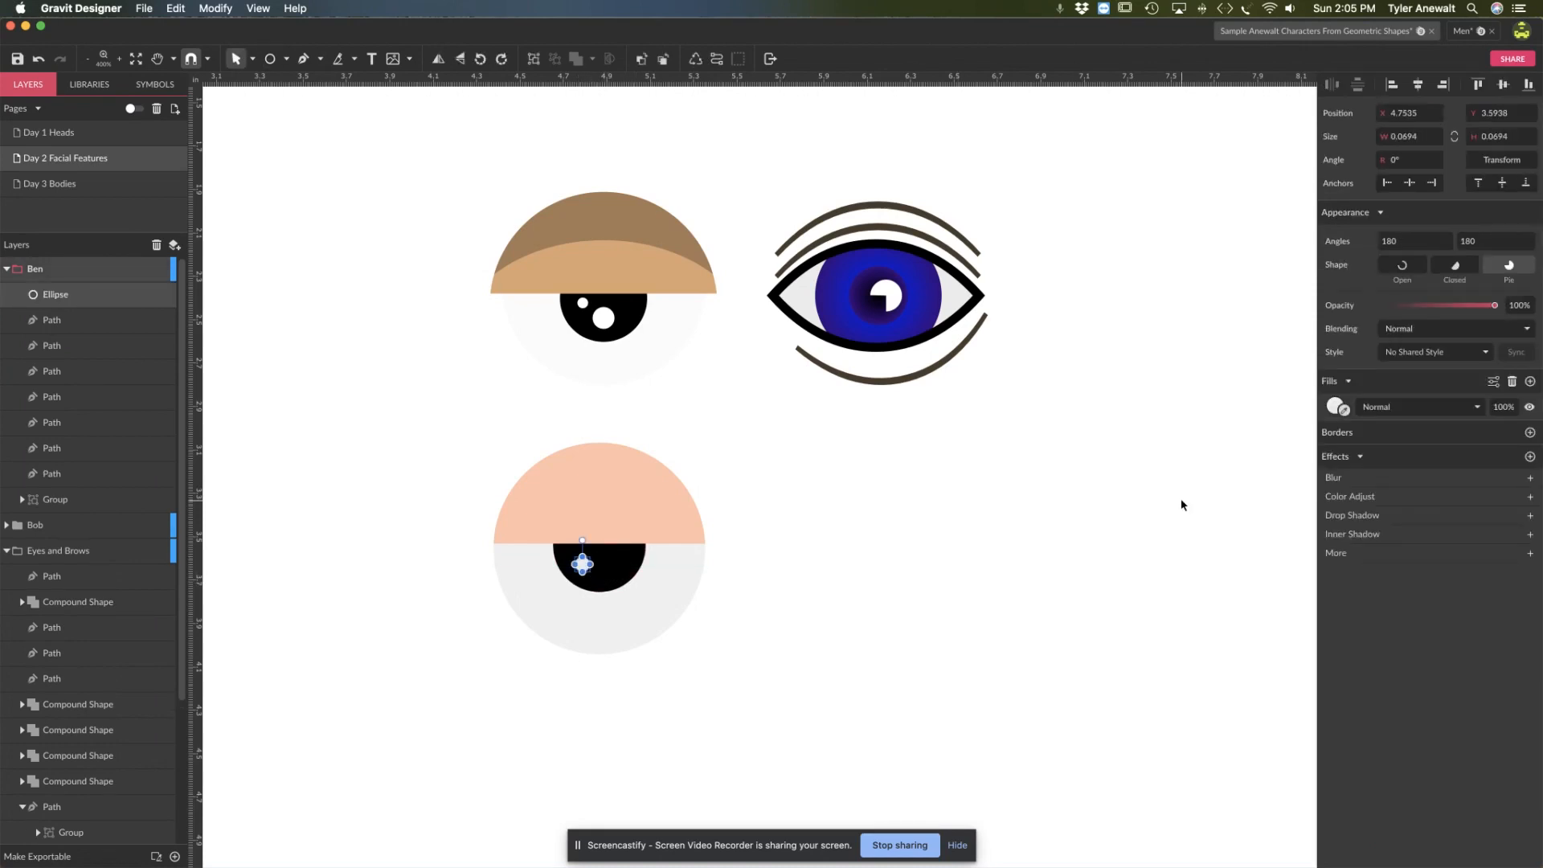
pyautogui.click(1334, 407)
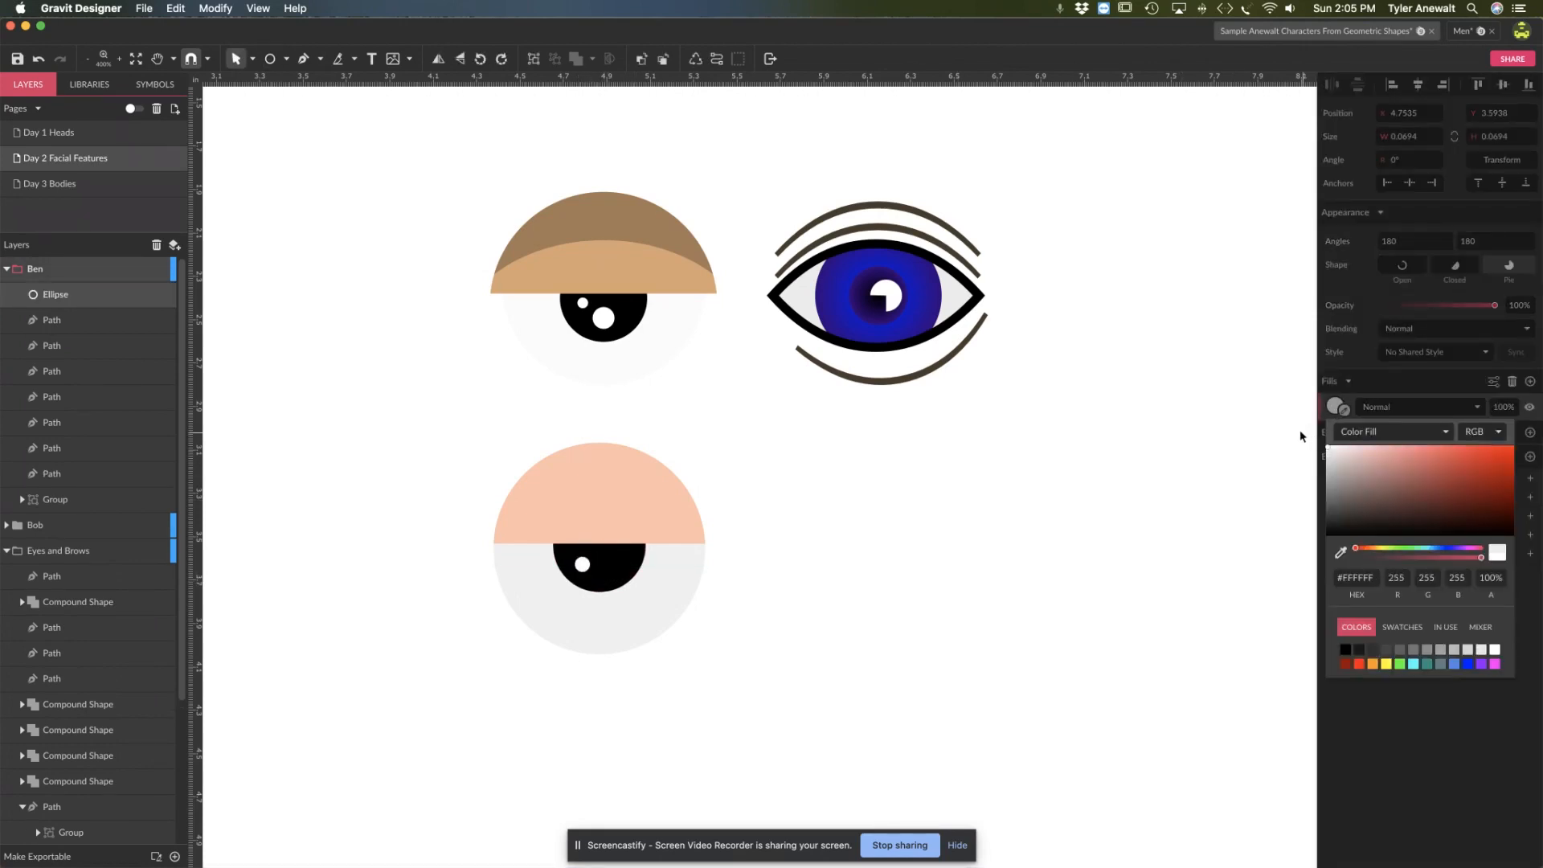
pyautogui.click(1045, 550)
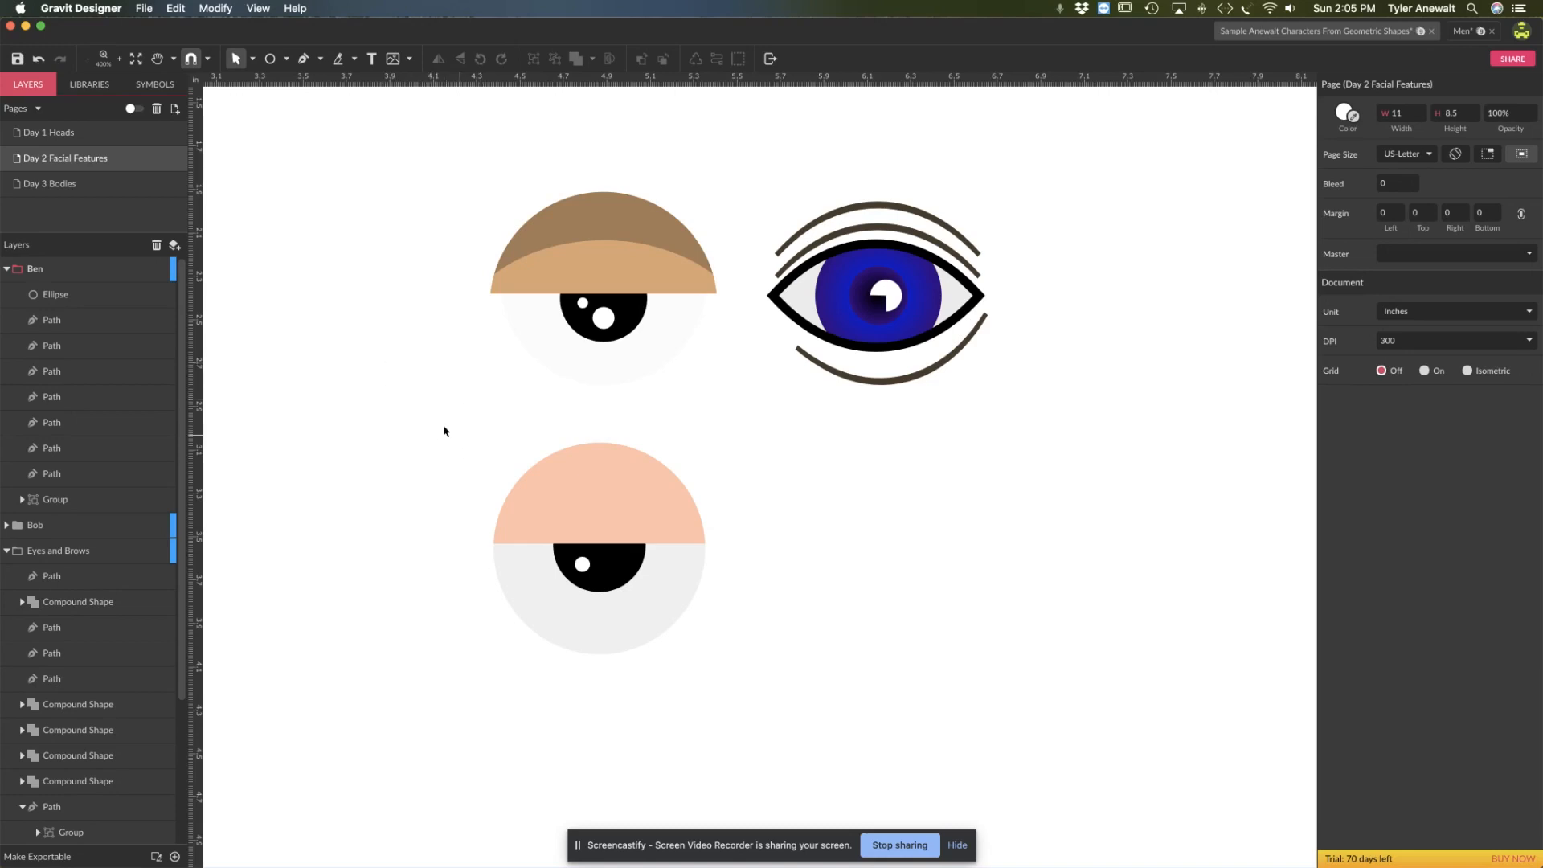
# Step: Select all parts of the peach-lidded eye and move them together to about X 3.78, Y 2.96
pyautogui.moveTo(442, 427); pyautogui.dragTo(726, 680)
pyautogui.moveTo(644, 513); pyautogui.dragTo(525, 499)
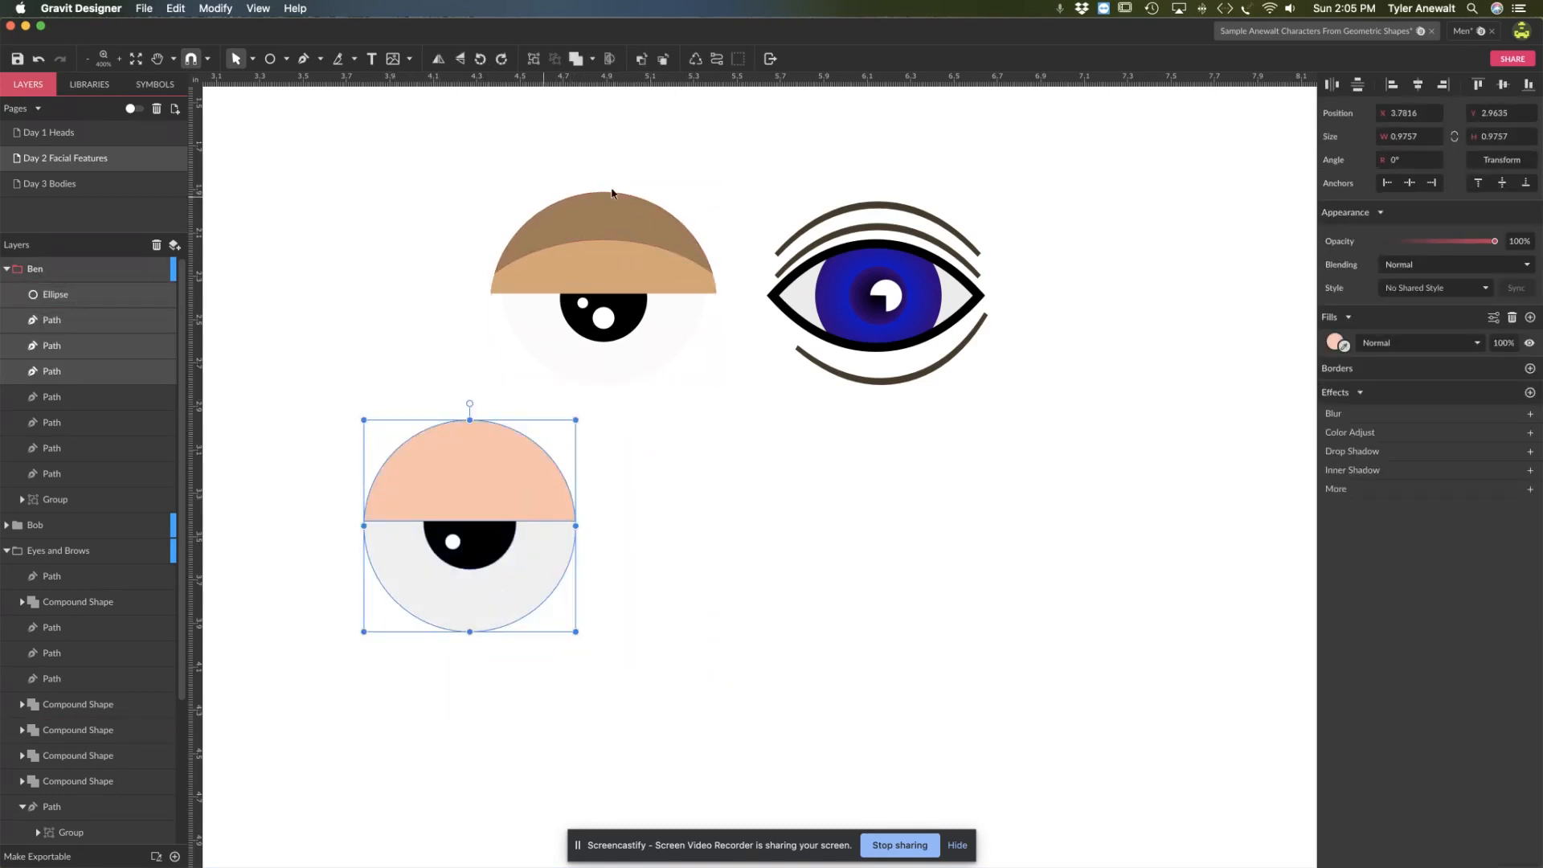
# Step: Draw a circle about 0.83 in wide below the blue eye and convert it to a path for anchor editing
pyautogui.moveTo(833, 499); pyautogui.dragTo(692, 504)
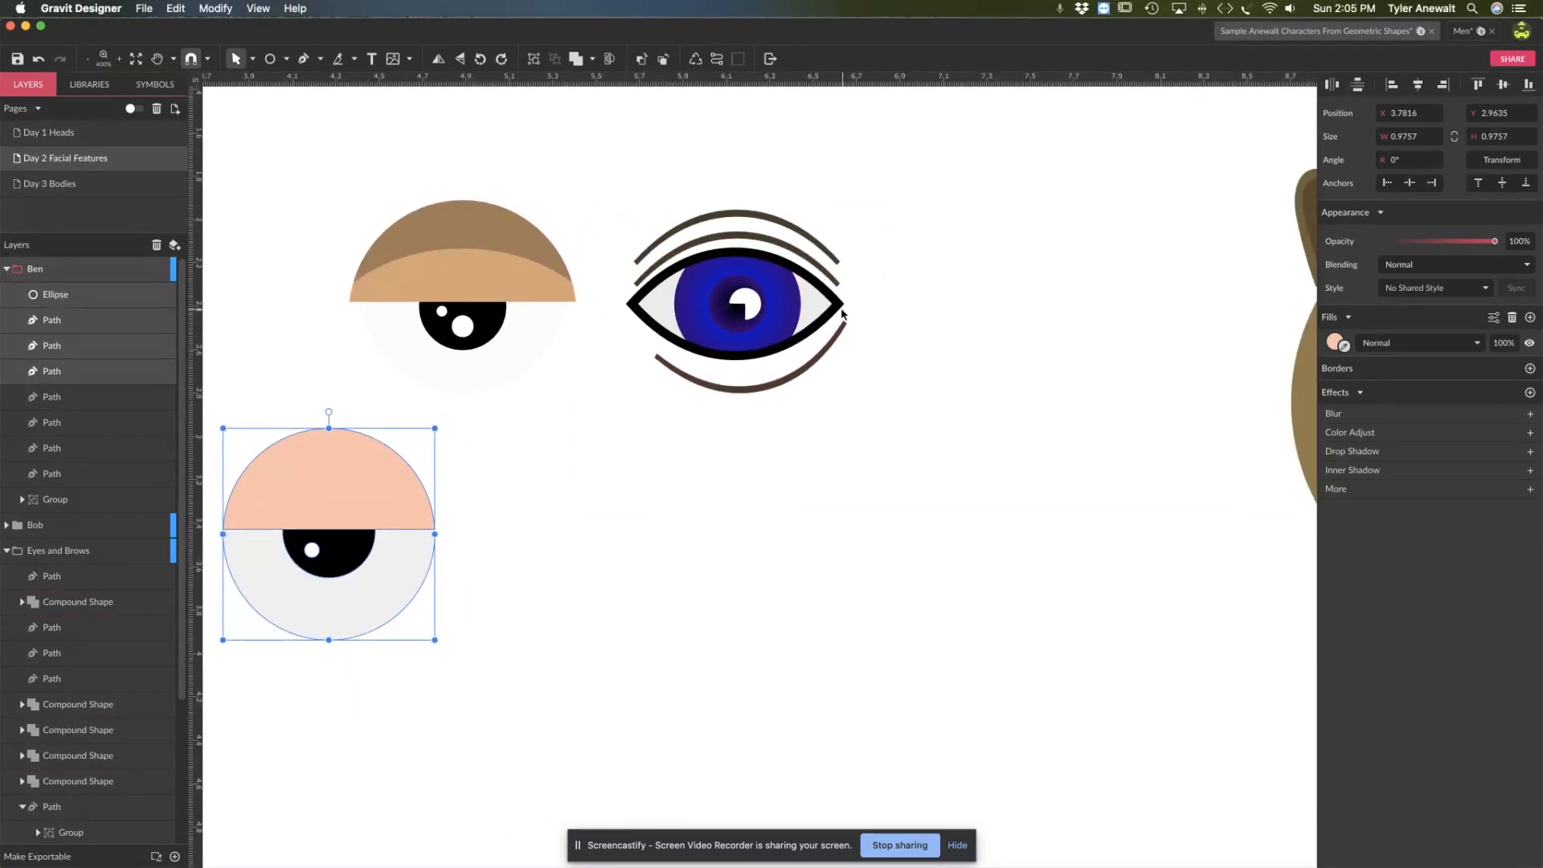
pyautogui.click(271, 60)
pyautogui.moveTo(650, 485); pyautogui.dragTo(830, 624)
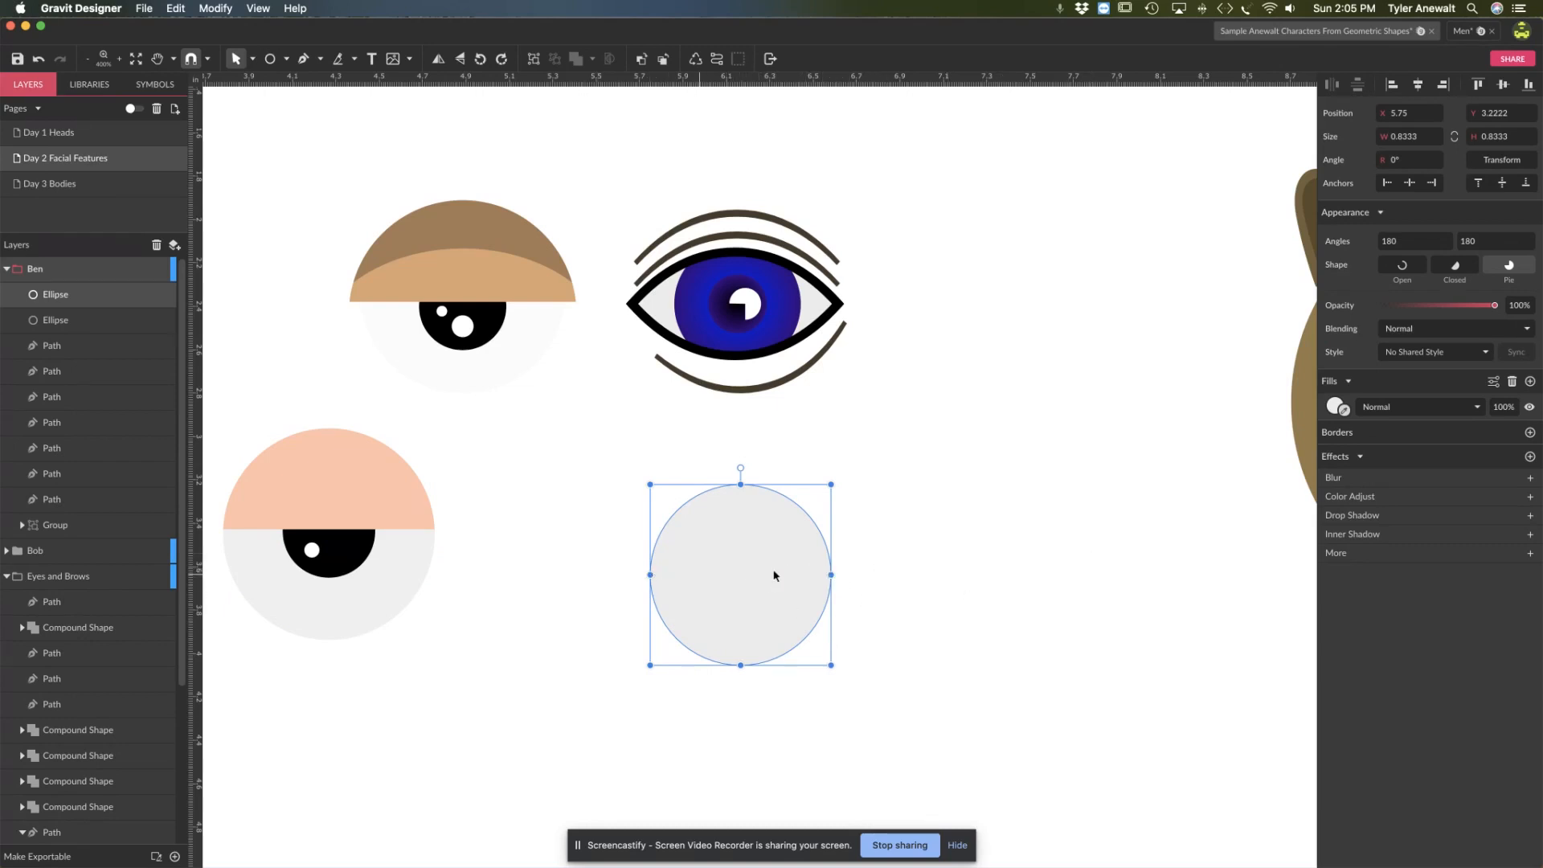
pyautogui.click(716, 61)
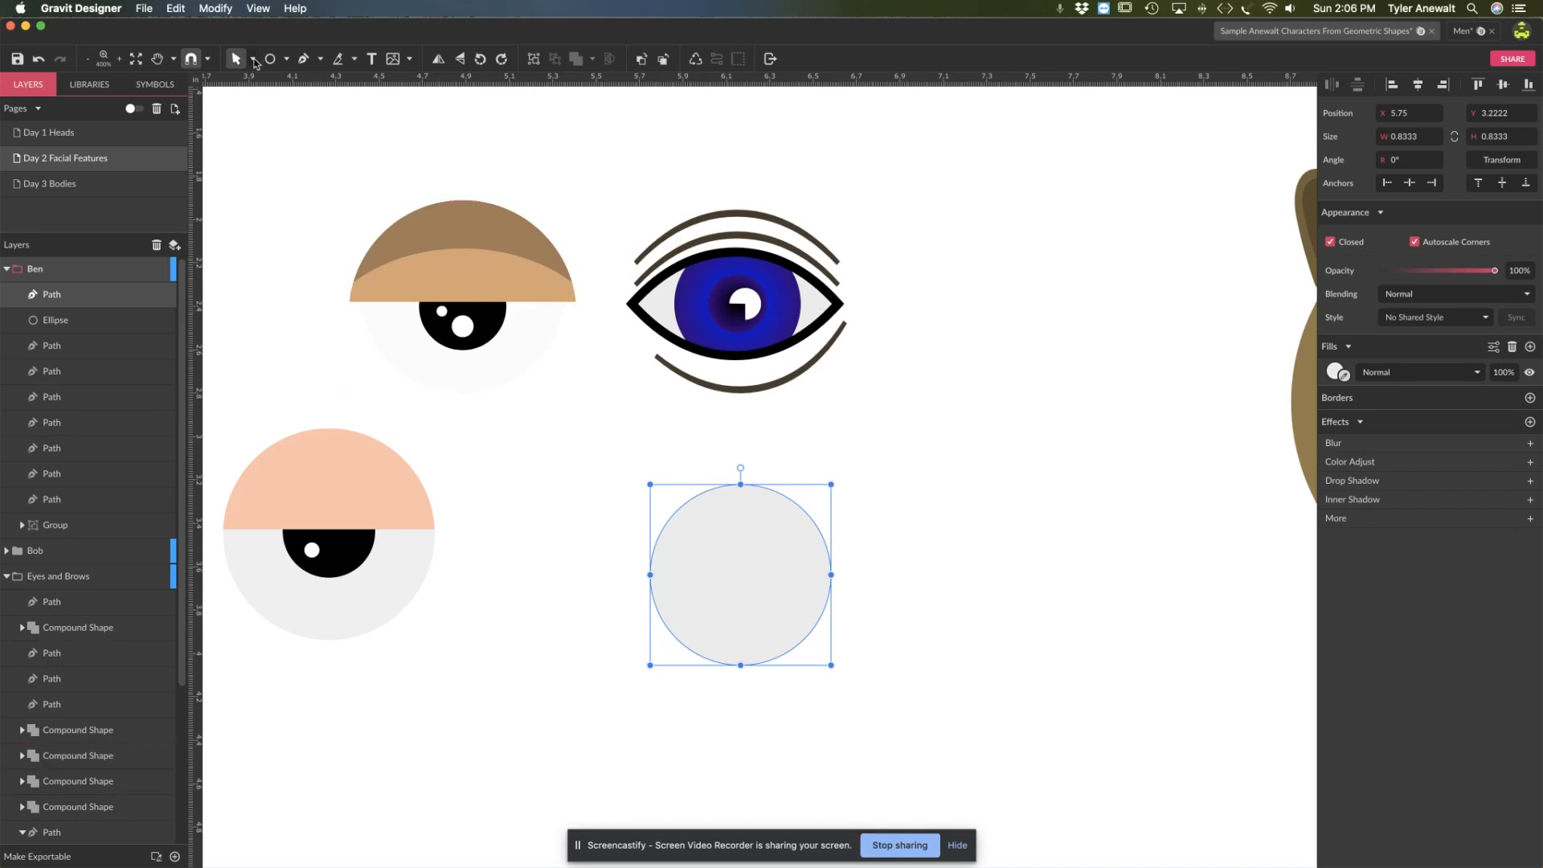
pyautogui.click(253, 60)
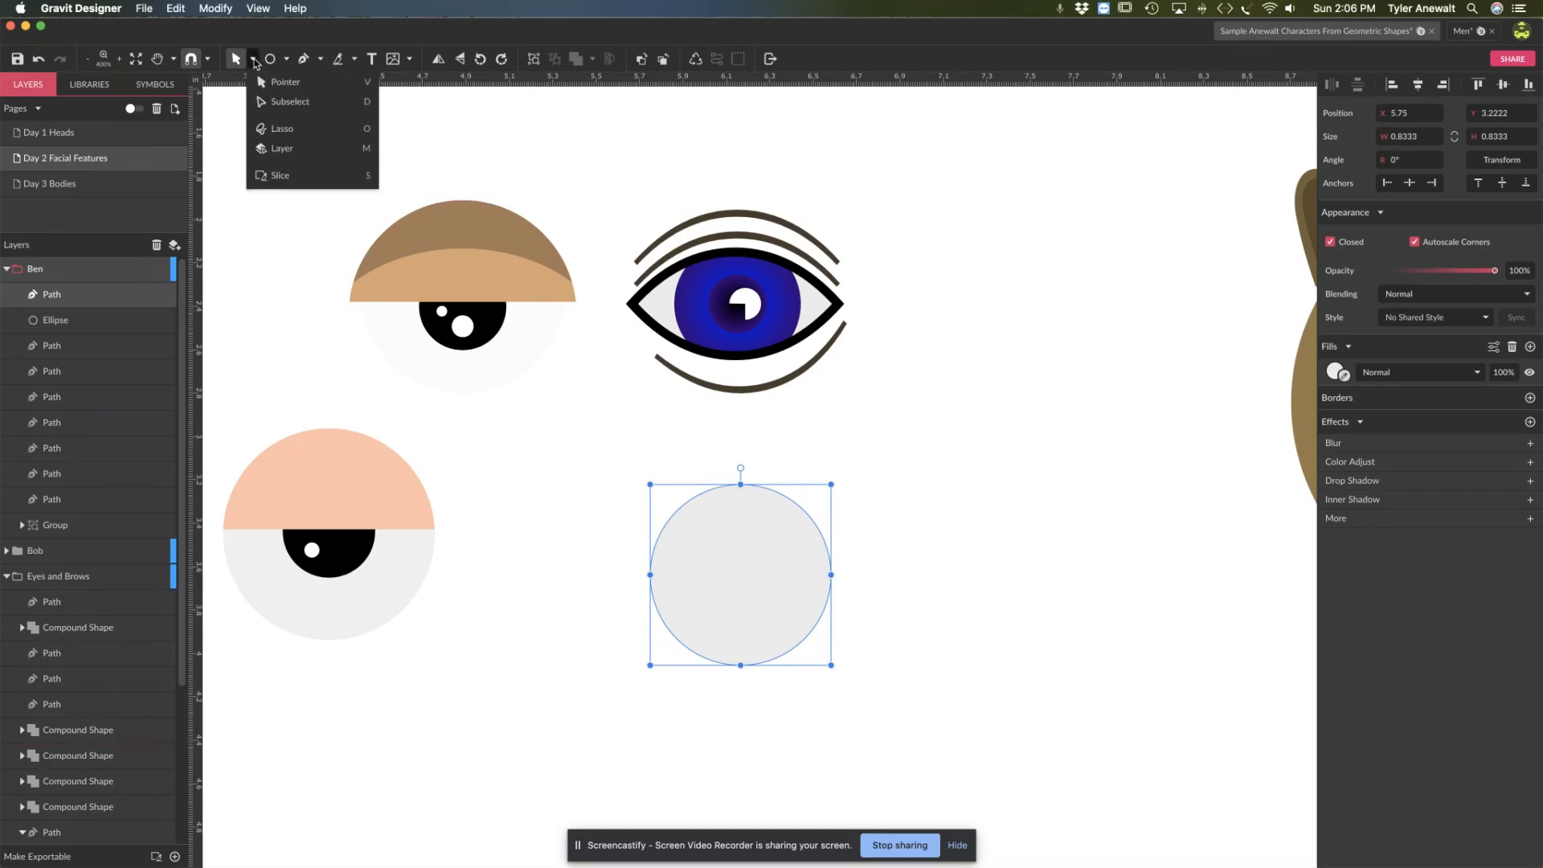
pyautogui.click(273, 102)
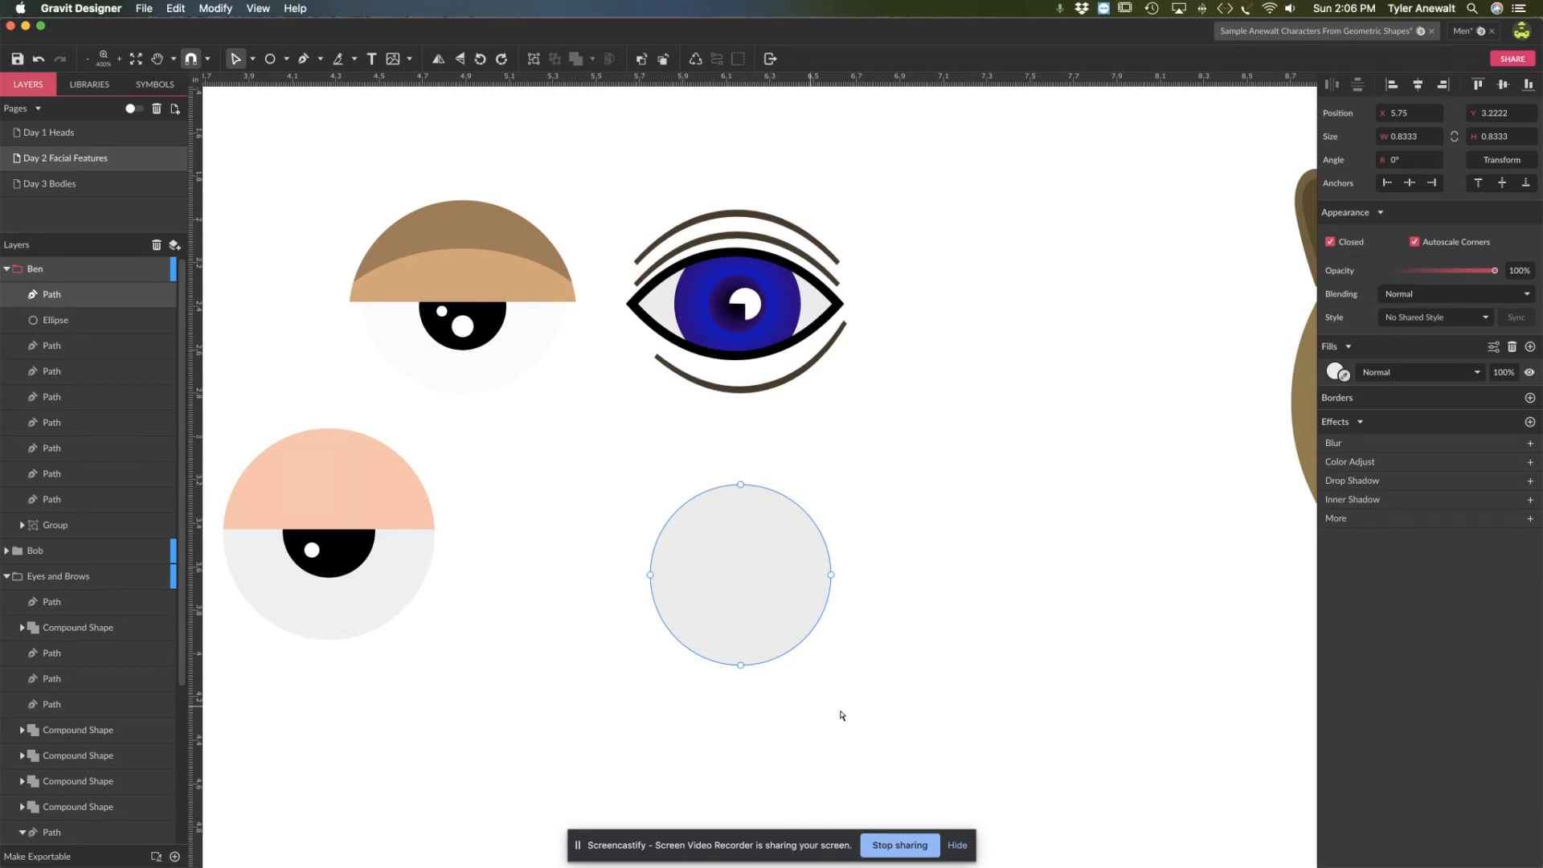
pyautogui.click(832, 575)
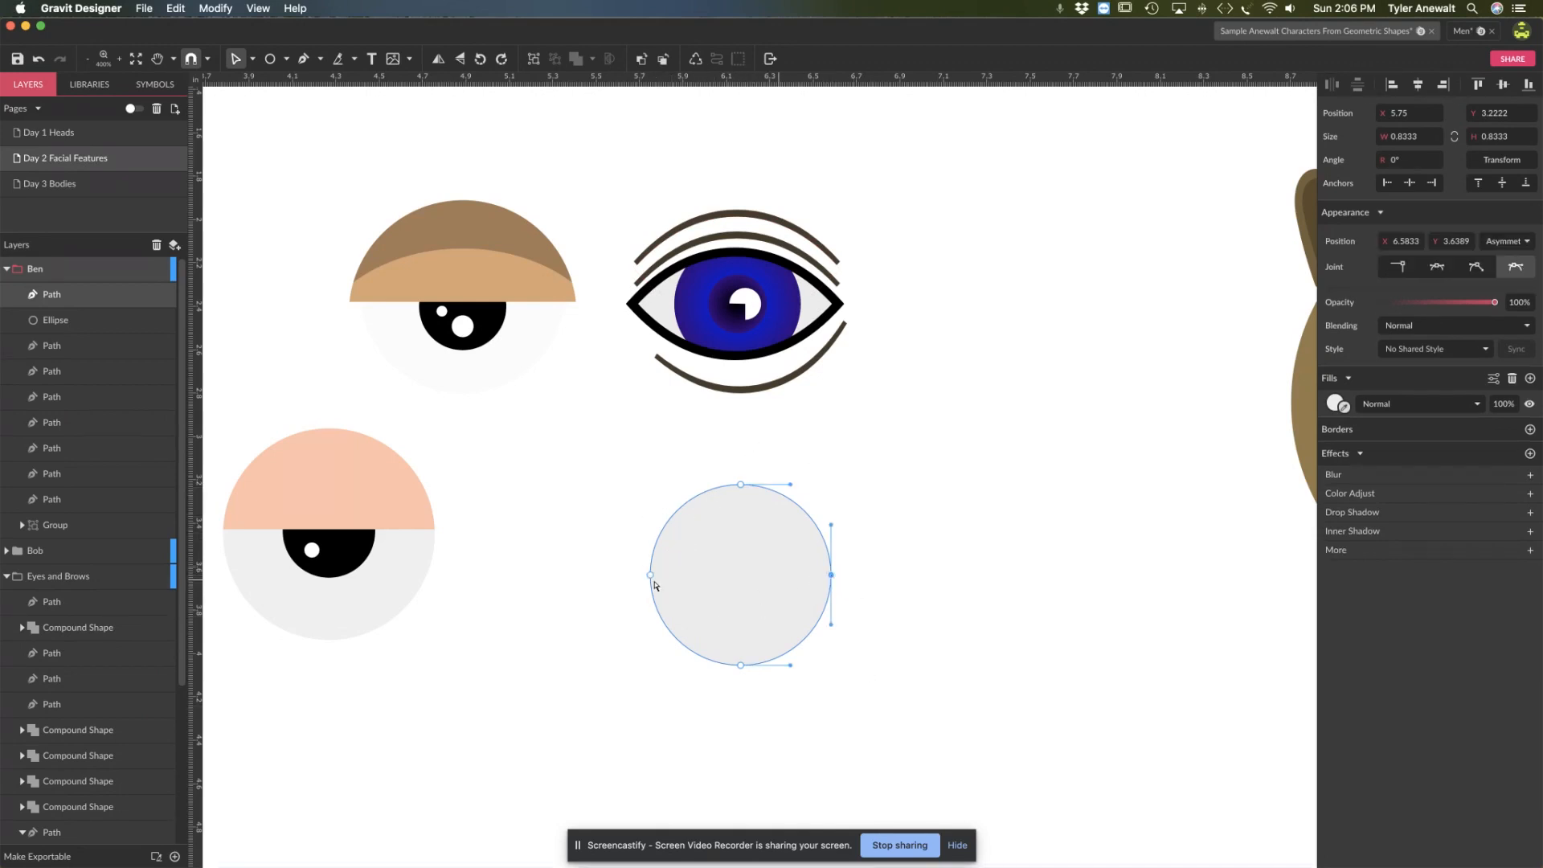
pyautogui.click(650, 575)
pyautogui.moveTo(740, 487); pyautogui.dragTo(740, 472)
pyautogui.press('super+z')
# Step: Change the joints of the circle's two side anchor points to Straight to form pointed eye corners
pyautogui.click(831, 575)
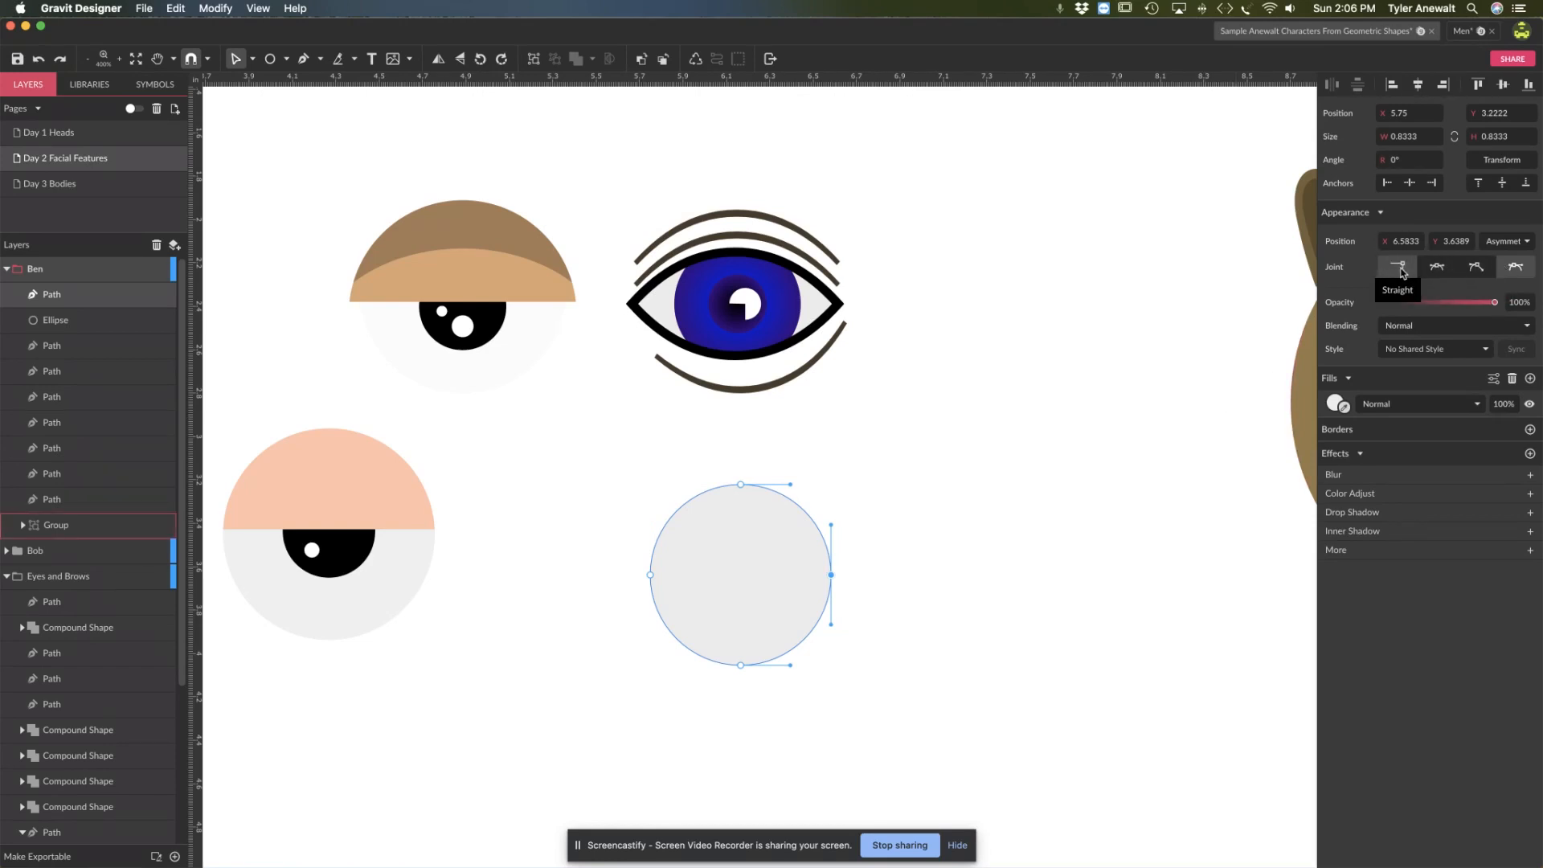
pyautogui.click(1400, 273)
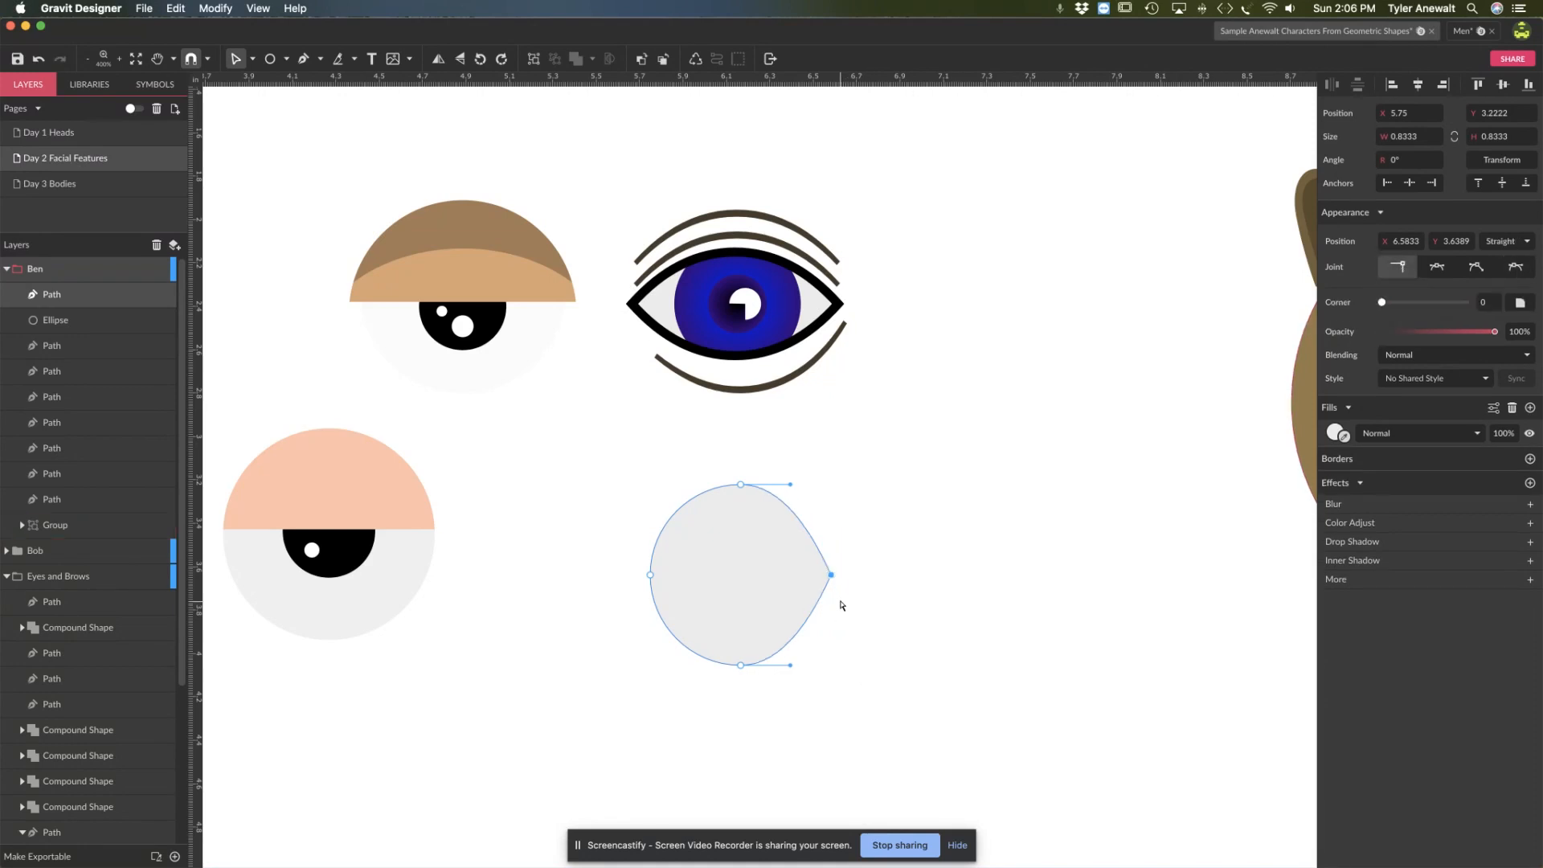
pyautogui.click(651, 575)
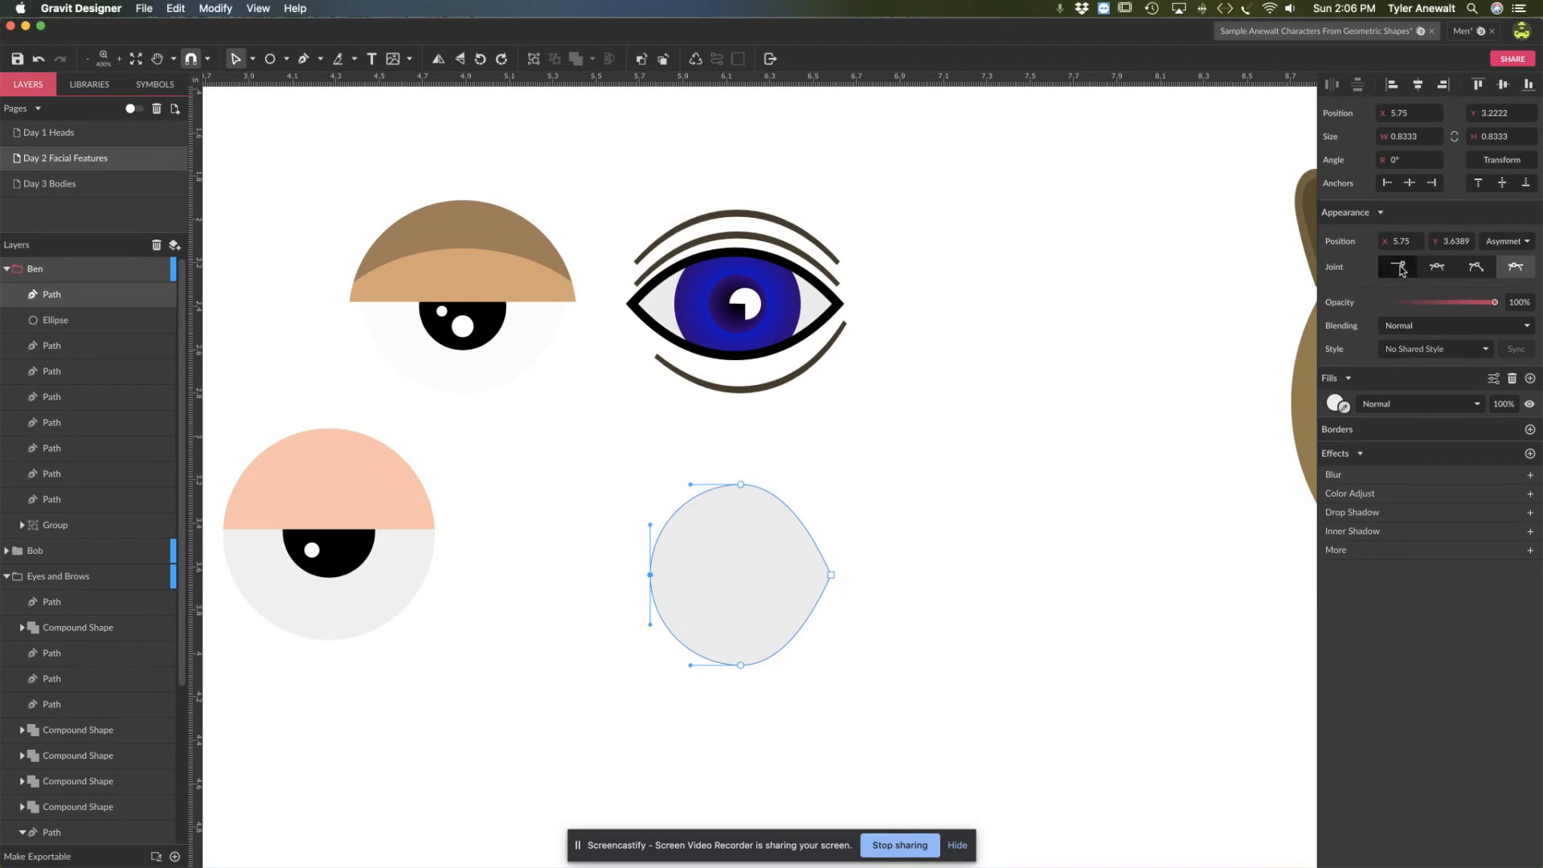
pyautogui.click(1398, 268)
pyautogui.click(882, 406)
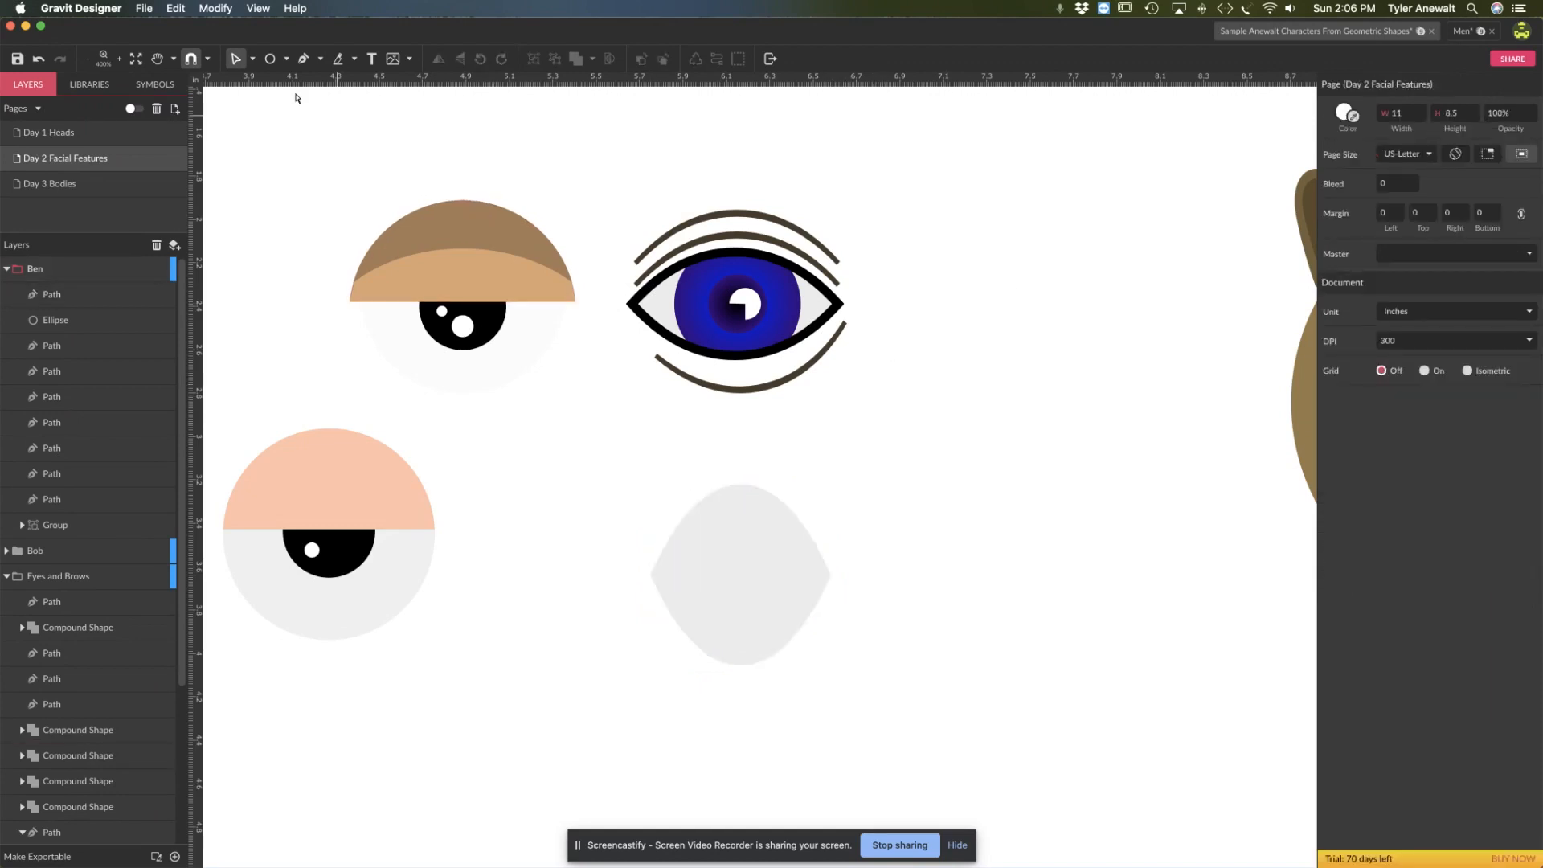
# Step: Squash the pointed eye shape to about 0.49 in high and move it up beneath the blue eye
pyautogui.click(252, 59)
pyautogui.click(276, 104)
pyautogui.click(252, 59)
pyautogui.click(273, 84)
pyautogui.click(713, 547)
pyautogui.moveTo(740, 486); pyautogui.dragTo(740, 540)
pyautogui.moveTo(740, 596); pyautogui.dragTo(734, 515)
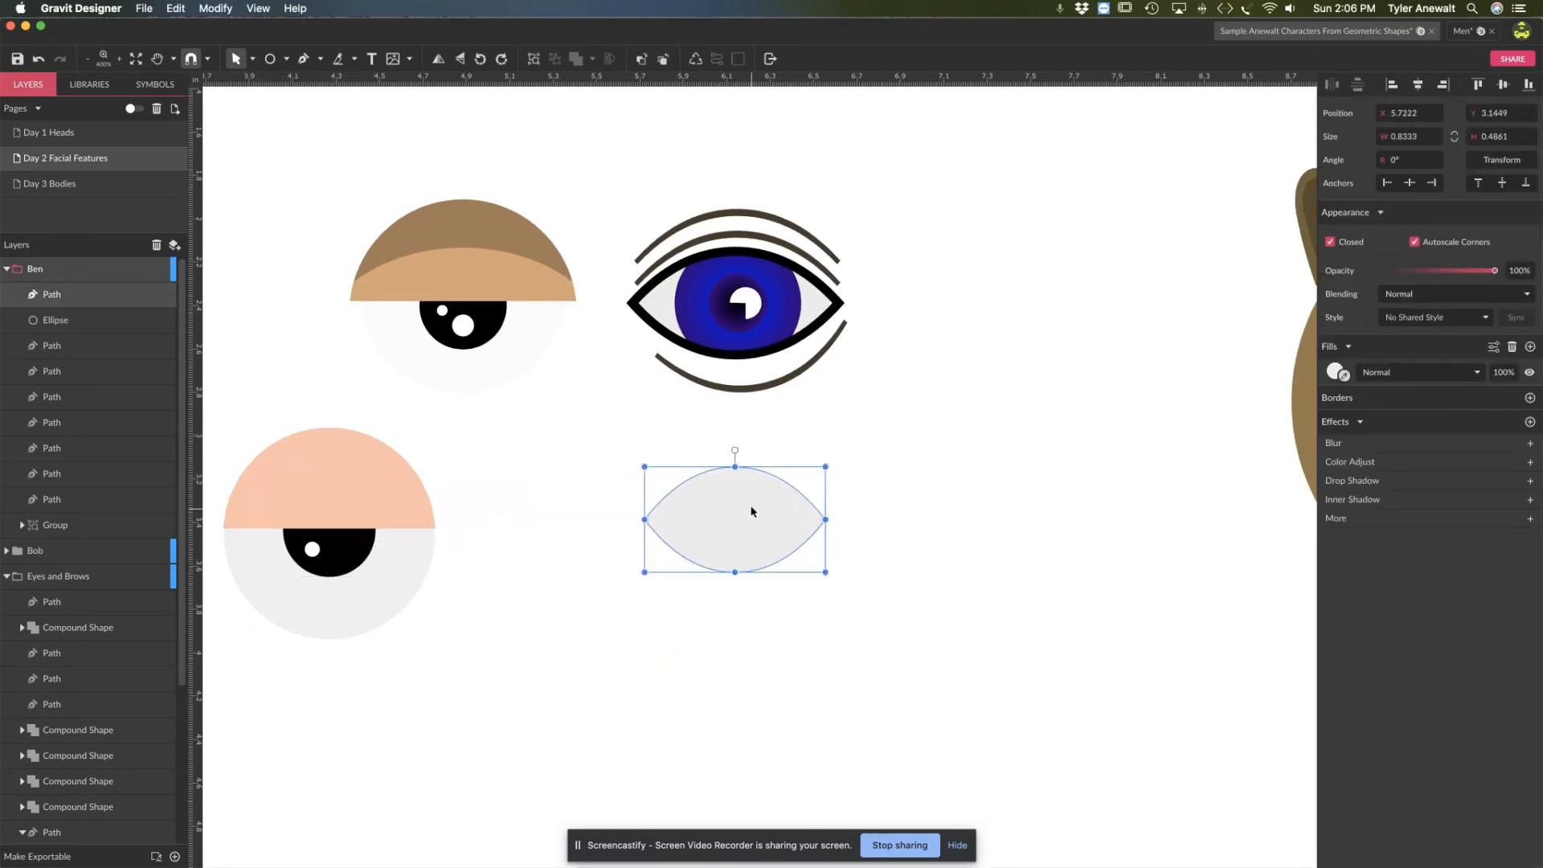
pyautogui.click(943, 541)
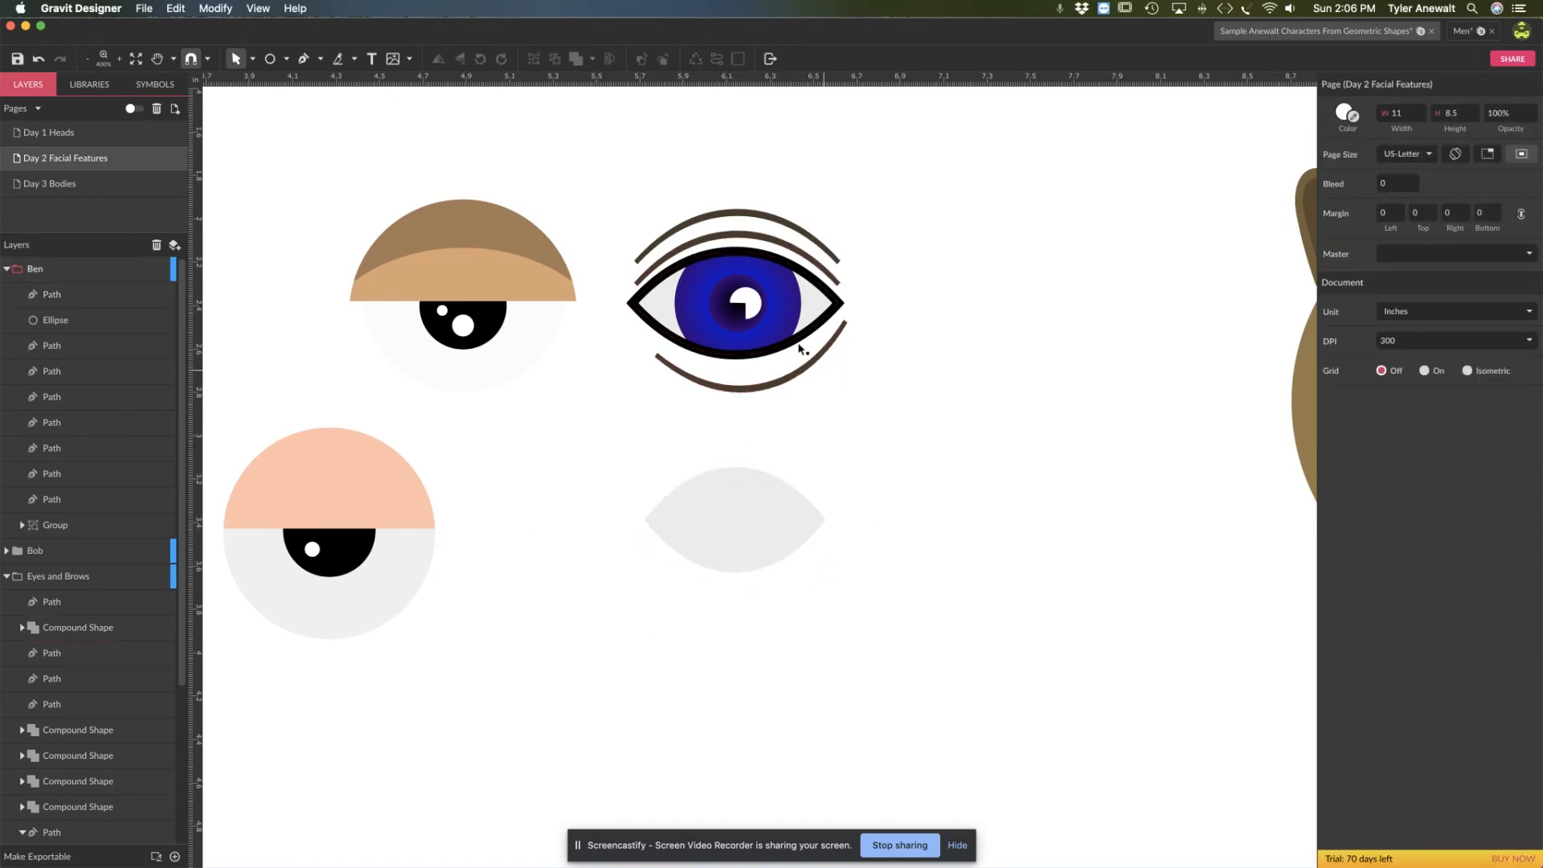
# Step: Draw an iris circle about 0.55 in wide centred on the pointed eye shape and fill it with blue #717DFF
pyautogui.click(270, 59)
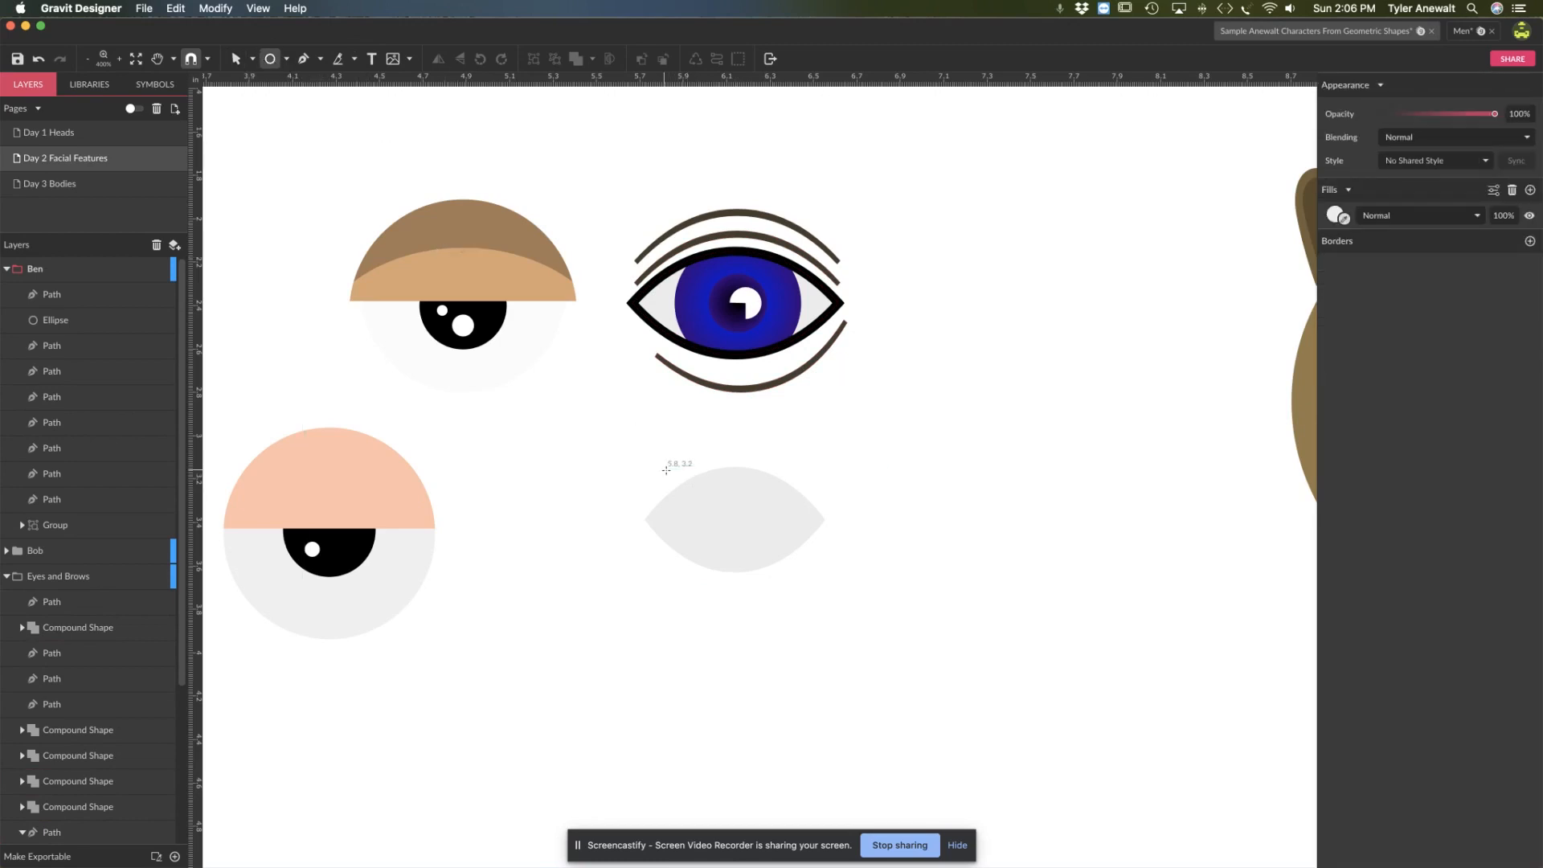
pyautogui.moveTo(683, 457)
pyautogui.mouseDown()
pyautogui.moveTo(779, 554)
pyautogui.moveTo(743, 578)
pyautogui.moveTo(733, 549)
pyautogui.mouseUp()
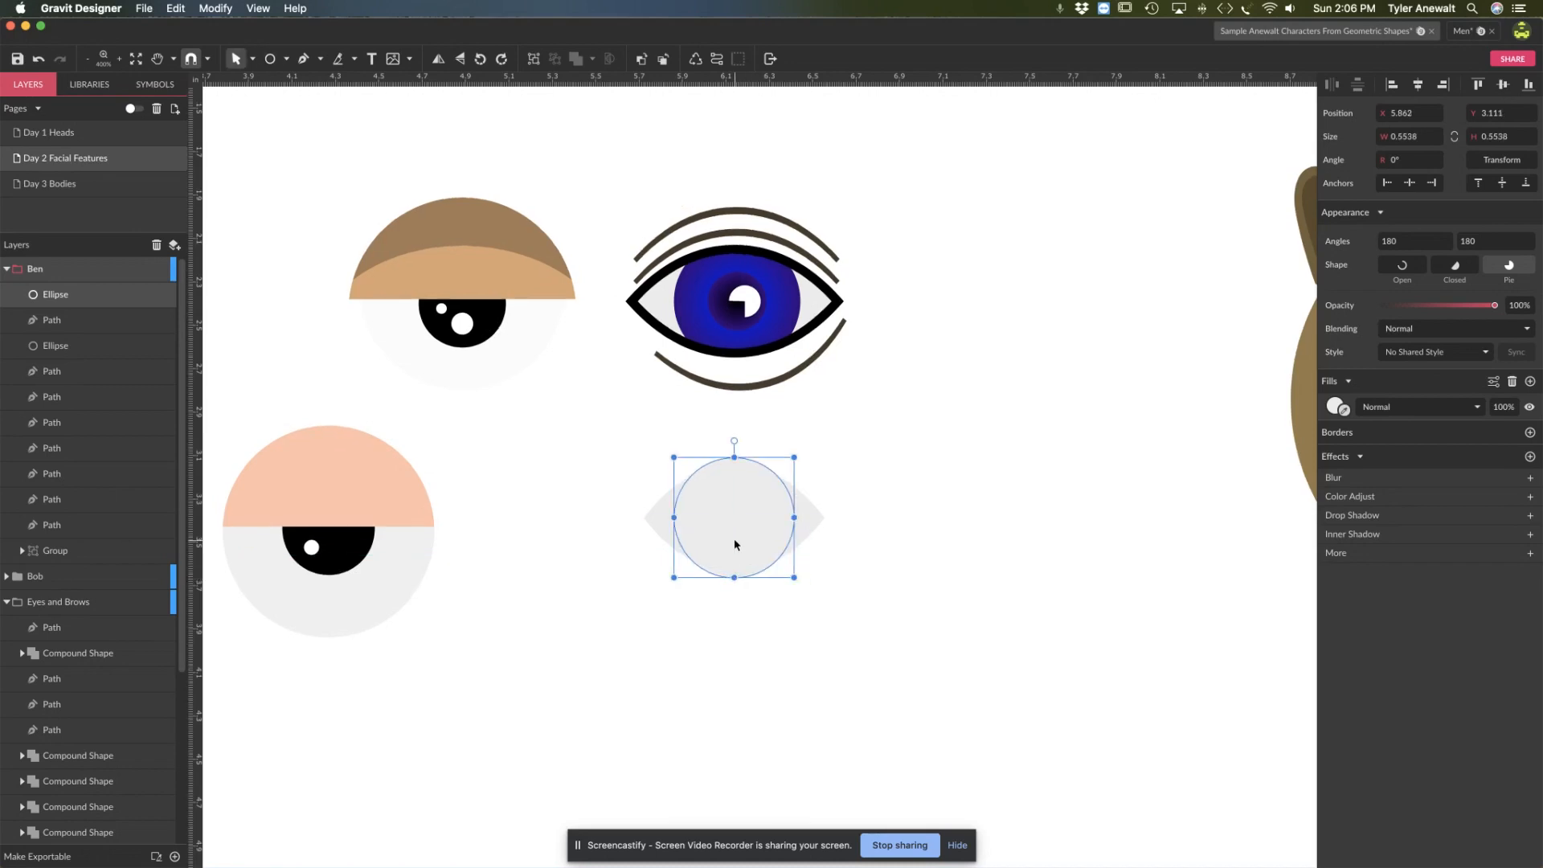
pyautogui.click(1333, 408)
pyautogui.moveTo(1431, 548); pyautogui.dragTo(1448, 549)
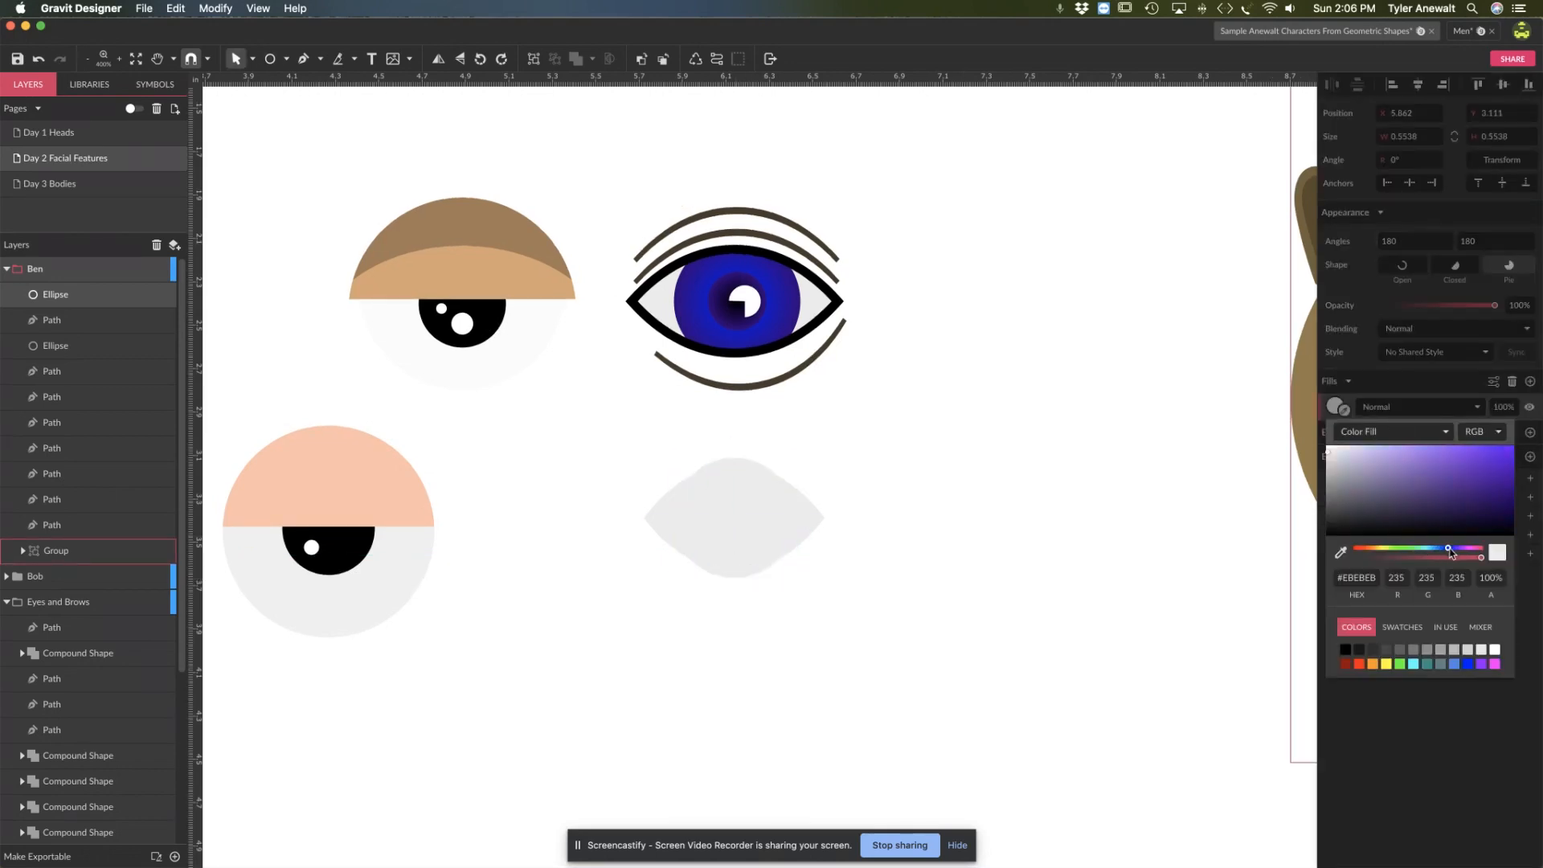
pyautogui.moveTo(1450, 485); pyautogui.dragTo(1431, 447)
pyautogui.moveTo(1448, 550); pyautogui.dragTo(1436, 549)
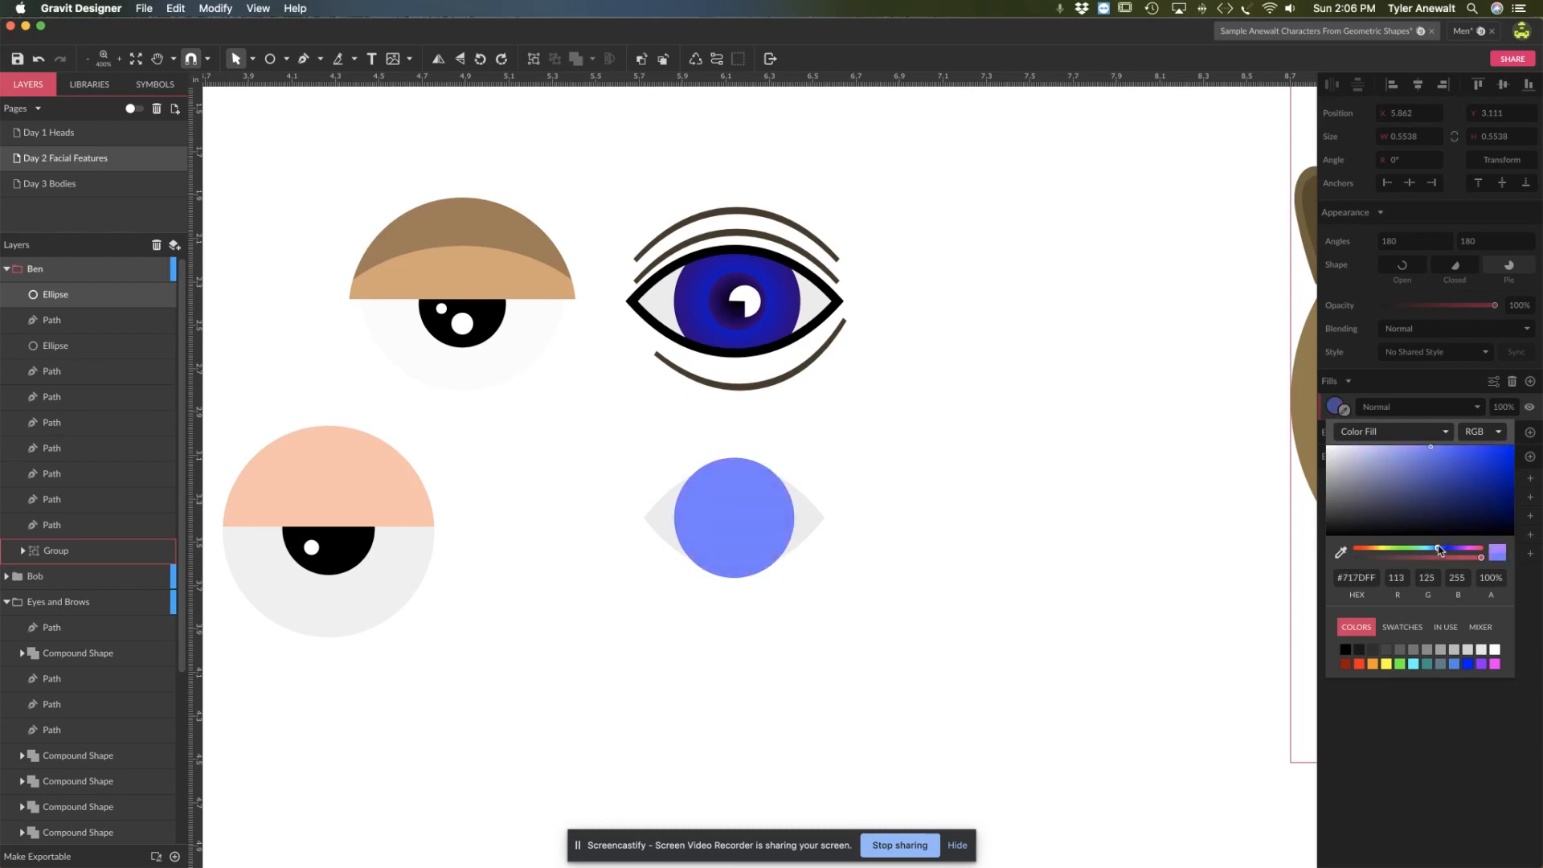
# Step: Deepen the iris circle's blue fill and paste a copy of the circle in place
pyautogui.moveTo(1463, 463); pyautogui.dragTo(1462, 447)
pyautogui.click(1001, 477)
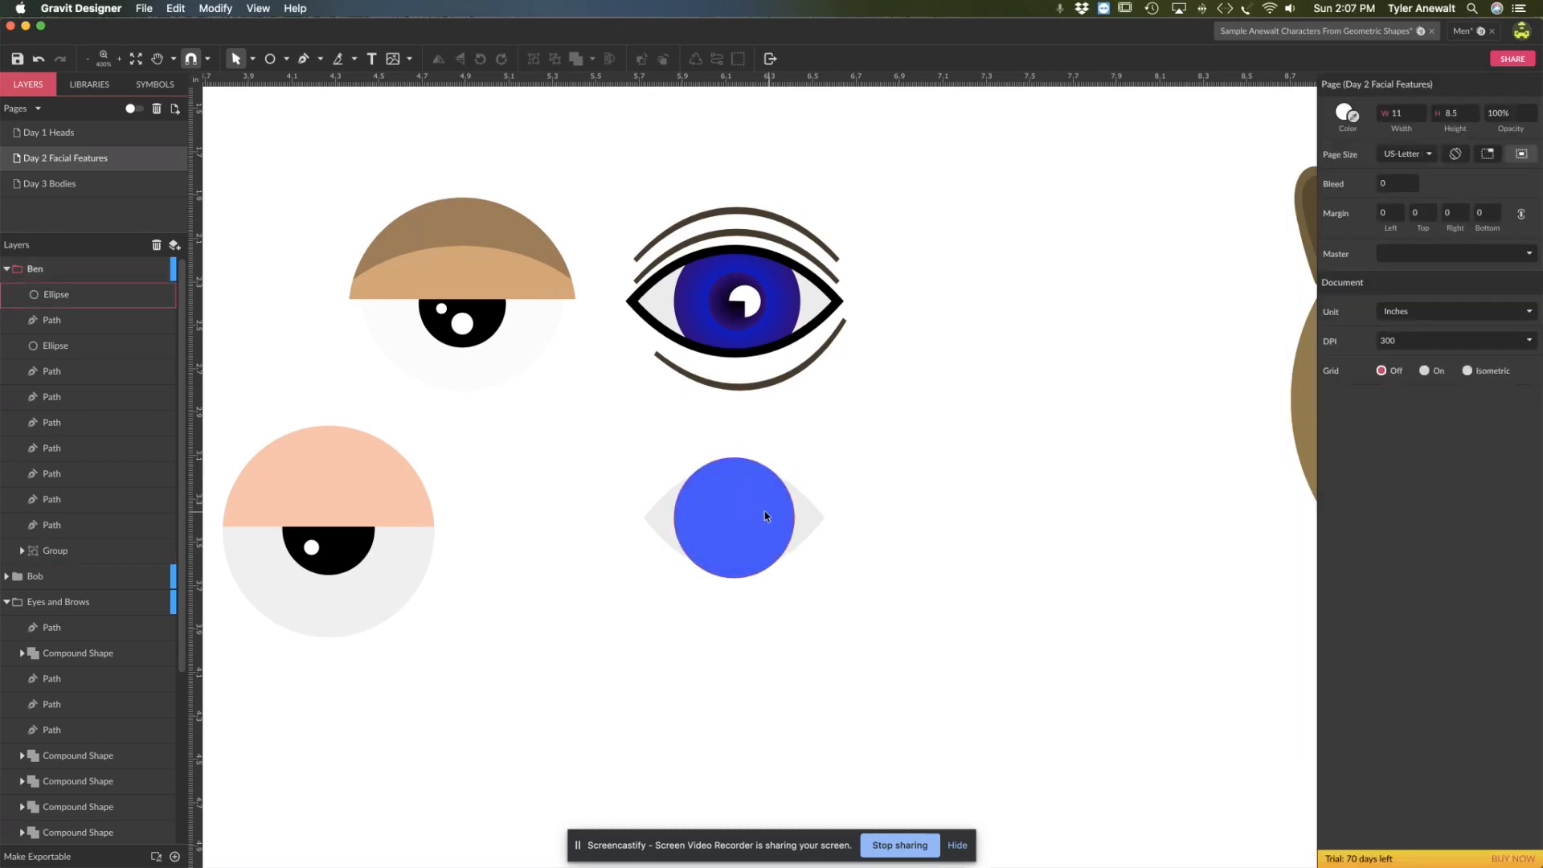
pyautogui.click(741, 514)
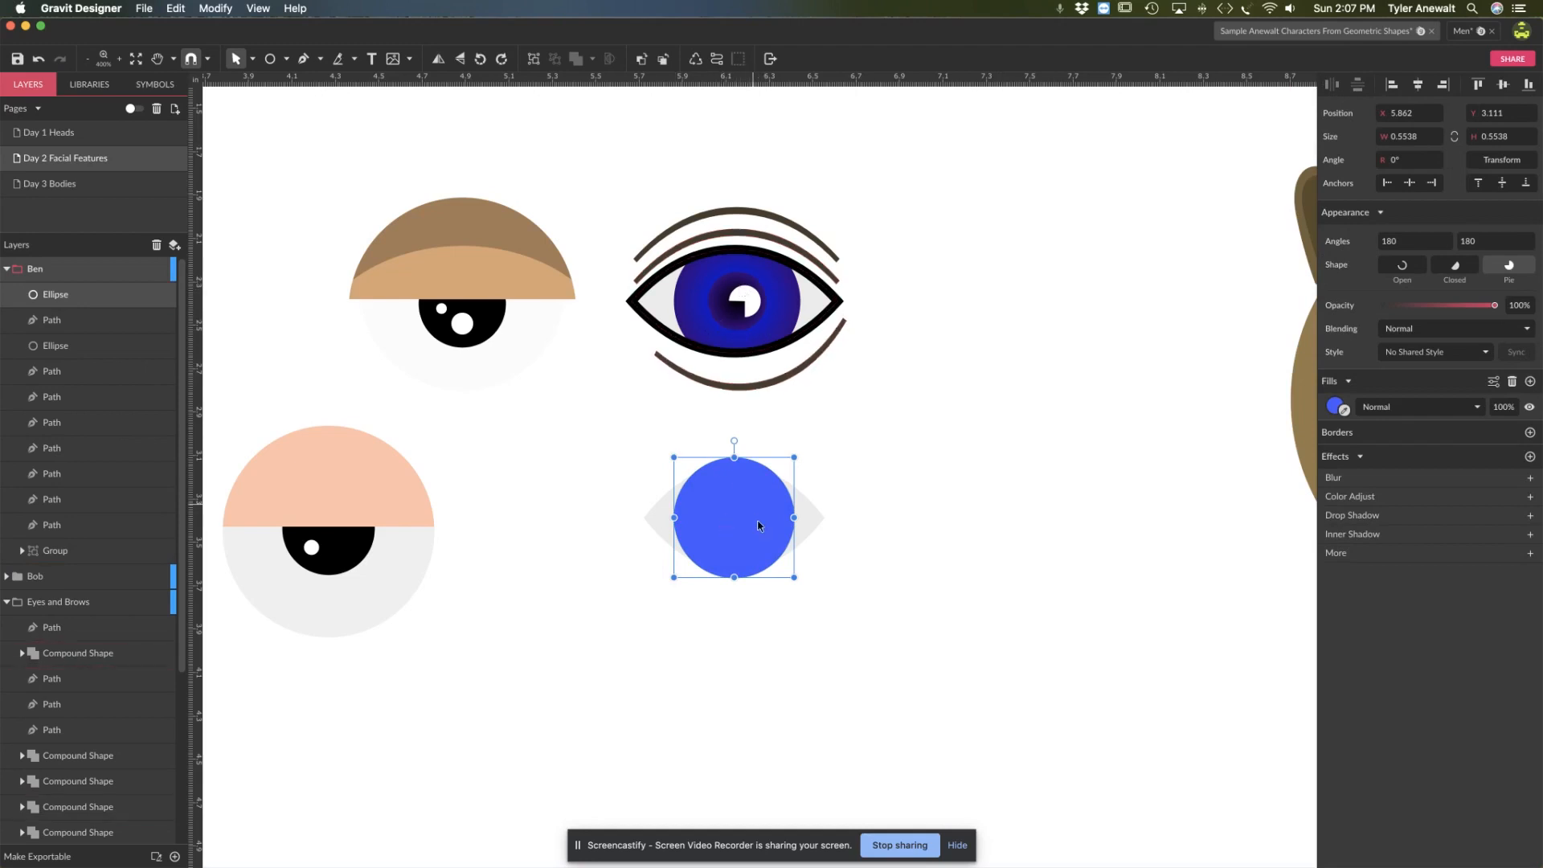
pyautogui.press('super+c')
pyautogui.press('super+v')
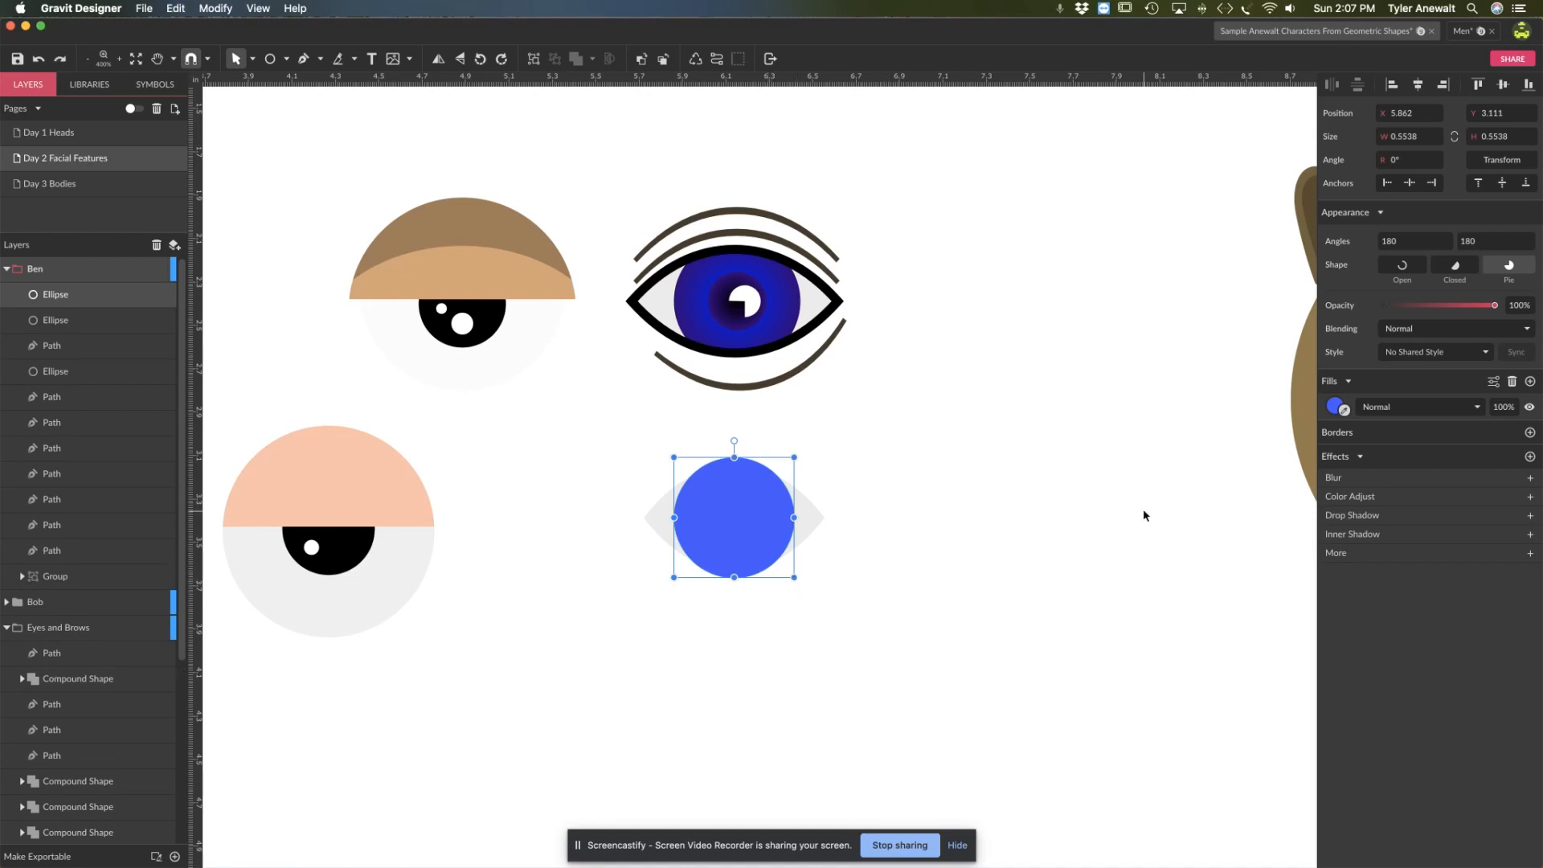
# Step: Fill the copied circle over the iris with black
pyautogui.click(1335, 409)
pyautogui.click(1323, 504)
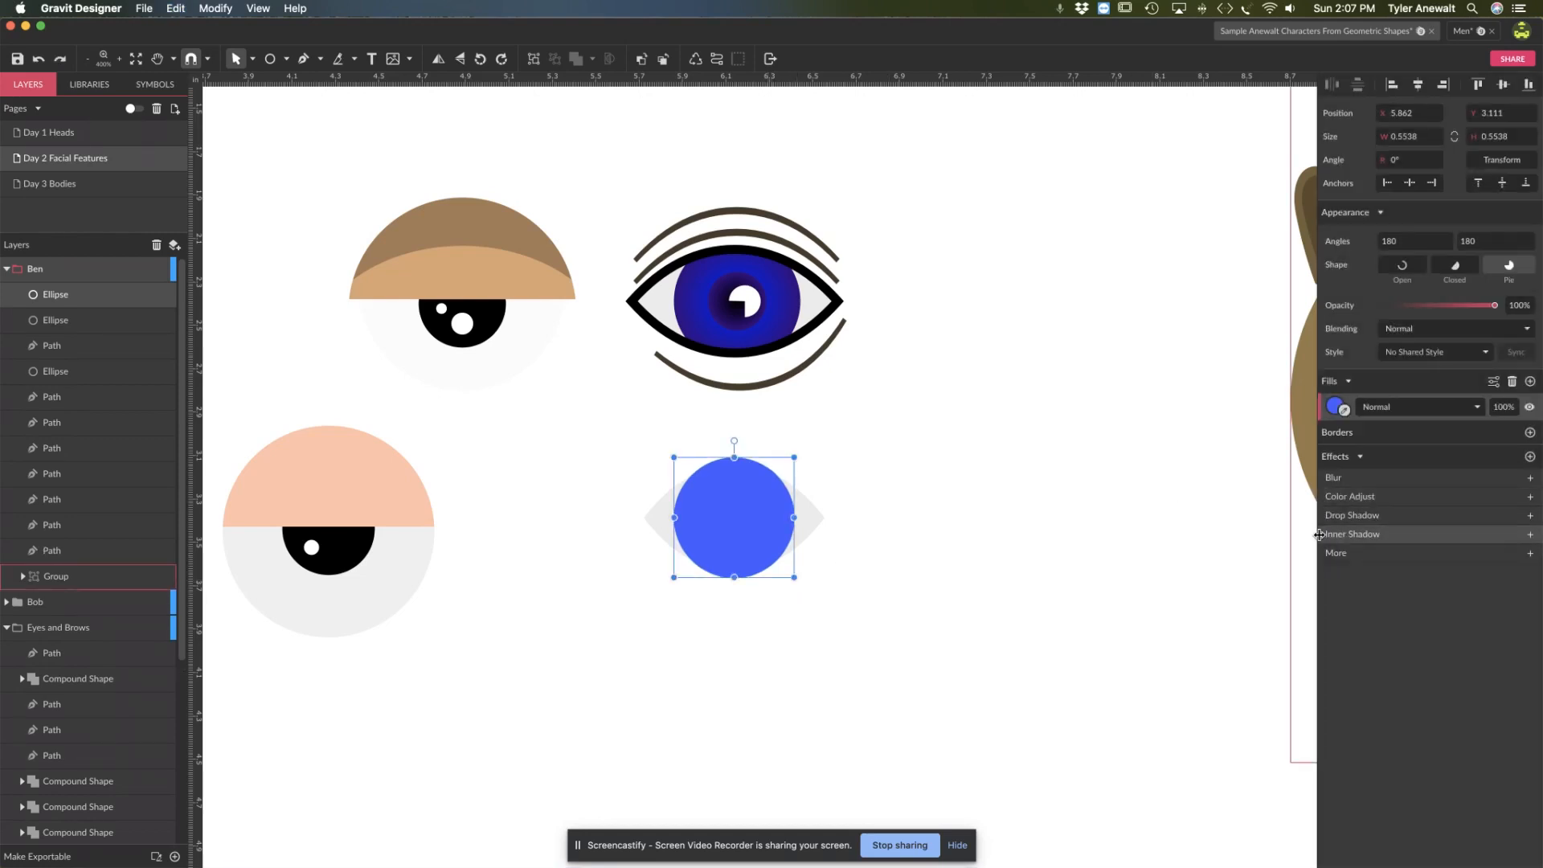
pyautogui.click(1340, 409)
pyautogui.click(1338, 406)
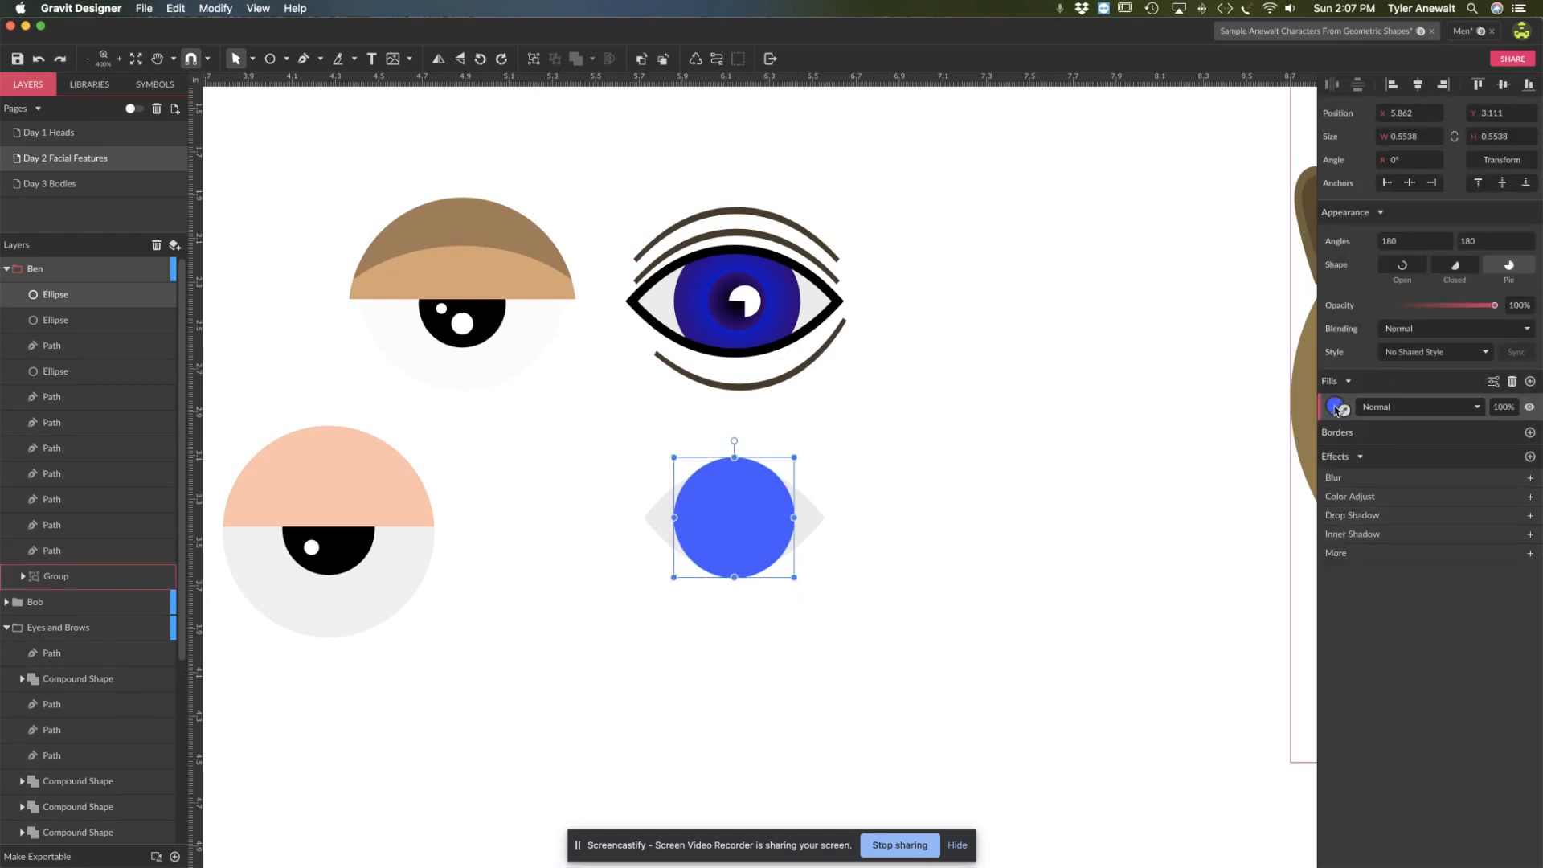
pyautogui.click(1335, 409)
pyautogui.moveTo(1344, 485); pyautogui.dragTo(1196, 543)
pyautogui.click(1196, 544)
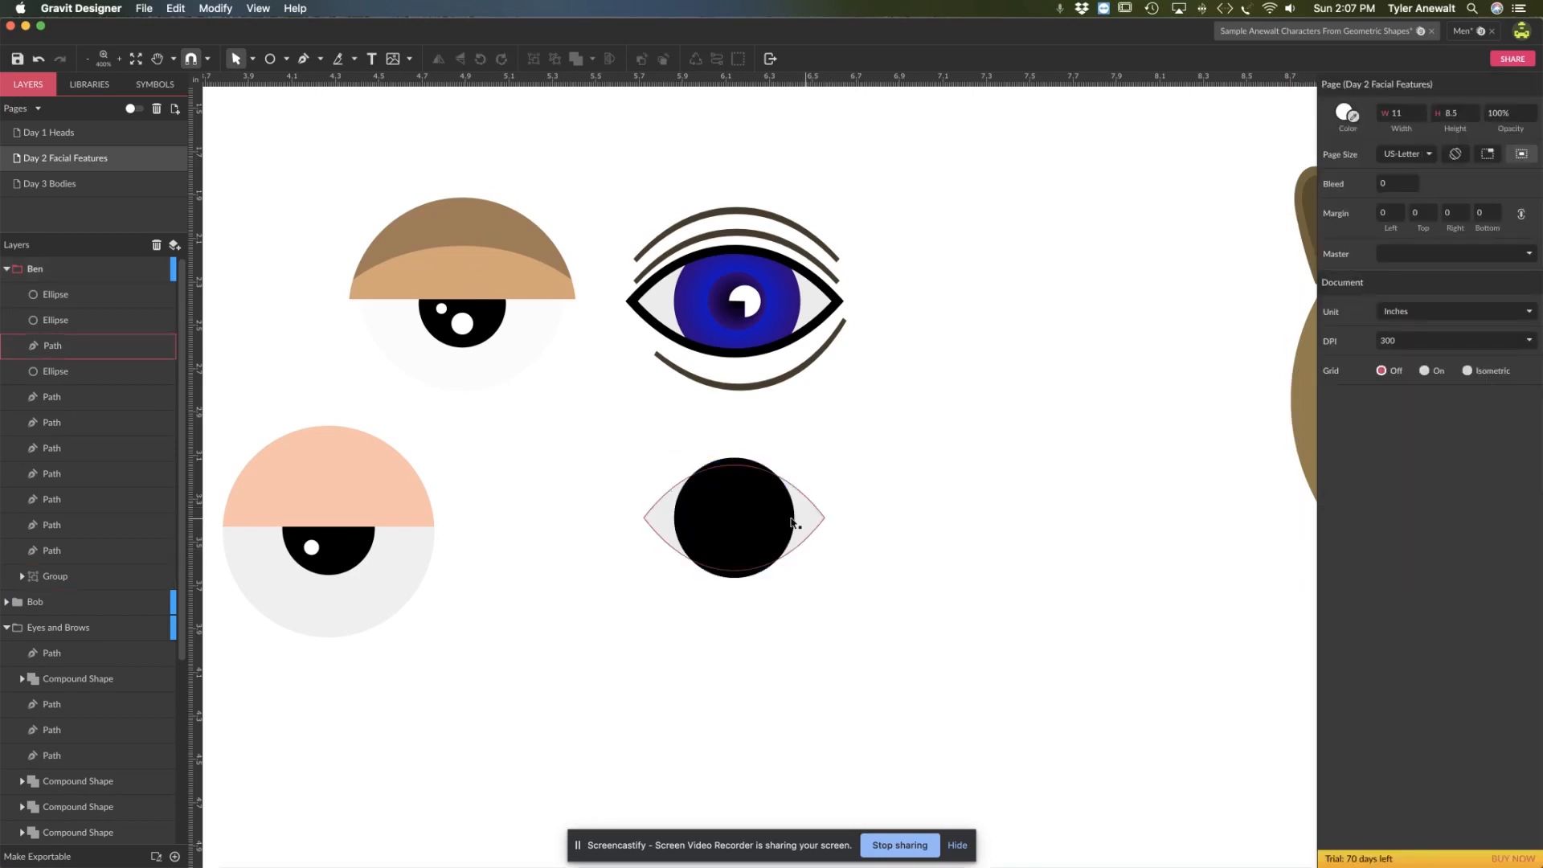
# Step: Shrink the black circle about its centre to about 0.27 in wide to form the pupil
pyautogui.click(791, 522)
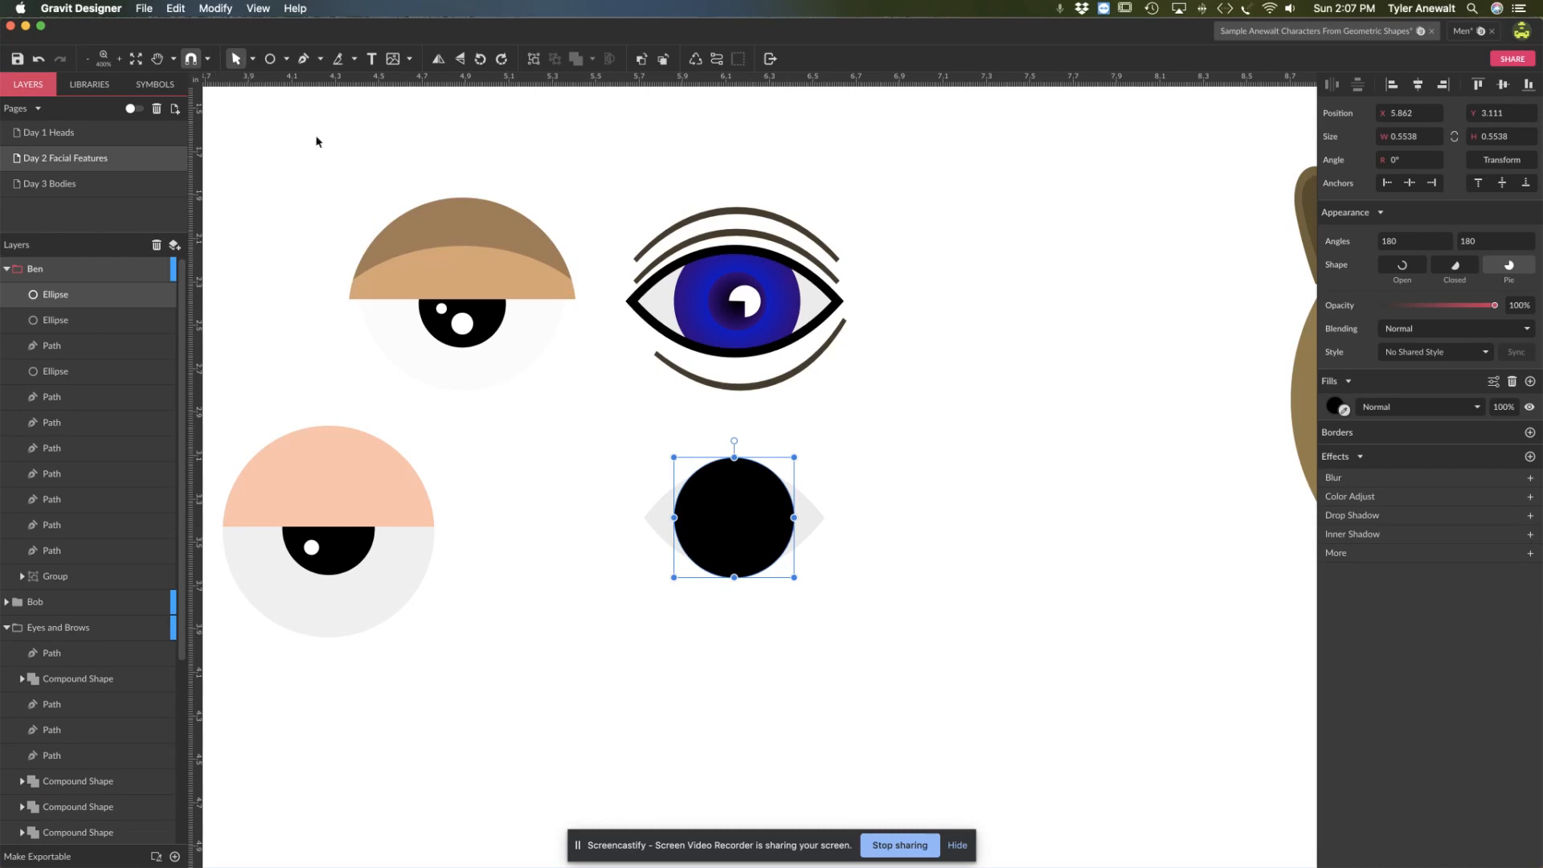
pyautogui.click(252, 59)
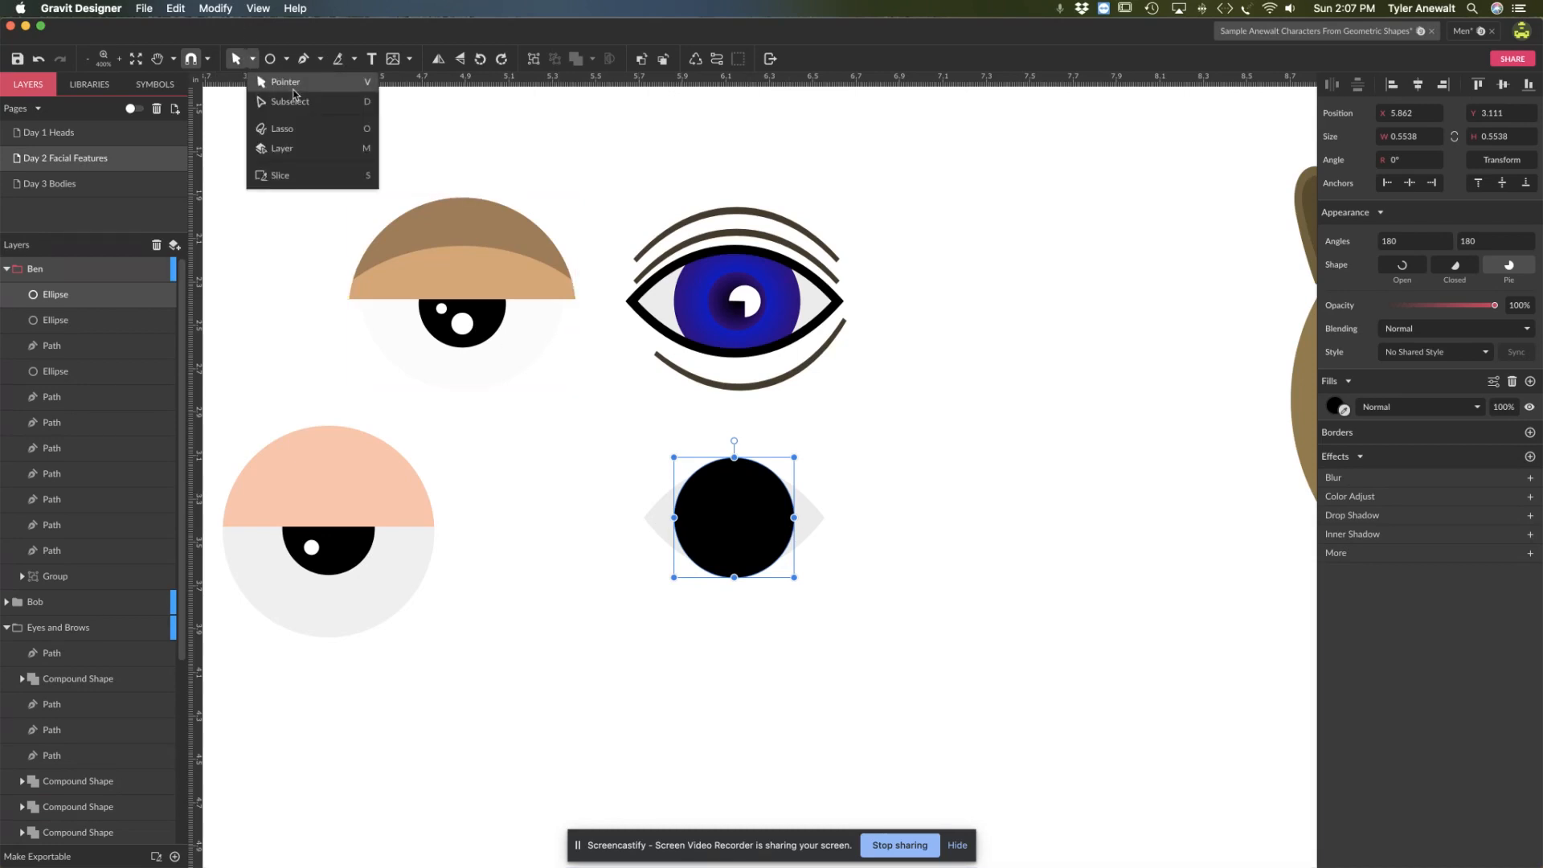
pyautogui.click(772, 564)
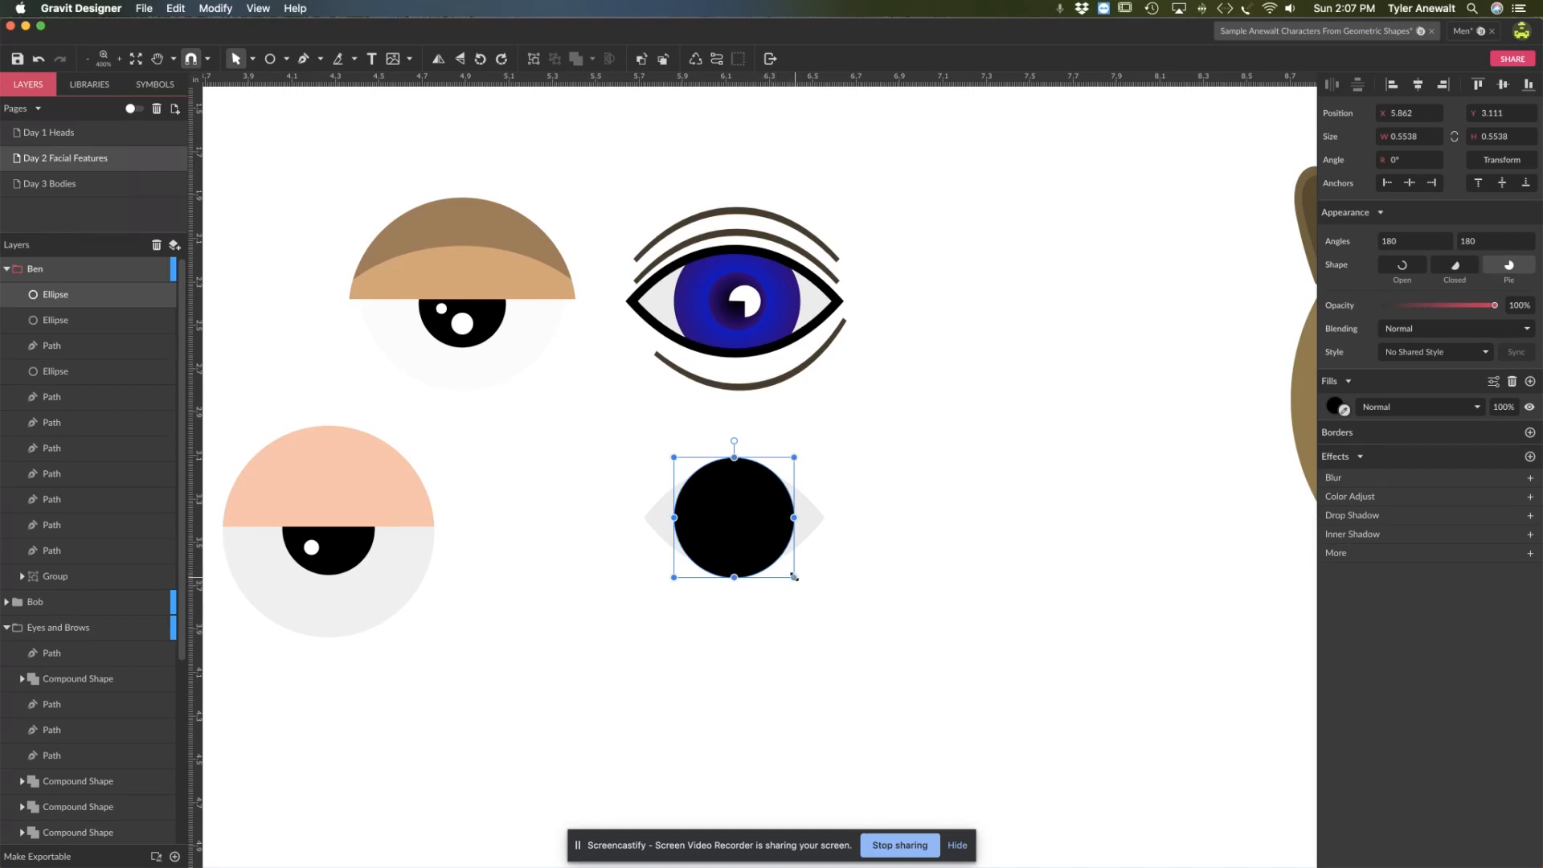
pyautogui.moveTo(794, 577); pyautogui.dragTo(758, 548)
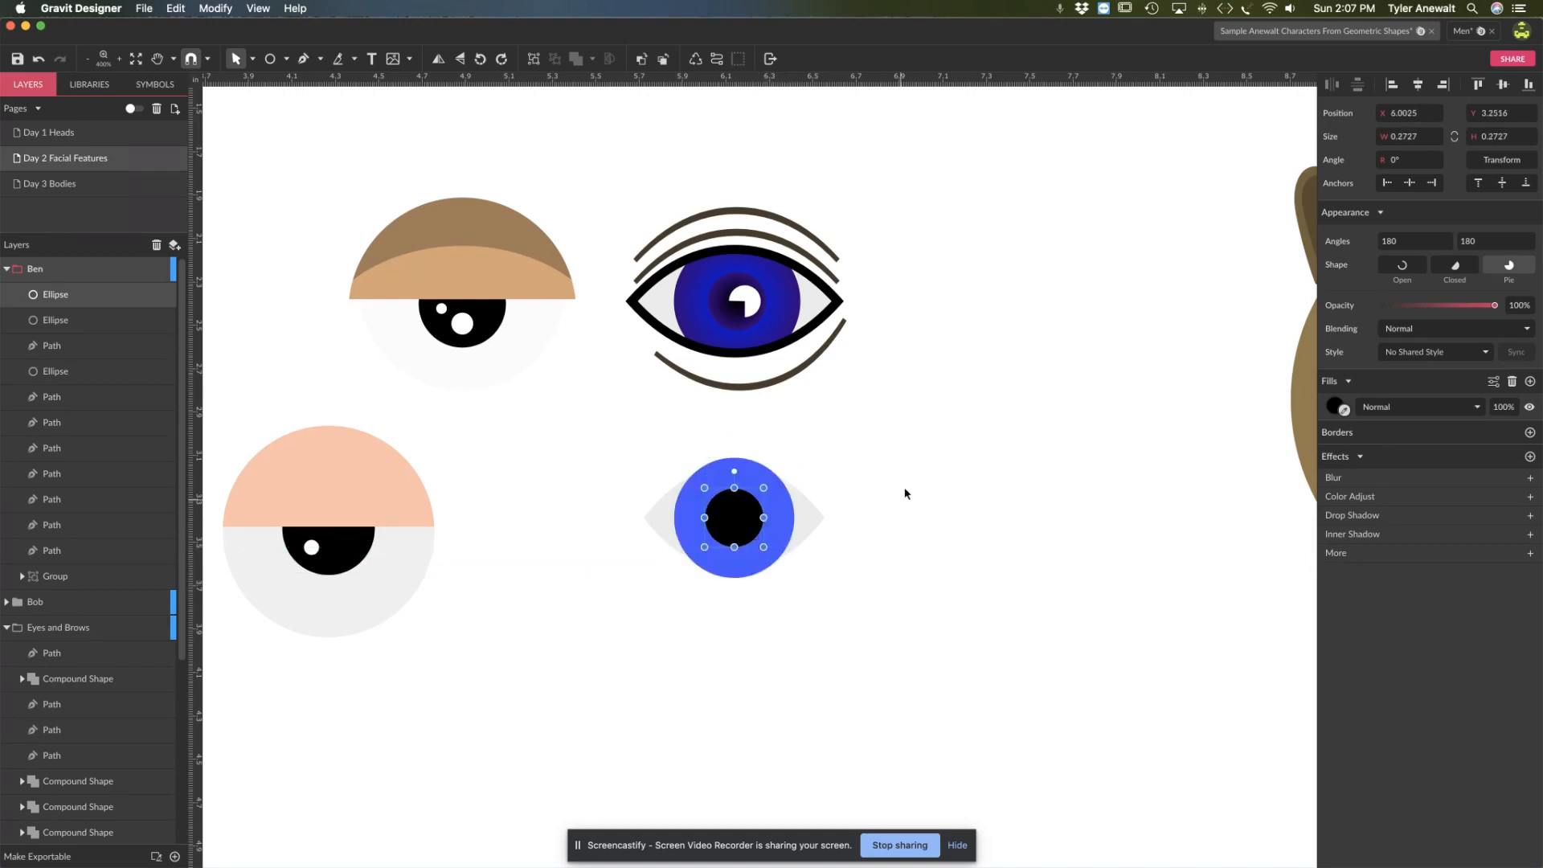
pyautogui.click(865, 495)
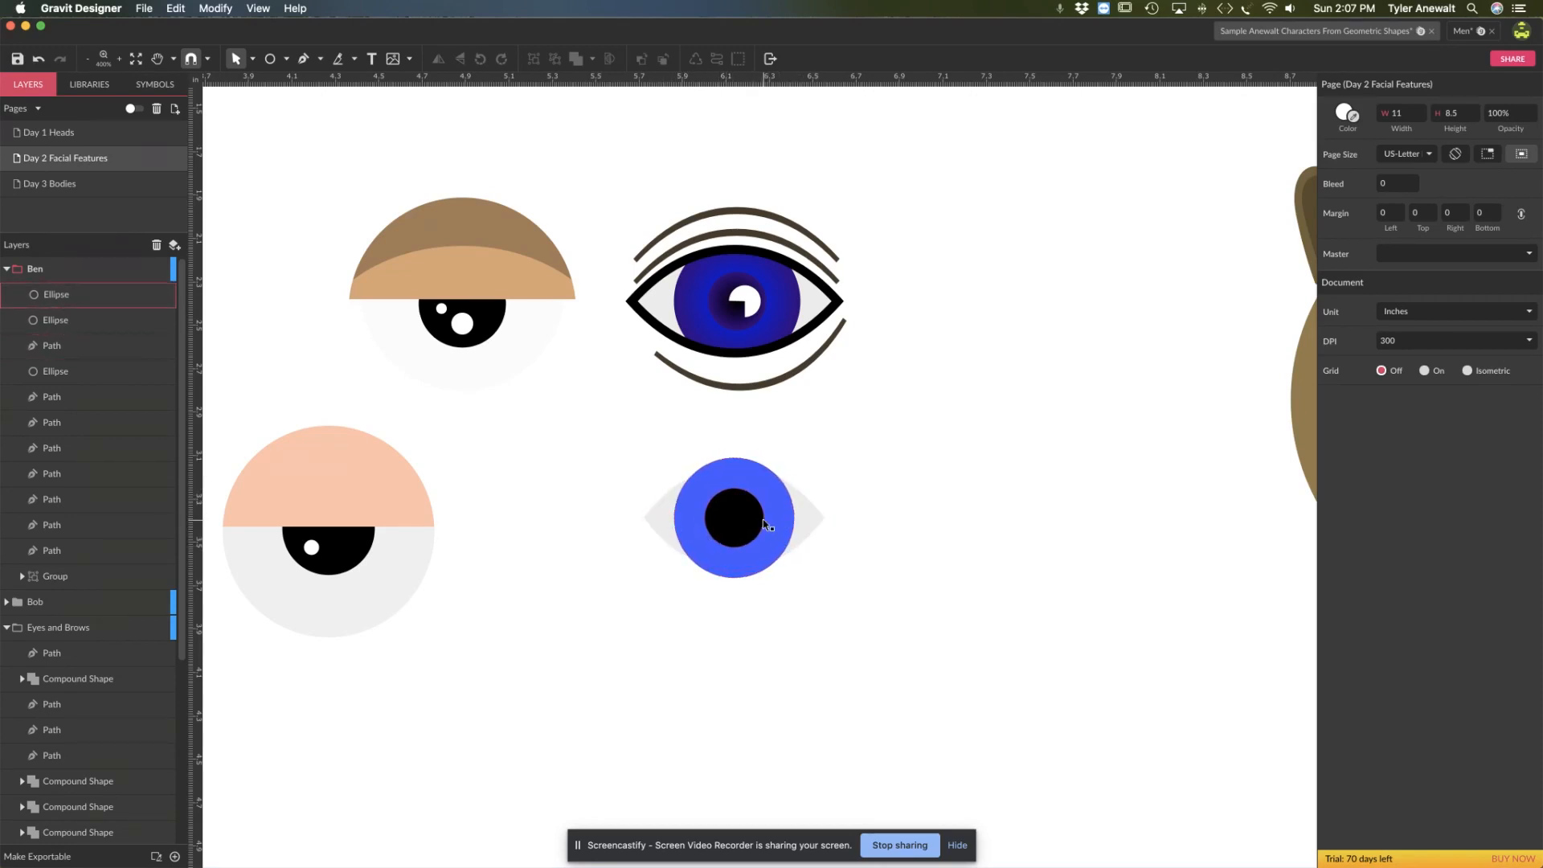
# Step: Group the black pupil with the blue iris circle
pyautogui.click(726, 526)
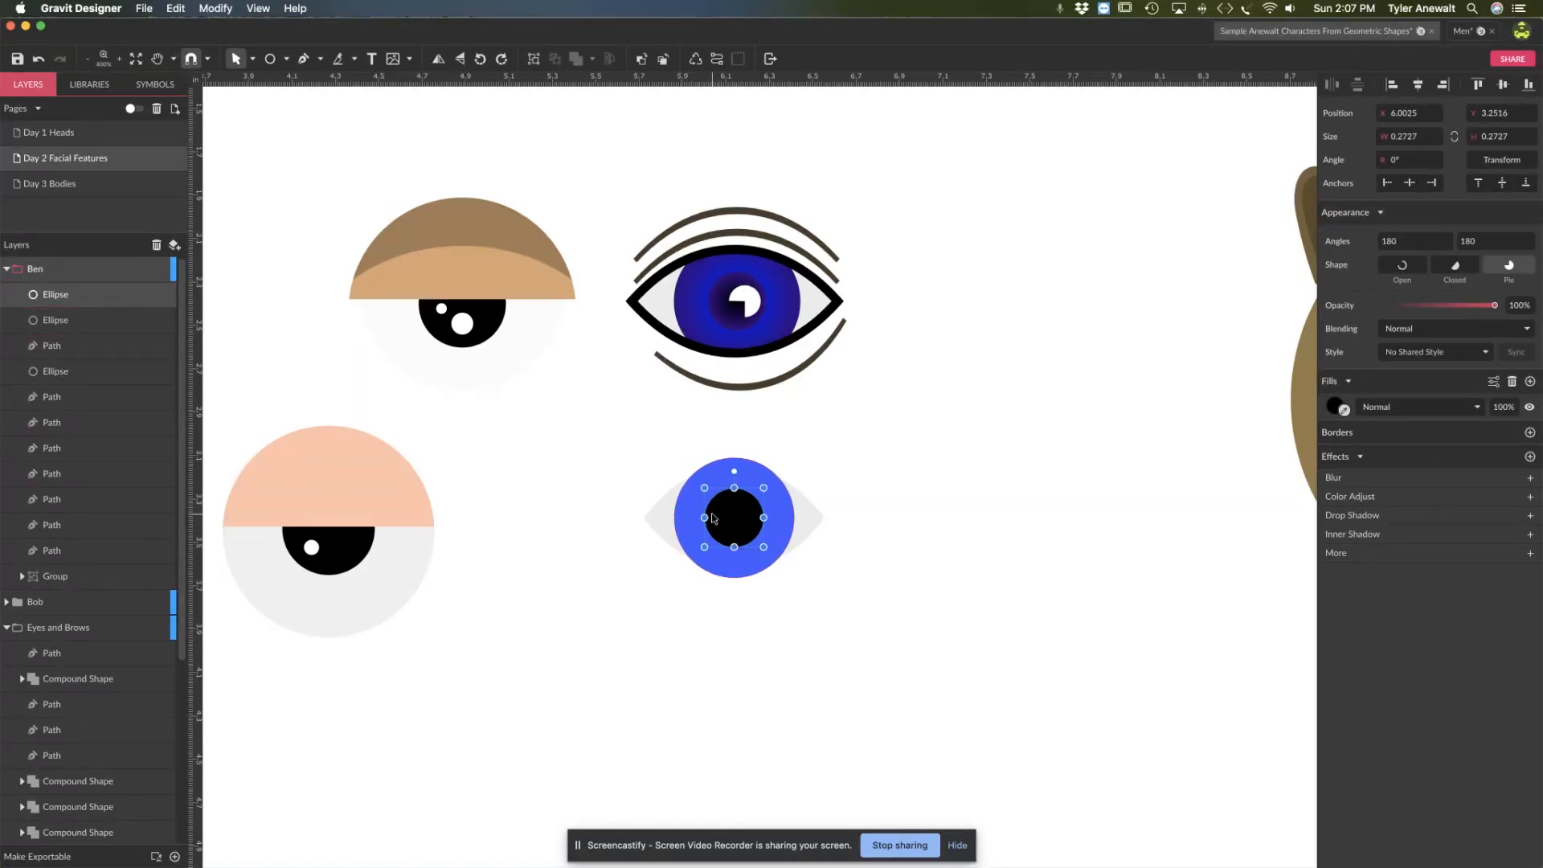
pyautogui.keyDown('shift'); pyautogui.click(692, 518); pyautogui.keyUp('shift')
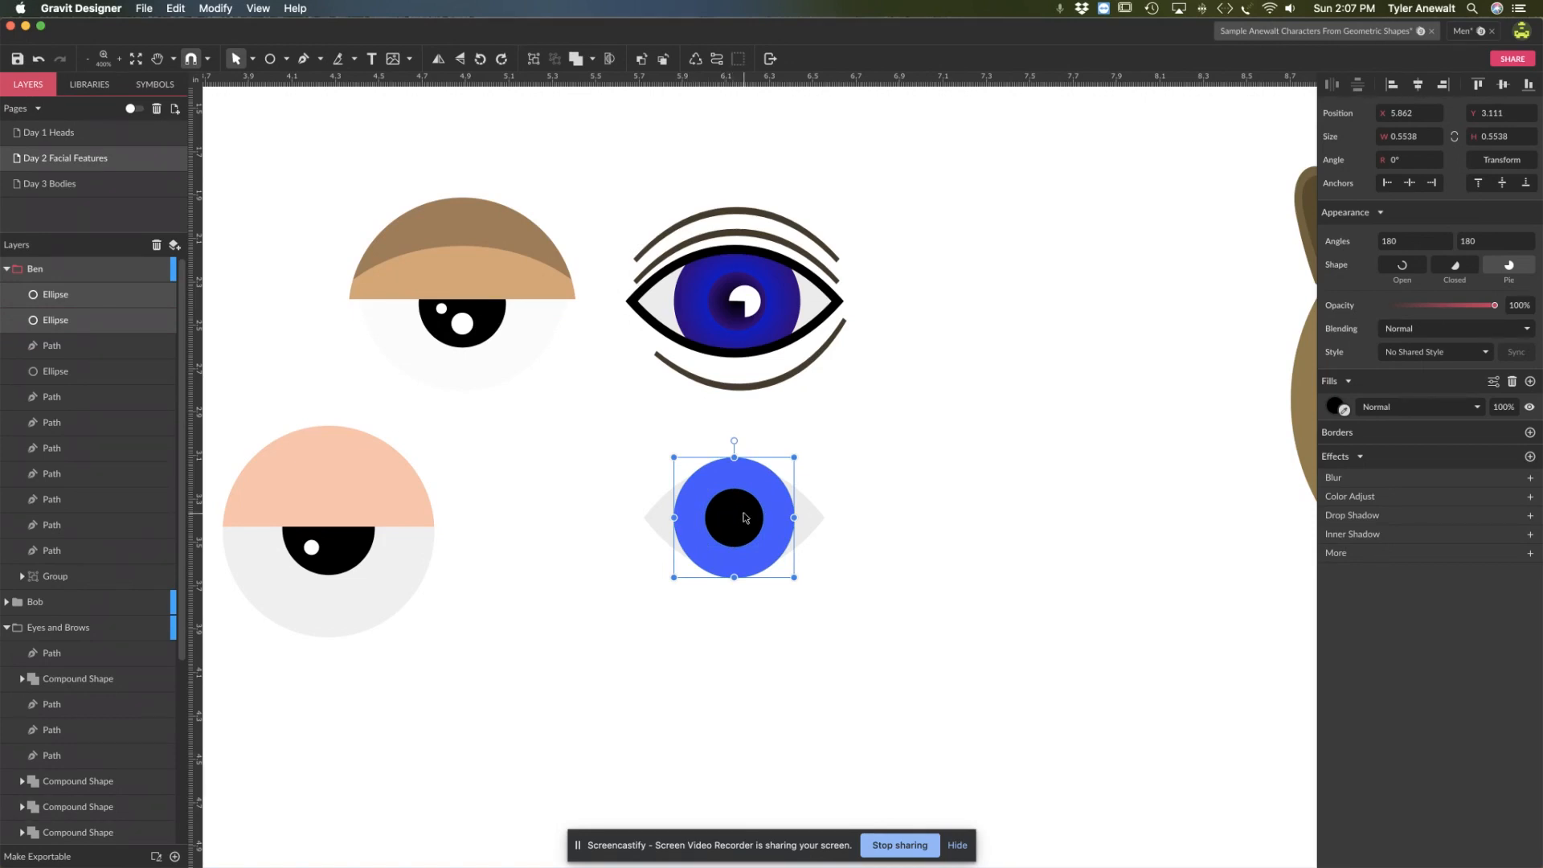
pyautogui.click(534, 60)
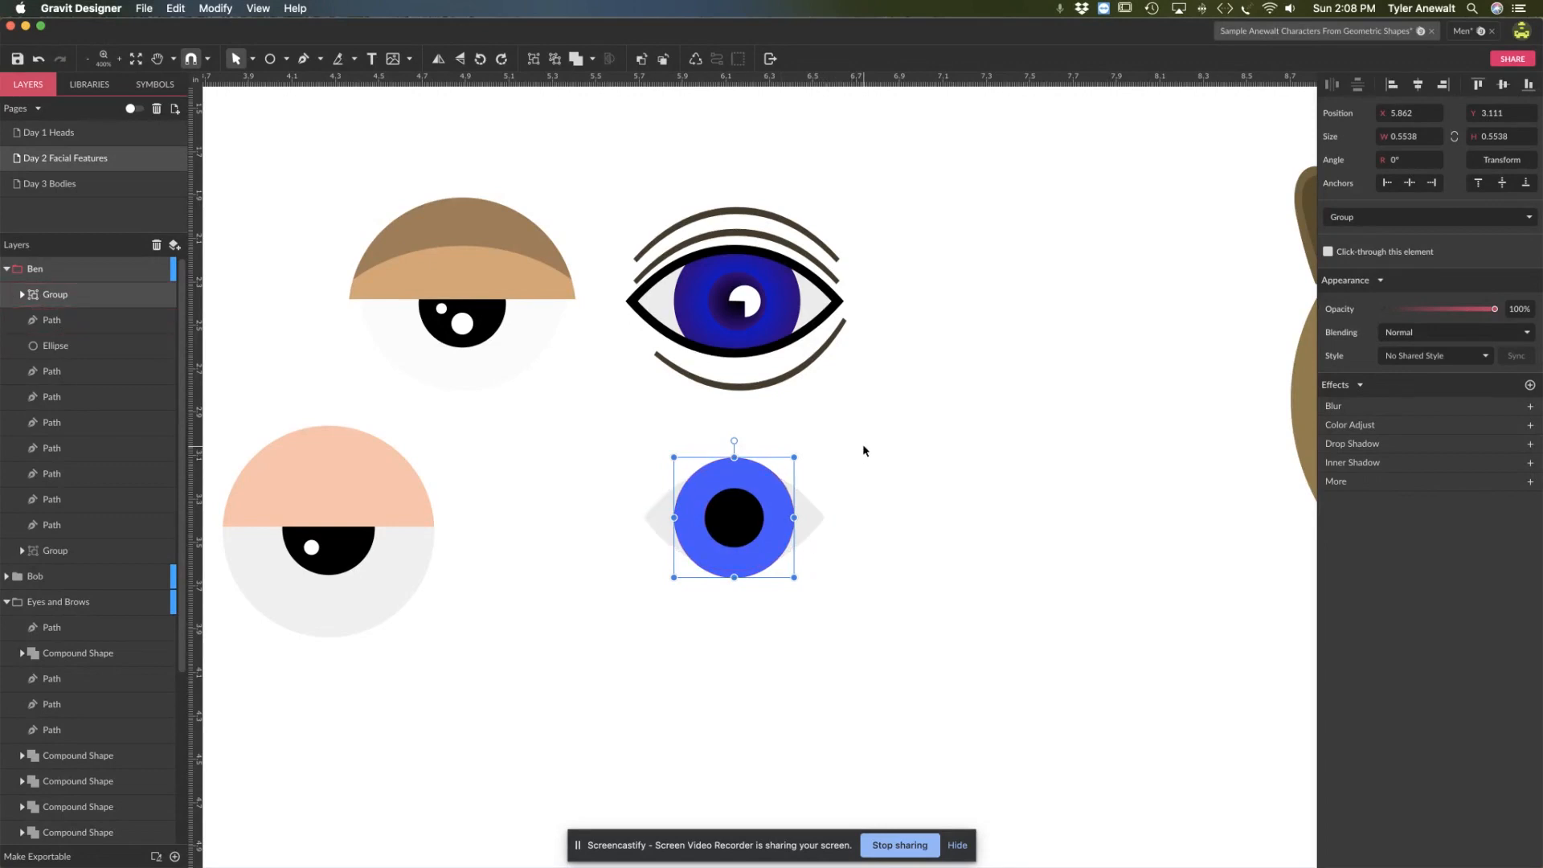
# Step: Clip the grouped iris and pupil inside the pointed eye shape
pyautogui.moveTo(863, 447); pyautogui.dragTo(772, 540)
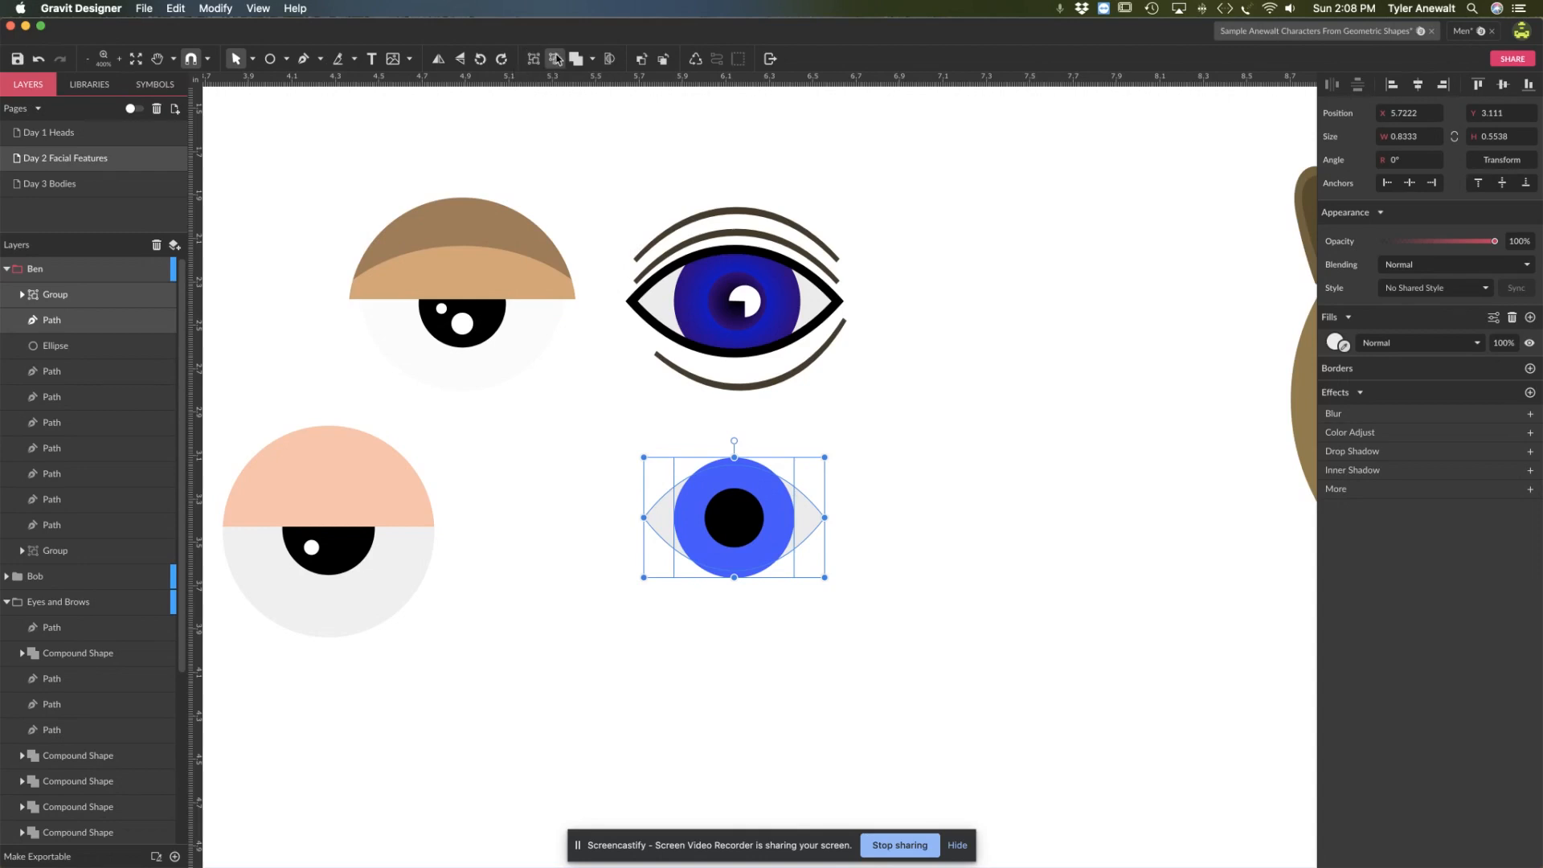
pyautogui.click(609, 60)
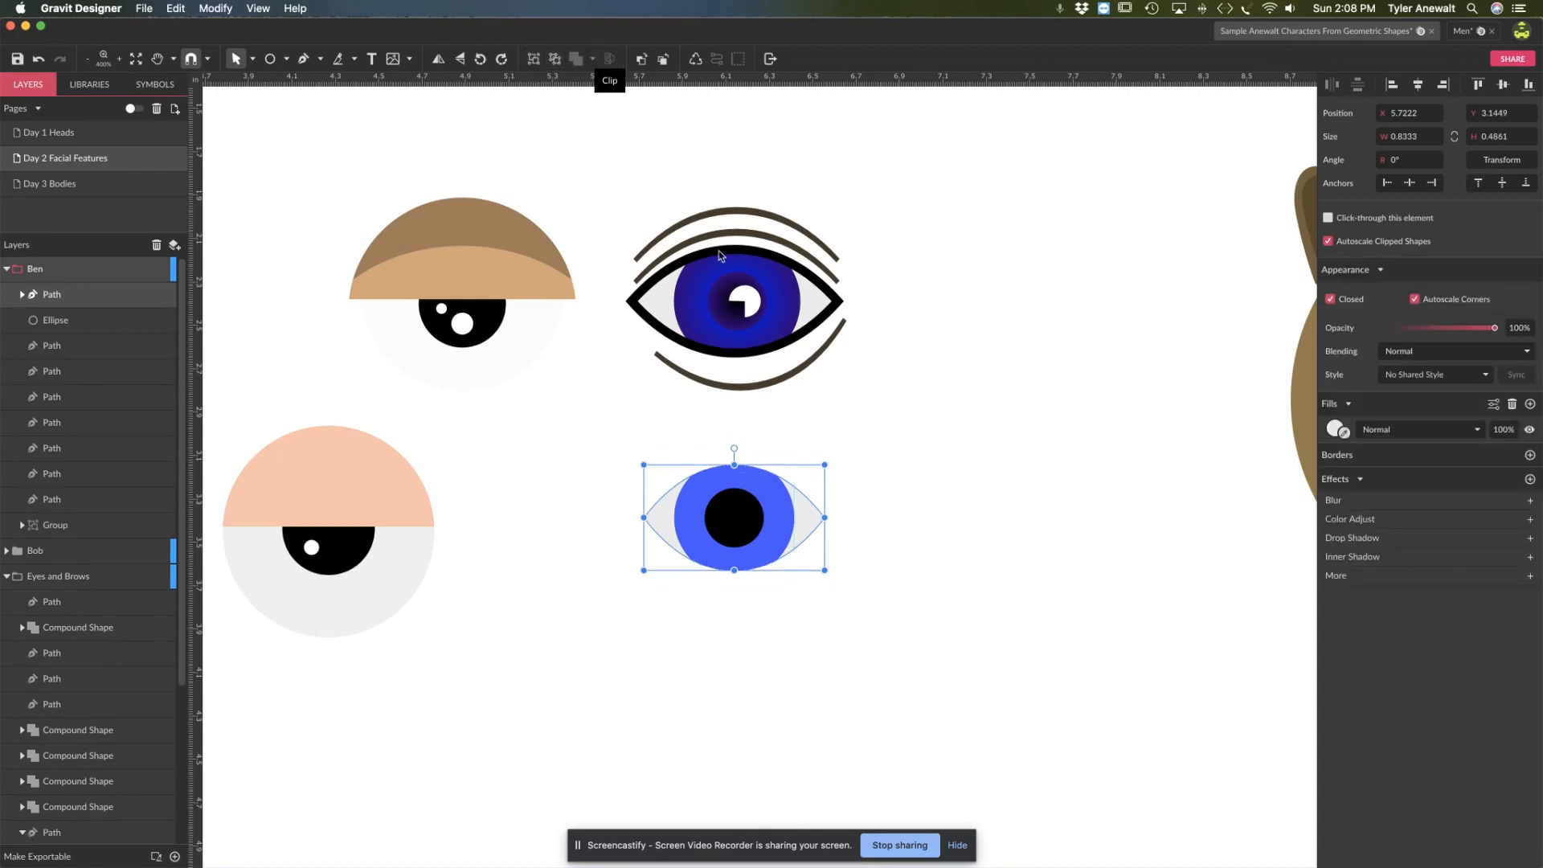
pyautogui.click(886, 557)
pyautogui.click(773, 519)
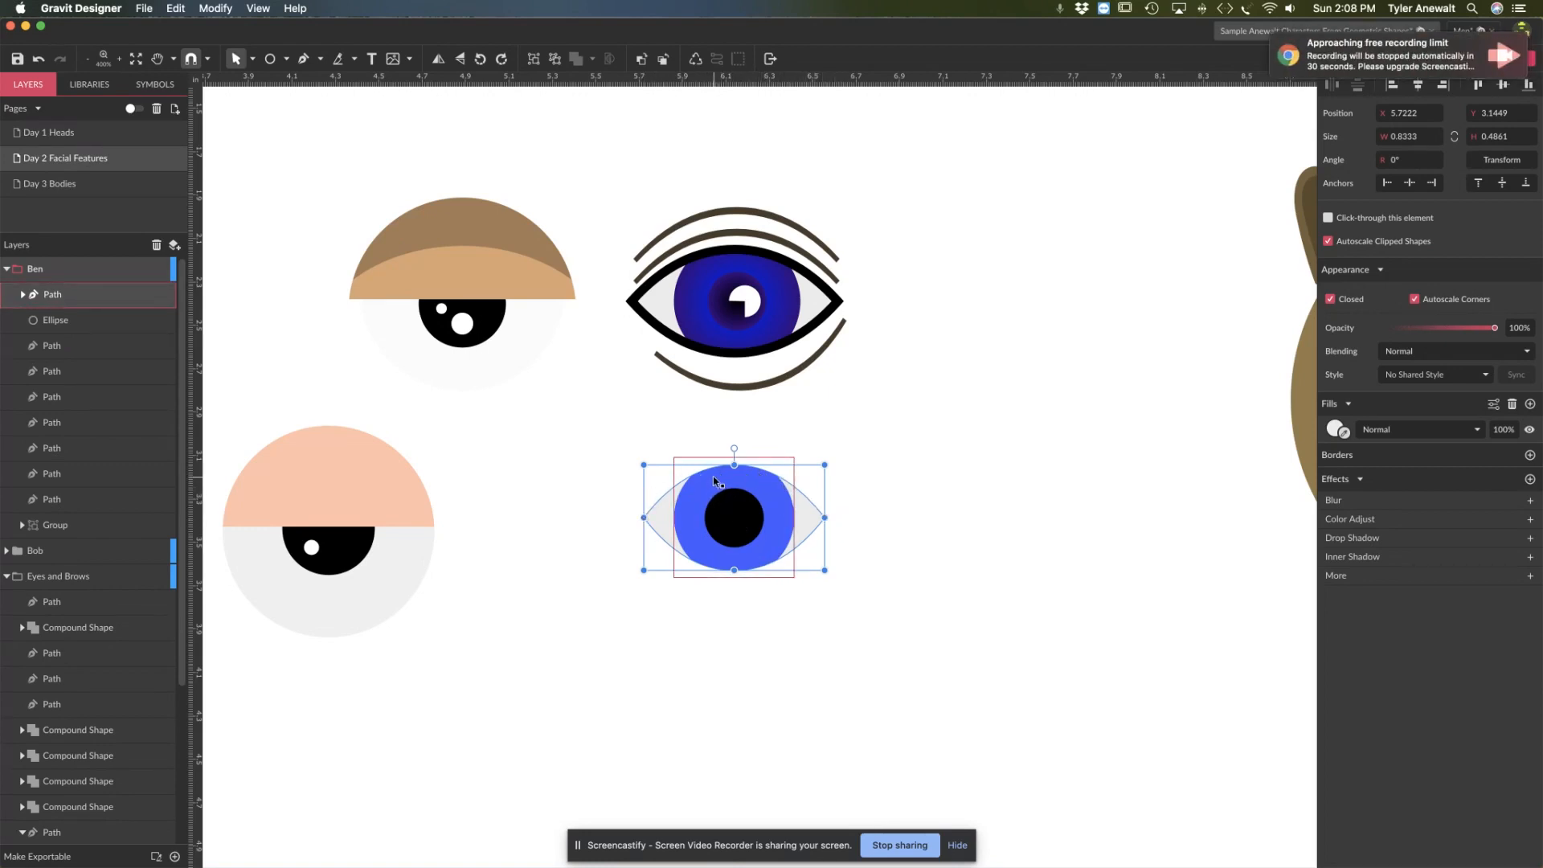
pyautogui.click(631, 441)
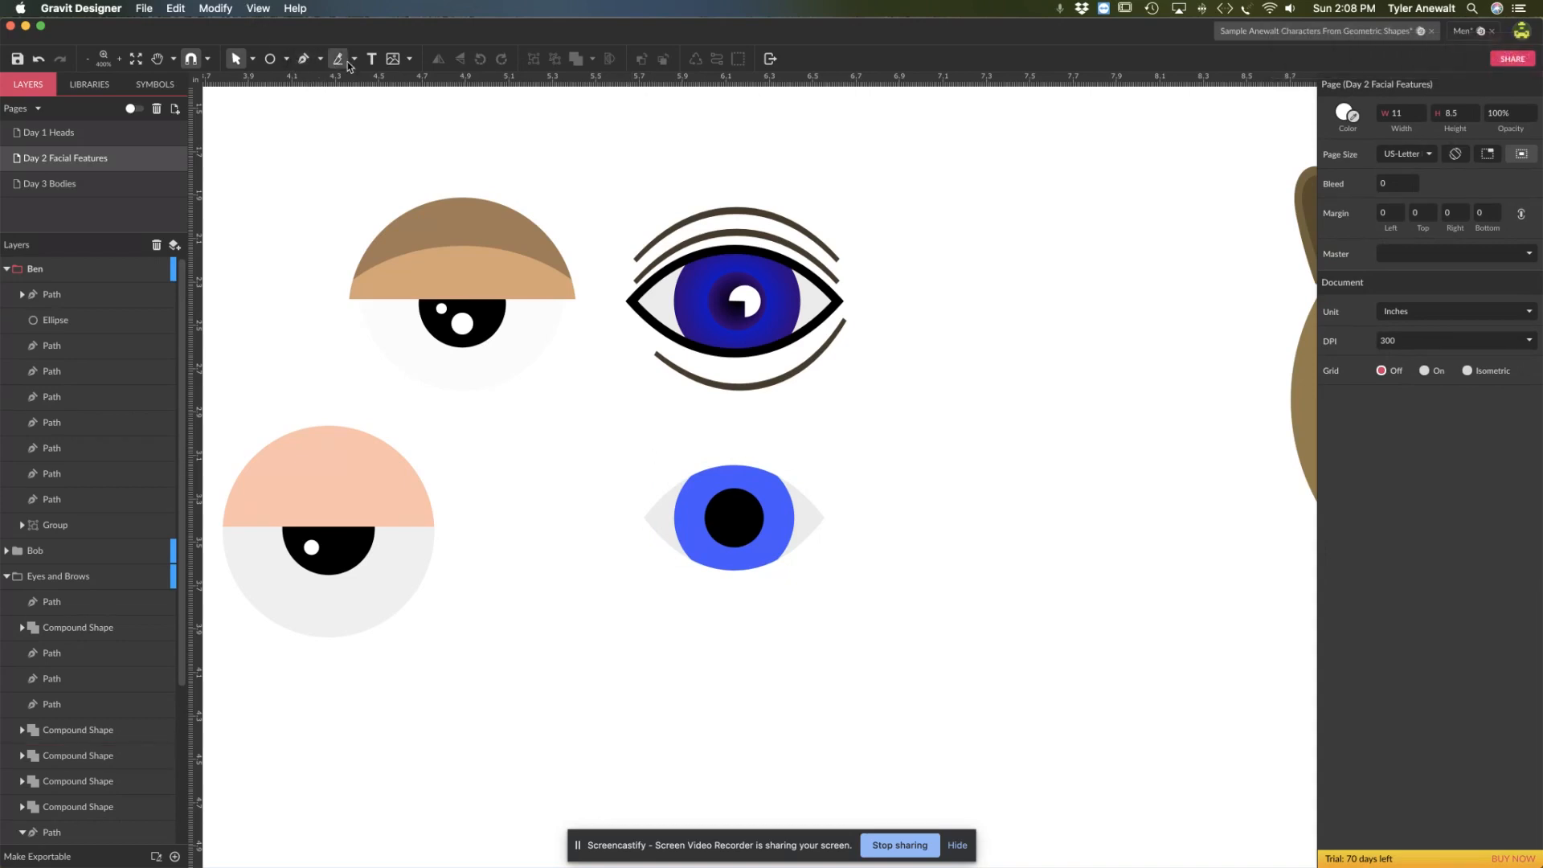
# Step: Draw a horizontal line about 0.94 in long across the upper part of the new blue eye
pyautogui.click(287, 59)
pyautogui.click(319, 191)
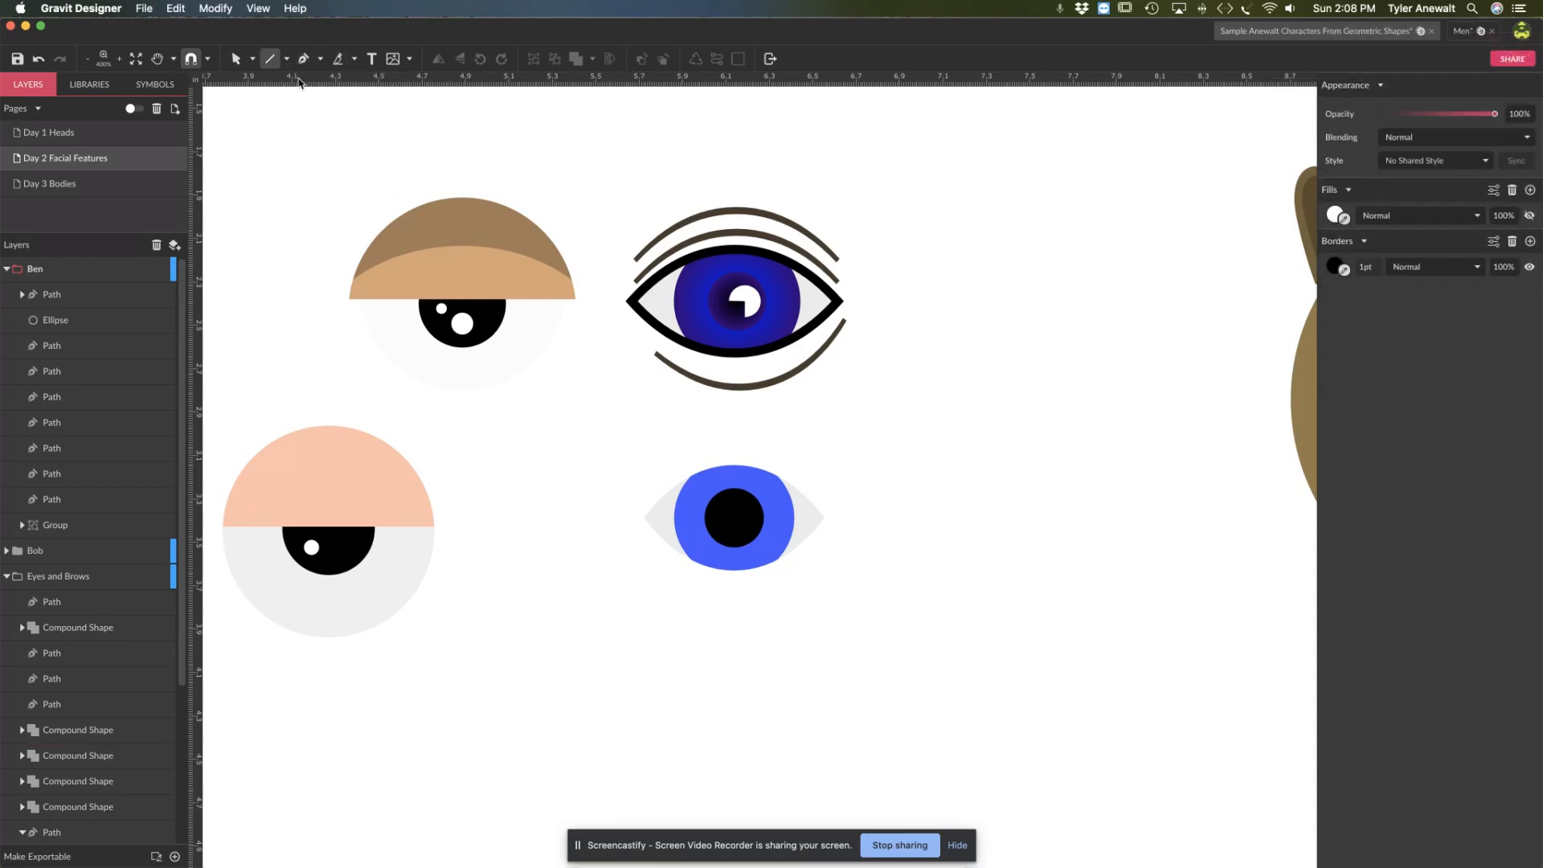
pyautogui.moveTo(626, 491); pyautogui.dragTo(832, 492)
# Step: Pull the line's middle up about 0.26 in above its ends and set that point's joint to Mirrored for a curved eyelid crease
pyautogui.click(252, 59)
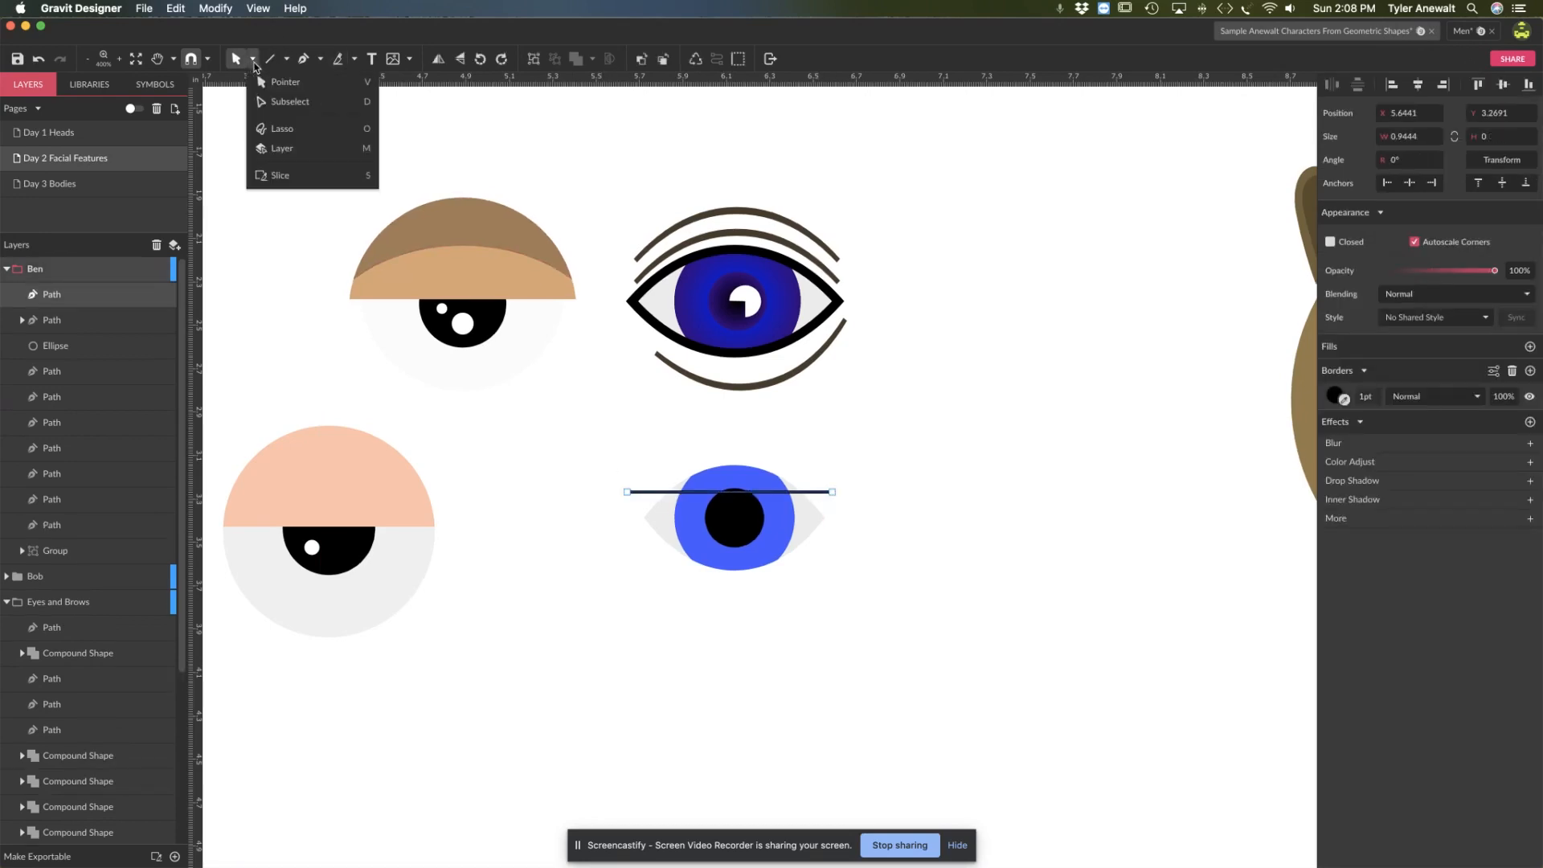
pyautogui.click(290, 102)
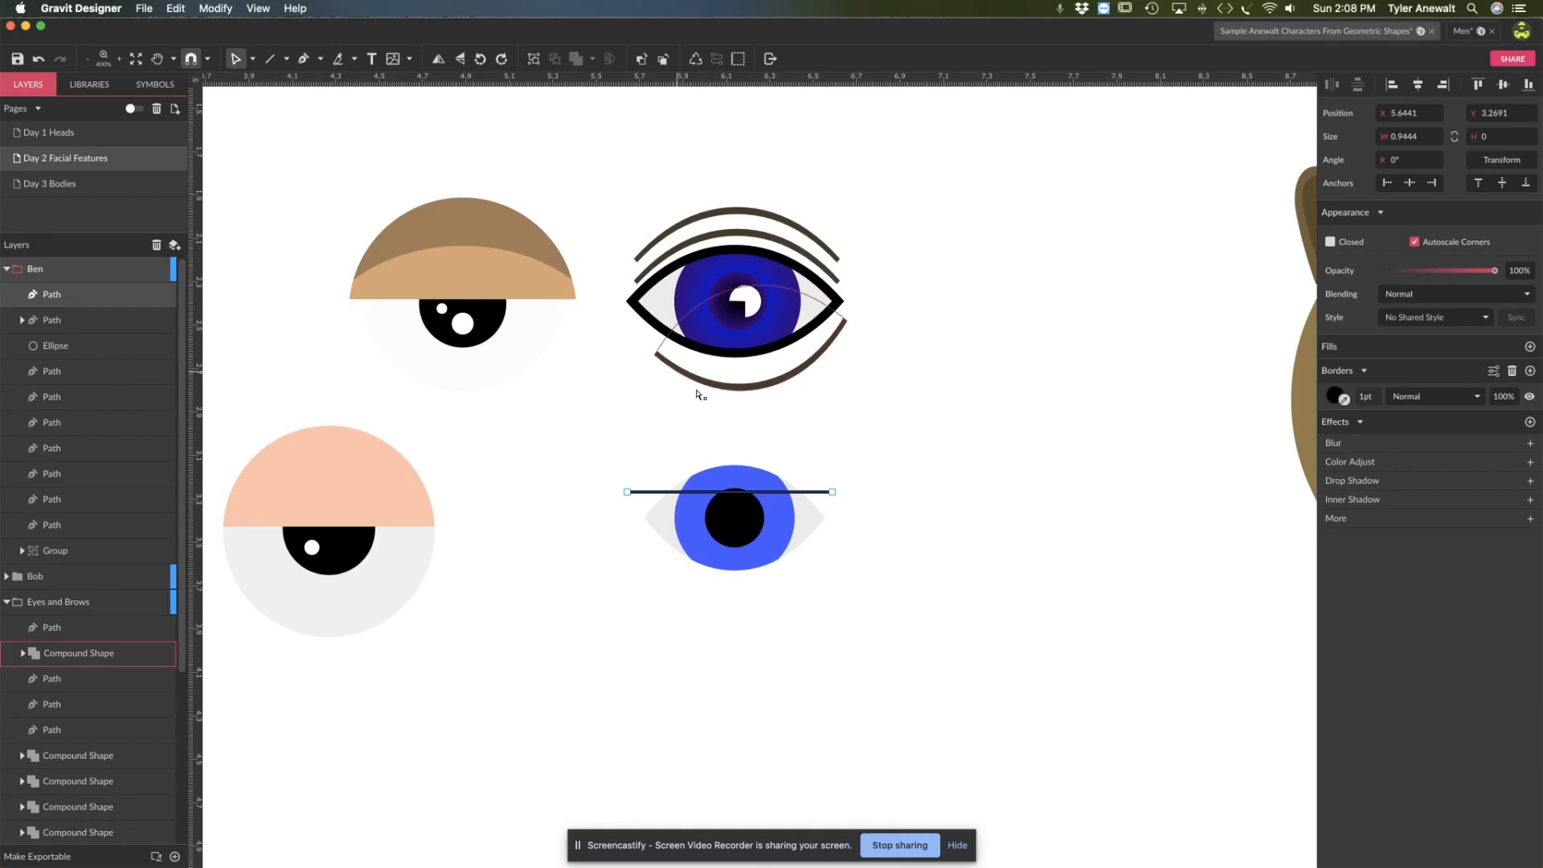
pyautogui.click(727, 492)
pyautogui.moveTo(726, 491); pyautogui.dragTo(731, 441)
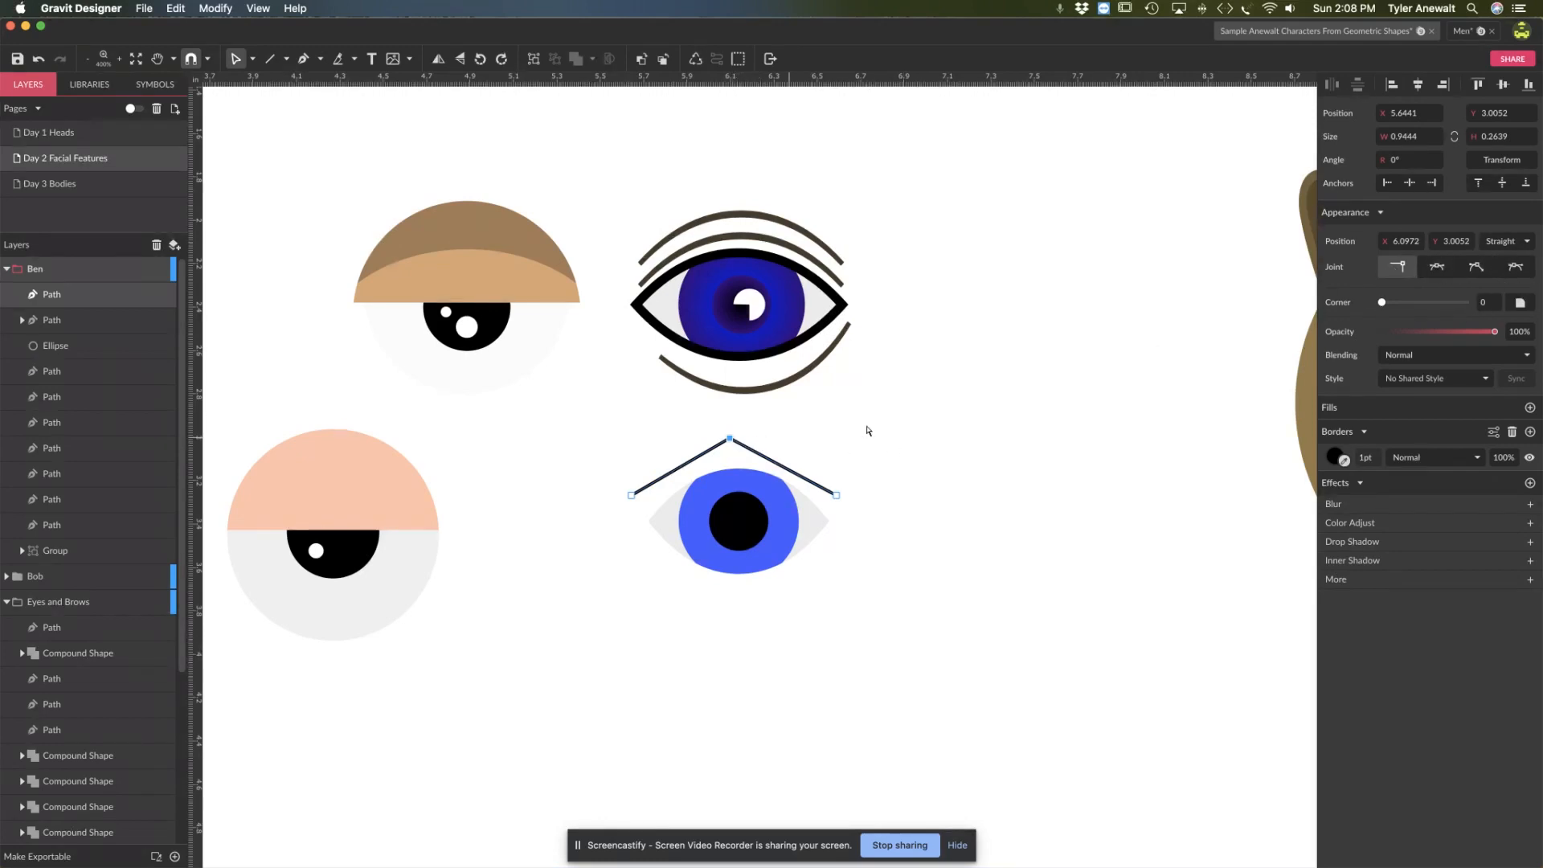
pyautogui.click(1435, 268)
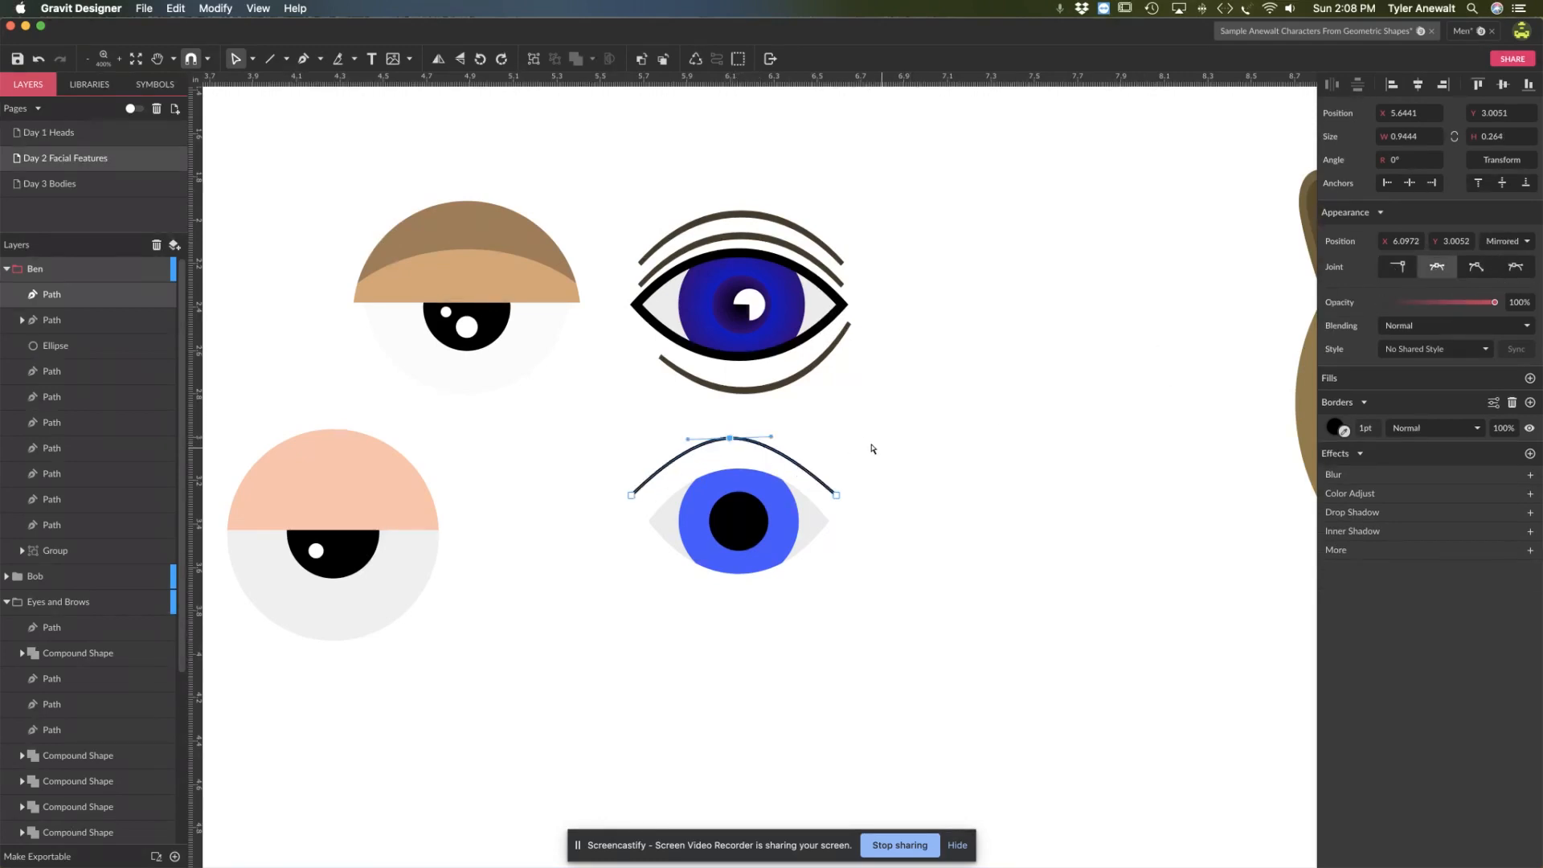
pyautogui.moveTo(774, 436); pyautogui.dragTo(730, 442)
pyautogui.click(877, 500)
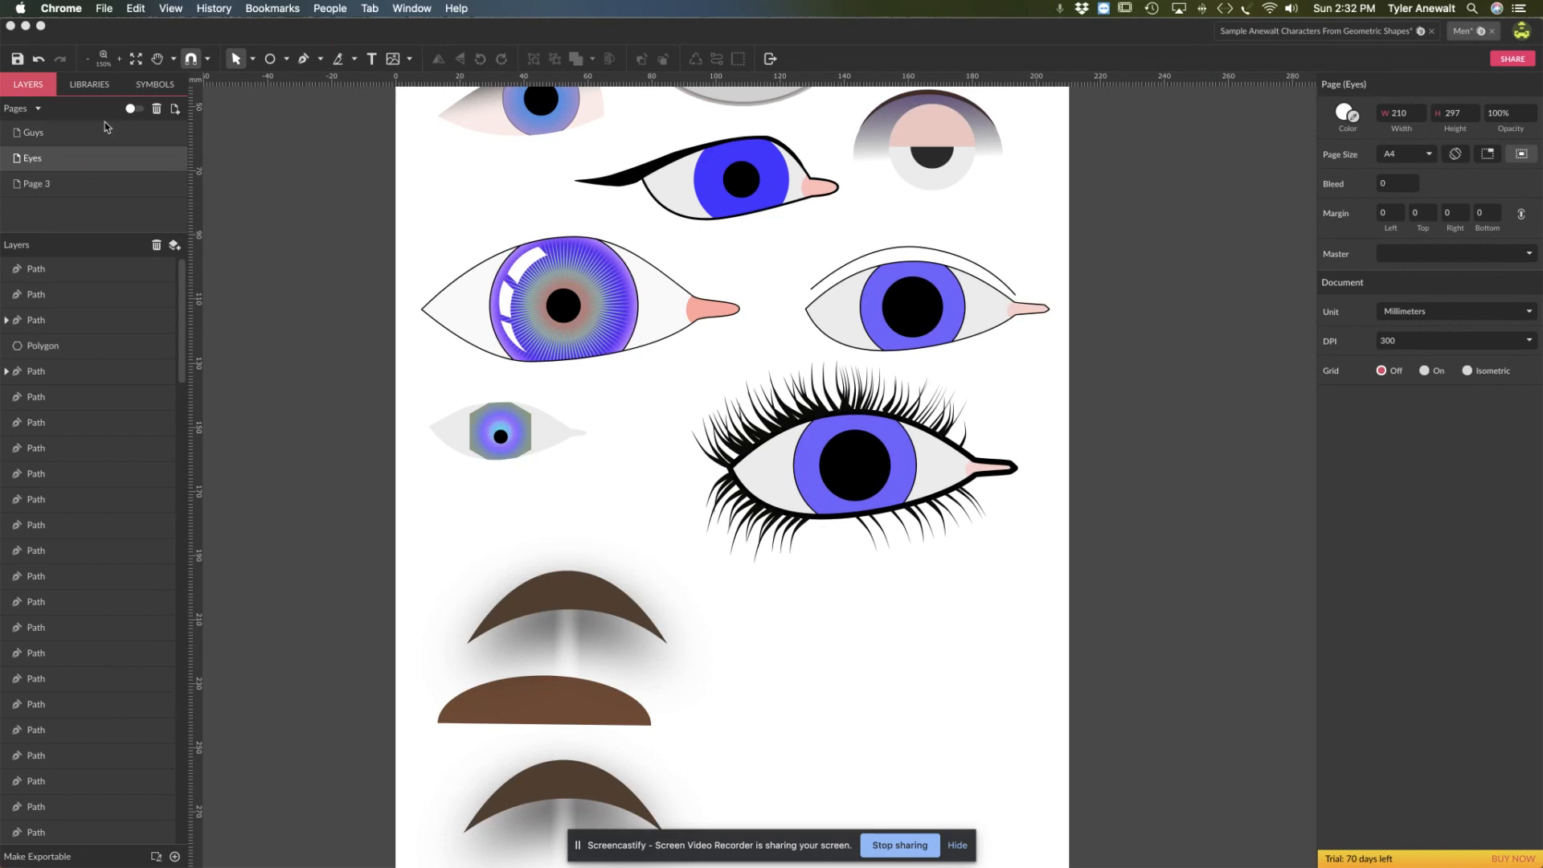
# Step: Look over the finished heads on the Guys page, then return to the Eyes page
pyautogui.click(80, 144)
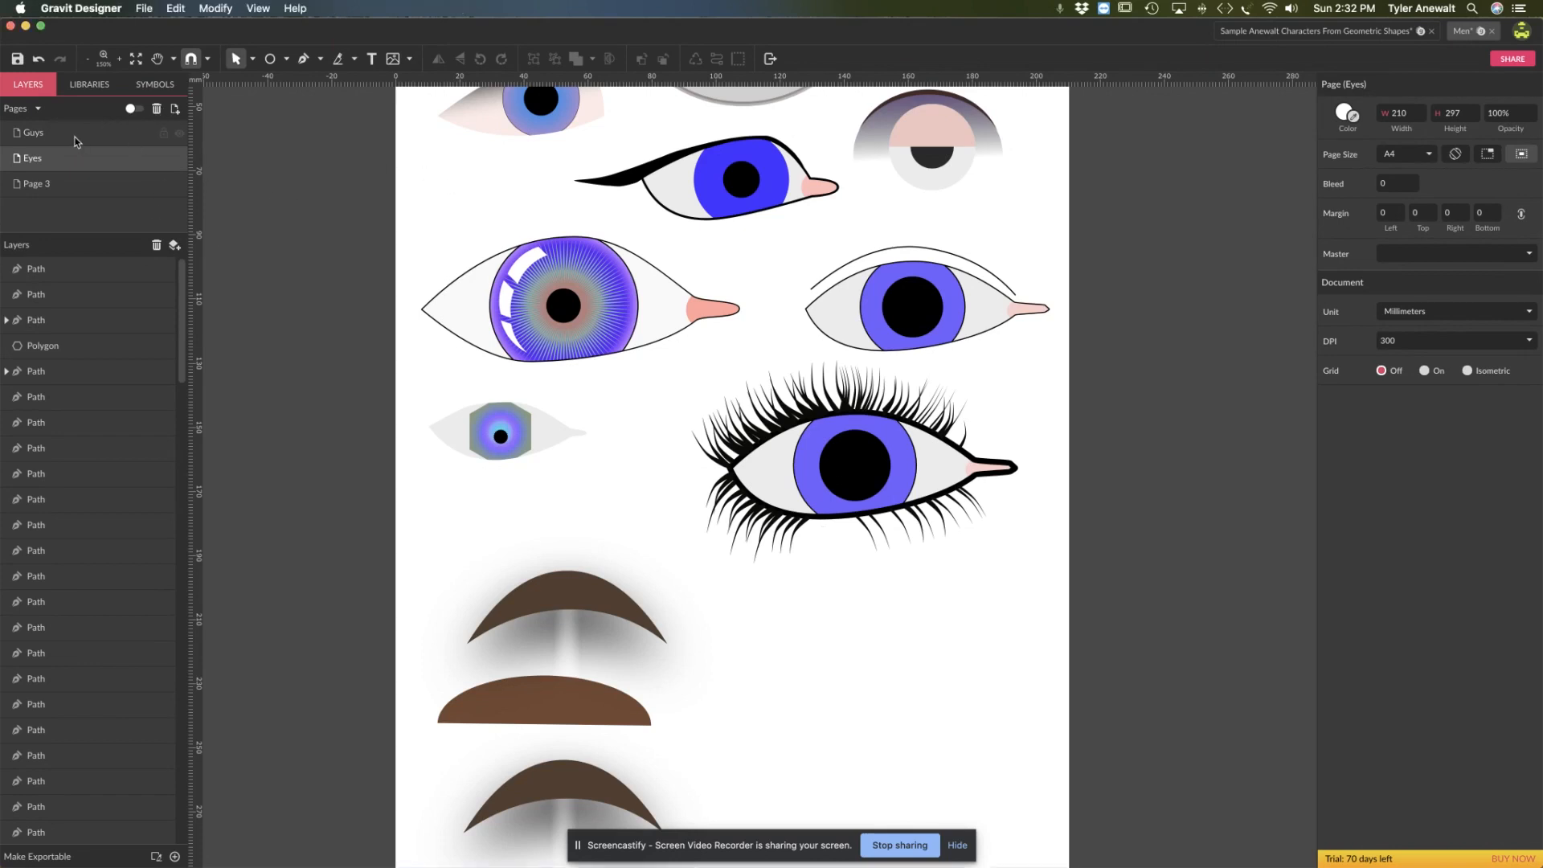
pyautogui.click(64, 141)
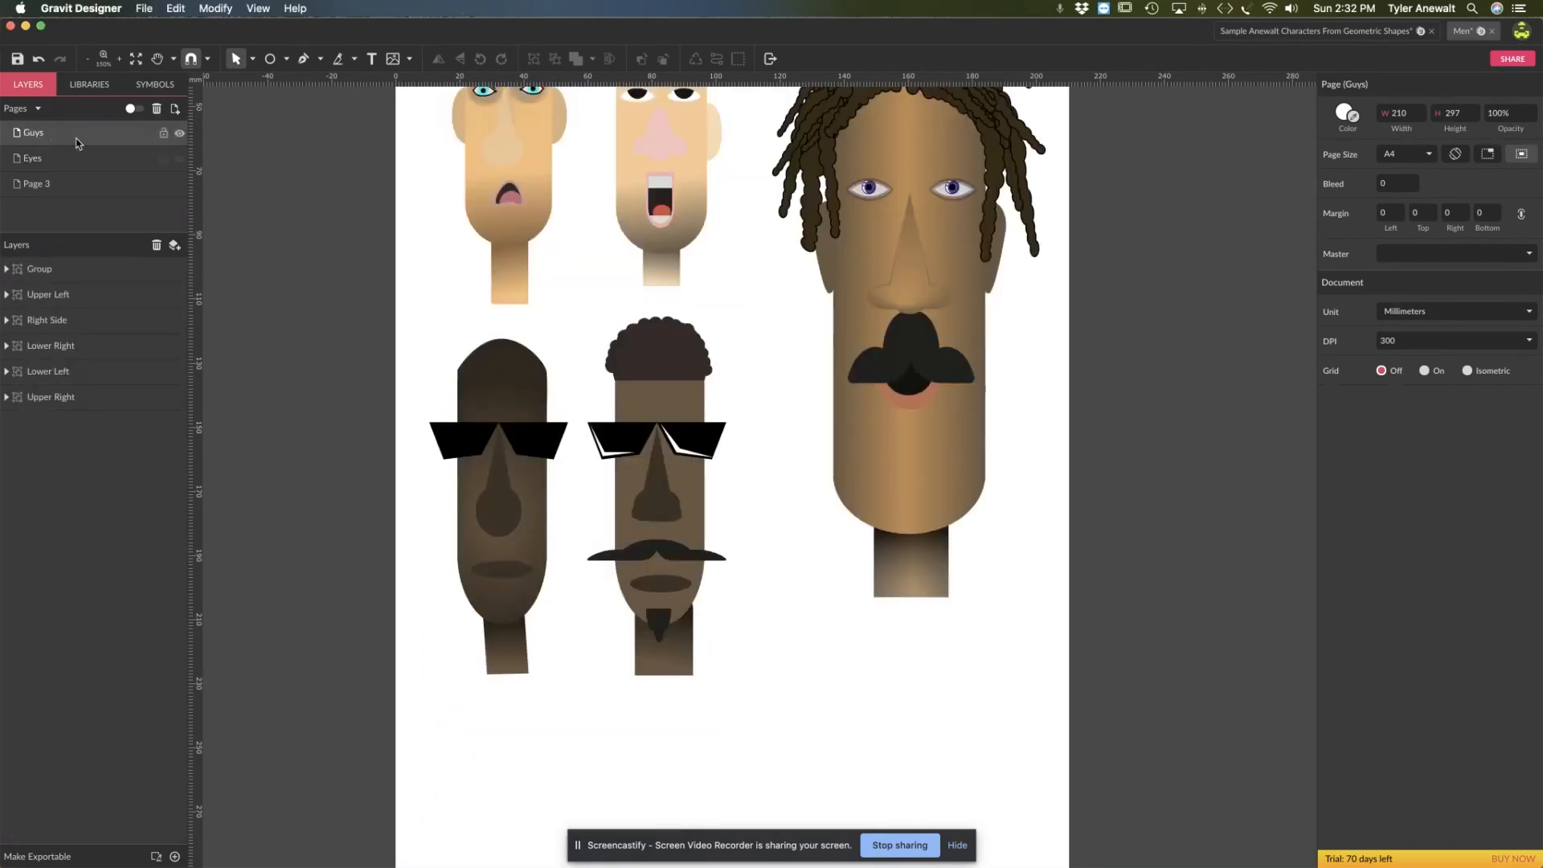
pyautogui.press('space')
pyautogui.moveTo(764, 334); pyautogui.dragTo(783, 423)
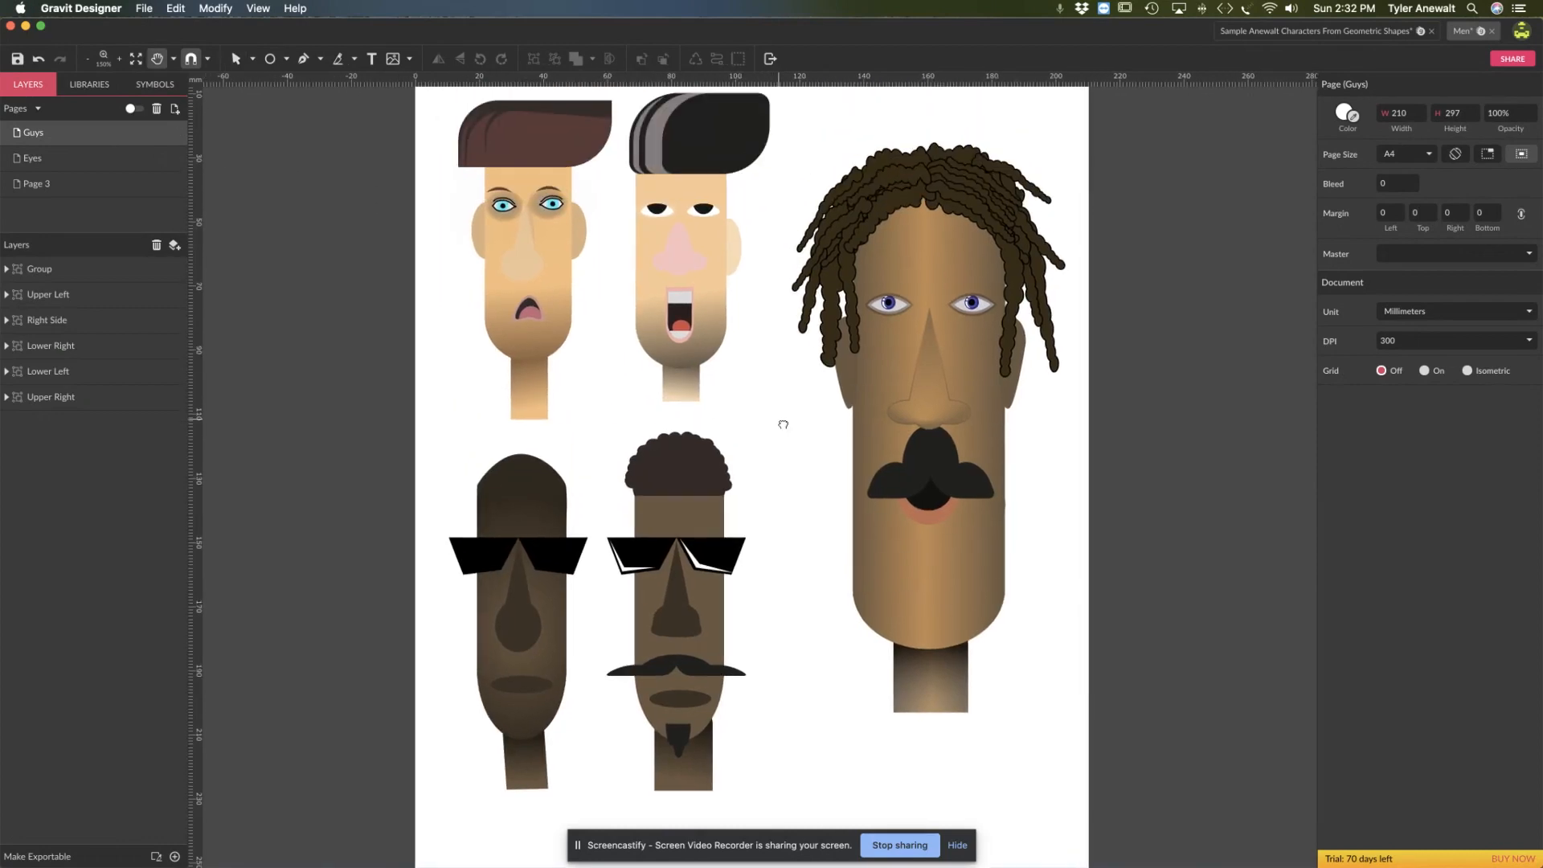
pyautogui.click(33, 161)
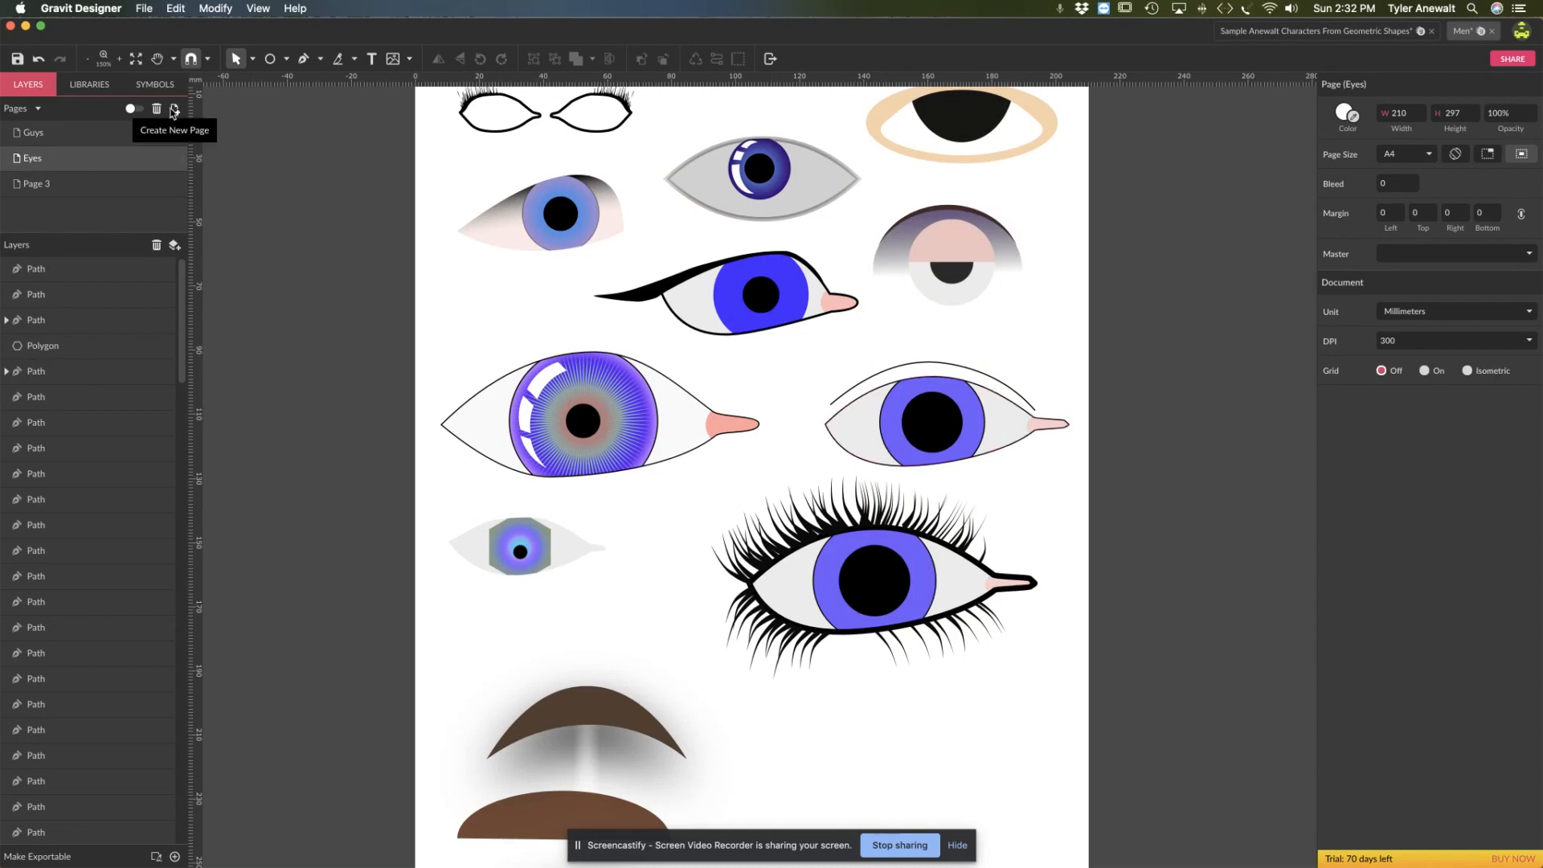
# Step: Draw a circle about 51.4 mm wide in the empty area below the eye with lashes
pyautogui.press('z')
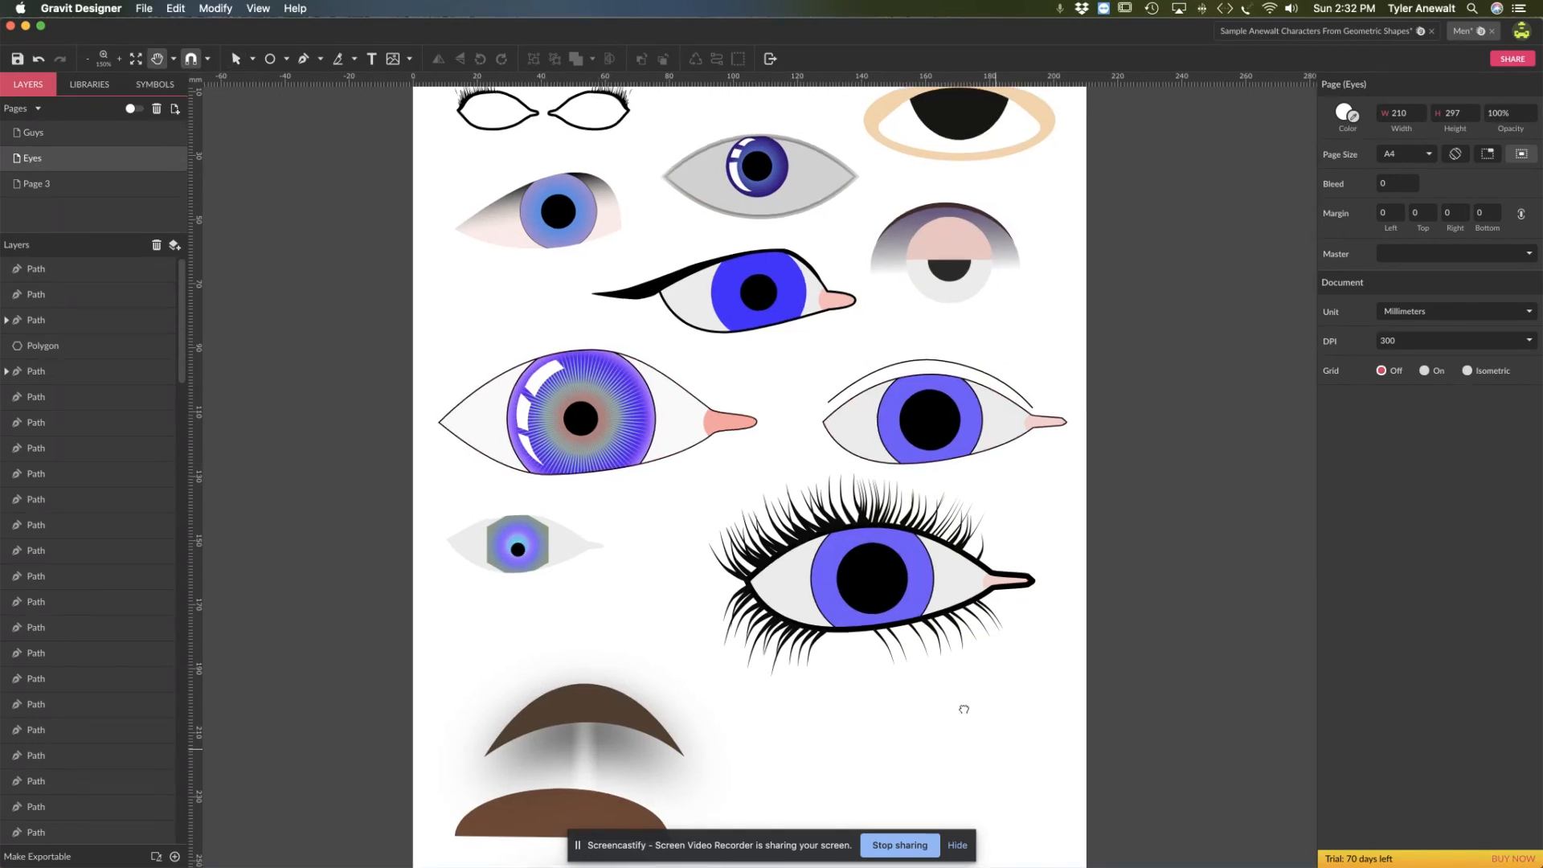
pyautogui.scroll(-5, 961, 706)
pyautogui.hscroll(4, 961, 706)
pyautogui.click(709, 574)
pyautogui.click(706, 575)
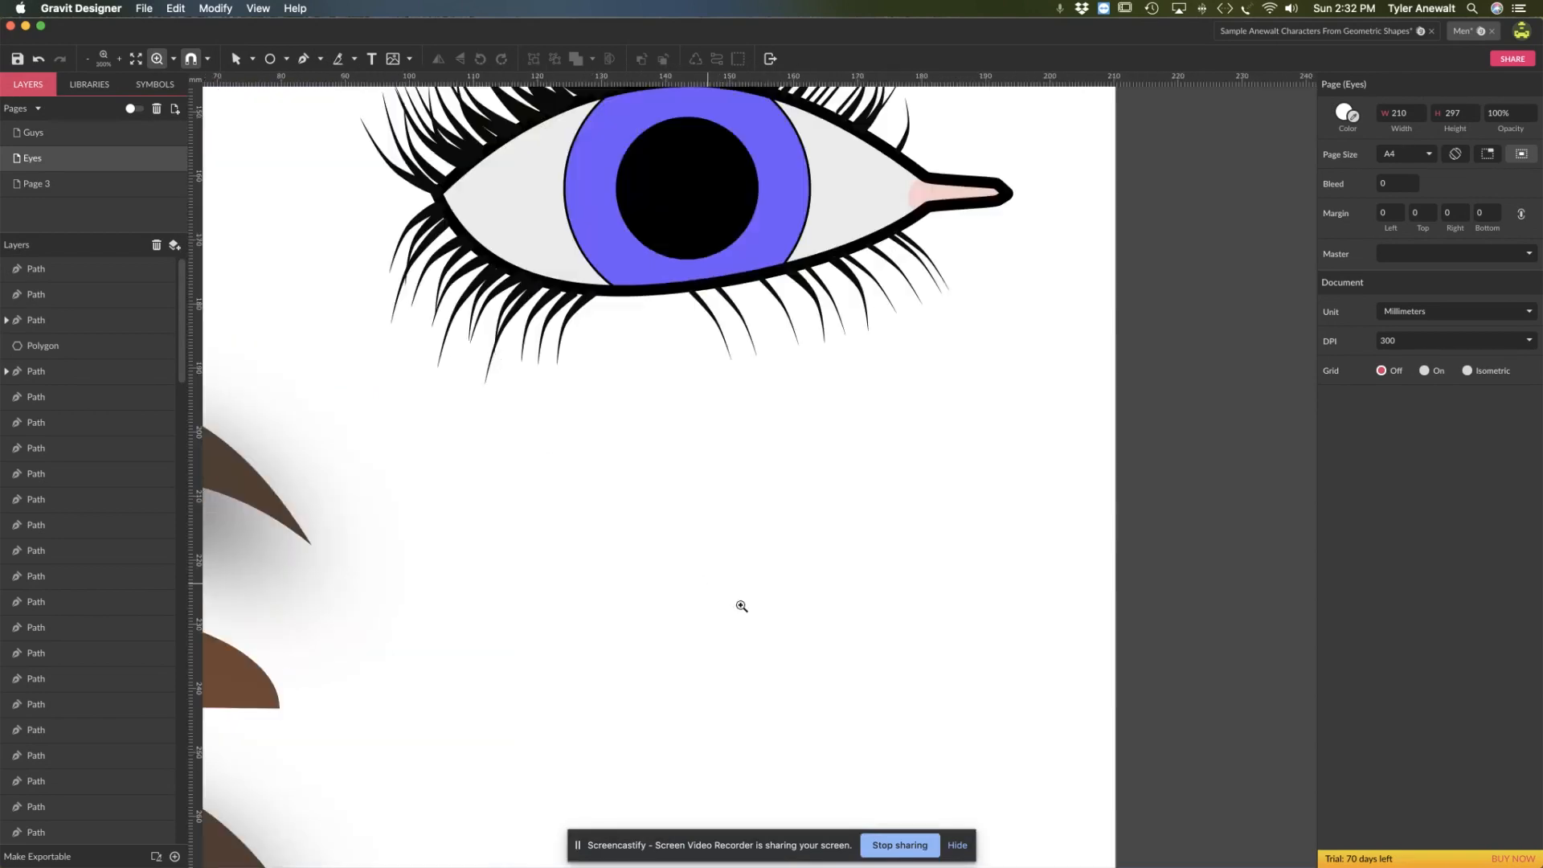
pyautogui.moveTo(757, 575); pyautogui.dragTo(709, 497)
pyautogui.press('e')
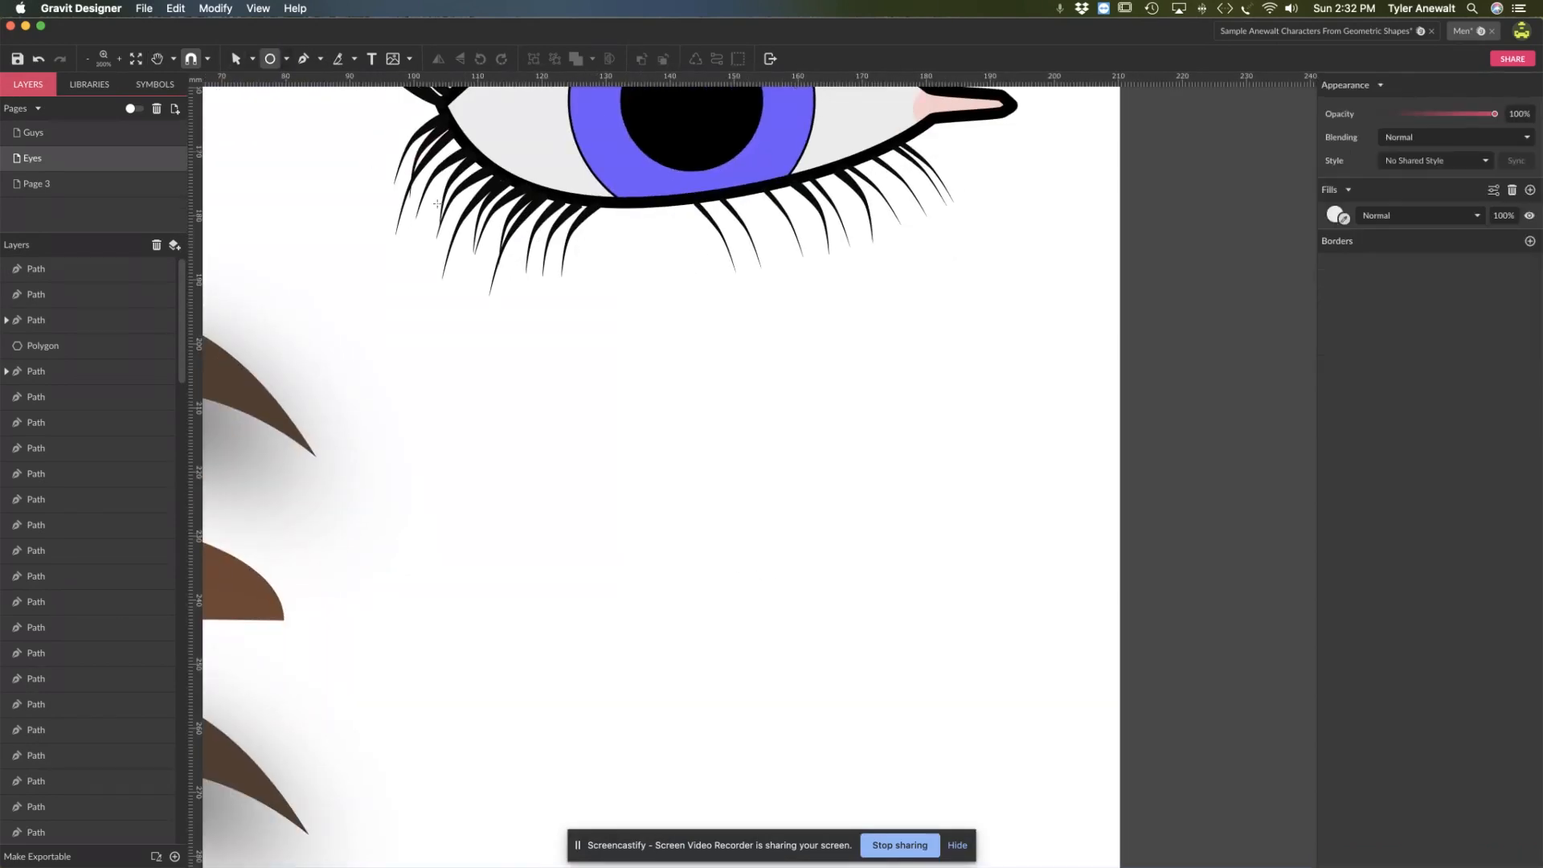
pyautogui.moveTo(548, 368); pyautogui.dragTo(638, 457)
pyautogui.moveTo(691, 512); pyautogui.dragTo(886, 690)
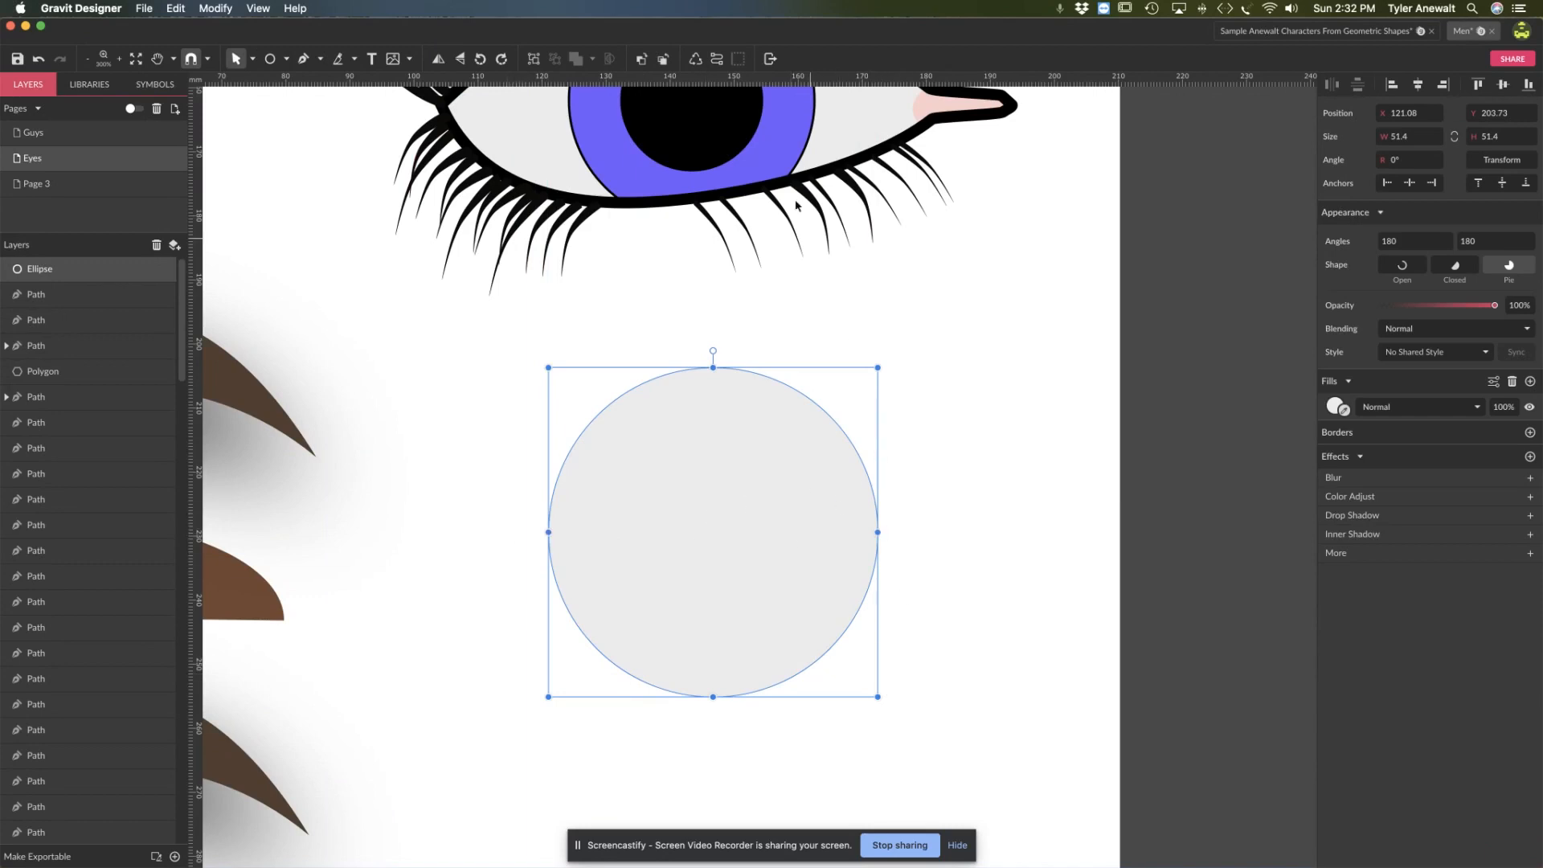
# Step: Convert the new circle to a path and set the joints of its left and right points to Straight
pyautogui.click(716, 60)
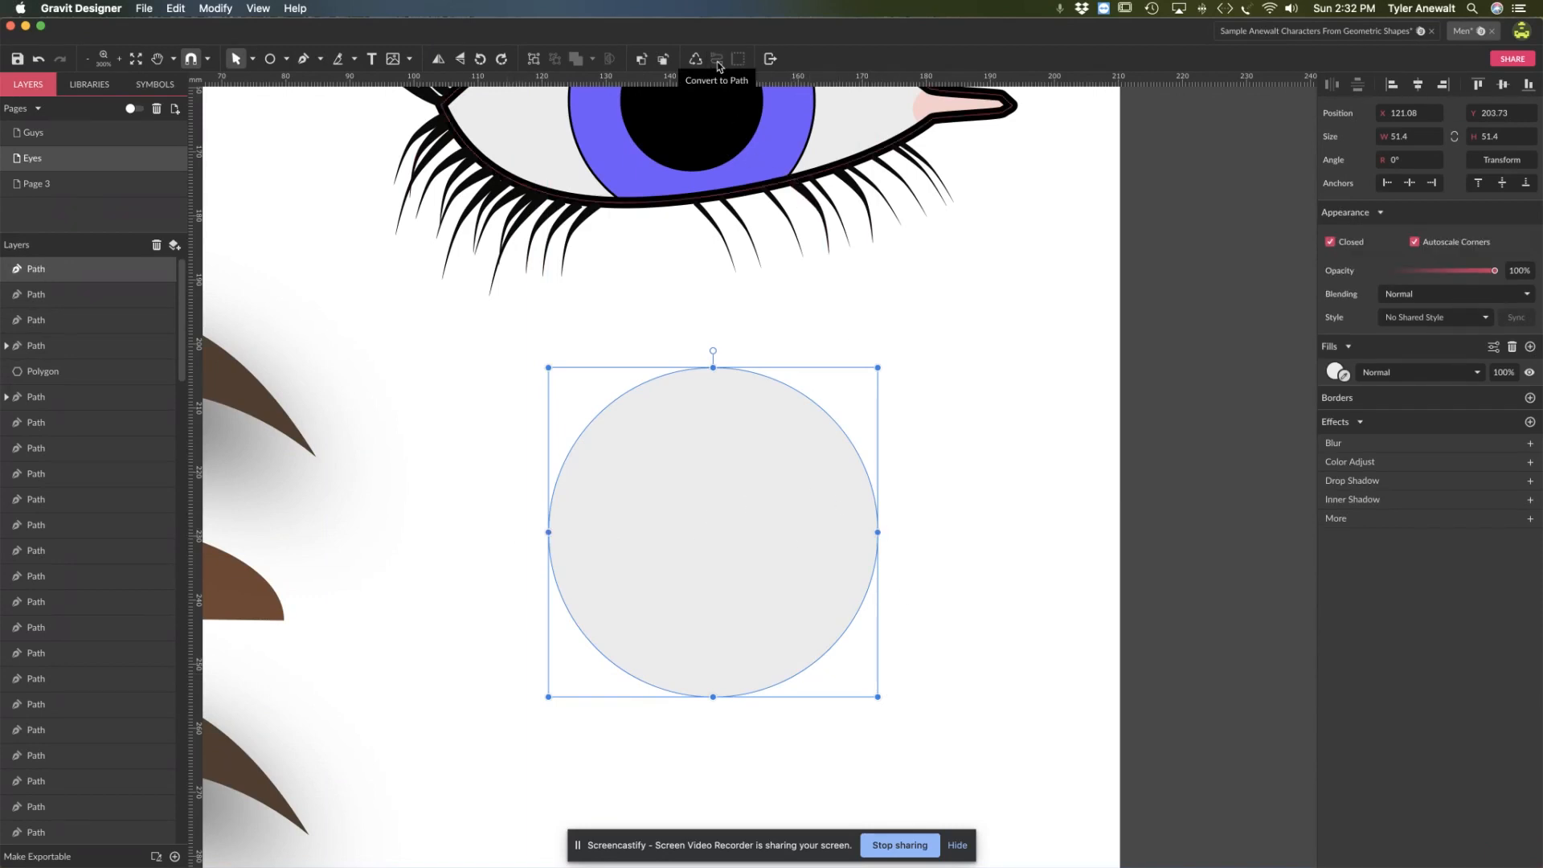
pyautogui.click(252, 59)
pyautogui.click(285, 102)
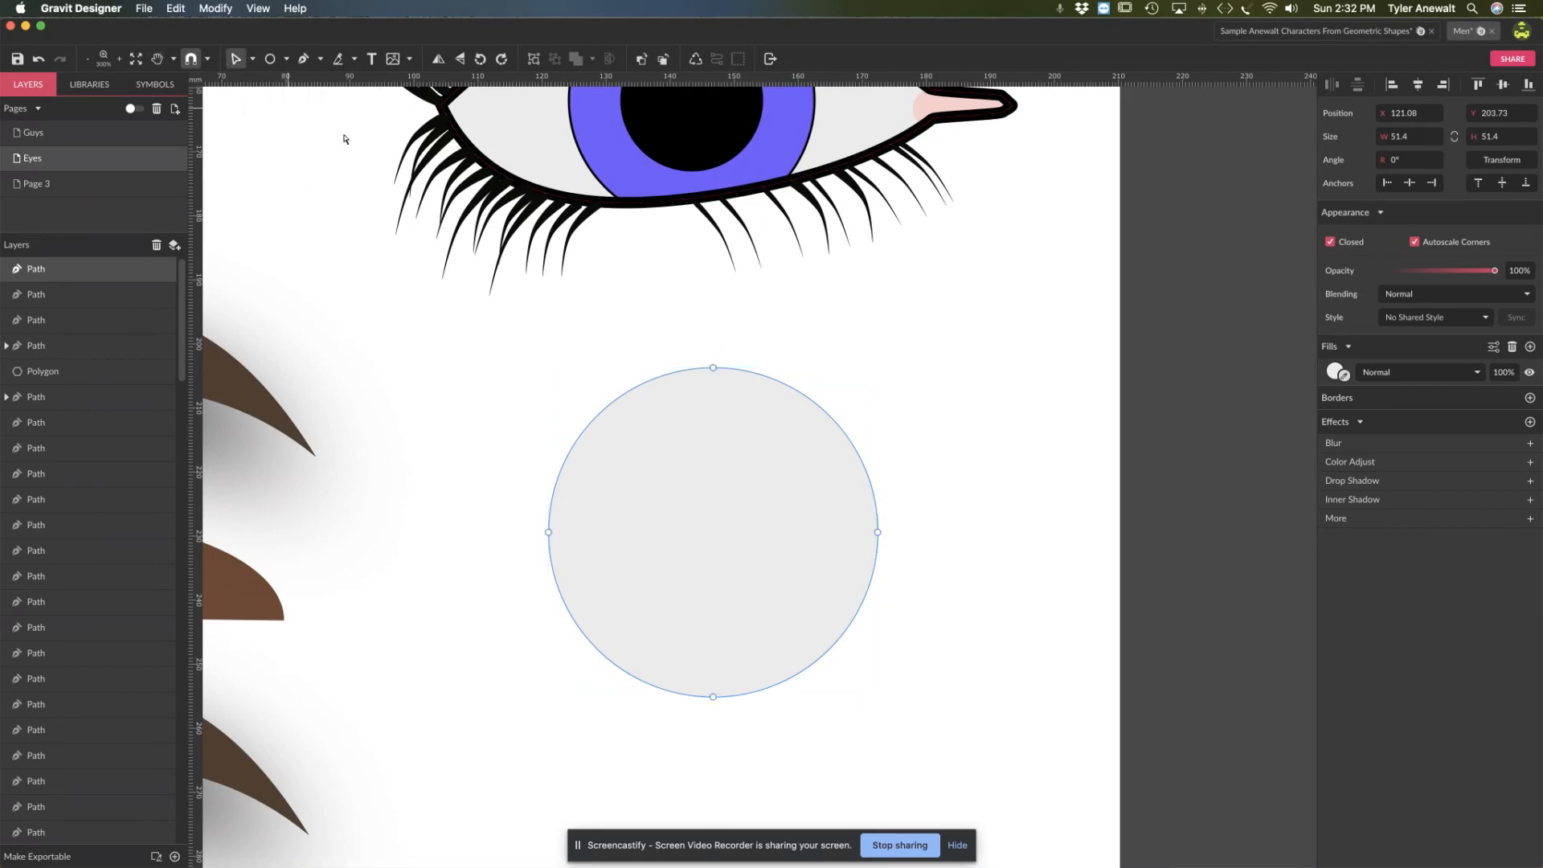
pyautogui.click(549, 532)
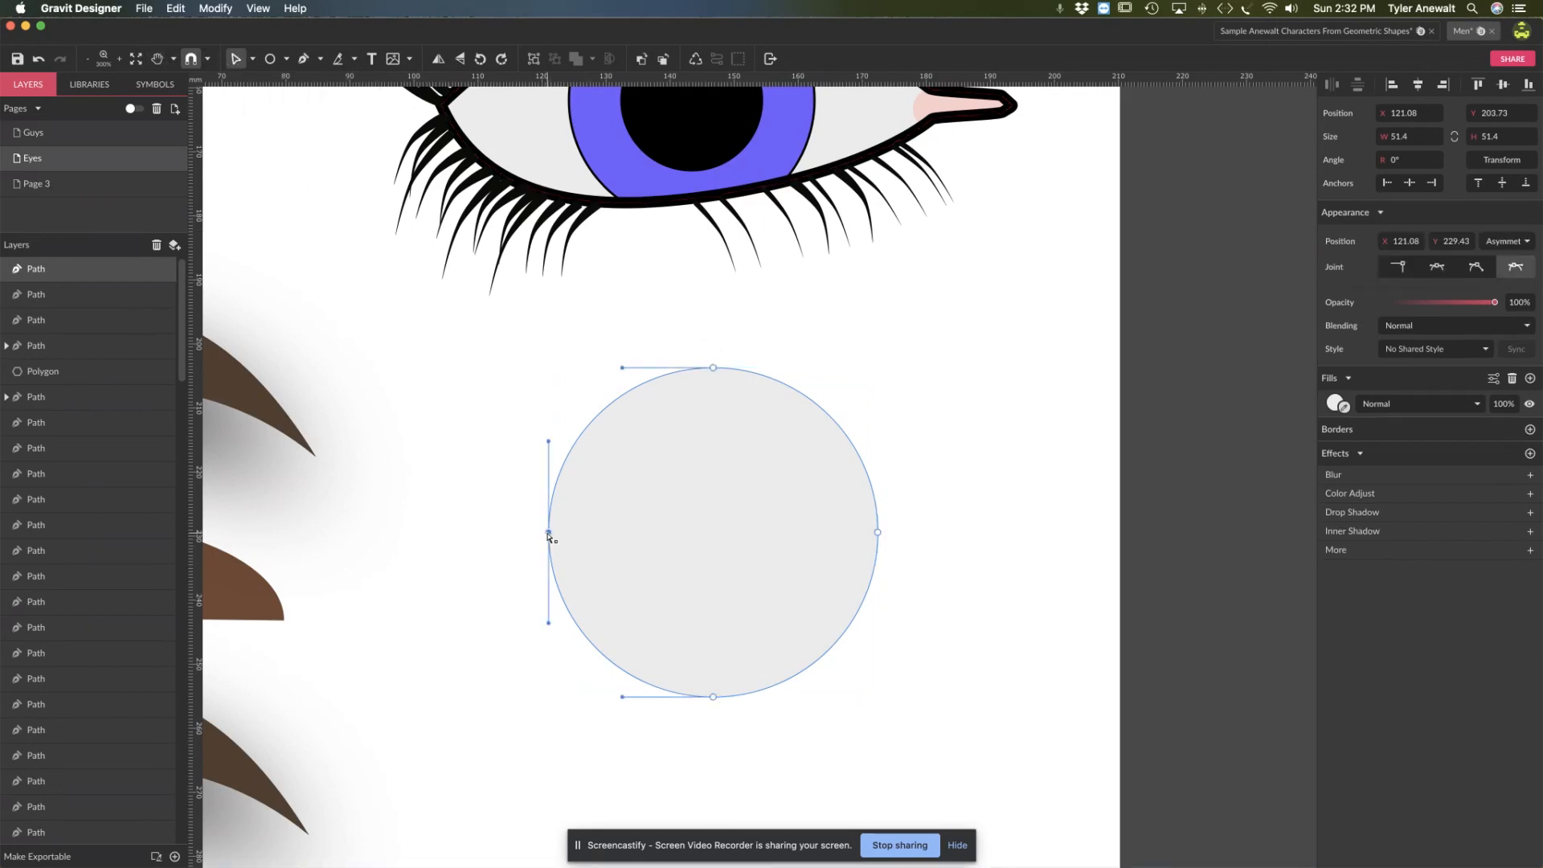
pyautogui.keyDown('shift'); pyautogui.click(878, 534); pyautogui.keyUp('shift')
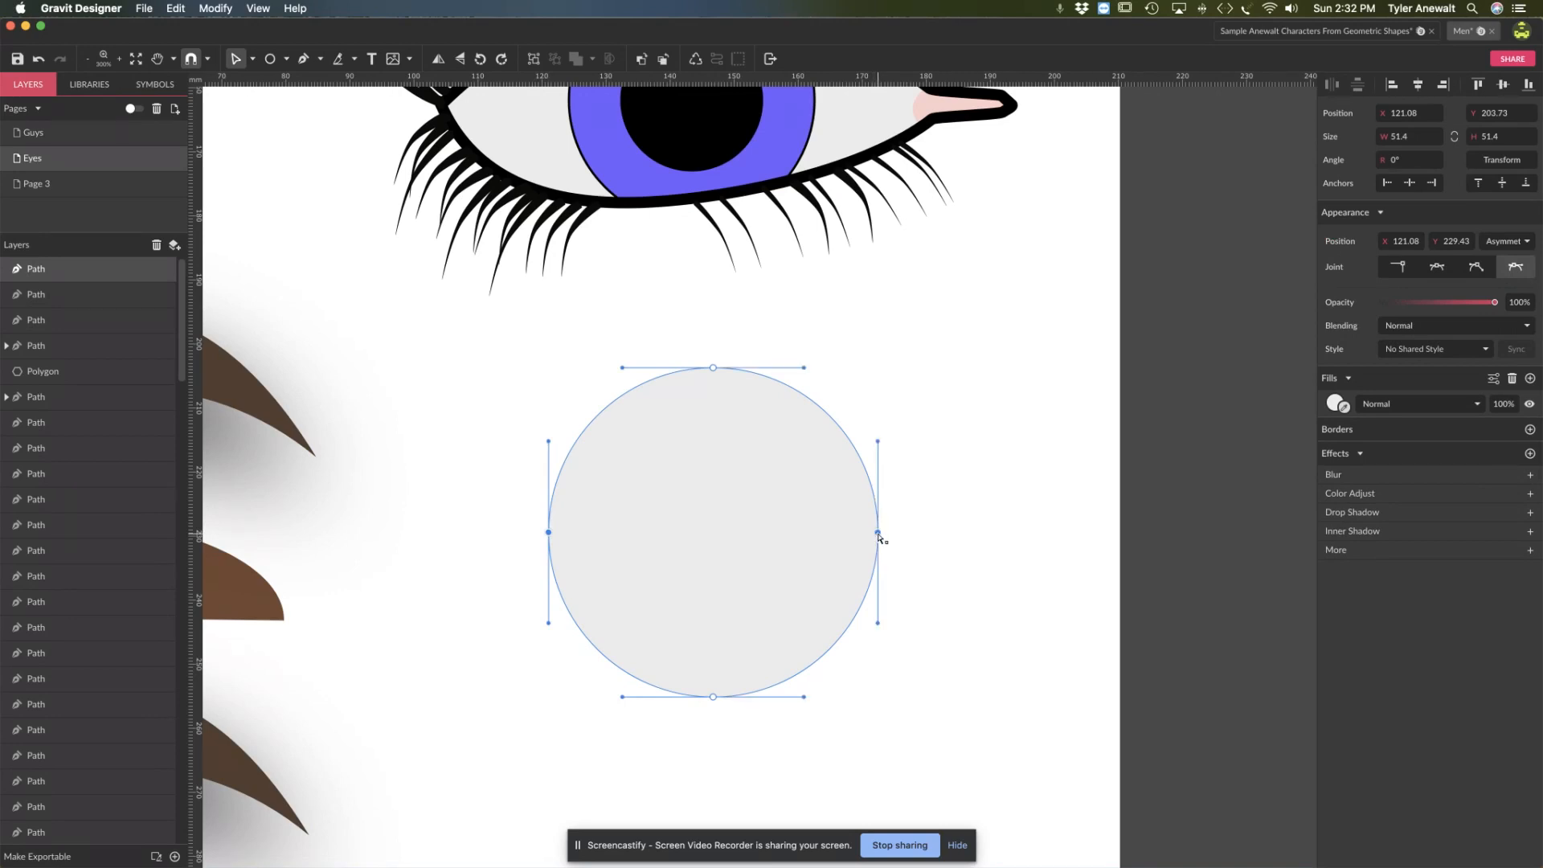
pyautogui.click(1400, 269)
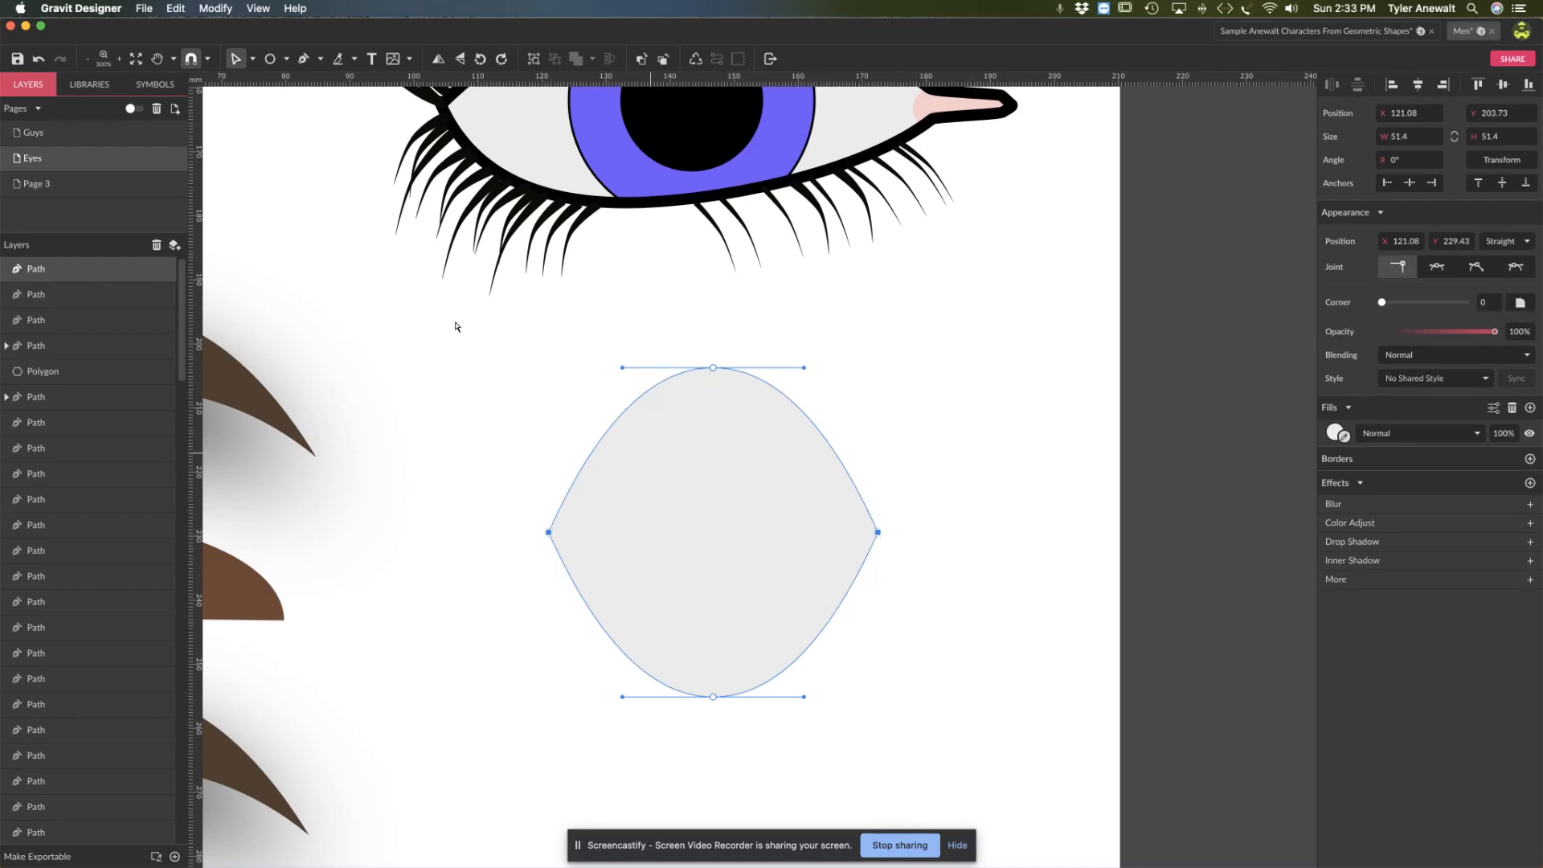
# Step: Squash the pointed shape to about 23.18 mm tall and move it slightly up and left
pyautogui.click(252, 58)
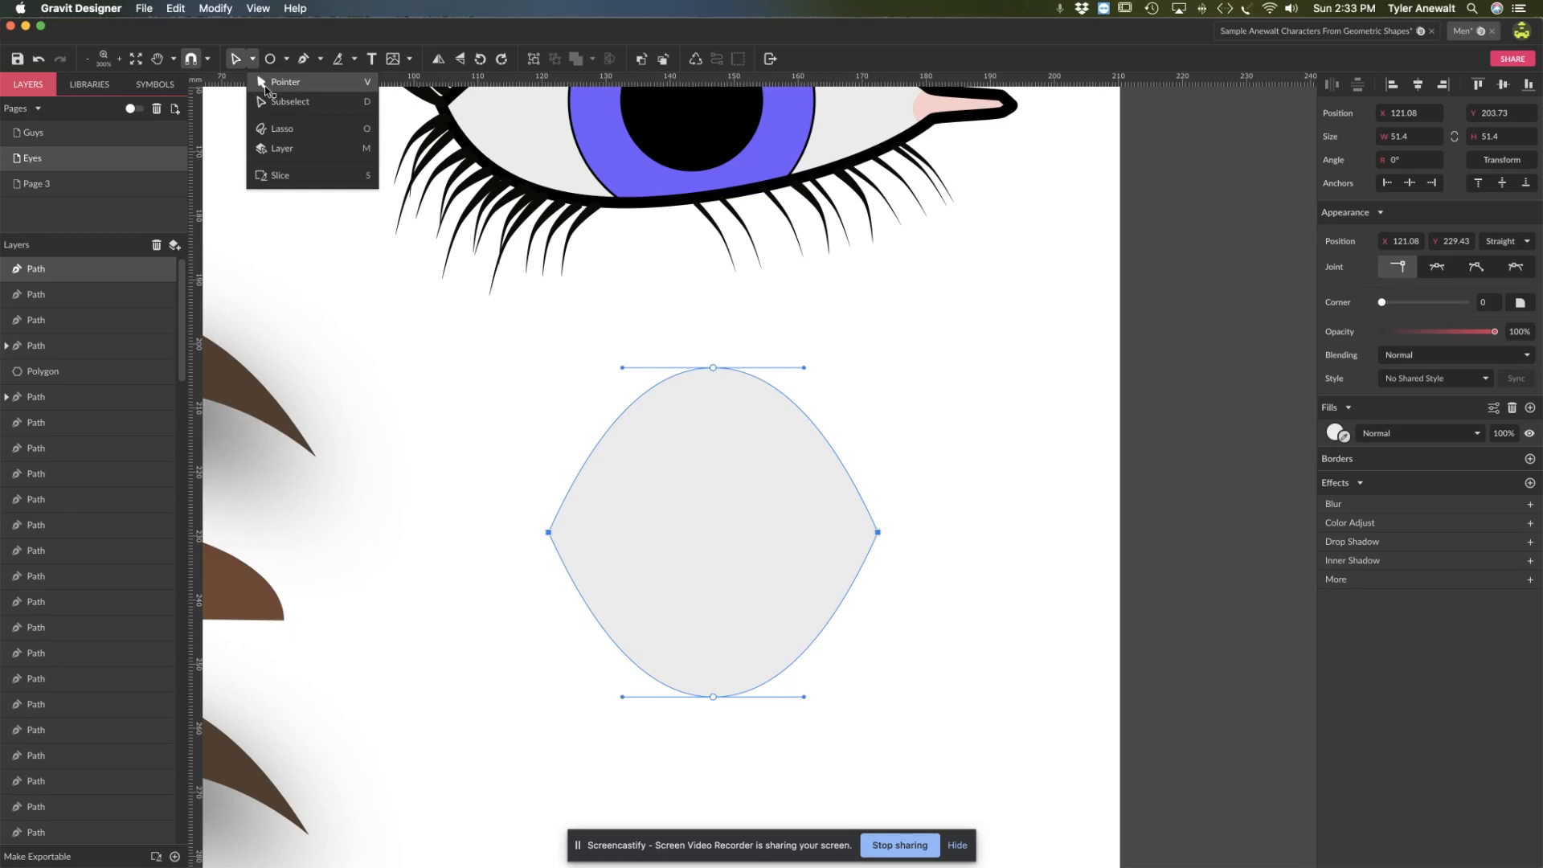
pyautogui.click(265, 82)
pyautogui.moveTo(713, 367); pyautogui.dragTo(716, 551)
pyautogui.moveTo(720, 616); pyautogui.dragTo(688, 483)
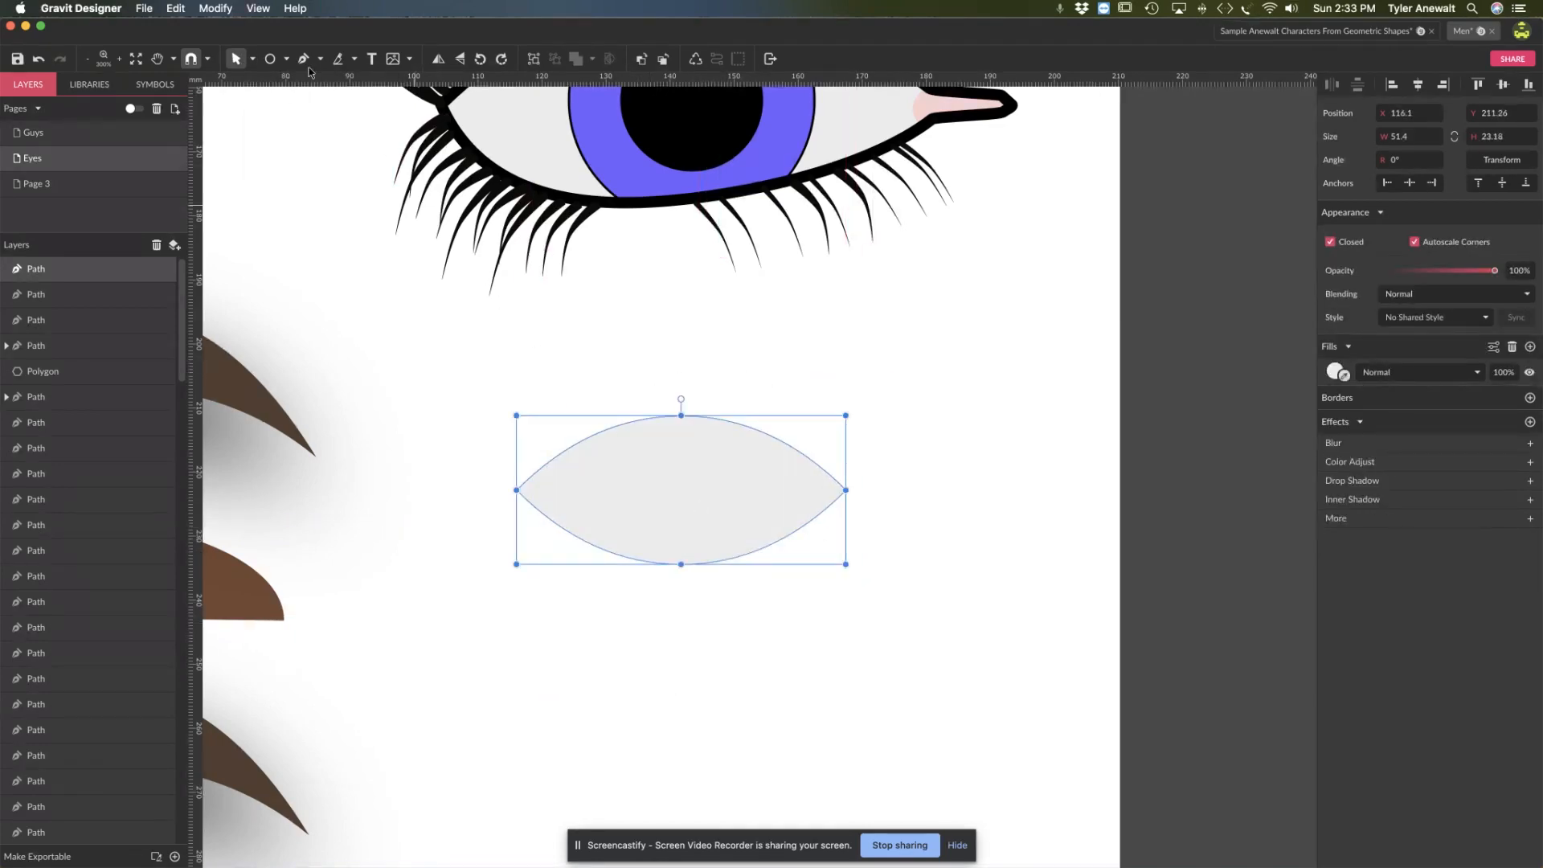
# Step: Add one point on the upper edge and one on the lower edge, both close to the eye shape's right tip
pyautogui.click(252, 59)
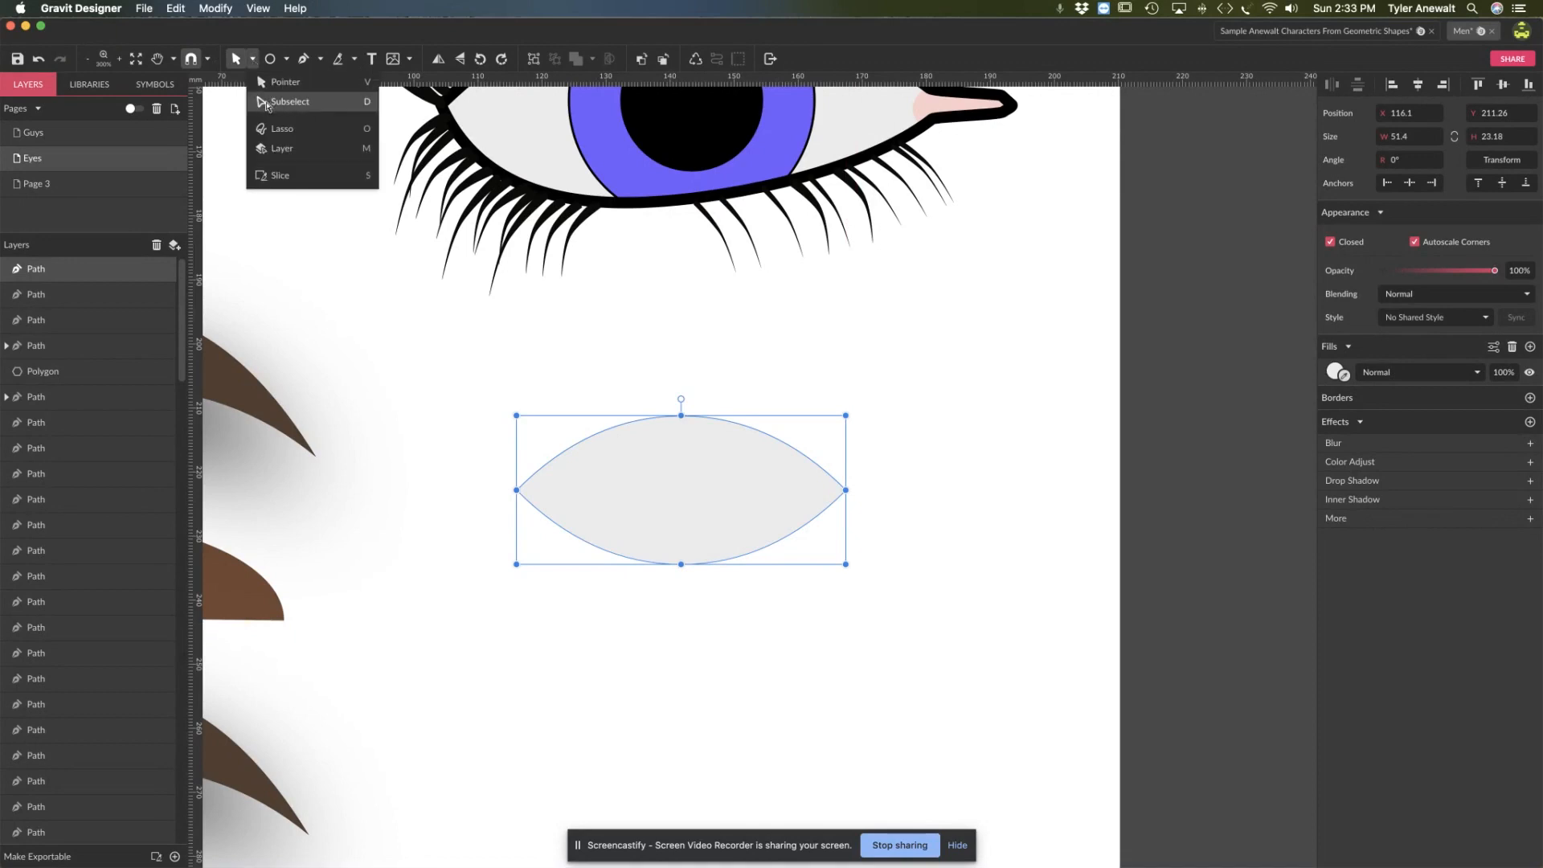
pyautogui.click(266, 103)
pyautogui.press('z')
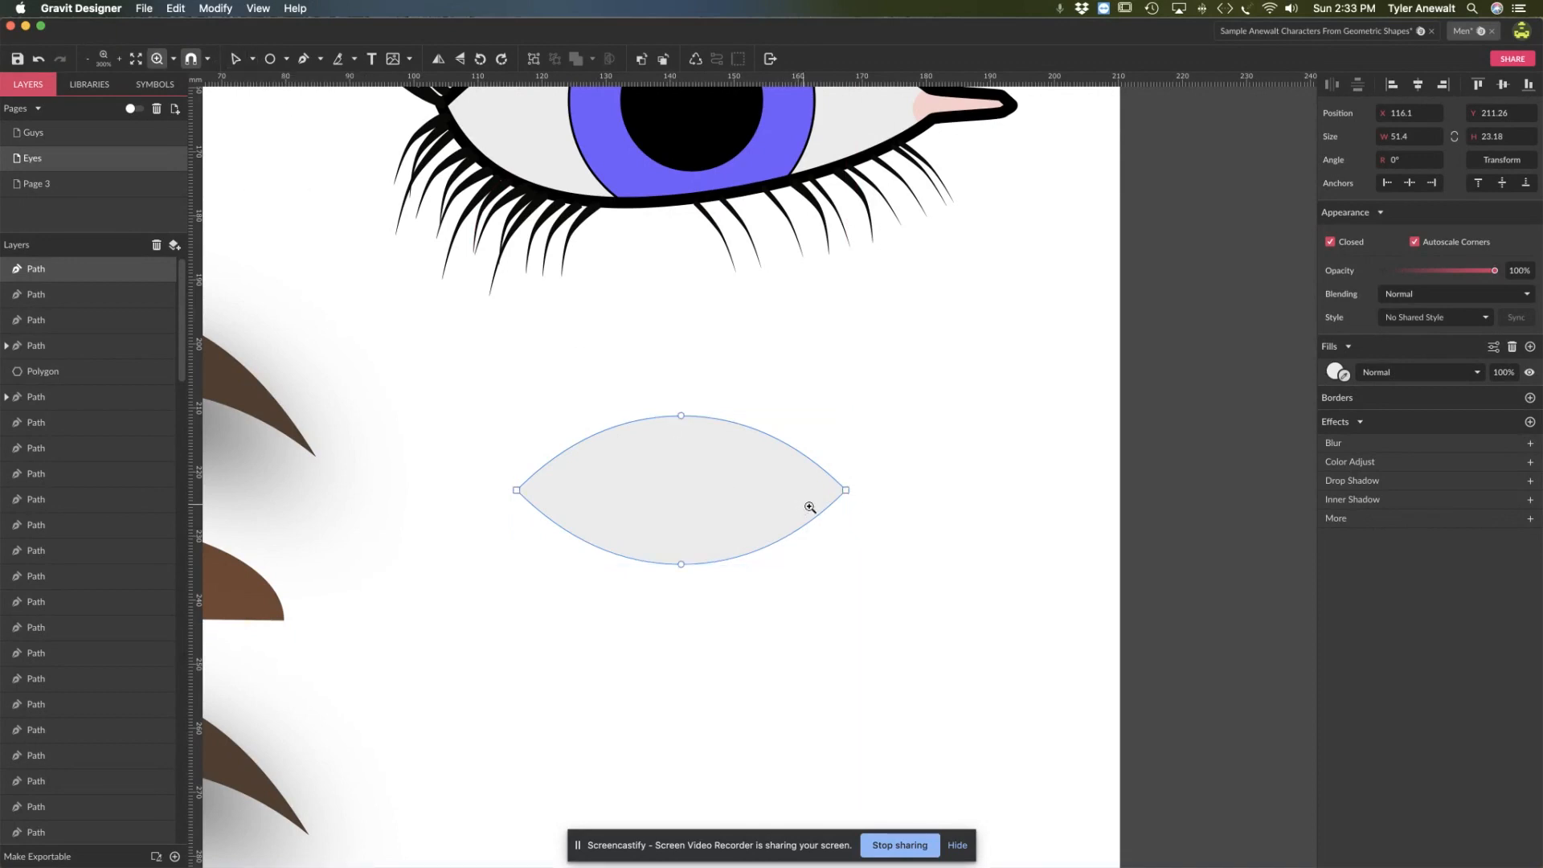
pyautogui.click(811, 506)
pyautogui.press('space')
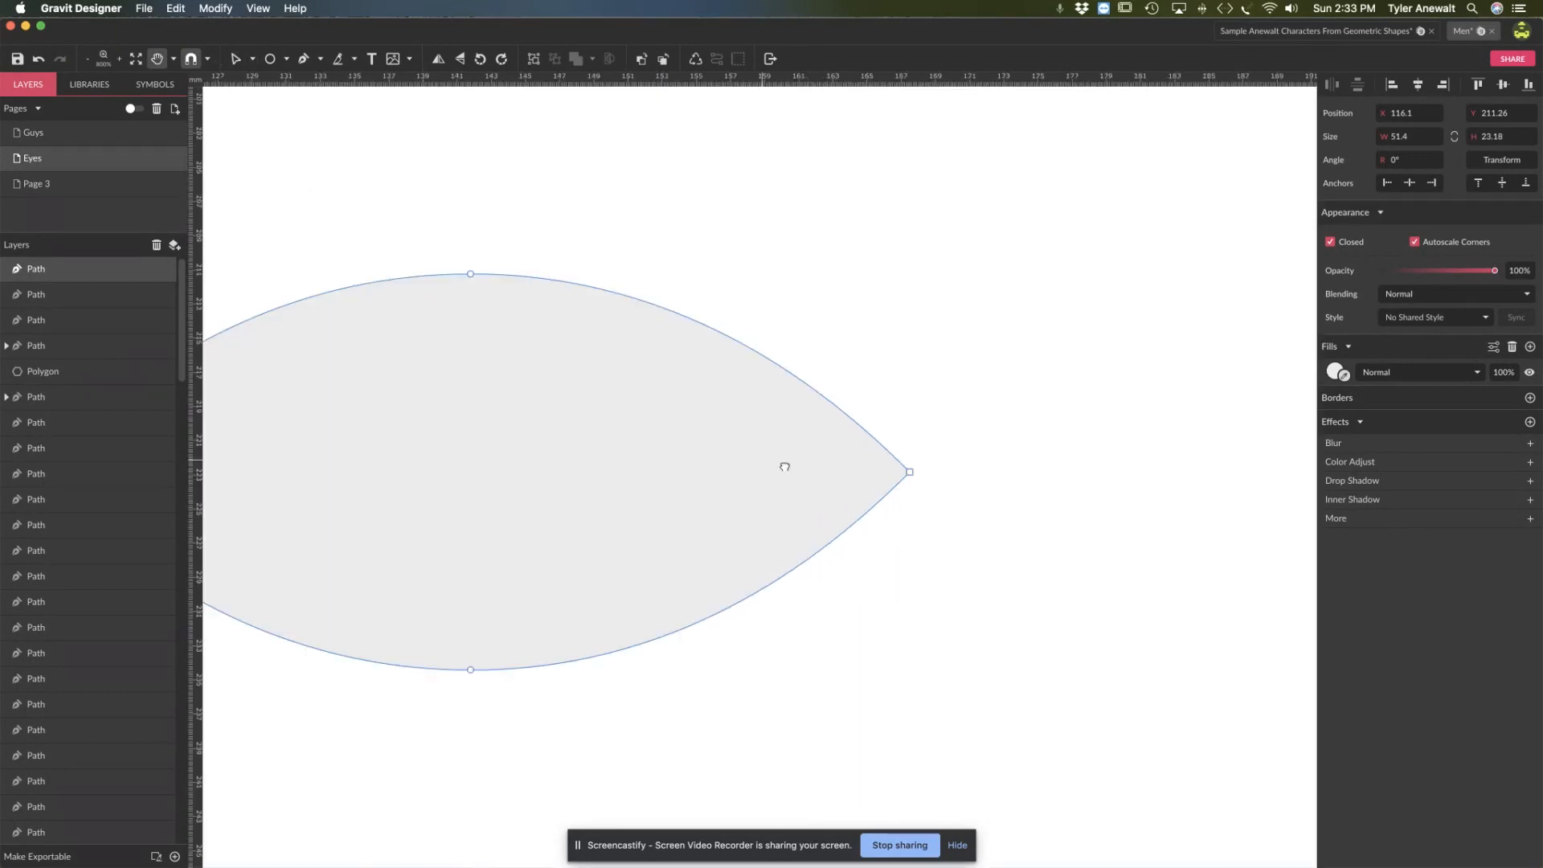
pyautogui.moveTo(785, 466); pyautogui.dragTo(951, 476)
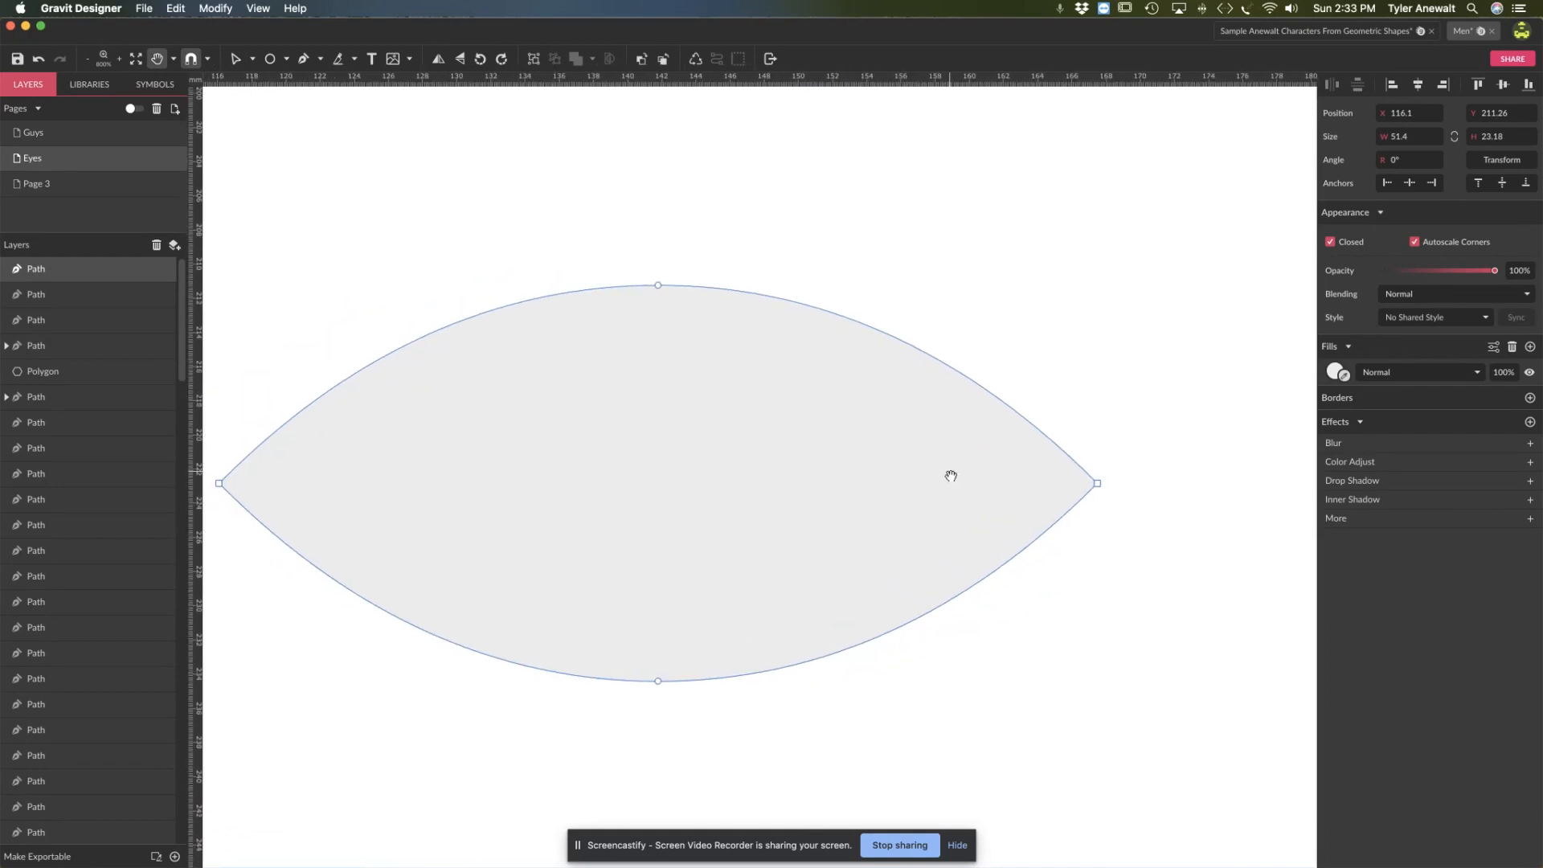
pyautogui.click(1056, 446)
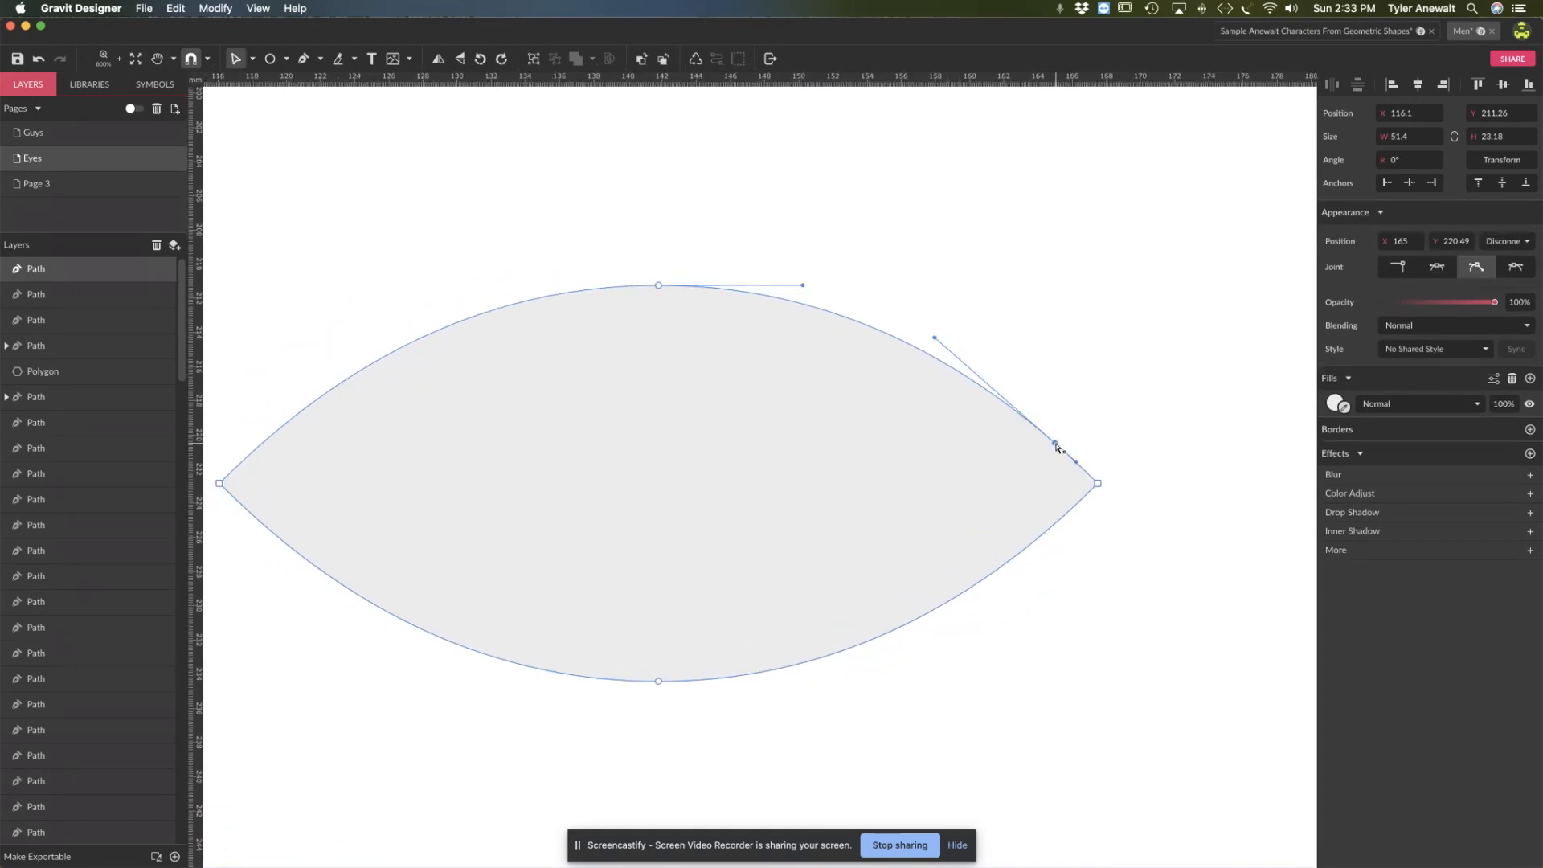
pyautogui.click(1058, 522)
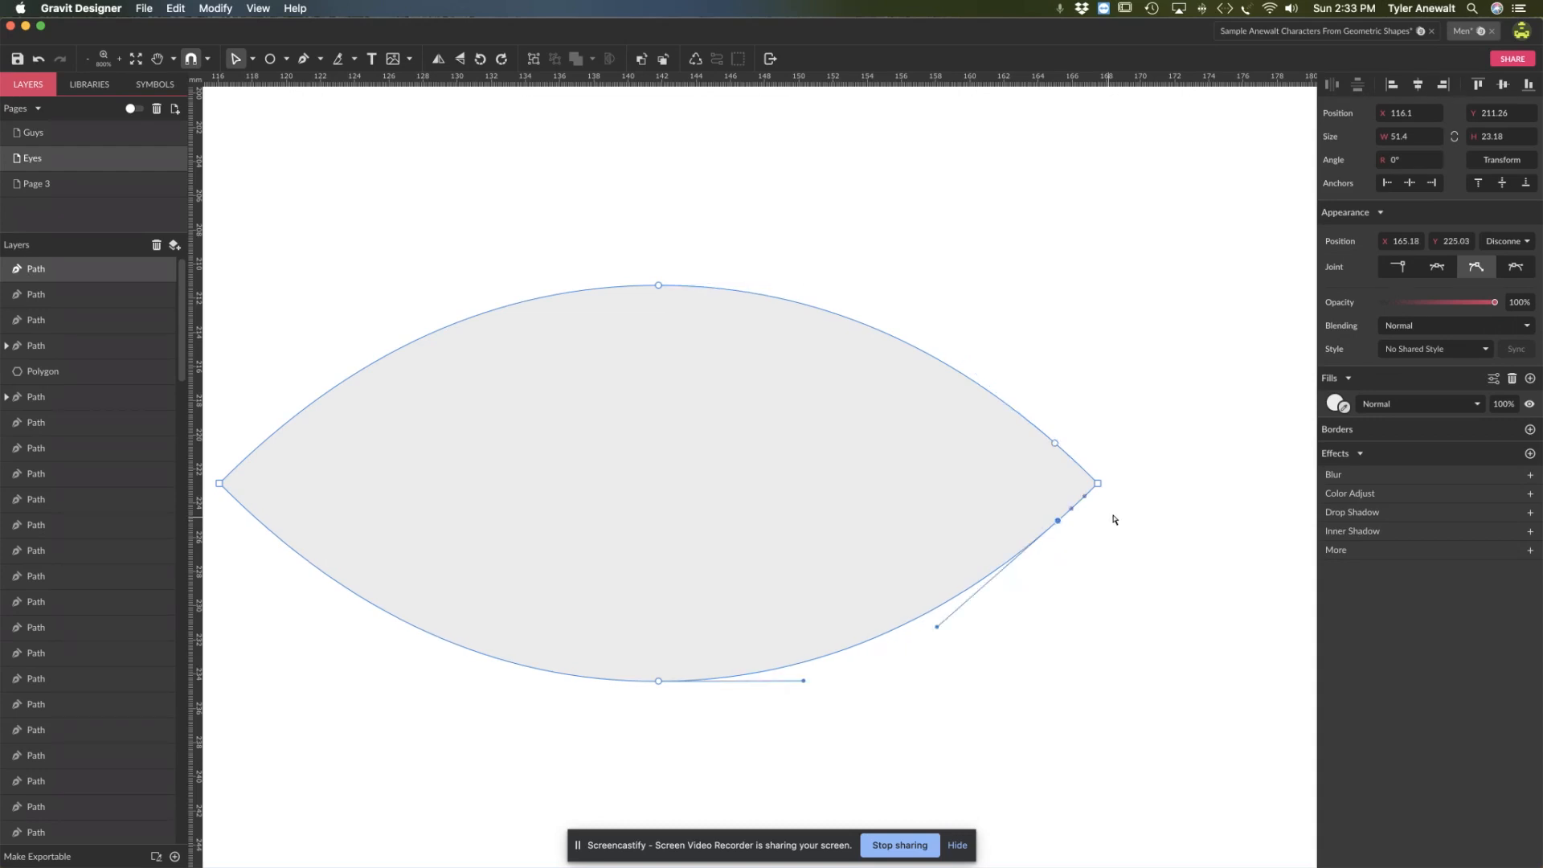
# Step: Set the right tip's joint to Mirrored and pull the tip outward to about X 169.29 for a rounded tear duct
pyautogui.click(1099, 485)
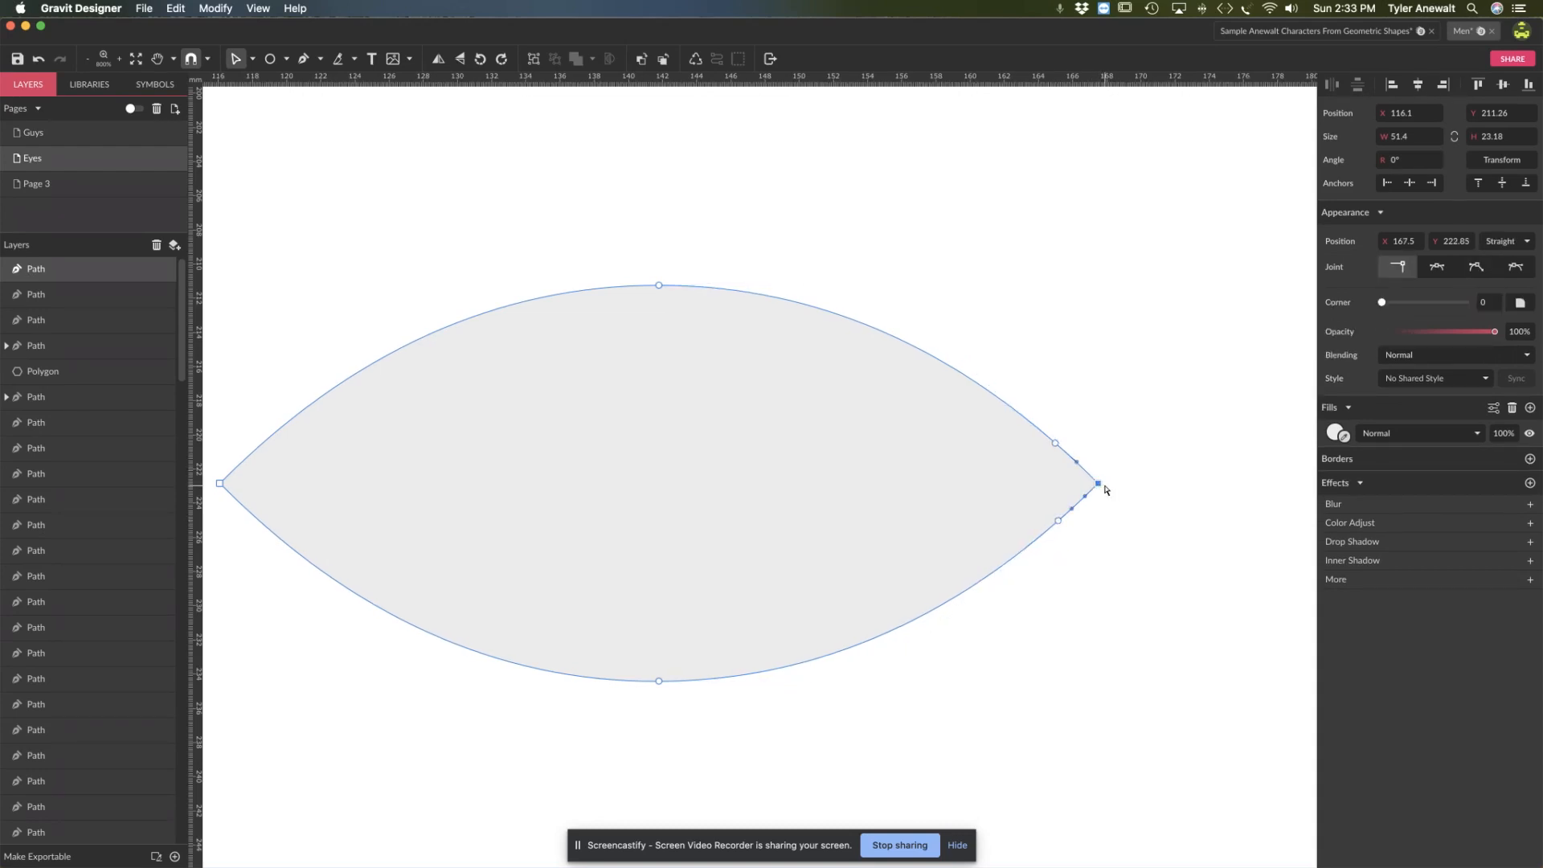
pyautogui.click(1437, 266)
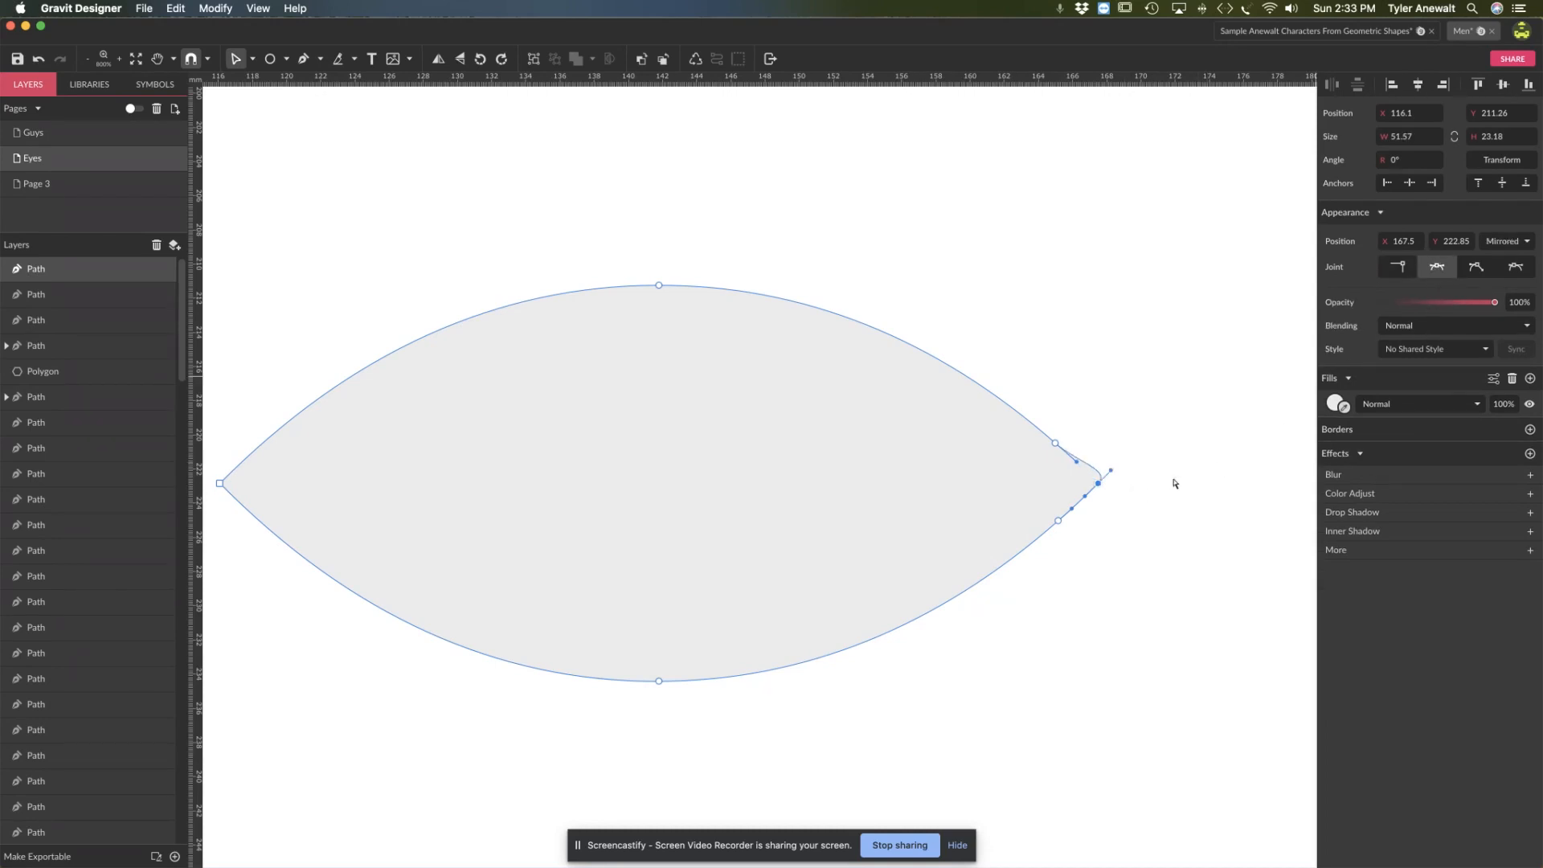
pyautogui.moveTo(1082, 501); pyautogui.dragTo(1127, 482)
# Step: Shift the eye's bottom point left, its top point up and right, and its left corner up and outward, making it about 55.25 × 24.61 mm
pyautogui.press('space')
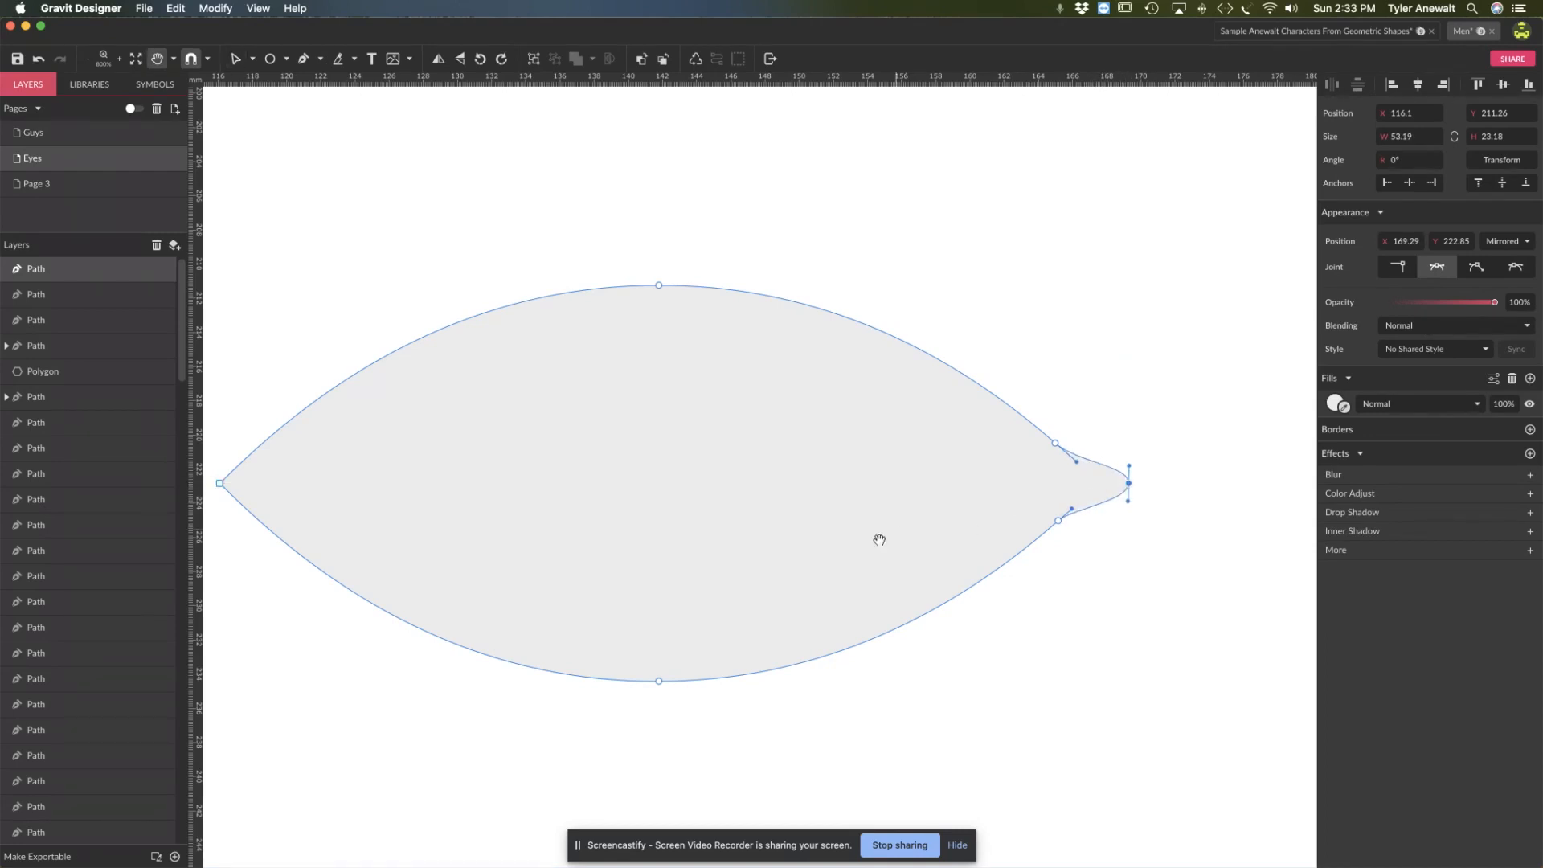
pyautogui.moveTo(848, 575); pyautogui.dragTo(930, 575)
pyautogui.moveTo(740, 683); pyautogui.dragTo(610, 683)
pyautogui.moveTo(740, 285); pyautogui.dragTo(797, 262)
pyautogui.moveTo(301, 485); pyautogui.dragTo(266, 446)
pyautogui.press('z')
pyautogui.keyDown('alt'); pyautogui.click(875, 531); pyautogui.keyUp('alt')
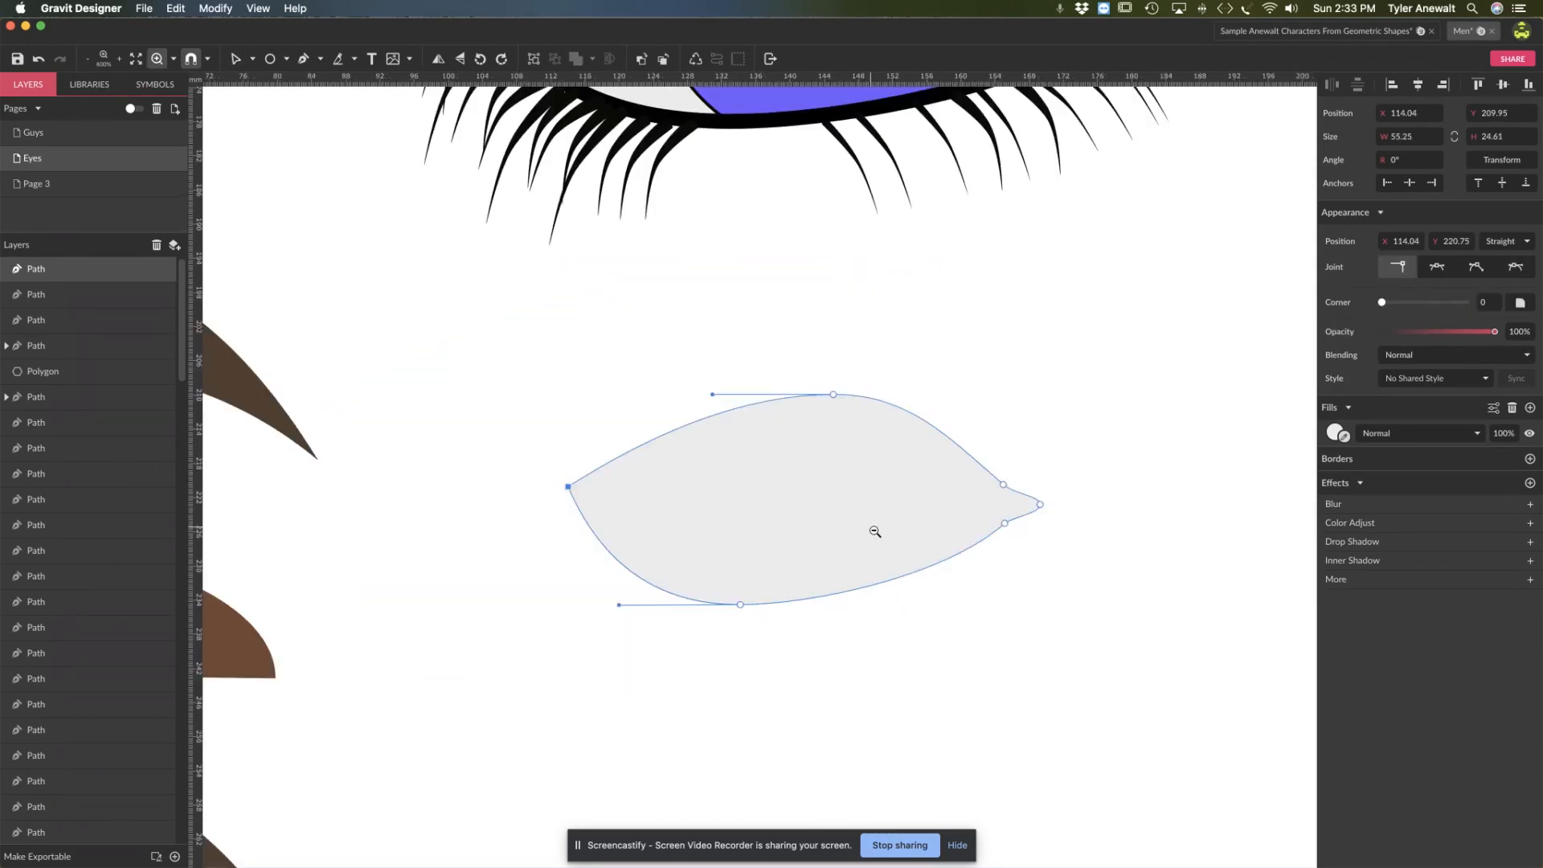
pyautogui.press('v')
pyautogui.click(1084, 573)
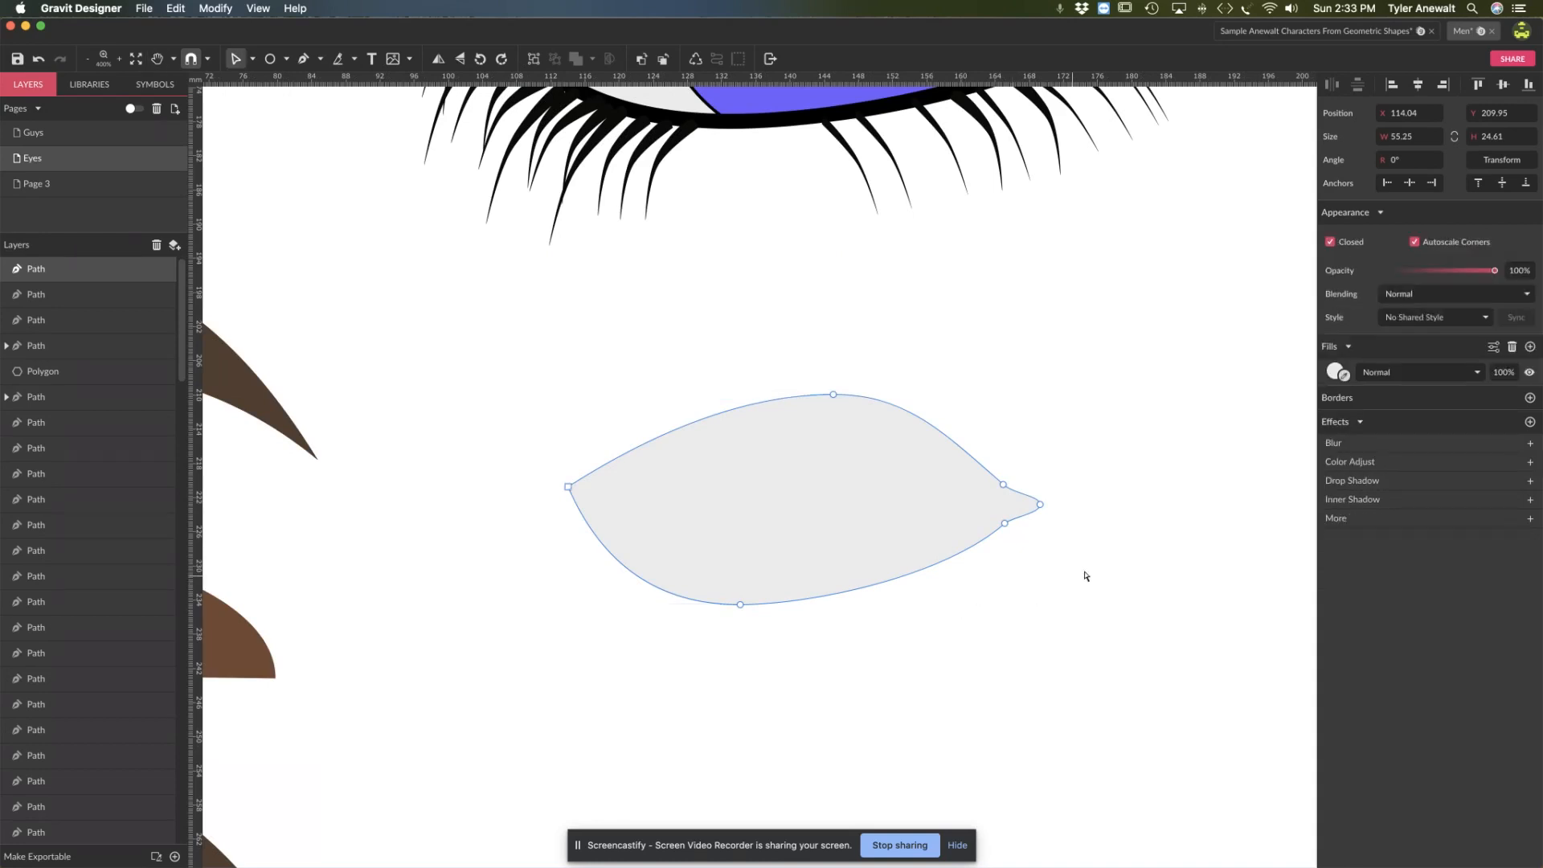
# Step: Draw a circle about 25.82 mm wide to the upper right of the eye shape
pyautogui.press('space')
pyautogui.moveTo(1087, 567); pyautogui.dragTo(977, 575)
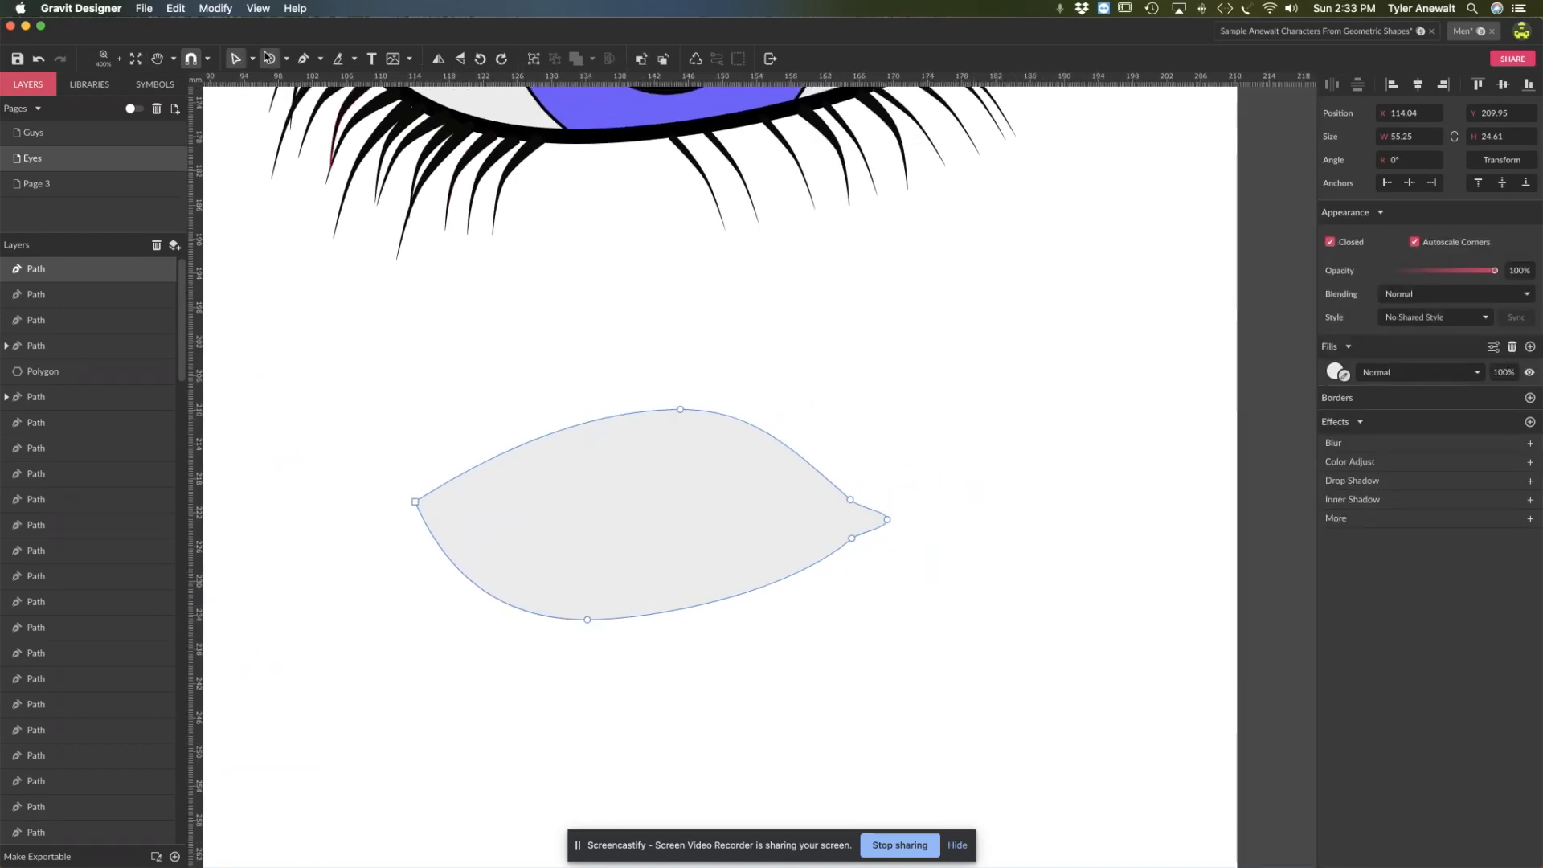
pyautogui.press('e')
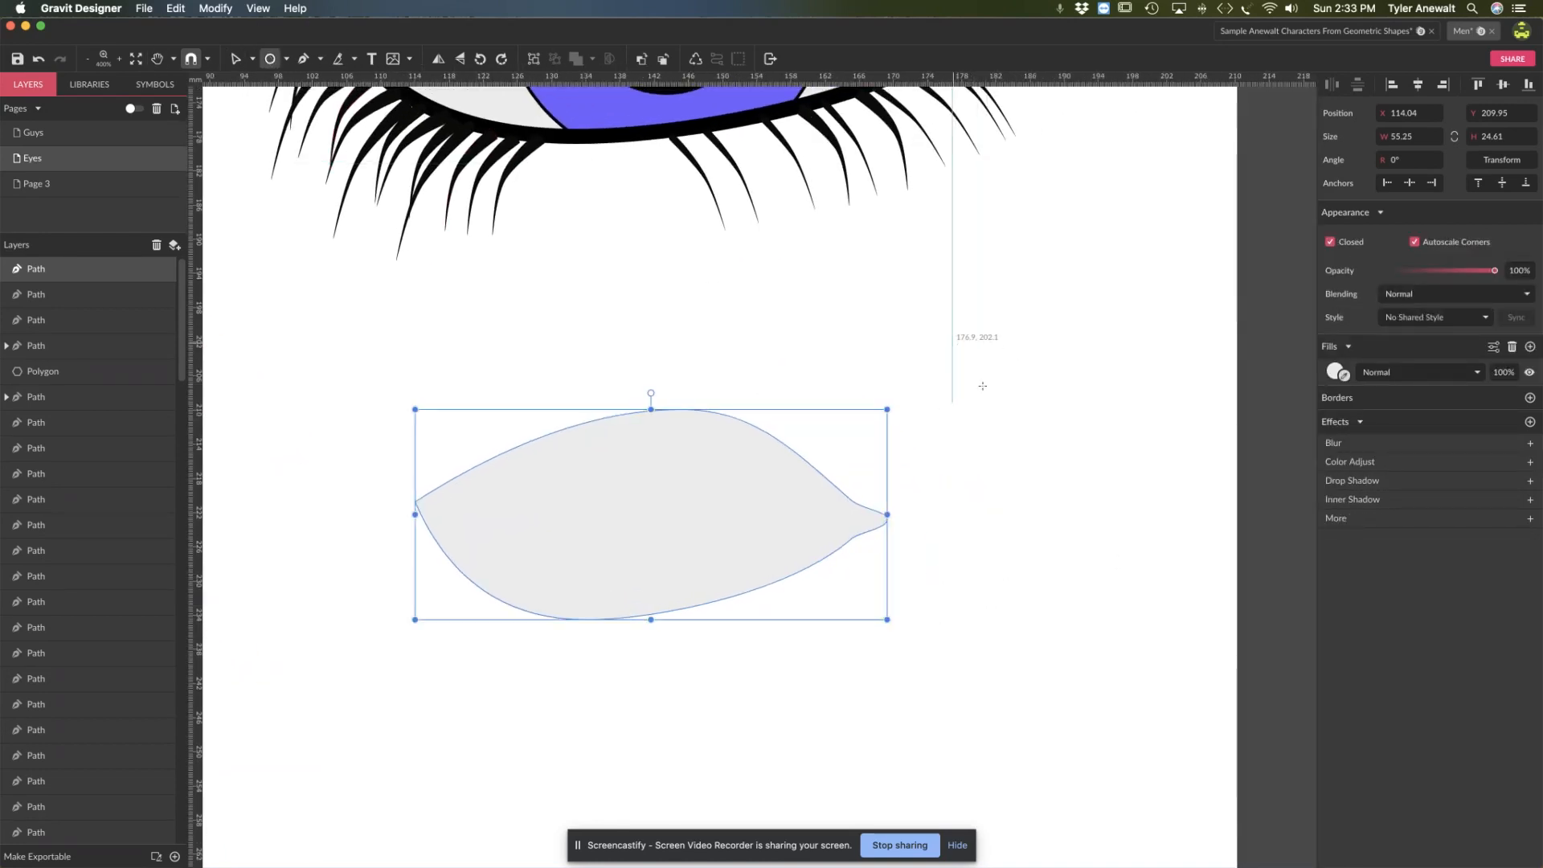
pyautogui.moveTo(953, 344); pyautogui.dragTo(1060, 501)
pyautogui.moveTo(1178, 560); pyautogui.dragTo(1173, 563)
# Step: Fill the new circle with blue-violet #6118FF and move it slightly up and left to about X 173.26, Y 197.29
pyautogui.click(1333, 408)
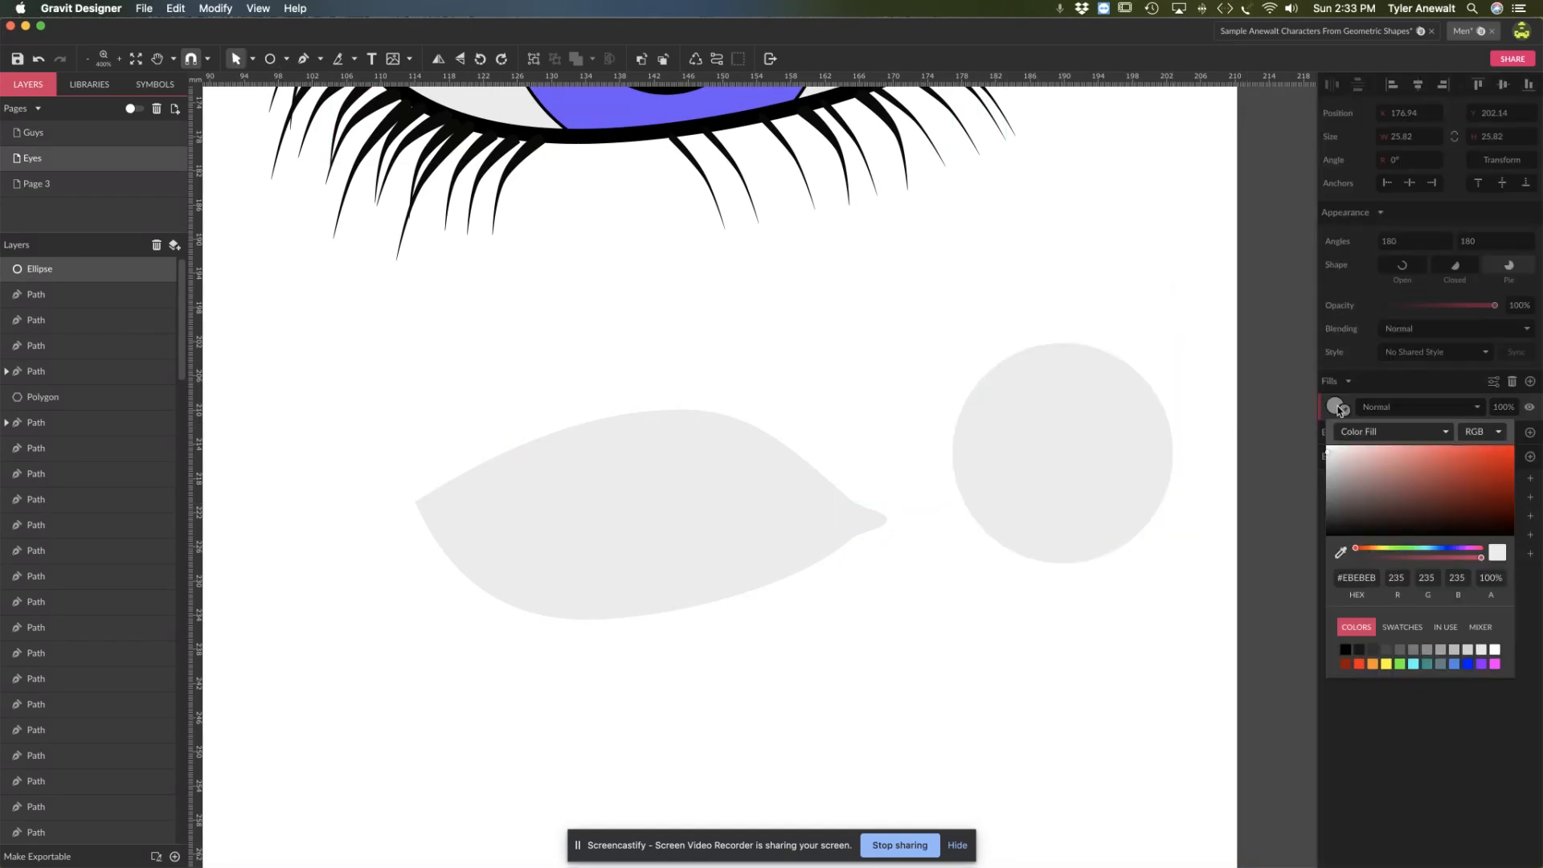
pyautogui.click(1445, 548)
pyautogui.click(1449, 446)
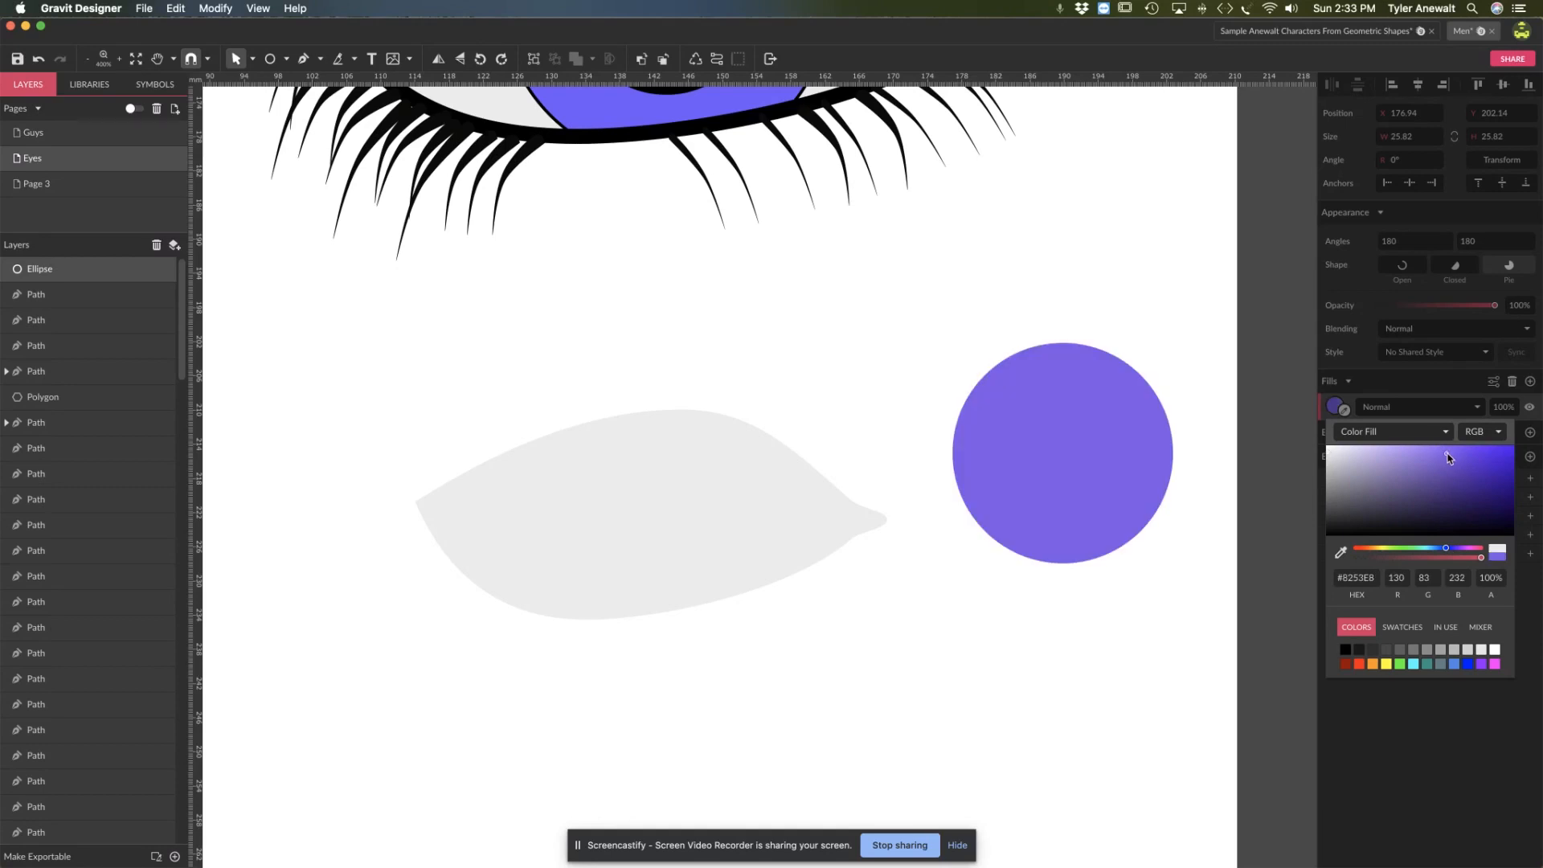
pyautogui.moveTo(1466, 452); pyautogui.dragTo(1494, 443)
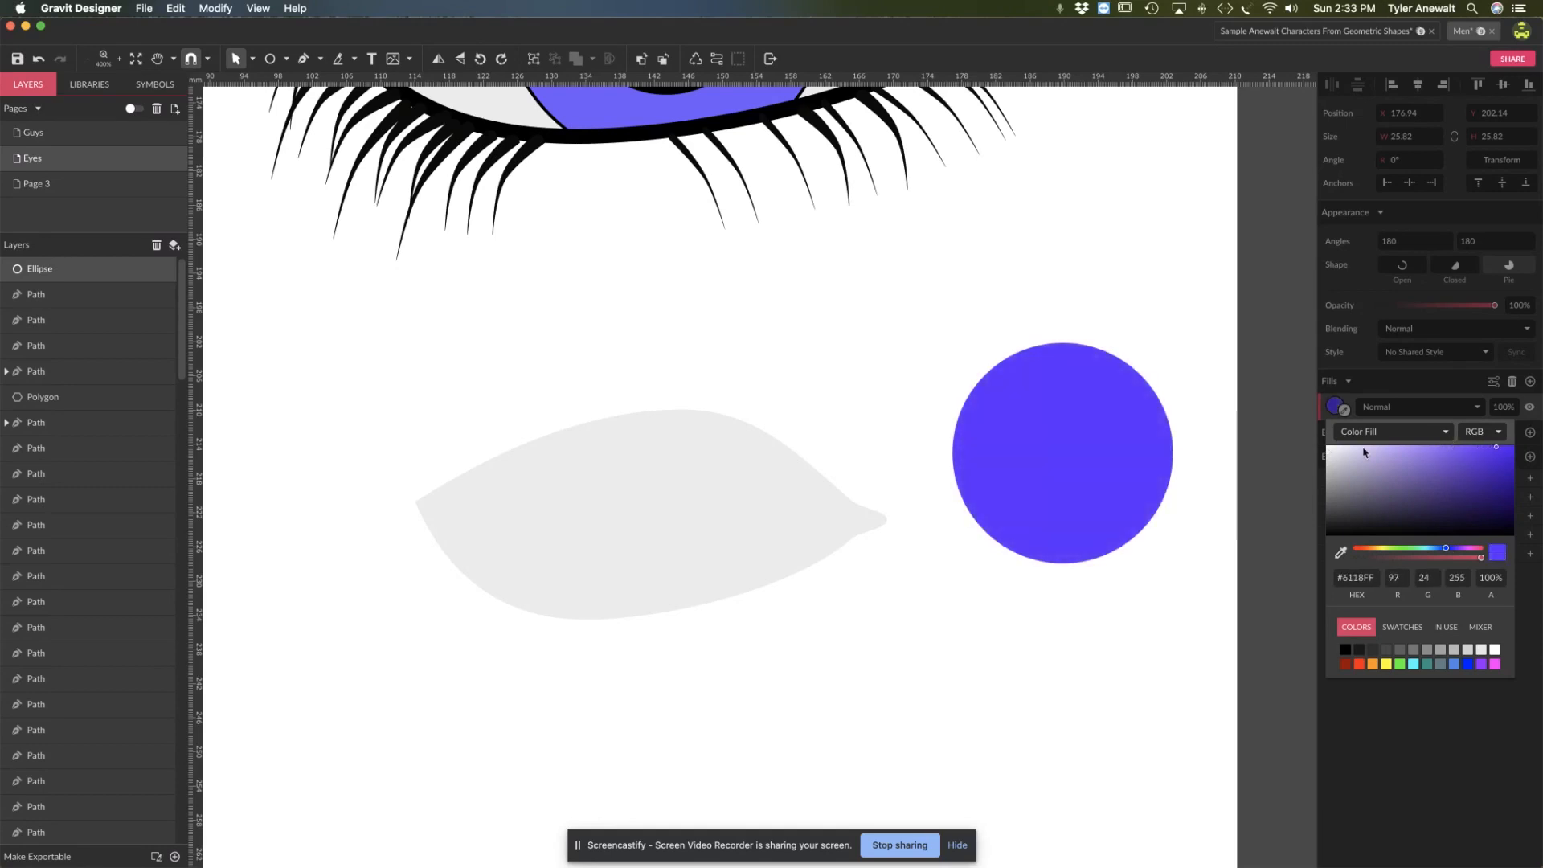
pyautogui.click(1107, 450)
pyautogui.moveTo(1107, 449); pyautogui.dragTo(1076, 408)
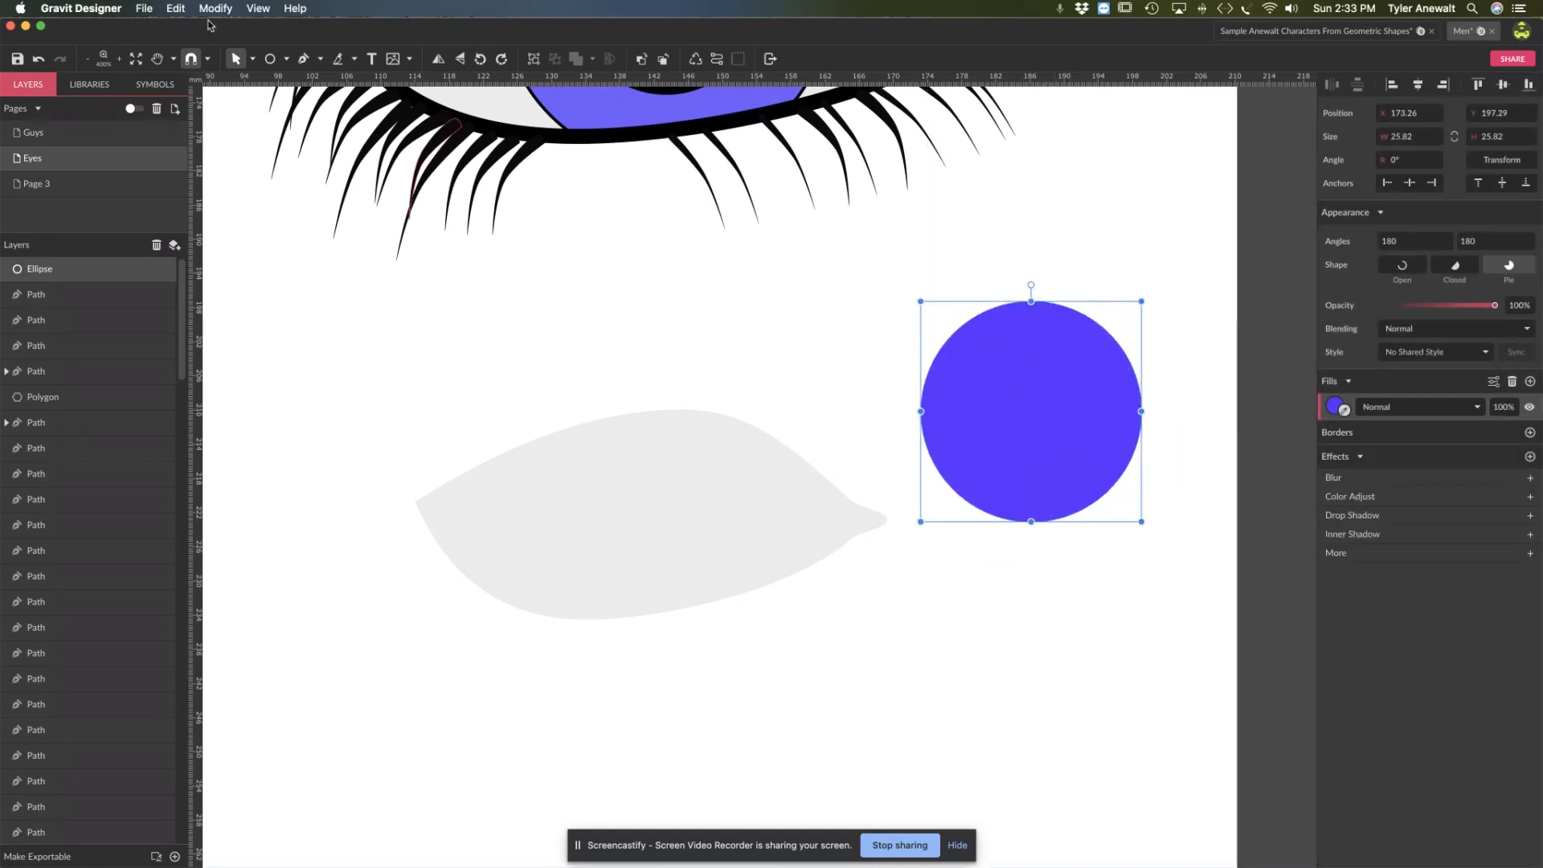
# Step: Draw a star about 24.79 mm wide over the blue circle and set its number of points to 200
pyautogui.click(286, 59)
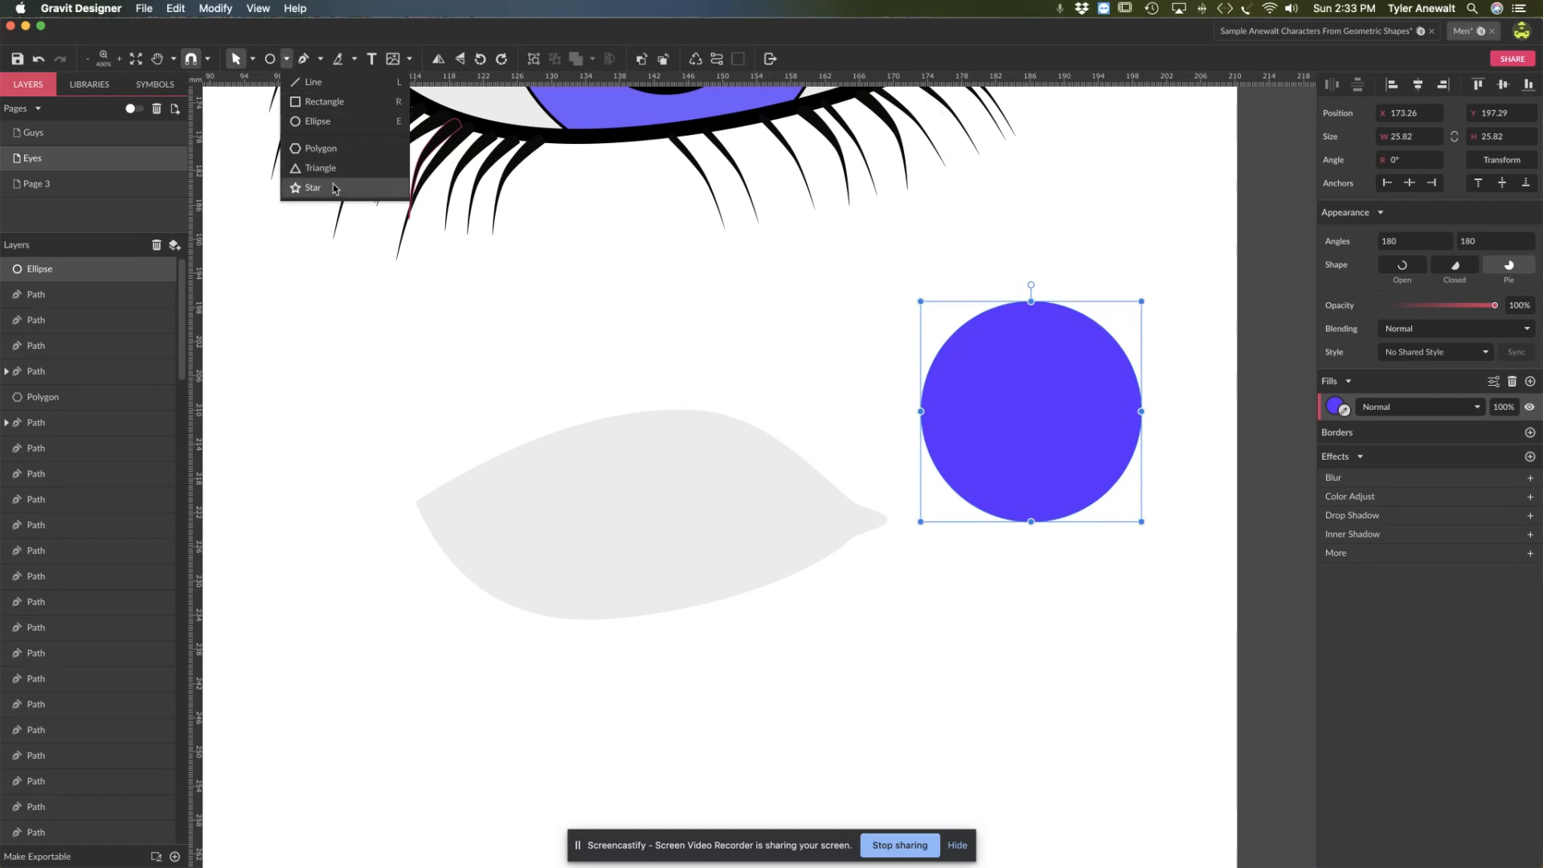
pyautogui.click(376, 184)
pyautogui.moveTo(989, 344)
pyautogui.mouseDown()
pyautogui.moveTo(1052, 438)
pyautogui.moveTo(1048, 408)
pyautogui.mouseUp()
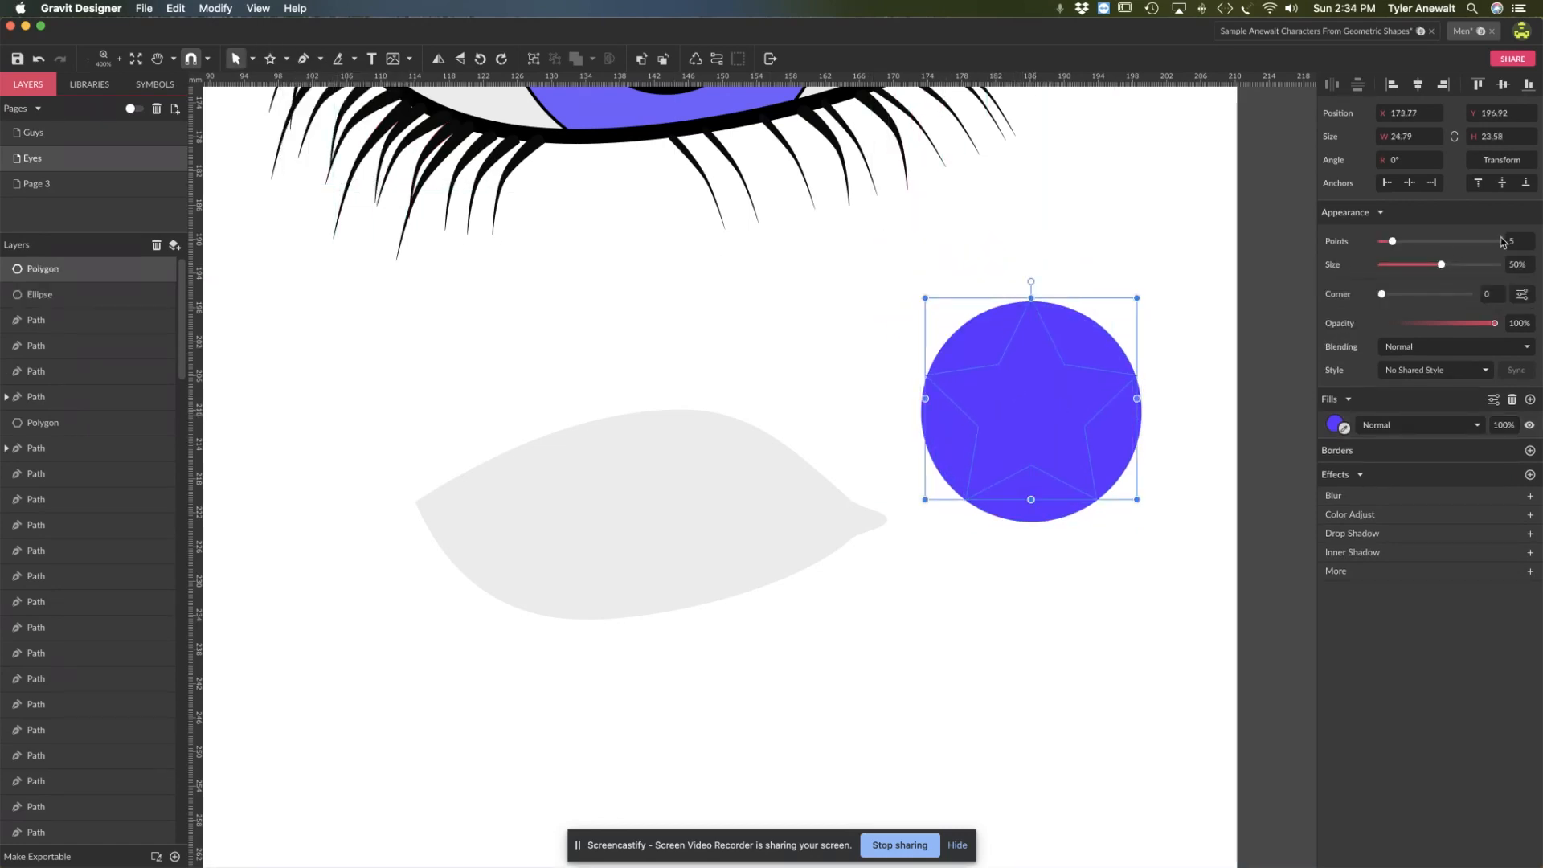
pyautogui.moveTo(1408, 241); pyautogui.dragTo(1522, 256)
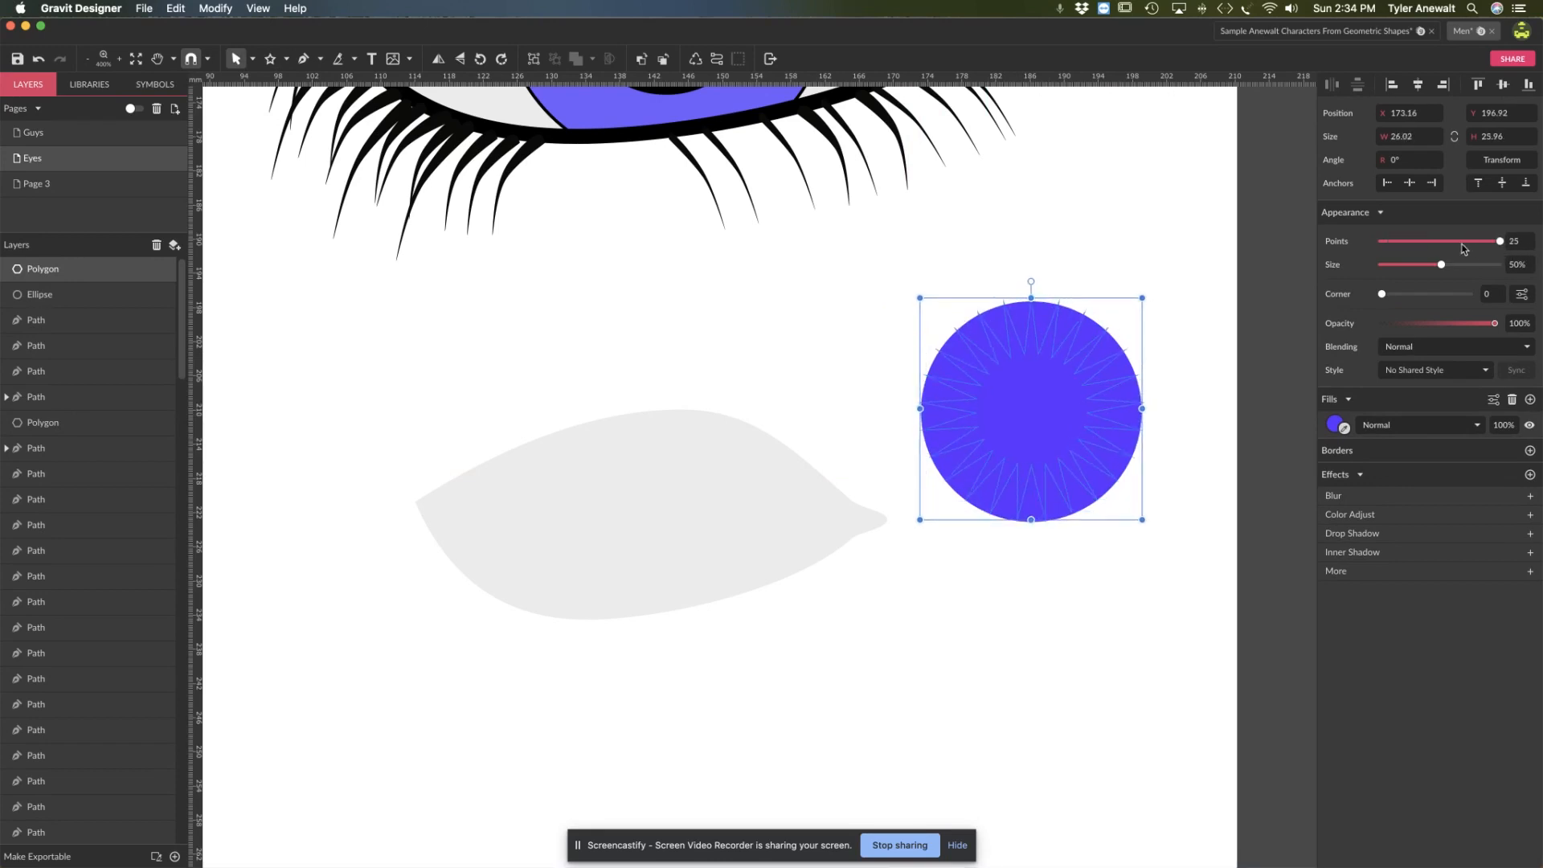
pyautogui.click(1524, 240)
pyautogui.press('Return')
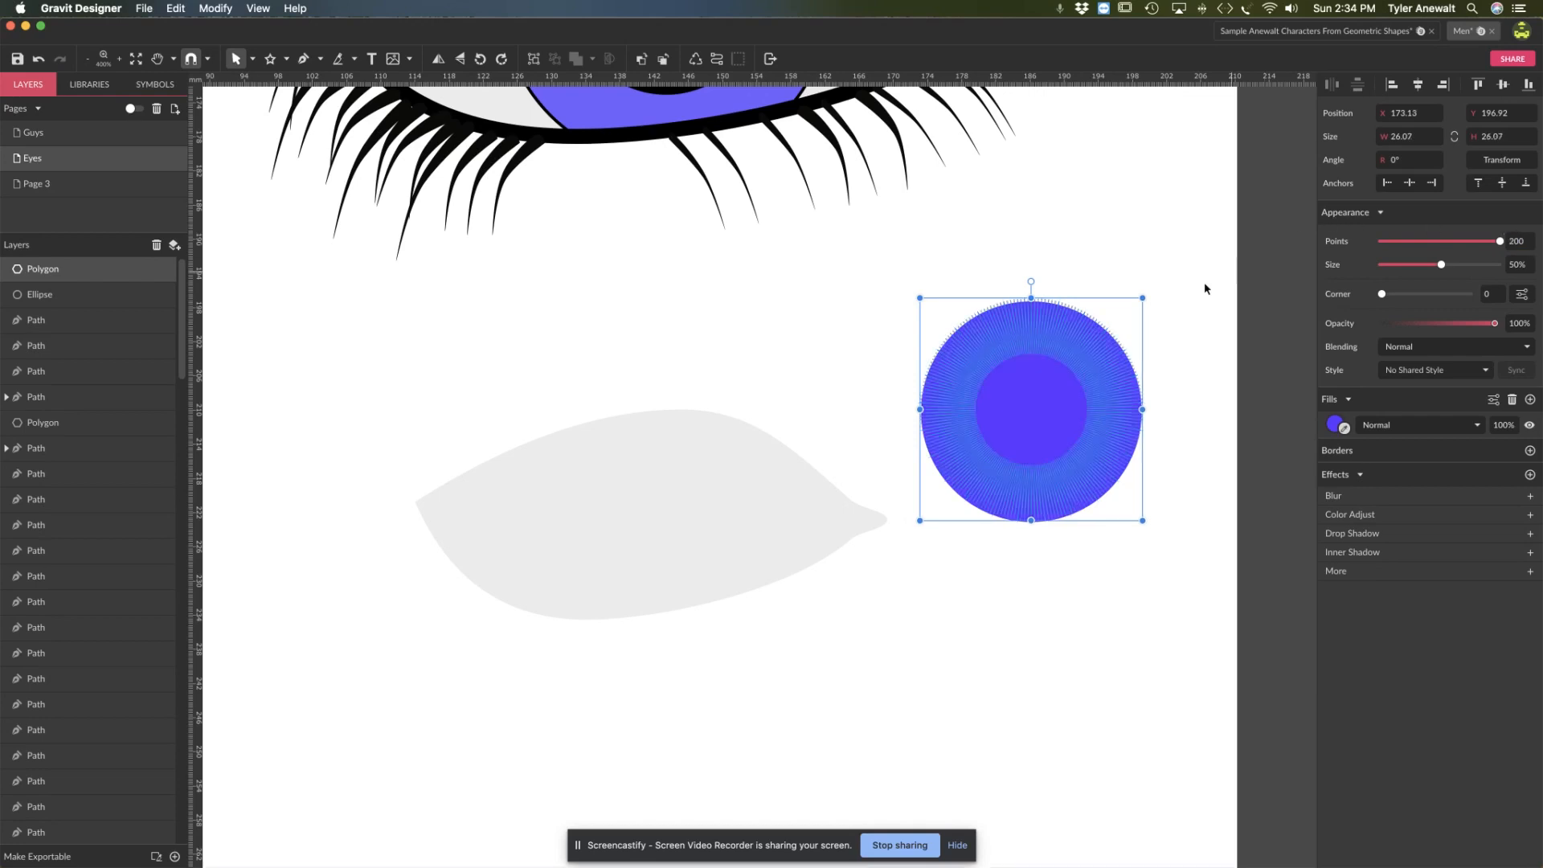
# Step: Shrink the star to about 24.72 mm wide and center it on the blue circle
pyautogui.moveTo(1143, 295); pyautogui.dragTo(1115, 321)
pyautogui.moveTo(986, 423); pyautogui.dragTo(987, 428)
pyautogui.click(1182, 303)
pyautogui.click(1058, 421)
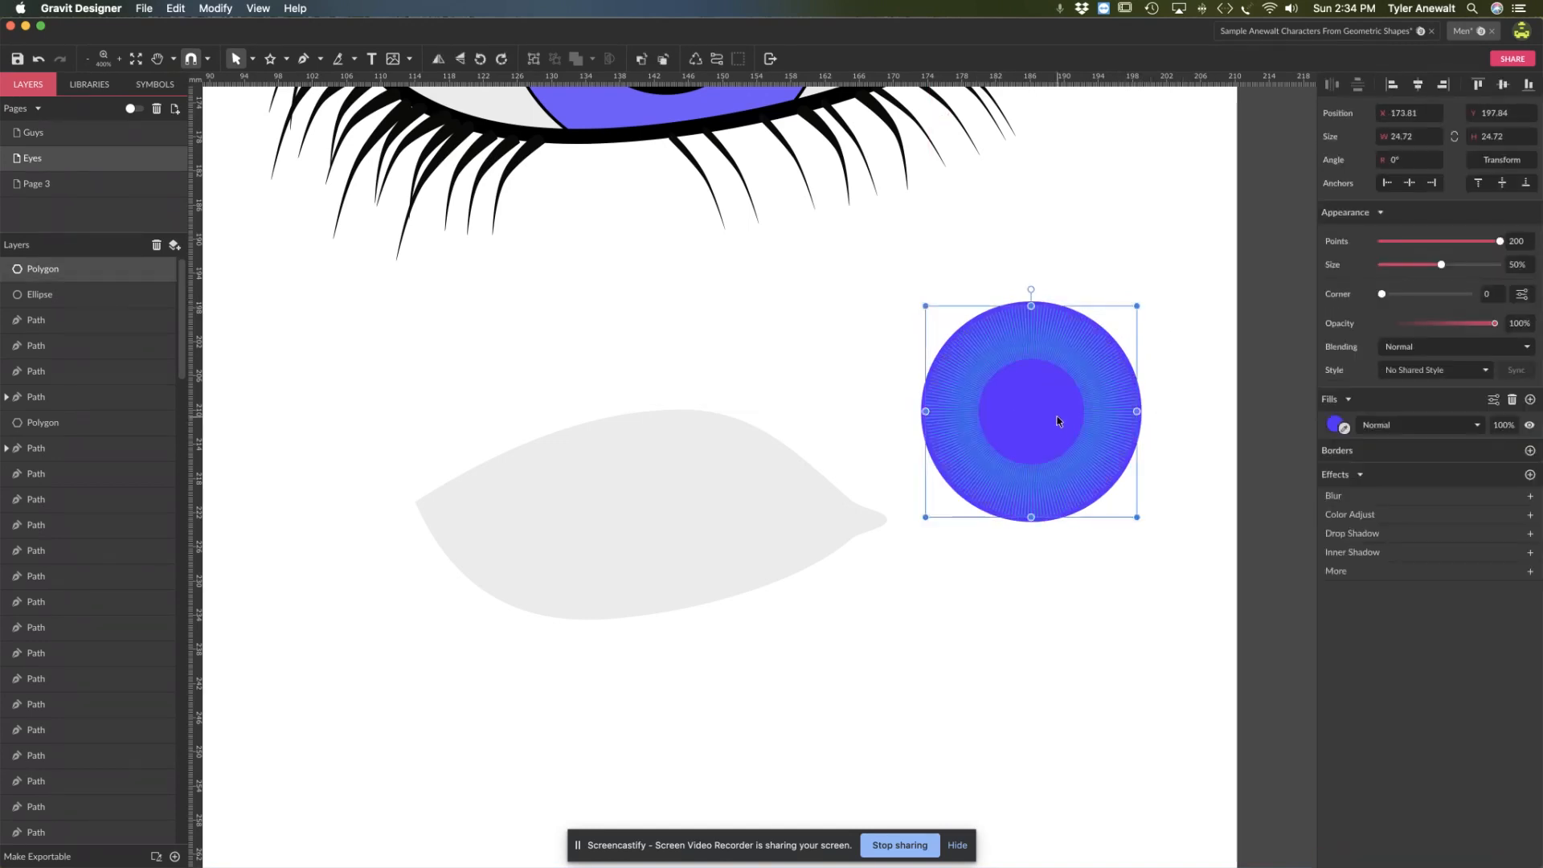
# Step: Change the star's fill to light blue #18C9FF
pyautogui.click(1334, 425)
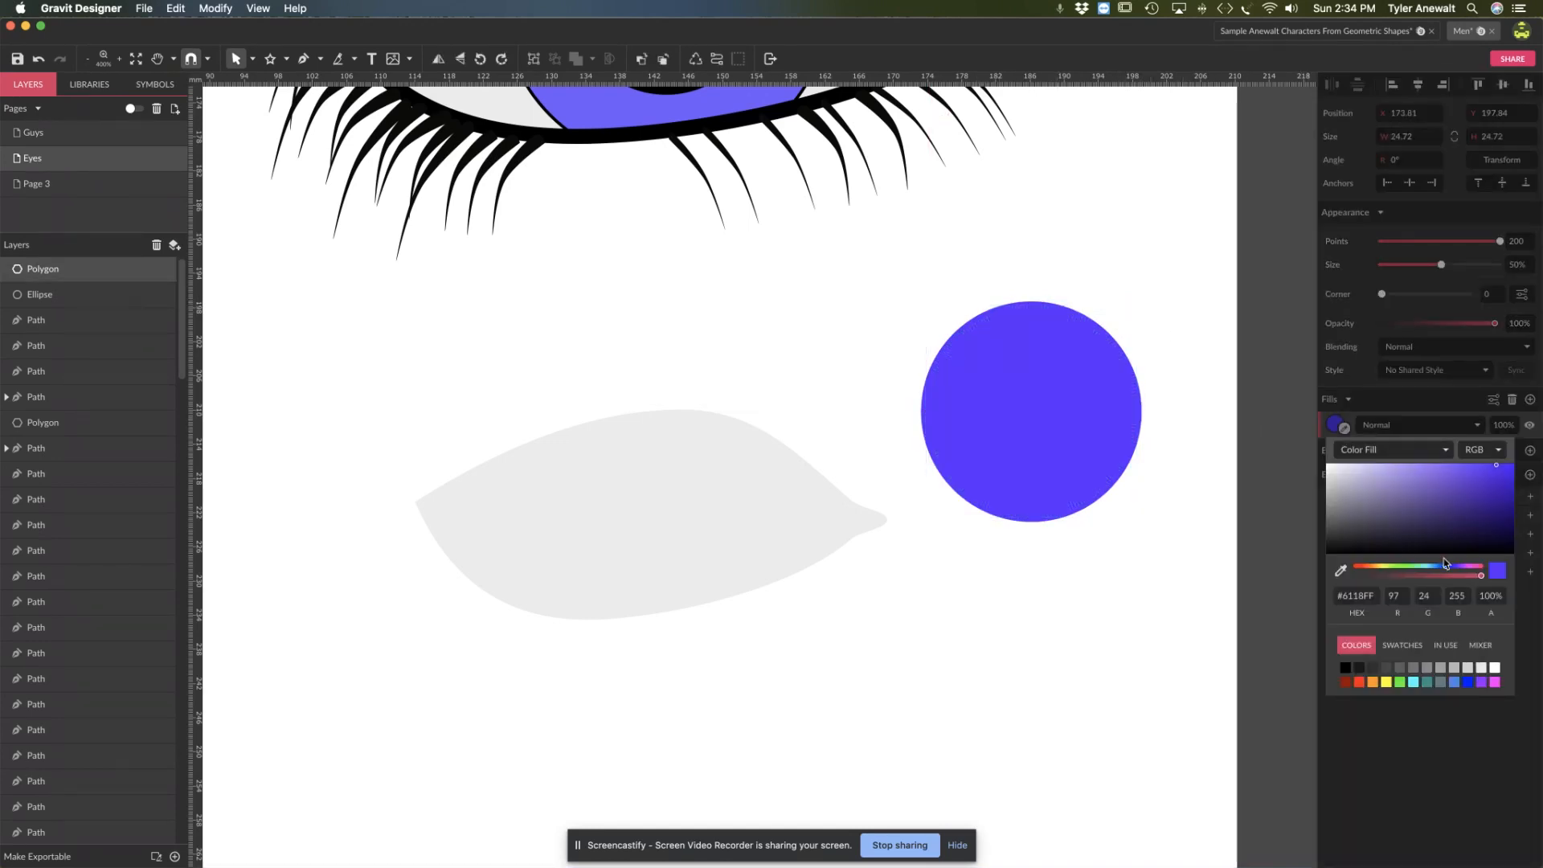
pyautogui.moveTo(1444, 565); pyautogui.dragTo(1423, 566)
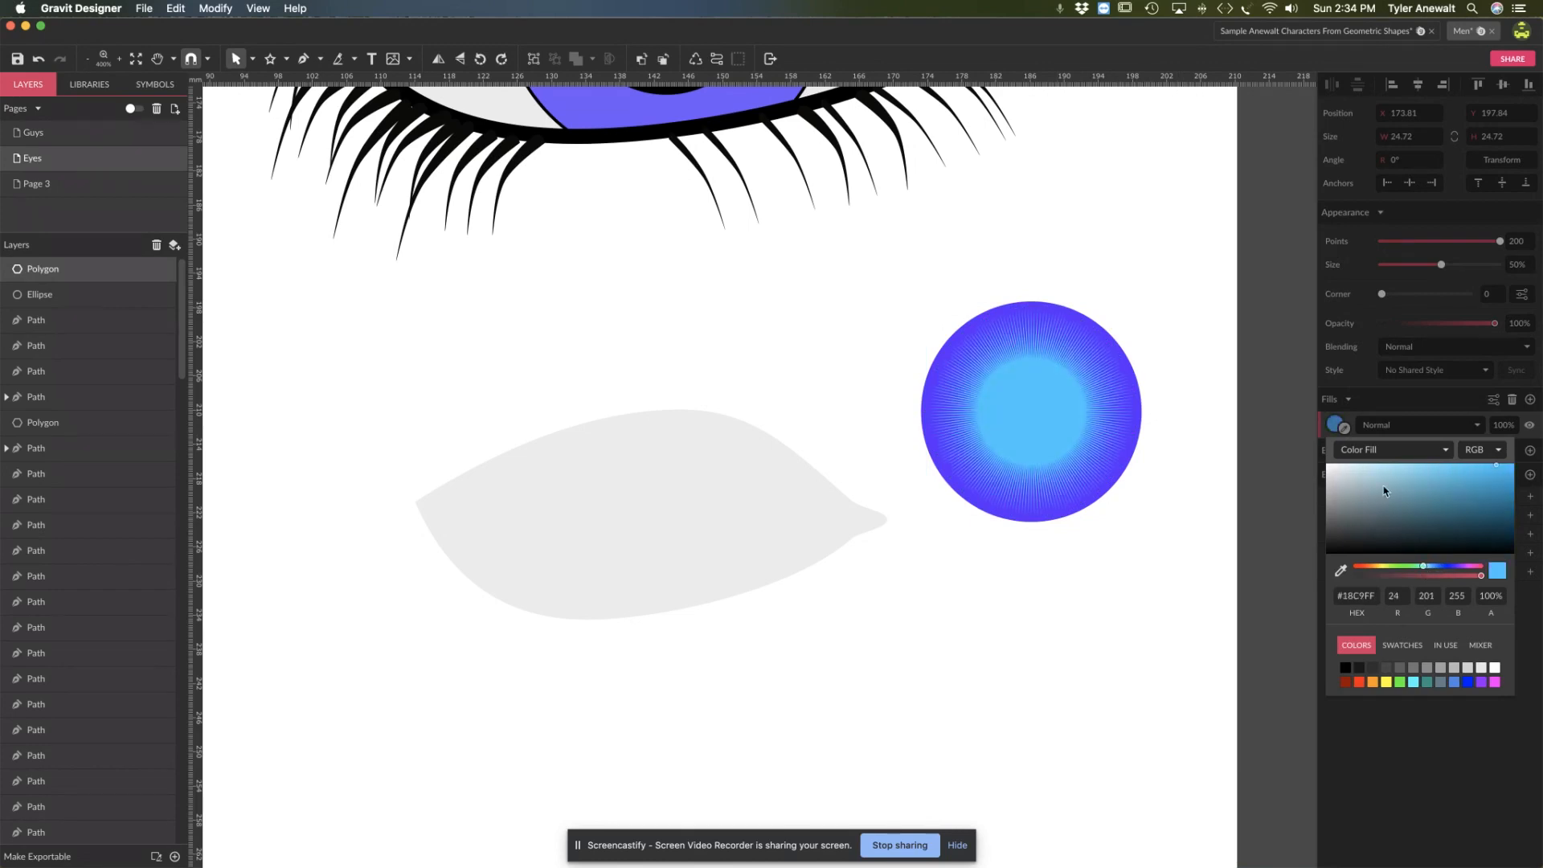
pyautogui.click(1154, 316)
# Step: Duplicate the light blue star and rotate the copy 15° in place
pyautogui.click(1039, 405)
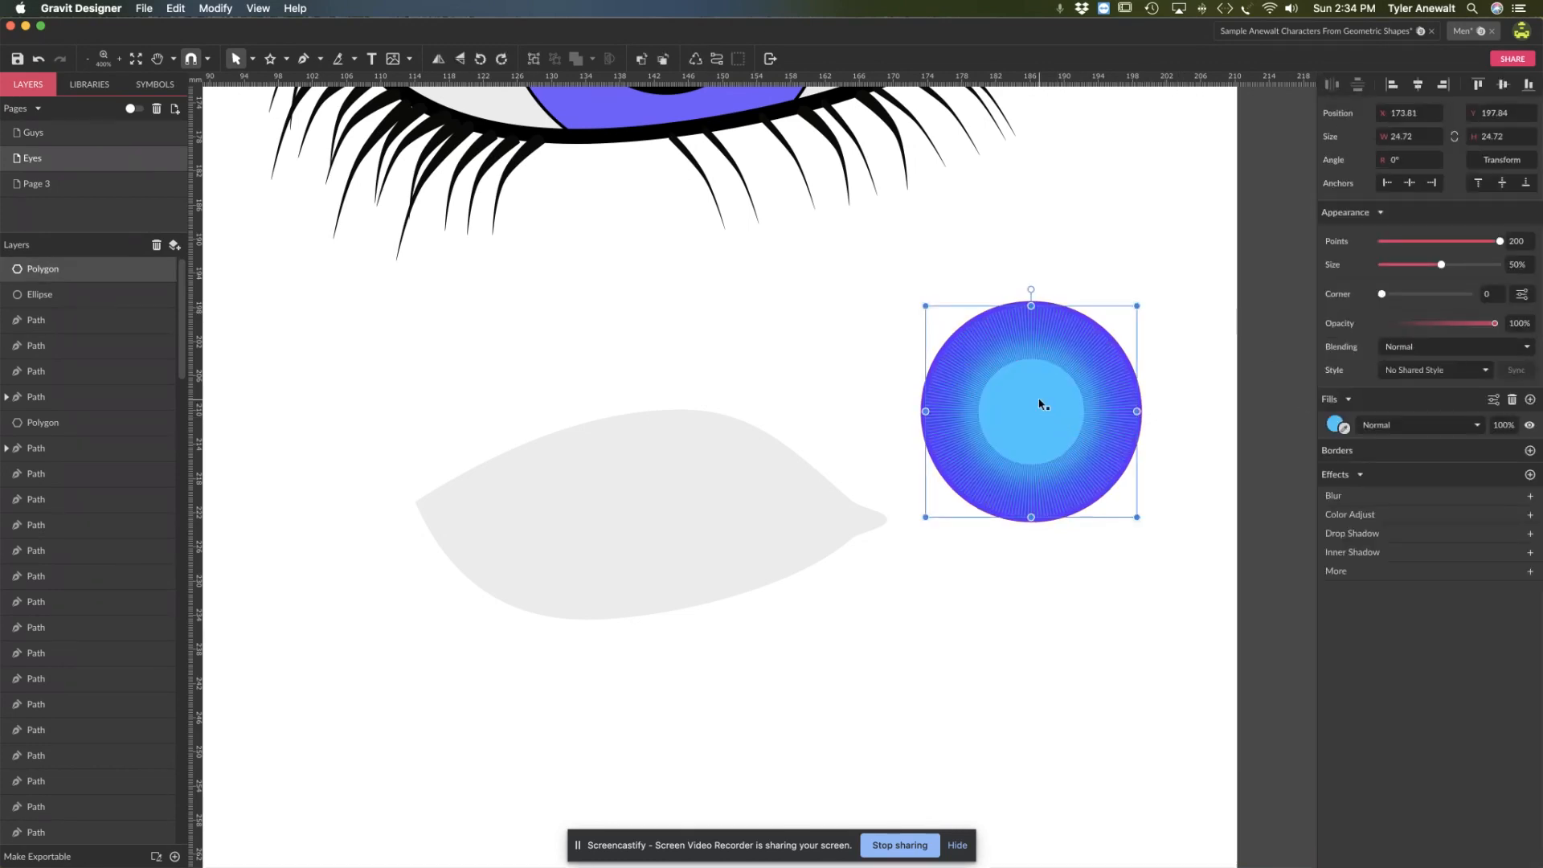
pyautogui.press('super+d')
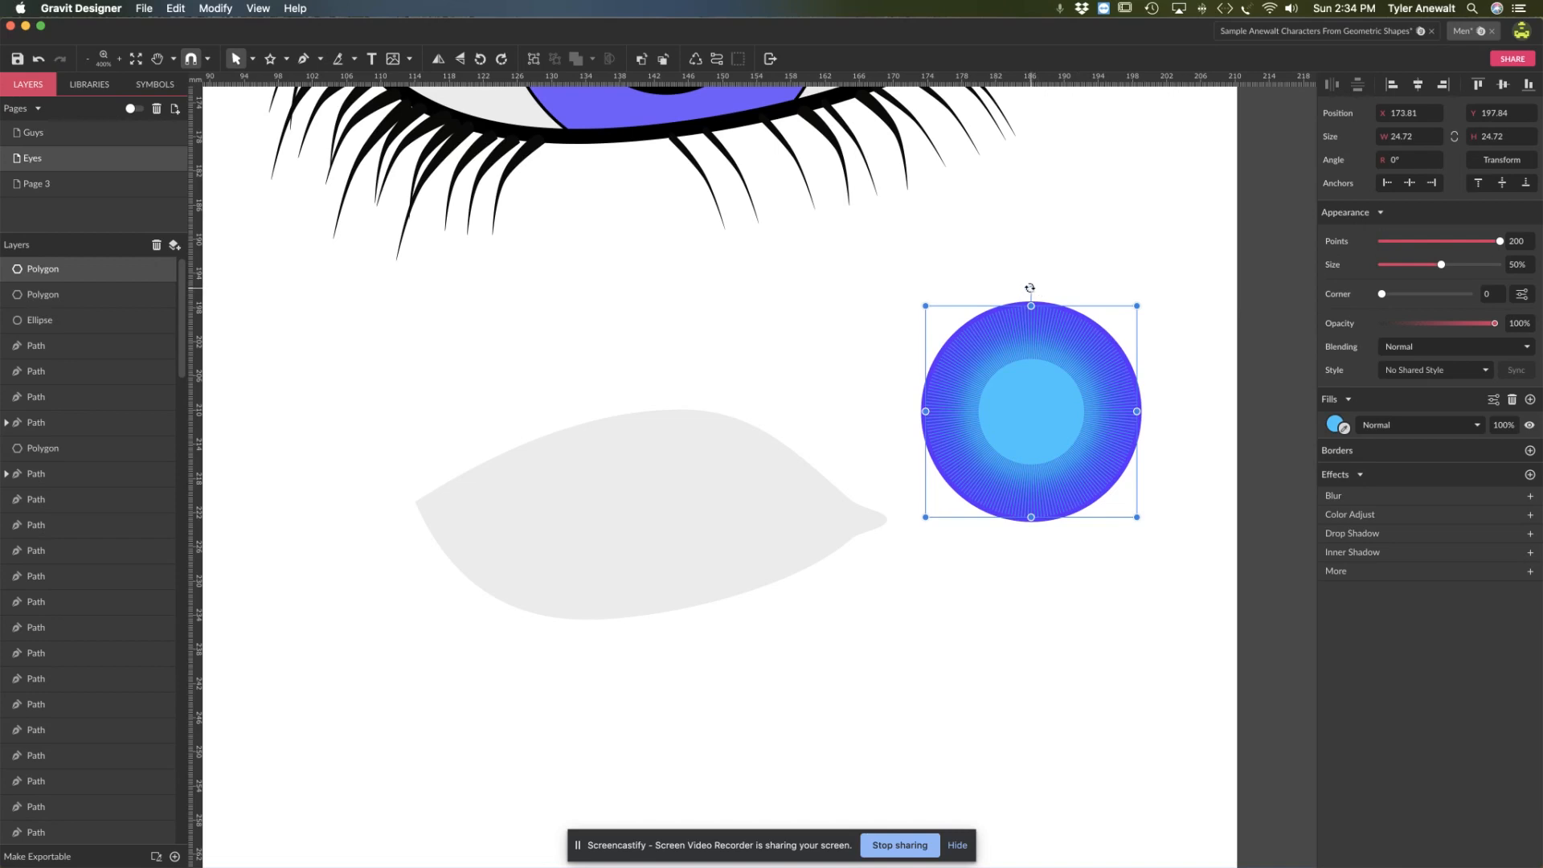
pyautogui.moveTo(1029, 287); pyautogui.dragTo(1000, 292)
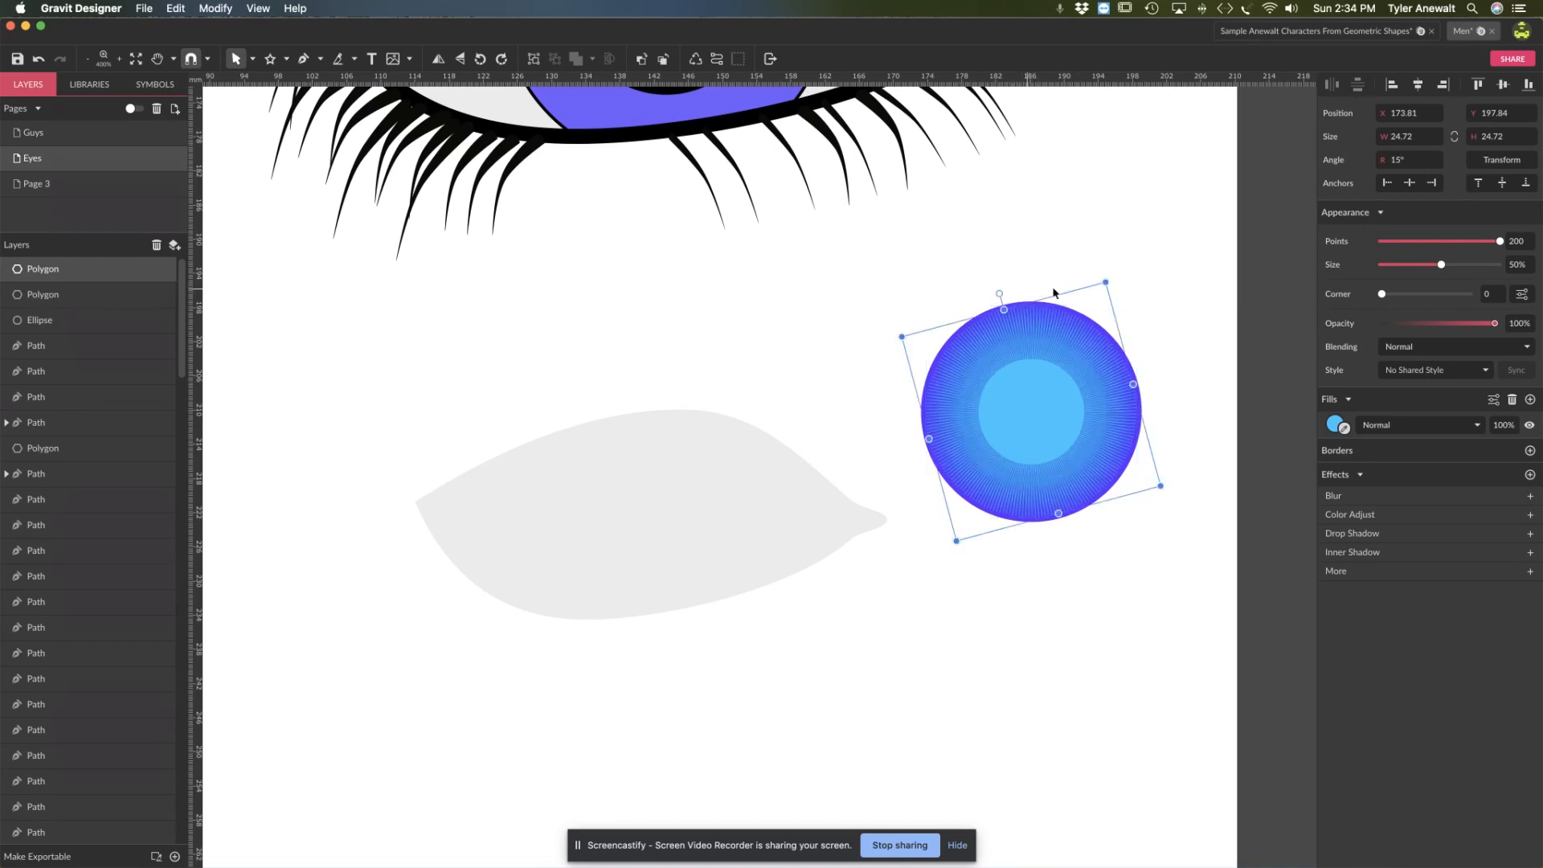
# Step: Change the rotated star's fill to magenta #D518FF at 100% opacity and shrink it around its center to about 21 mm wide
pyautogui.click(1334, 424)
pyautogui.click(1445, 573)
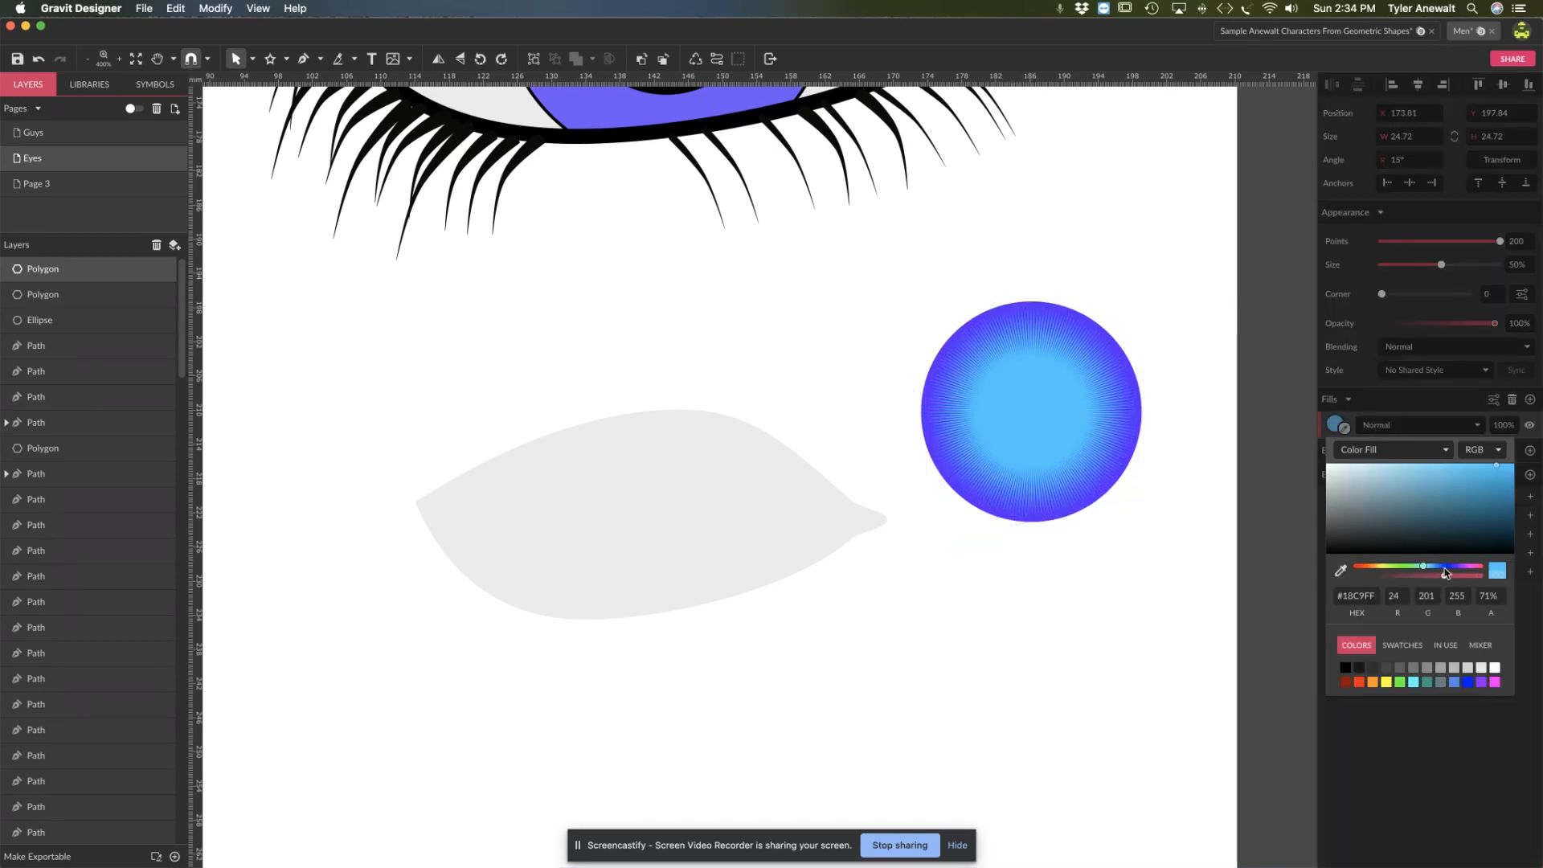
pyautogui.moveTo(1438, 572)
pyautogui.mouseDown()
pyautogui.moveTo(1488, 572)
pyautogui.moveTo(1418, 568)
pyautogui.moveTo(1456, 567)
pyautogui.mouseUp()
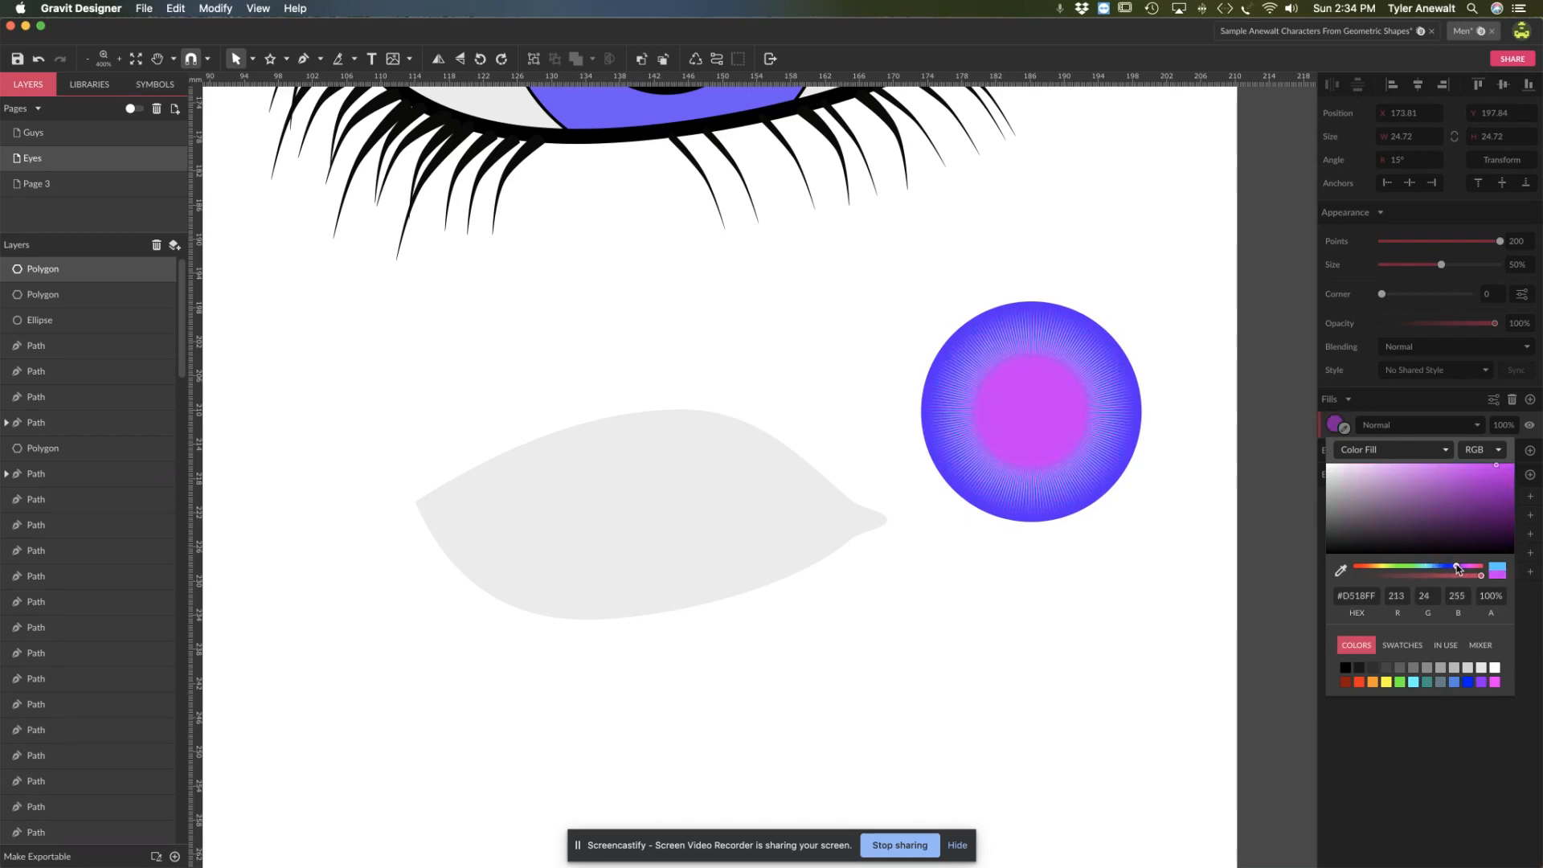
pyautogui.click(1046, 425)
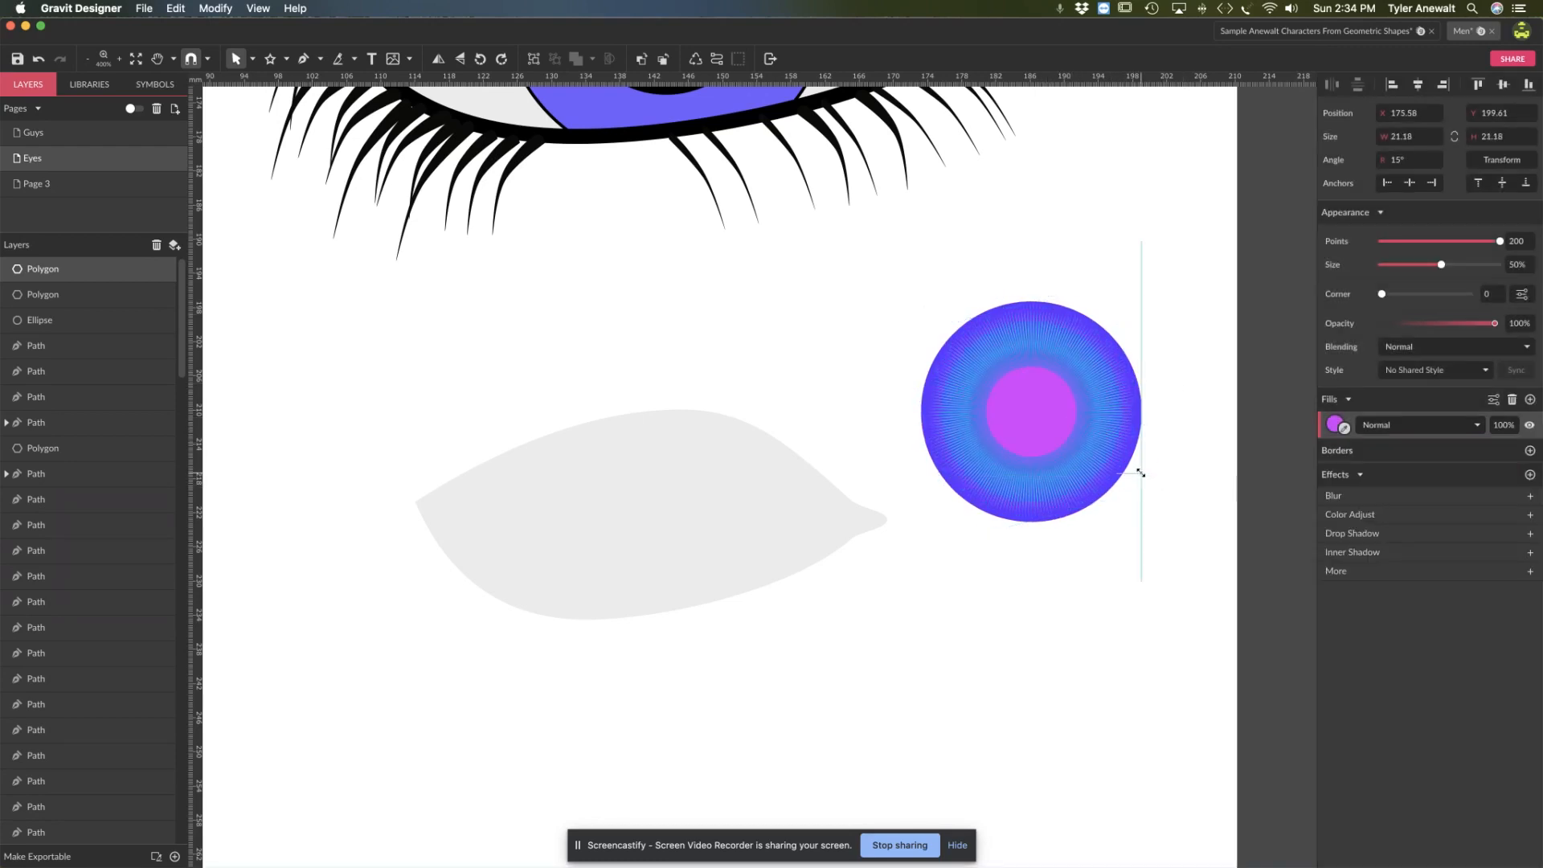
pyautogui.click(1179, 299)
# Step: Draw a pupil circle about 5.45 mm wide in the center of the iris
pyautogui.press('z')
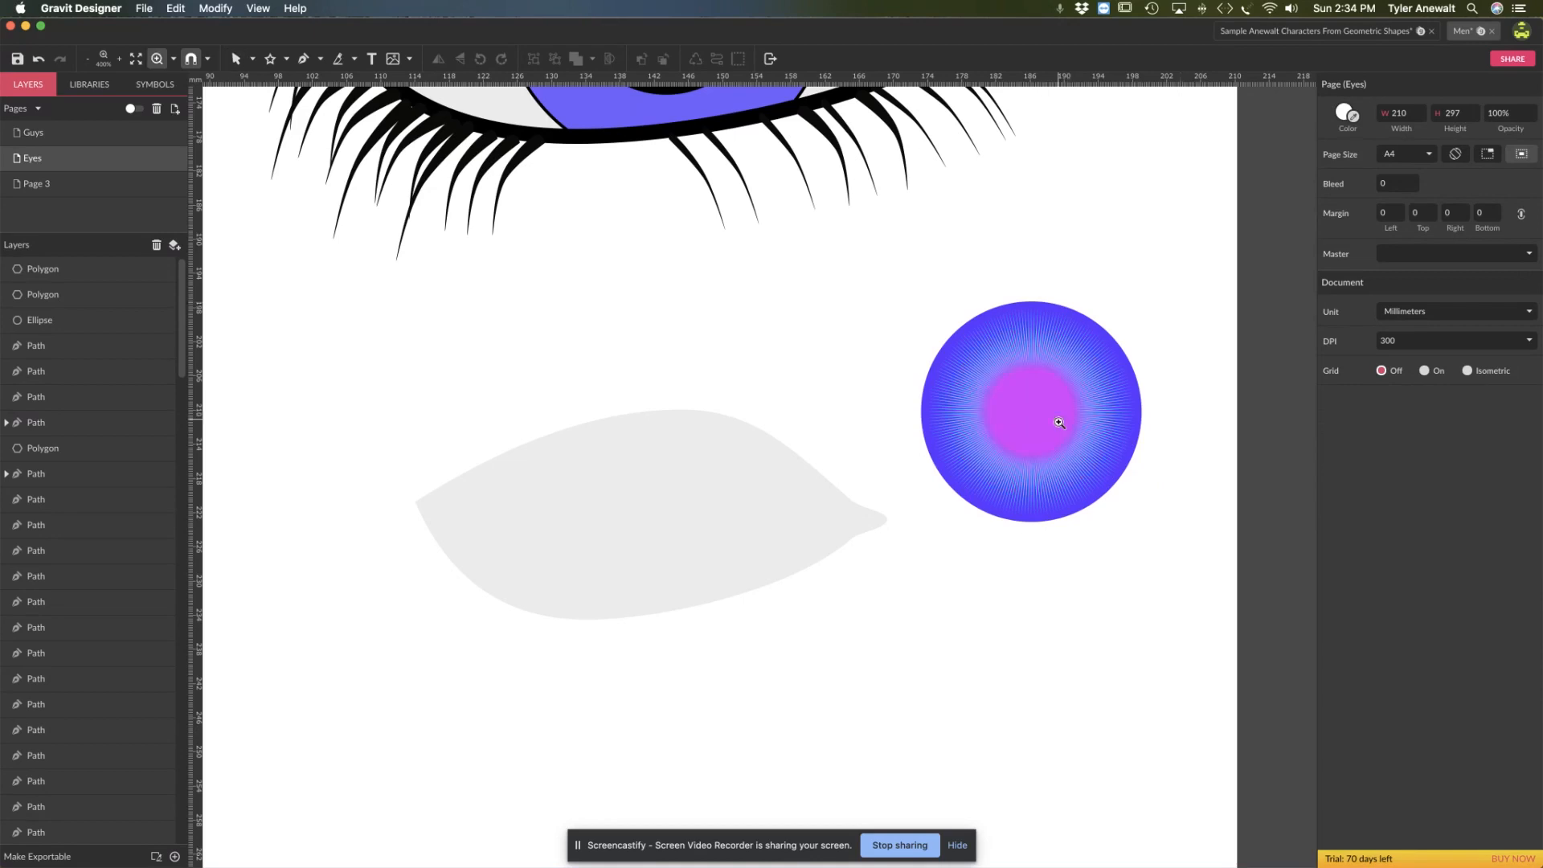
pyautogui.click(1052, 421)
pyautogui.press('v')
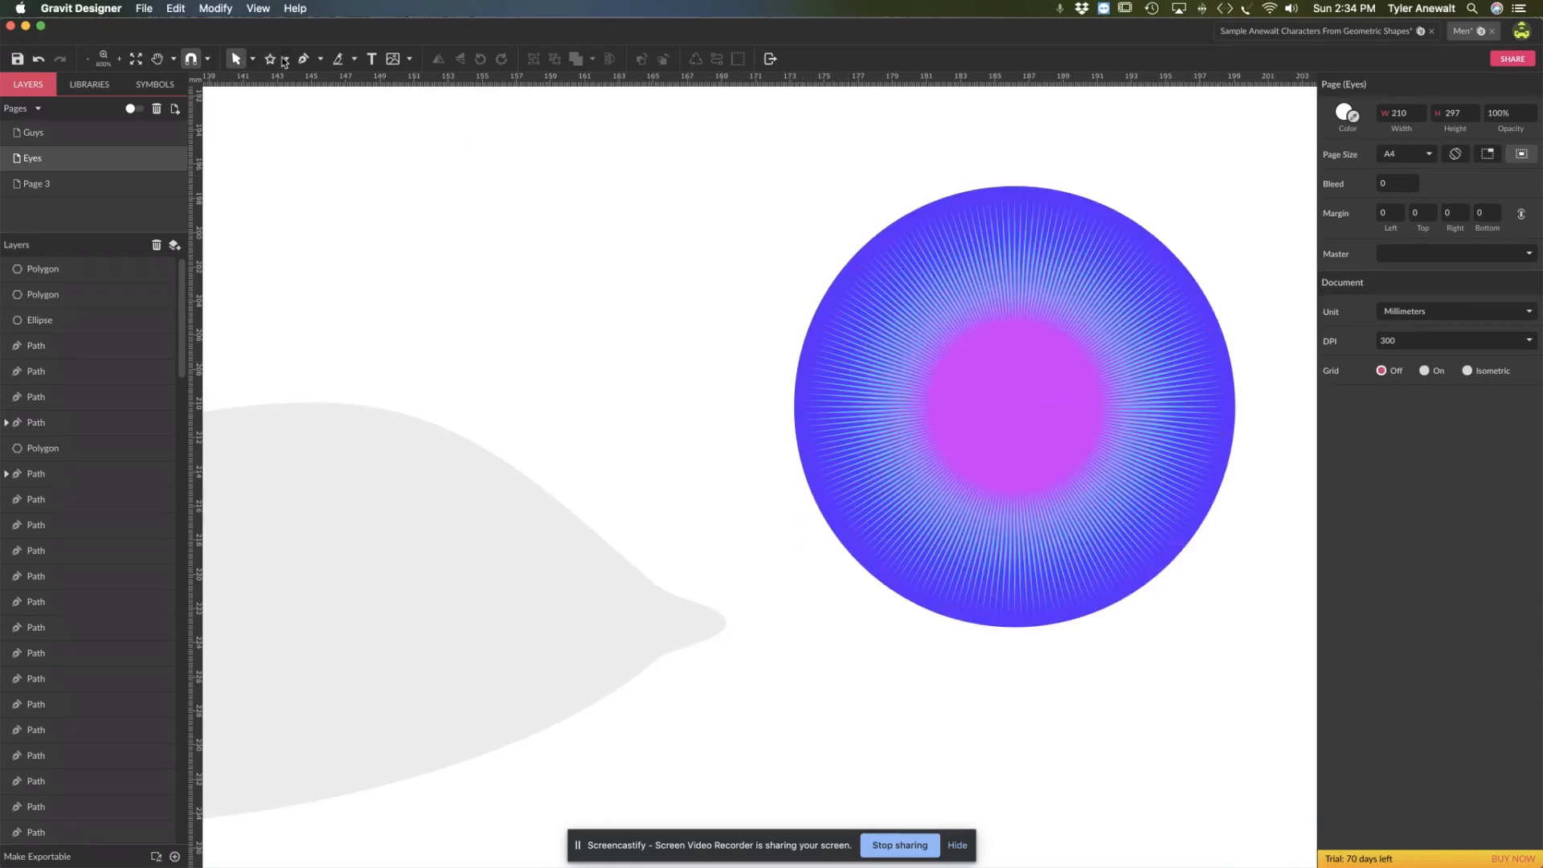
pyautogui.click(284, 60)
pyautogui.click(349, 118)
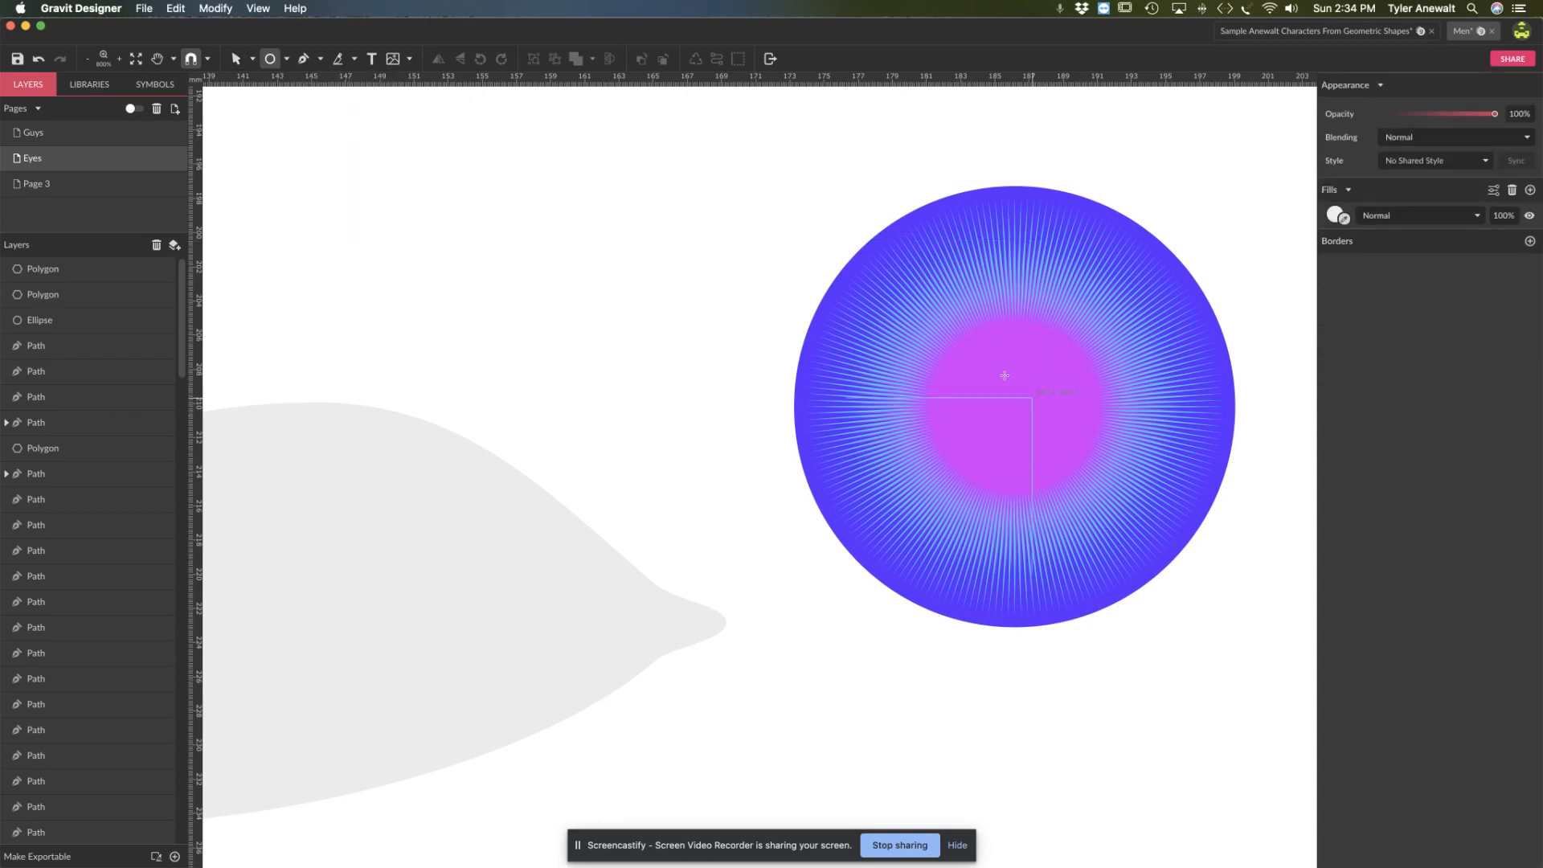
pyautogui.moveTo(994, 372)
pyautogui.mouseDown()
pyautogui.moveTo(1085, 465)
pyautogui.moveTo(1010, 418)
pyautogui.mouseUp()
pyautogui.press('v')
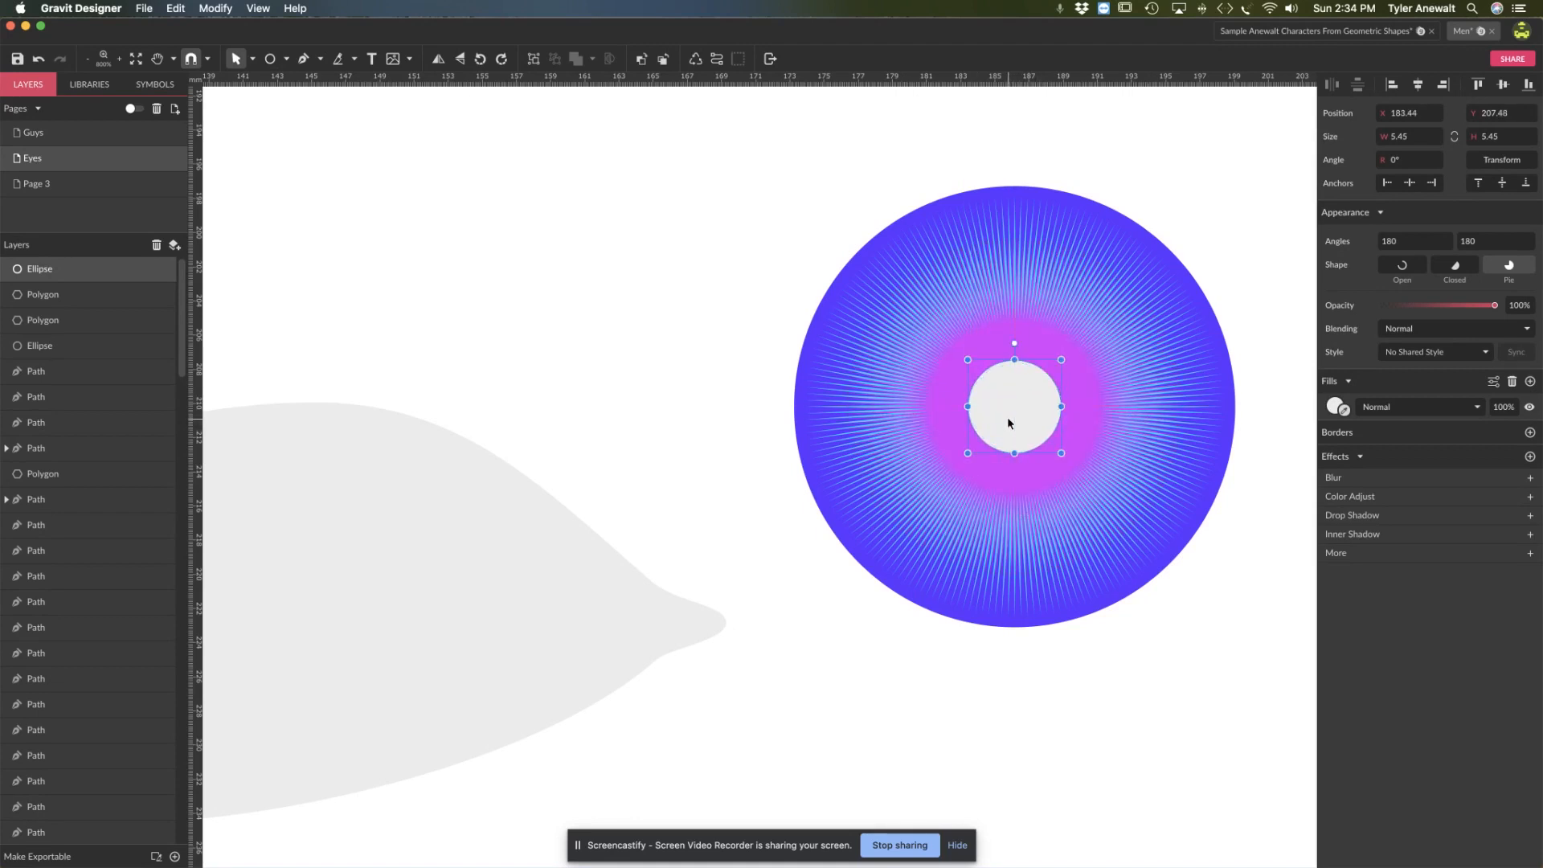
# Step: Fill the pupil circle with black
pyautogui.click(1336, 407)
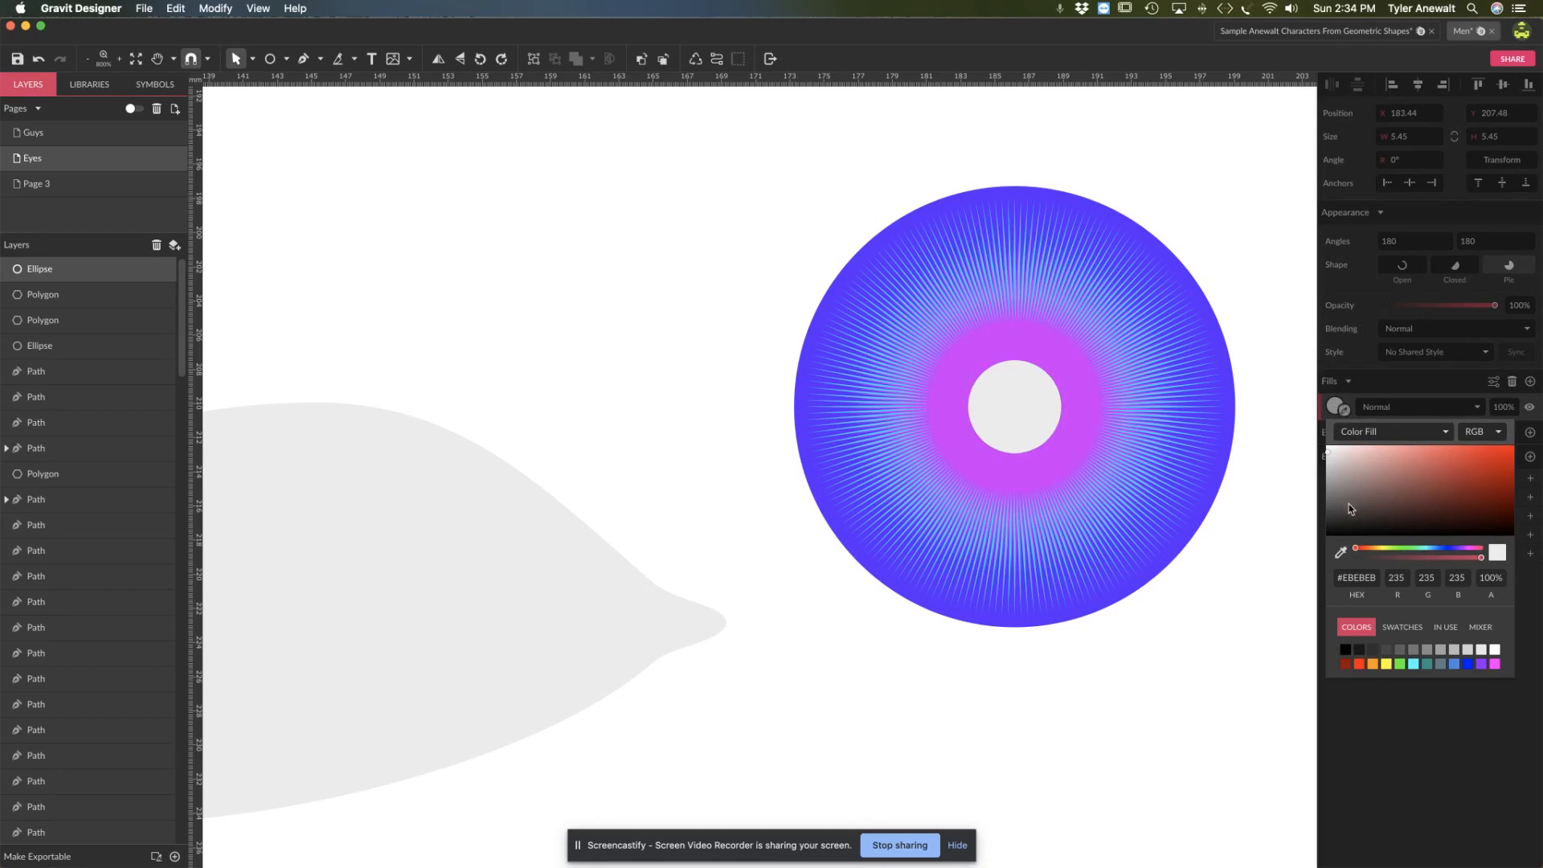
pyautogui.moveTo(1350, 508); pyautogui.dragTo(1305, 559)
pyautogui.click(1271, 600)
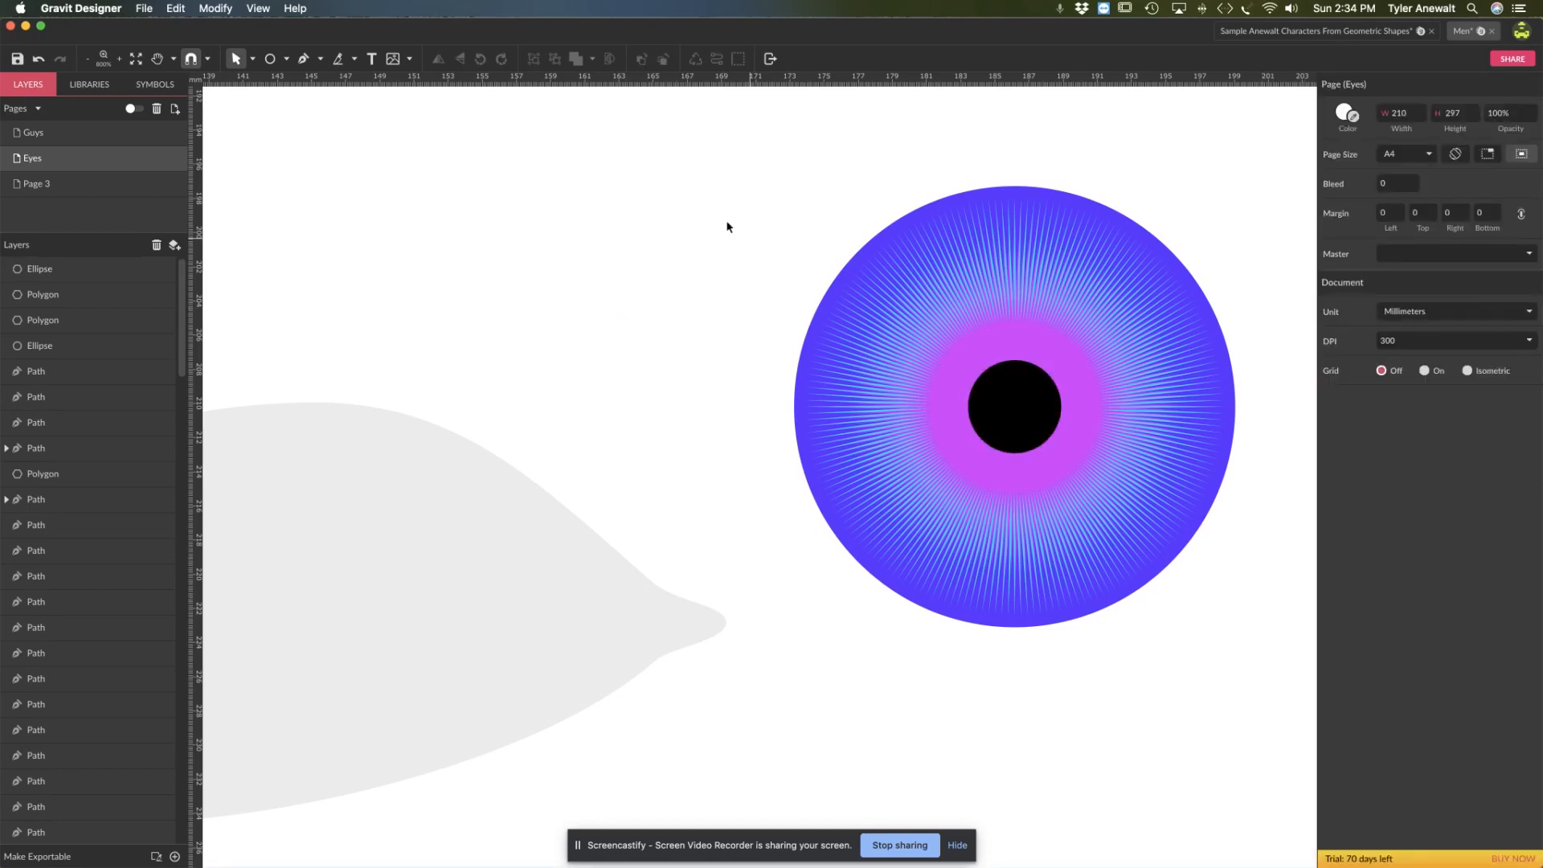
# Step: Group the iris circles and stars and move the group onto the middle of the gray eye shape
pyautogui.moveTo(712, 208); pyautogui.dragTo(1160, 585)
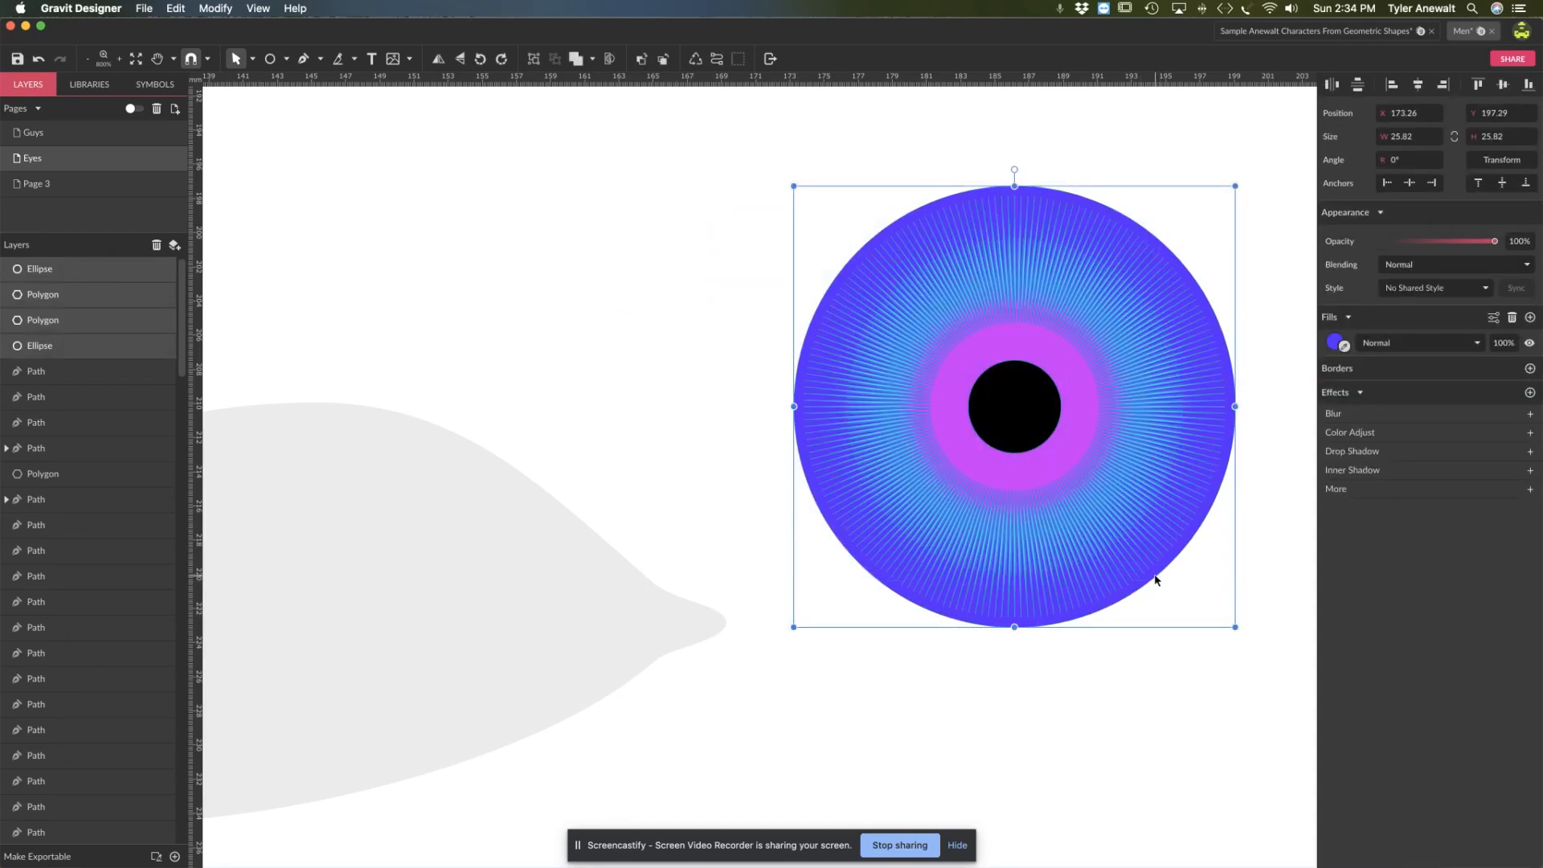
pyautogui.press('super+g')
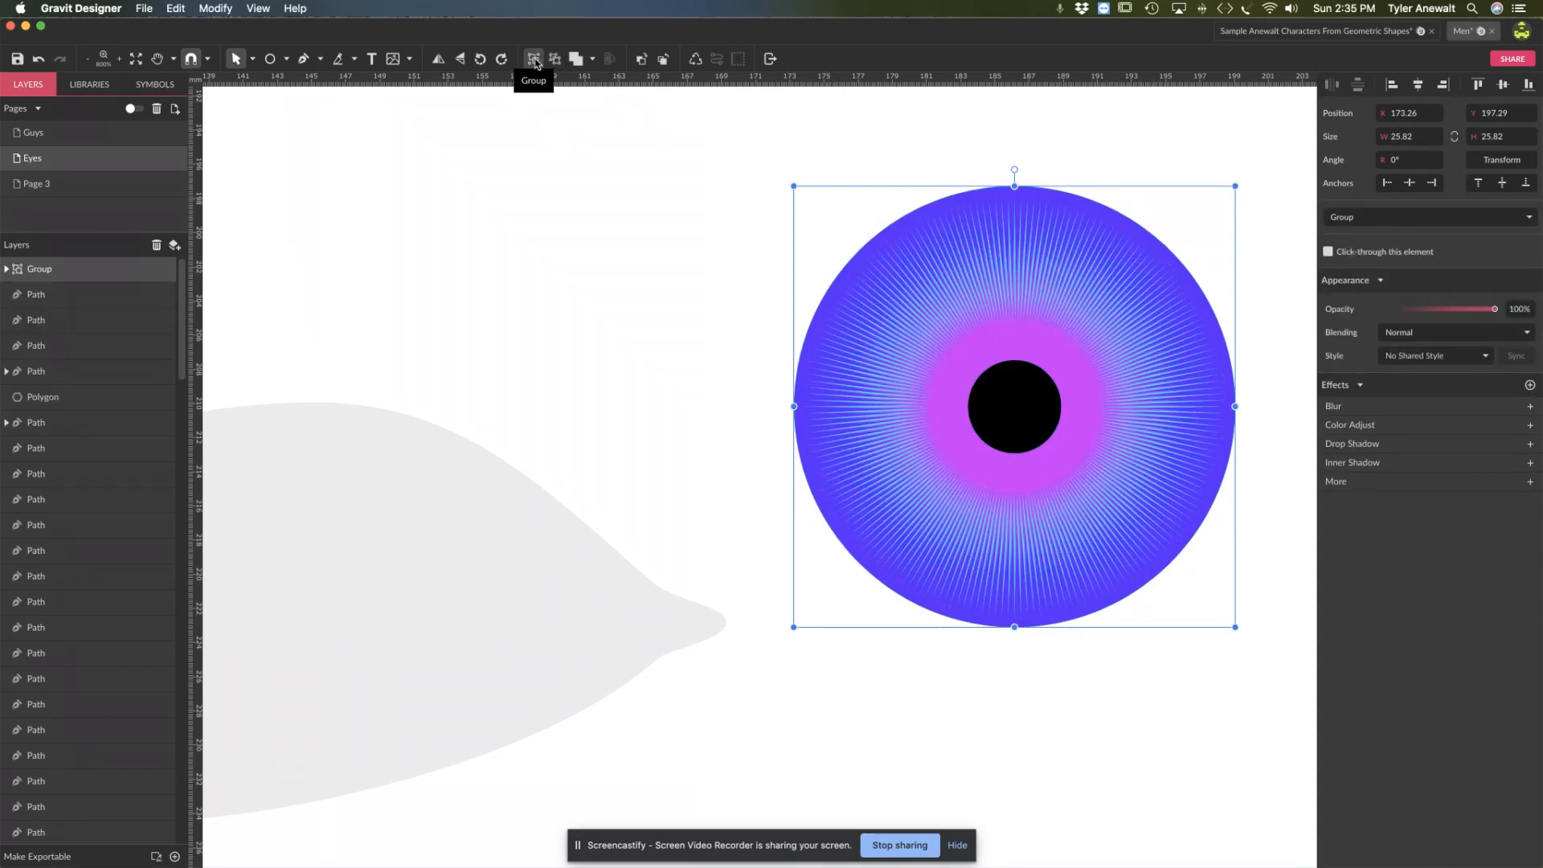
pyautogui.press('h')
pyautogui.moveTo(720, 447); pyautogui.dragTo(885, 392)
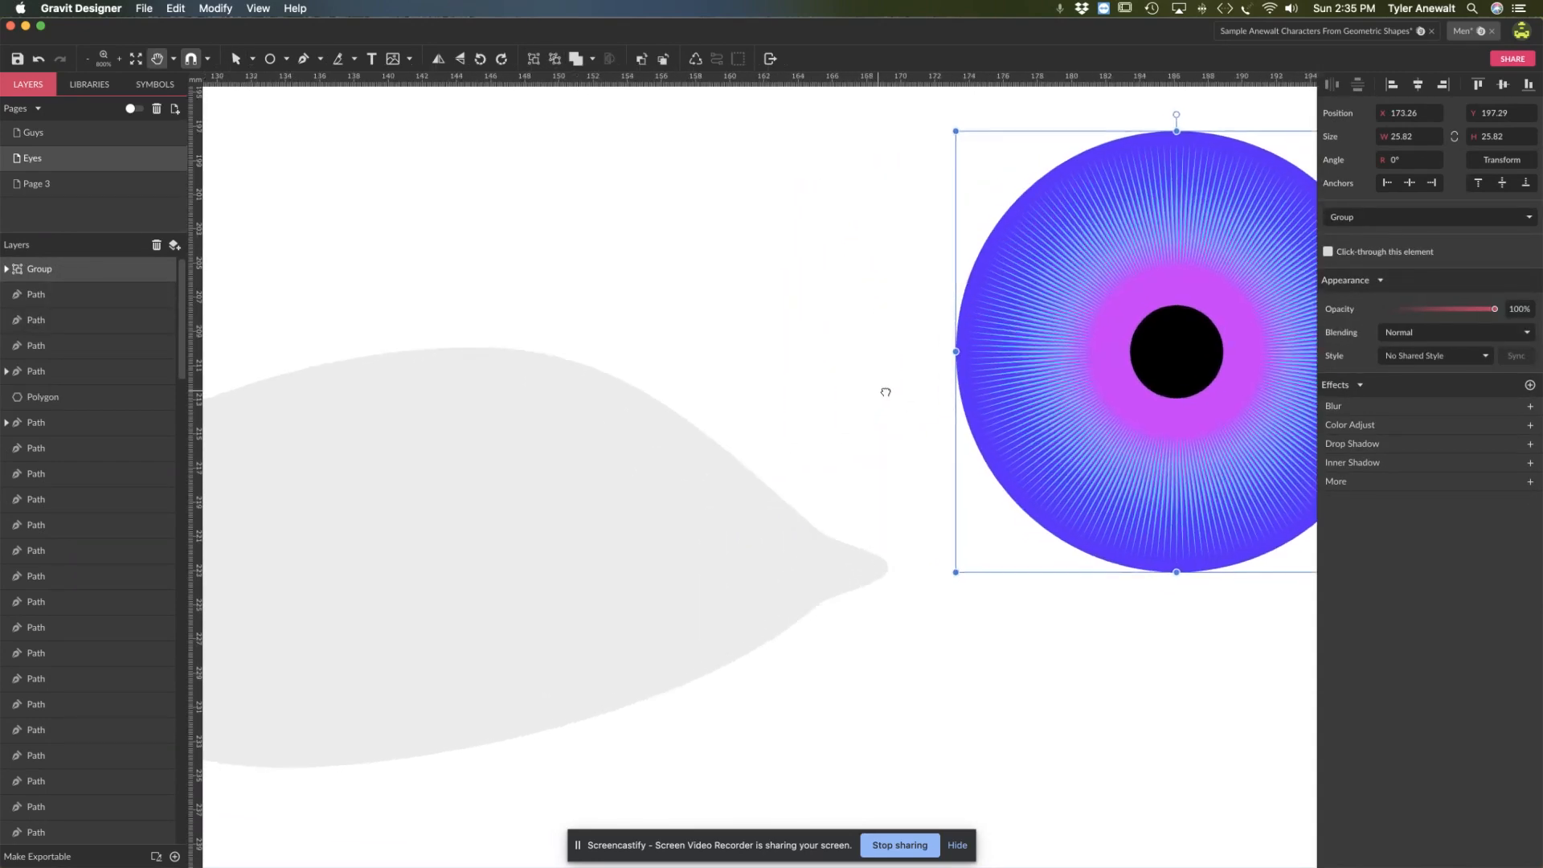
pyautogui.press('v')
pyautogui.moveTo(1146, 345); pyautogui.dragTo(490, 545)
pyautogui.press('h')
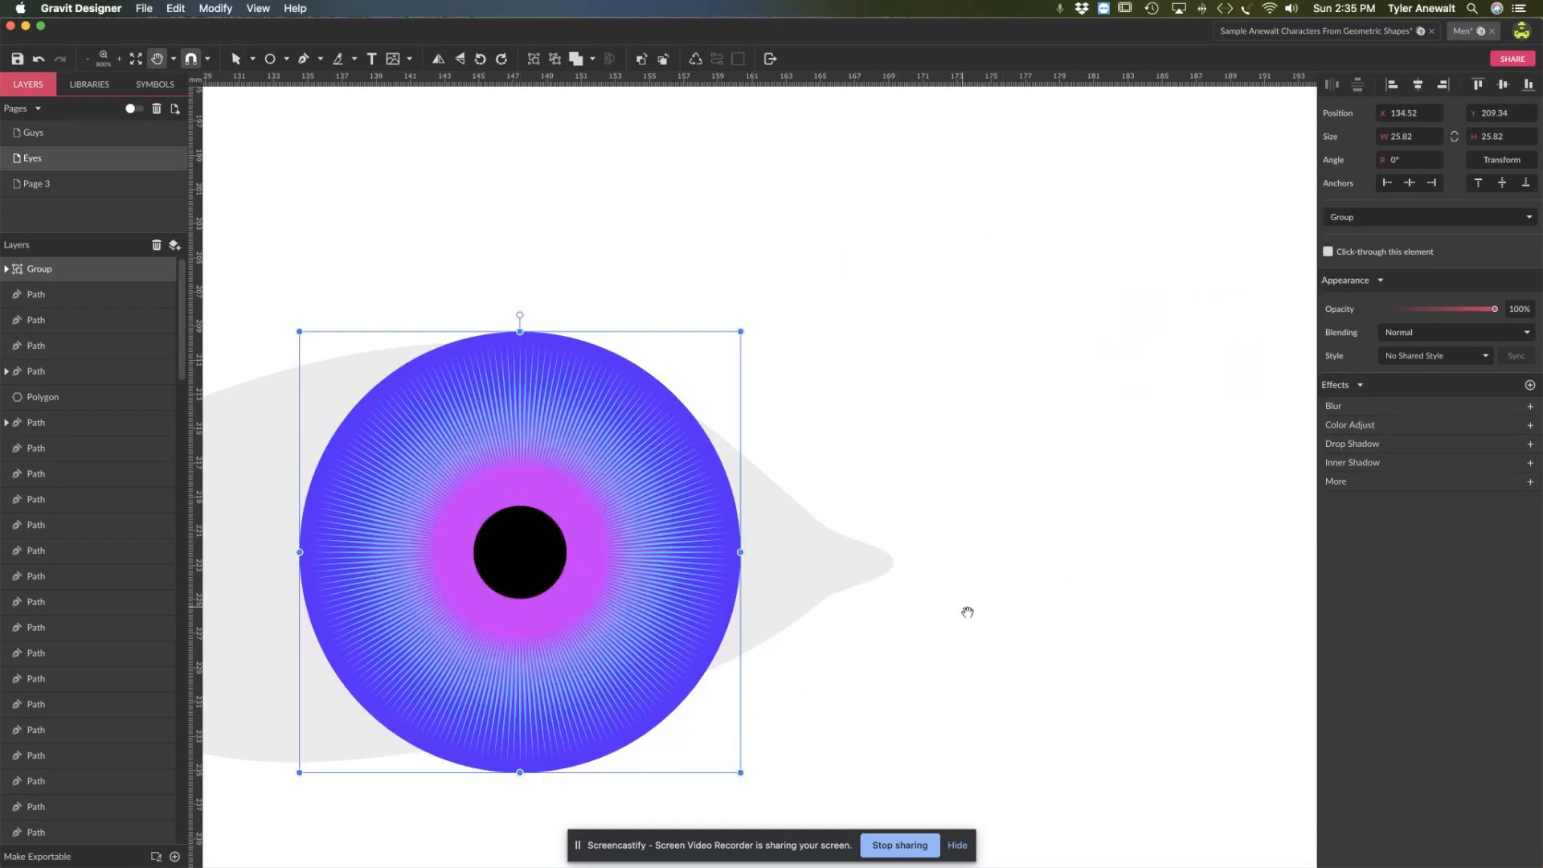
pyautogui.moveTo(967, 612); pyautogui.dragTo(1167, 529)
pyautogui.press('v')
pyautogui.moveTo(716, 485); pyautogui.dragTo(606, 471)
pyautogui.click(1058, 286)
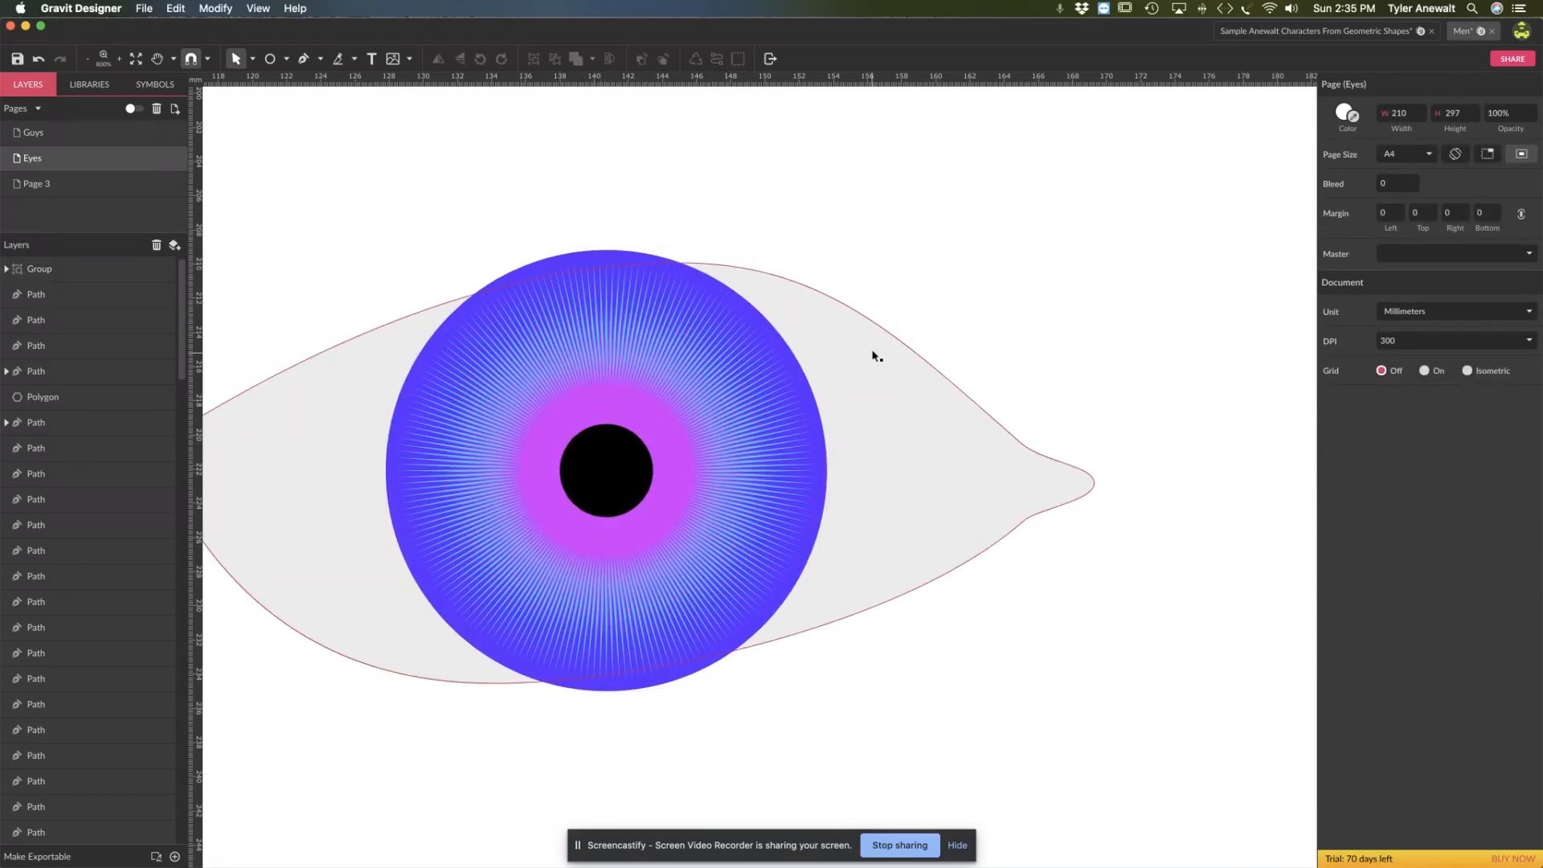
# Step: Clip the iris group inside the gray eye shape
pyautogui.moveTo(986, 249); pyautogui.dragTo(620, 533)
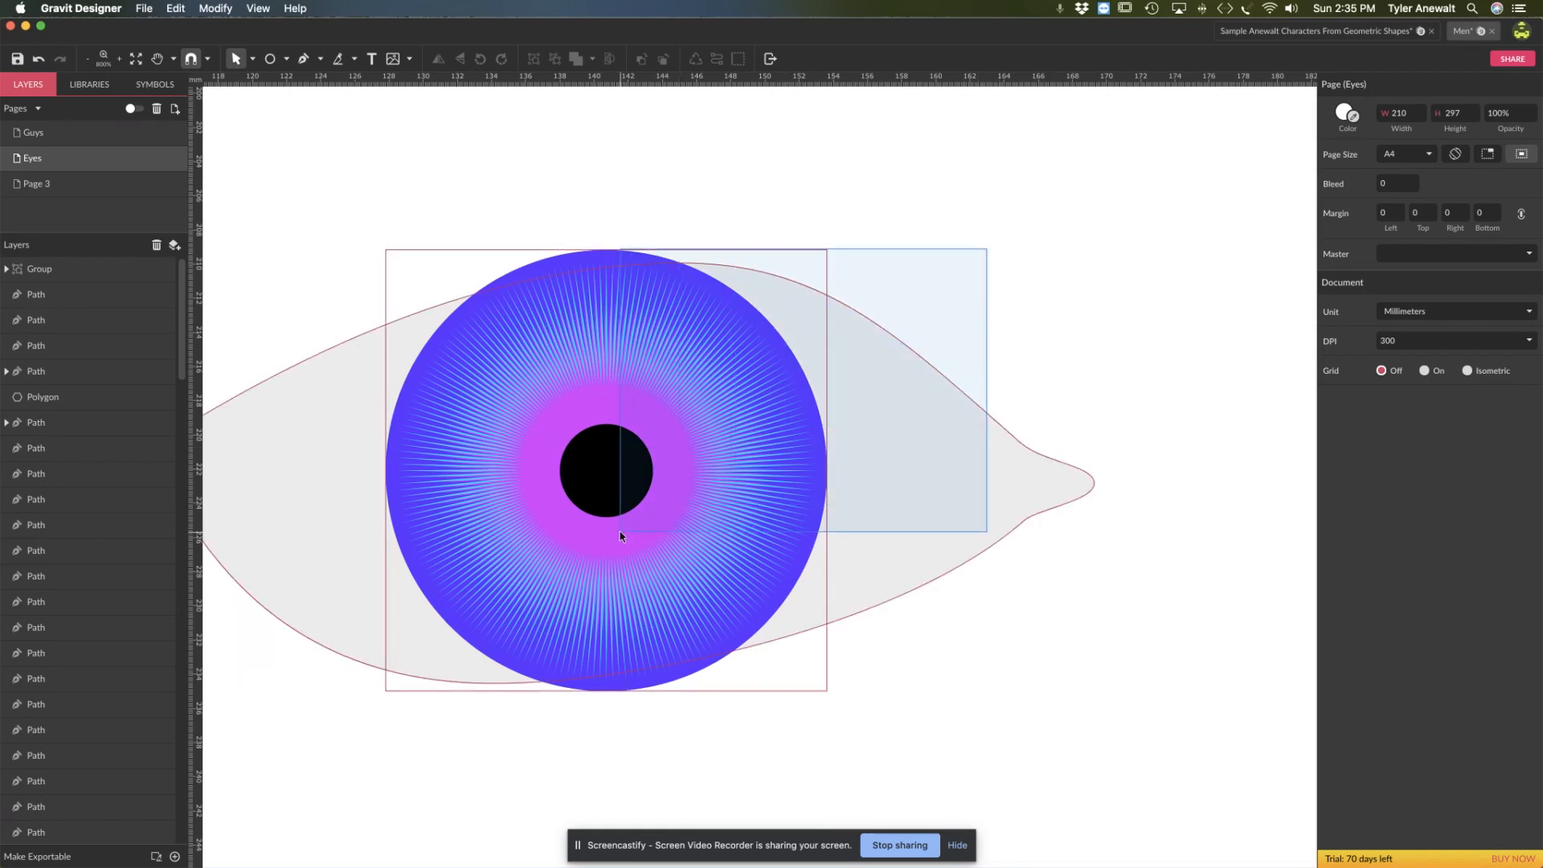
pyautogui.moveTo(619, 533); pyautogui.dragTo(621, 535)
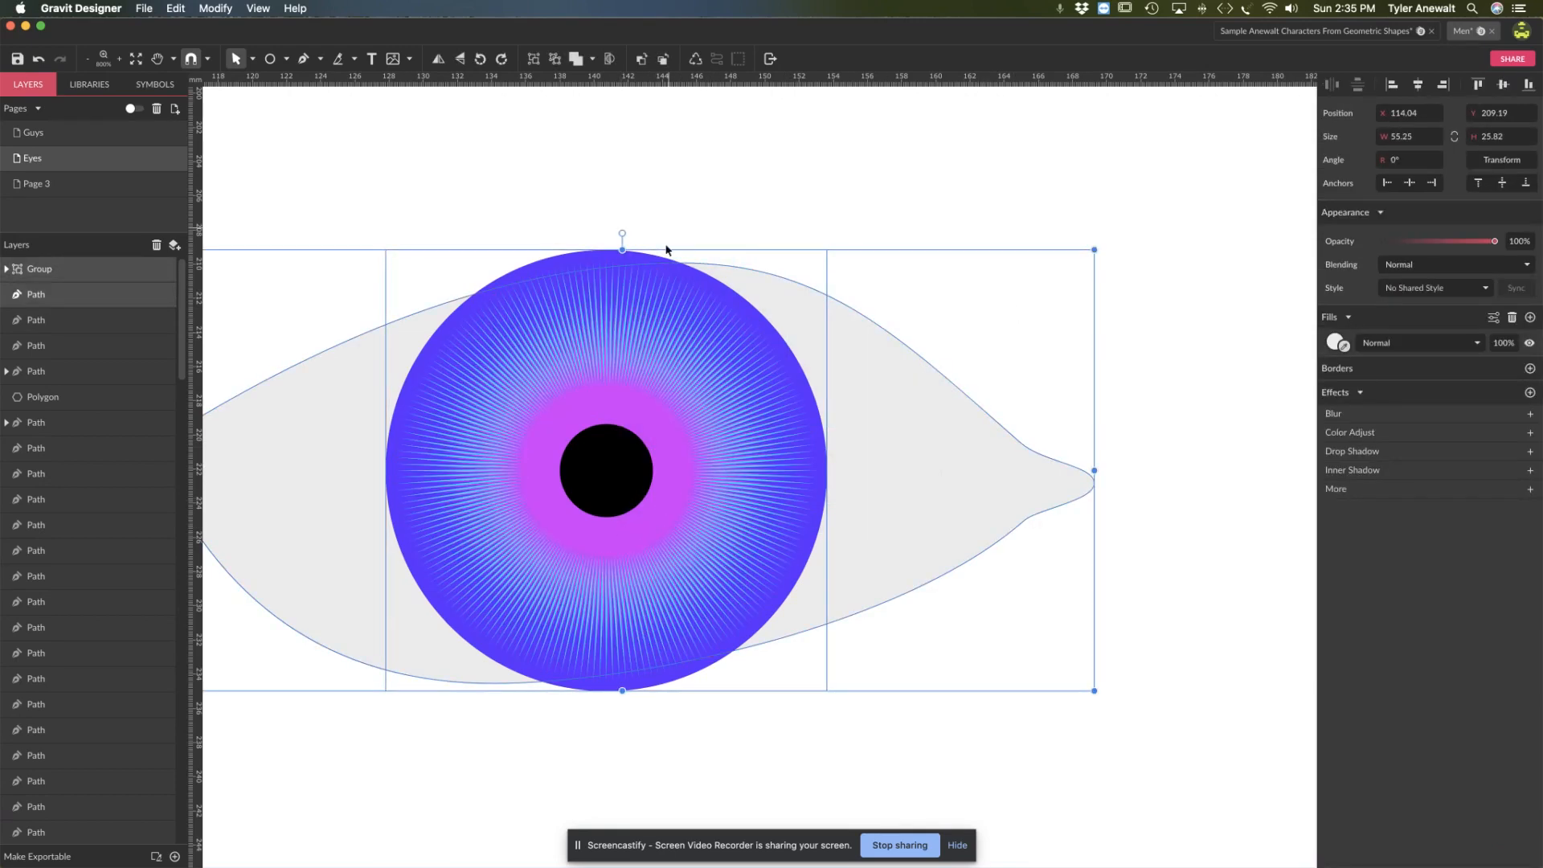
pyautogui.press('z')
pyautogui.keyDown('alt'); pyautogui.click(571, 447); pyautogui.keyUp('alt')
pyautogui.press('h')
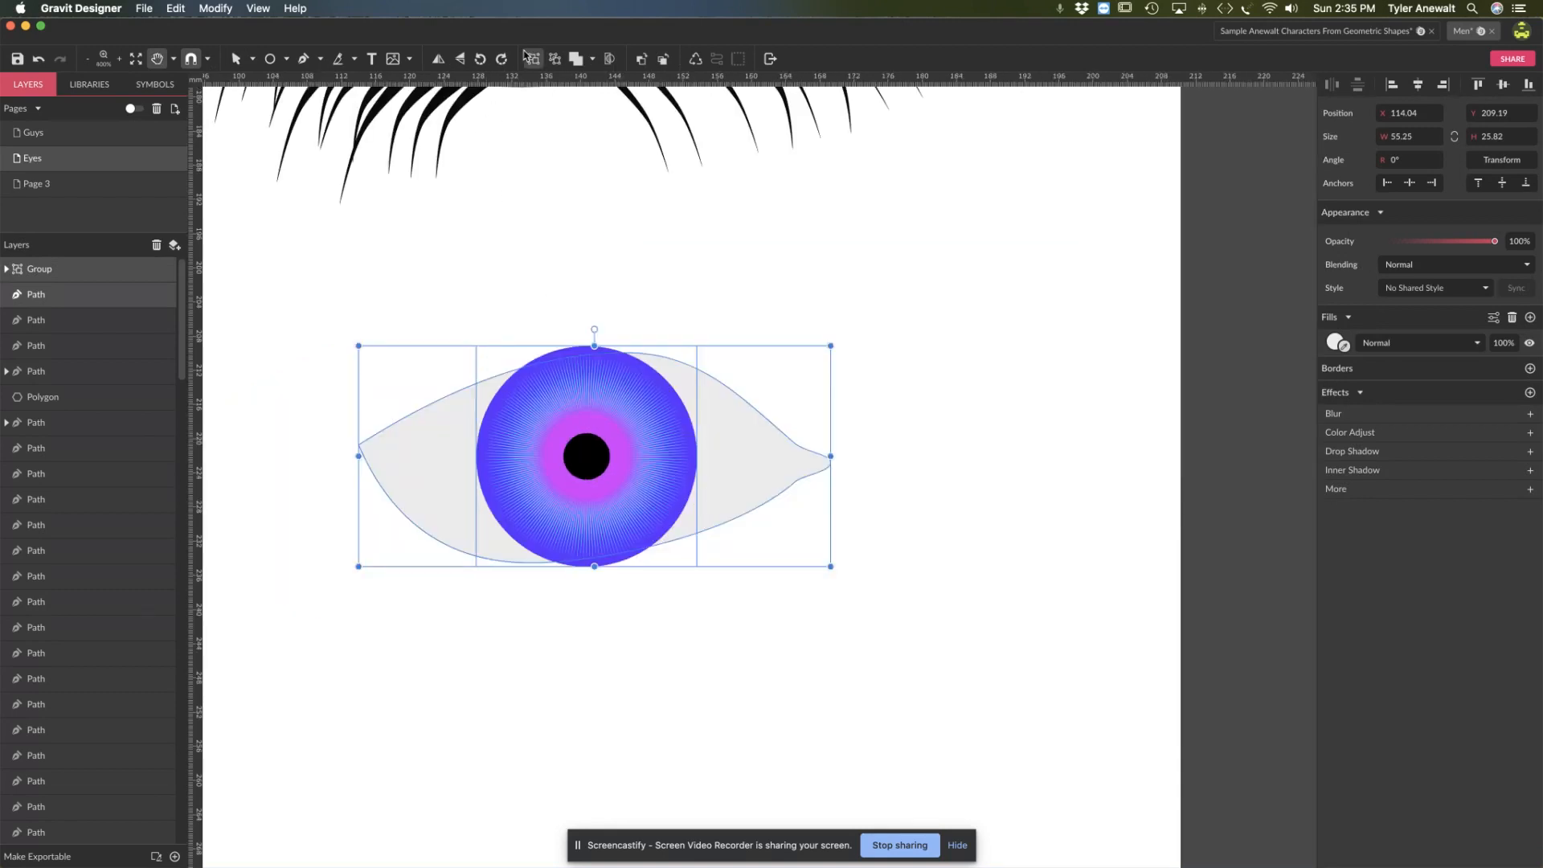
pyautogui.click(610, 60)
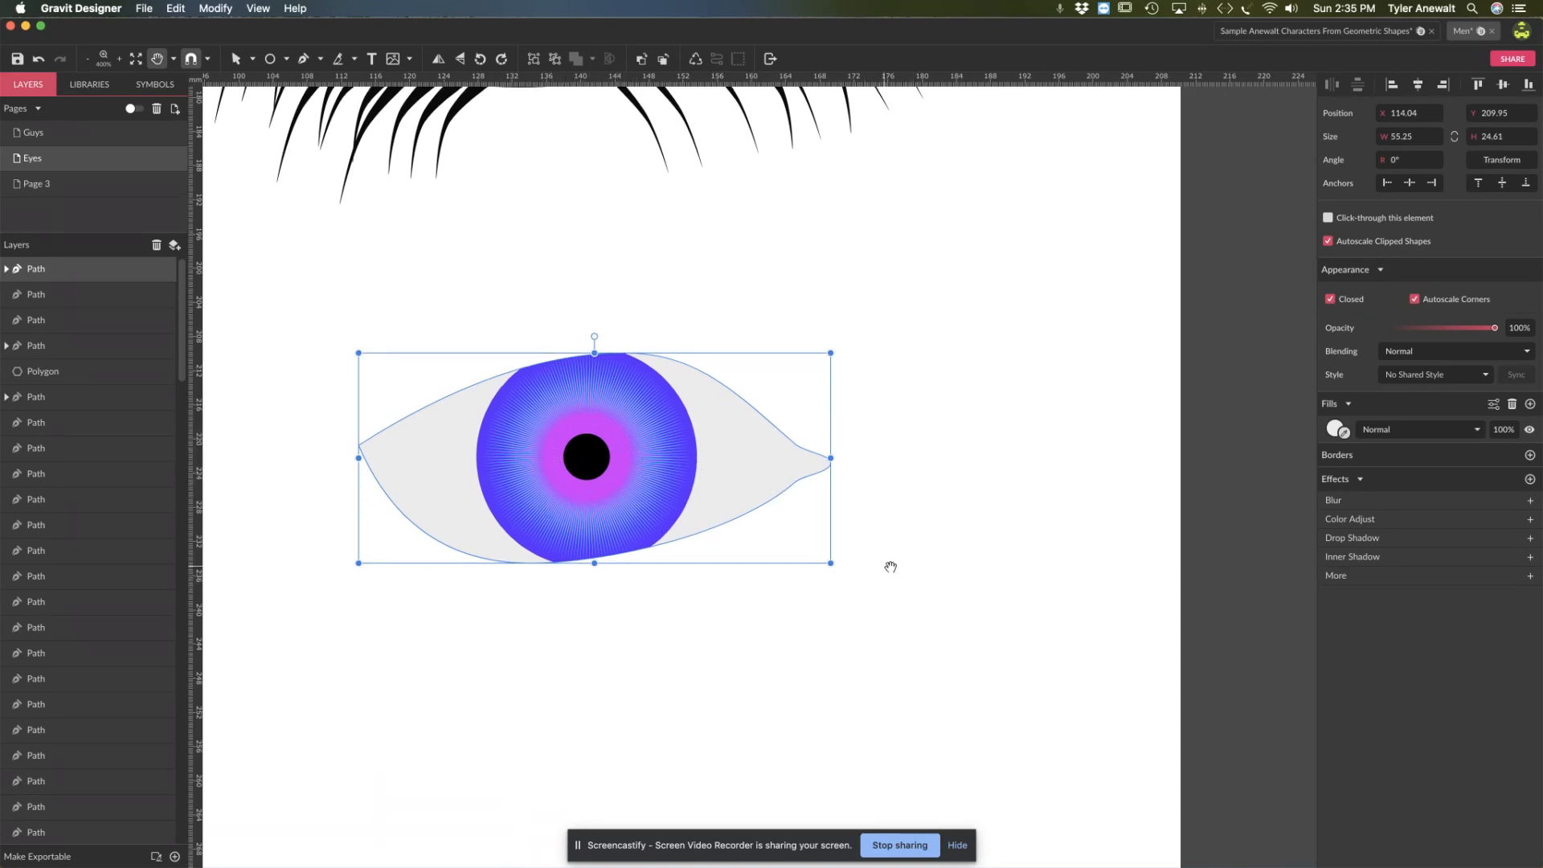
# Step: Draw a circle about 23 mm wide beside the eye and overlap it with a slightly offset duplicate
pyautogui.hscroll(-1, 932, 521)
pyautogui.press('v')
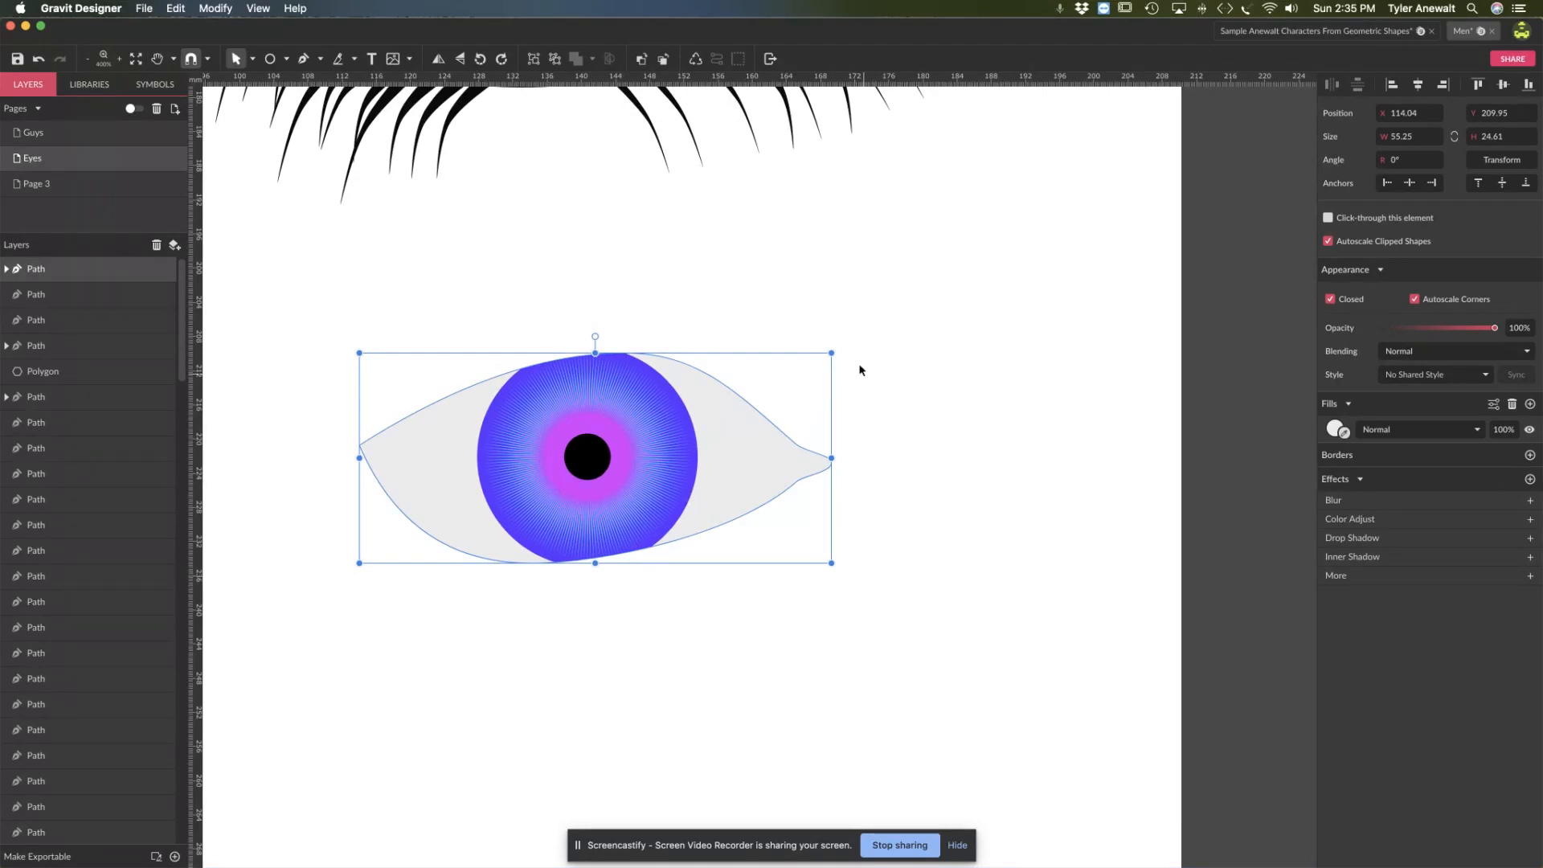
pyautogui.click(270, 58)
pyautogui.moveTo(918, 289); pyautogui.dragTo(1114, 485)
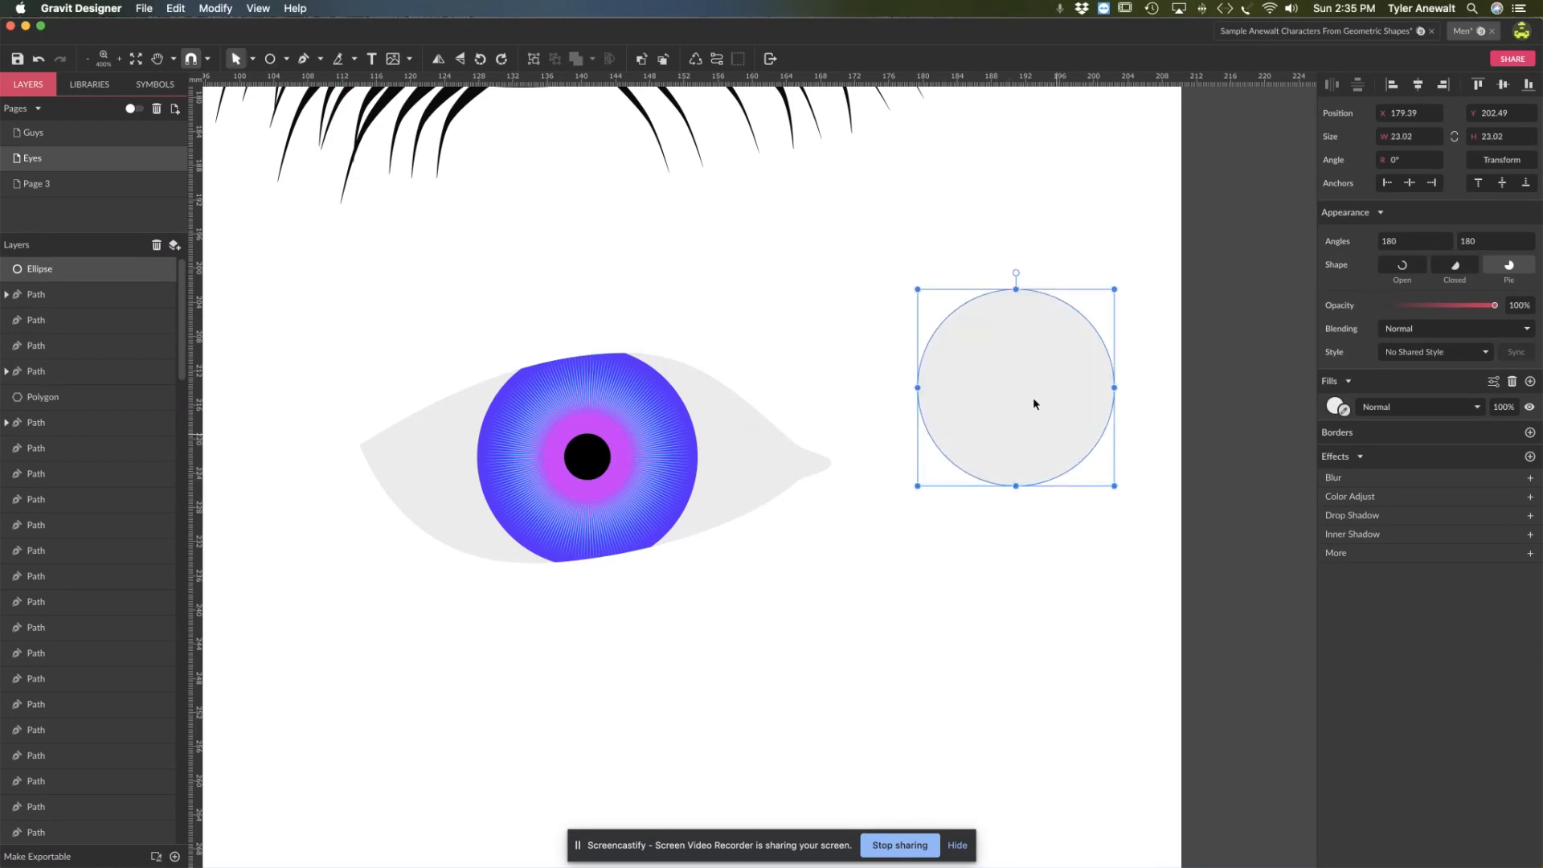
pyautogui.moveTo(1019, 394); pyautogui.dragTo(990, 341)
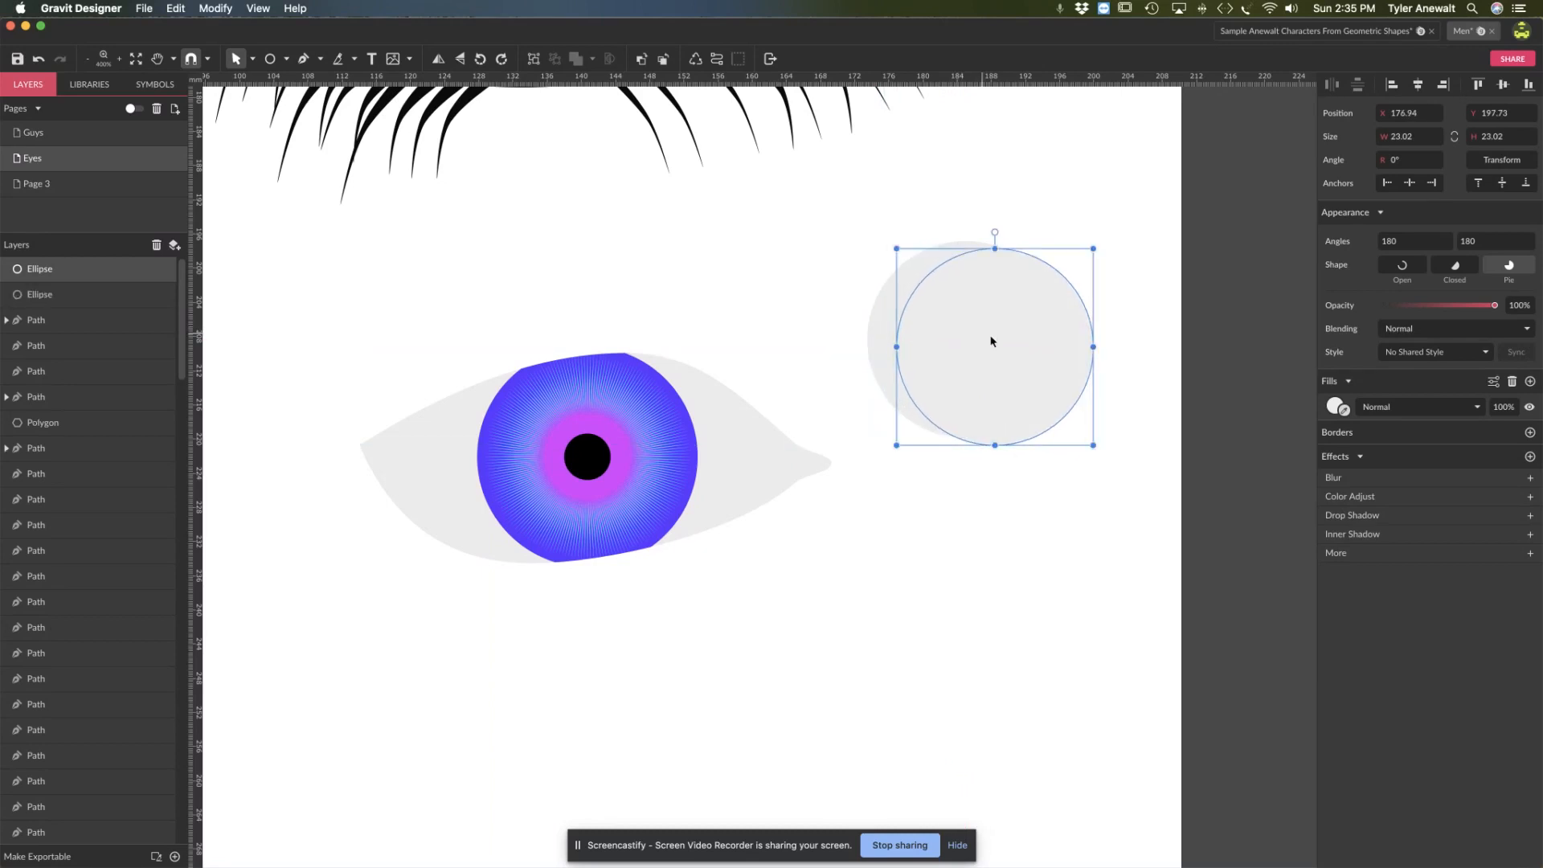
# Step: Subtract the front circle from the one behind it to form a crescent and move the crescent level with the eye
pyautogui.click(831, 268)
pyautogui.moveTo(825, 249); pyautogui.dragTo(1002, 388)
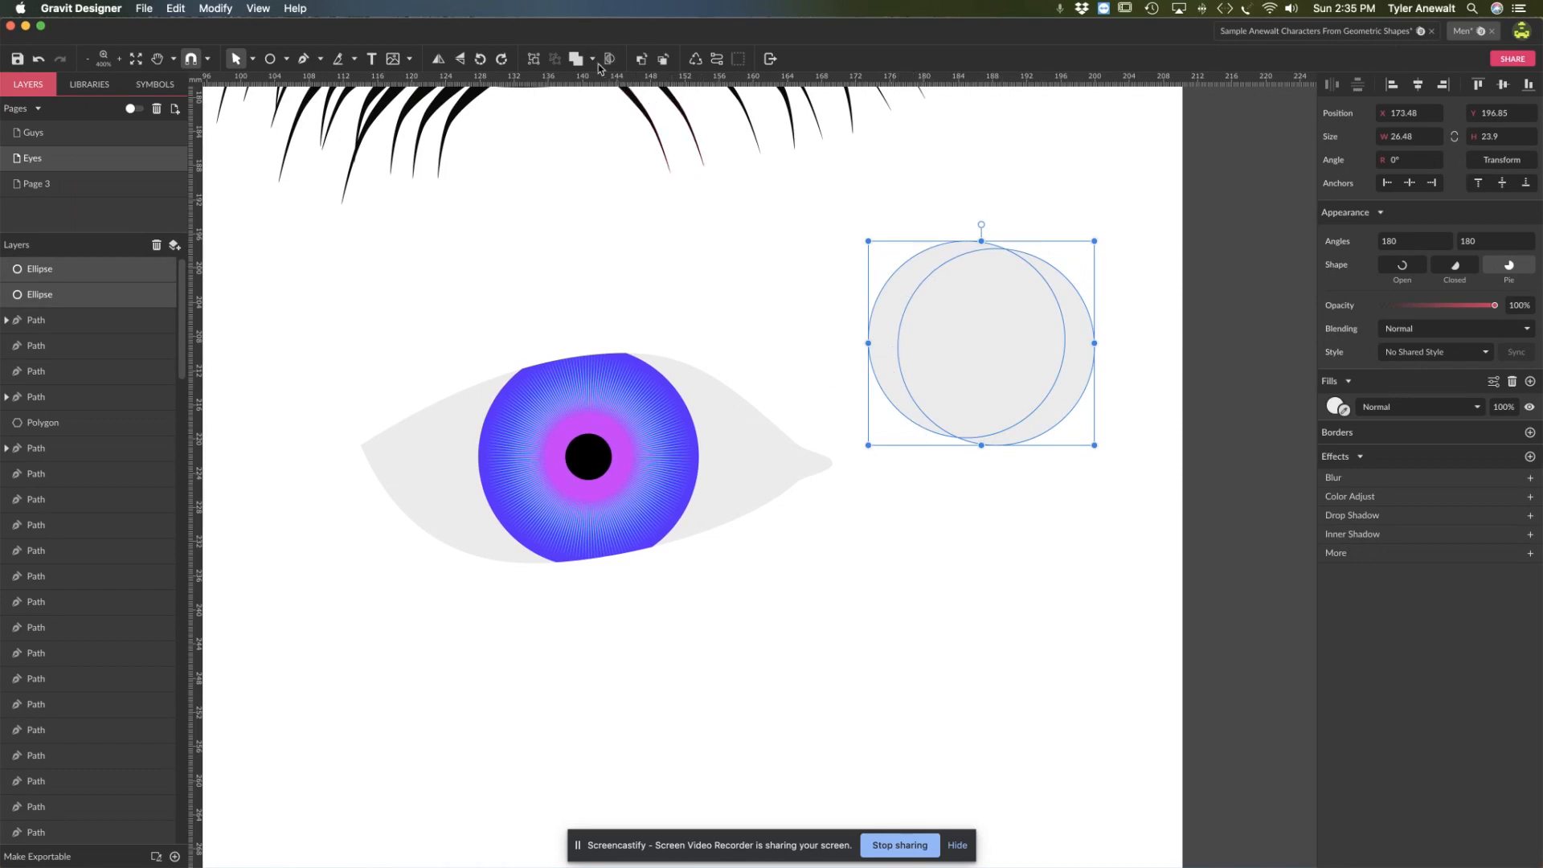
pyautogui.moveTo(927, 190); pyautogui.dragTo(993, 315)
pyautogui.click(592, 59)
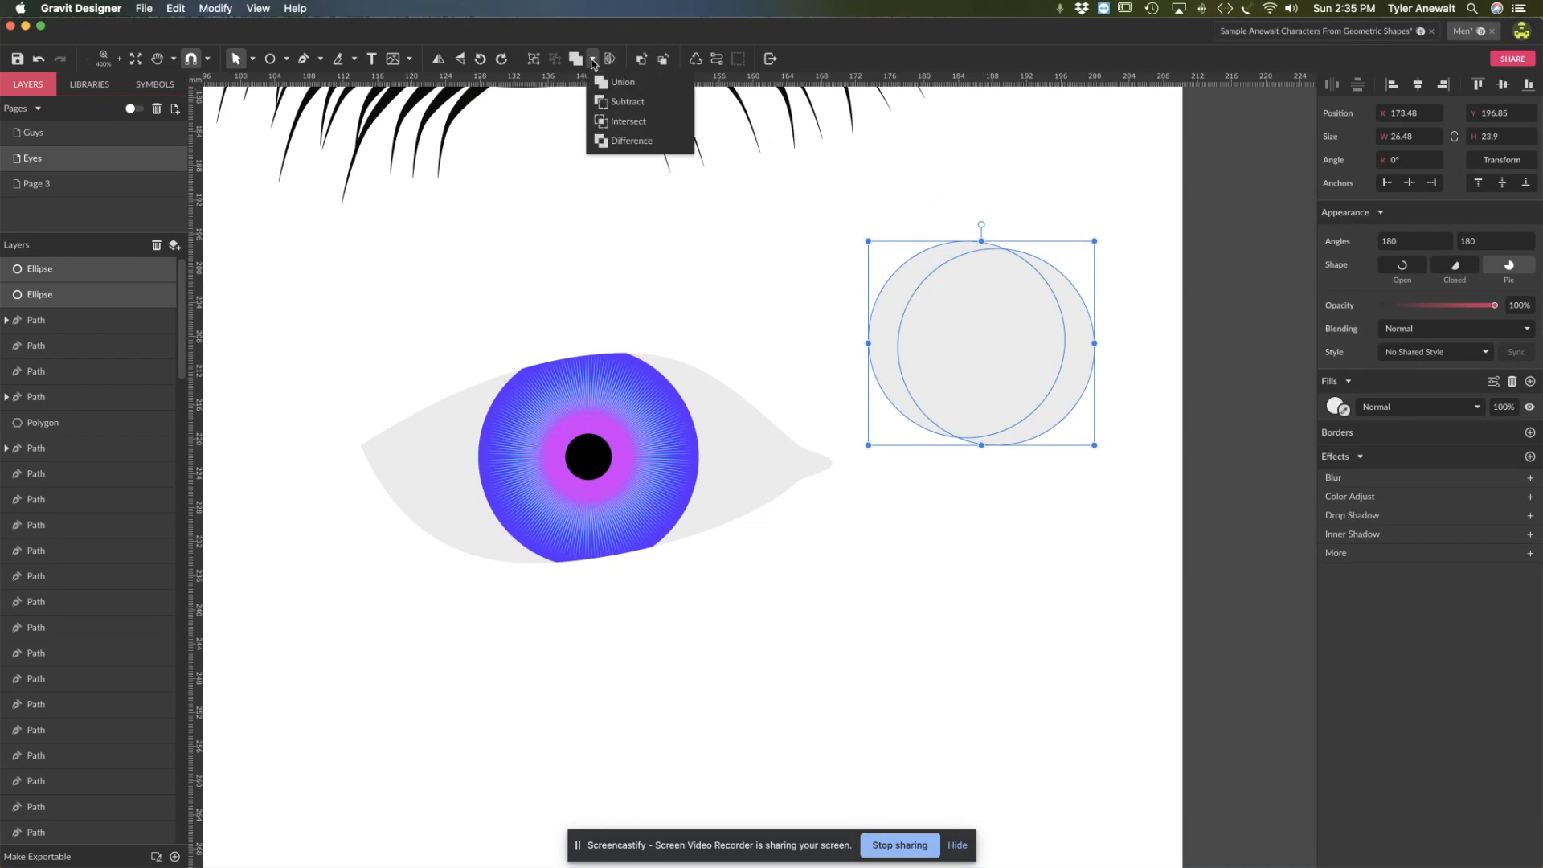
pyautogui.click(601, 102)
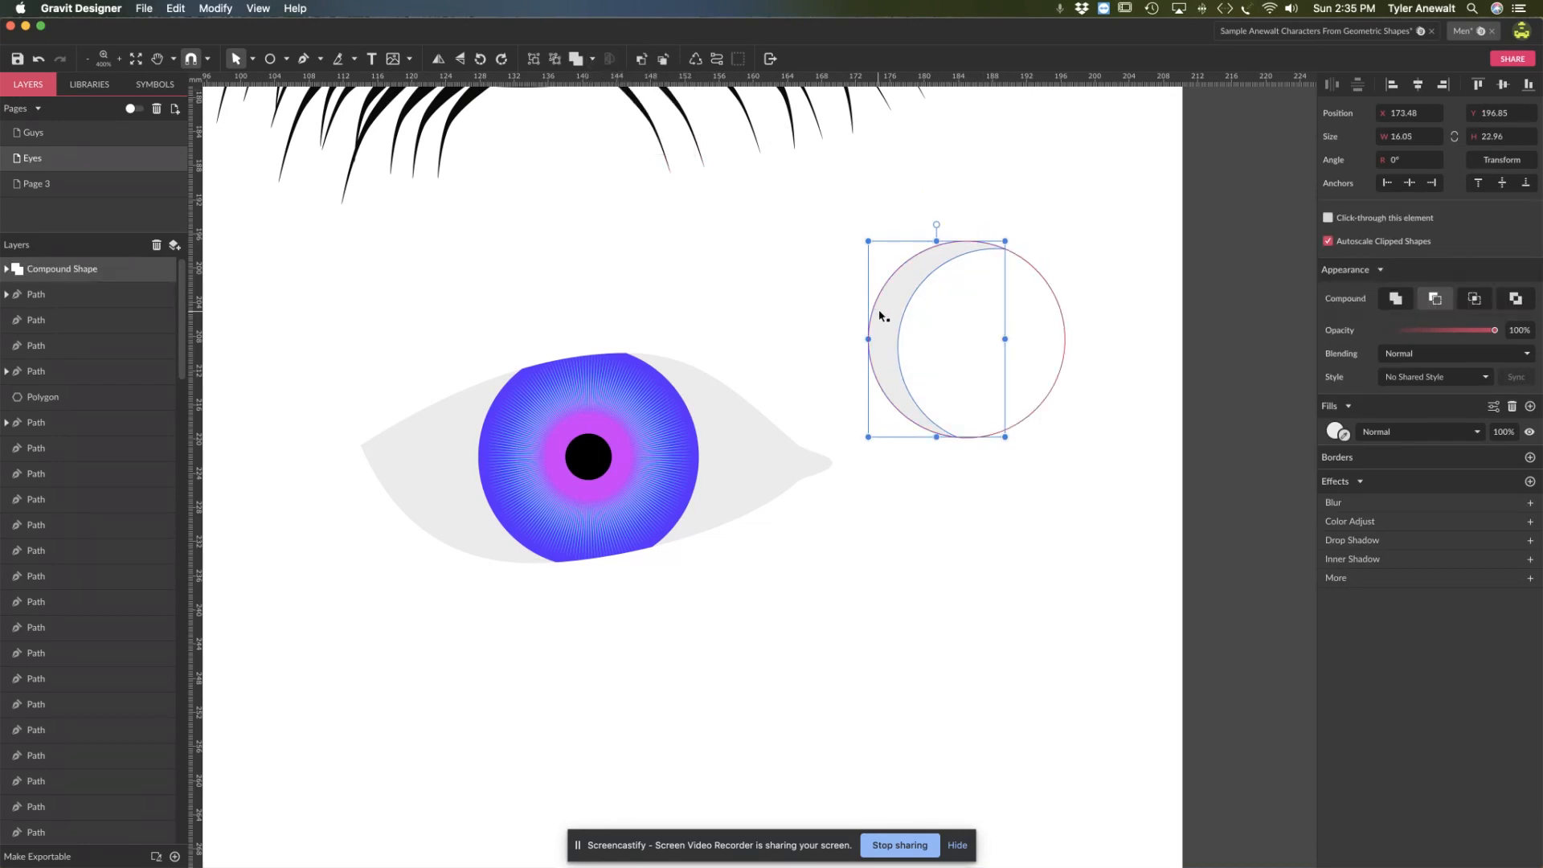
pyautogui.moveTo(879, 308); pyautogui.dragTo(901, 417)
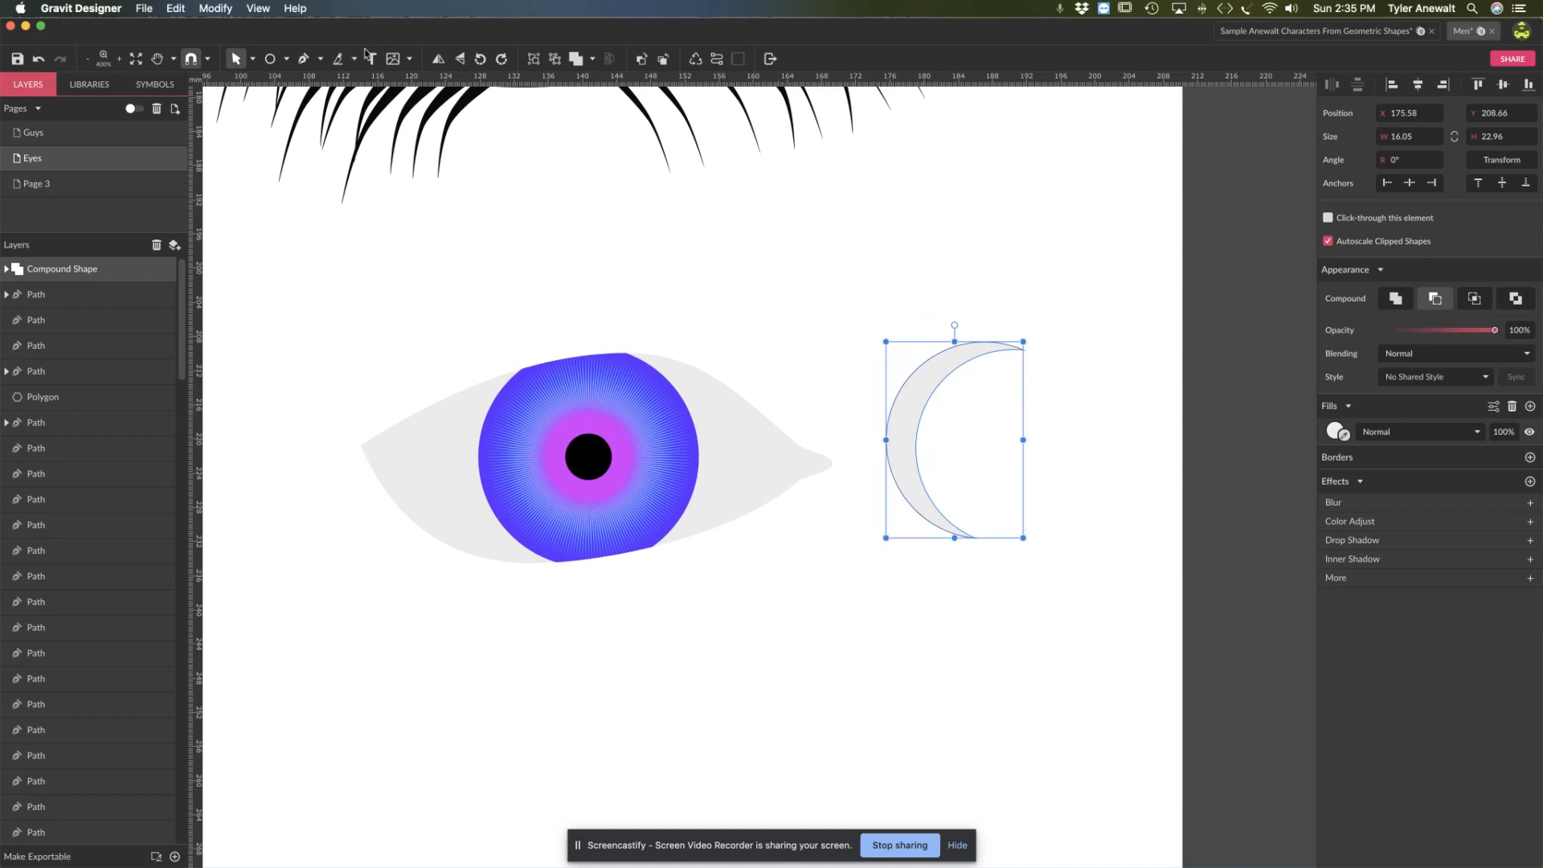
# Step: Cut the crescent into four pieces with three knife strokes across it
pyautogui.click(337, 59)
pyautogui.moveTo(870, 352); pyautogui.dragTo(1007, 415)
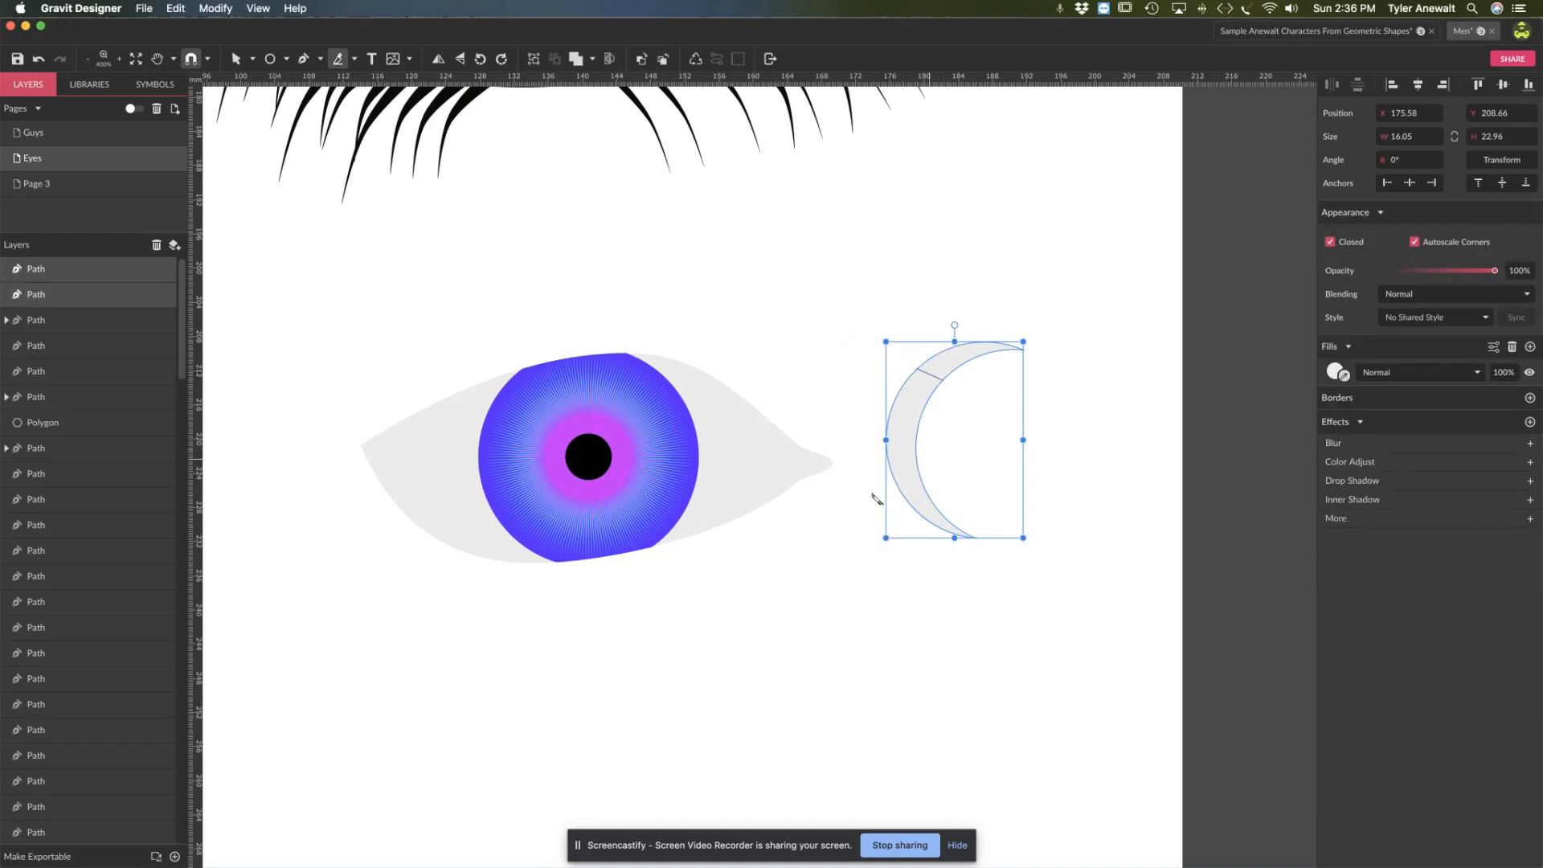
pyautogui.moveTo(859, 415); pyautogui.dragTo(989, 461)
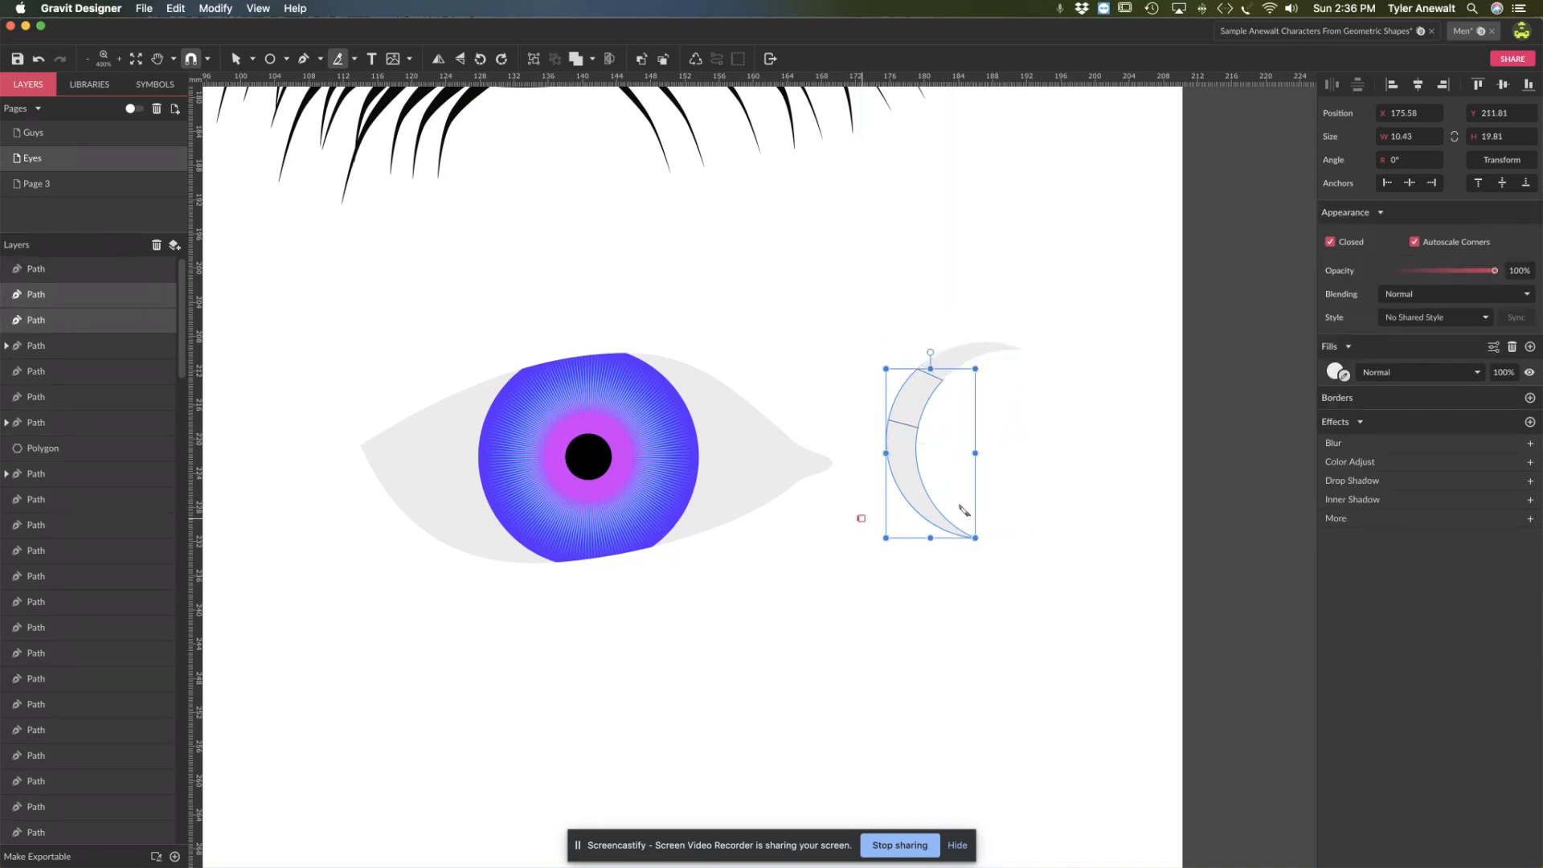
pyautogui.moveTo(858, 518); pyautogui.dragTo(999, 497)
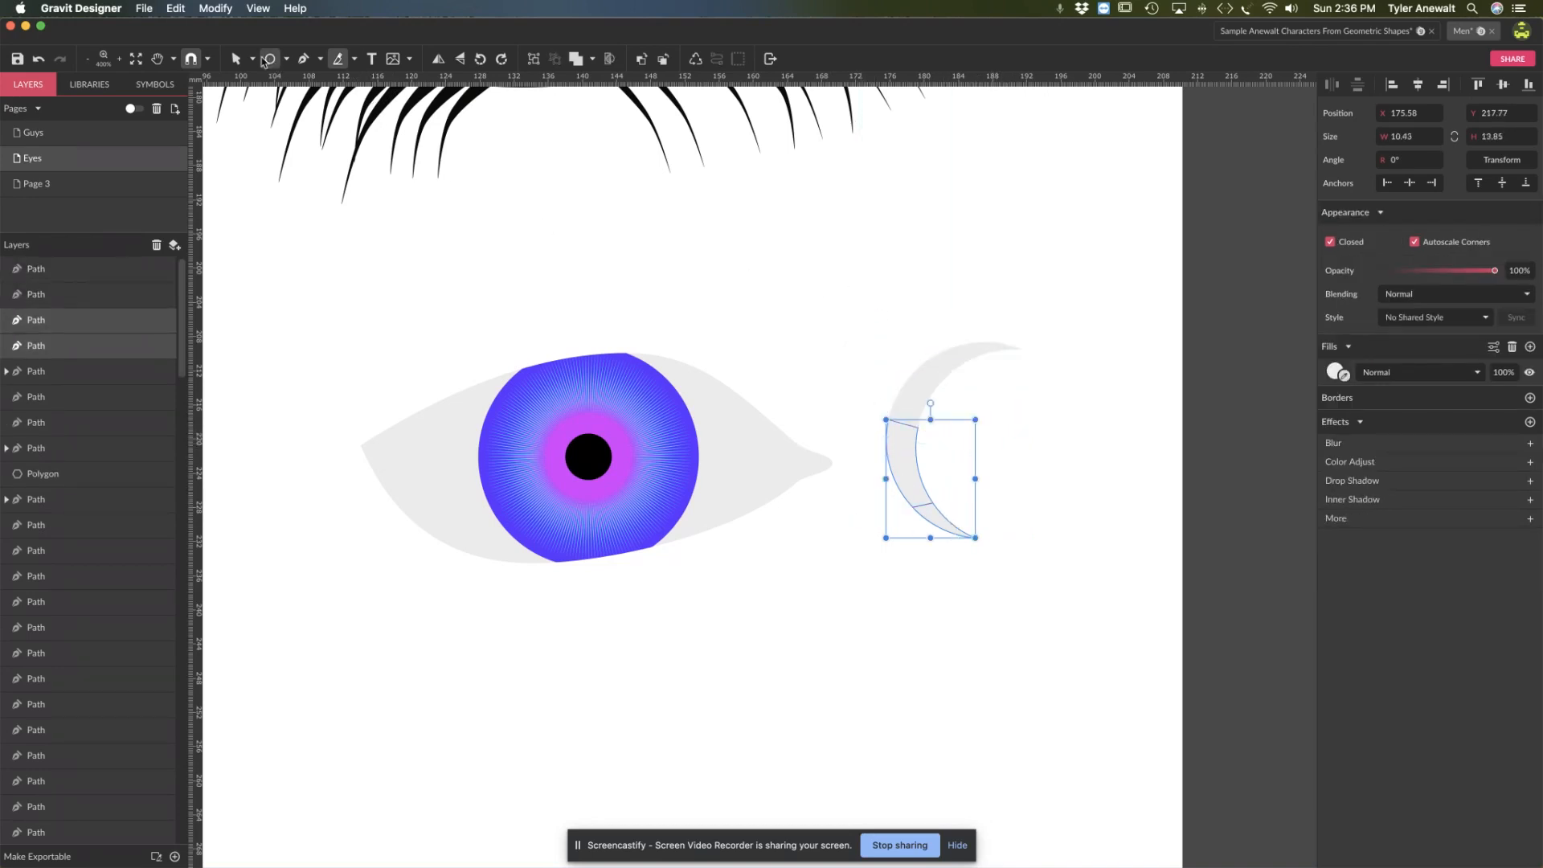
# Step: Select all four crescent pieces and fill them with white
pyautogui.click(253, 59)
pyautogui.click(299, 91)
pyautogui.moveTo(882, 313); pyautogui.dragTo(1064, 596)
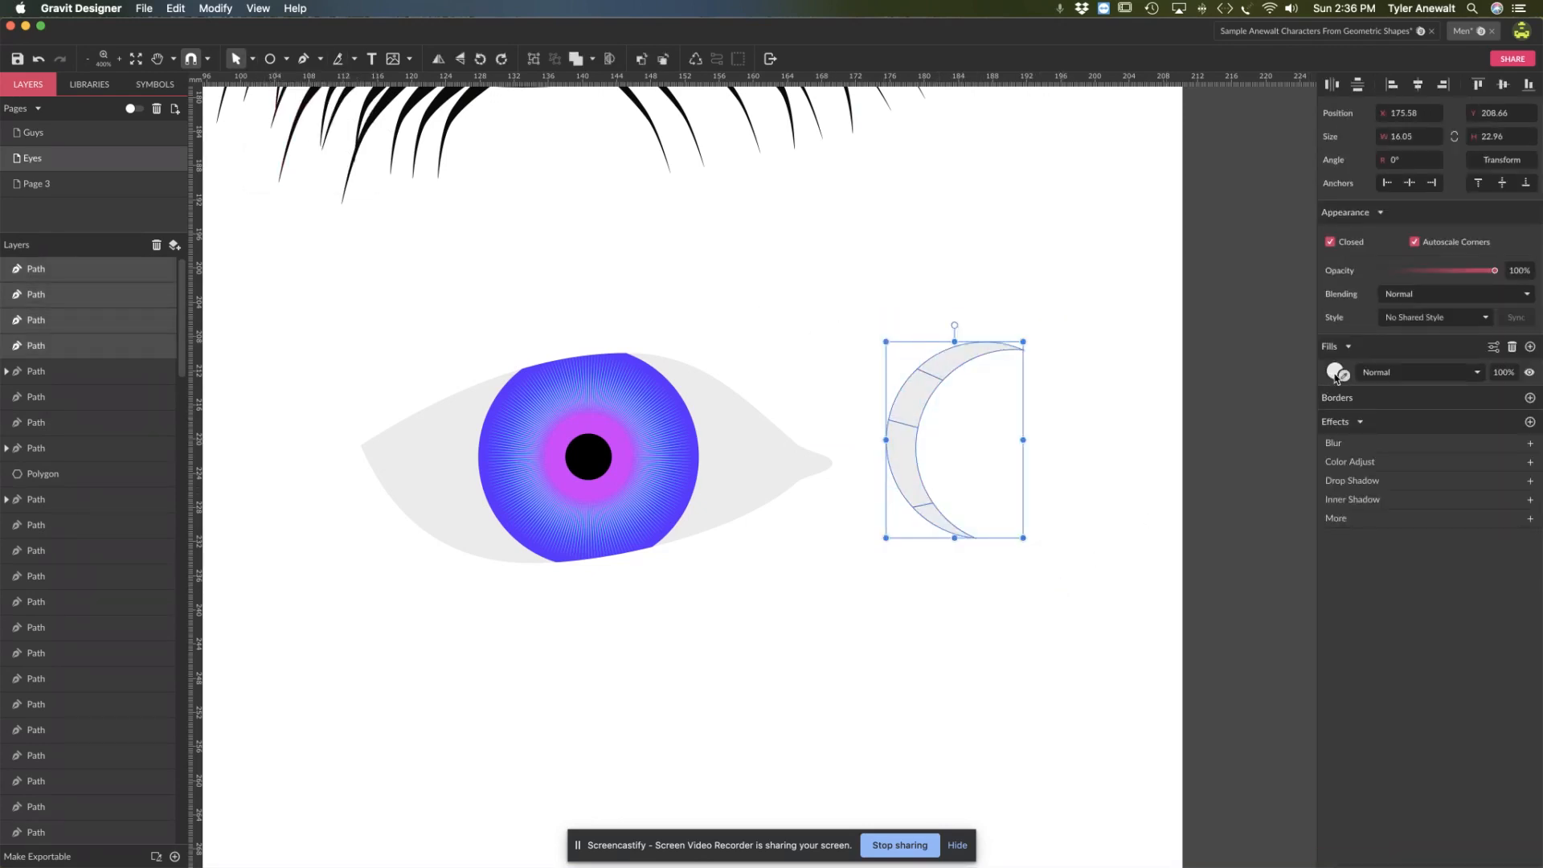
pyautogui.click(1335, 374)
pyautogui.click(1154, 449)
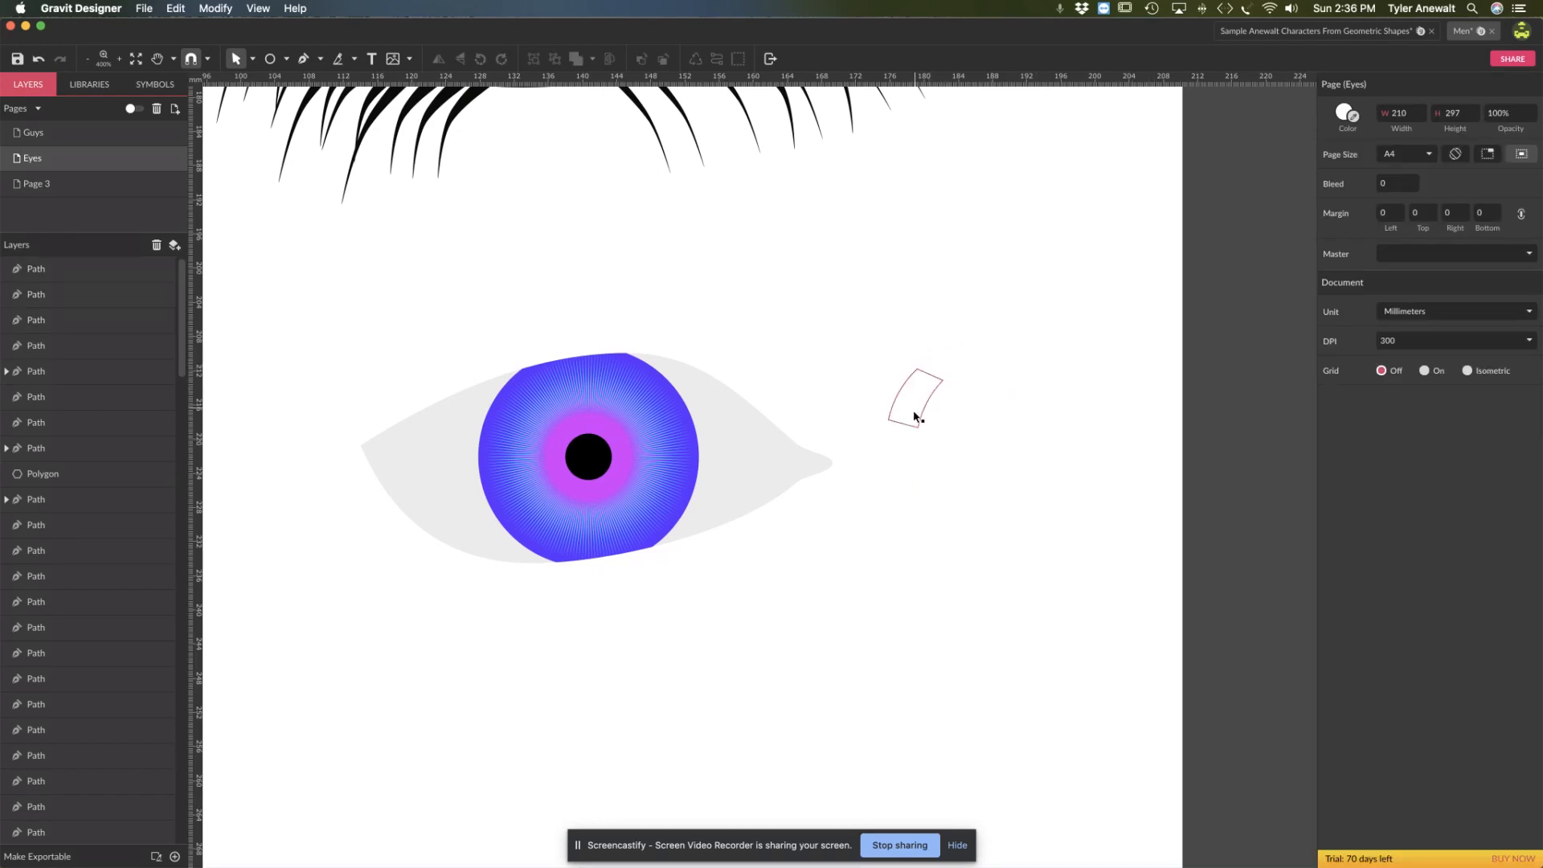
# Step: Place the crescent's two middle pieces and its lower tip along the iris's left edge as highlights, rotating the longer middle piece to 11.8°
pyautogui.moveTo(890, 418); pyautogui.dragTo(488, 444)
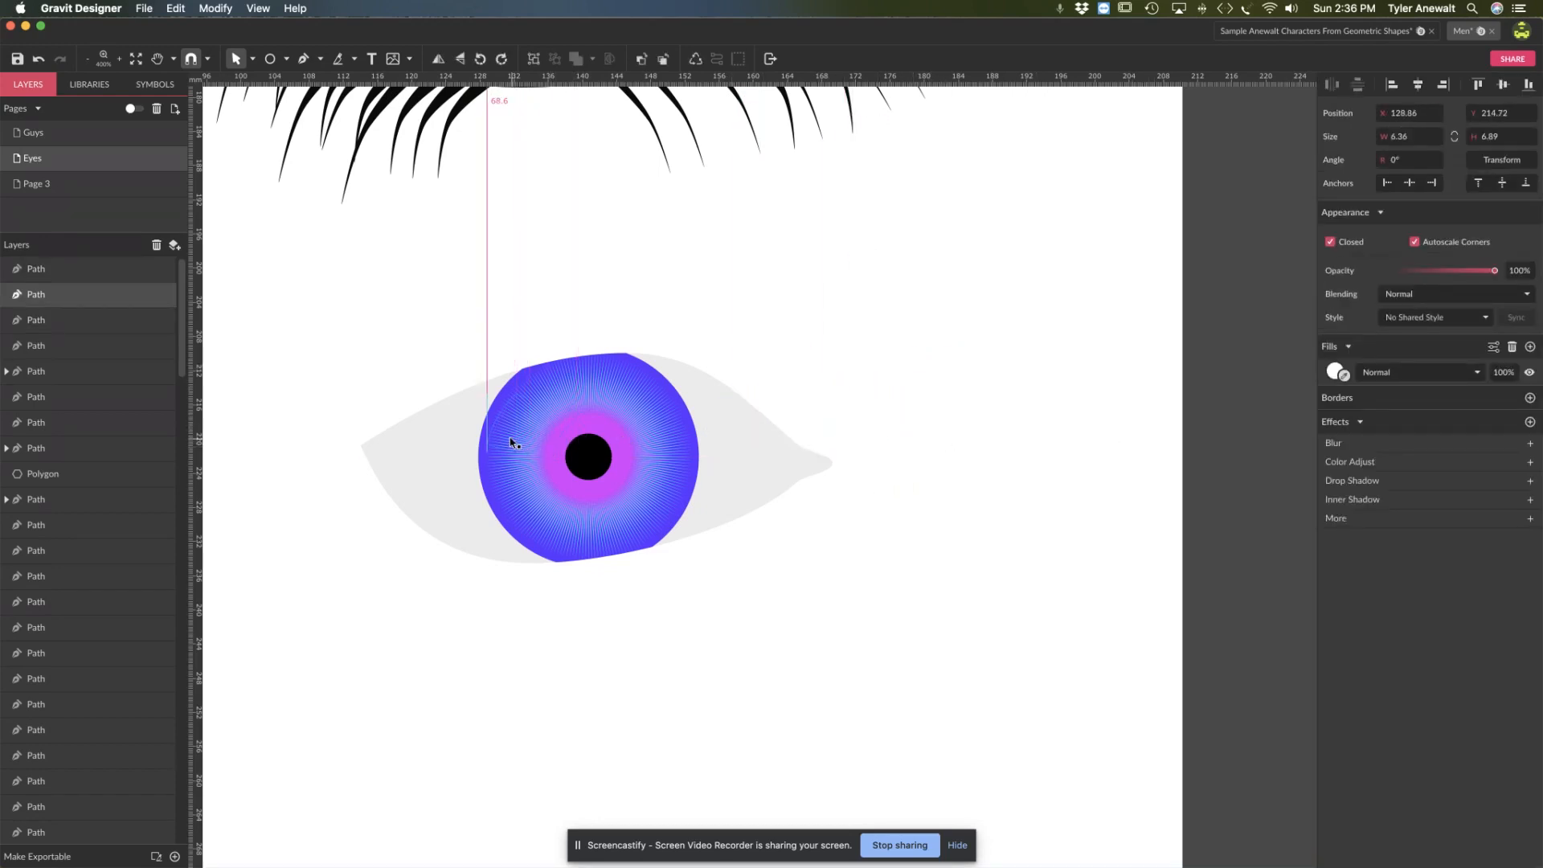
pyautogui.click(951, 472)
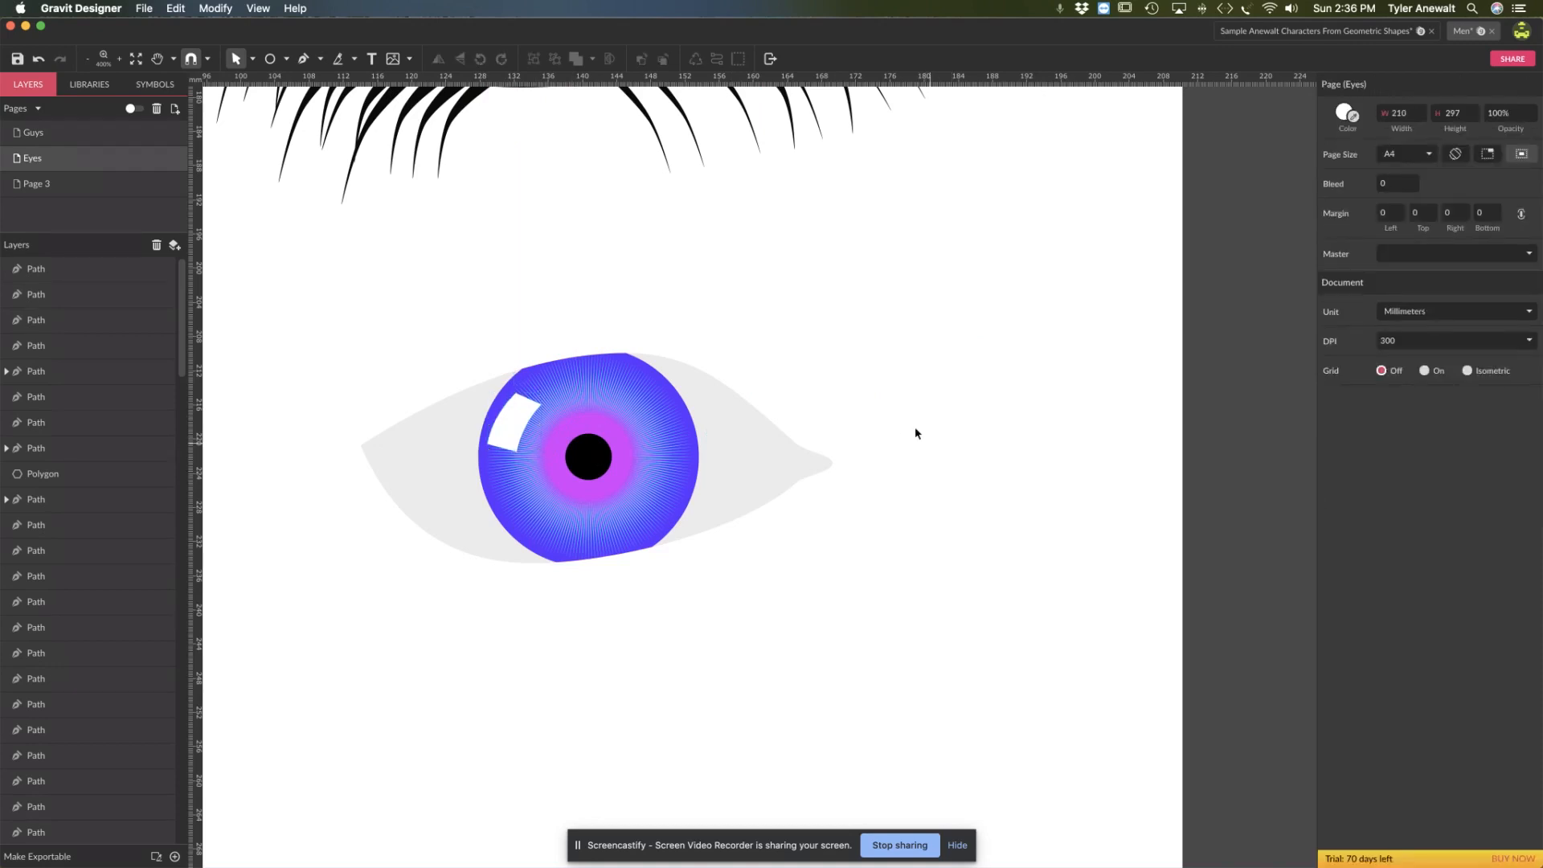
pyautogui.moveTo(897, 455); pyautogui.dragTo(498, 490)
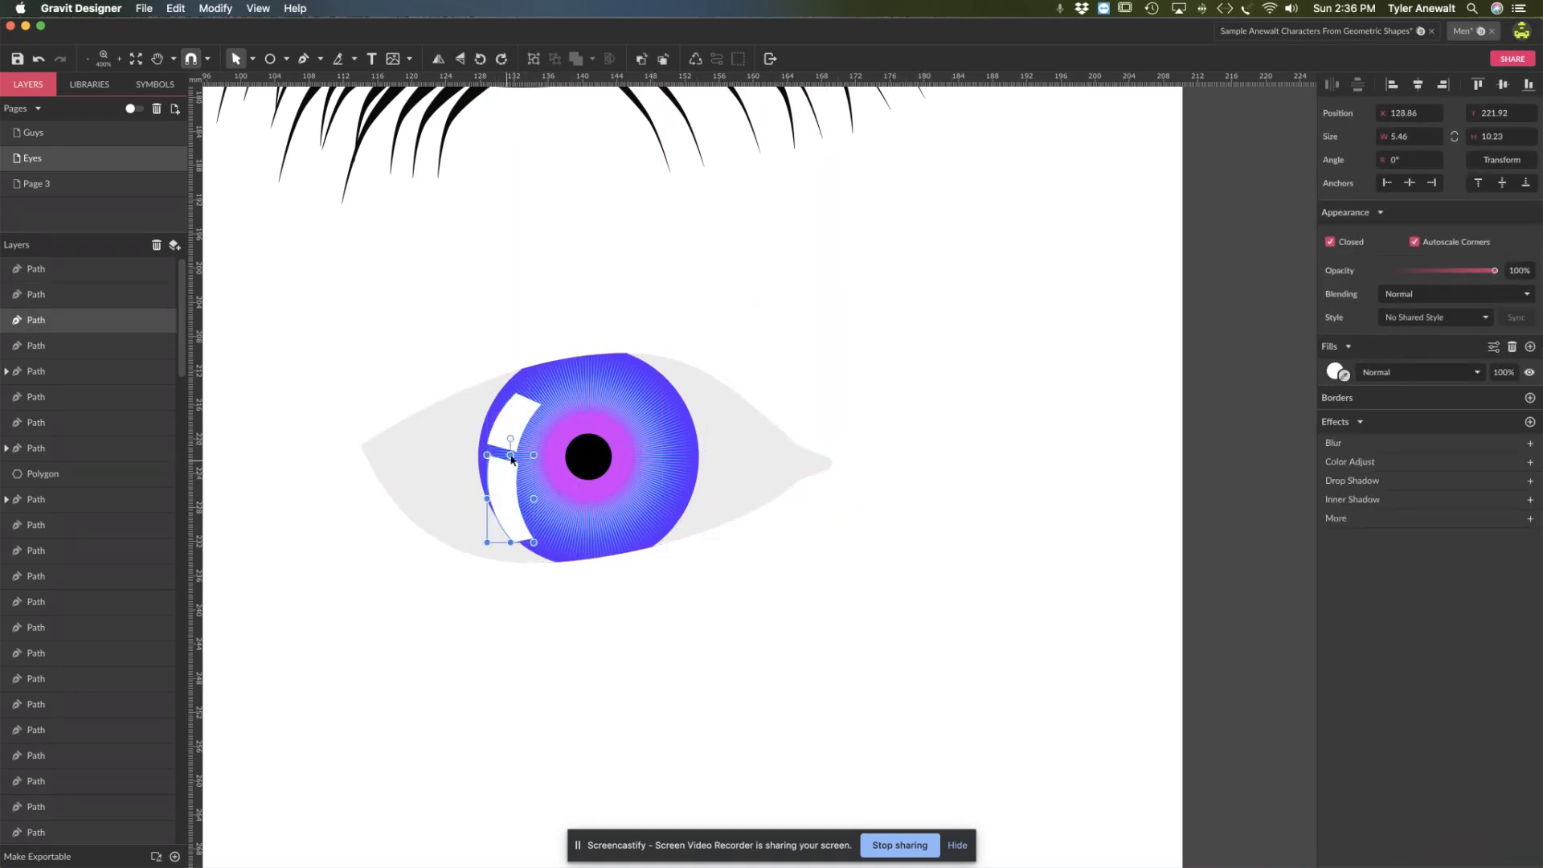
pyautogui.moveTo(511, 437); pyautogui.dragTo(515, 487)
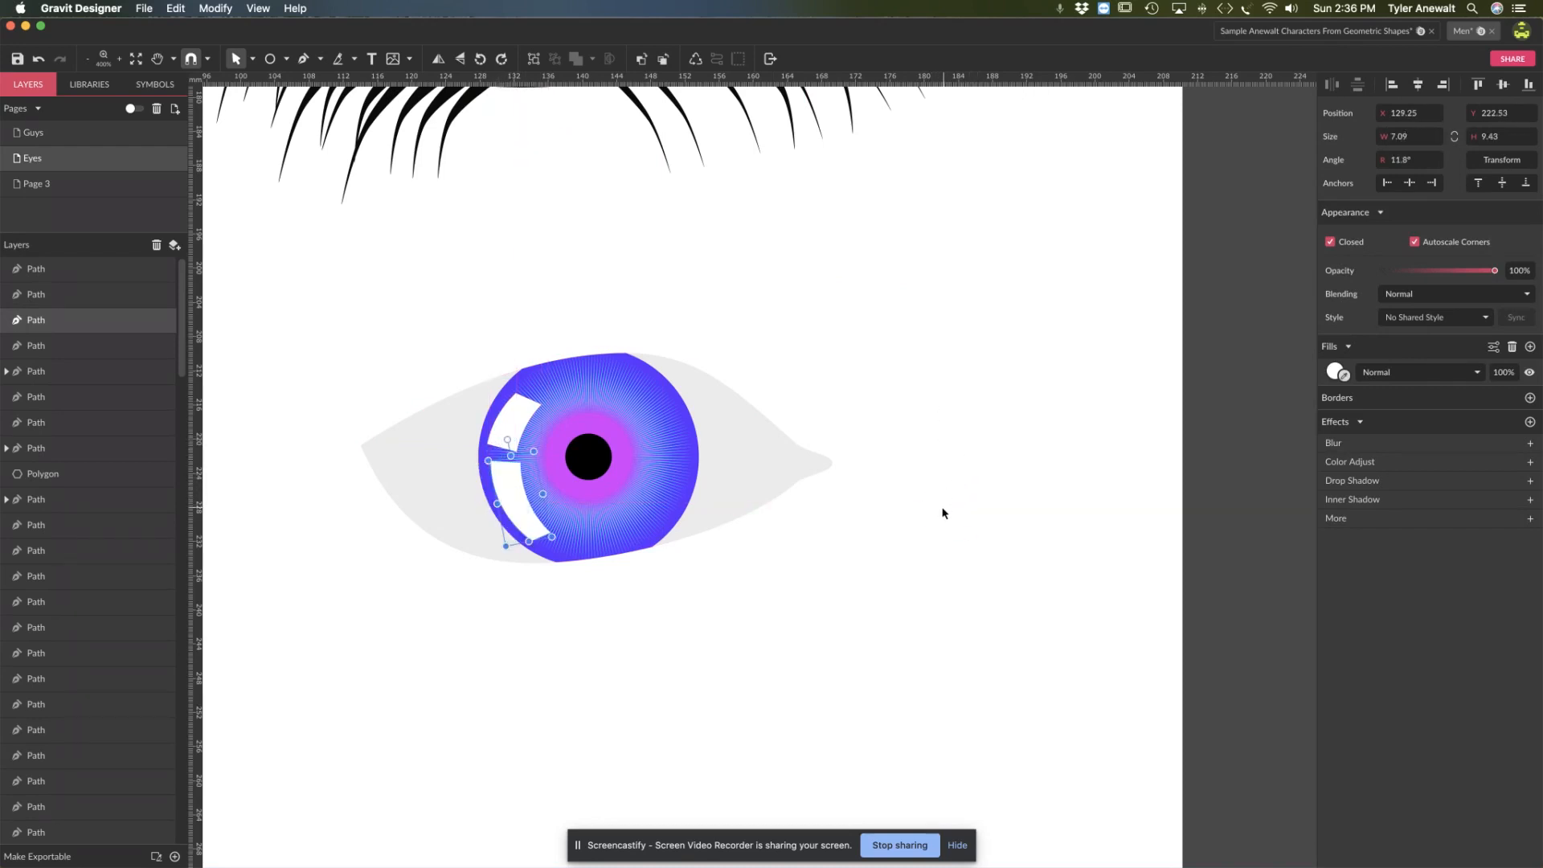
pyautogui.moveTo(943, 513); pyautogui.dragTo(565, 545)
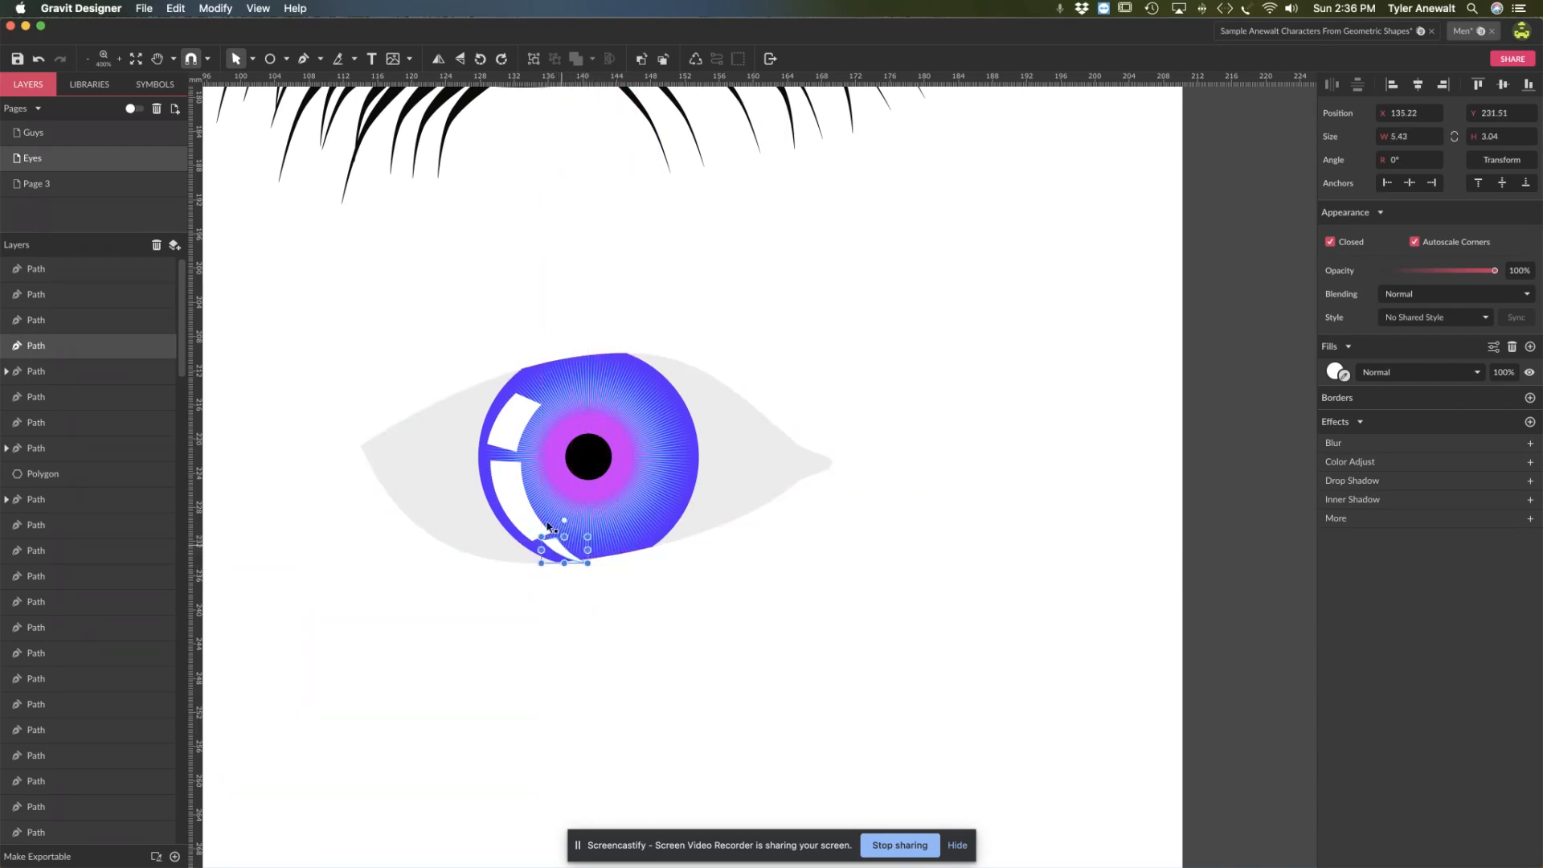
# Step: Shift the three white highlights up and left so they follow the iris's left edge
pyautogui.click(517, 496)
pyautogui.moveTo(522, 422); pyautogui.dragTo(534, 402)
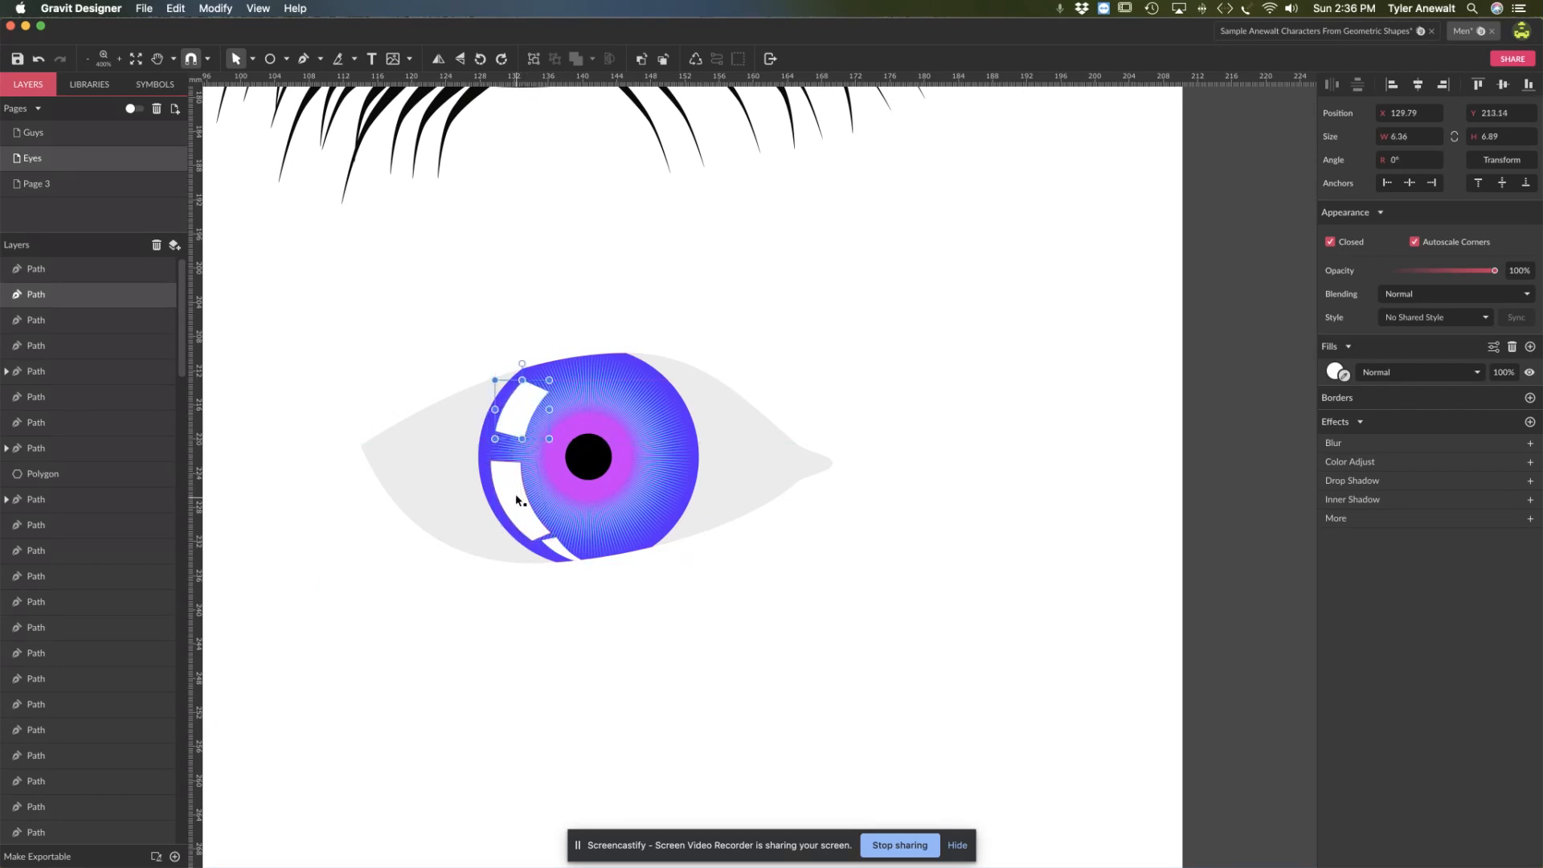
pyautogui.moveTo(514, 494); pyautogui.dragTo(512, 474)
pyautogui.moveTo(550, 541); pyautogui.dragTo(520, 517)
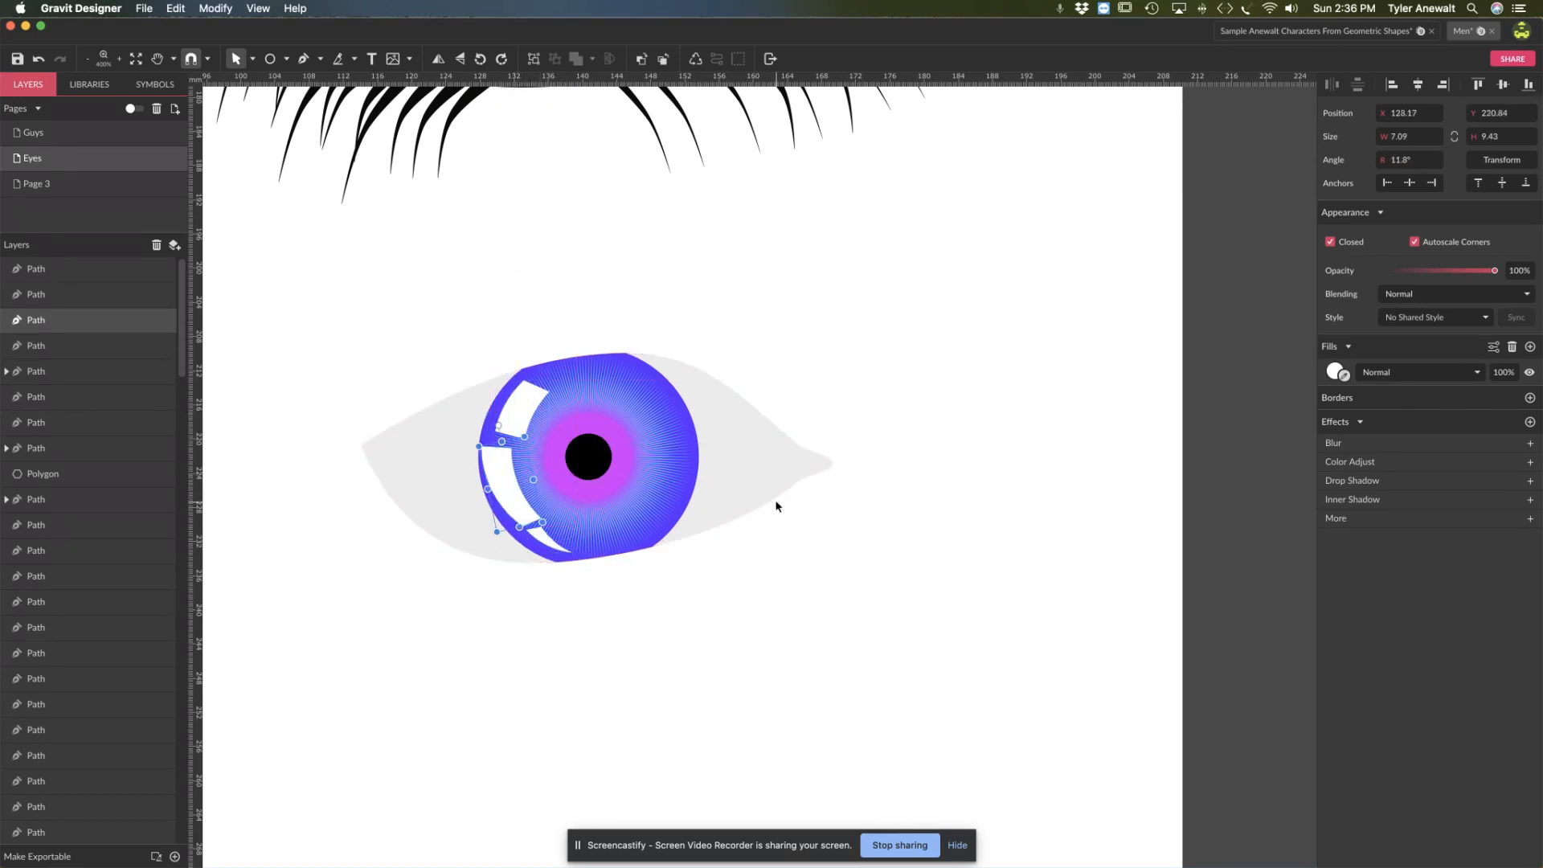
pyautogui.click(774, 498)
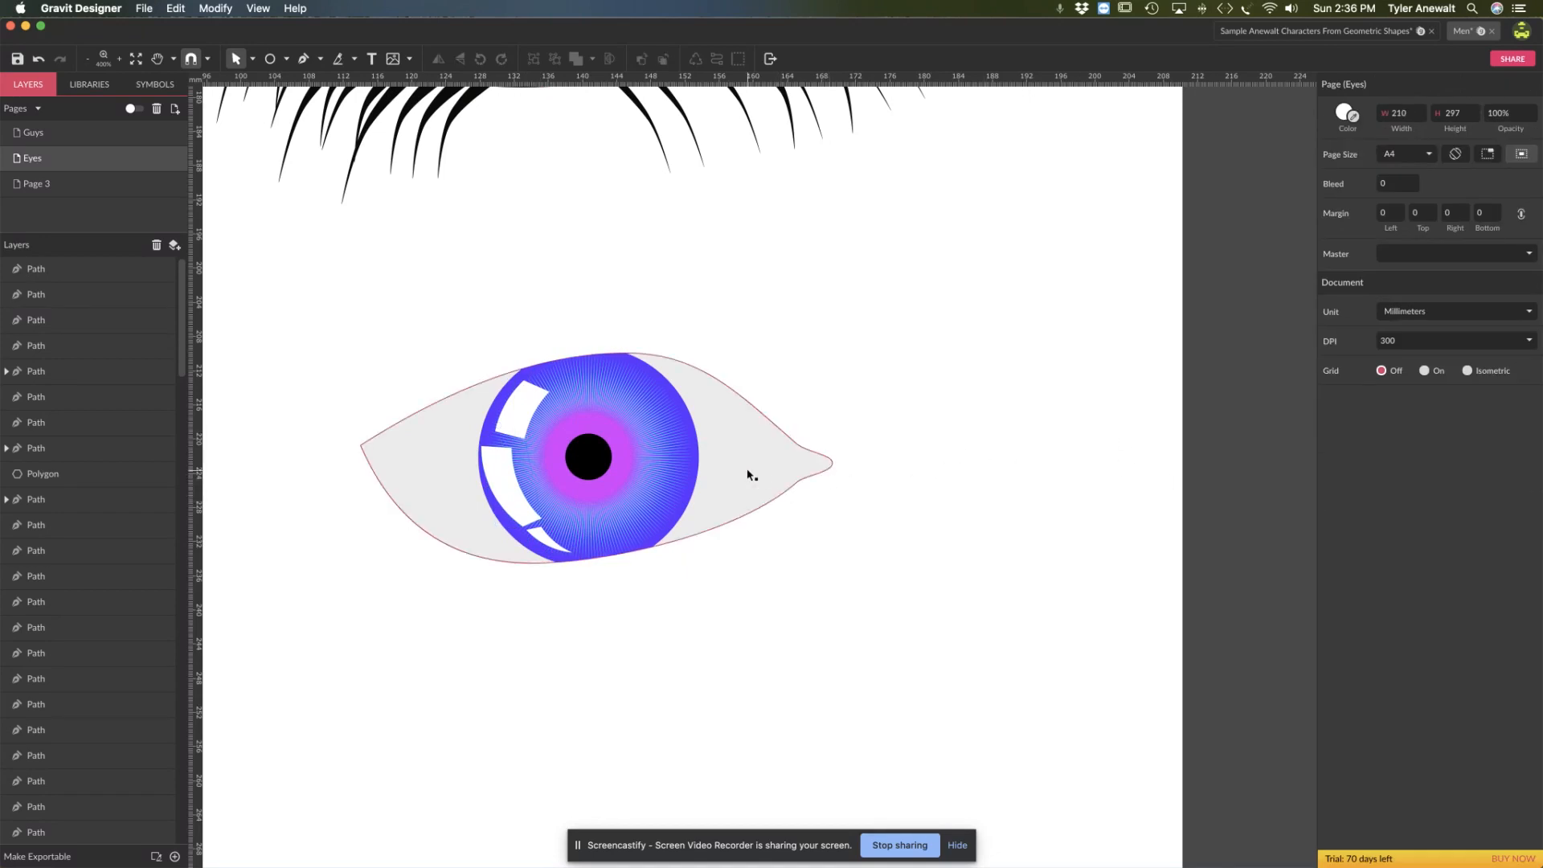
# Step: Add a 1 pt black border to the eye shape
pyautogui.click(751, 475)
pyautogui.click(1529, 455)
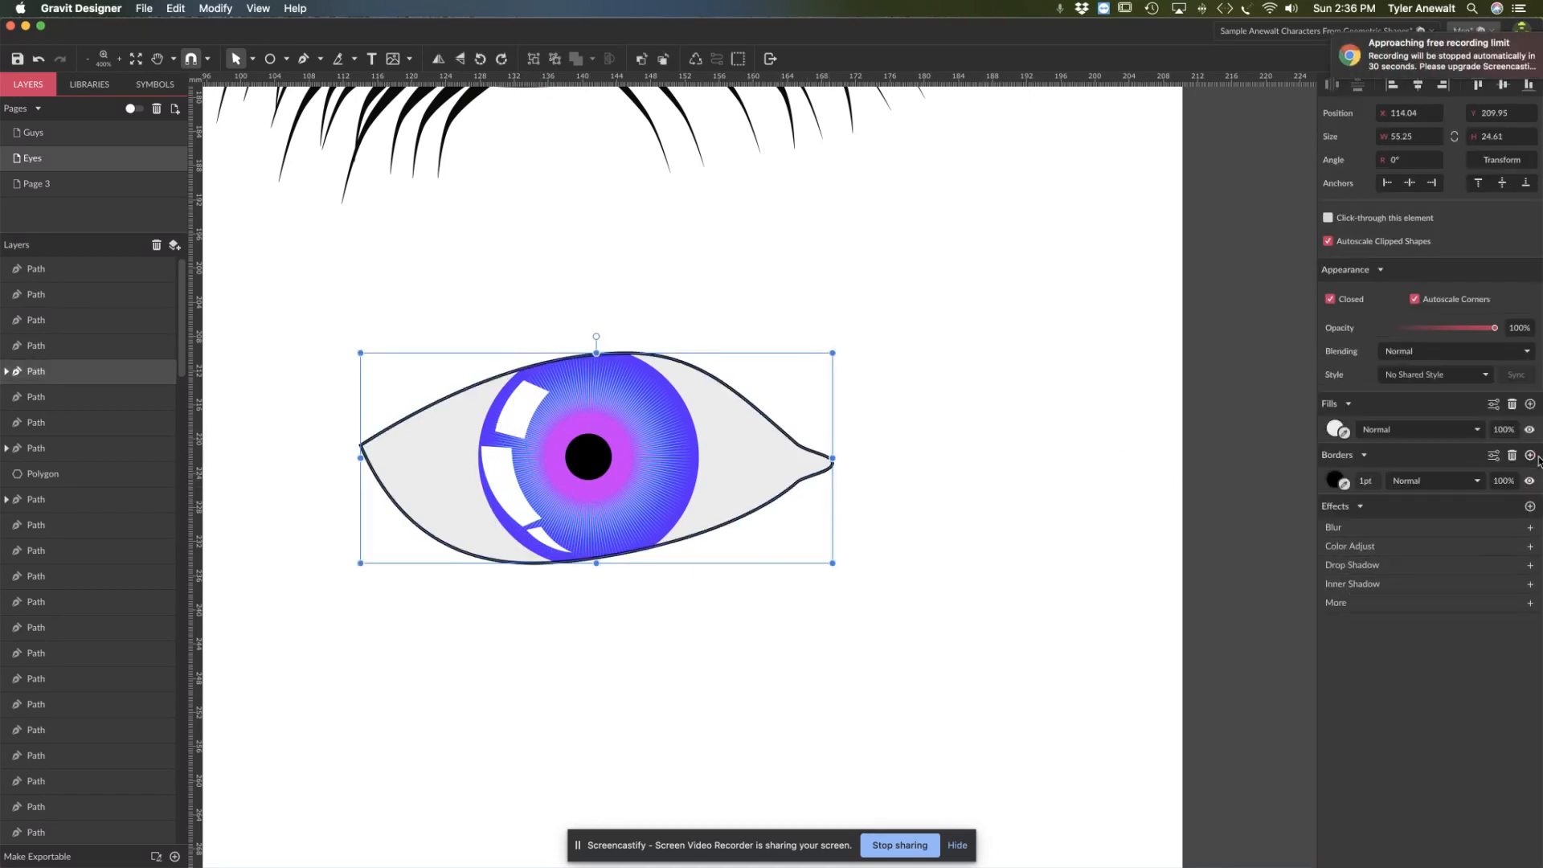
pyautogui.click(1107, 480)
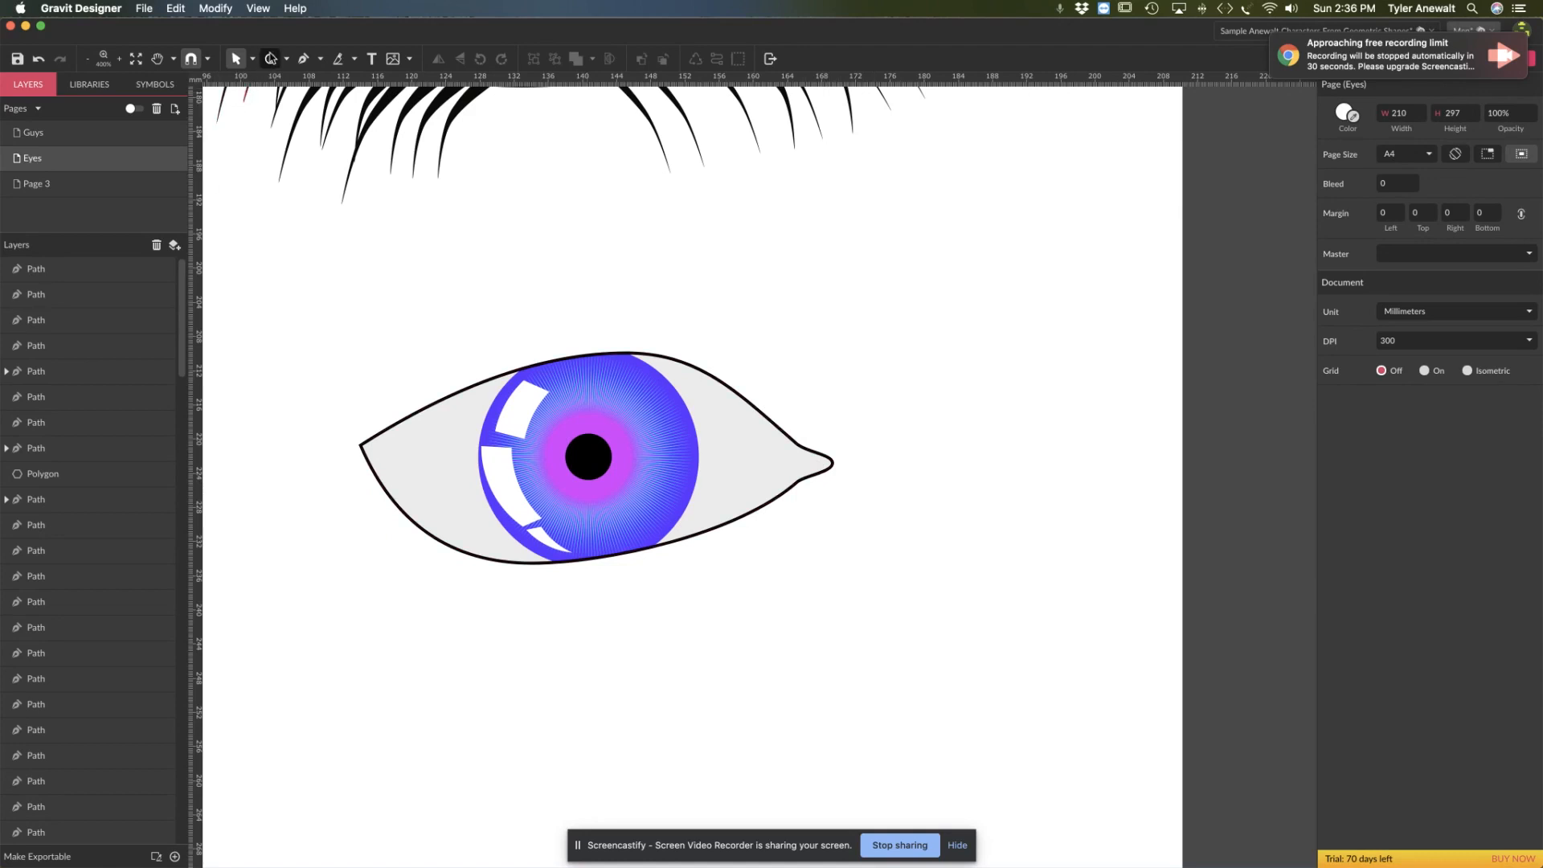
# Step: Draw a horizontal ellipse about 16 × 8.4 mm over the eye's pointed right corner and fill it with pink #FFB7B7
pyautogui.click(270, 59)
pyautogui.moveTo(914, 486); pyautogui.dragTo(777, 414)
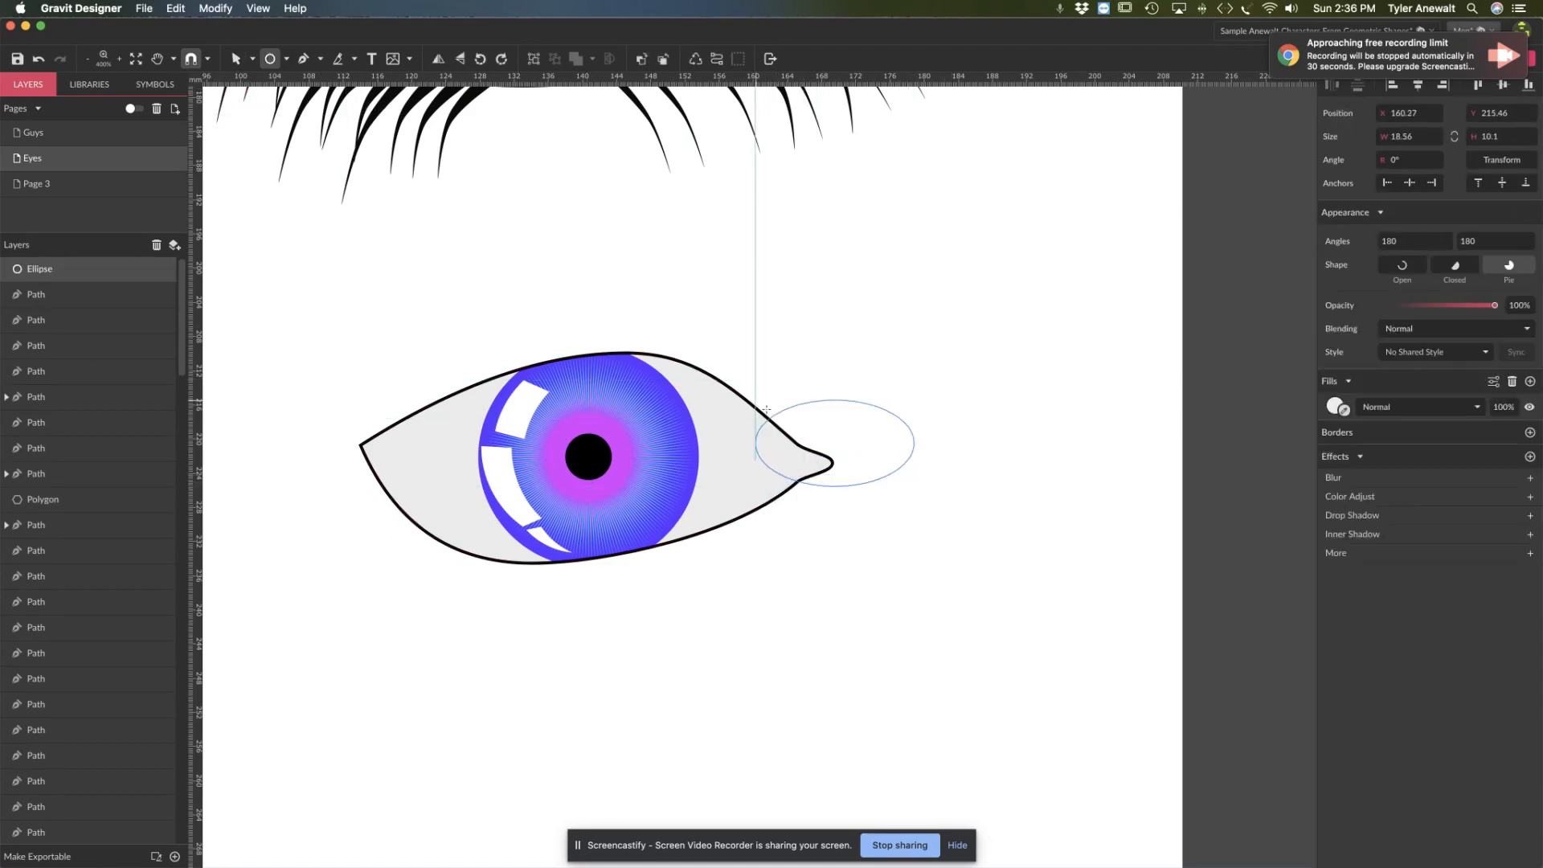
pyautogui.click(1334, 406)
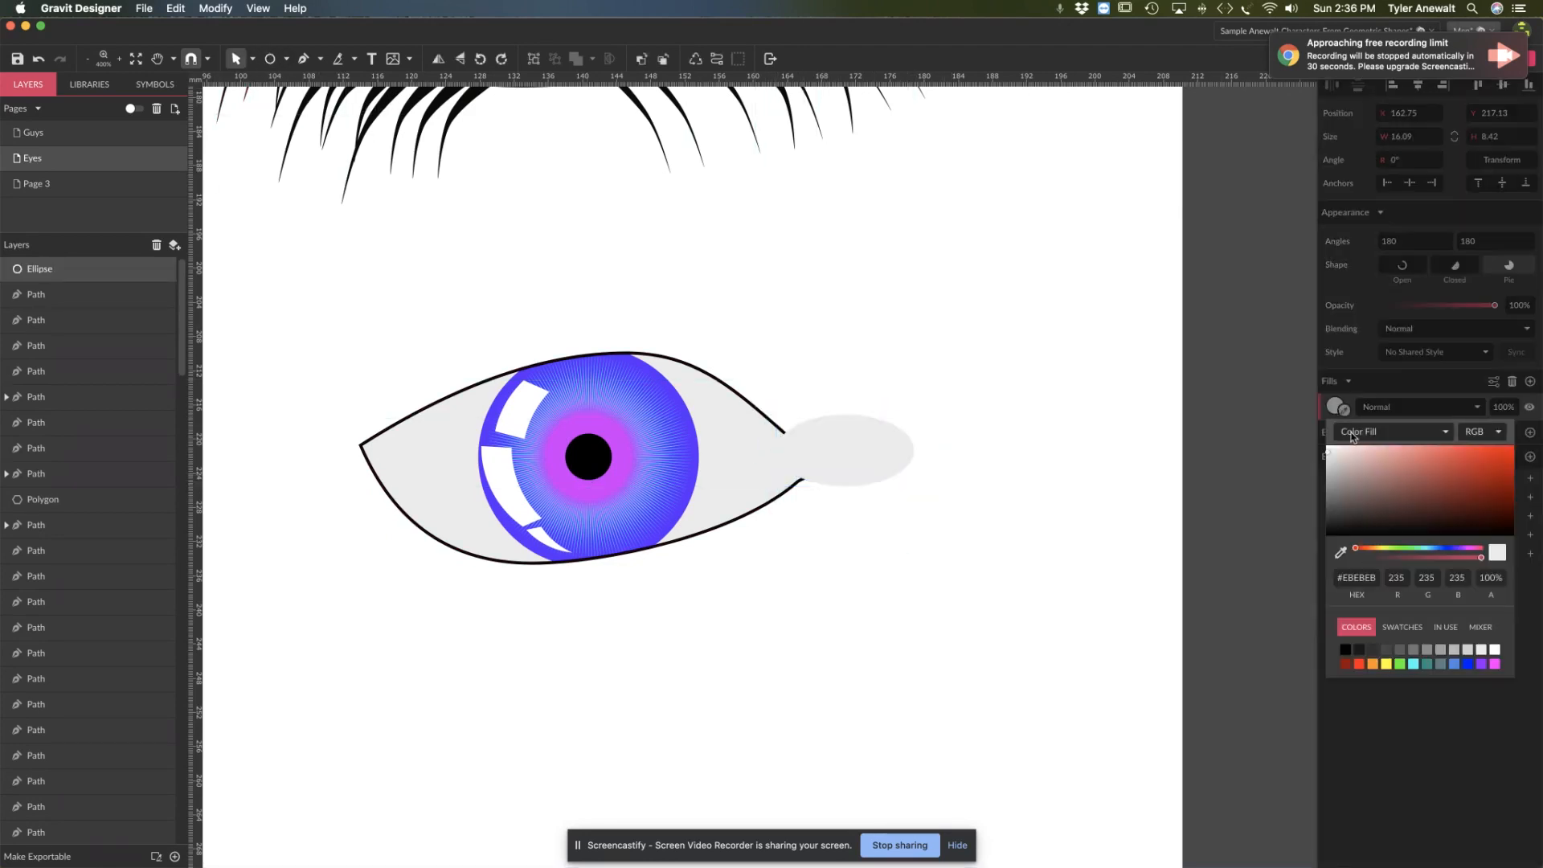
pyautogui.click(1369, 449)
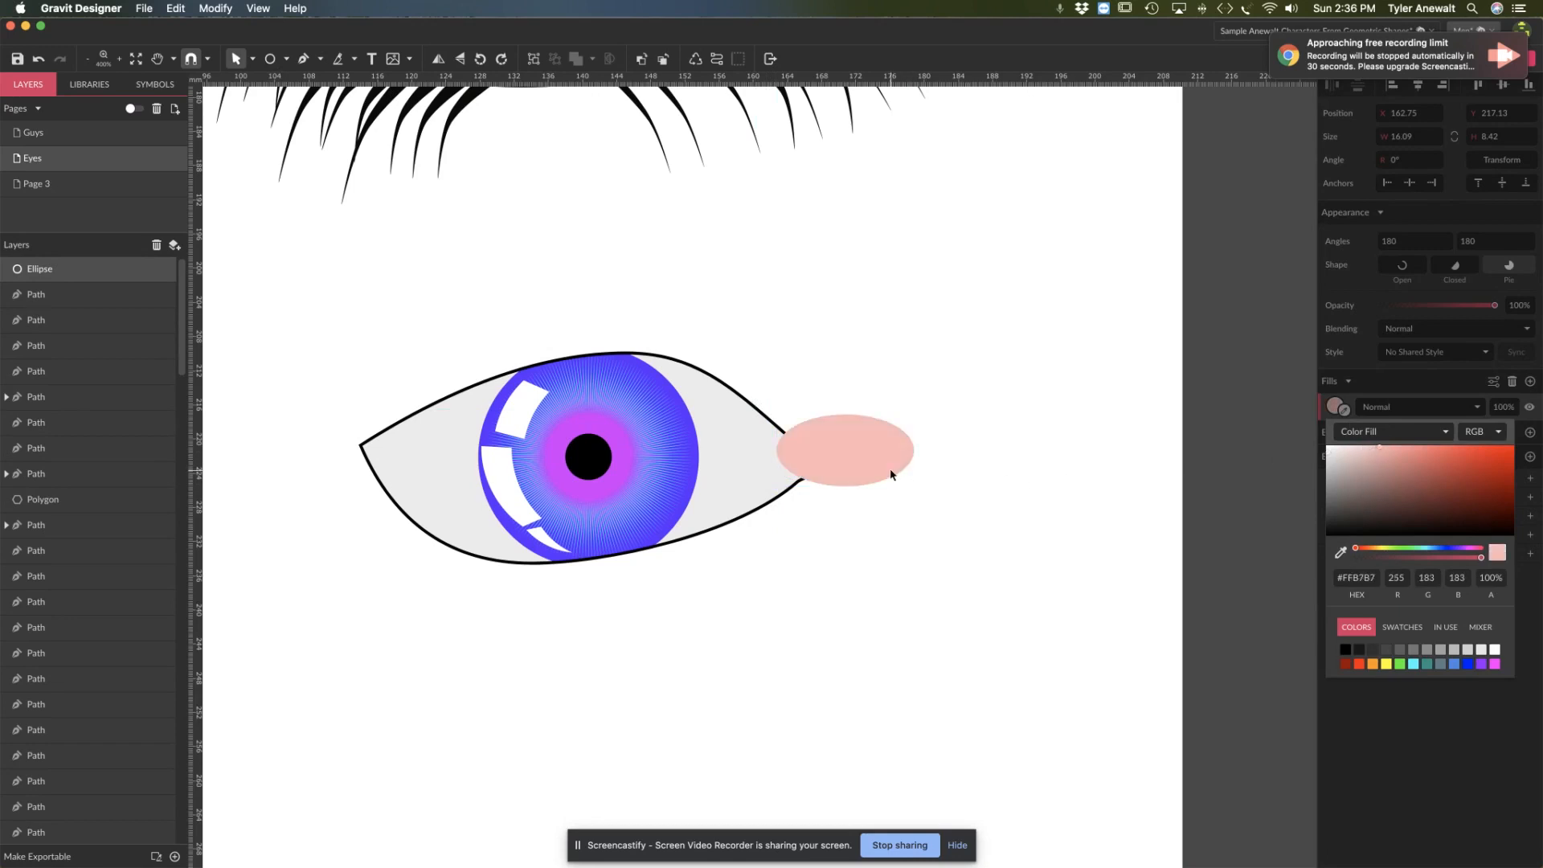
pyautogui.click(890, 475)
# Step: Position the pink ellipse over the eye's right corner and clip it inside the eye shape
pyautogui.moveTo(941, 342); pyautogui.dragTo(742, 504)
pyautogui.click(937, 499)
pyautogui.moveTo(862, 544); pyautogui.dragTo(761, 409)
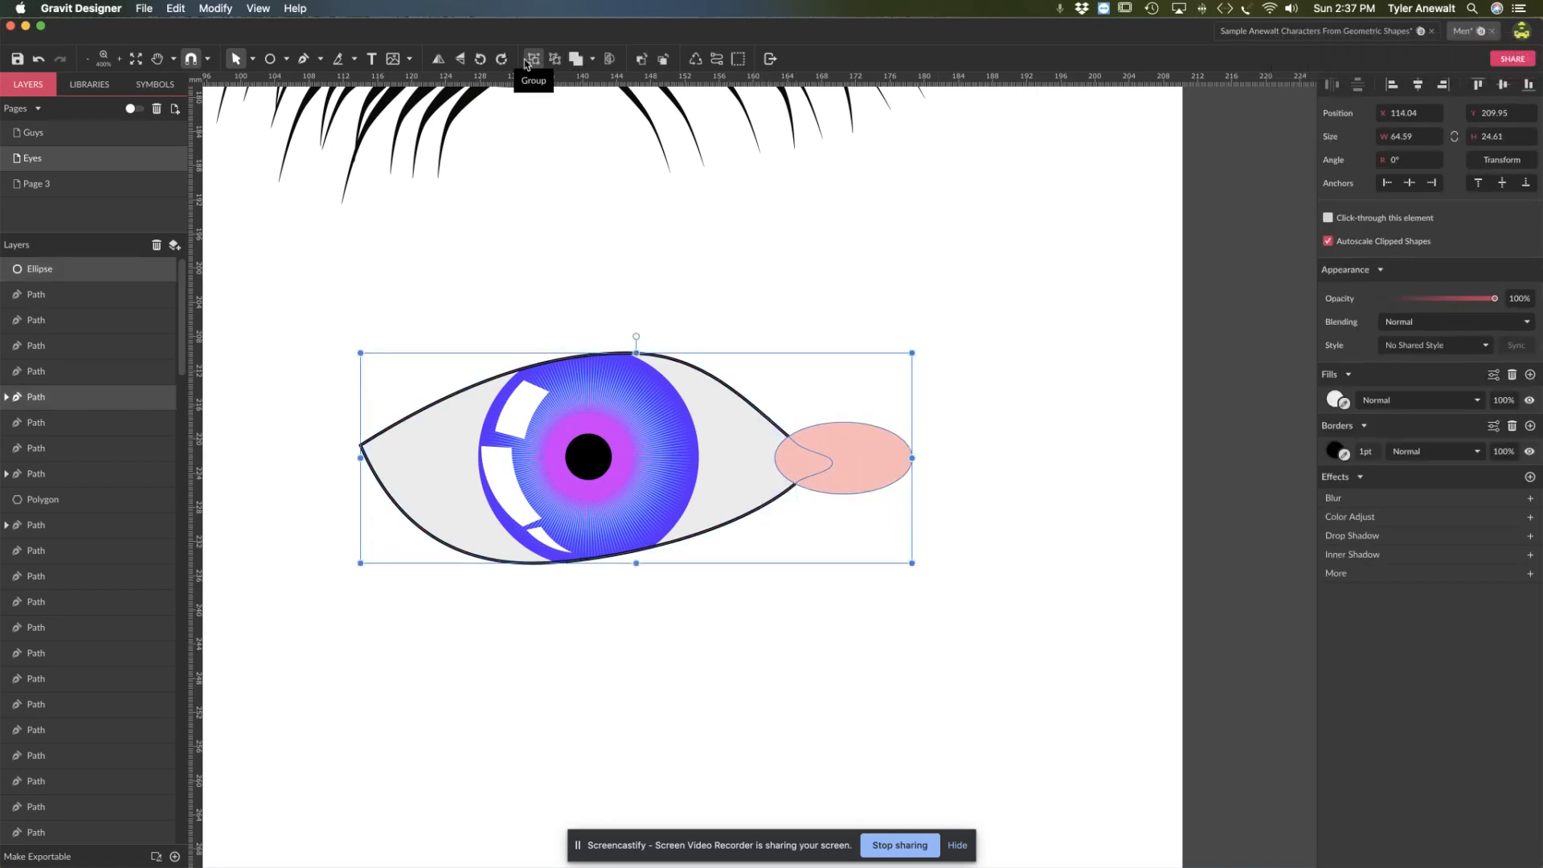
pyautogui.click(609, 59)
pyautogui.click(1018, 324)
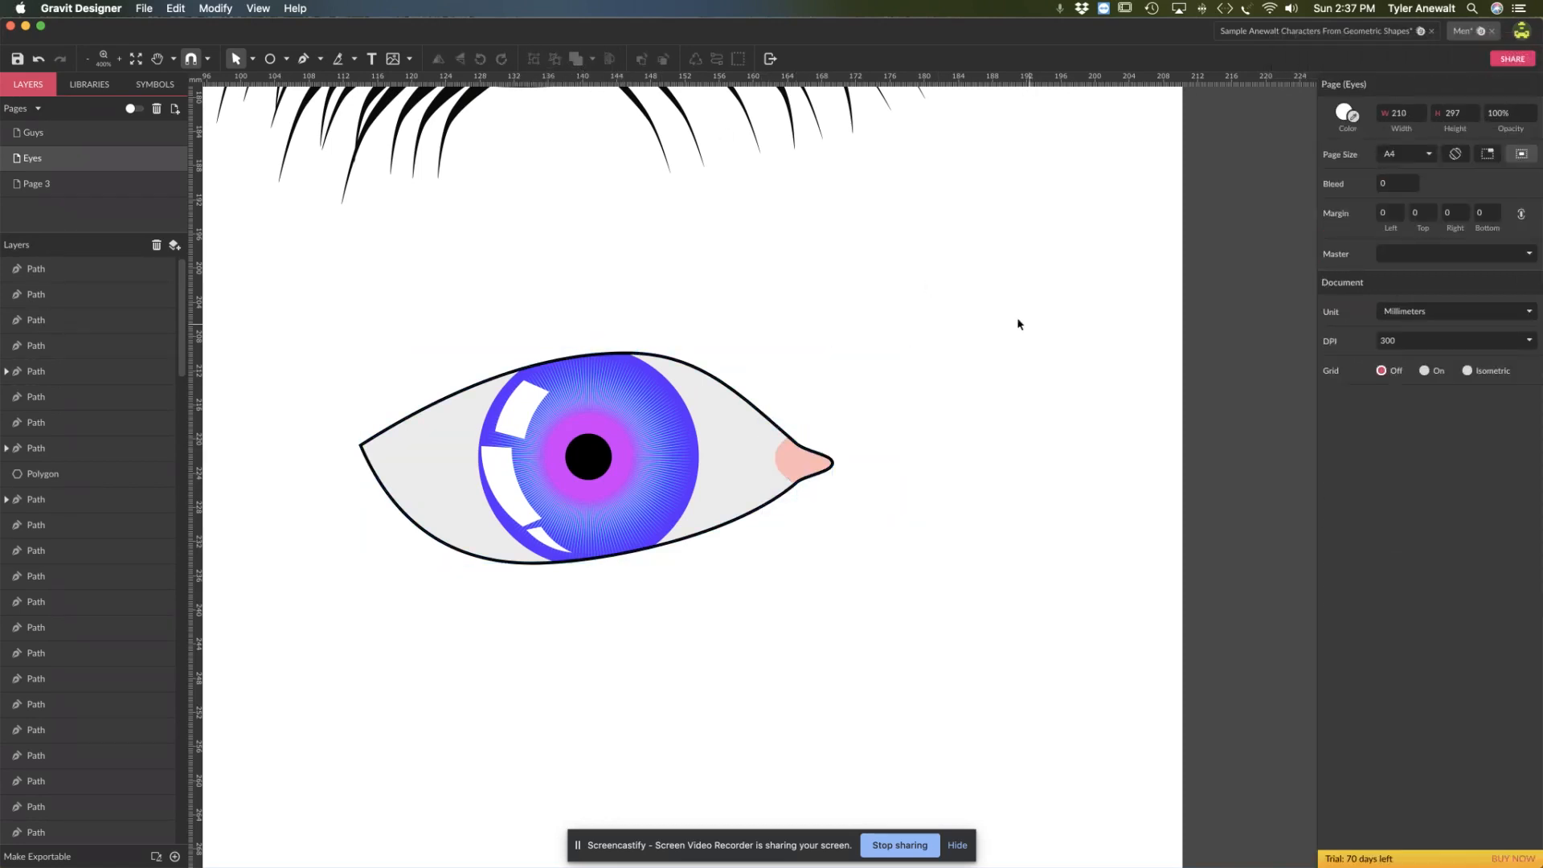
pyautogui.click(497, 482)
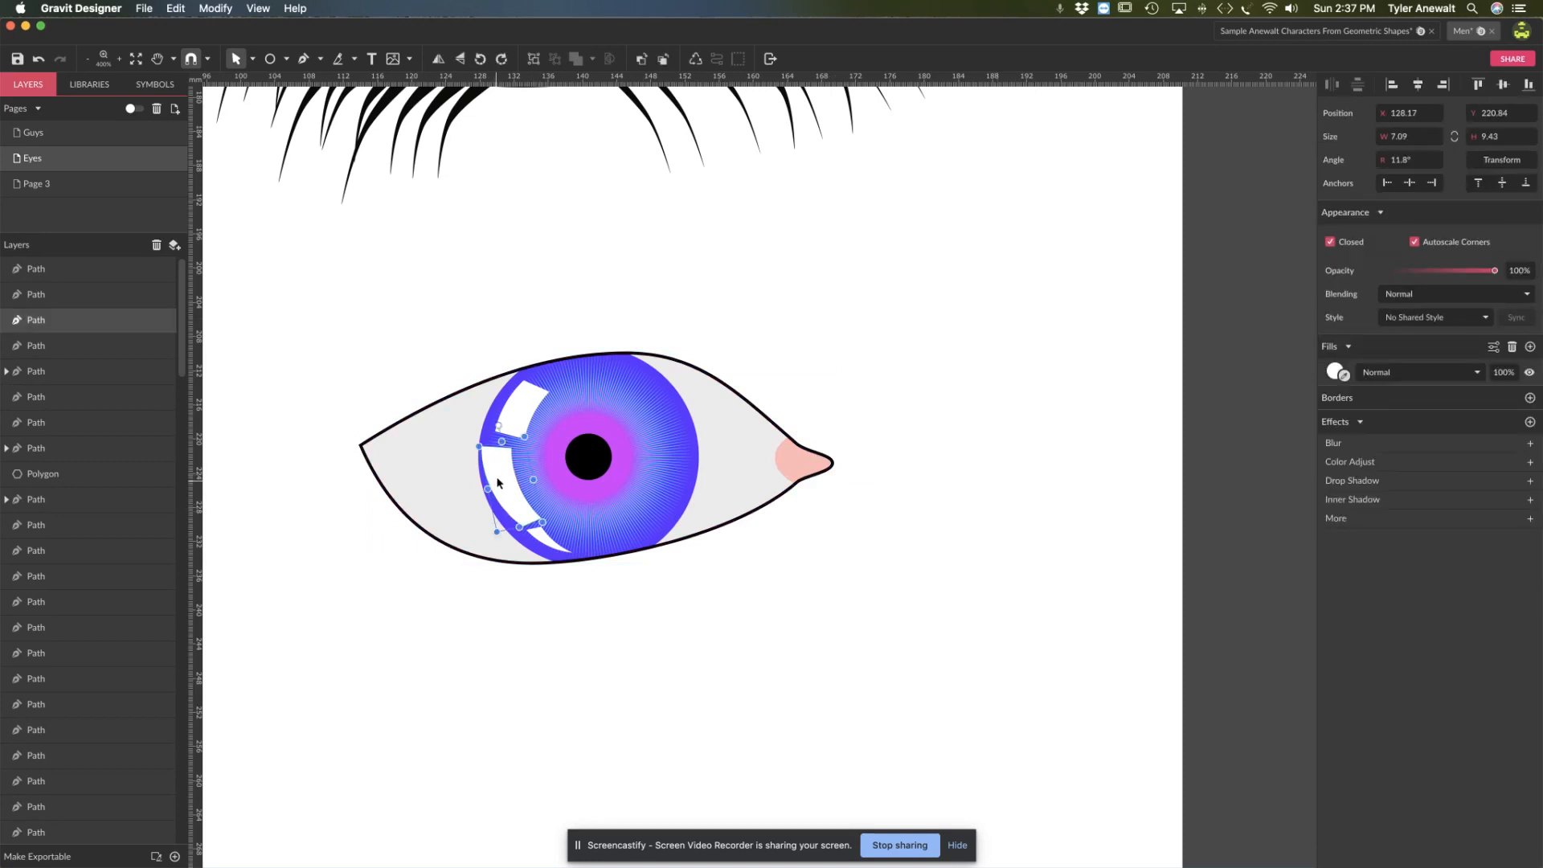
pyautogui.moveTo(501, 425); pyautogui.dragTo(509, 483)
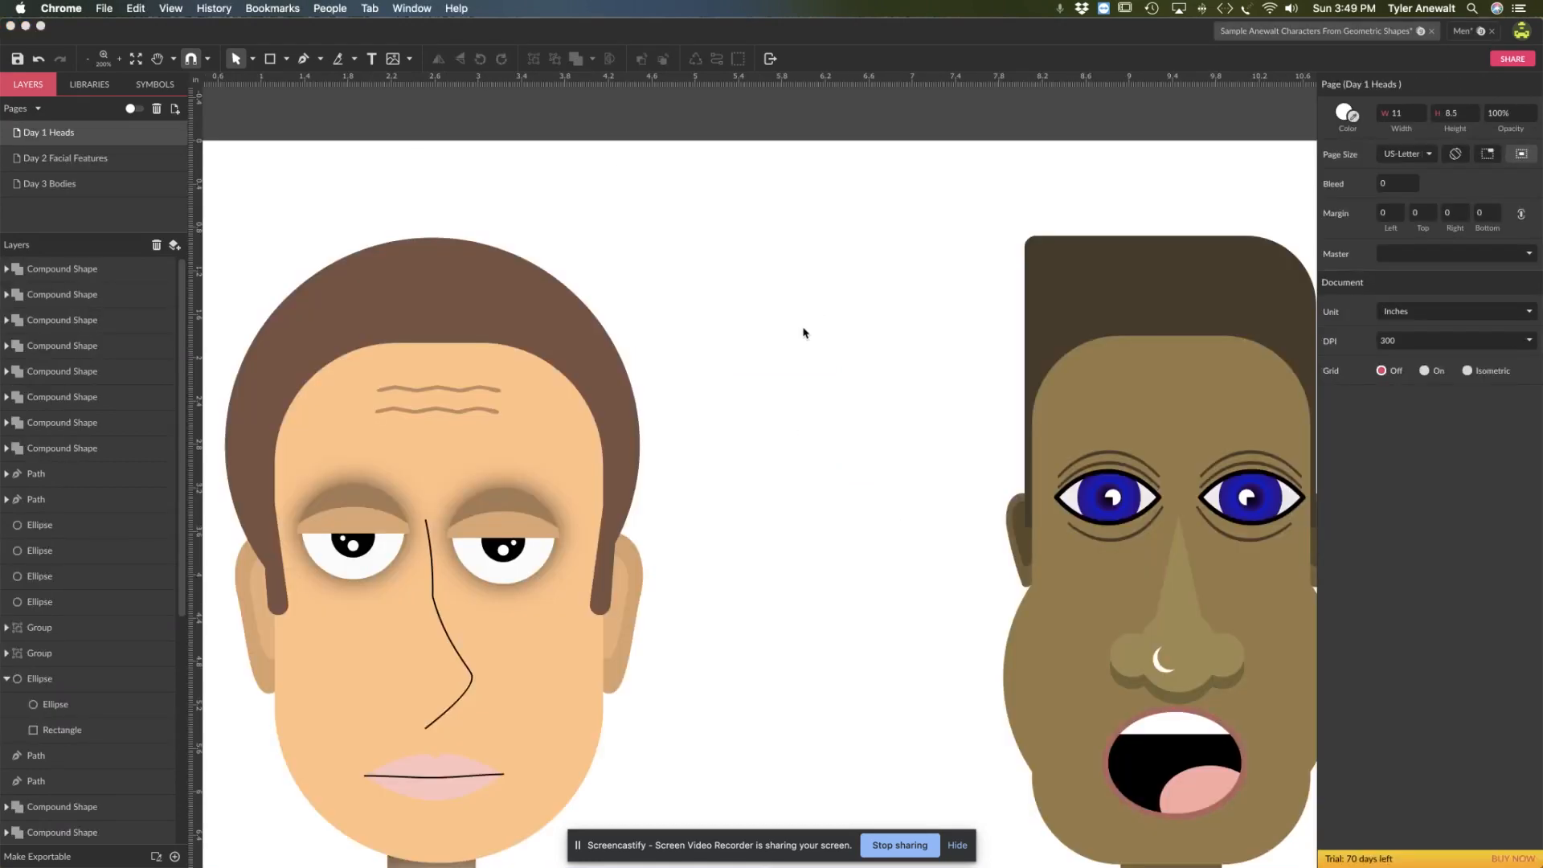
pyautogui.click(820, 371)
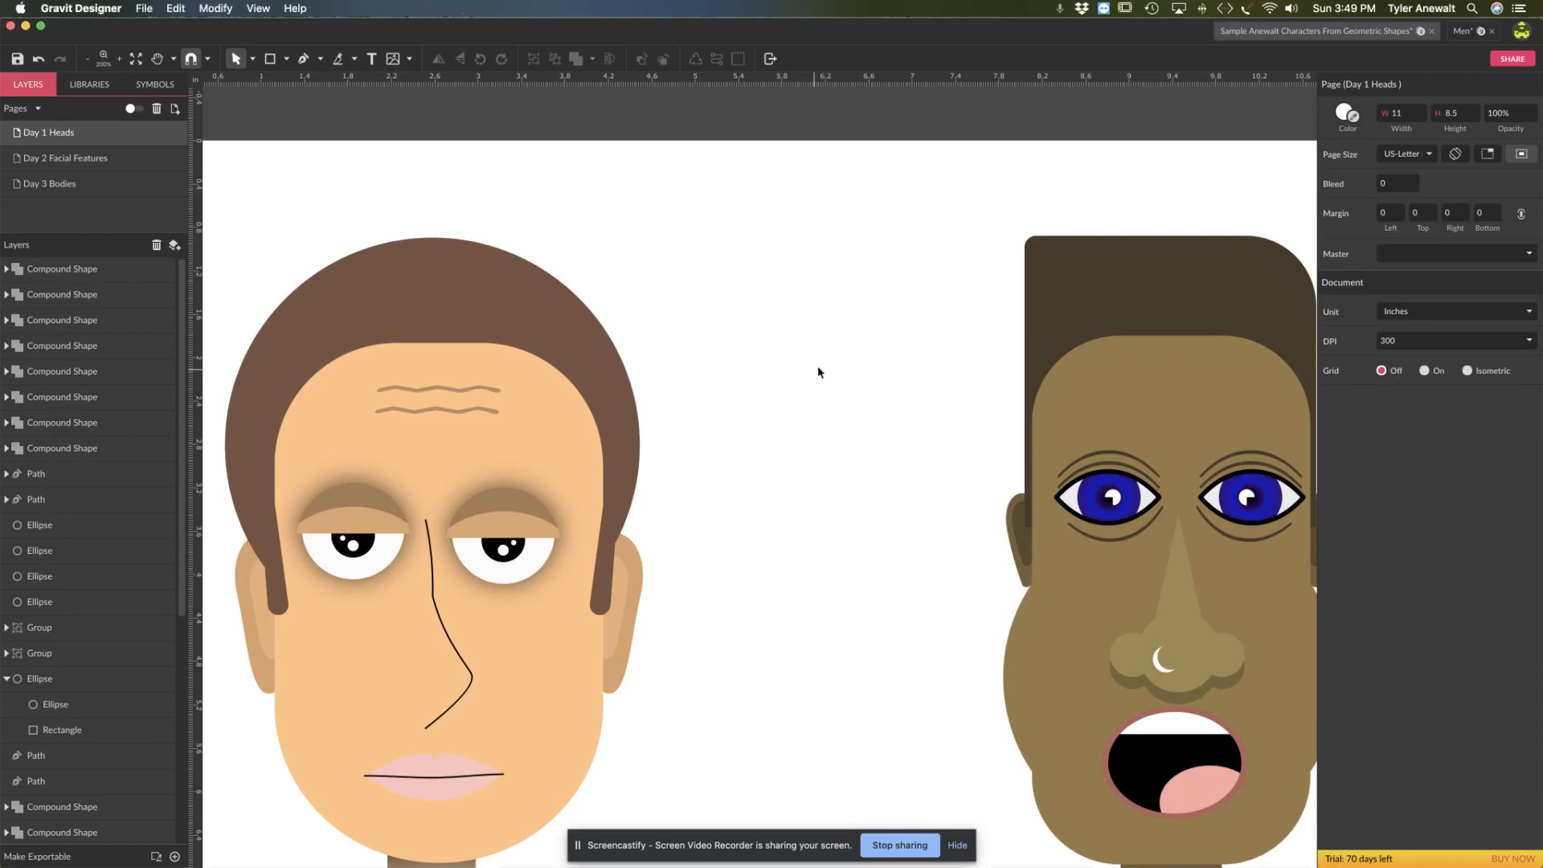
# Step: Draw an ellipse about 1.5 × 0.93 in in the blank space between the two heads on the Day 1 Heads page
pyautogui.press('z')
pyautogui.click(802, 333)
pyautogui.press('space')
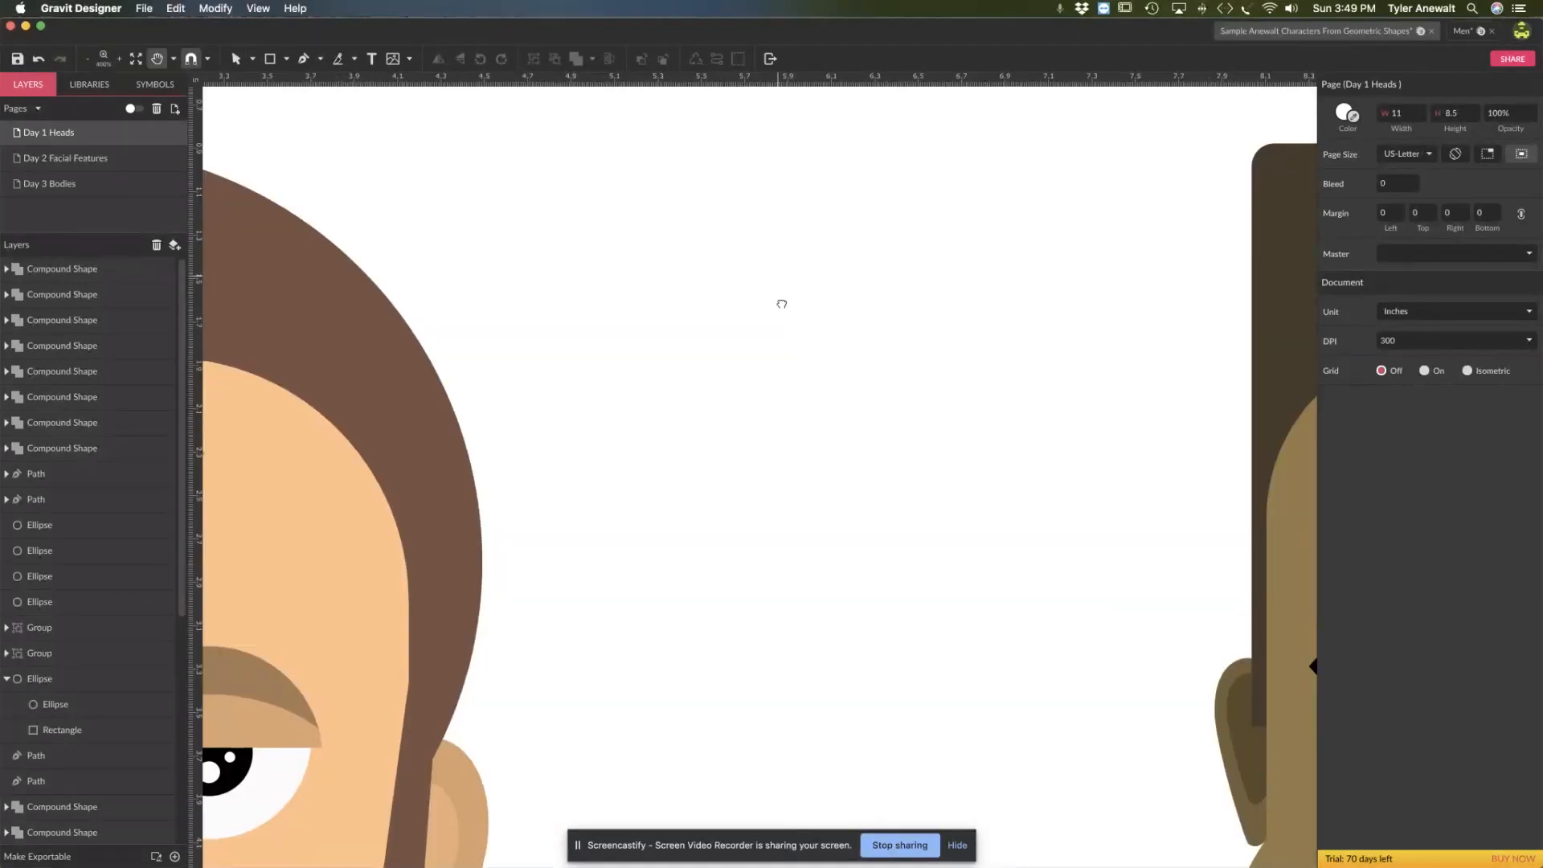
pyautogui.moveTo(782, 289); pyautogui.dragTo(783, 440)
pyautogui.click(287, 59)
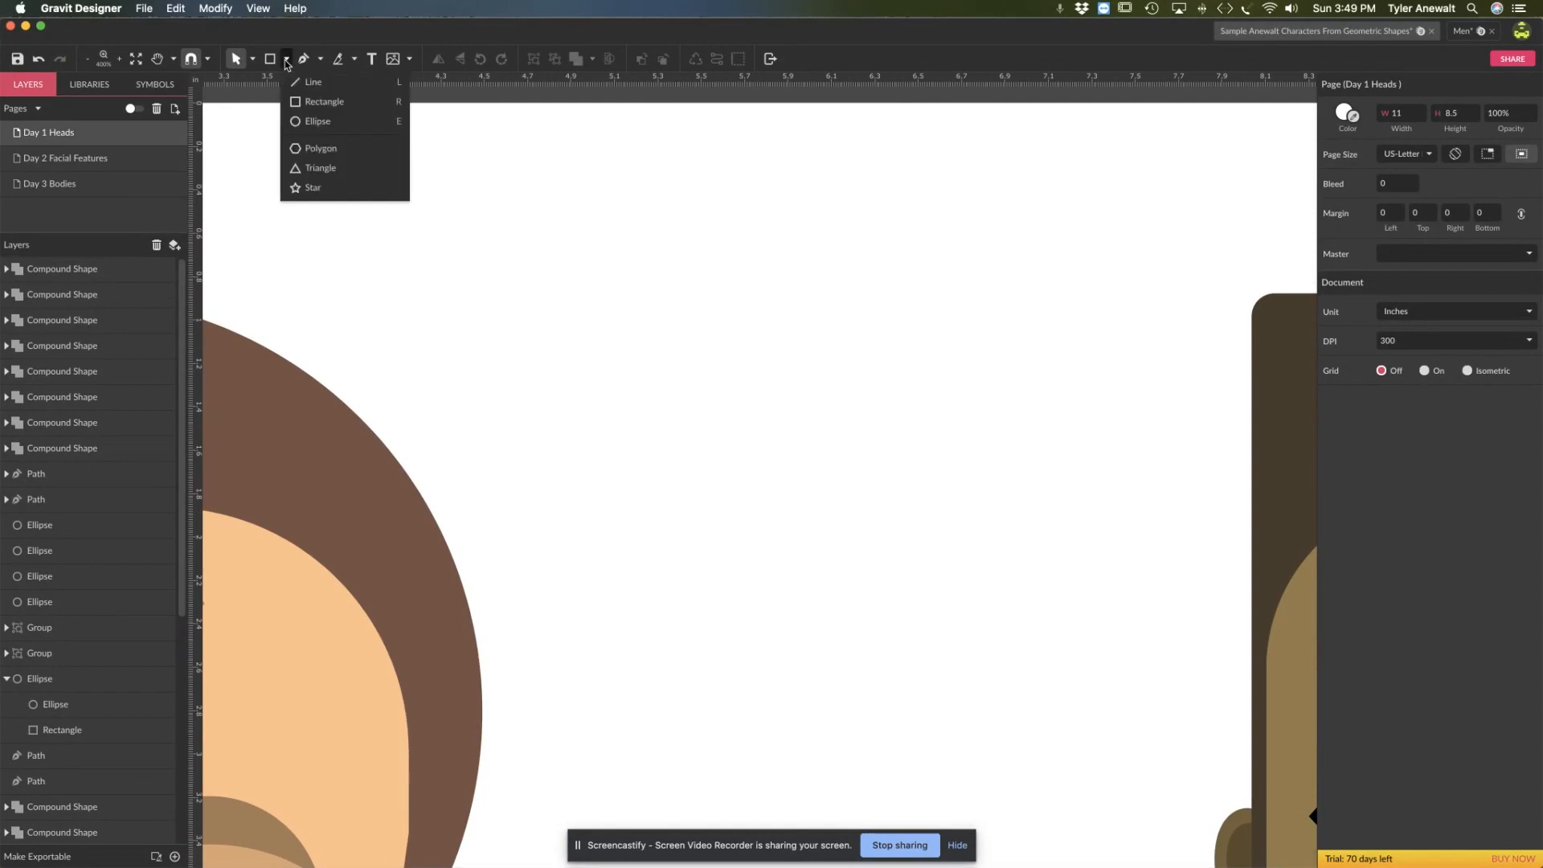
pyautogui.click(330, 123)
pyautogui.moveTo(642, 248); pyautogui.dragTo(968, 451)
pyautogui.moveTo(695, 305); pyautogui.dragTo(688, 290)
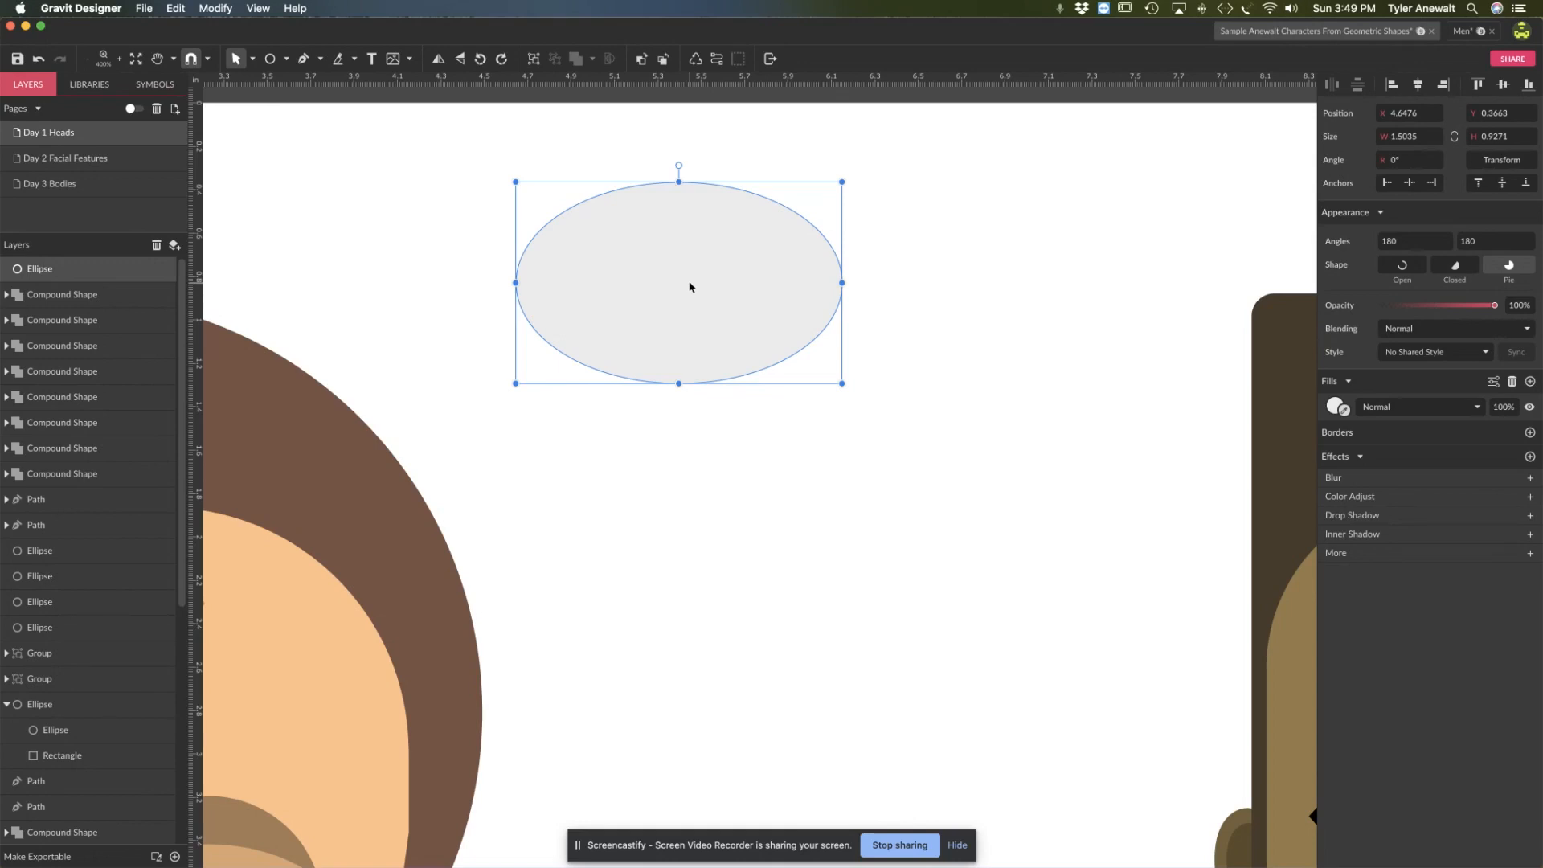
# Step: Duplicate the ellipse about 0.19 in lower, subtract the copy from the original and move the resulting arch slightly up and left
pyautogui.moveTo(690, 287); pyautogui.dragTo(691, 327)
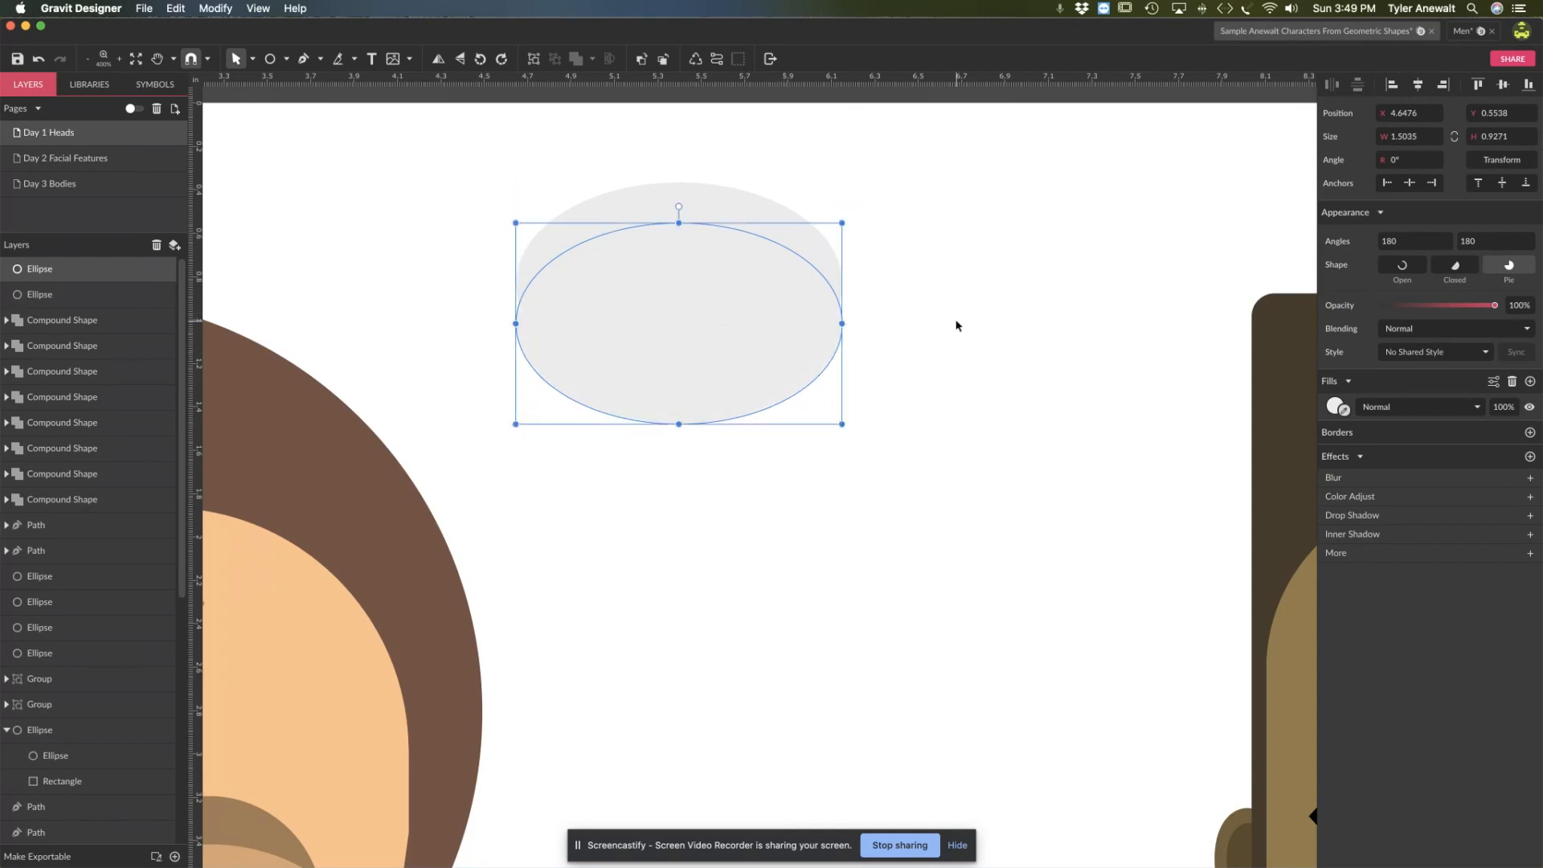
pyautogui.moveTo(871, 196); pyautogui.dragTo(706, 327)
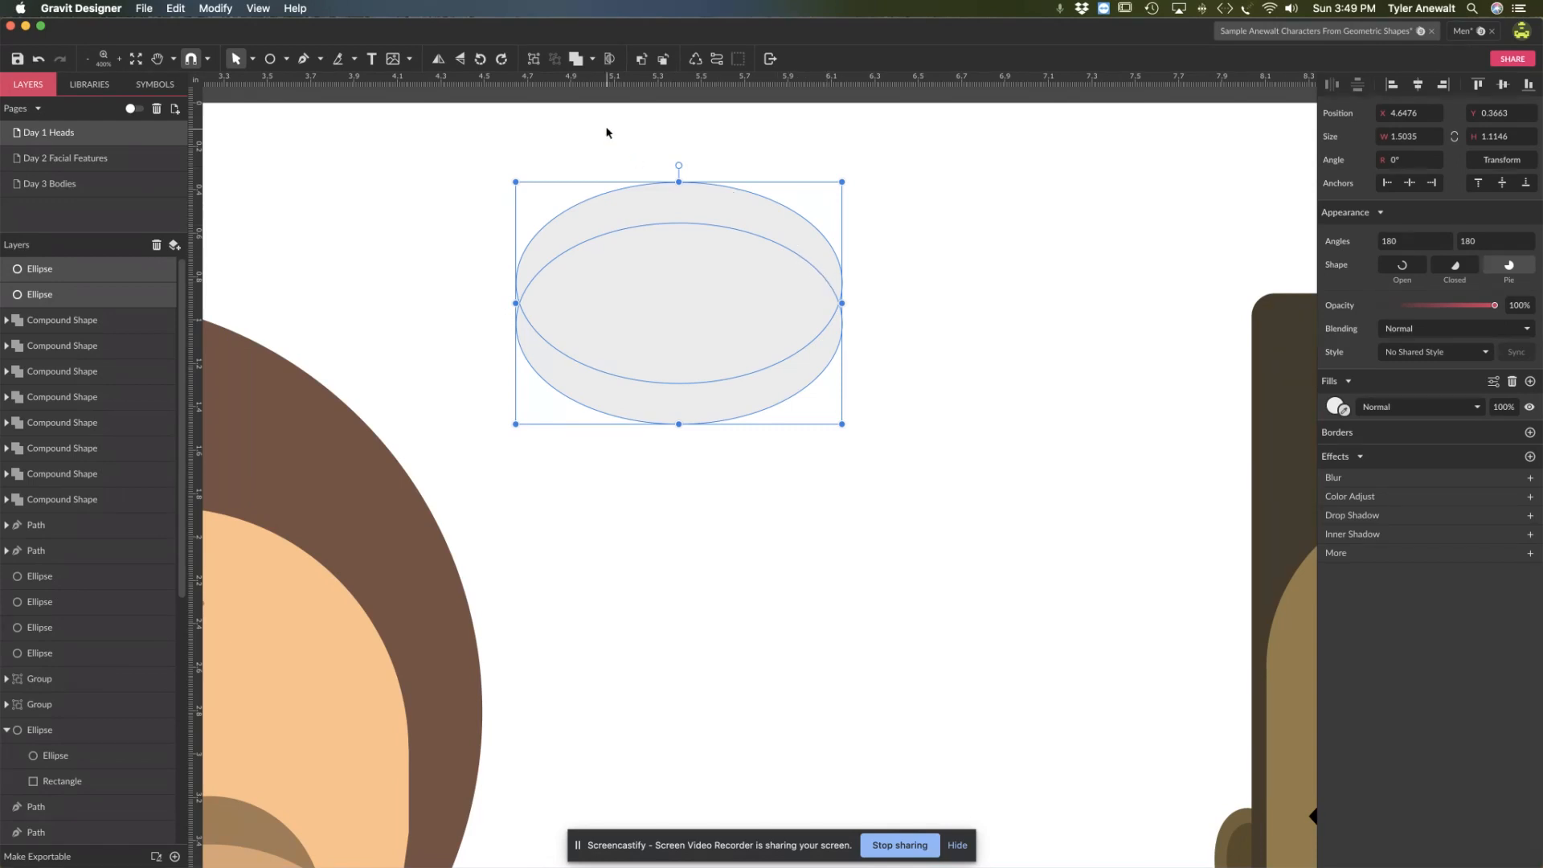
pyautogui.click(593, 58)
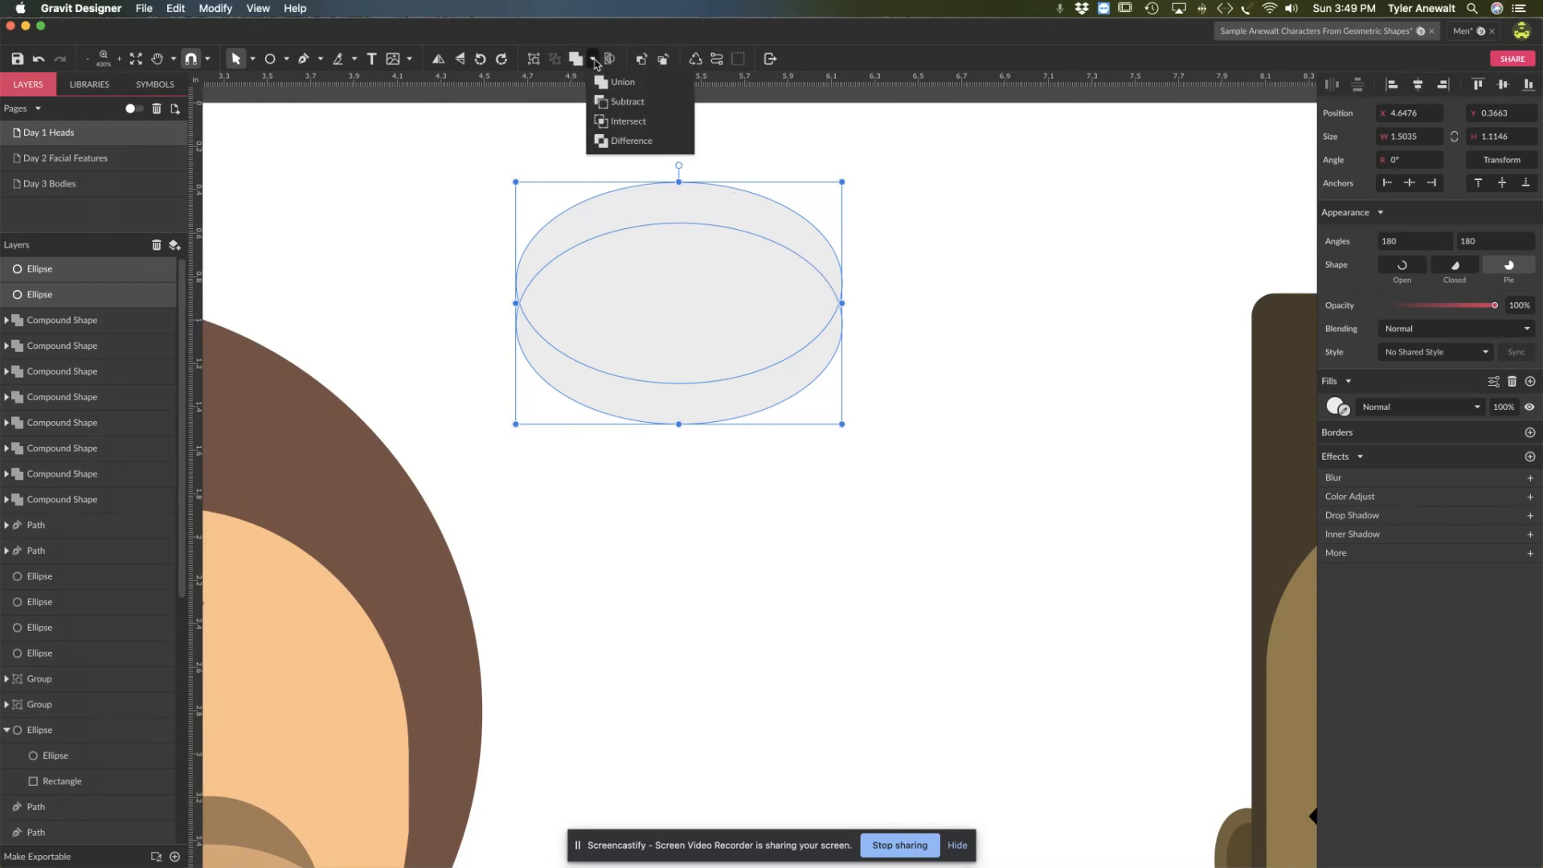
pyautogui.click(601, 102)
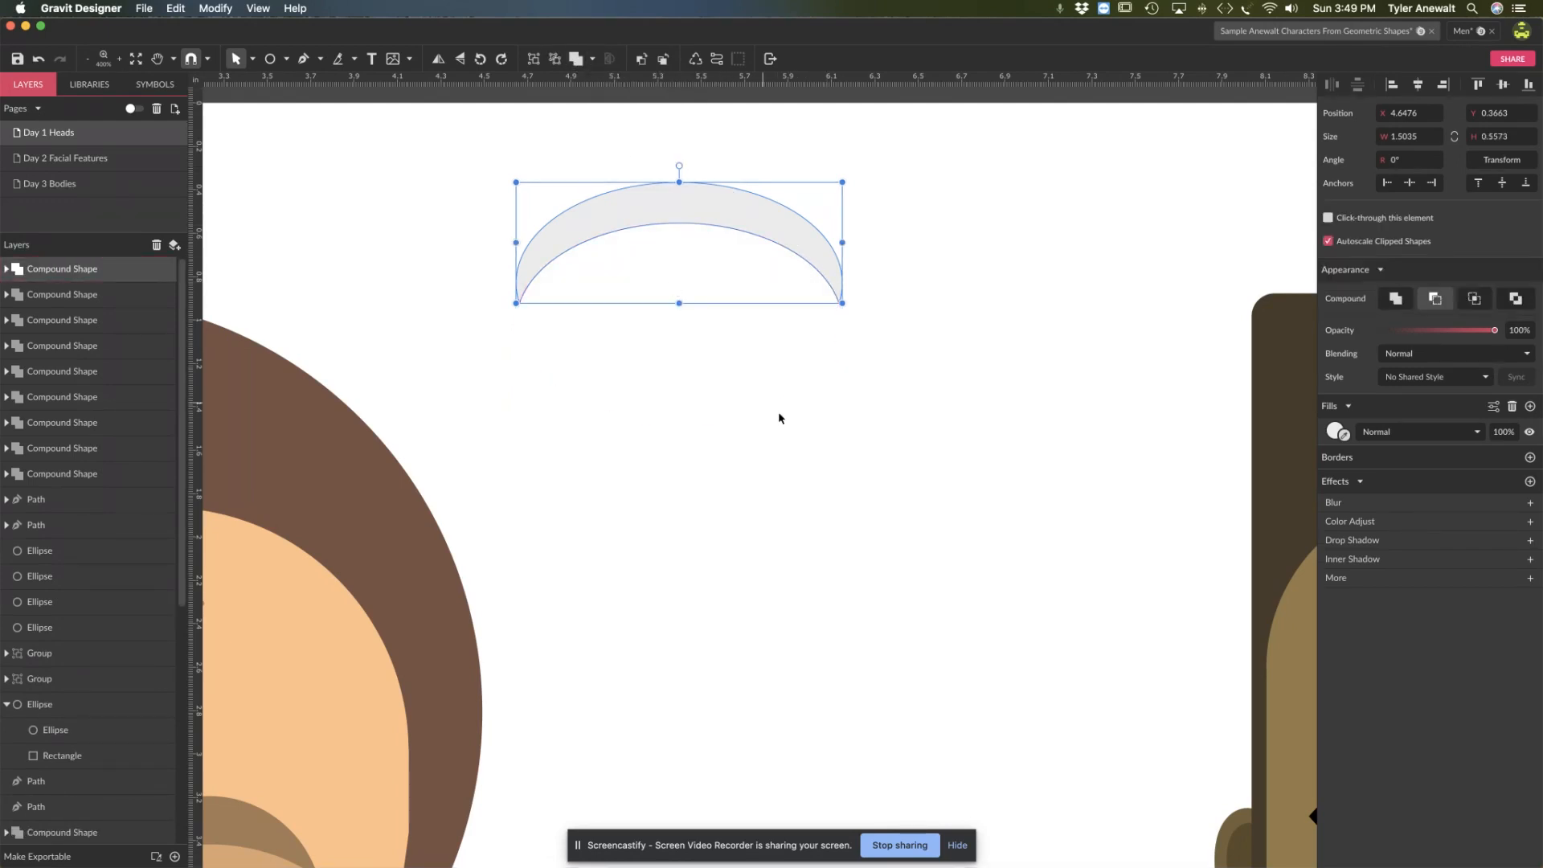
pyautogui.click(761, 265)
pyautogui.click(643, 209)
pyautogui.moveTo(619, 210); pyautogui.dragTo(616, 205)
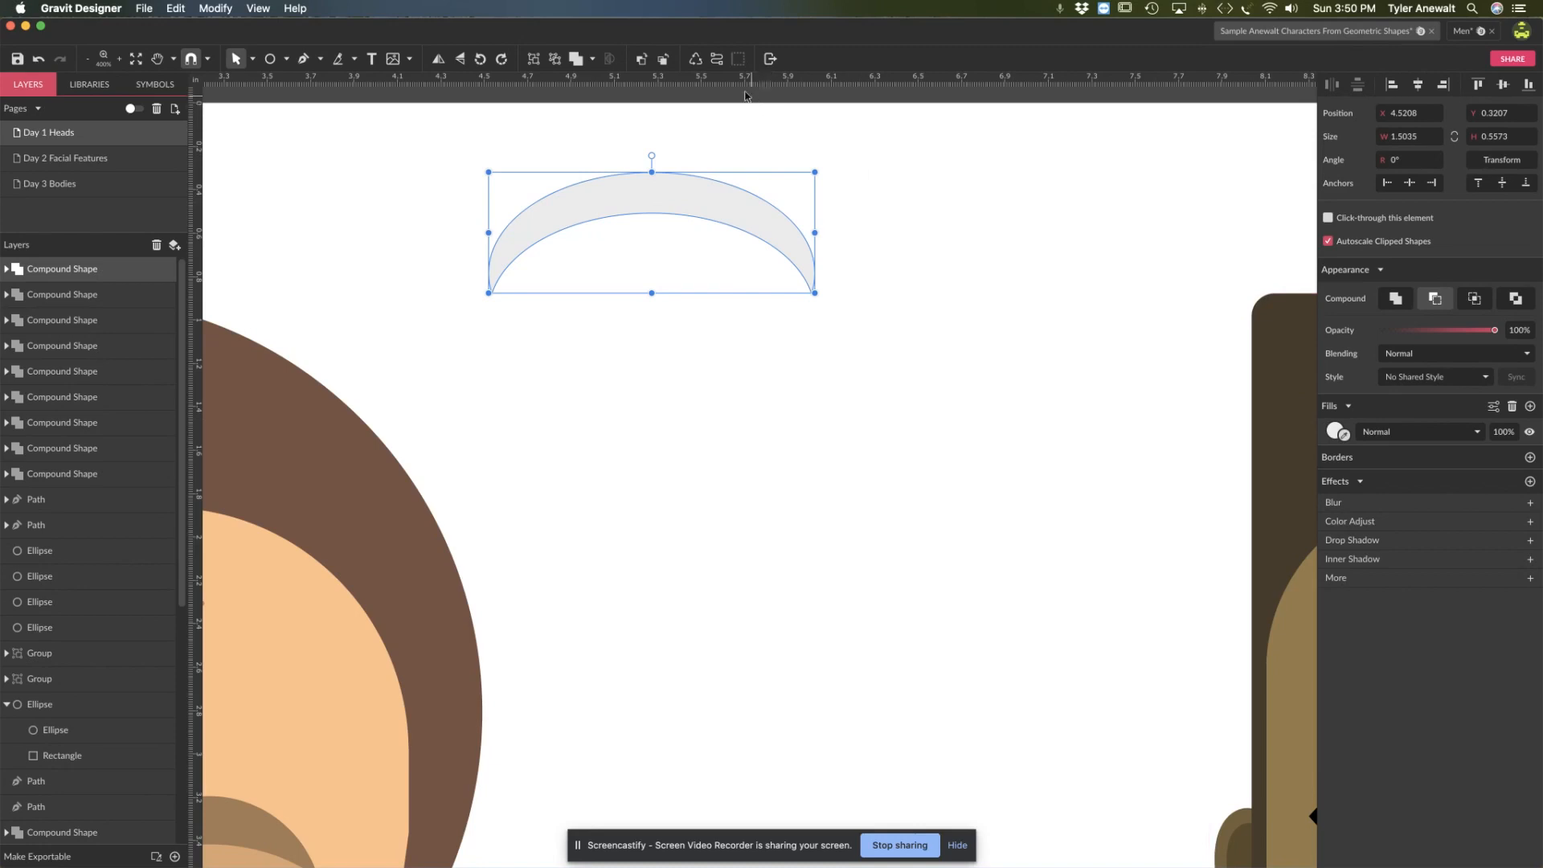
# Step: Convert the arch to an editable path and move its two left end nodes to form a blunt end
pyautogui.click(717, 61)
pyautogui.click(251, 58)
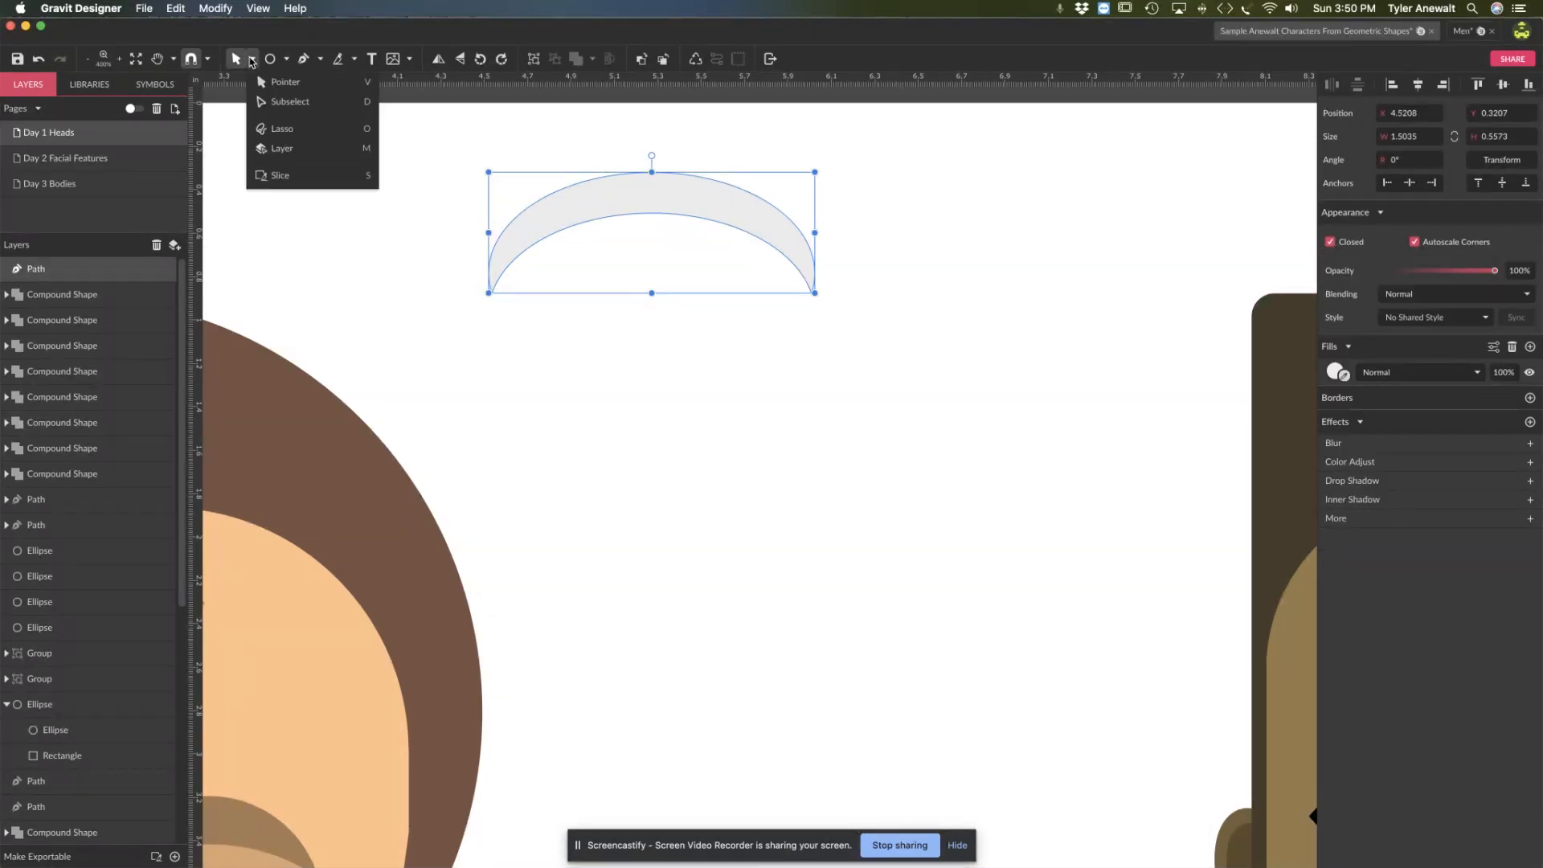
pyautogui.click(270, 107)
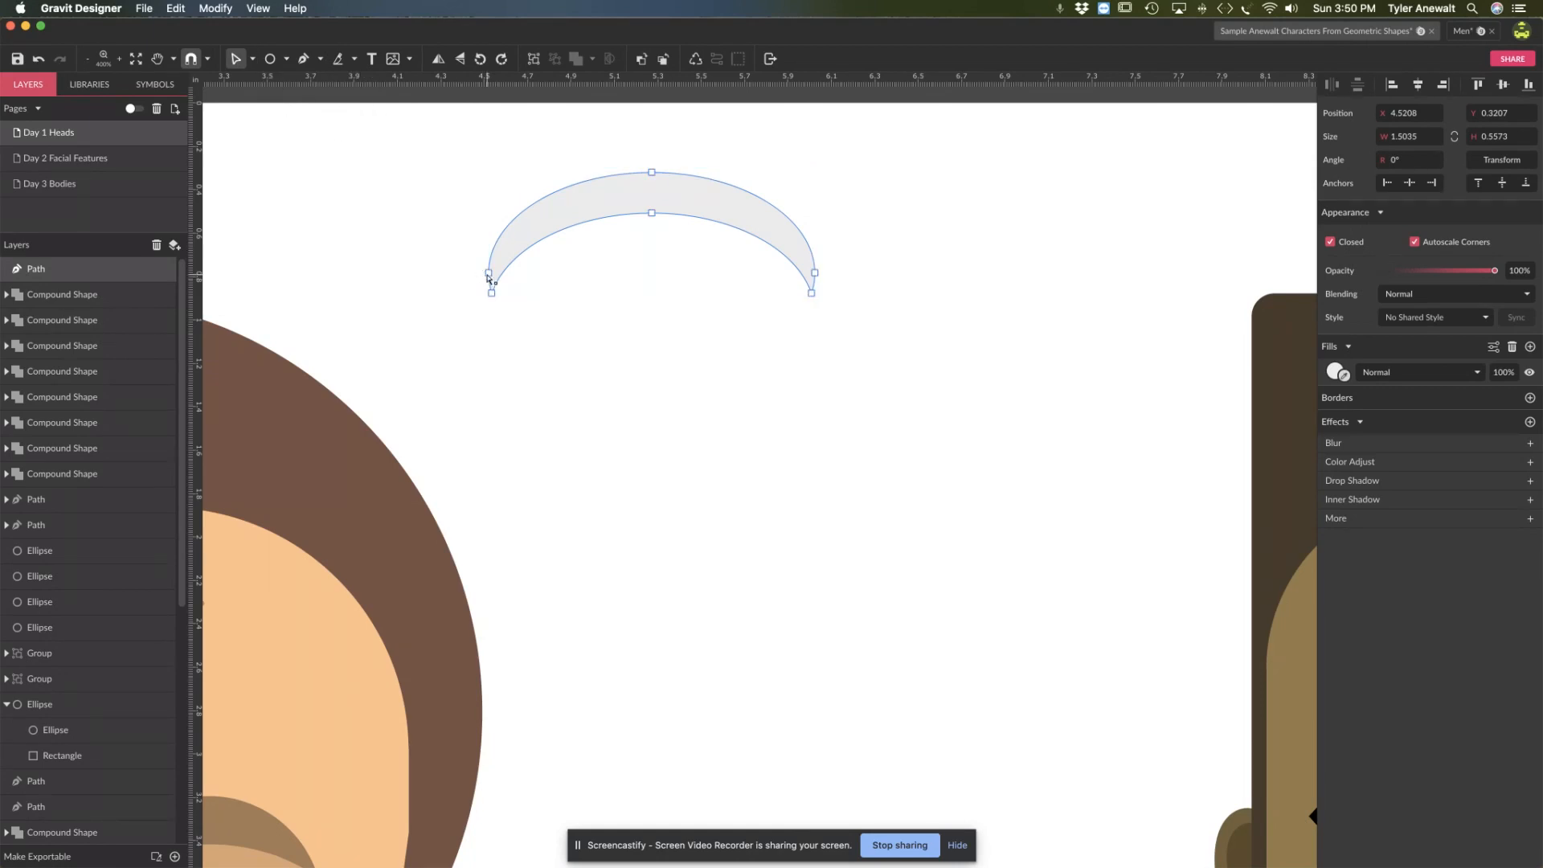
pyautogui.moveTo(487, 274)
pyautogui.mouseDown()
pyautogui.moveTo(473, 250)
pyautogui.moveTo(494, 294)
pyautogui.moveTo(505, 274)
pyautogui.mouseUp()
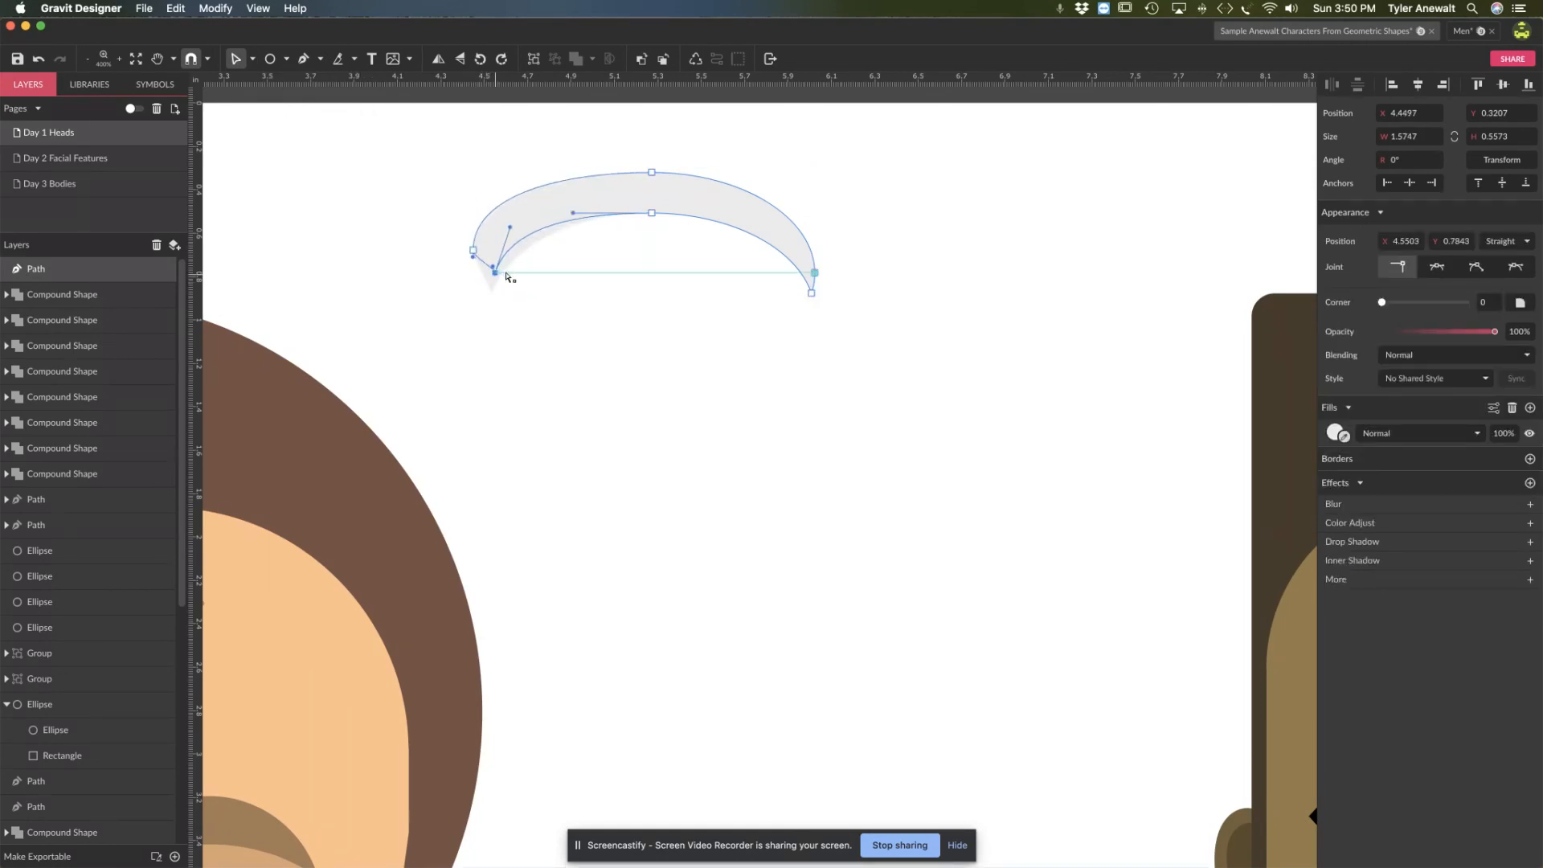
# Step: Delete the upper node at the arch's right end and pull the remaining tip outward into a tapered point
pyautogui.moveTo(814, 273); pyautogui.dragTo(838, 203)
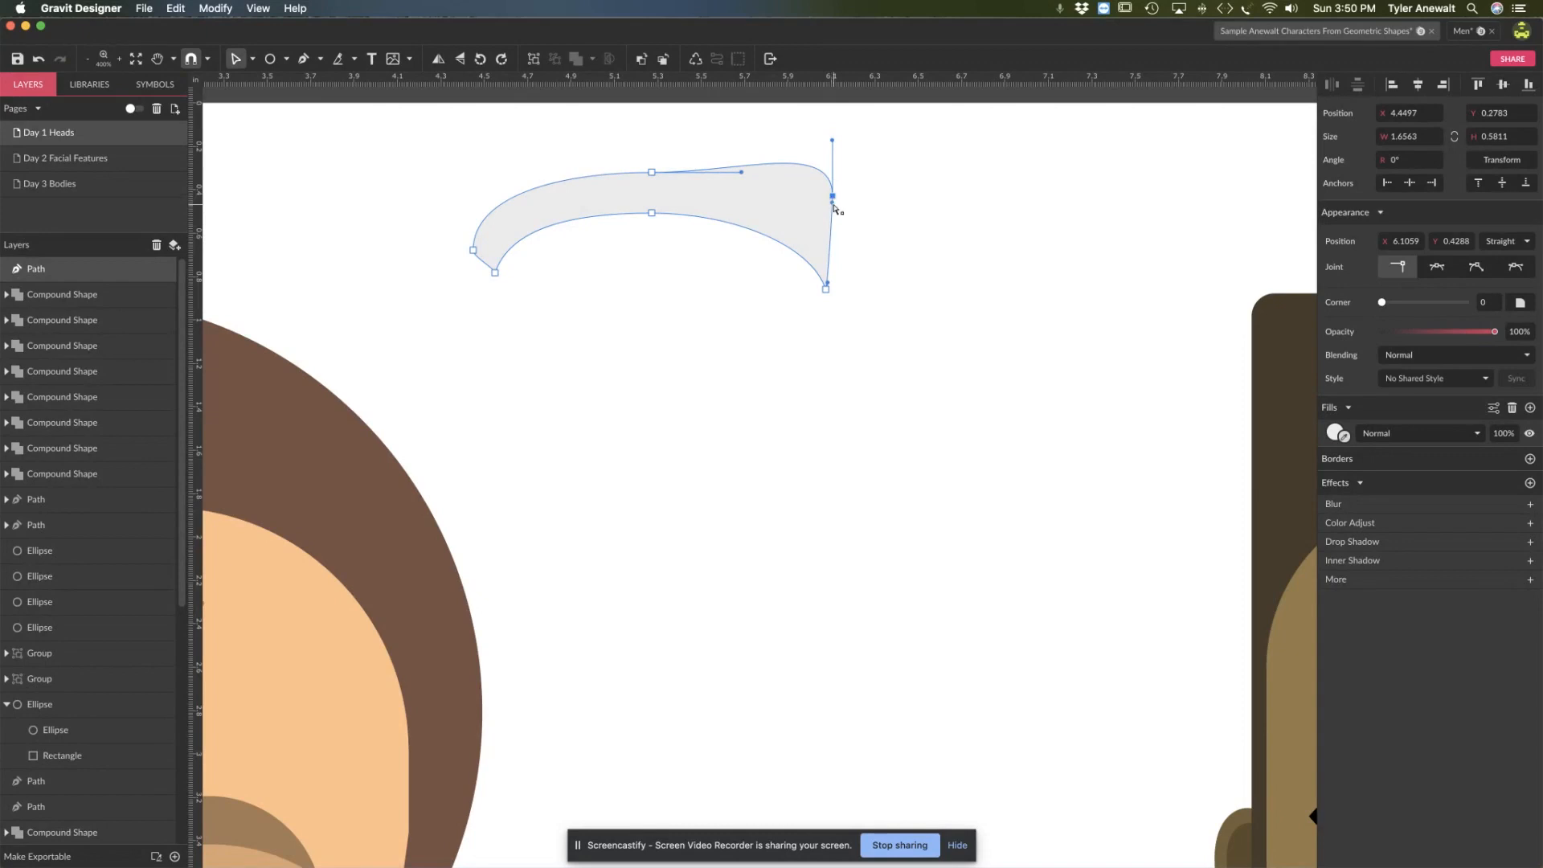
pyautogui.press('Delete')
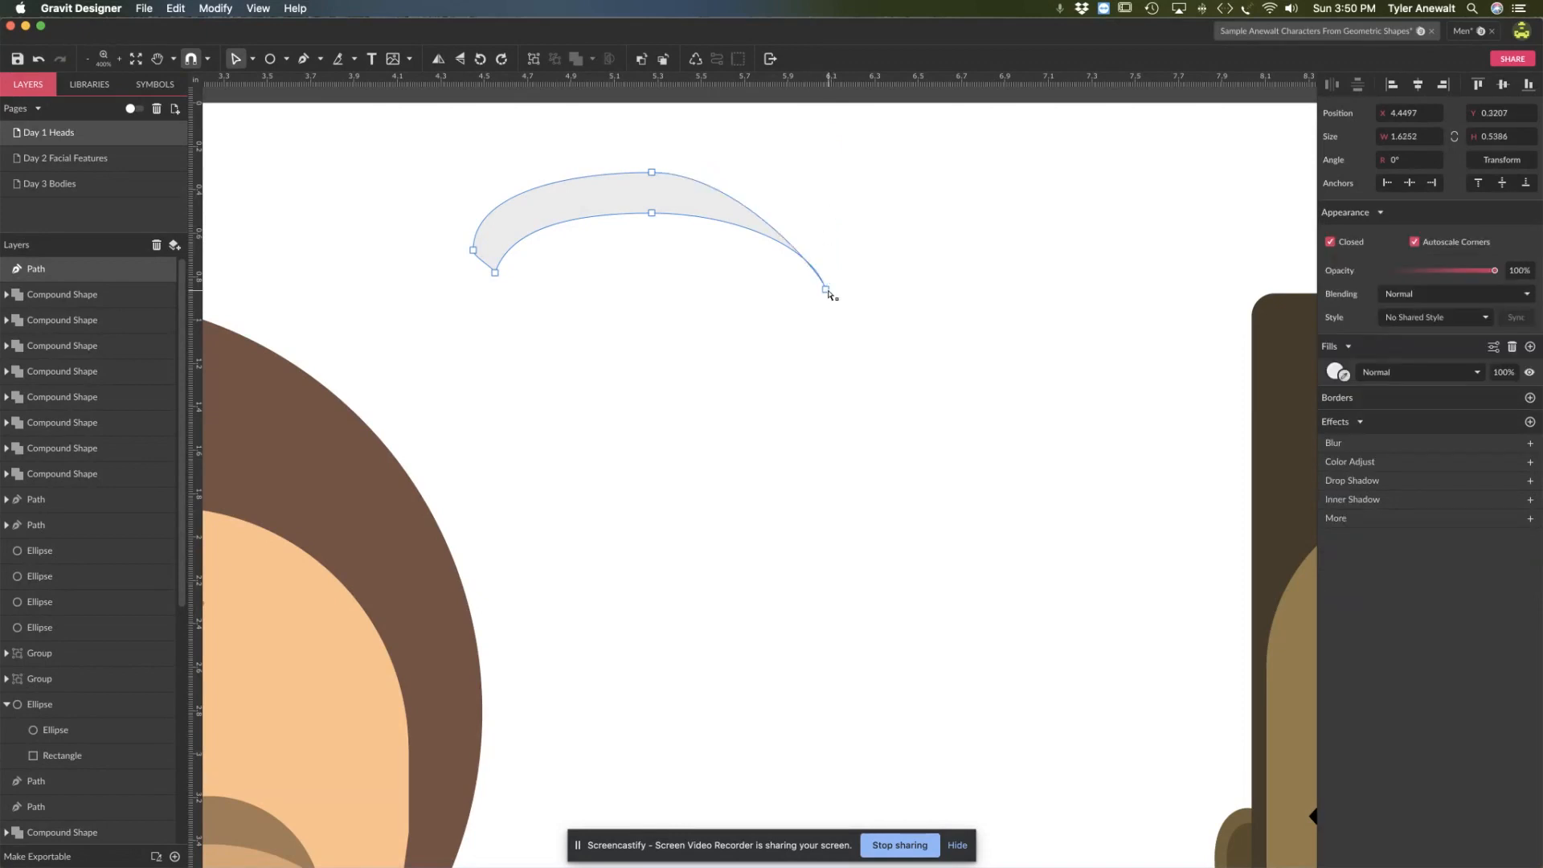
pyautogui.moveTo(828, 291)
pyautogui.mouseDown()
pyautogui.moveTo(853, 275)
pyautogui.moveTo(814, 274)
pyautogui.mouseUp()
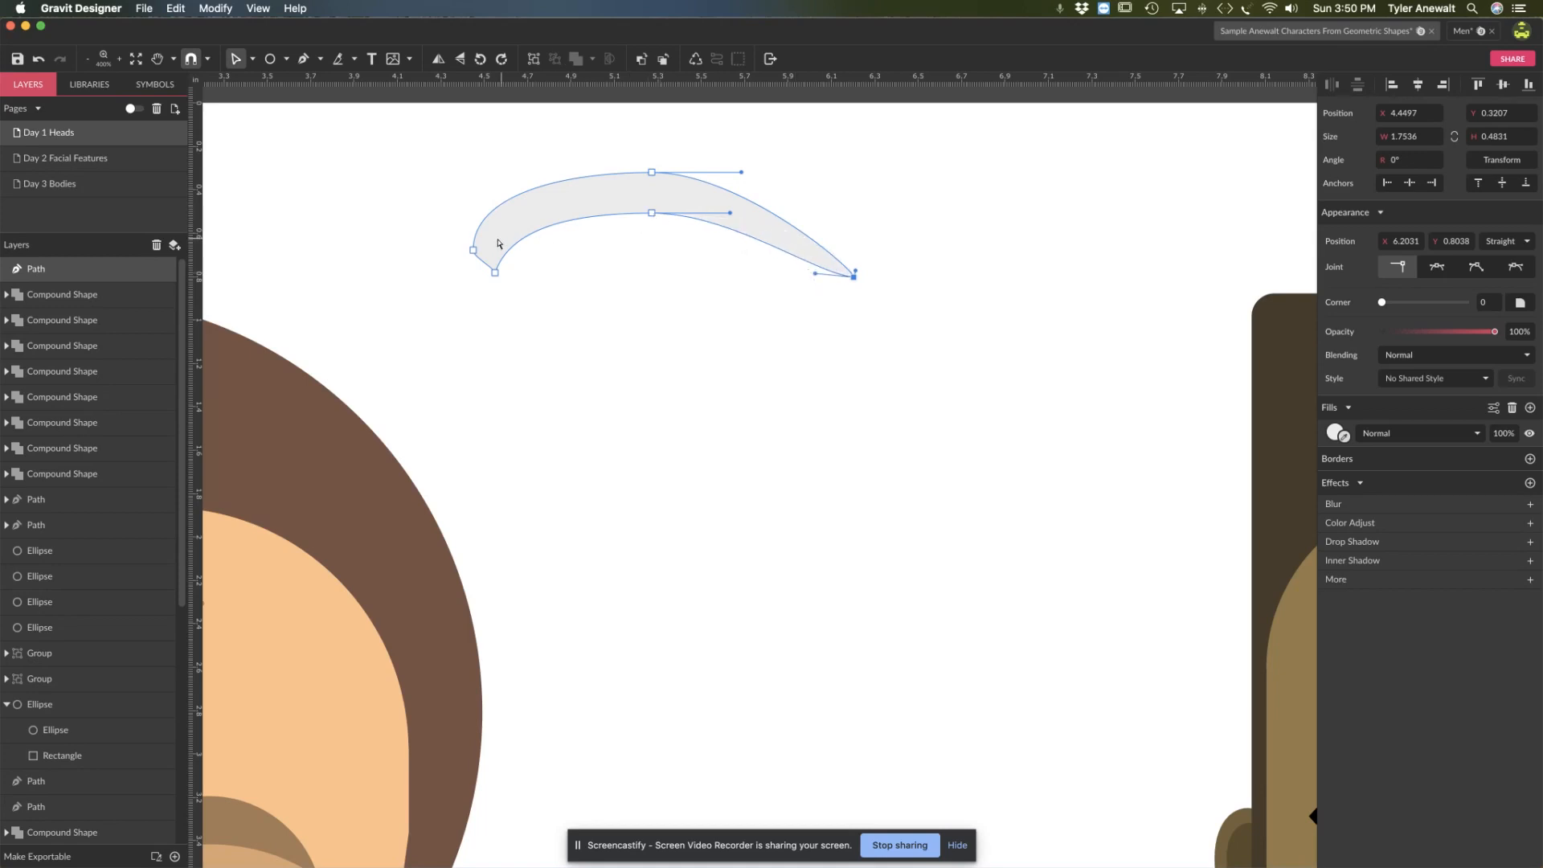
# Step: Widen the eyebrow's blunt left end by moving its end nodes apart
pyautogui.click(473, 250)
pyautogui.moveTo(471, 251); pyautogui.dragTo(735, 249)
pyautogui.click(520, 176)
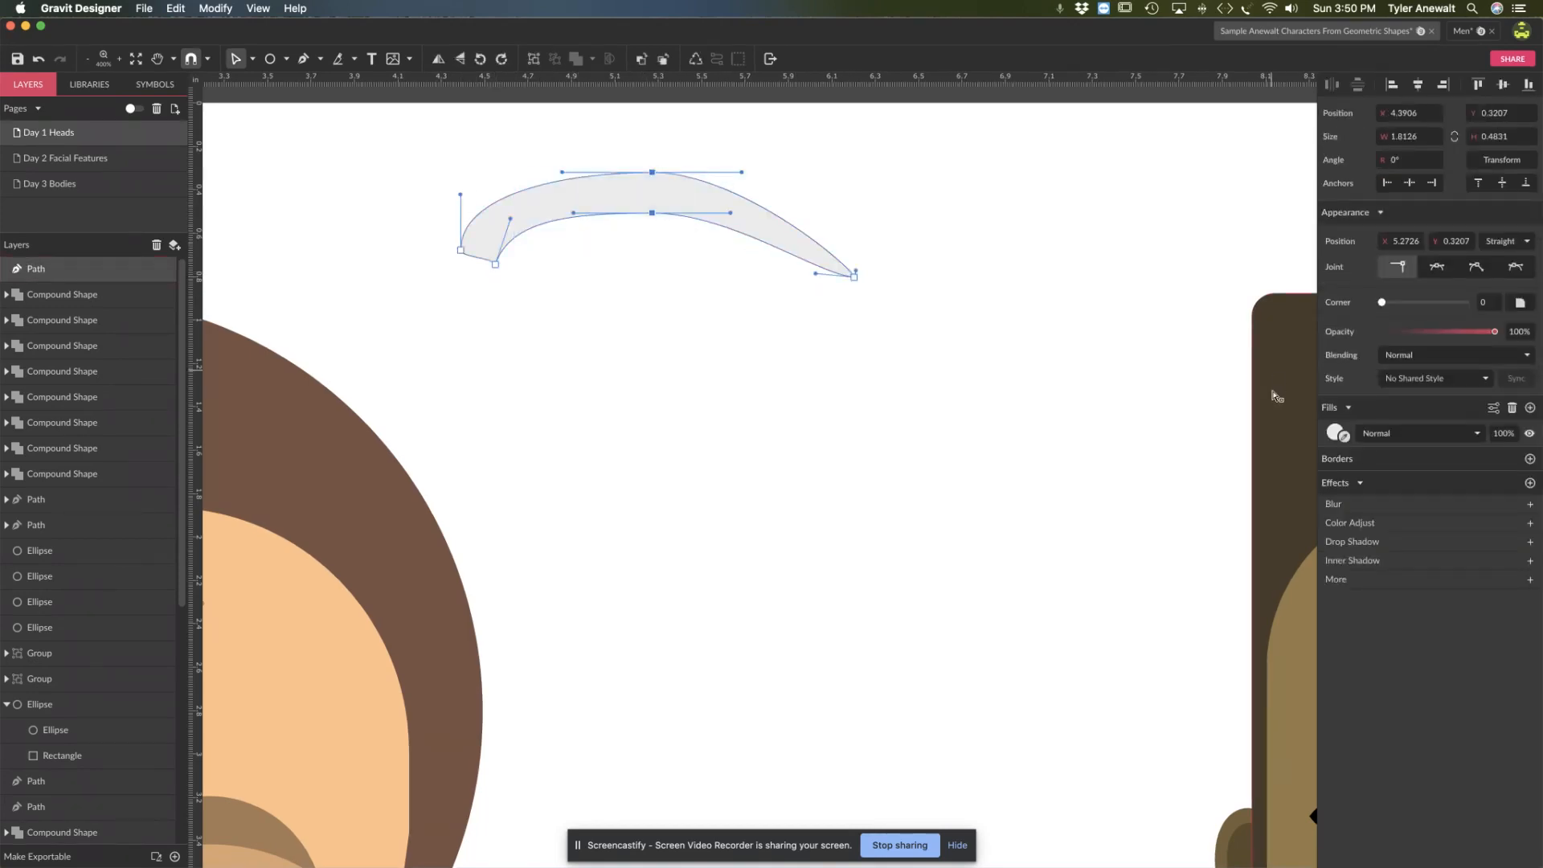
# Step: Fill the eyebrow with the brown sampled from the left head's hair and move it left, above that head
pyautogui.click(1334, 431)
pyautogui.click(1334, 433)
pyautogui.moveTo(1336, 433); pyautogui.dragTo(344, 437)
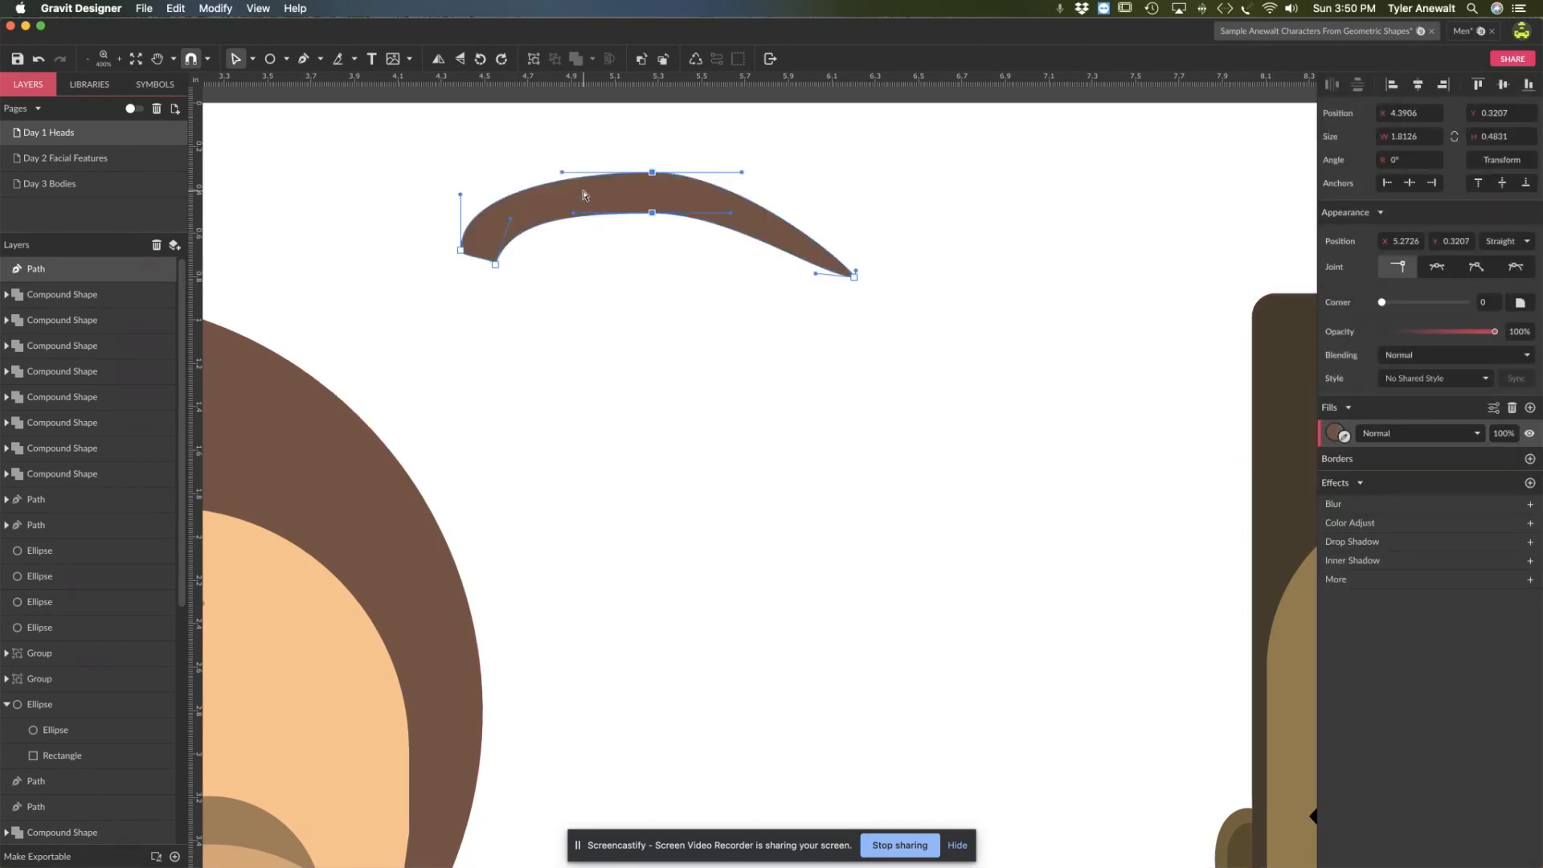
pyautogui.press('v')
pyautogui.moveTo(584, 198); pyautogui.dragTo(470, 185)
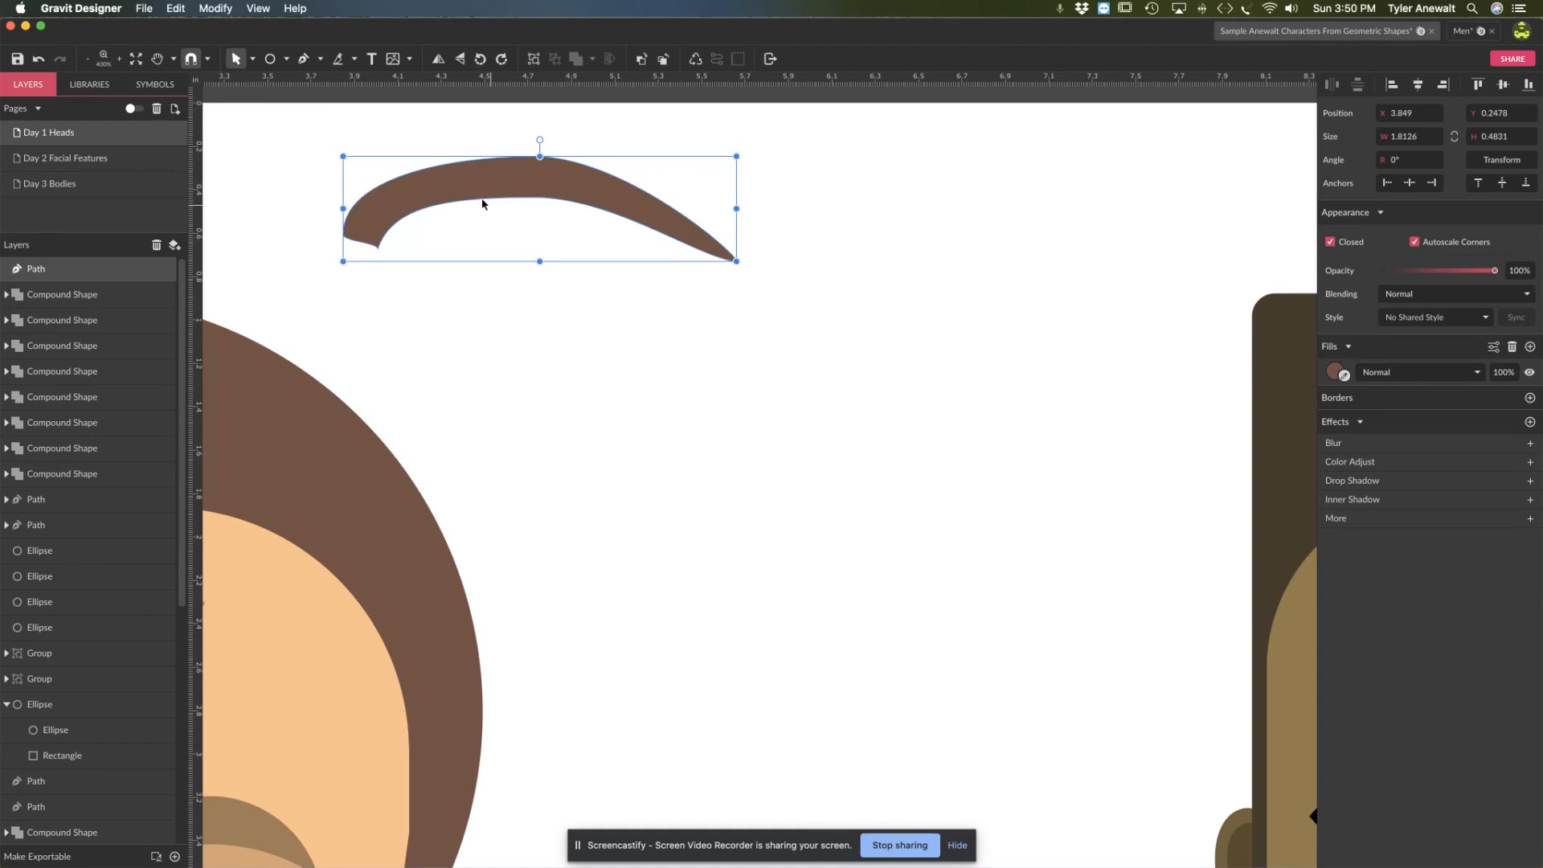
# Step: Draw a brown rectangle about 1.38 × 0.48 in below the eyebrow and round its corners fully
pyautogui.click(285, 60)
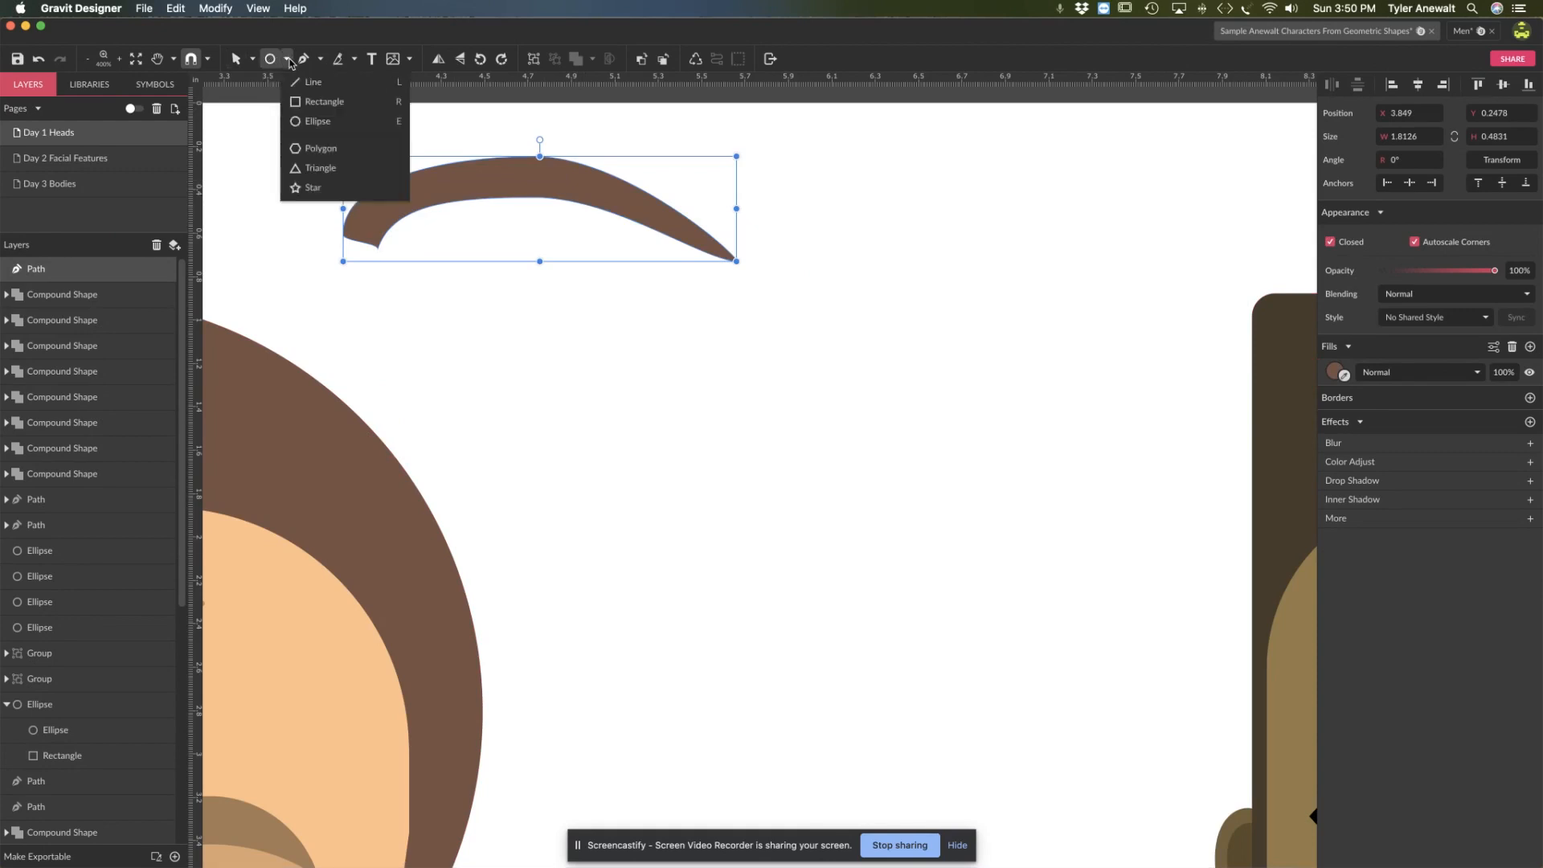
pyautogui.click(299, 102)
pyautogui.moveTo(642, 372); pyautogui.dragTo(832, 478)
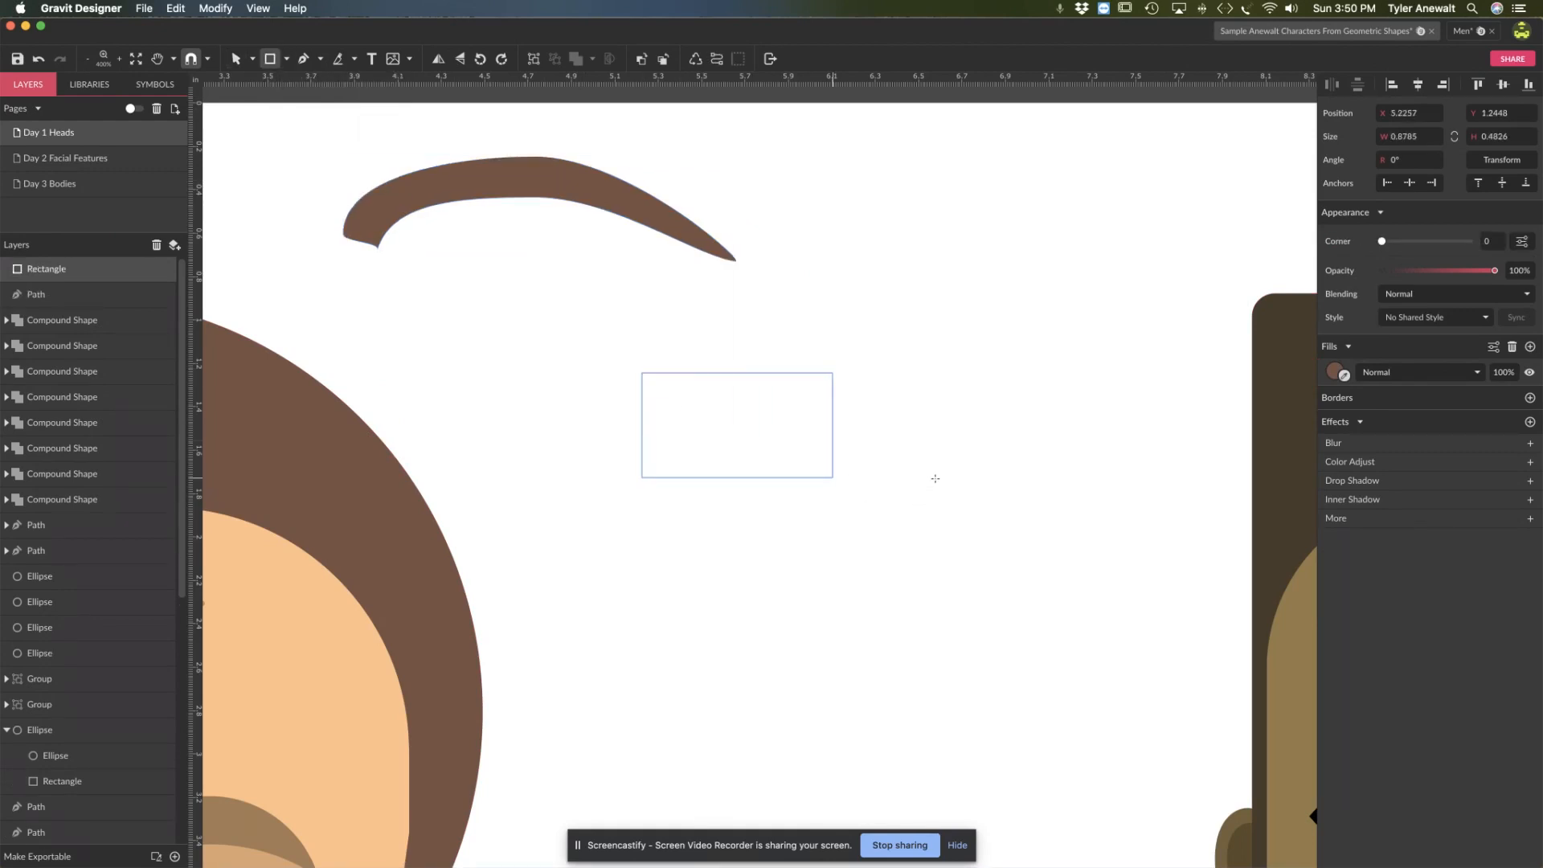
pyautogui.moveTo(936, 478); pyautogui.dragTo(942, 476)
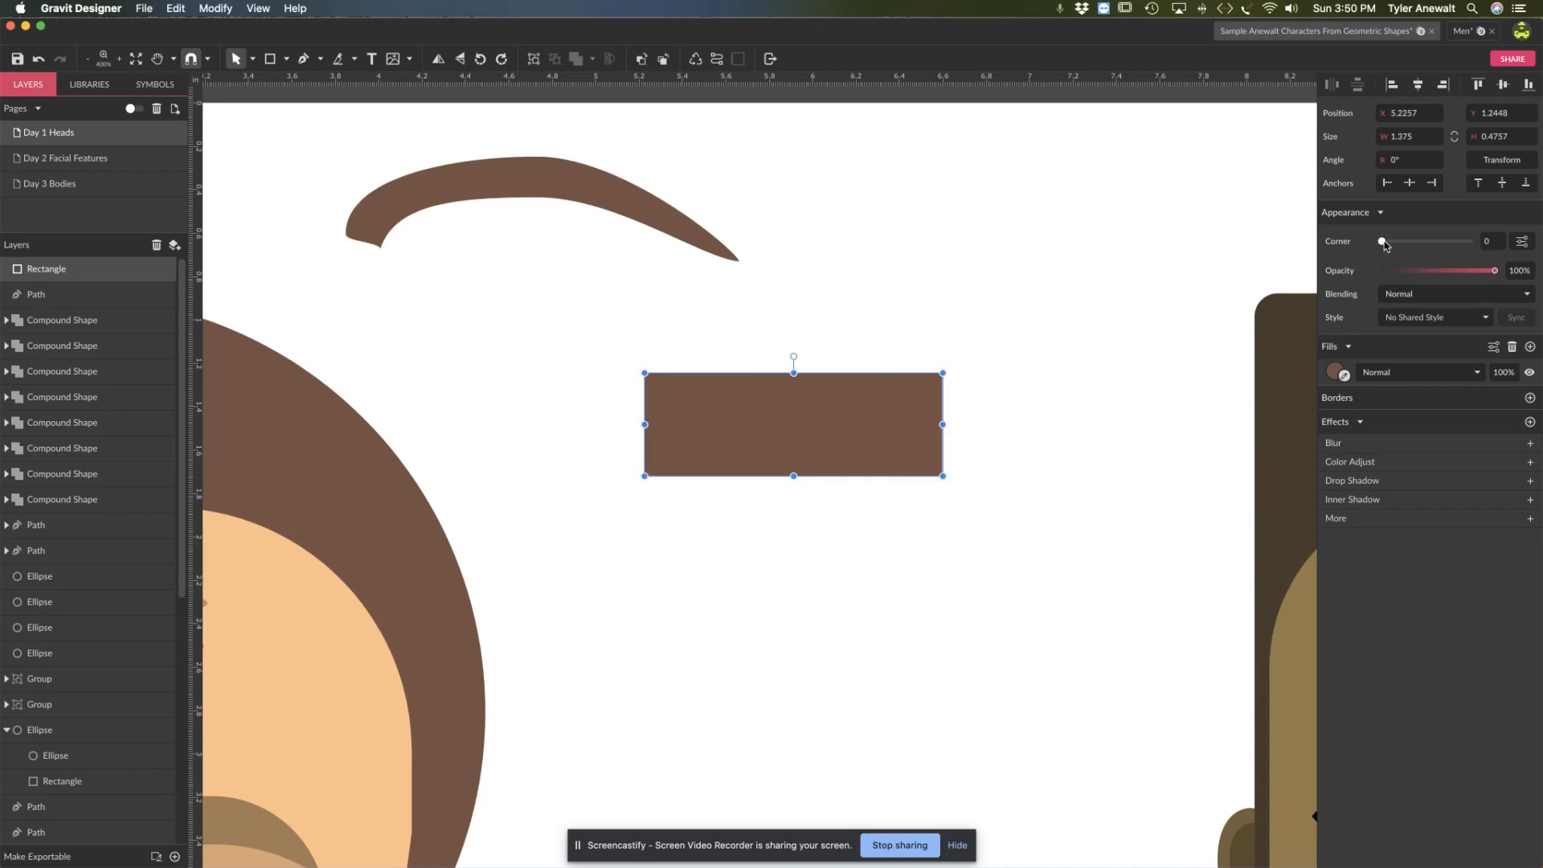
pyautogui.moveTo(1383, 243); pyautogui.dragTo(1458, 242)
pyautogui.click(958, 302)
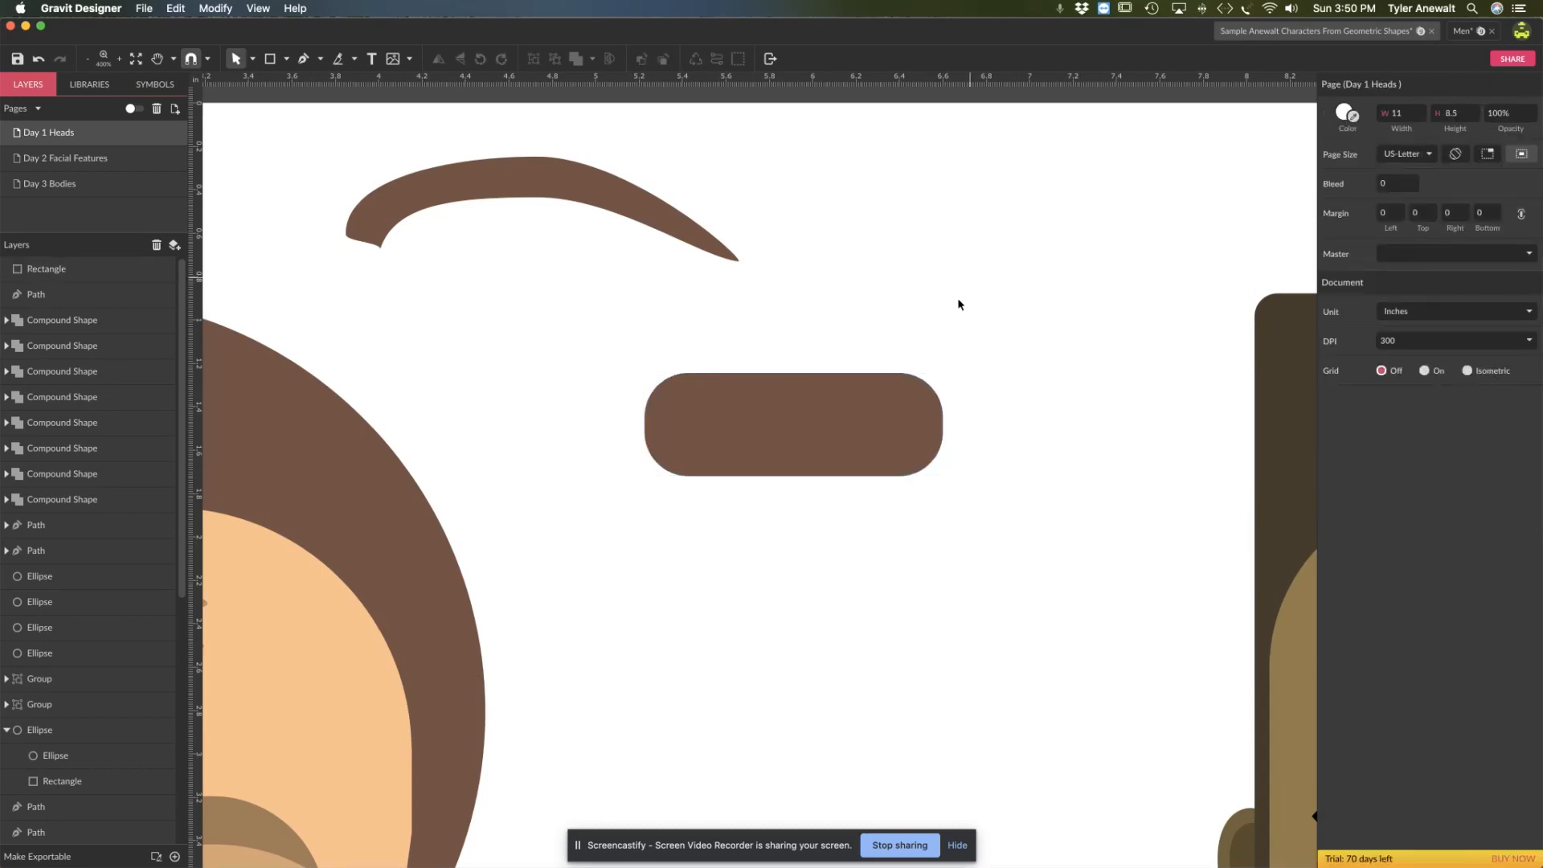
# Step: Move the rounded rectangle up and left and overlap it with a duplicate offset further up and left
pyautogui.moveTo(824, 424); pyautogui.dragTo(770, 411)
pyautogui.click(1033, 360)
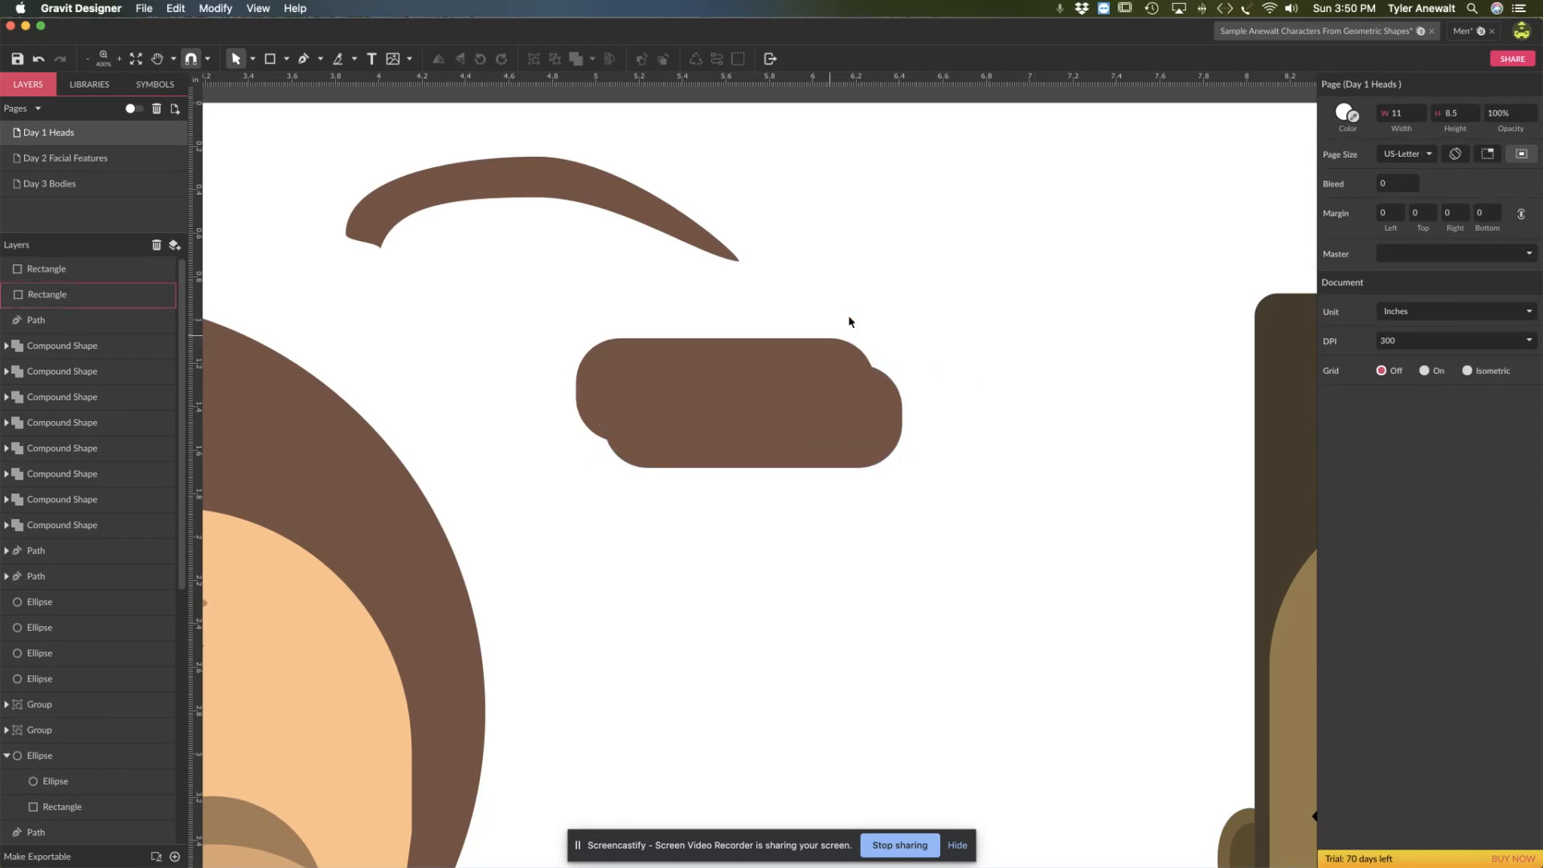
# Step: Subtract the lower rounded rectangle from the upper one and shift the brown rectangle up slightly to thicken the eyebrow
pyautogui.moveTo(876, 288); pyautogui.dragTo(787, 416)
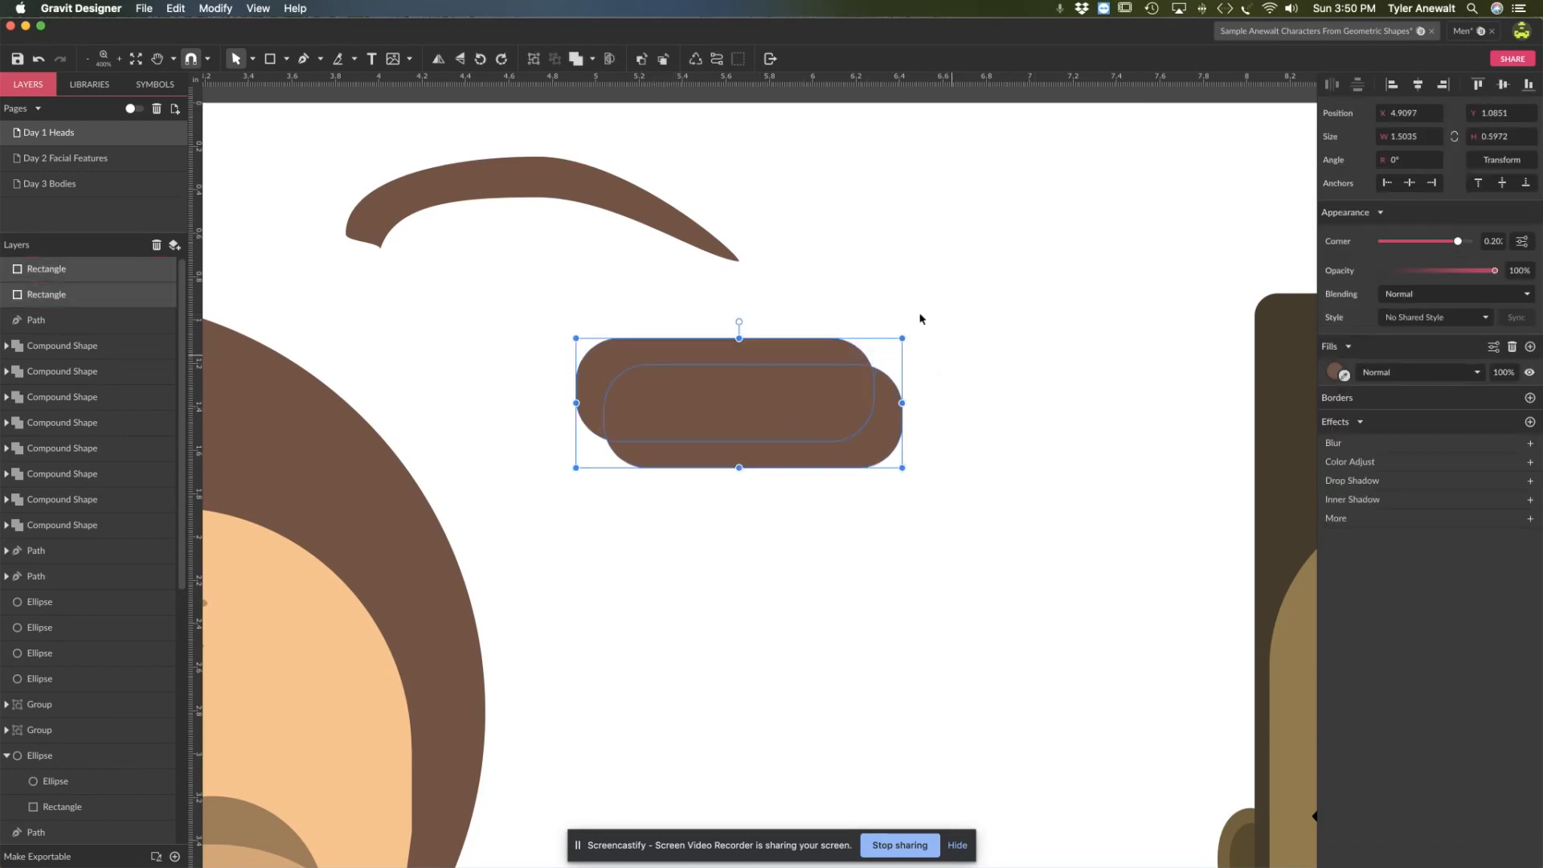
pyautogui.click(593, 60)
pyautogui.click(622, 103)
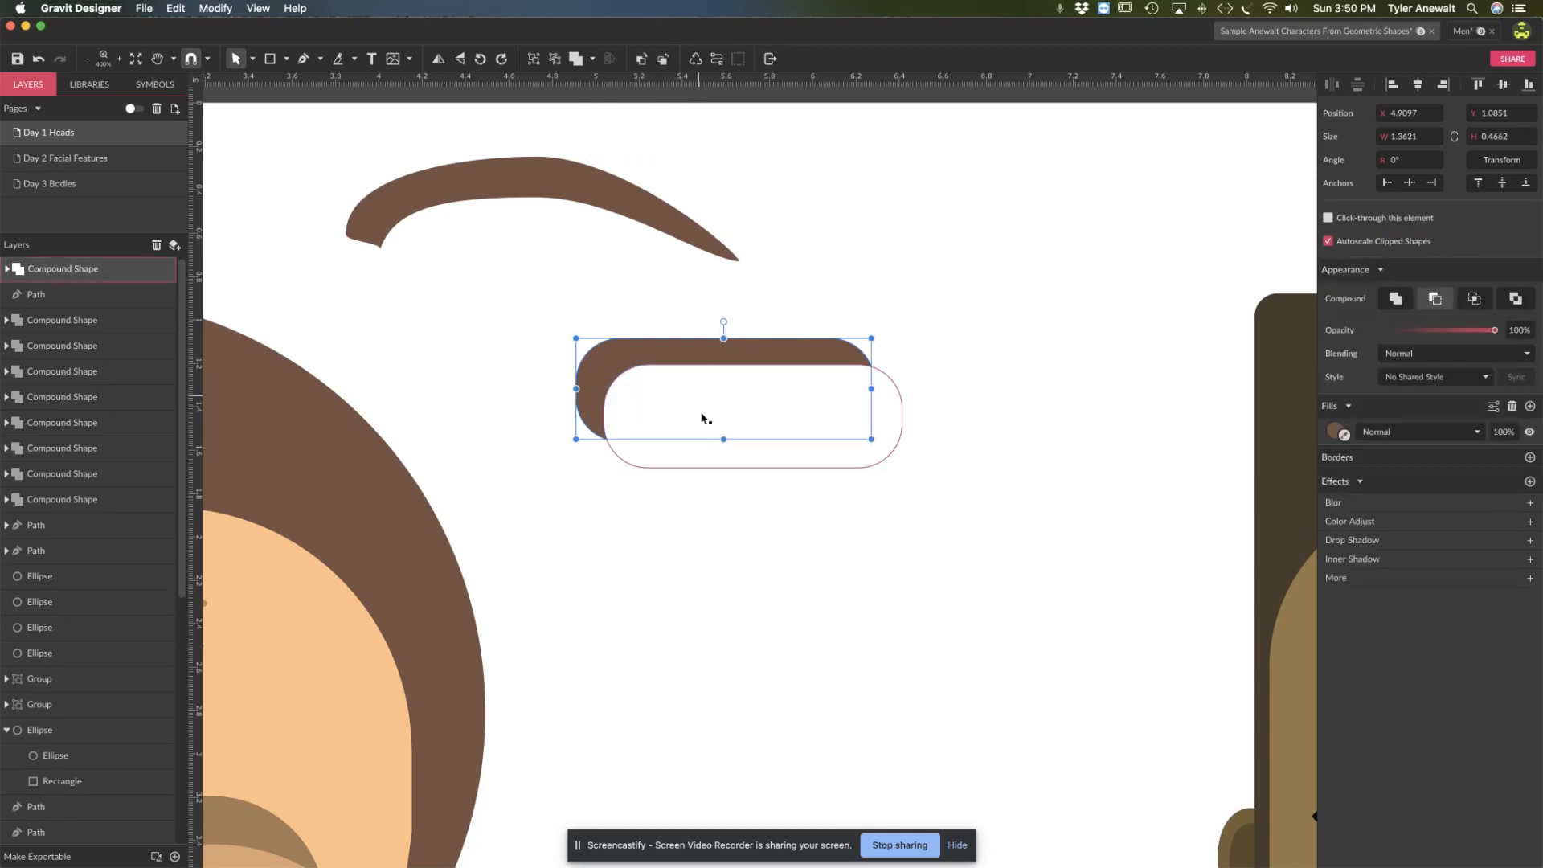
pyautogui.doubleClick(702, 416)
pyautogui.click(729, 347)
pyautogui.moveTo(708, 351); pyautogui.dragTo(713, 335)
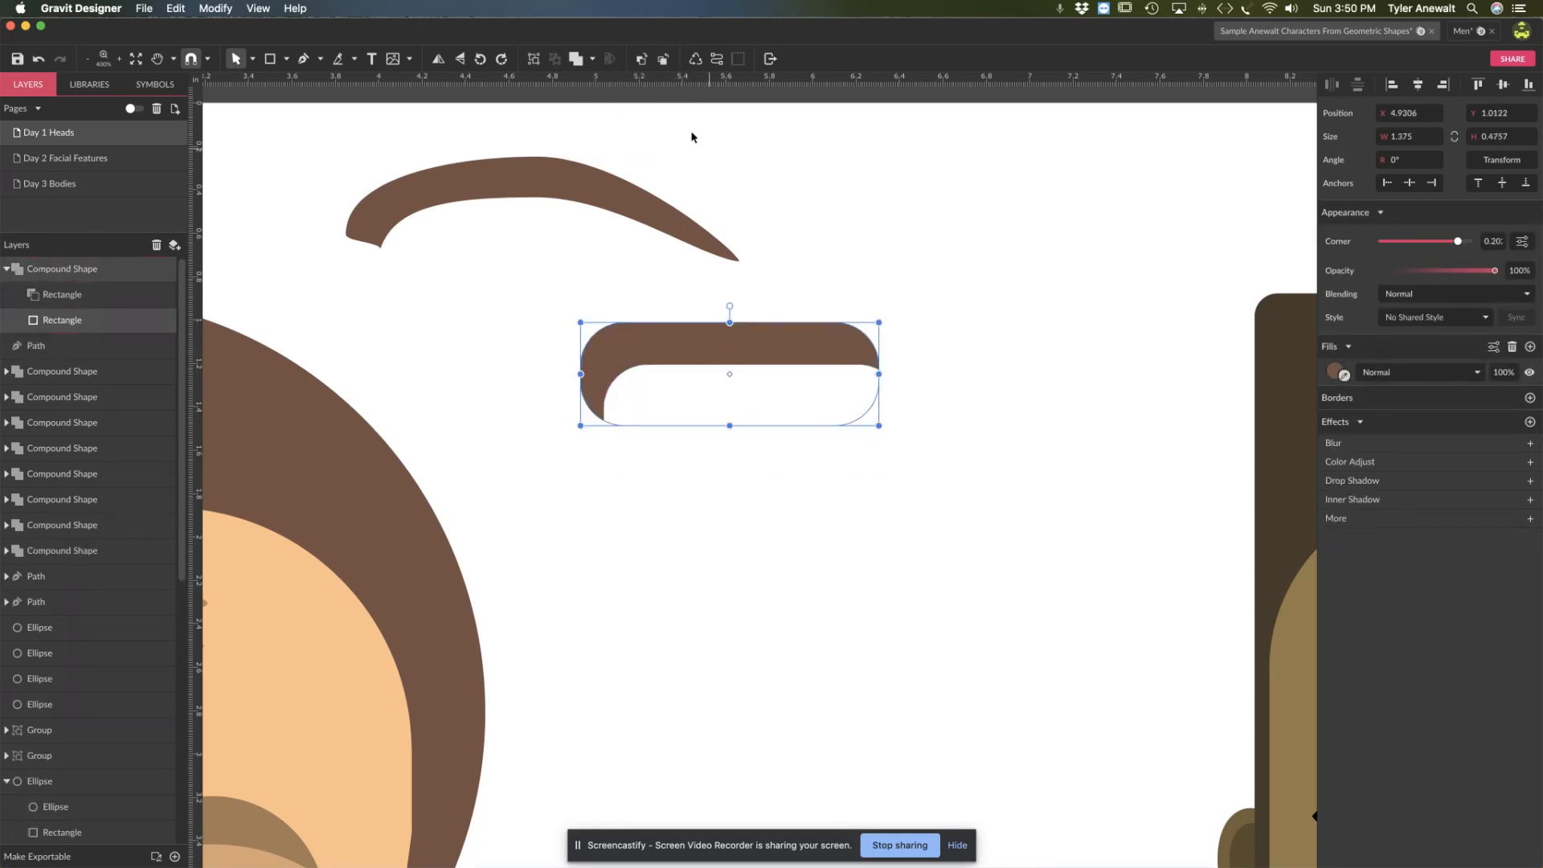
# Step: Convert the subtracted eyebrow shape into a single path with editable nodes
pyautogui.click(717, 61)
pyautogui.click(252, 60)
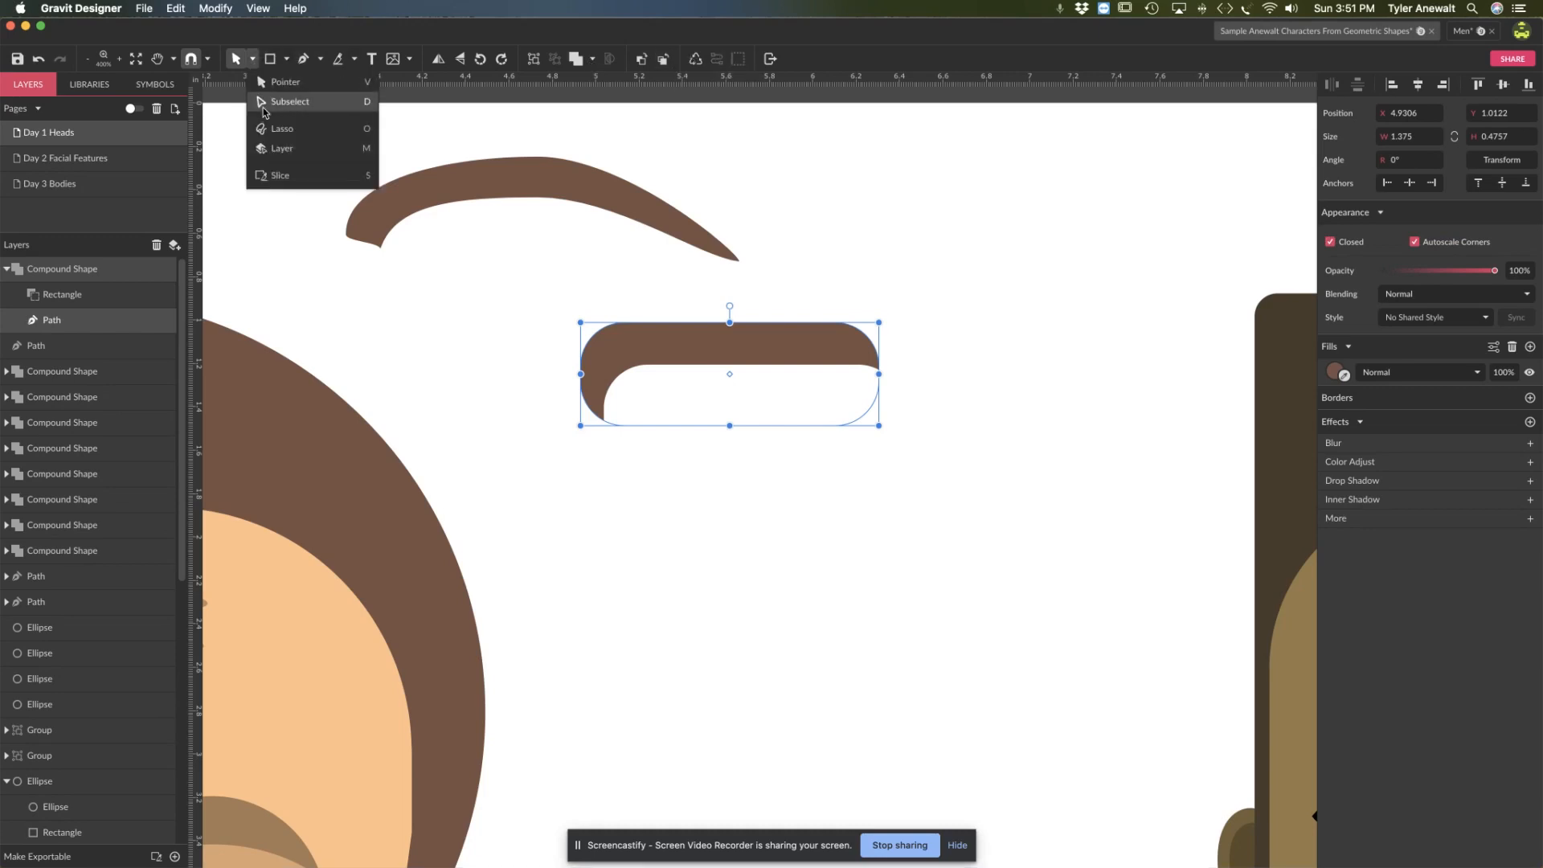
pyautogui.click(281, 102)
pyautogui.click(596, 397)
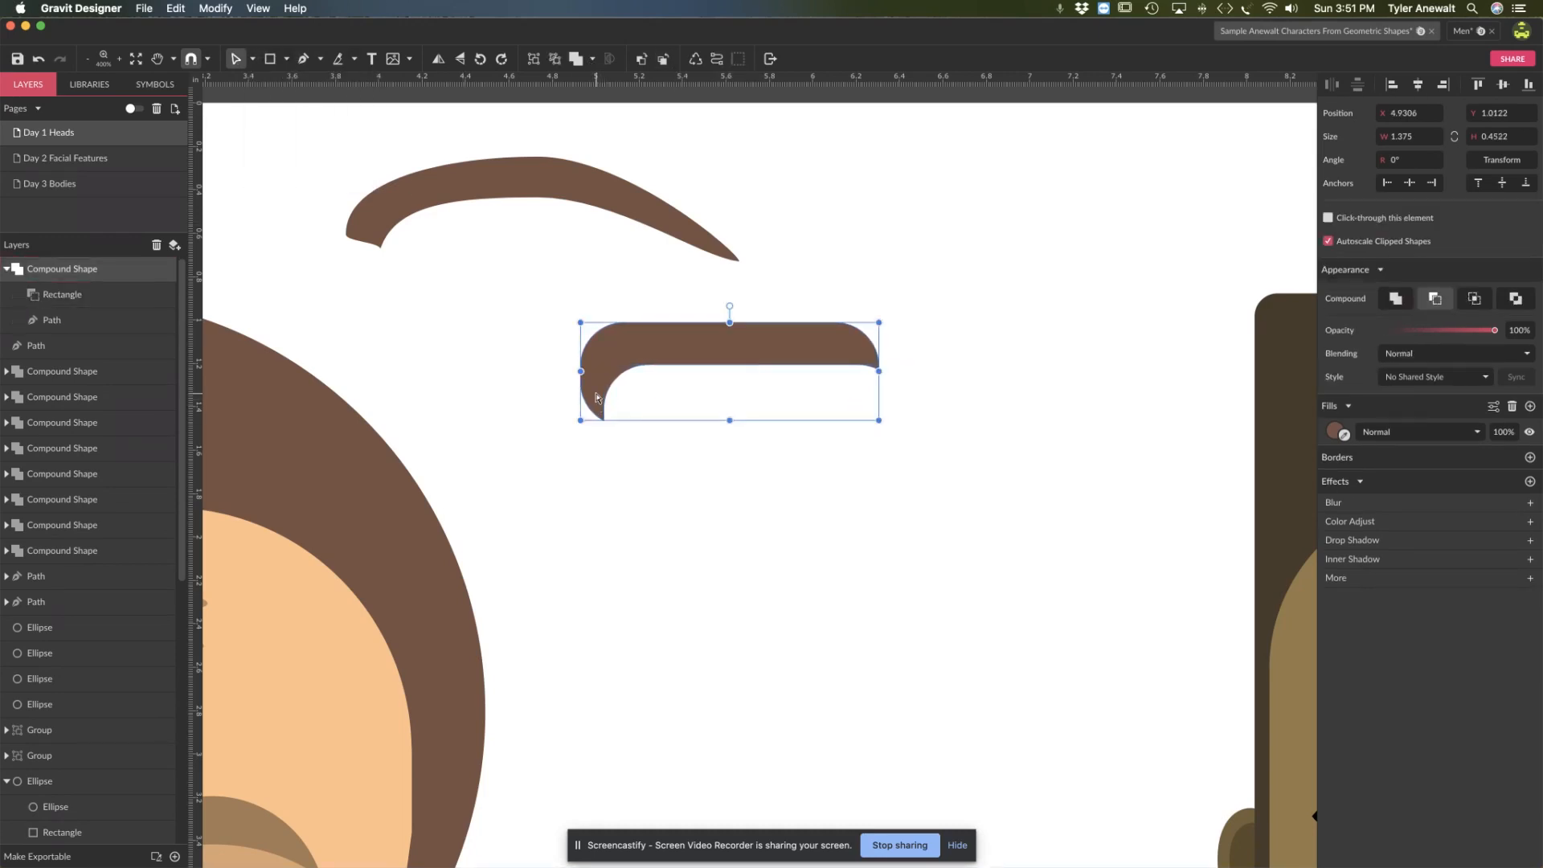
pyautogui.click(252, 60)
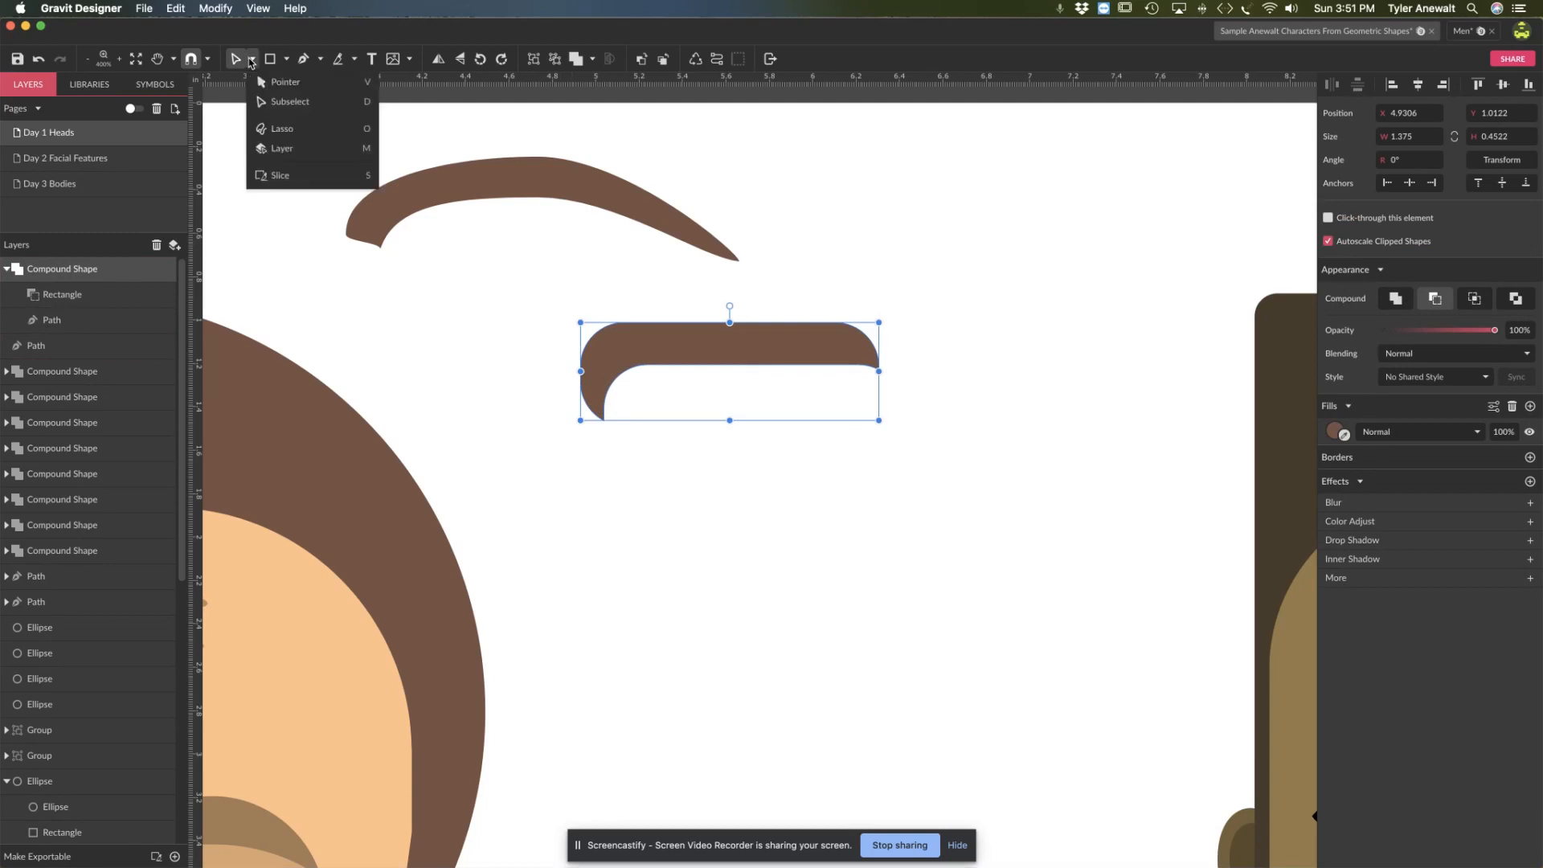
pyautogui.click(260, 103)
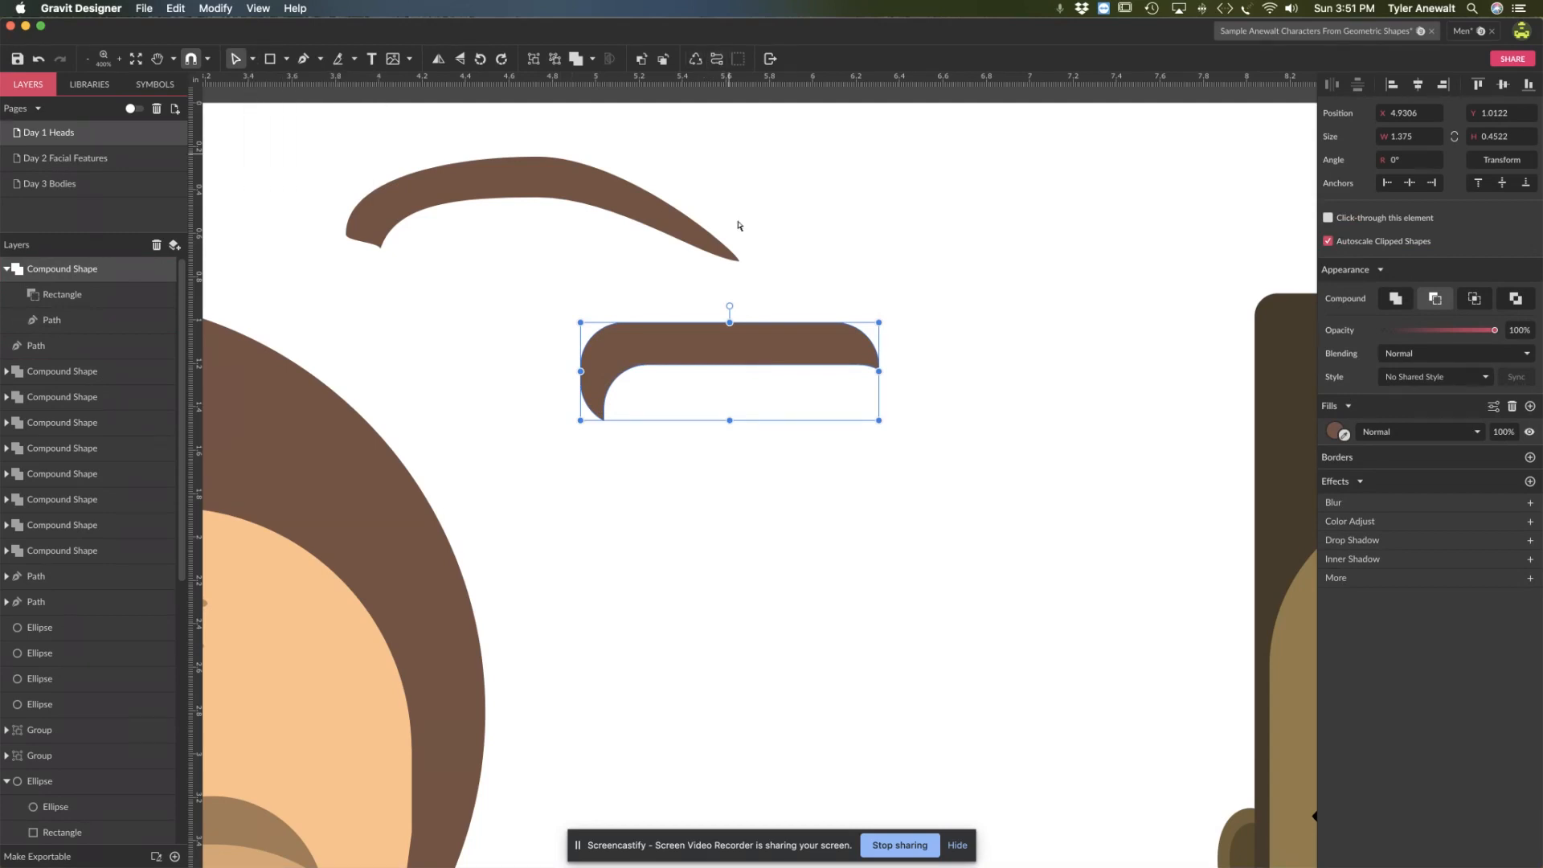
pyautogui.click(695, 59)
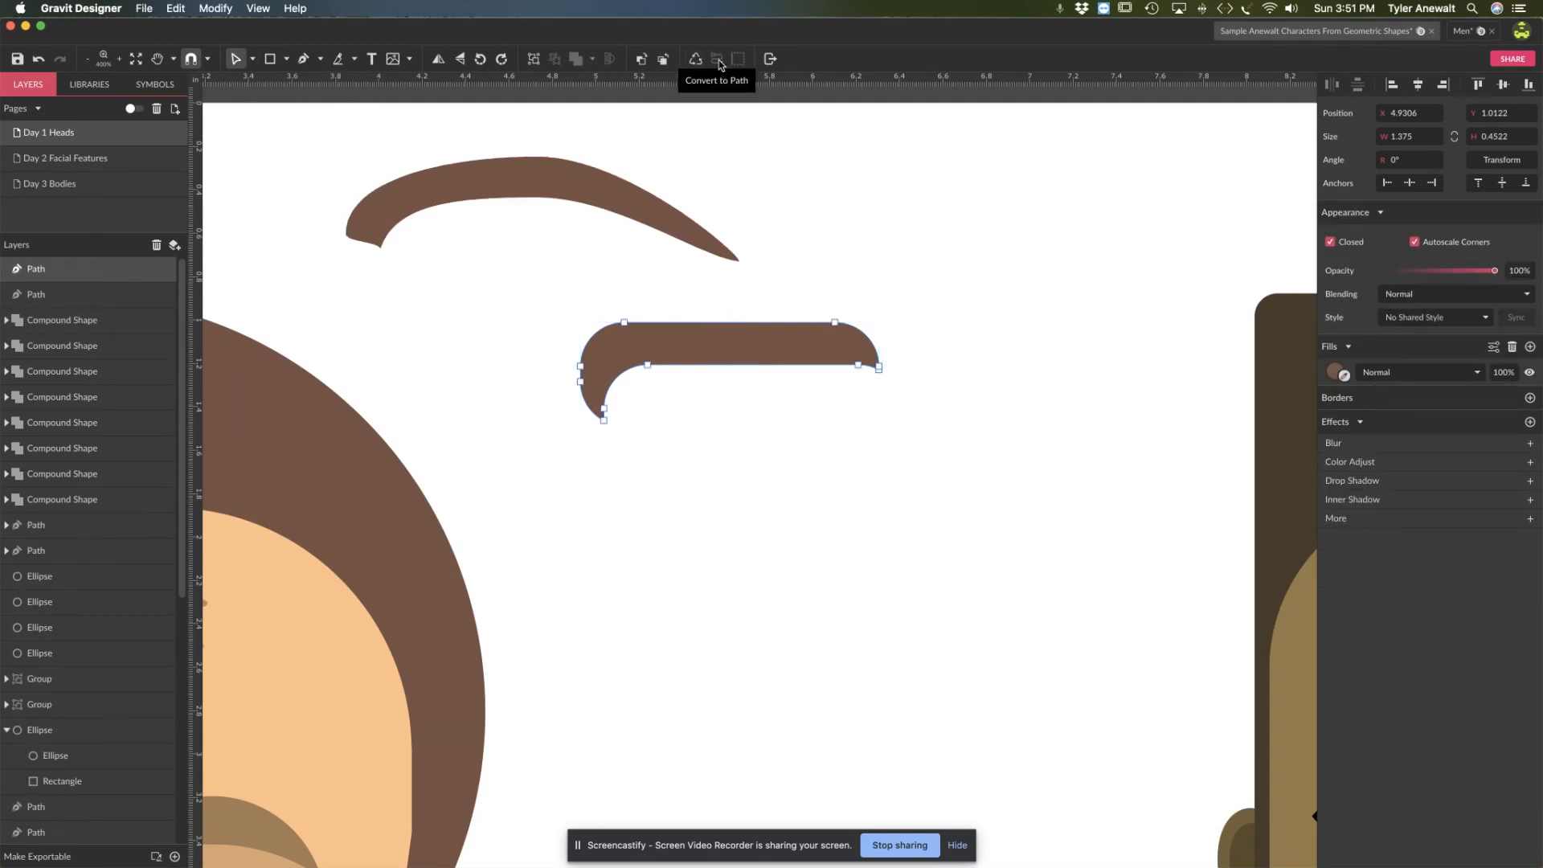
# Step: Delete the lowest tip node and the lower left-edge node from the eyebrow's hooked left end
pyautogui.click(604, 422)
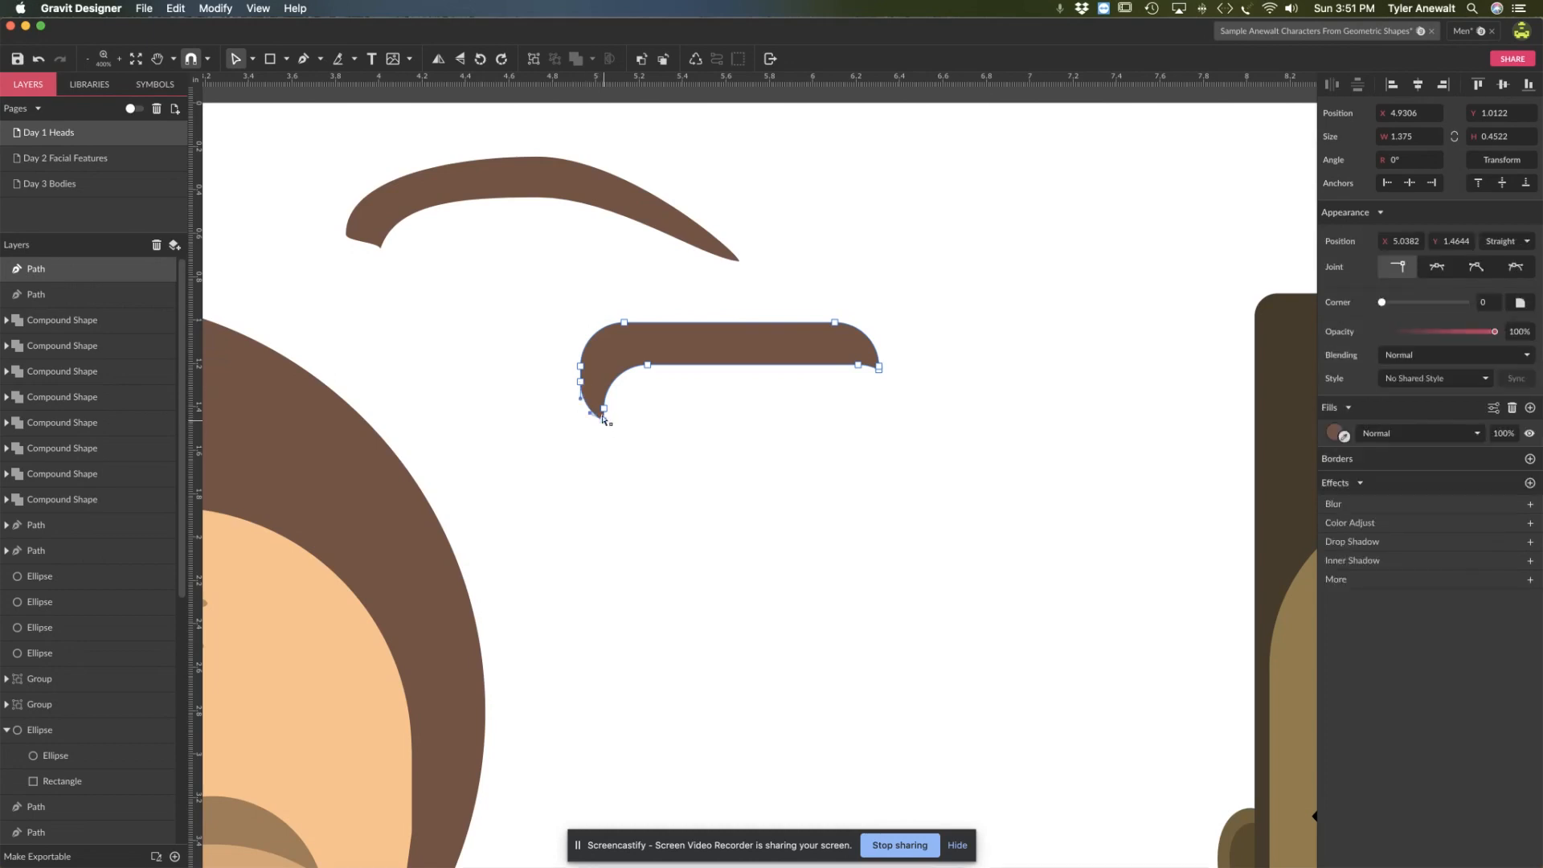
pyautogui.press('Delete')
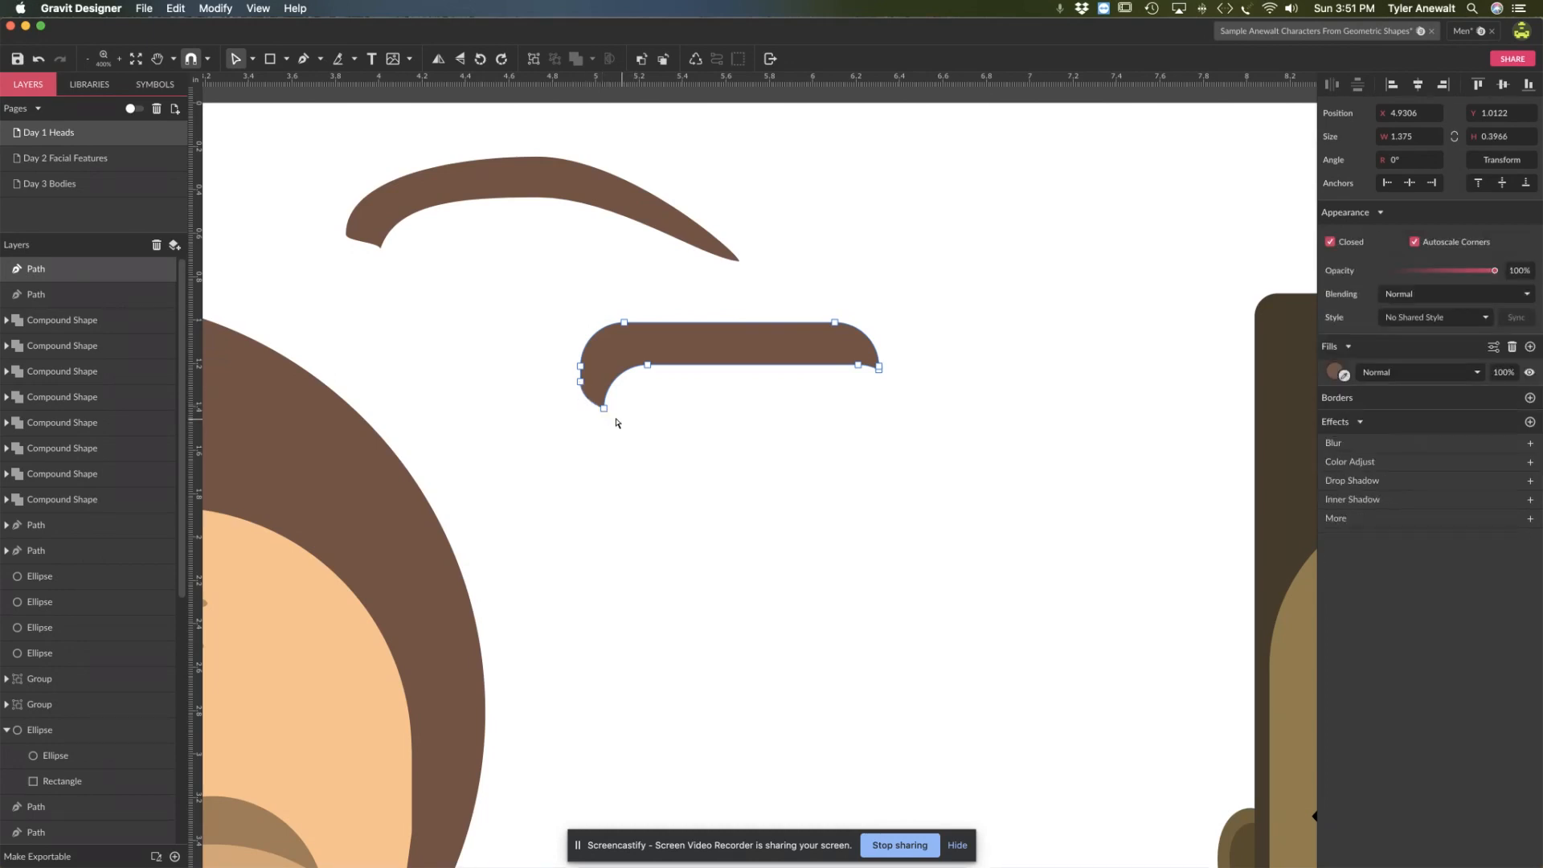
pyautogui.click(581, 381)
pyautogui.press('Delete')
# Step: Round the eyebrow's hooked left end with a mirrored joint on its bottom node and adjusted left-side curves
pyautogui.click(603, 408)
pyautogui.click(1437, 267)
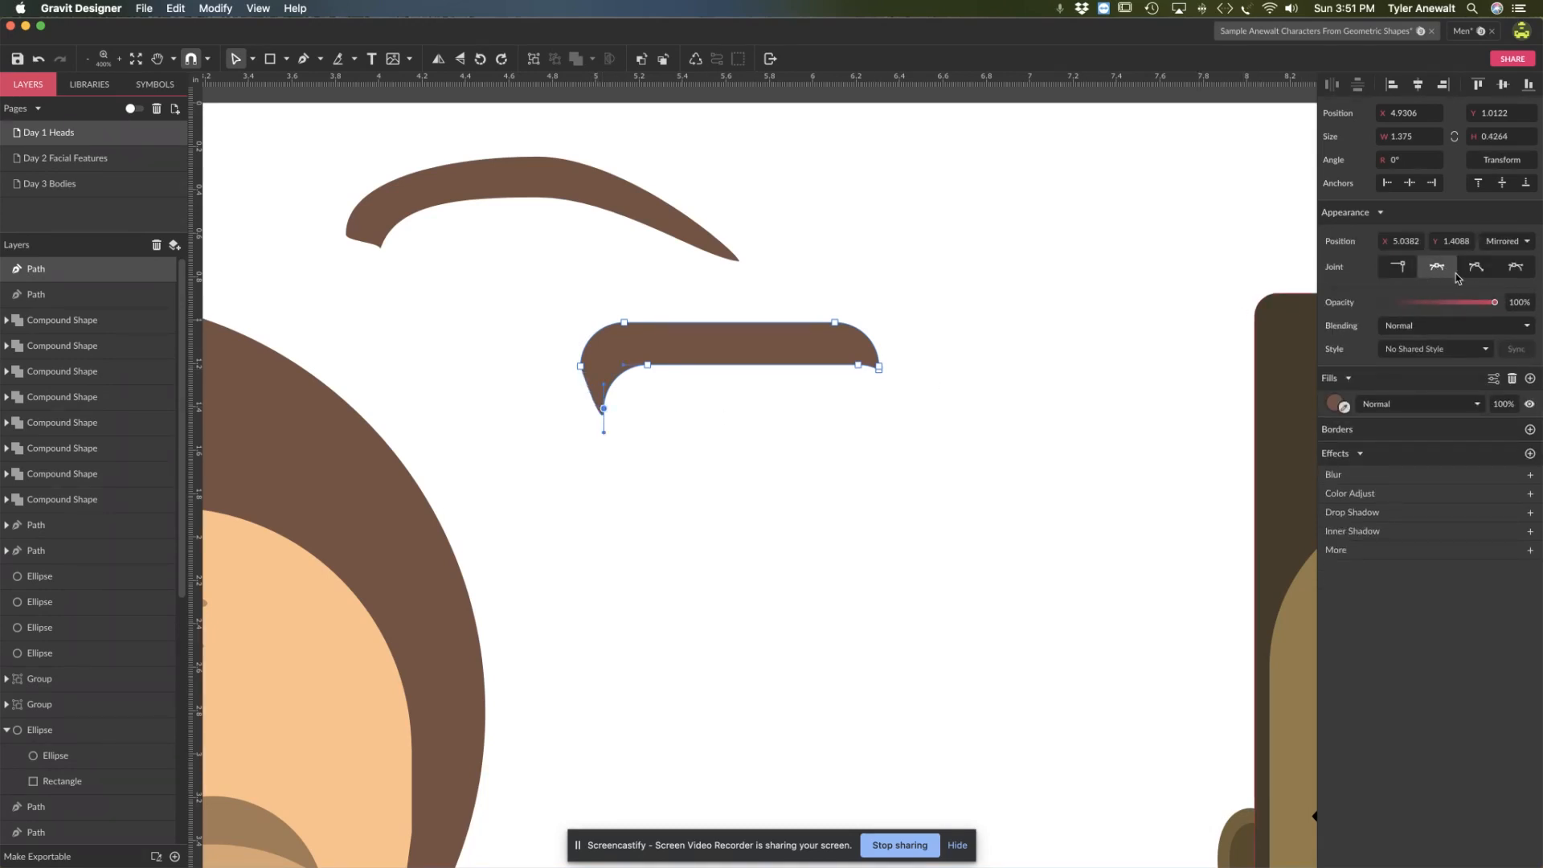
pyautogui.moveTo(603, 436); pyautogui.dragTo(574, 416)
pyautogui.click(579, 368)
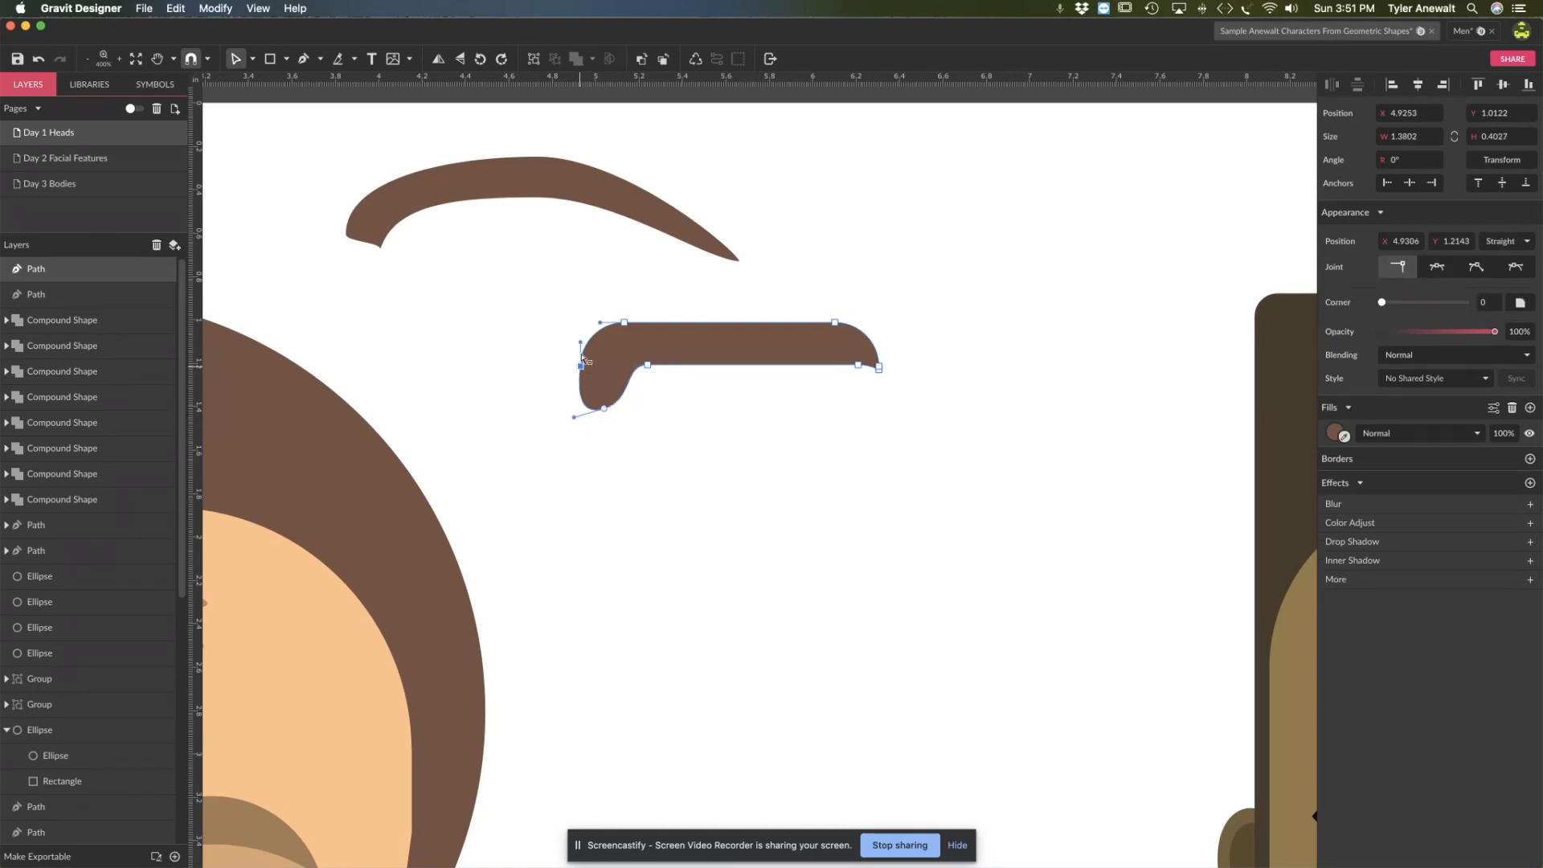
pyautogui.moveTo(580, 340); pyautogui.dragTo(586, 339)
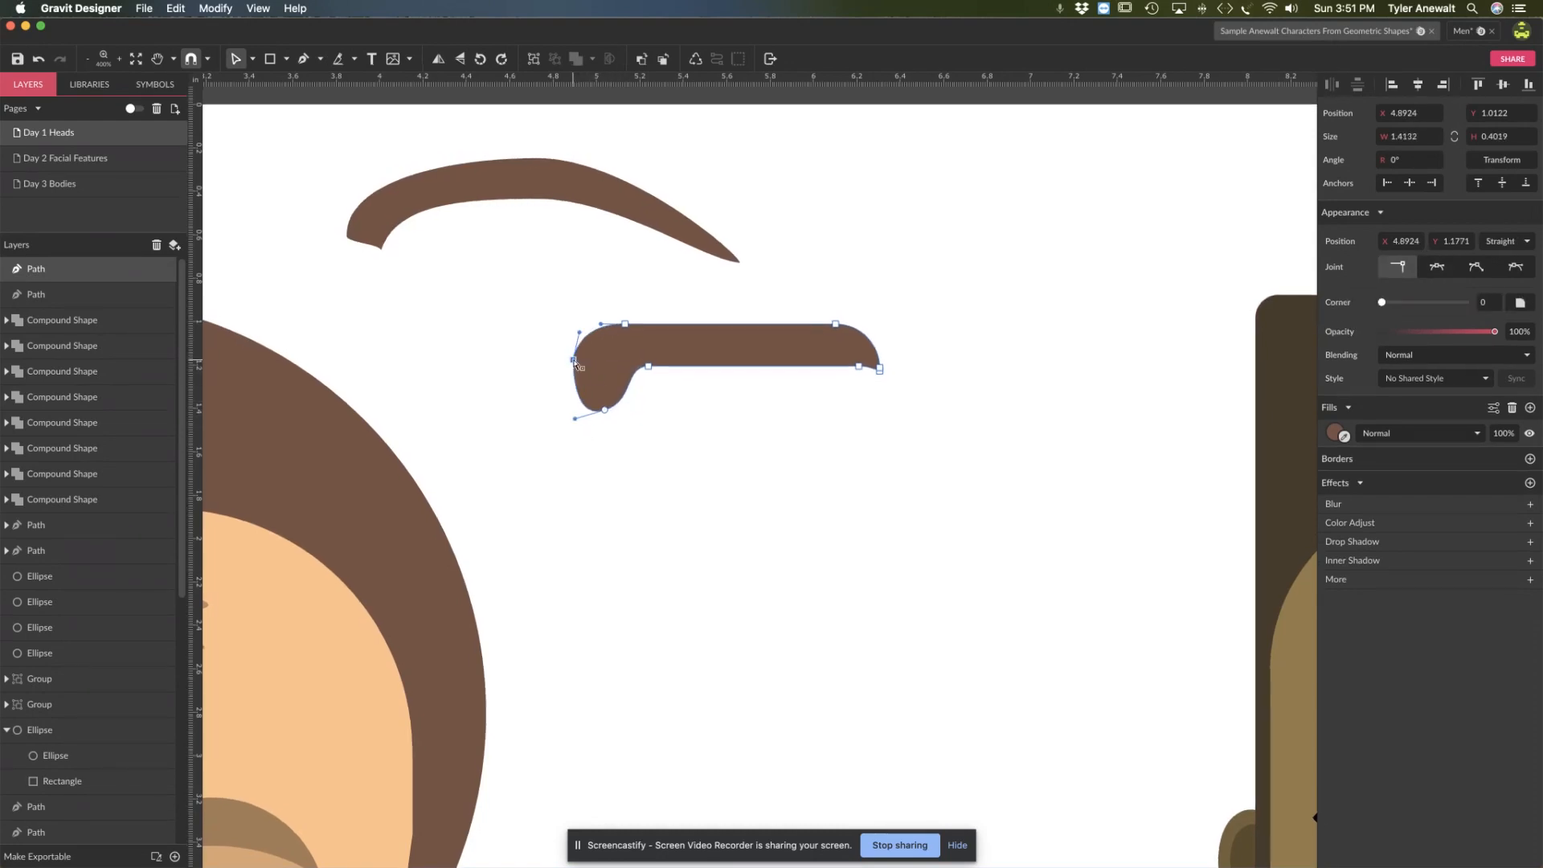
pyautogui.click(796, 466)
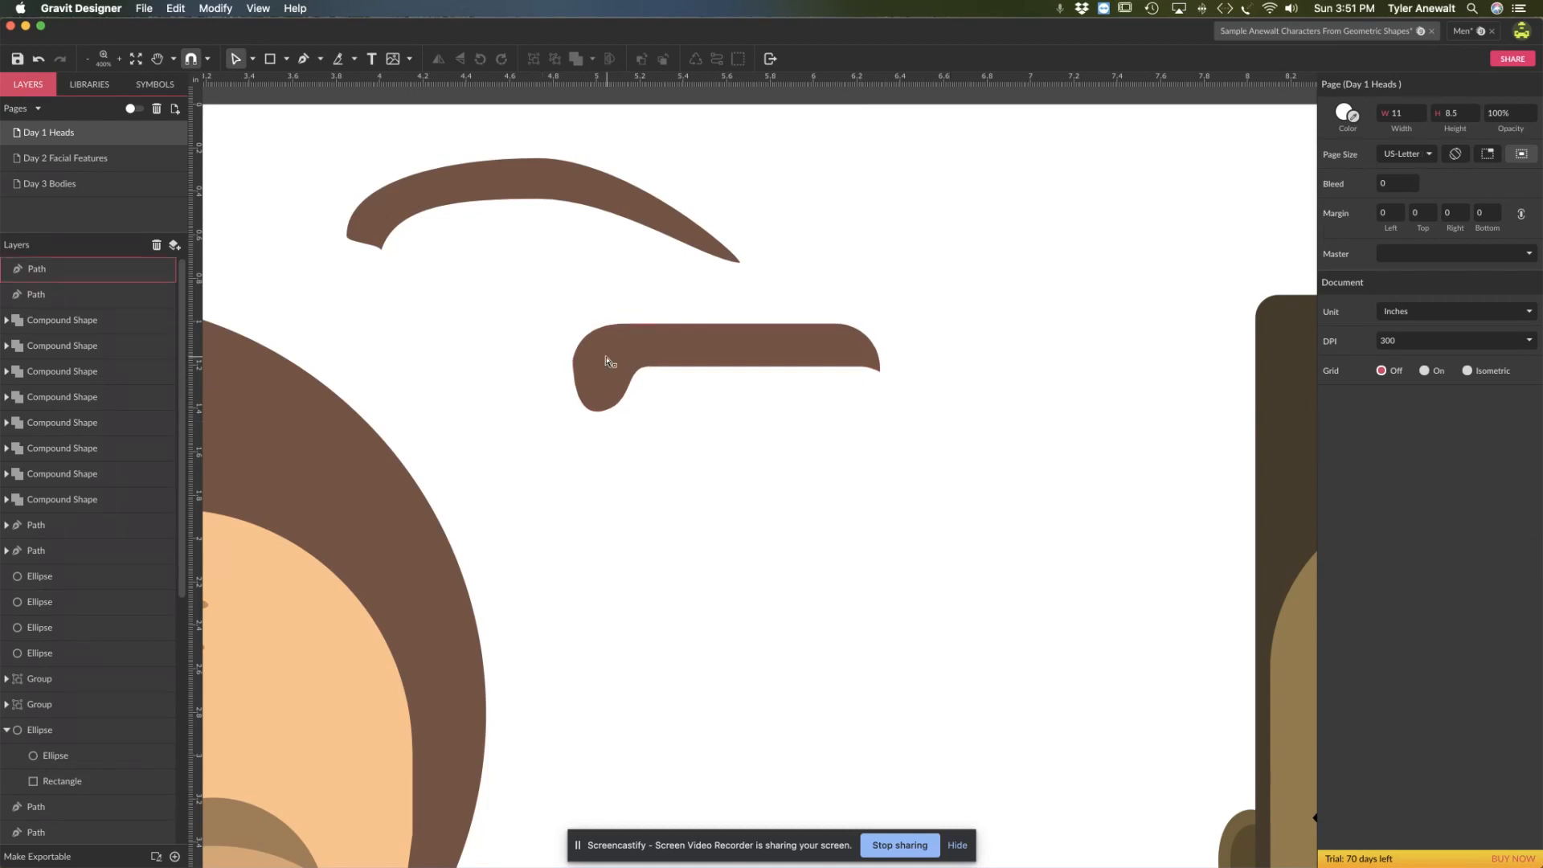
# Step: Move the hooked eyebrow up and left, directly beneath the first eyebrow
pyautogui.doubleClick(654, 342)
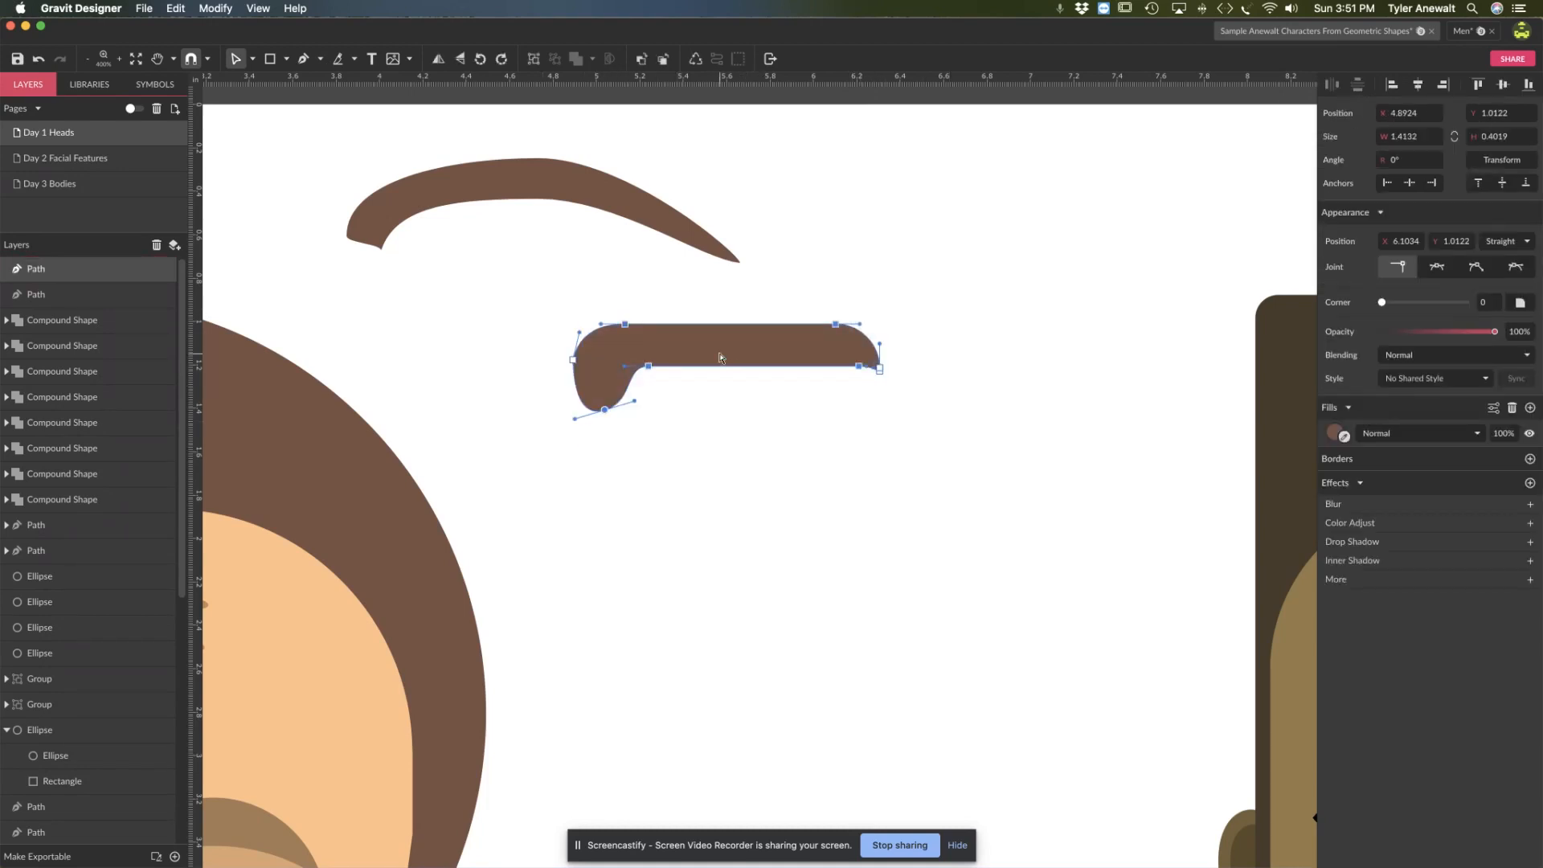
pyautogui.press('Escape')
pyautogui.moveTo(702, 349); pyautogui.dragTo(565, 313)
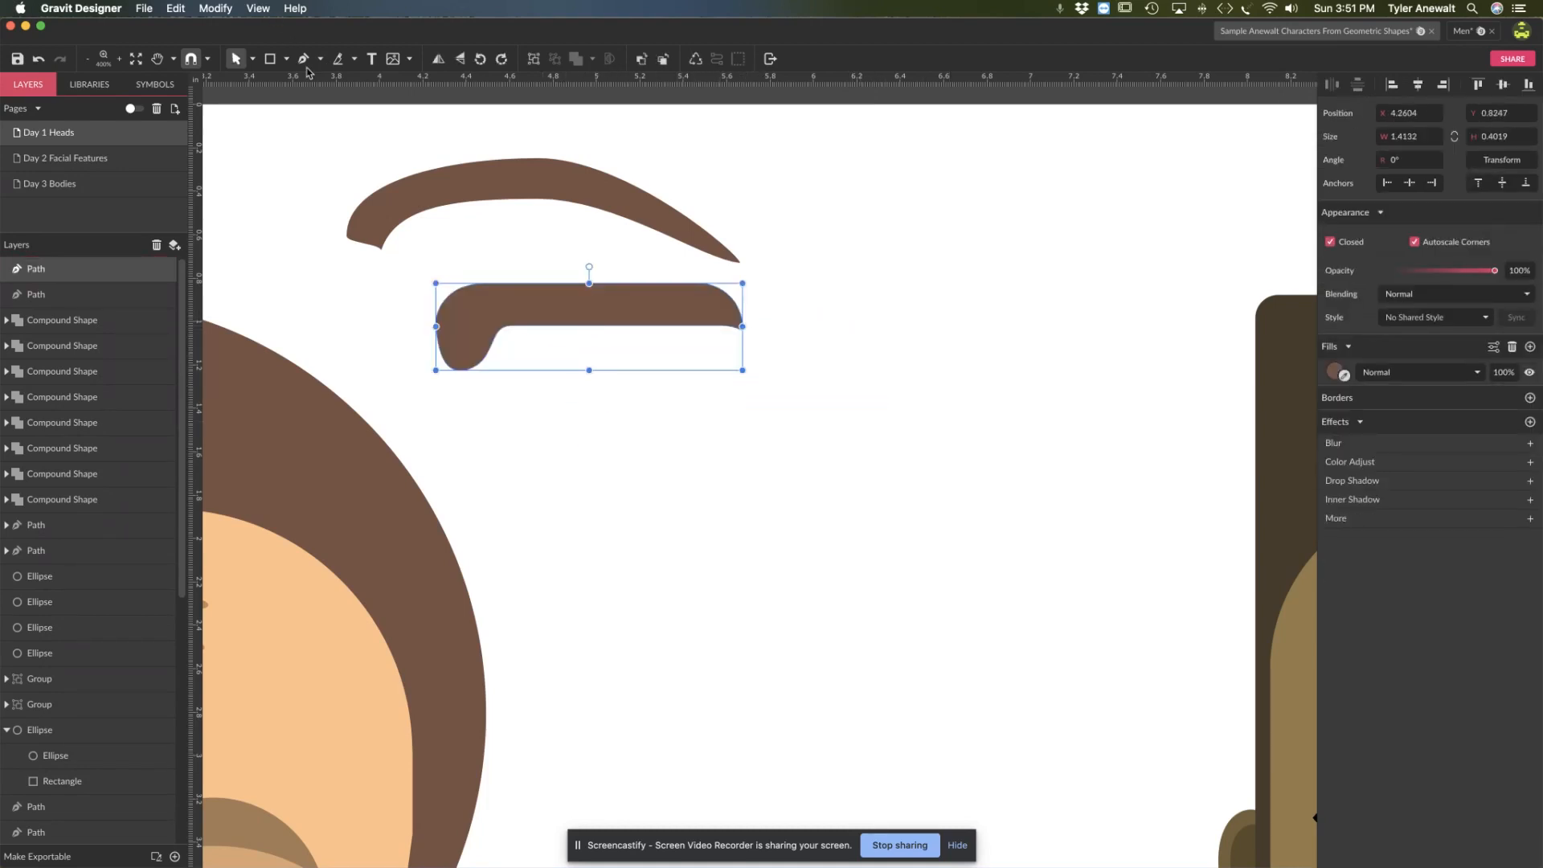
# Step: Draw a brown rectangle about 1.35 × 0.54 in and place it below the hooked eyebrow
pyautogui.click(287, 59)
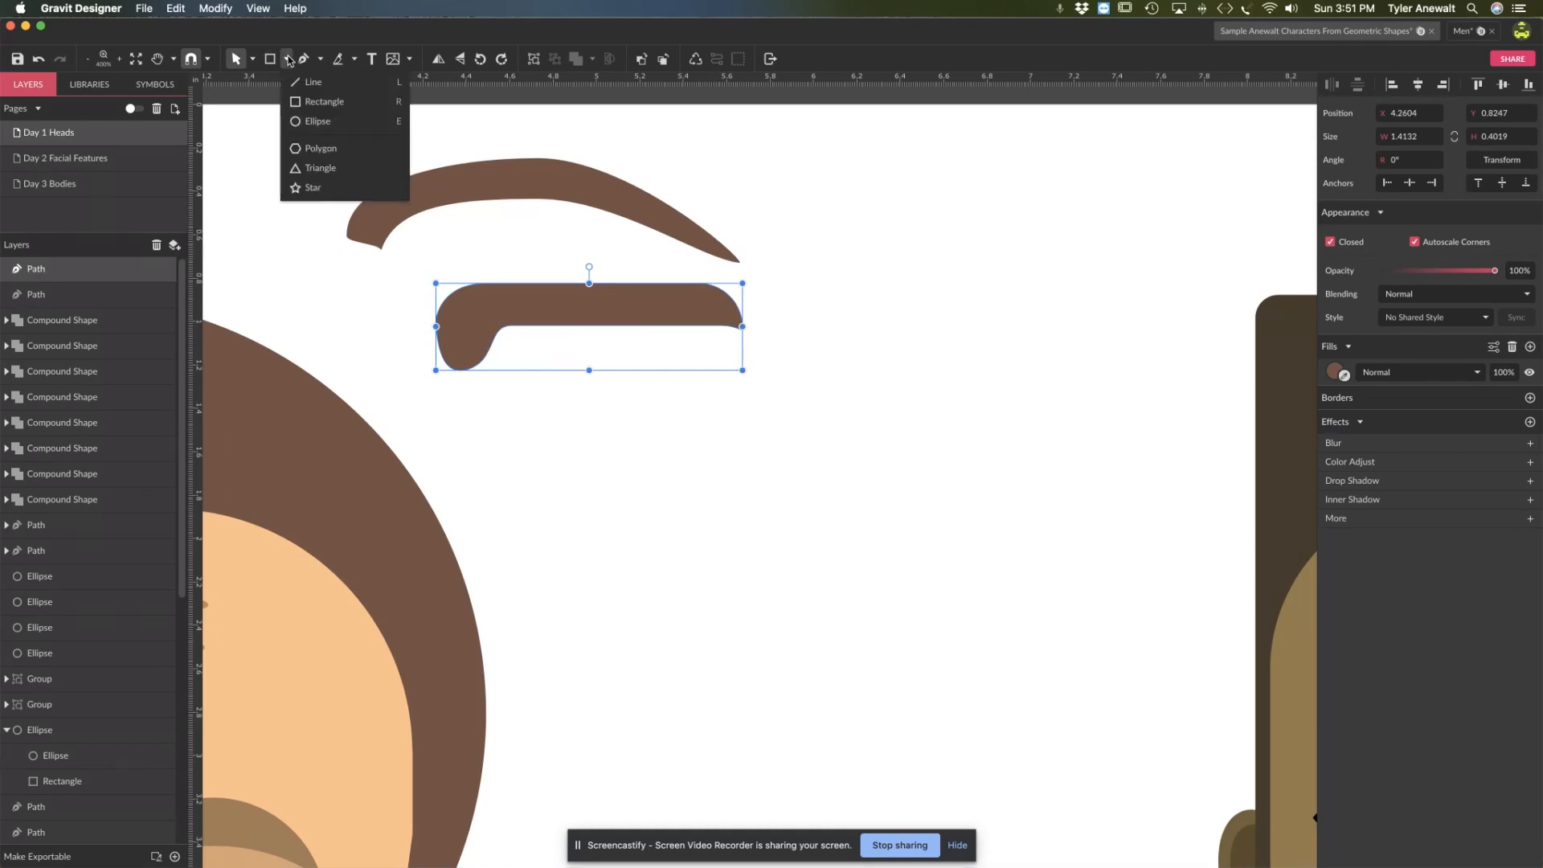
pyautogui.click(323, 101)
pyautogui.moveTo(711, 435); pyautogui.dragTo(1002, 551)
pyautogui.moveTo(837, 499); pyautogui.dragTo(751, 462)
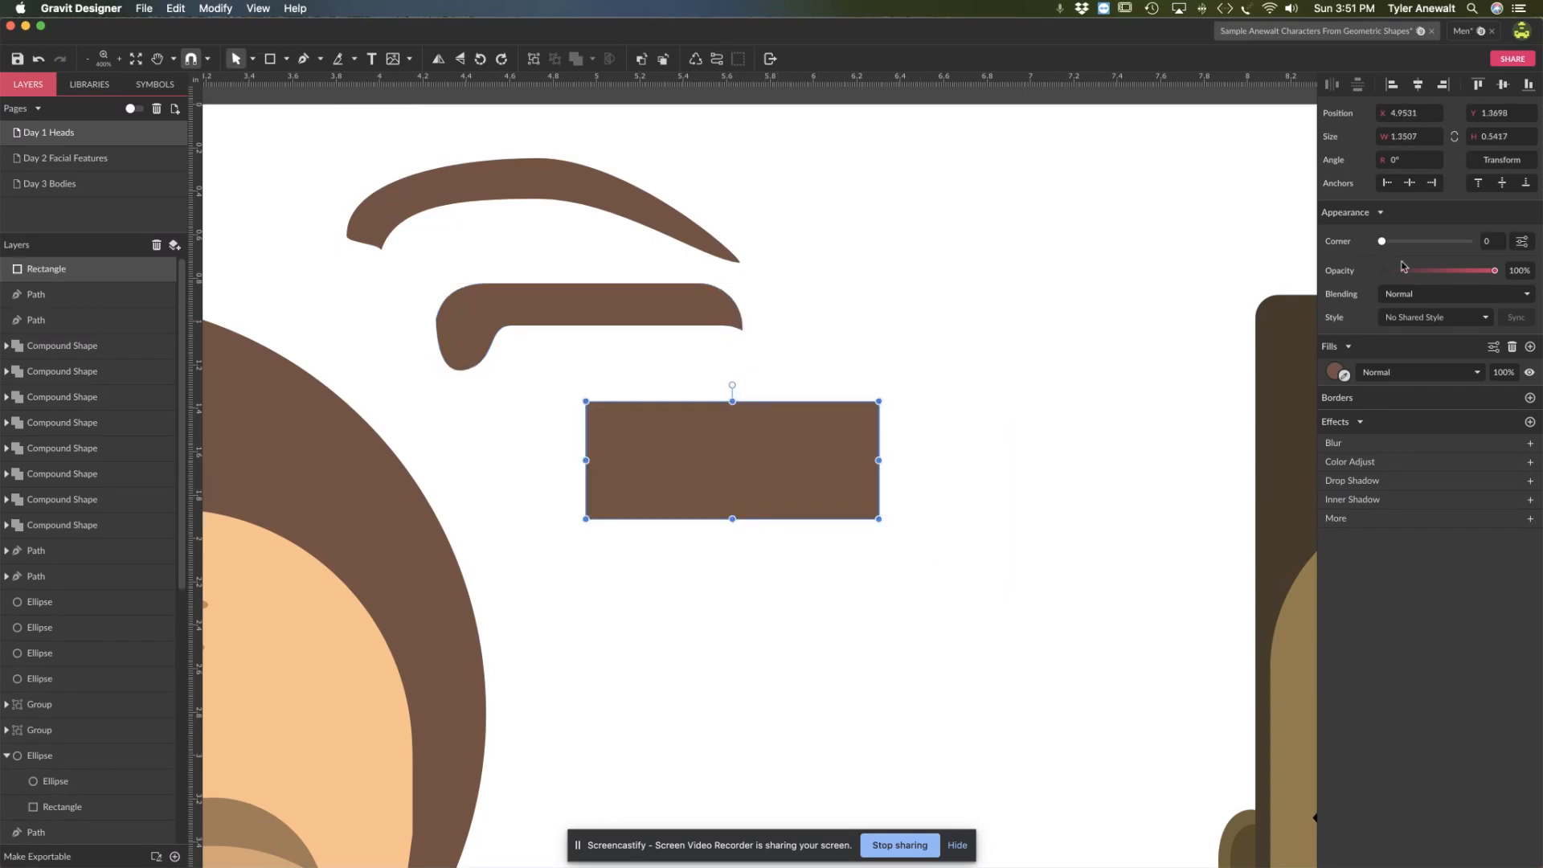
# Step: Round the rectangle's corners to about 0.18 in and turn off Uniform Corners
pyautogui.moveTo(1381, 241); pyautogui.dragTo(1441, 242)
pyautogui.click(1521, 243)
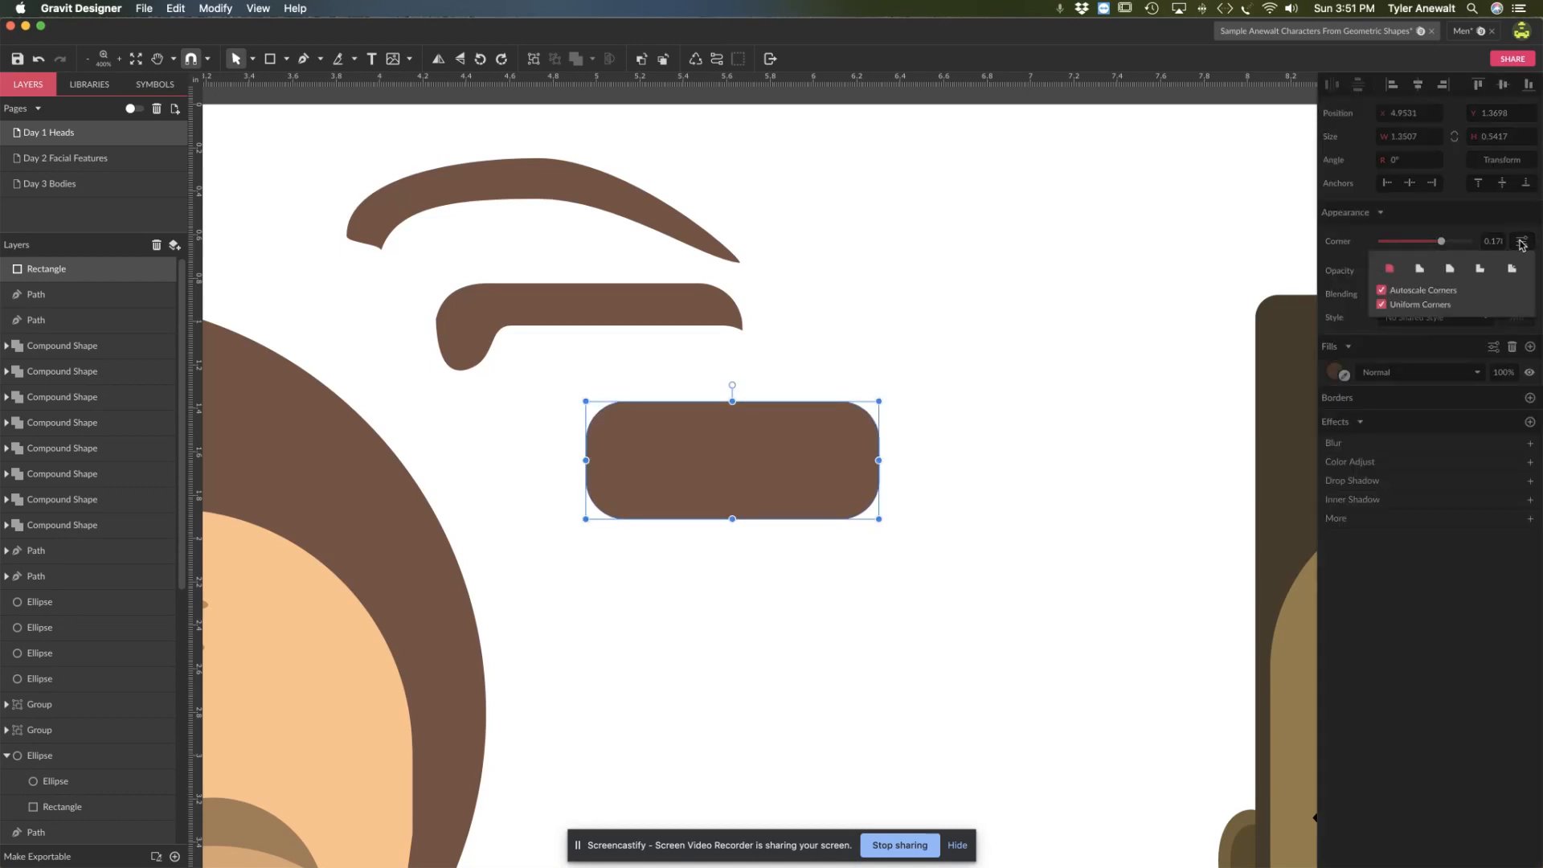
pyautogui.click(1398, 310)
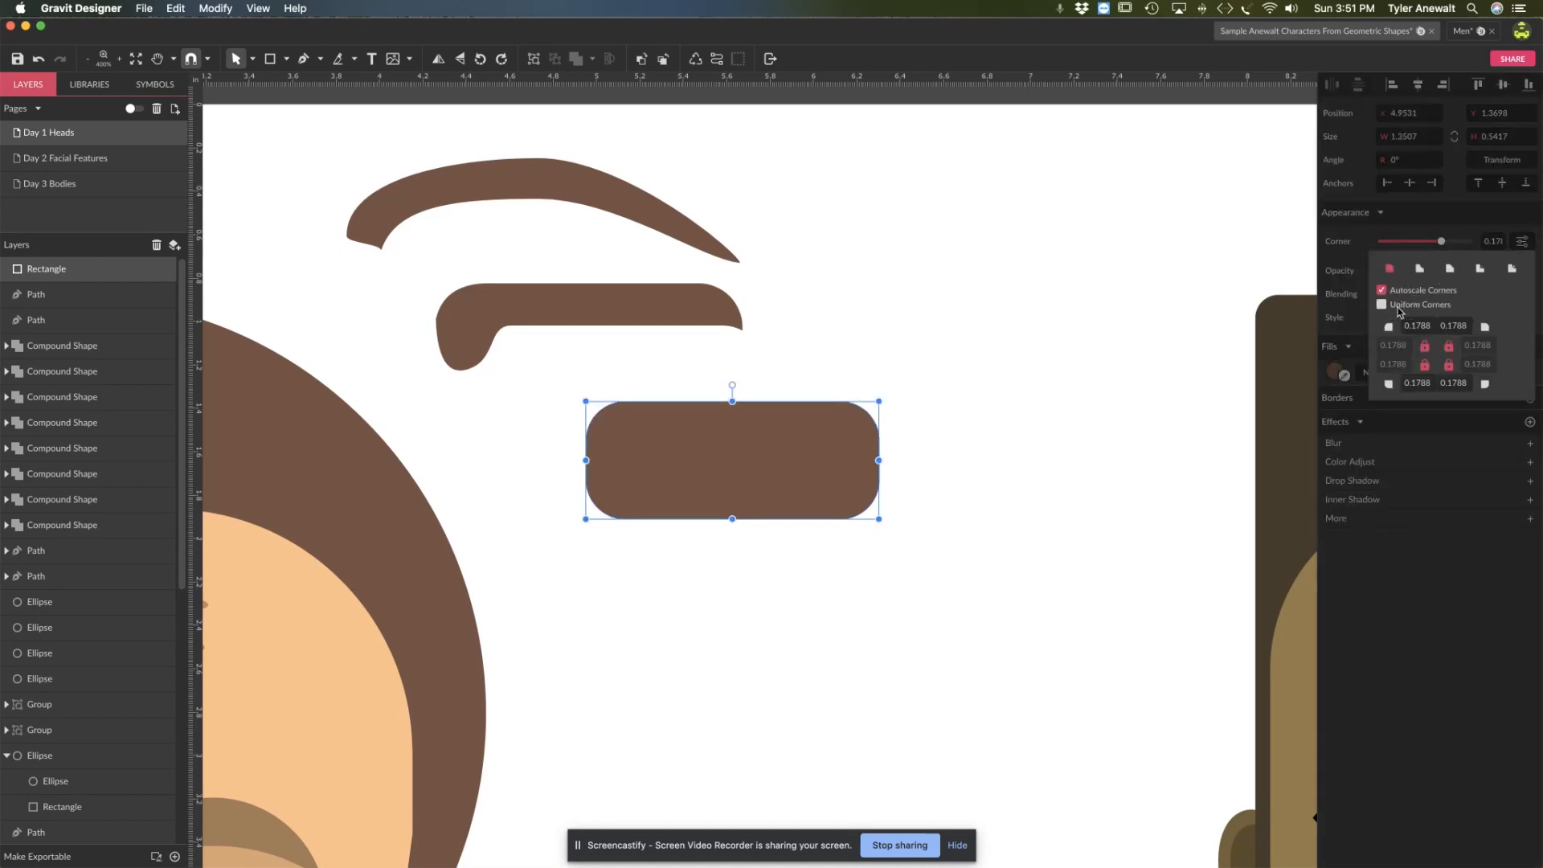
pyautogui.click(1446, 348)
pyautogui.click(1447, 365)
pyautogui.click(722, 494)
pyautogui.click(582, 488)
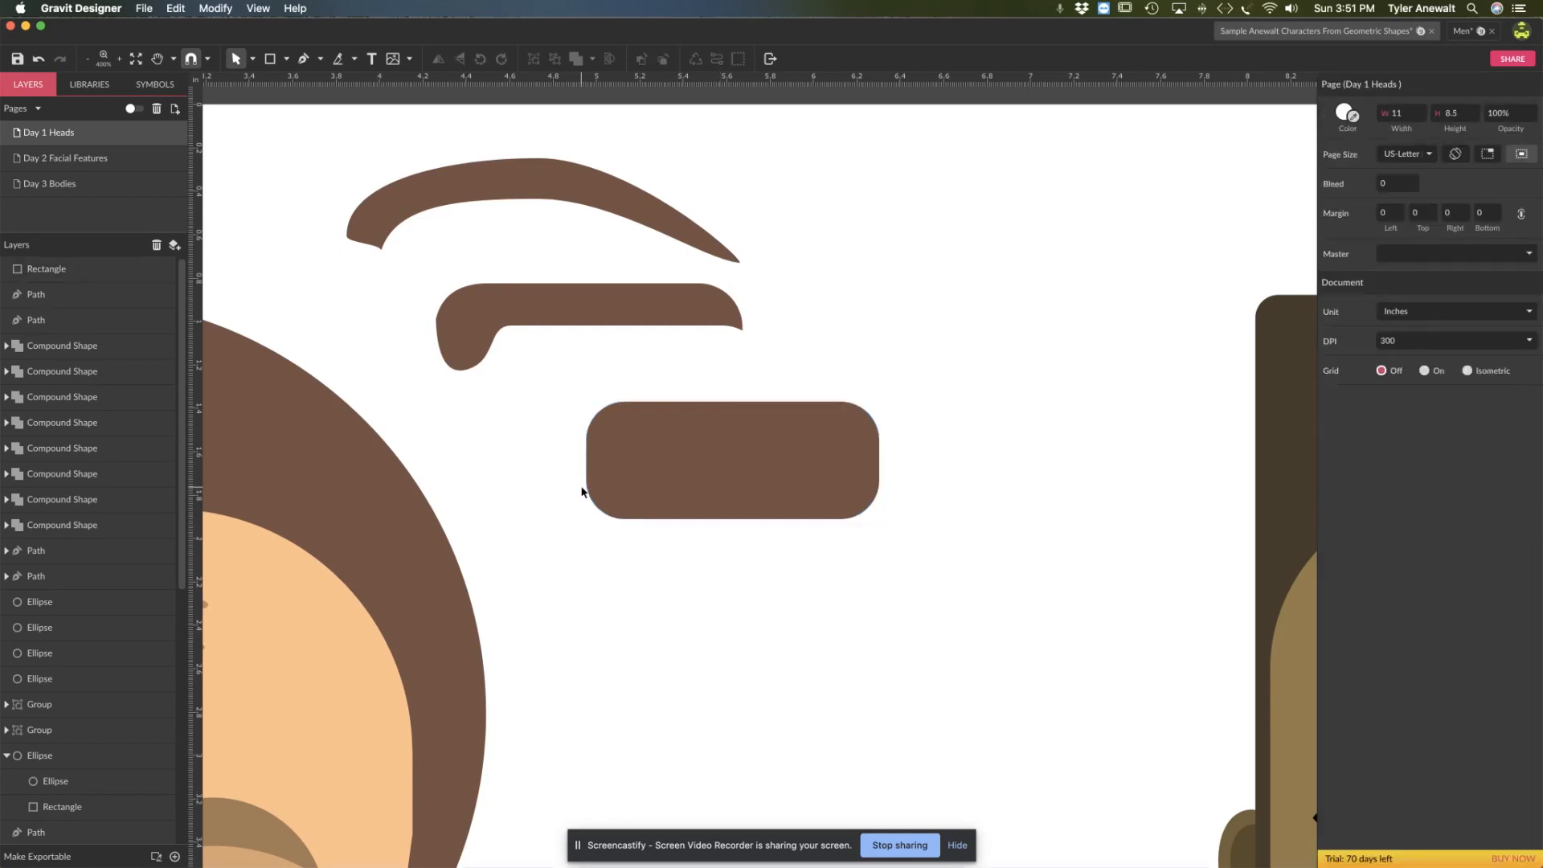
# Step: Enlarge the radii of the rectangle's two upper corners individually to form a domed top
pyautogui.click(598, 493)
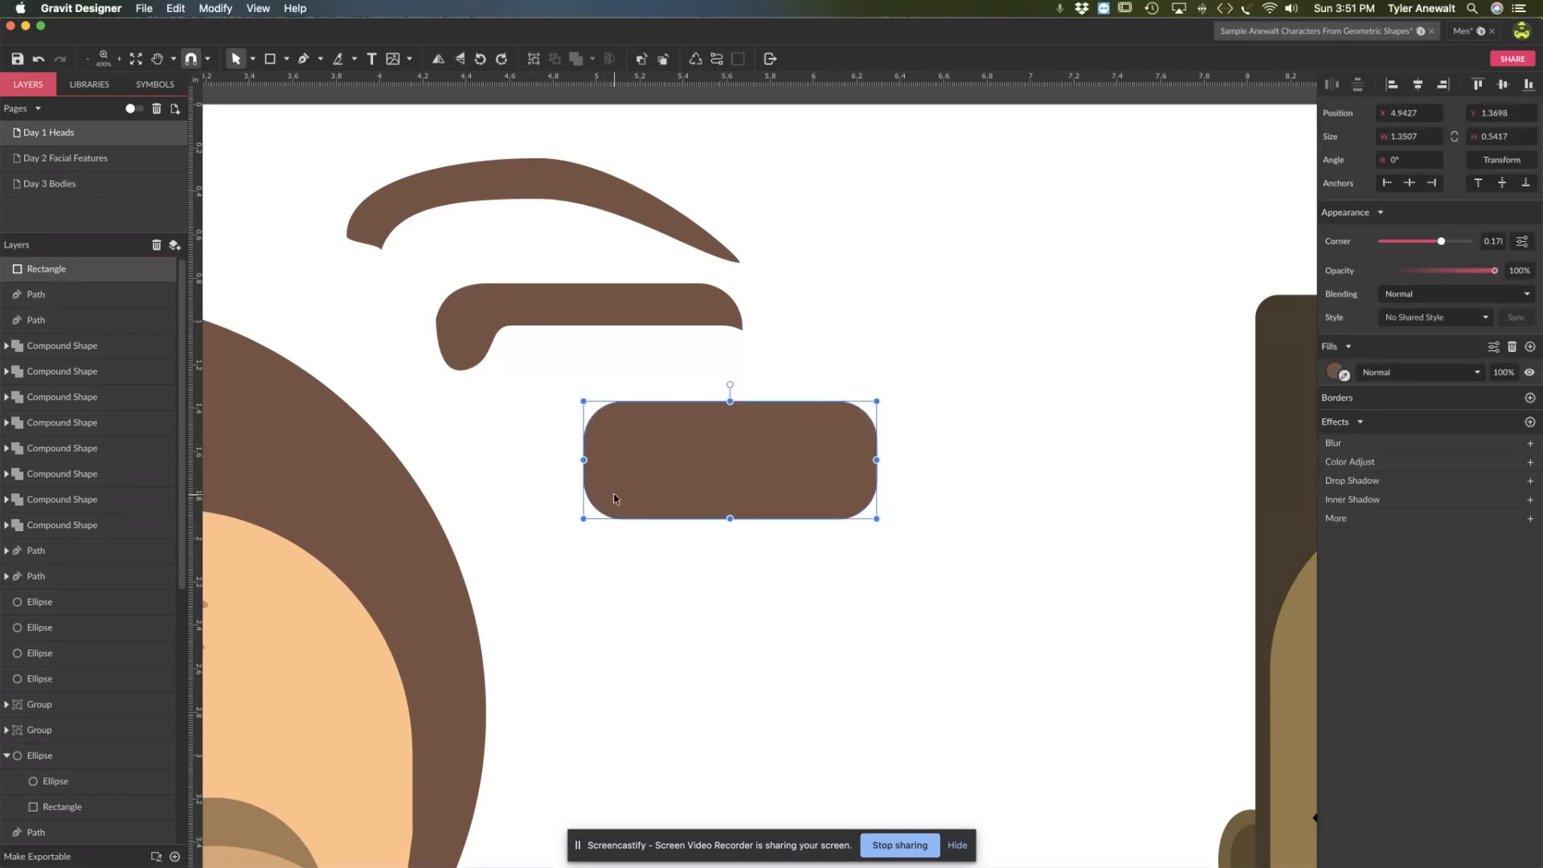
pyautogui.moveTo(627, 479); pyautogui.dragTo(678, 483)
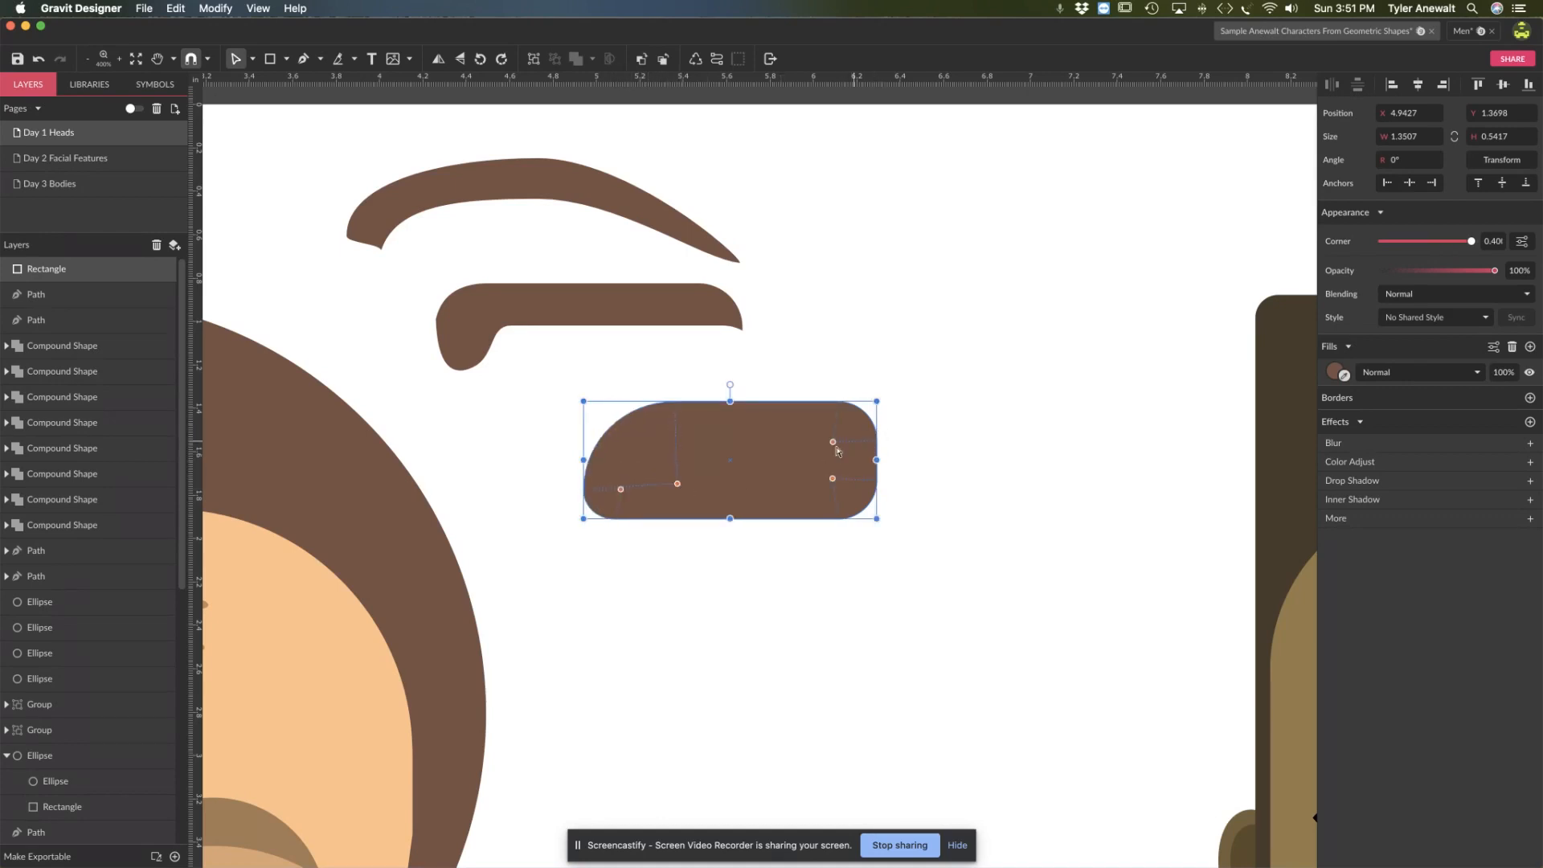
pyautogui.moveTo(834, 443); pyautogui.dragTo(689, 467)
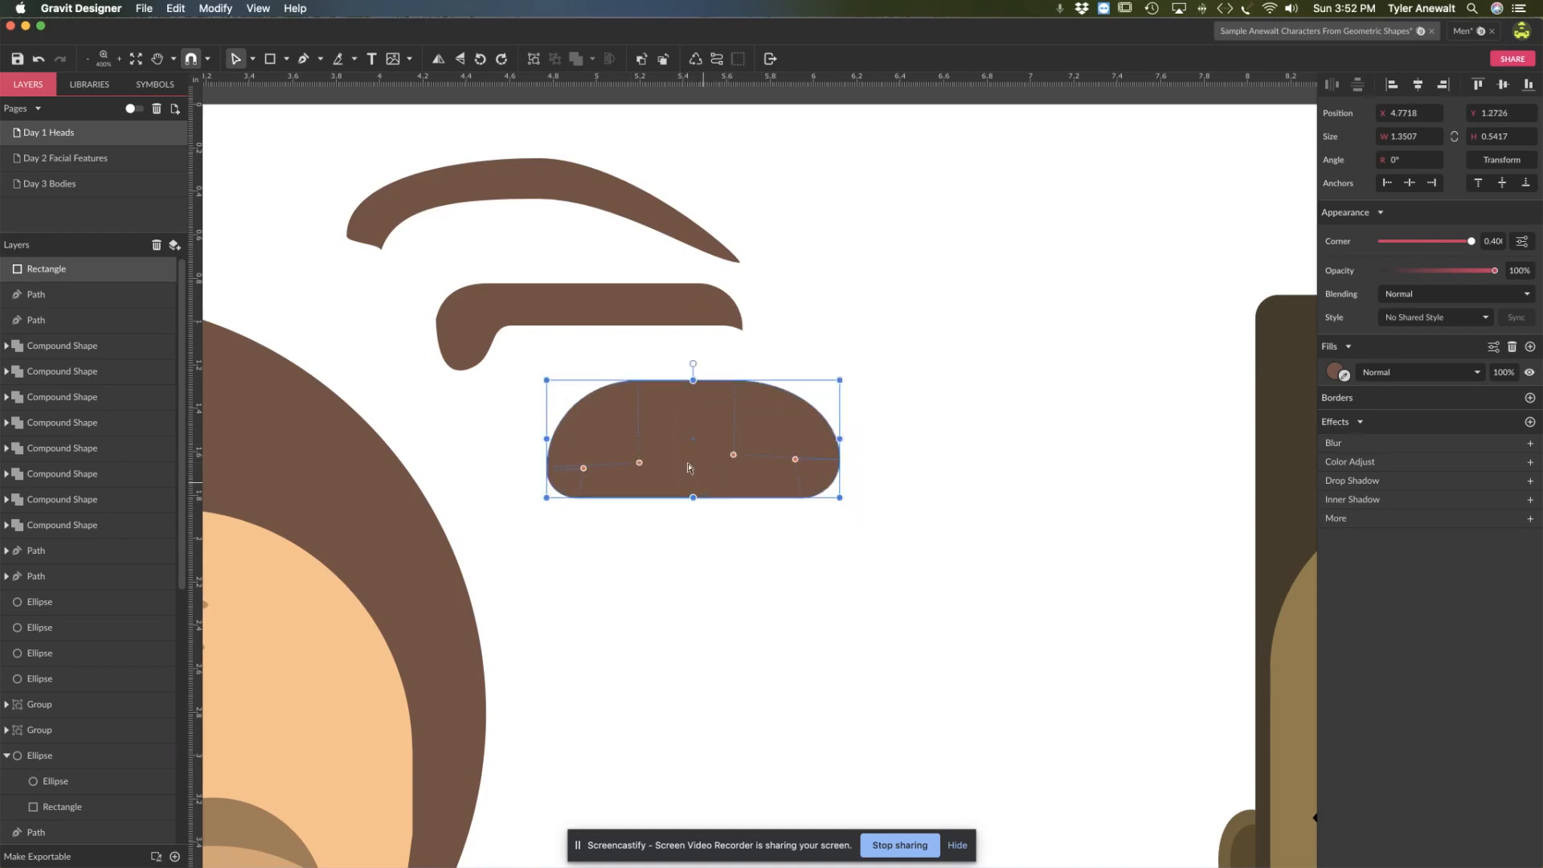
# Step: Move the domed shape up and left and flatten it to about 0.33 in high
pyautogui.click(912, 508)
pyautogui.click(708, 471)
pyautogui.moveTo(689, 465); pyautogui.dragTo(672, 423)
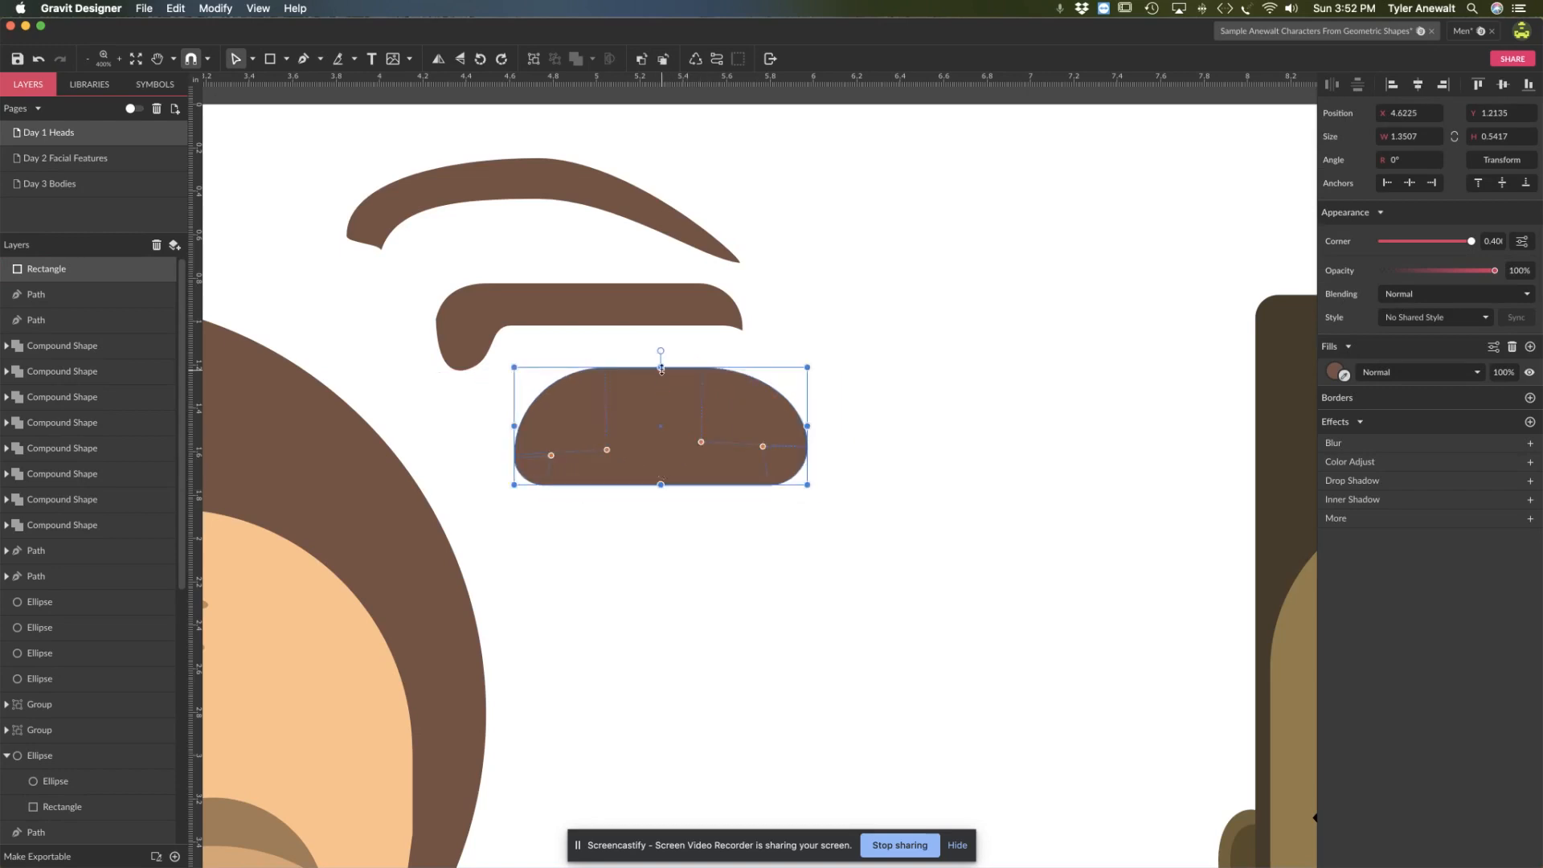
pyautogui.moveTo(661, 368); pyautogui.dragTo(641, 421)
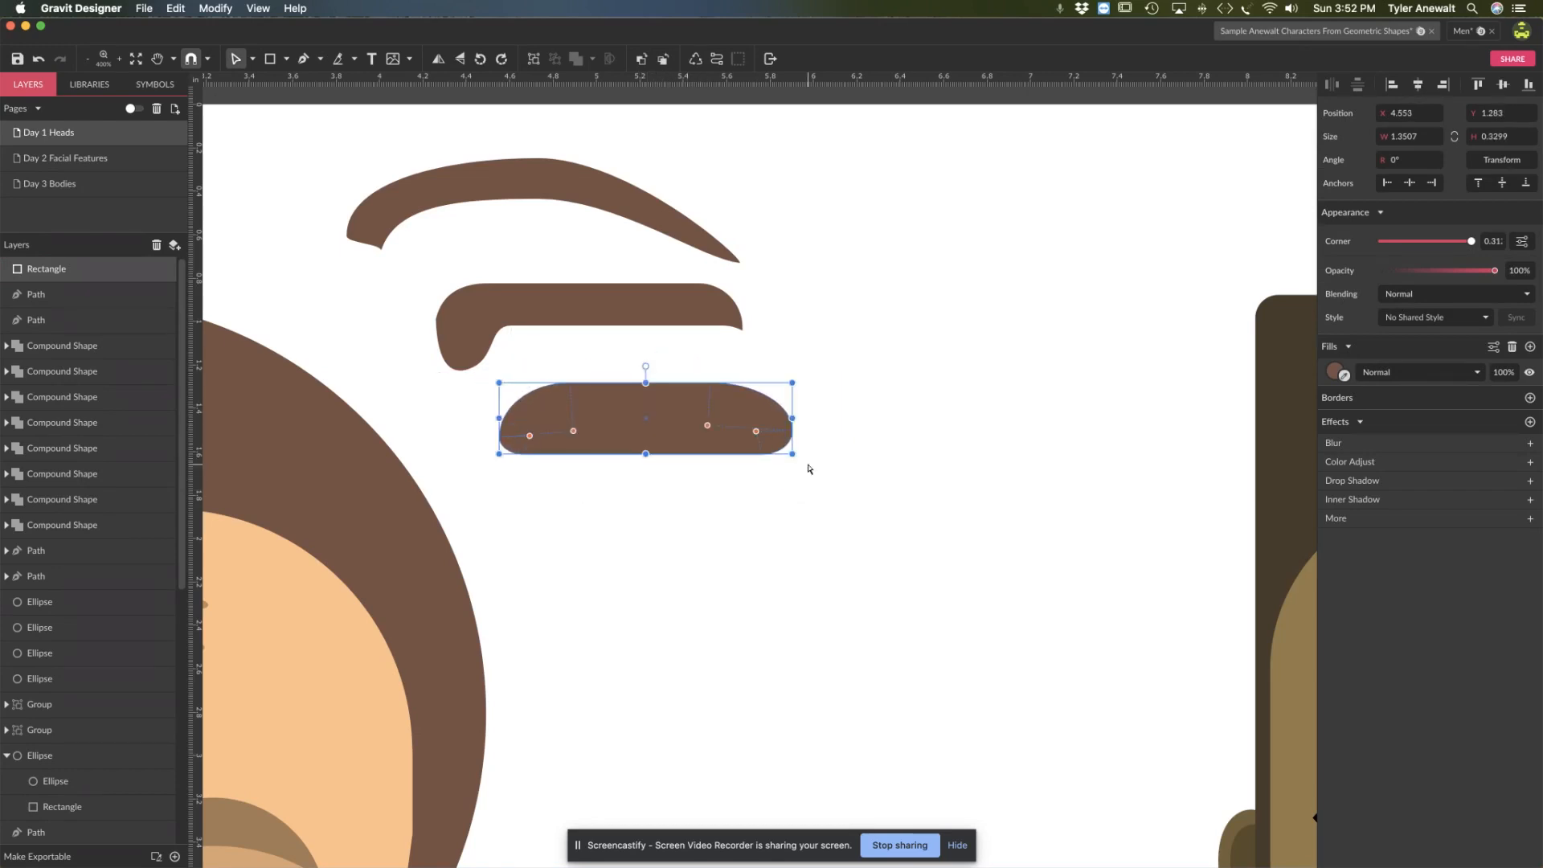
# Step: Convert the domed shape to a path and move its upper corner nodes to taper it toward the right
pyautogui.click(757, 515)
pyautogui.click(671, 430)
pyautogui.click(717, 61)
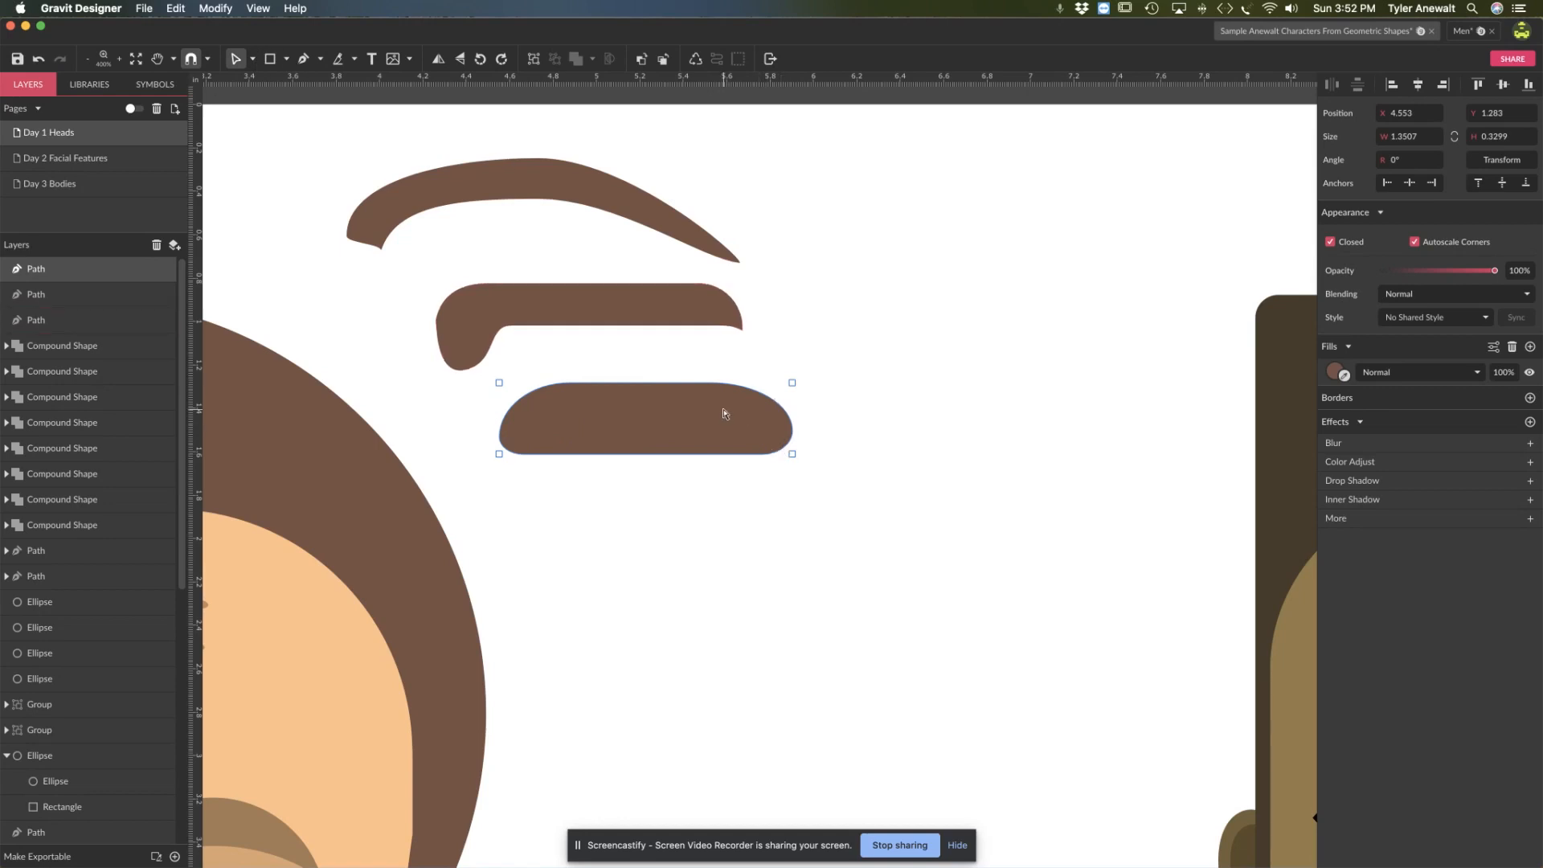
pyautogui.click(254, 62)
pyautogui.click(269, 103)
pyautogui.moveTo(791, 384); pyautogui.dragTo(716, 391)
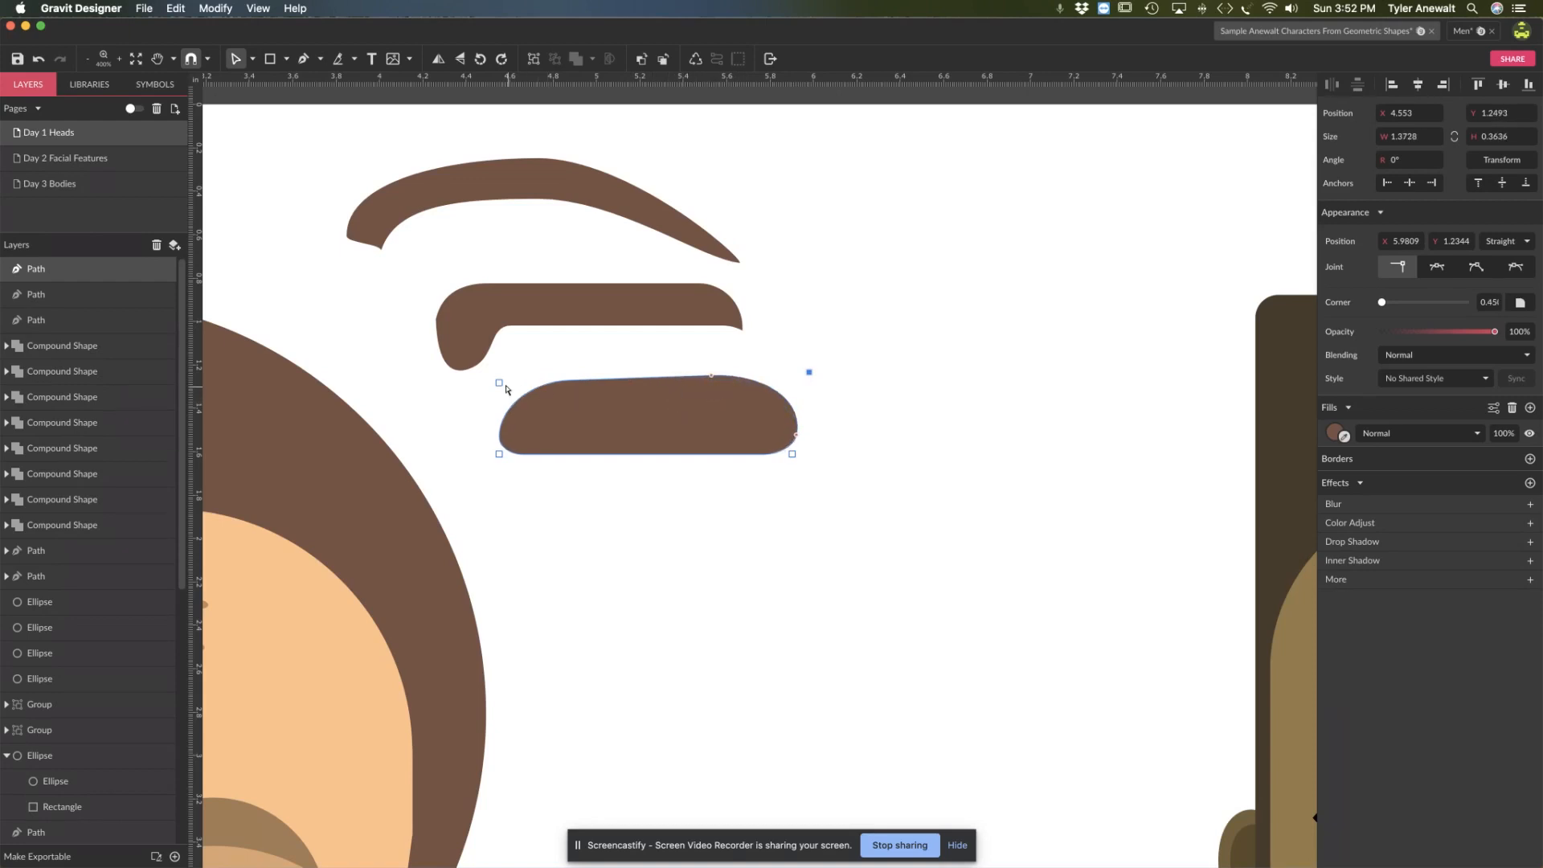
pyautogui.moveTo(505, 387); pyautogui.dragTo(480, 362)
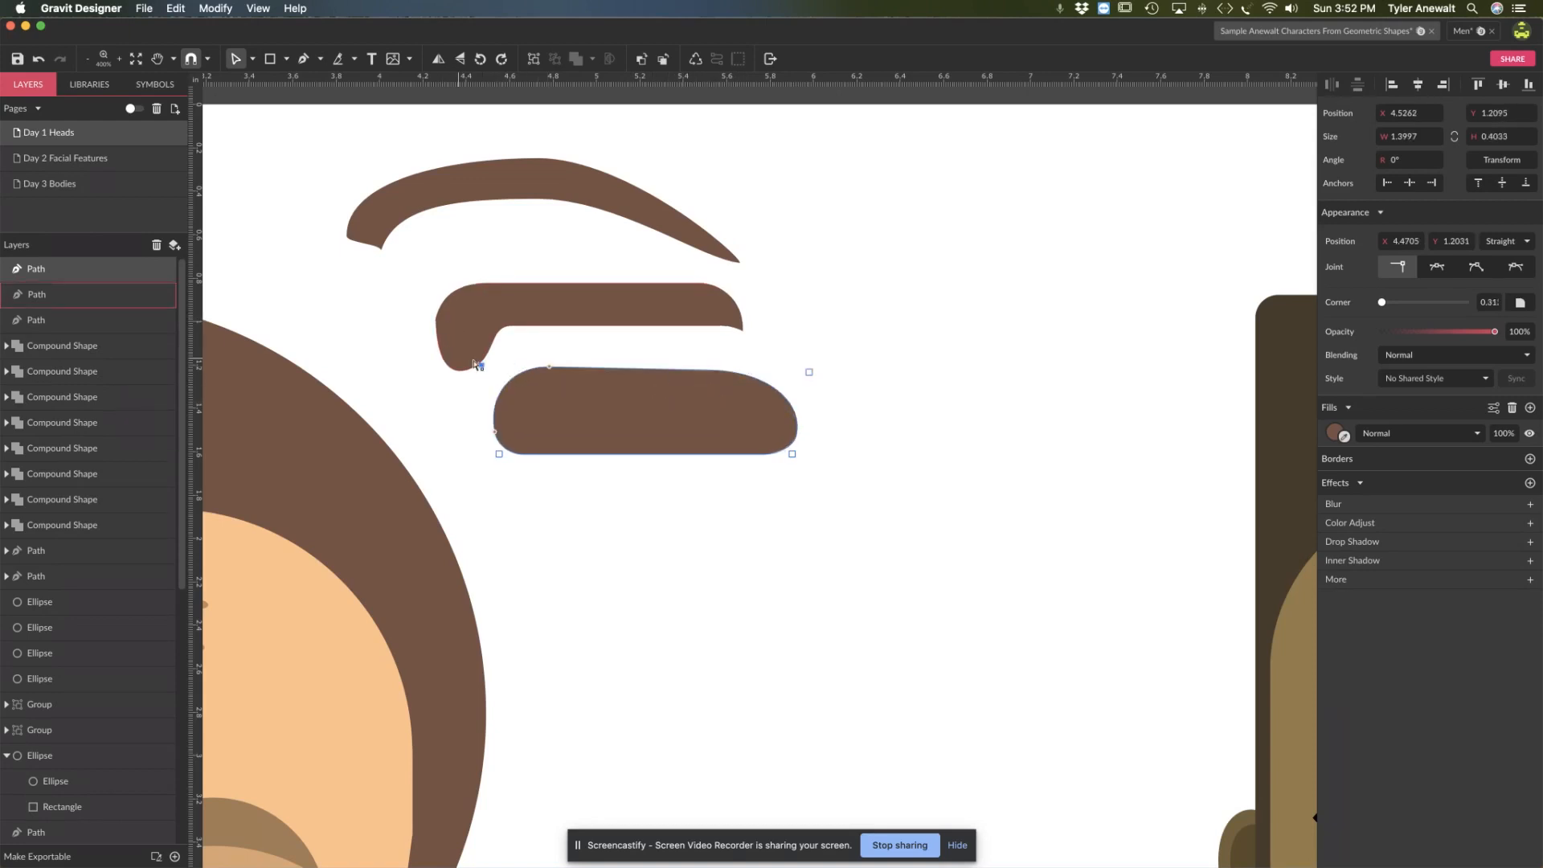
pyautogui.moveTo(810, 373); pyautogui.dragTo(752, 401)
# Step: Add a node midway along the tapered shape's bottom edge, pull it up and smooth it into an arch
pyautogui.click(715, 444)
pyautogui.click(646, 441)
pyautogui.doubleClick(628, 454)
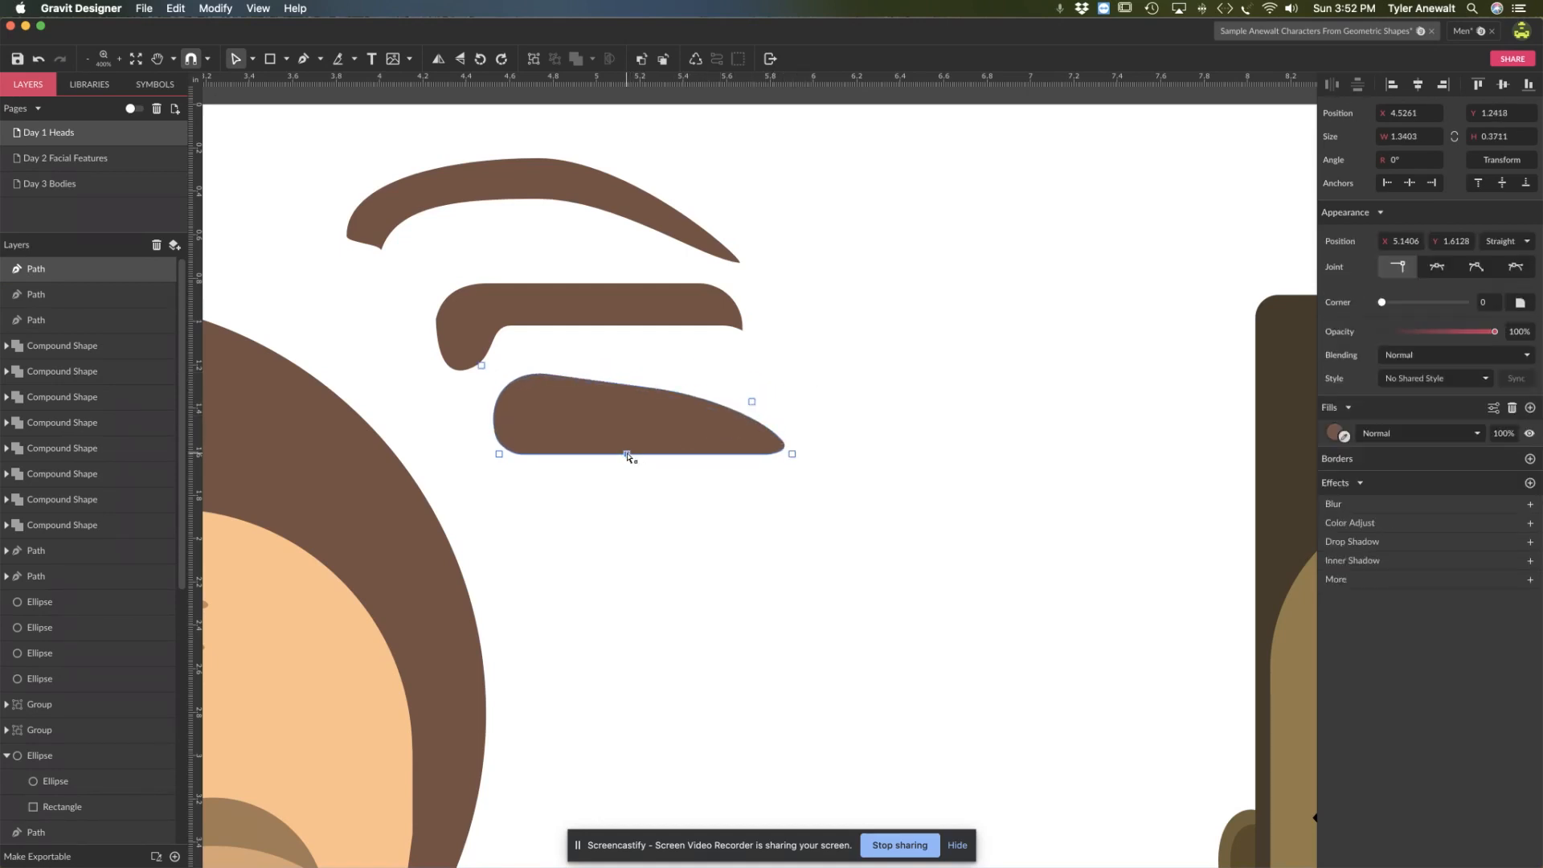
pyautogui.moveTo(628, 457); pyautogui.dragTo(634, 424)
pyautogui.click(1431, 270)
pyautogui.press('Escape')
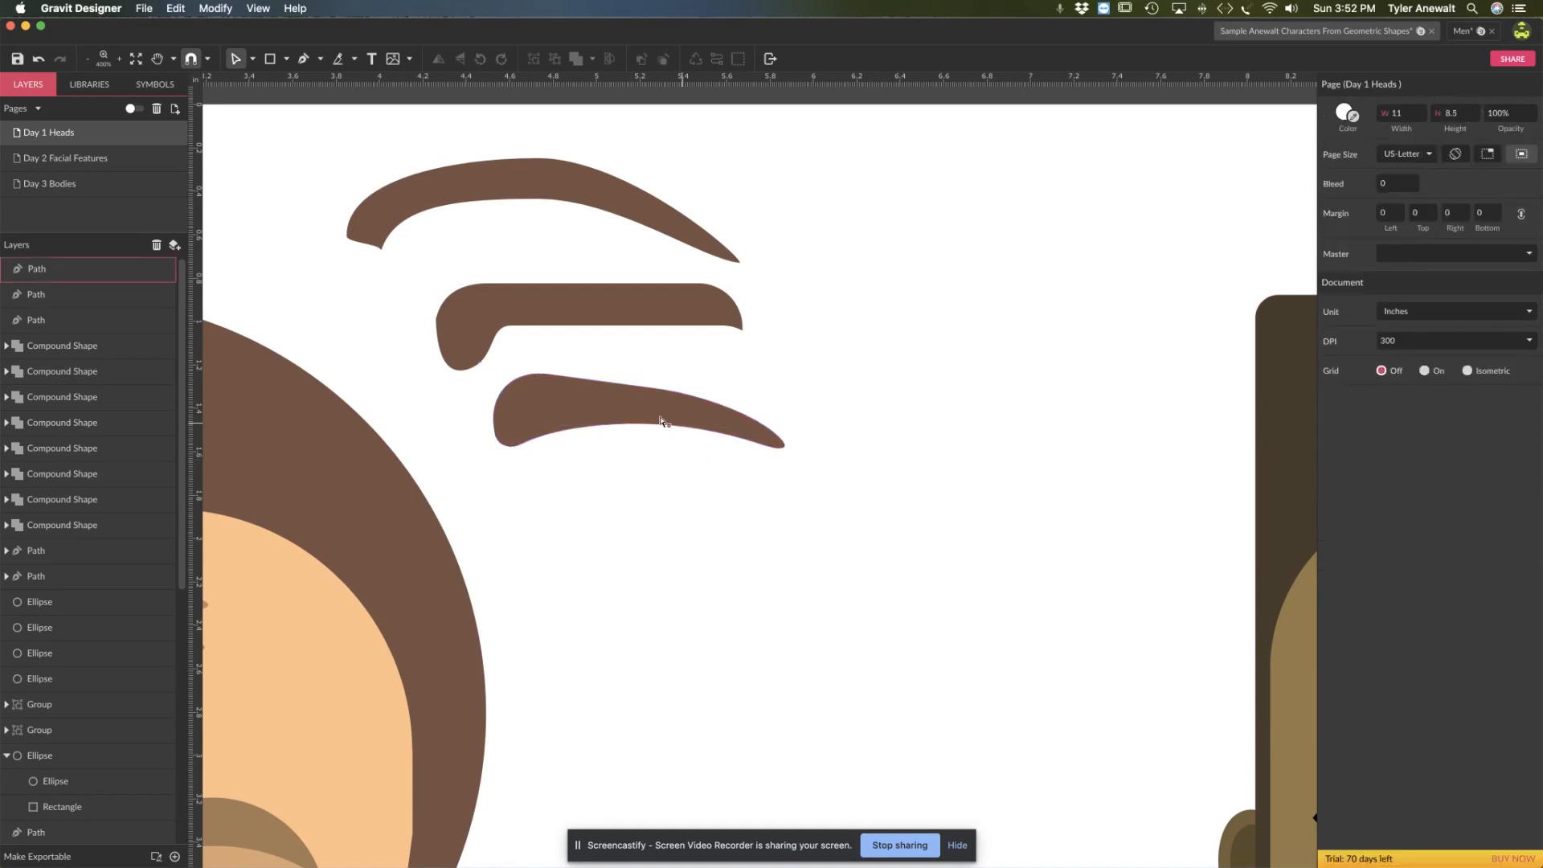
# Step: Draw an ellipse about 1.36 × 0.59 in in the blank area below the three eyebrows
pyautogui.press('space')
pyautogui.moveTo(802, 595); pyautogui.dragTo(792, 465)
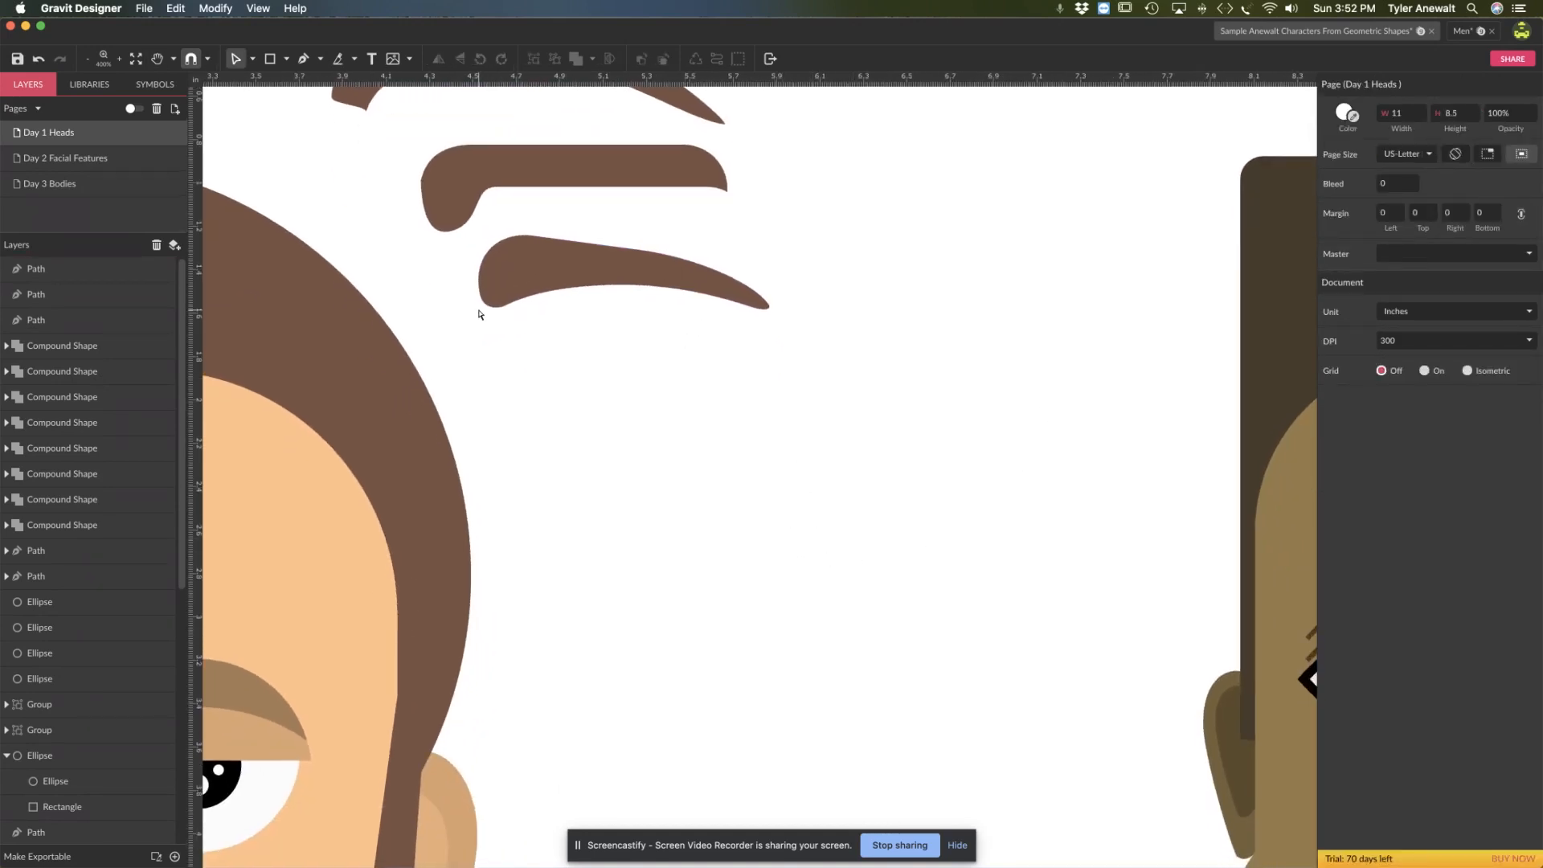
pyautogui.click(270, 58)
pyautogui.click(288, 60)
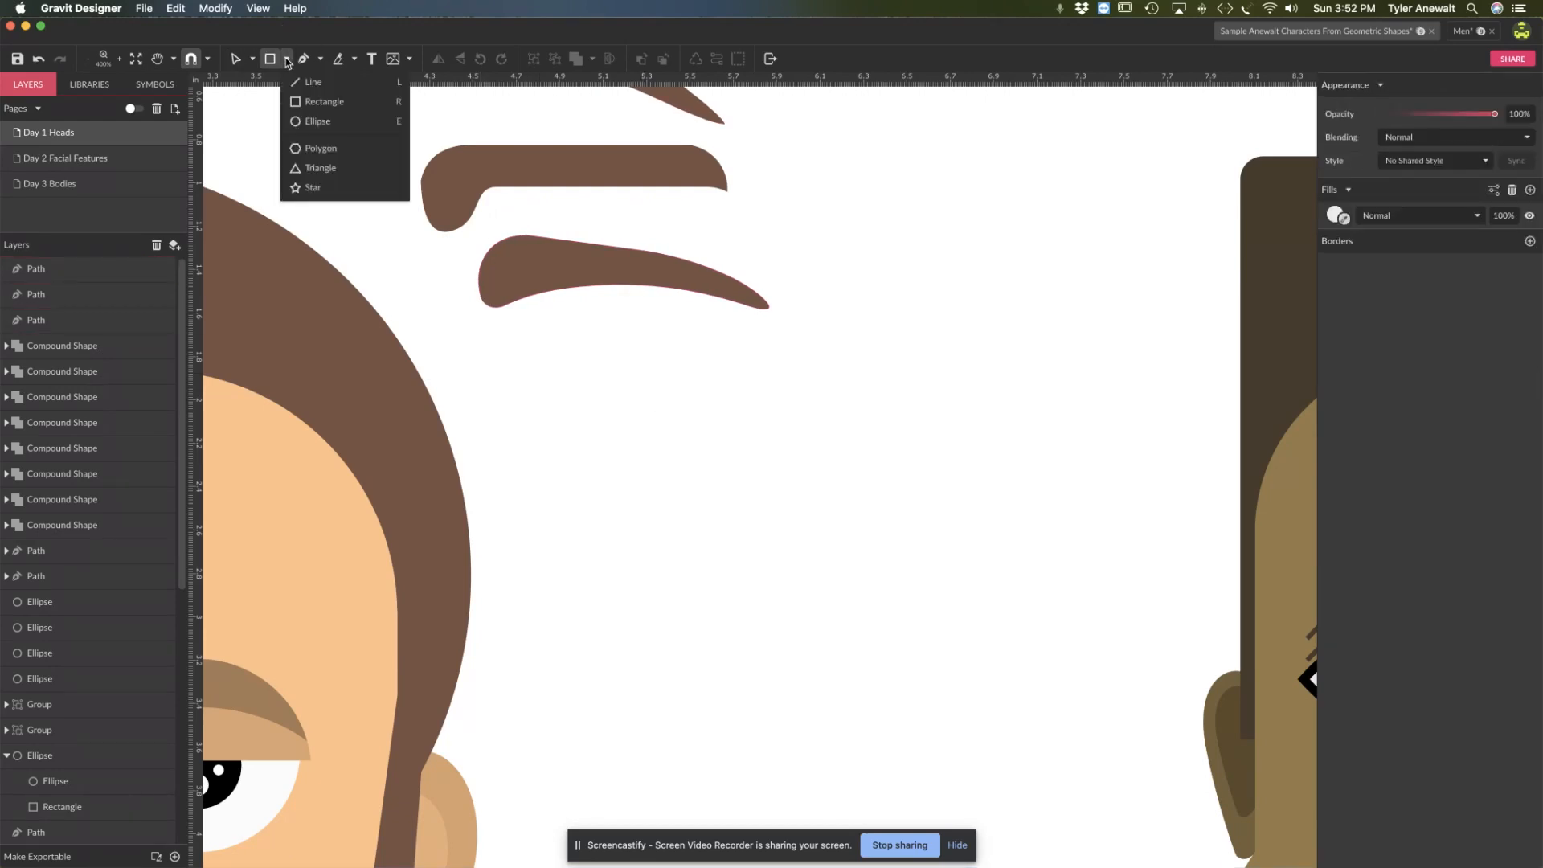
pyautogui.click(318, 121)
pyautogui.moveTo(656, 445); pyautogui.dragTo(950, 572)
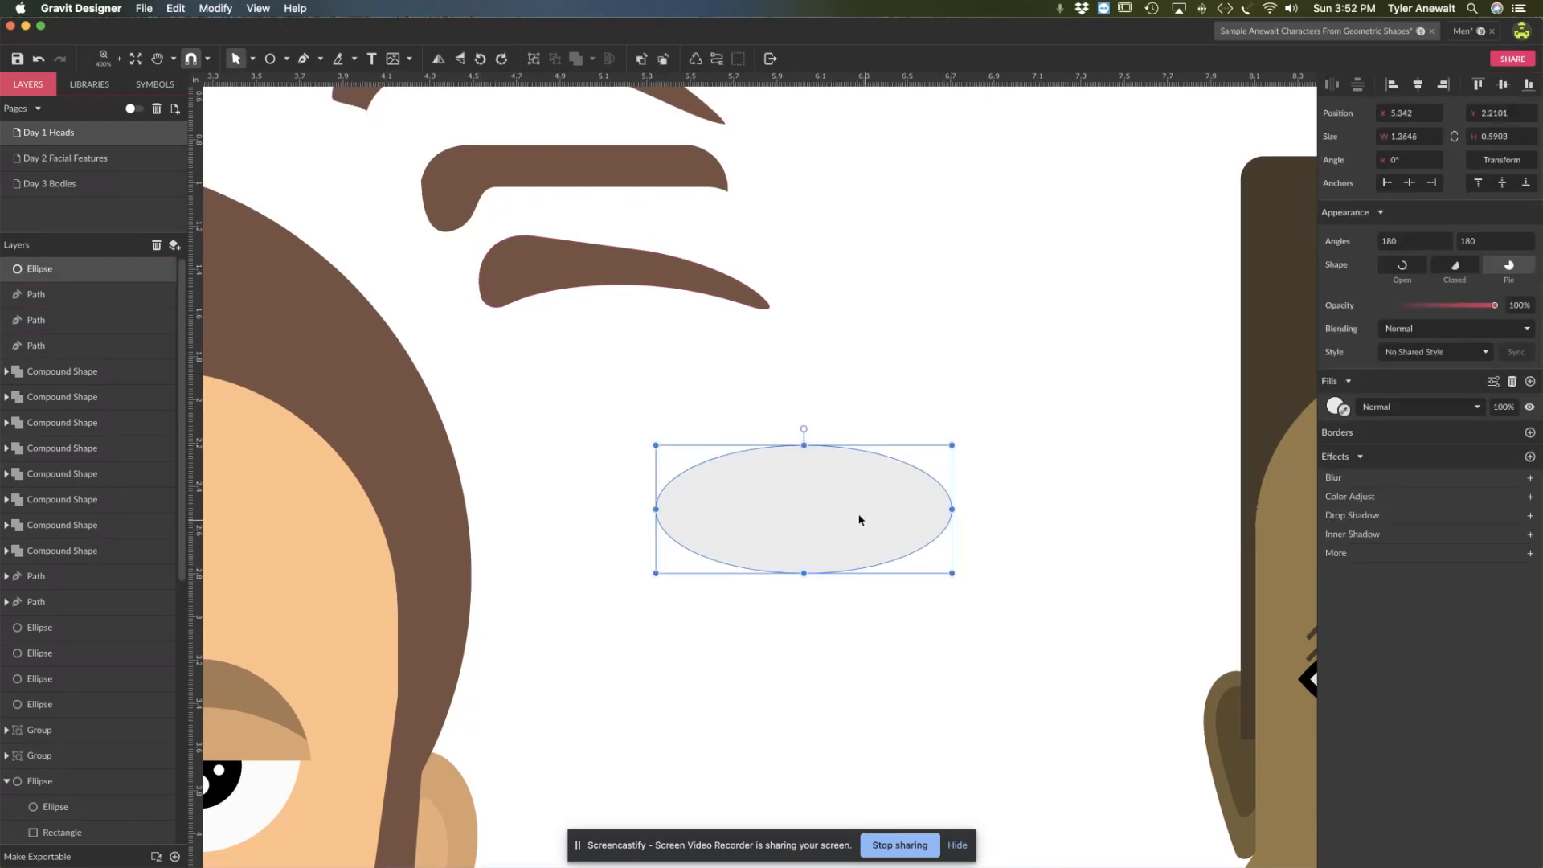
# Step: Duplicate the ellipse with a diagonal offset and subtract the lower-right ellipse from the upper-left one
pyautogui.moveTo(858, 517); pyautogui.dragTo(813, 490)
pyautogui.moveTo(911, 346); pyautogui.dragTo(765, 516)
pyautogui.click(593, 59)
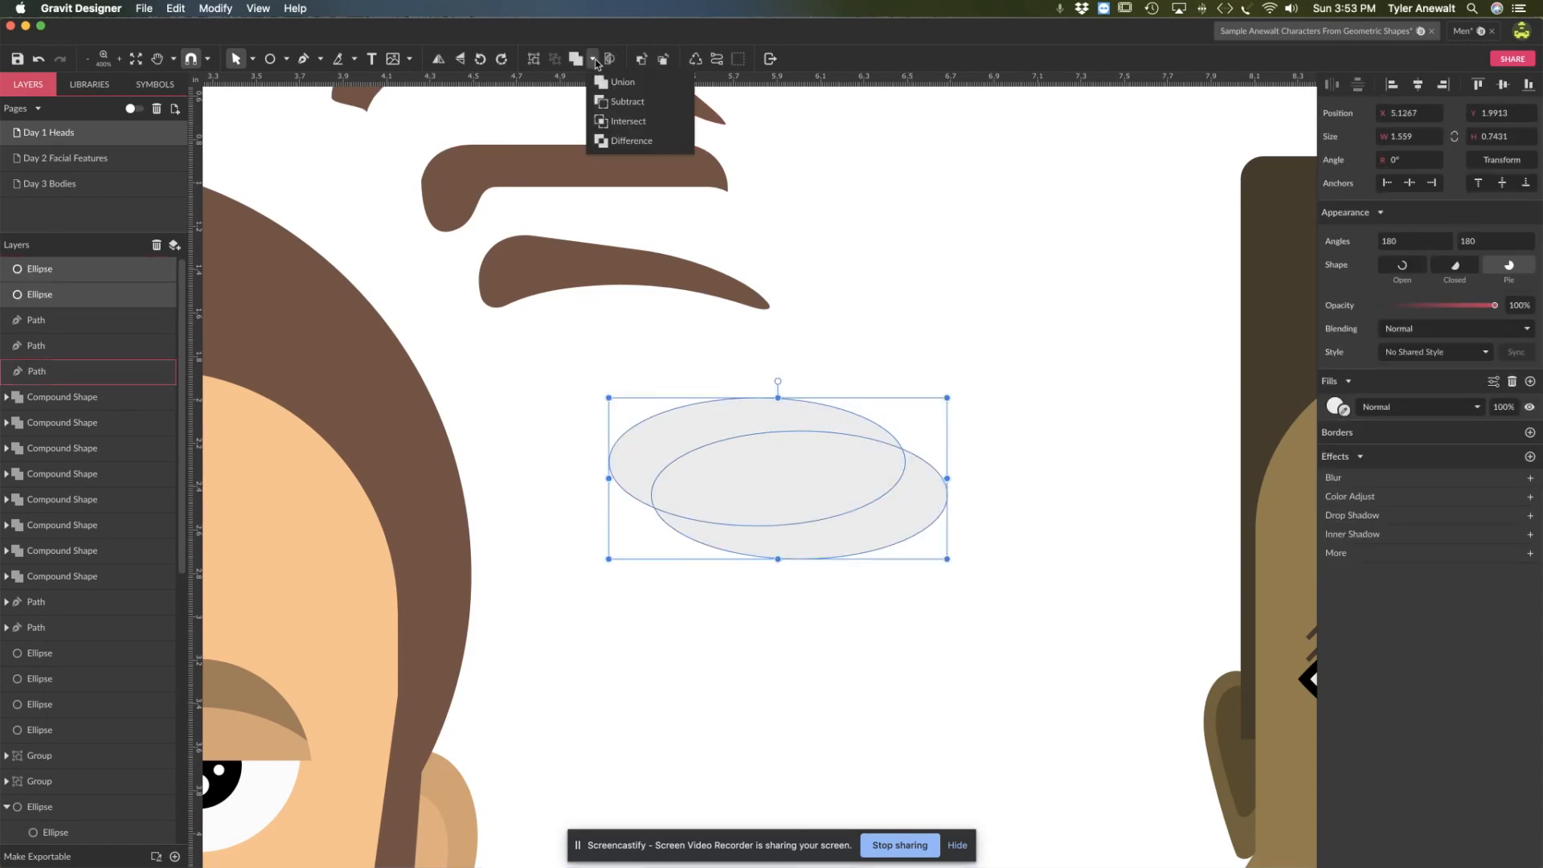
pyautogui.click(626, 101)
# Step: Move the compound shape's base ellipse closer to the subtracted one to thin the remaining crescent, and select the whole compound shape
pyautogui.click(726, 429)
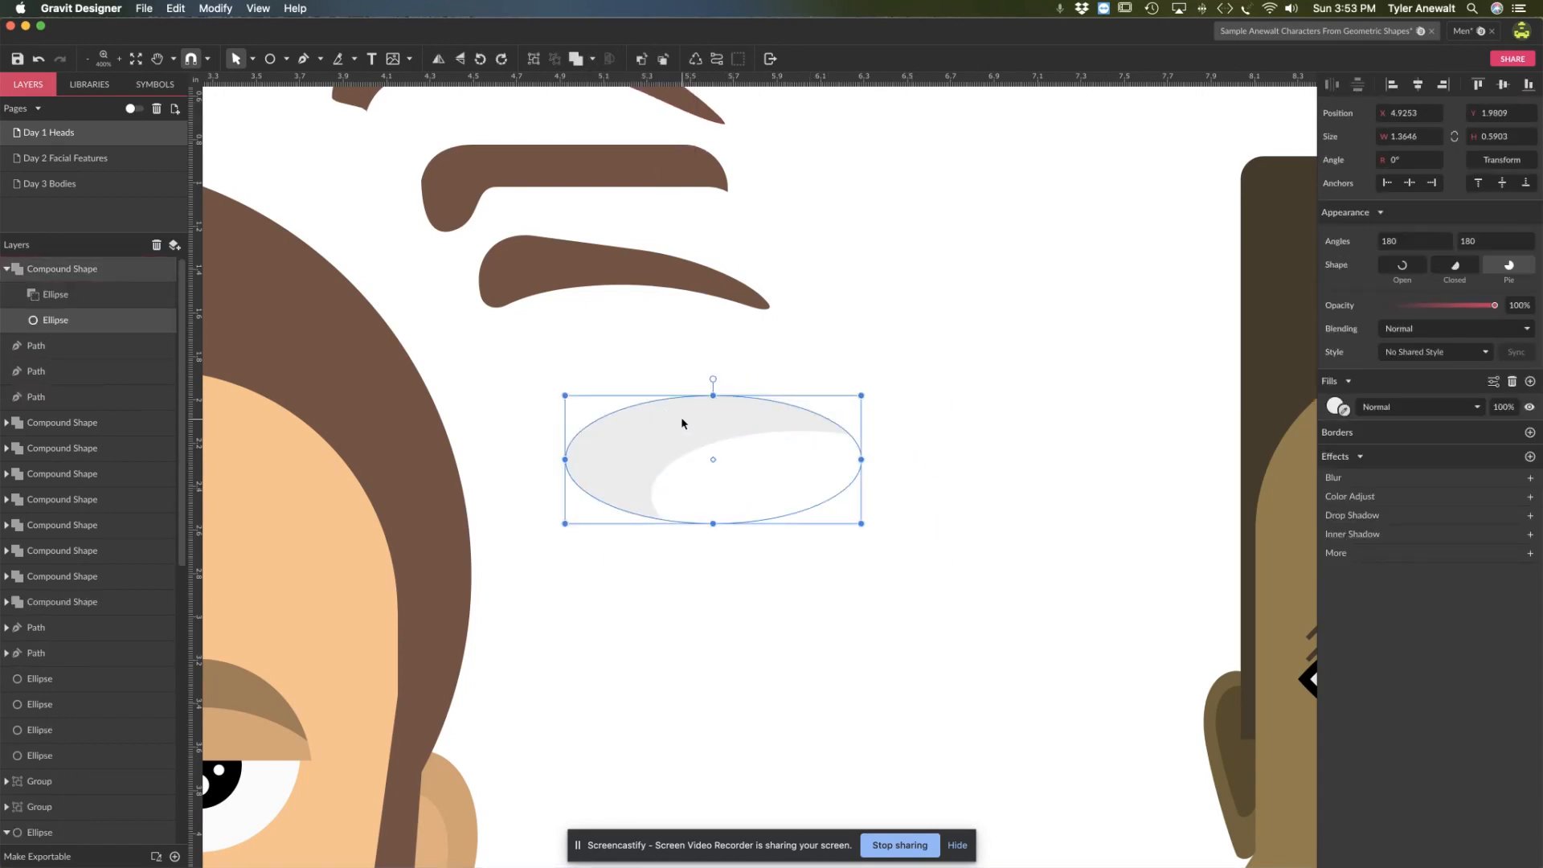
pyautogui.moveTo(726, 428); pyautogui.dragTo(728, 434)
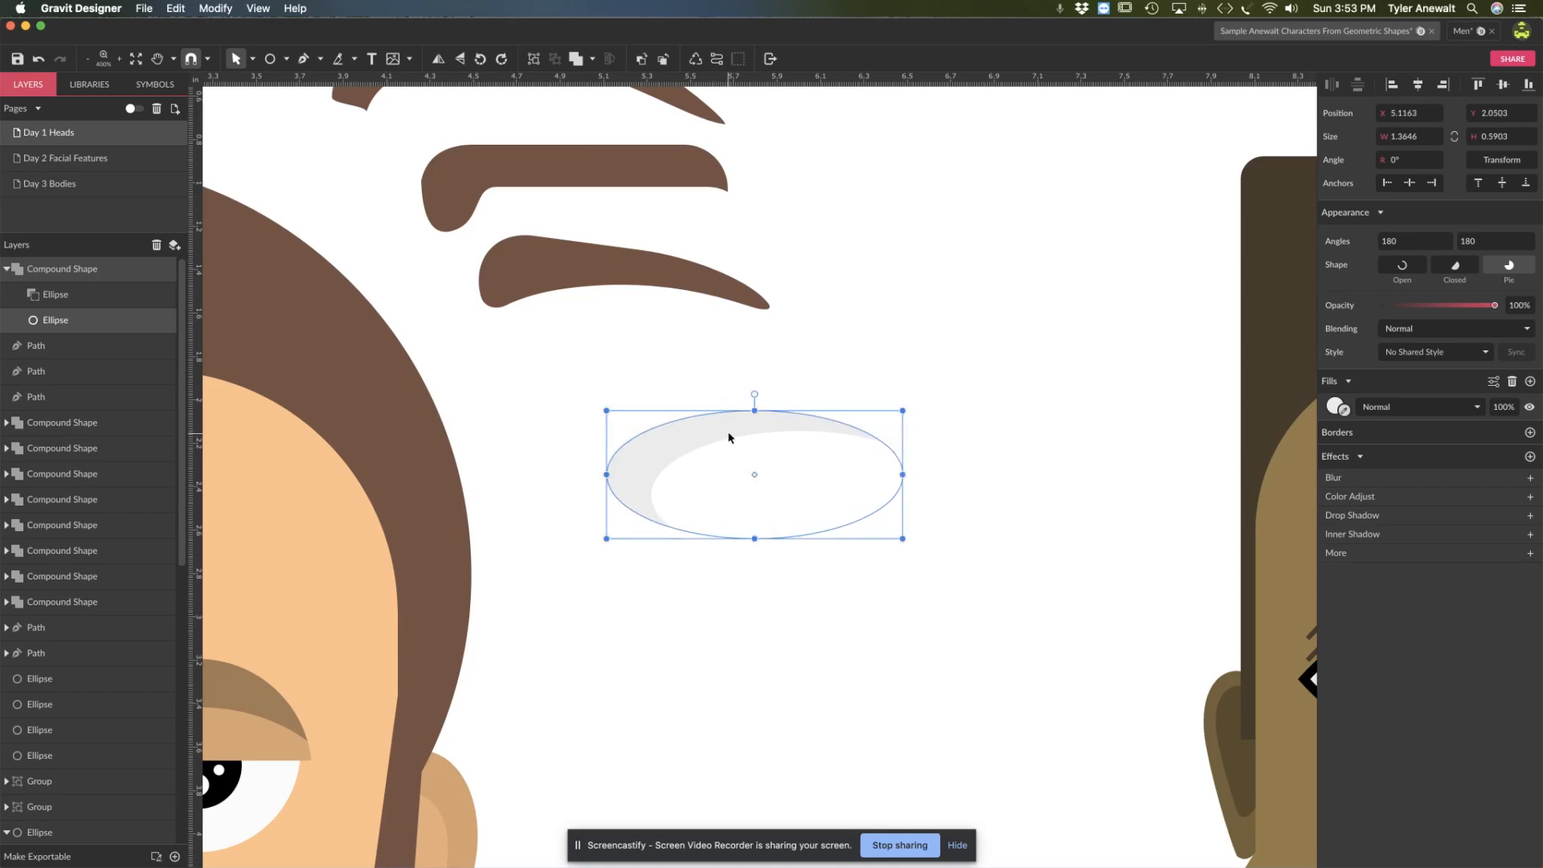
pyautogui.click(843, 374)
pyautogui.click(809, 429)
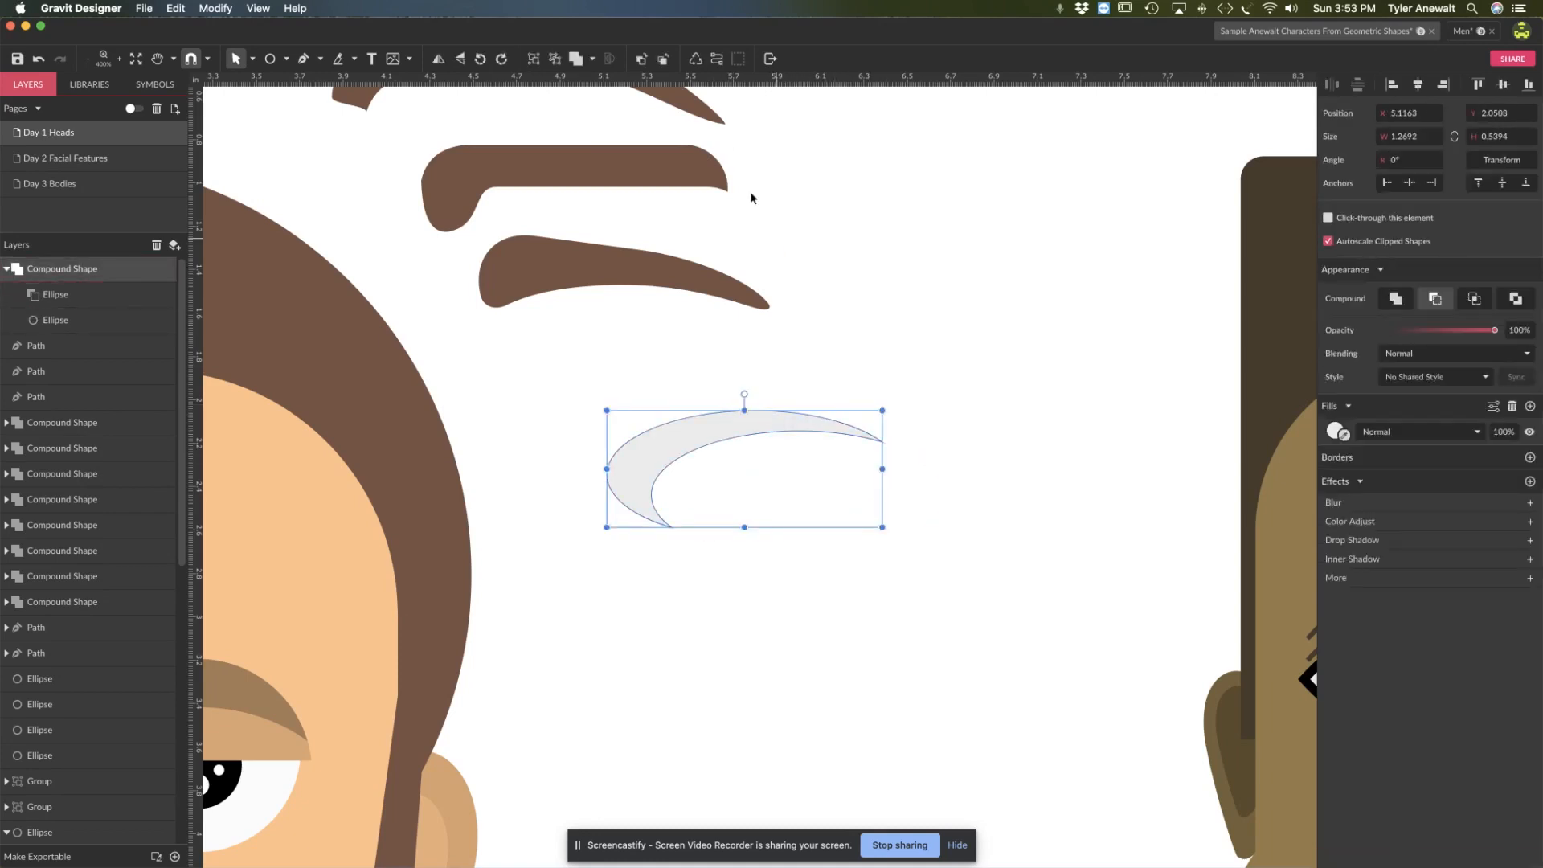
# Step: Convert the crescent to a path, then move its lower tip node up and left and smooth it into a rounded end
pyautogui.click(718, 60)
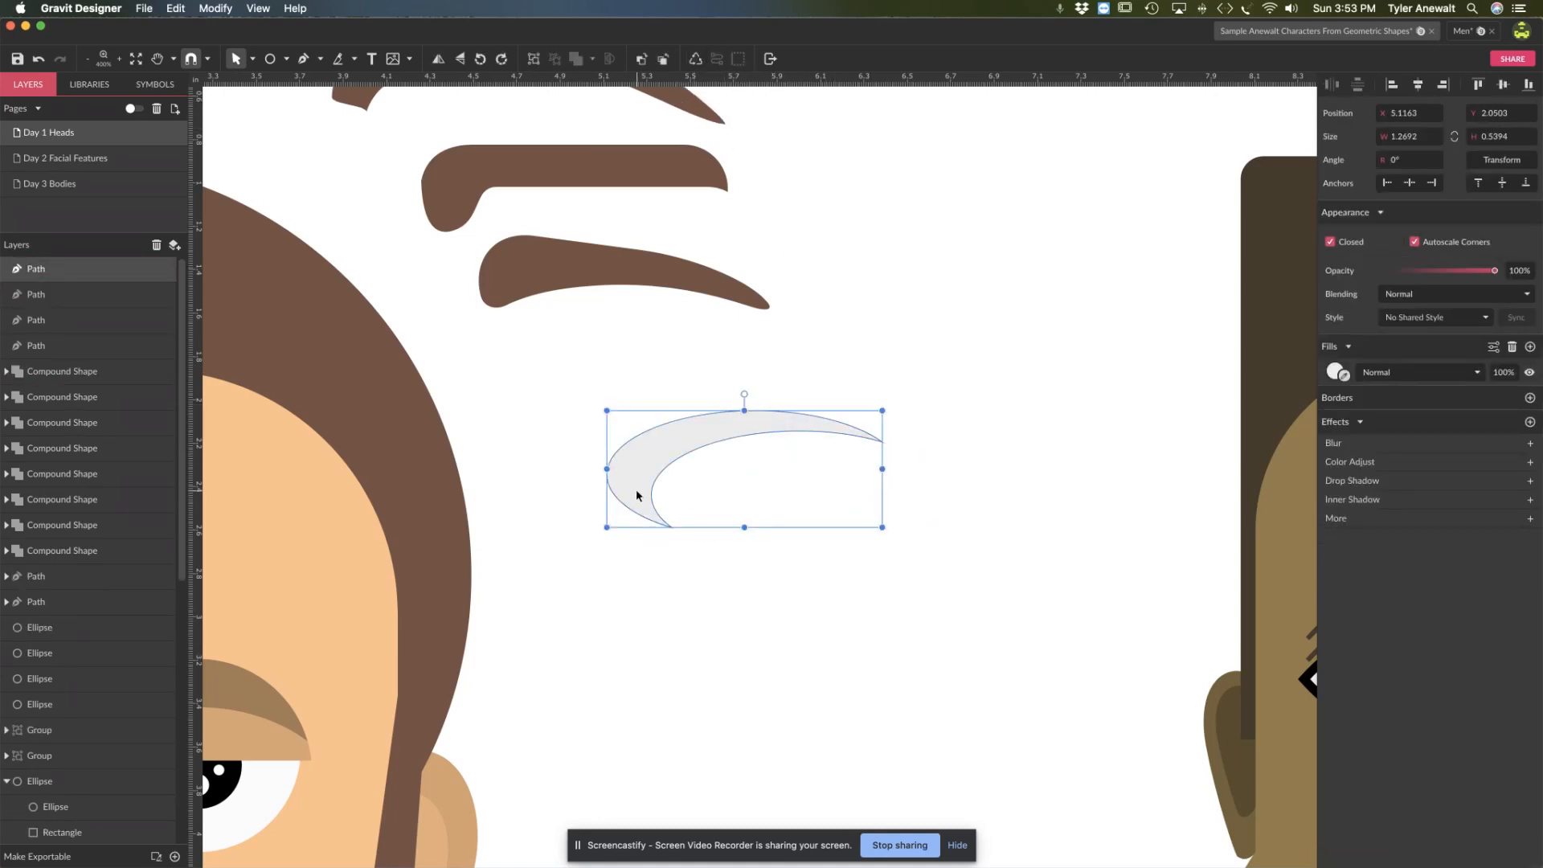
pyautogui.click(253, 58)
pyautogui.click(263, 102)
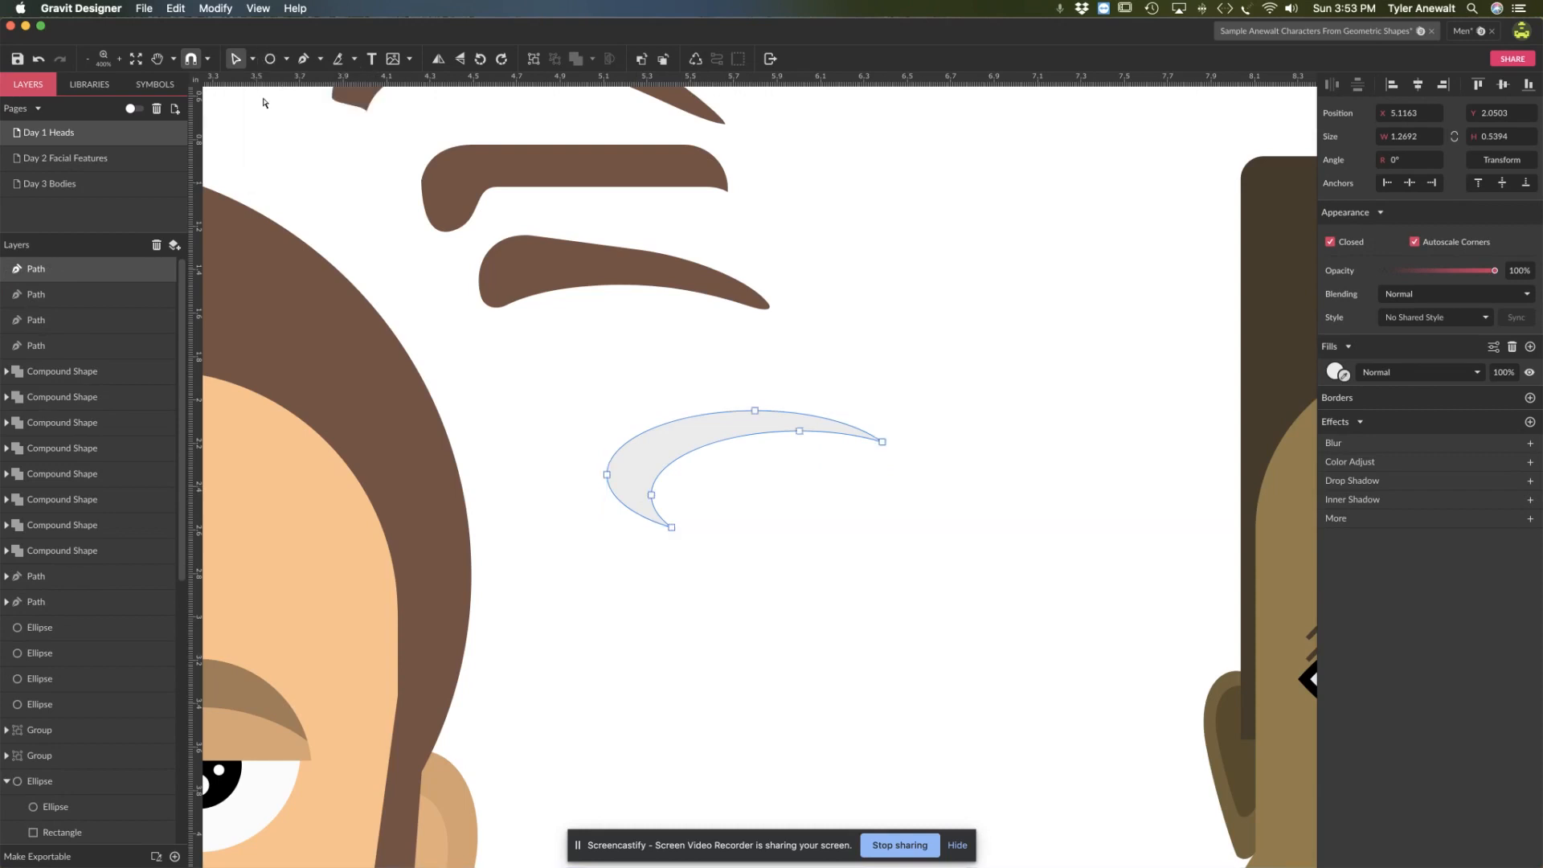
pyautogui.moveTo(672, 527); pyautogui.dragTo(645, 521)
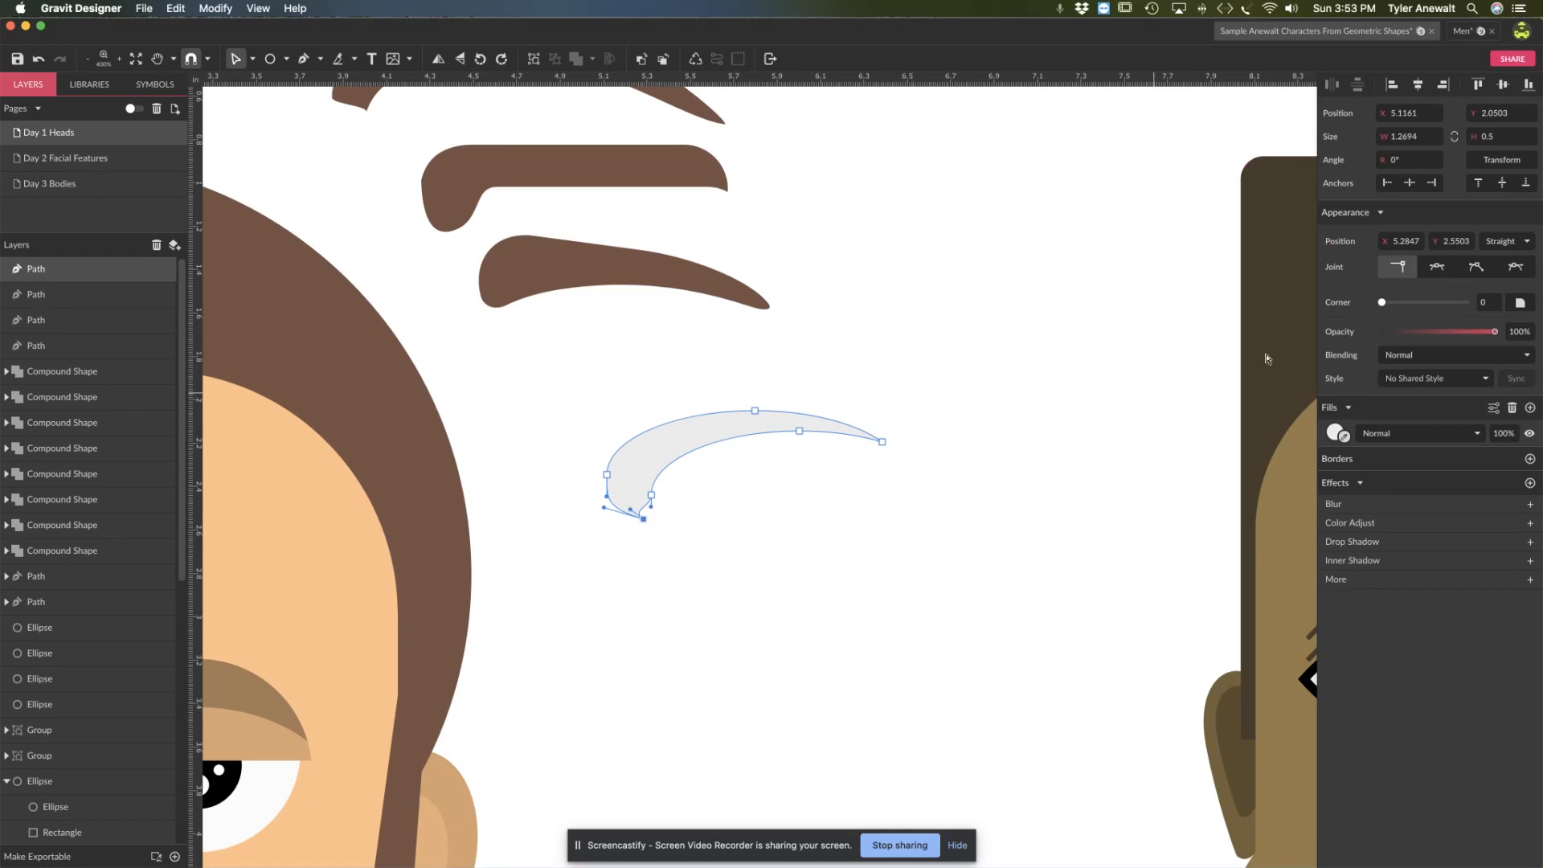
pyautogui.click(1436, 266)
pyautogui.moveTo(643, 520); pyautogui.dragTo(608, 505)
pyautogui.click(768, 529)
# Step: Fill the crescent eyebrow with the brown sampled from the light-skinned head's hair
pyautogui.moveTo(605, 351); pyautogui.dragTo(836, 562)
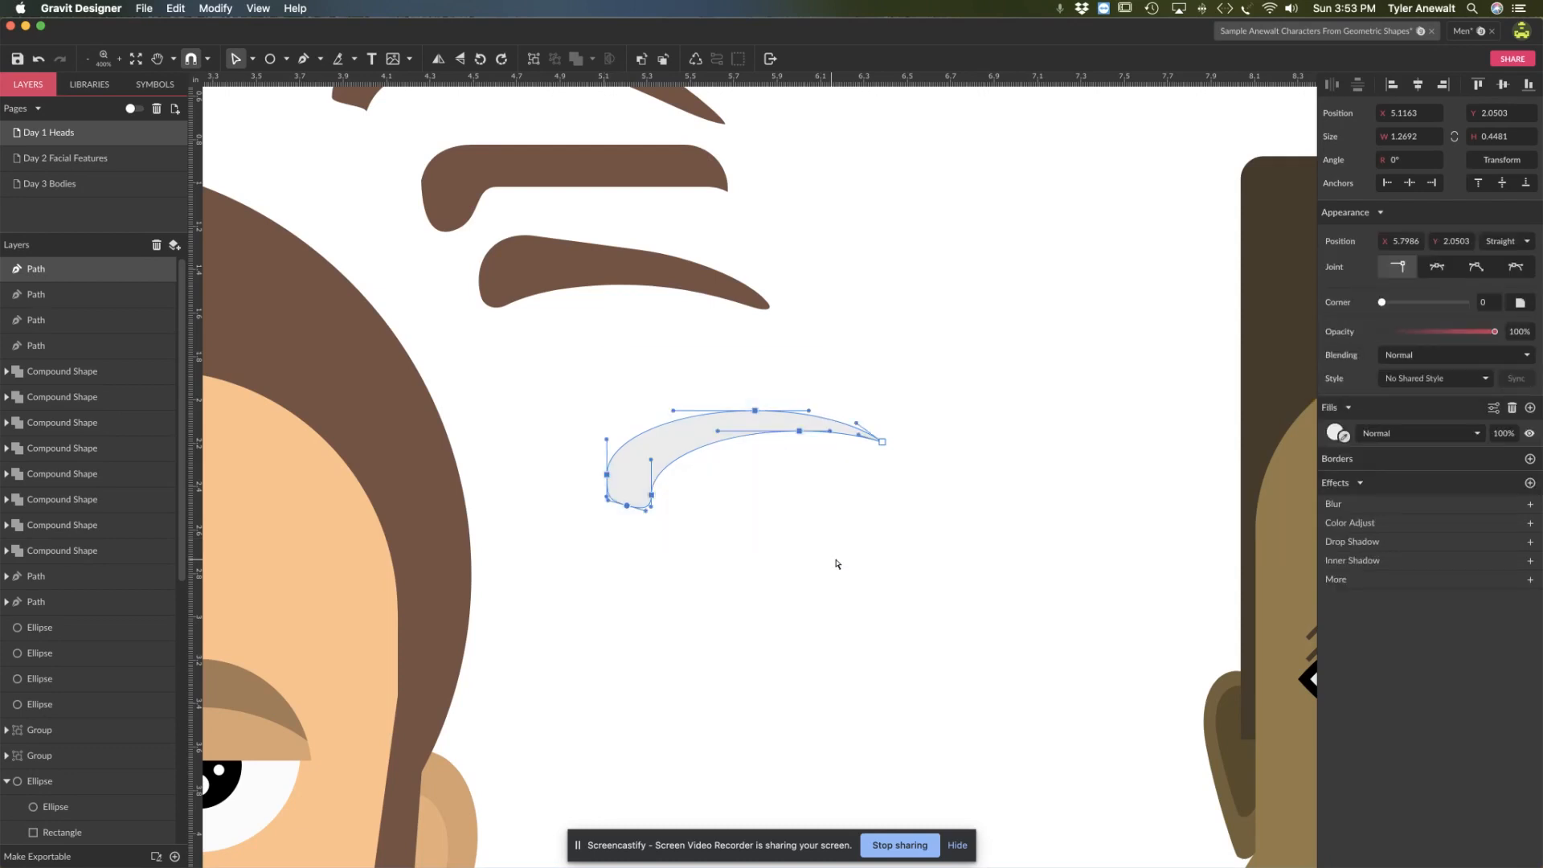
pyautogui.click(1336, 434)
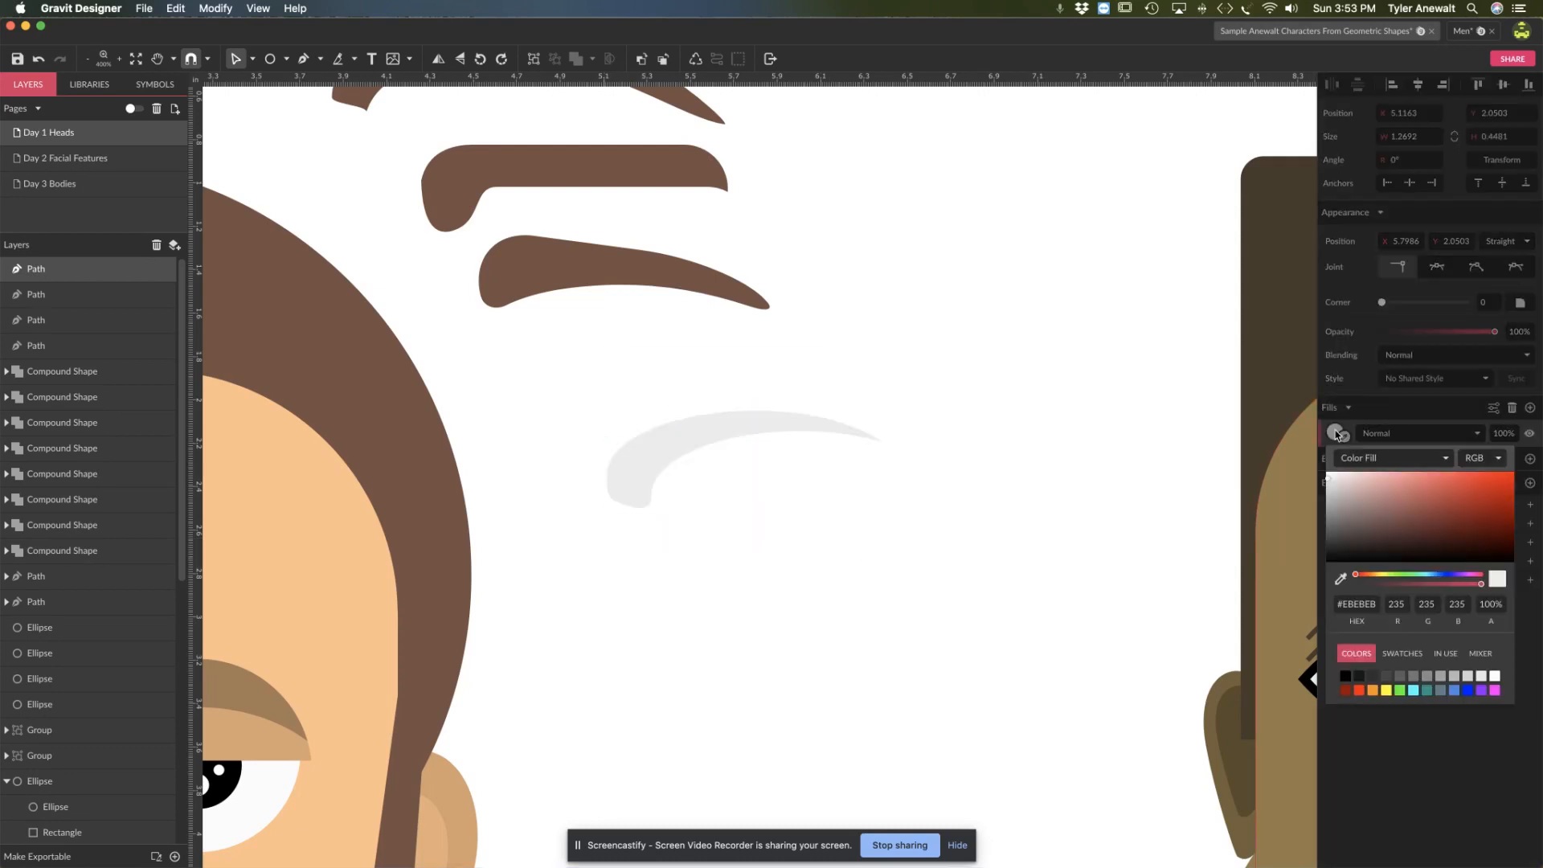
pyautogui.click(1341, 578)
pyautogui.click(302, 344)
pyautogui.press('z')
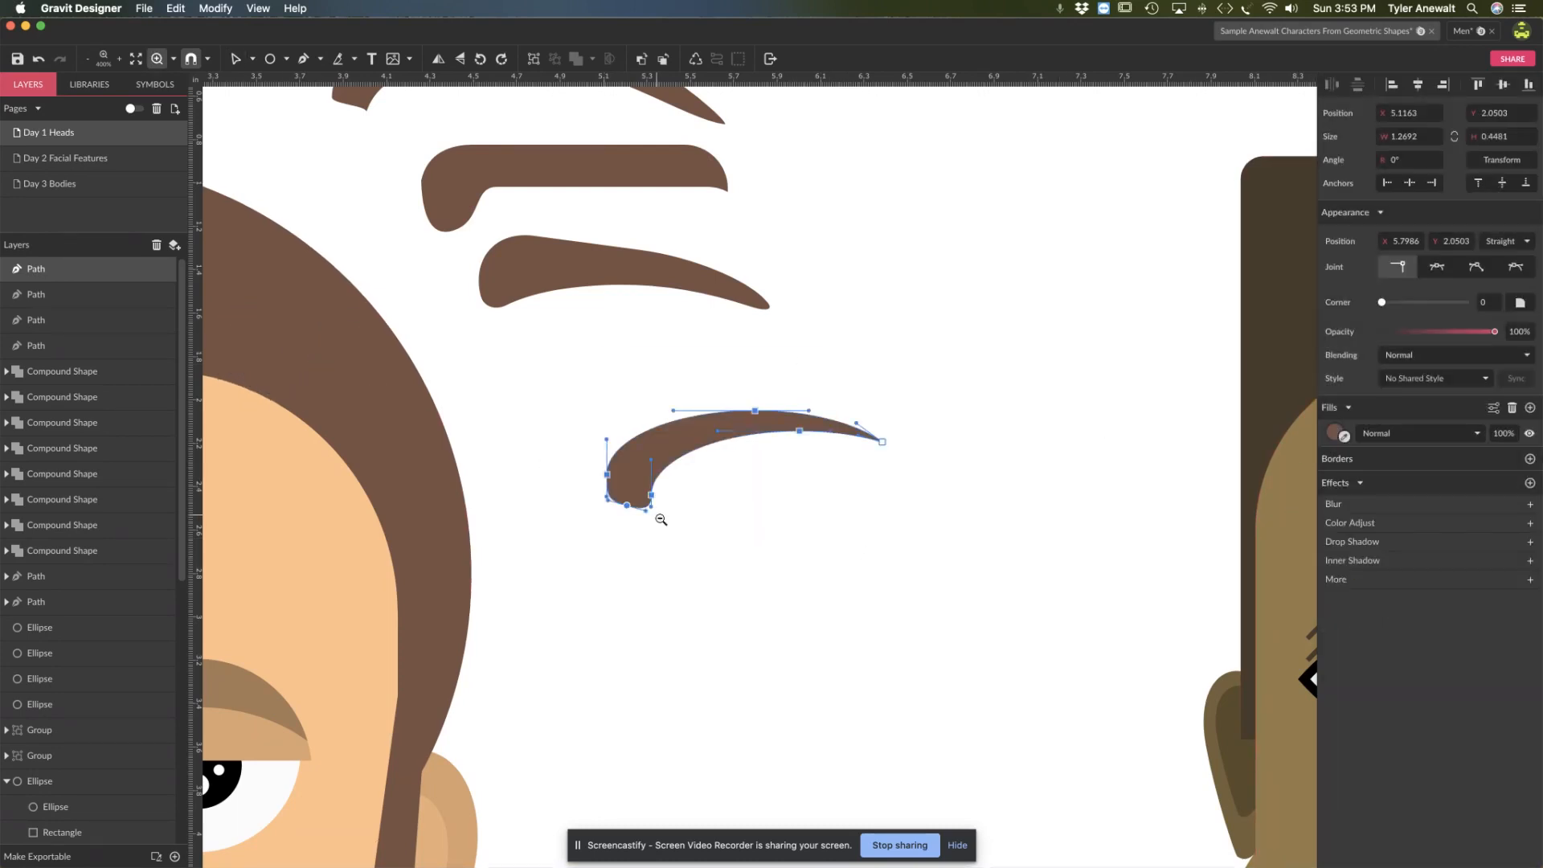
pyautogui.press('ctrl+super+space')
pyautogui.keyDown('ctrl'); pyautogui.keyDown('super'); pyautogui.click(699, 519); pyautogui.keyUp('super'); pyautogui.keyUp('ctrl')
pyautogui.click(508, 490)
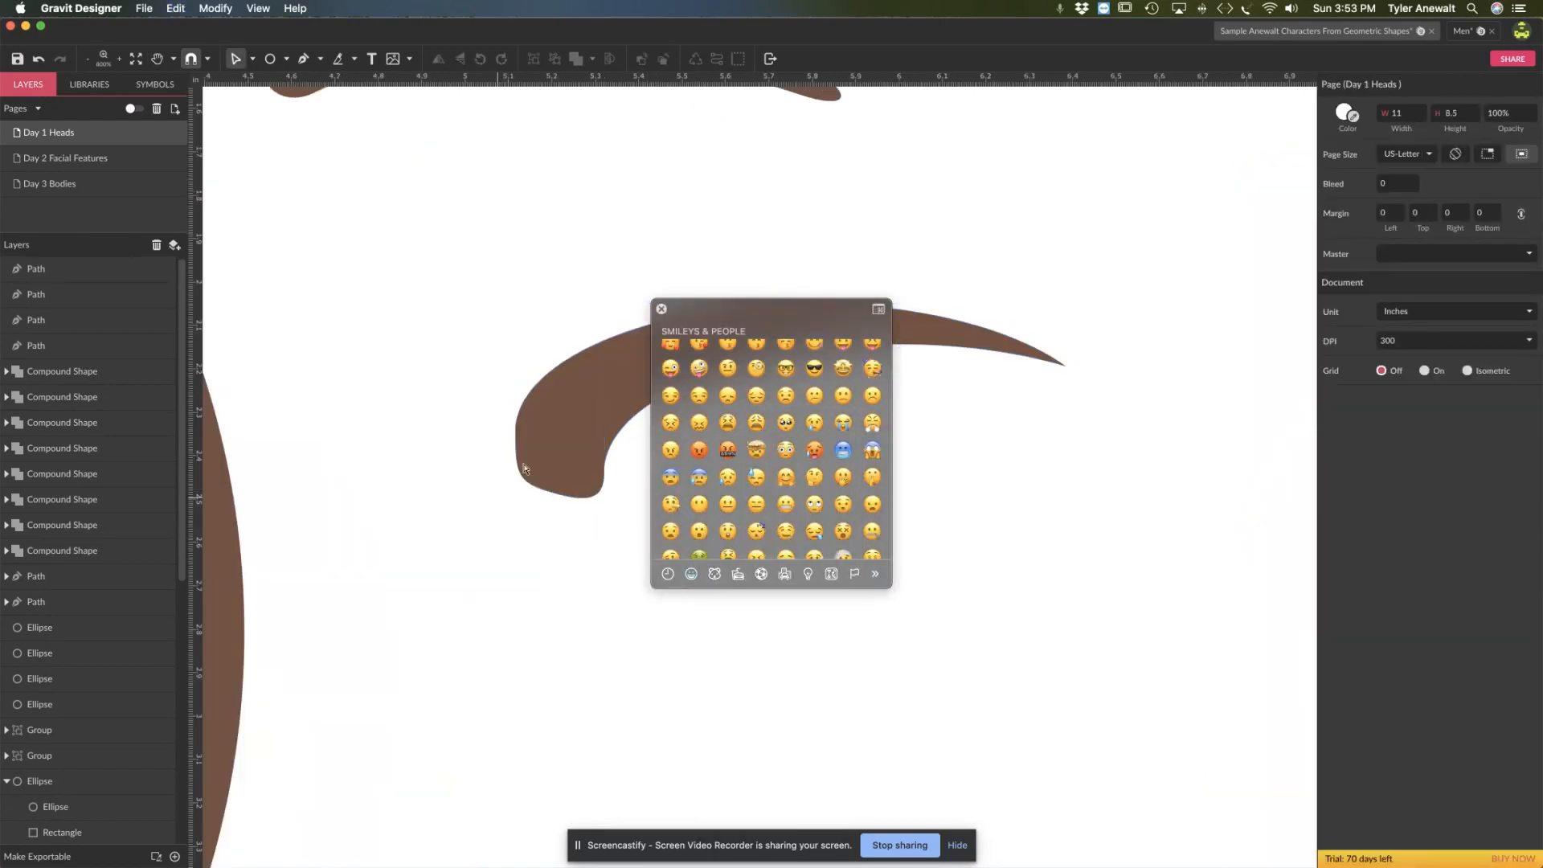
pyautogui.click(660, 310)
pyautogui.press('z')
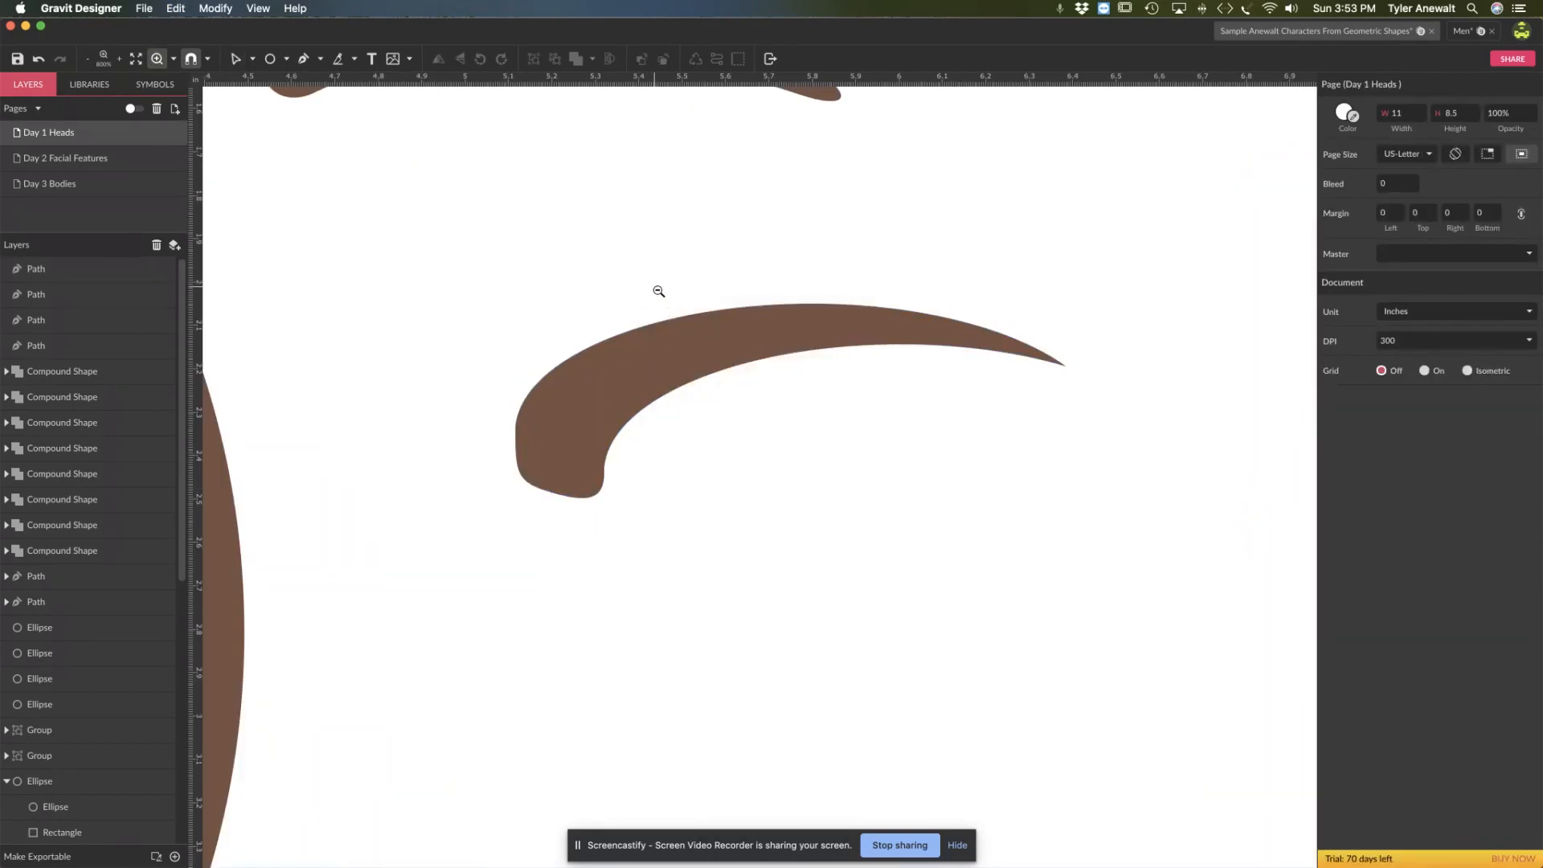
pyautogui.keyDown('ctrl'); pyautogui.click(655, 290); pyautogui.keyUp('ctrl')
pyautogui.press('ctrl+super+space')
pyautogui.keyDown('ctrl'); pyautogui.keyDown('super'); pyautogui.click(609, 268); pyautogui.keyUp('super'); pyautogui.keyUp('ctrl')
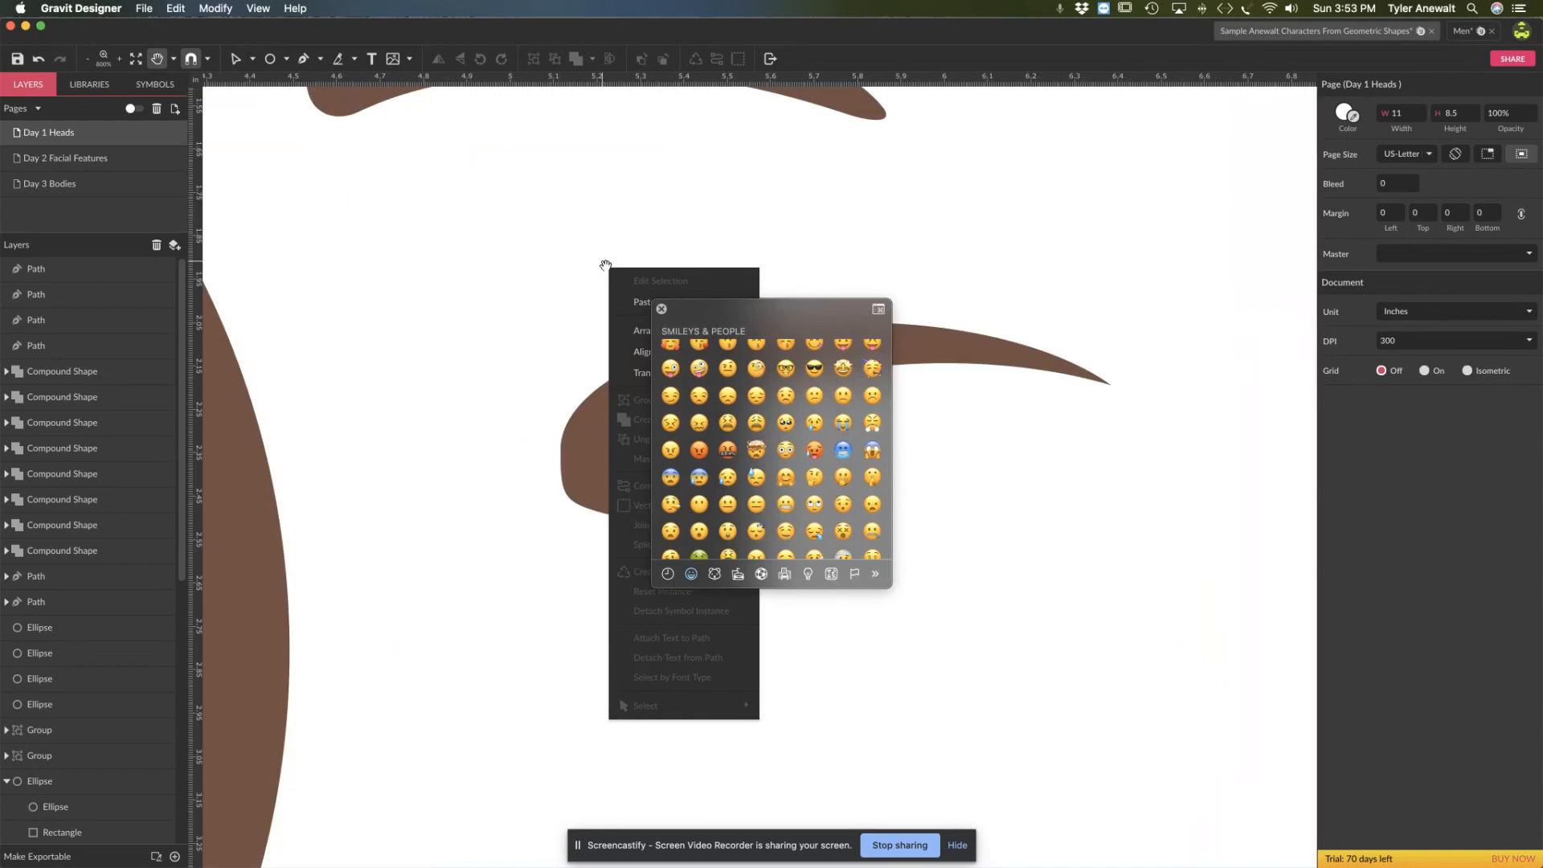
pyautogui.click(580, 251)
pyautogui.click(661, 309)
# Step: Move the crescent eyebrow onto the light-skinned face above its right-hand eye and tilt it about -11.6°
pyautogui.press('z')
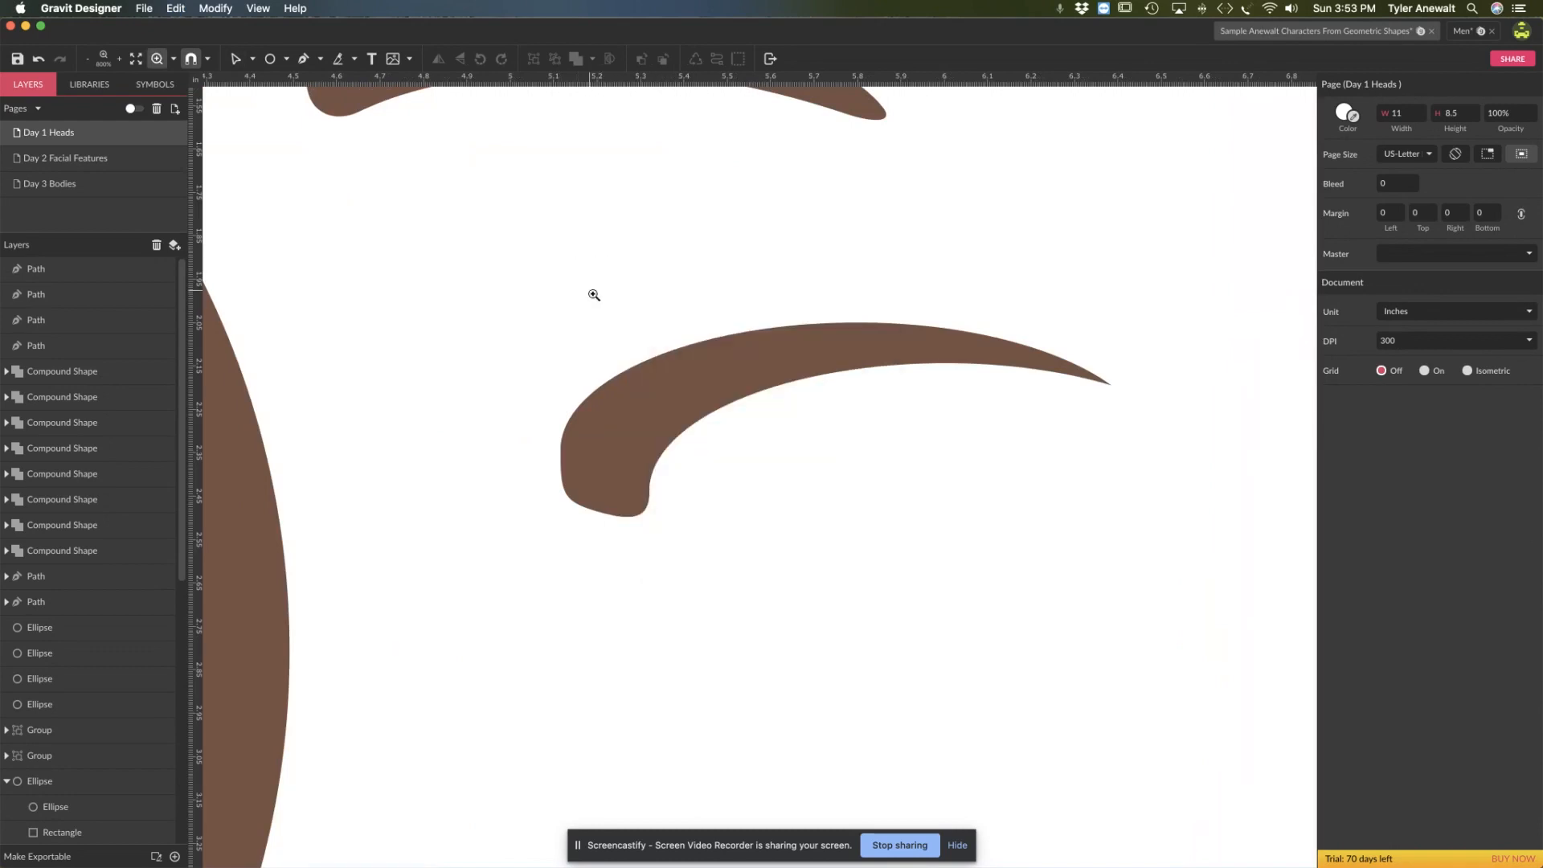
pyautogui.keyDown('alt'); pyautogui.click(594, 294); pyautogui.keyUp('alt')
pyautogui.keyDown('alt'); pyautogui.click(594, 295); pyautogui.keyUp('alt')
pyautogui.press('v')
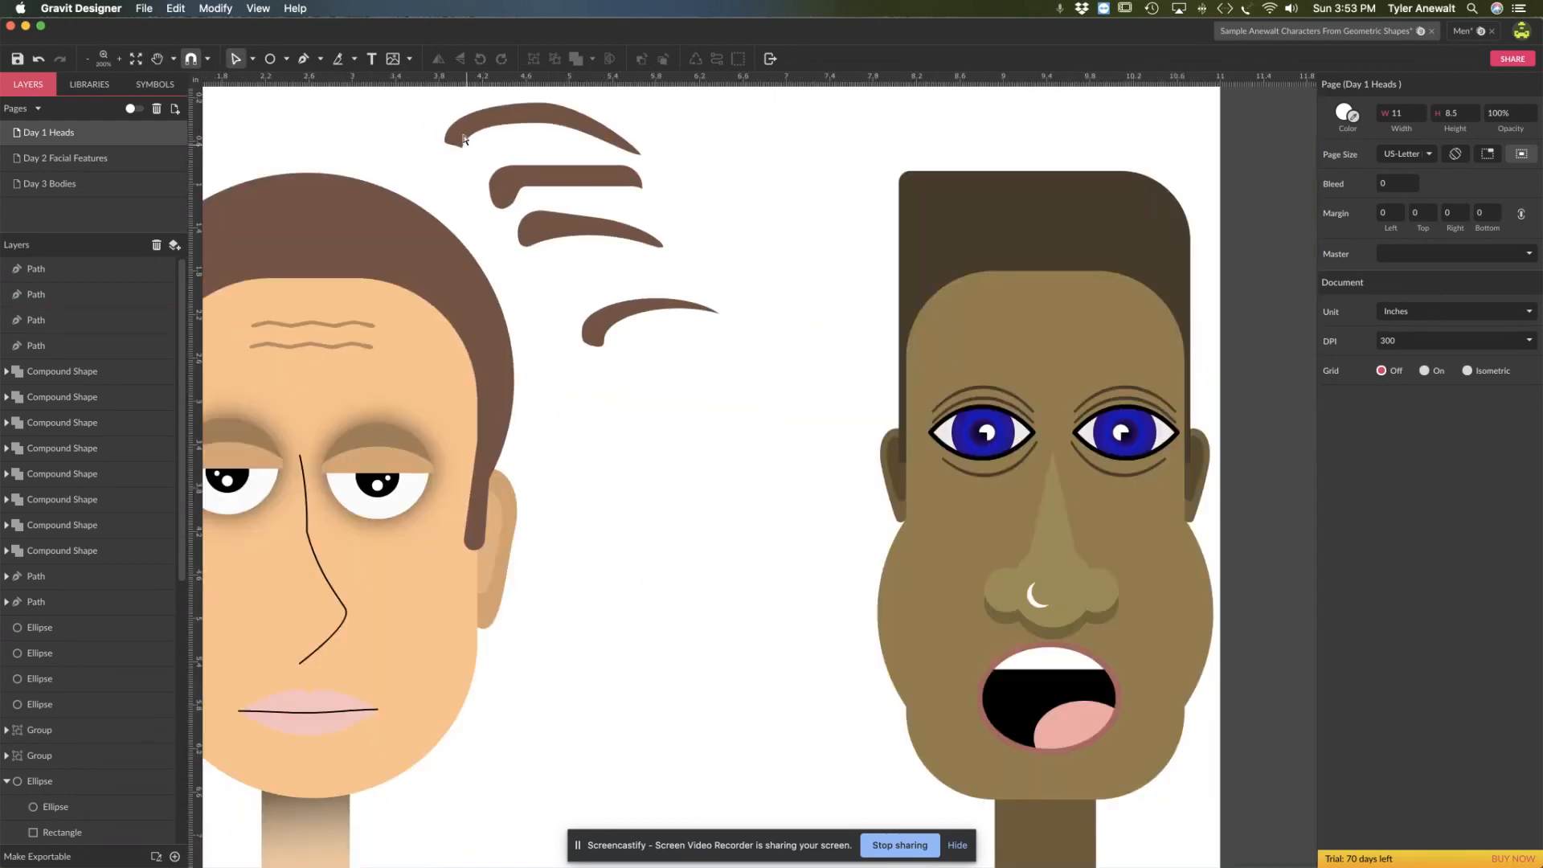
pyautogui.click(468, 131)
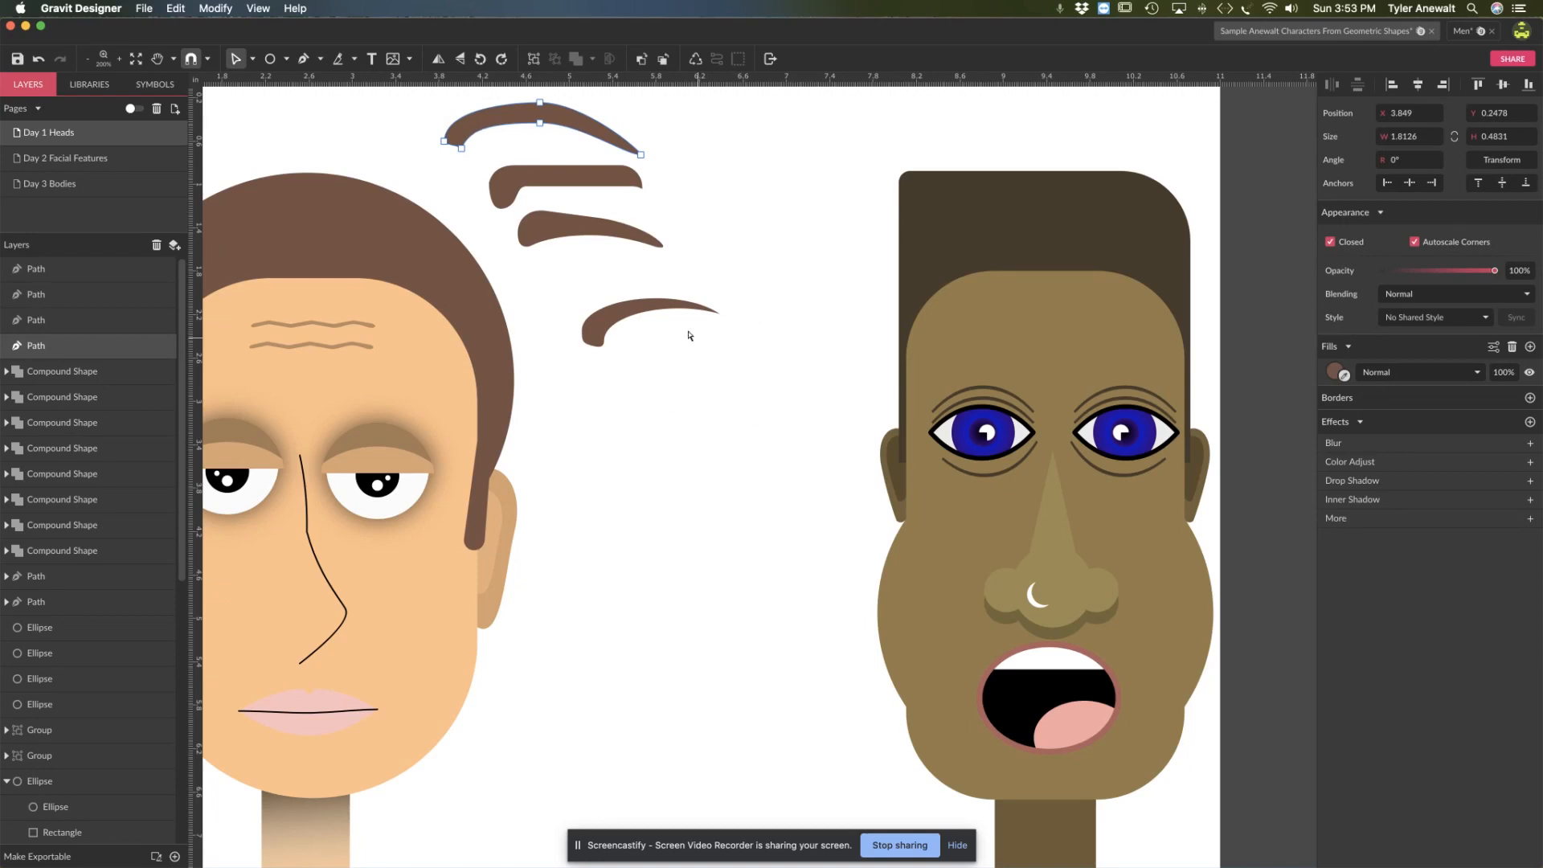
pyautogui.click(643, 306)
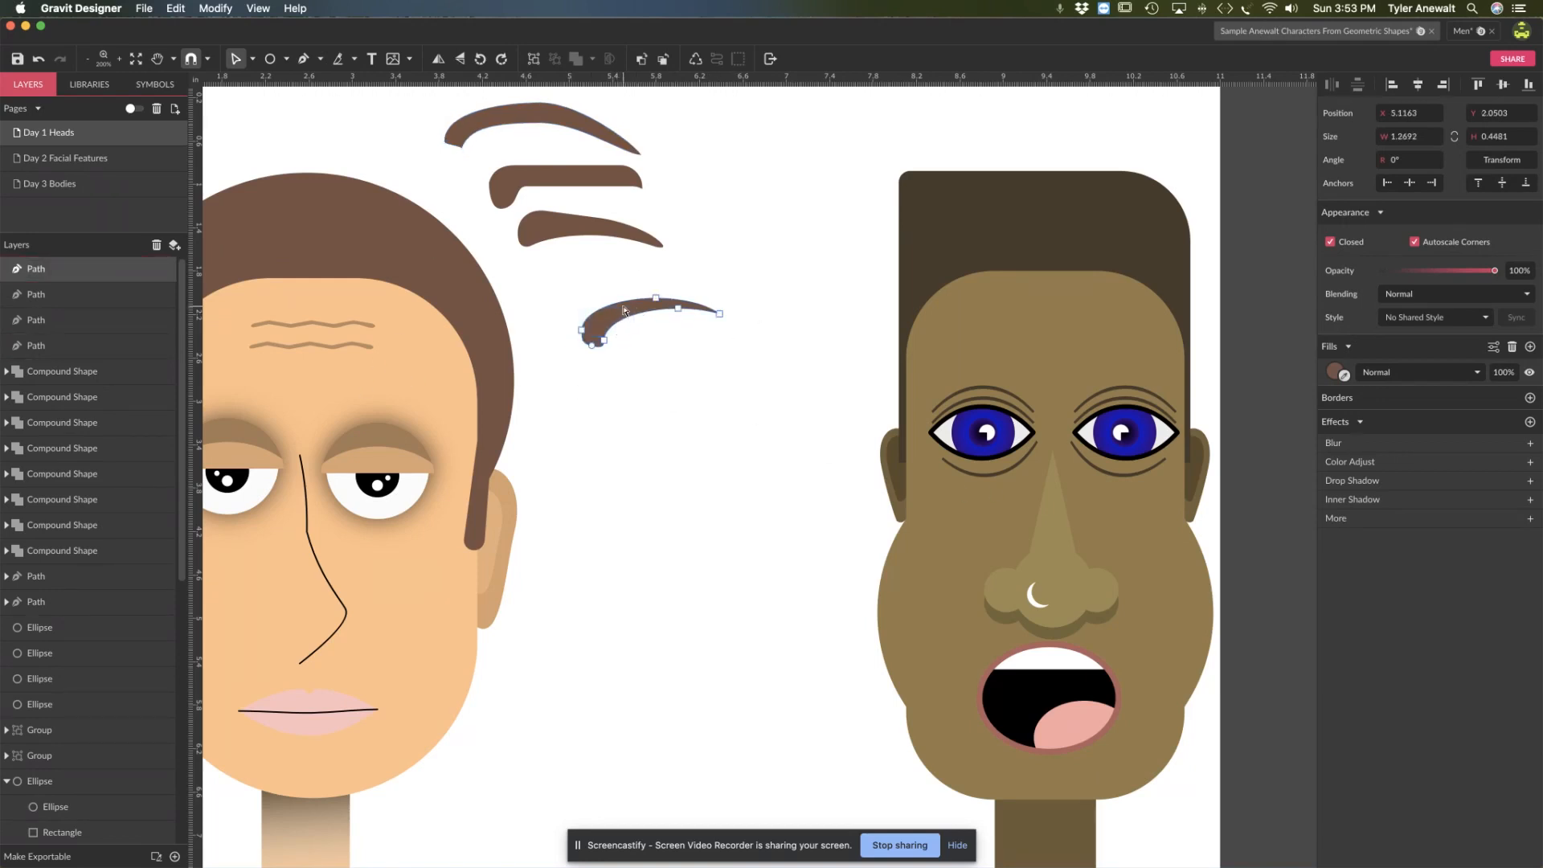
pyautogui.moveTo(624, 309); pyautogui.dragTo(365, 399)
pyautogui.moveTo(568, 441); pyautogui.dragTo(715, 441)
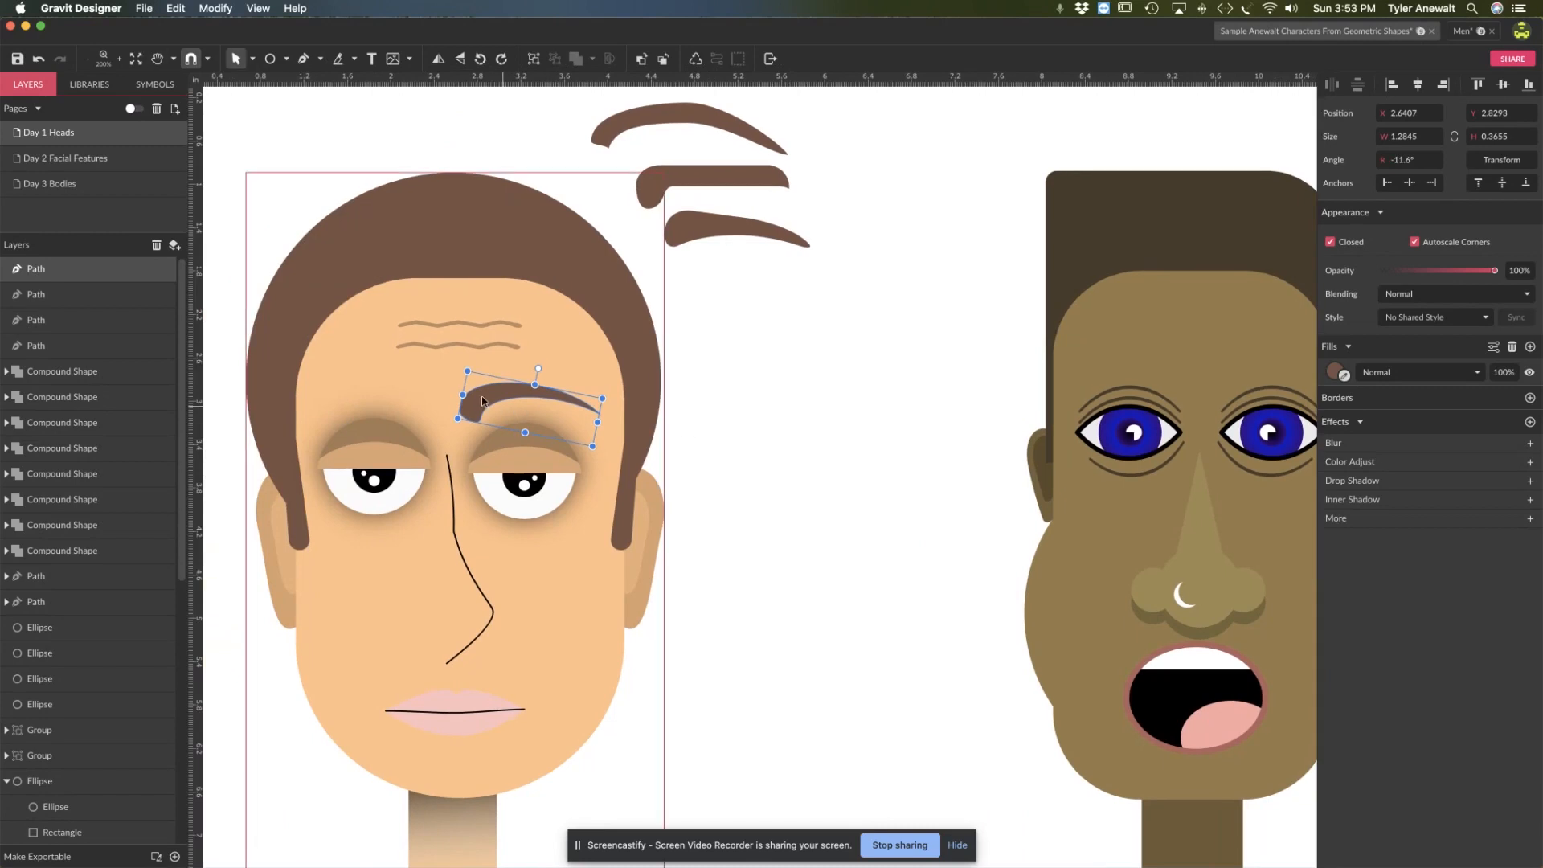
# Step: Duplicate the eyebrow over the face's other eye, flip the copy horizontally and align it with the first one
pyautogui.moveTo(482, 401); pyautogui.dragTo(340, 396)
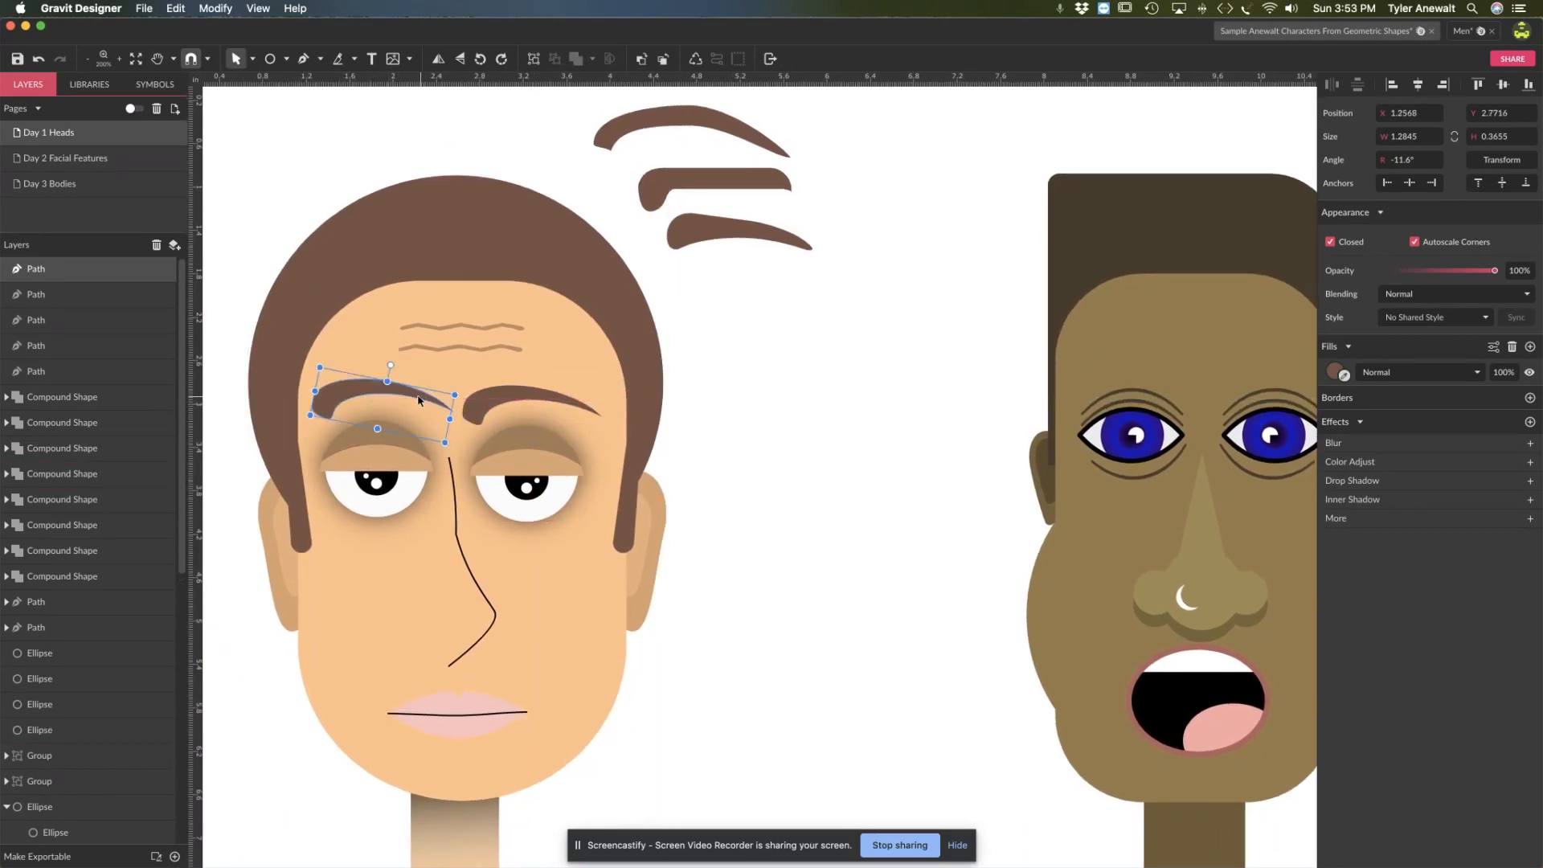
pyautogui.click(437, 60)
pyautogui.moveTo(424, 395); pyautogui.dragTo(418, 405)
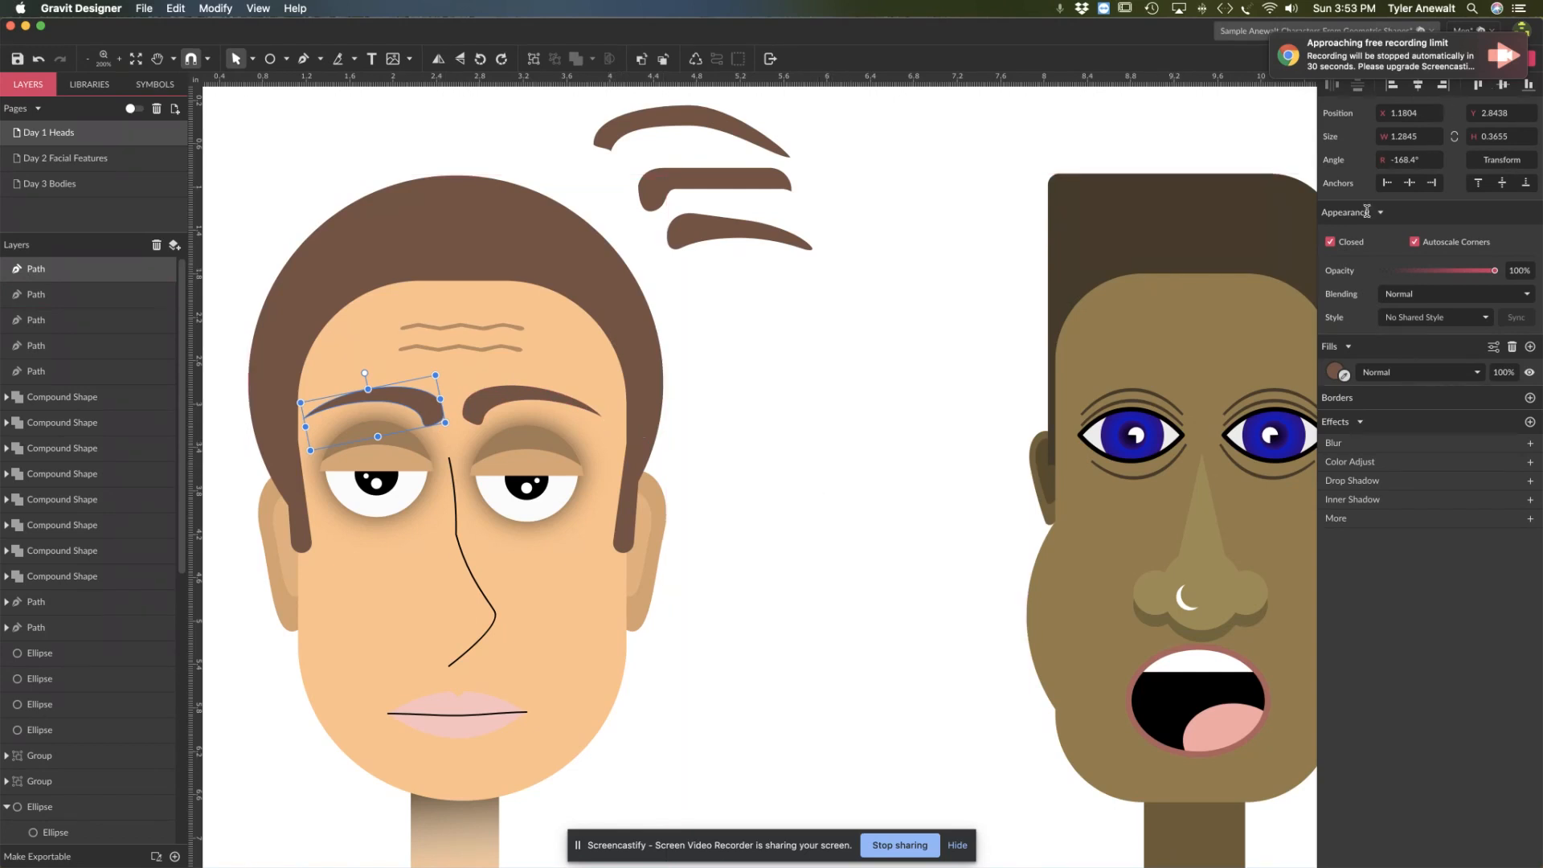
pyautogui.click(887, 358)
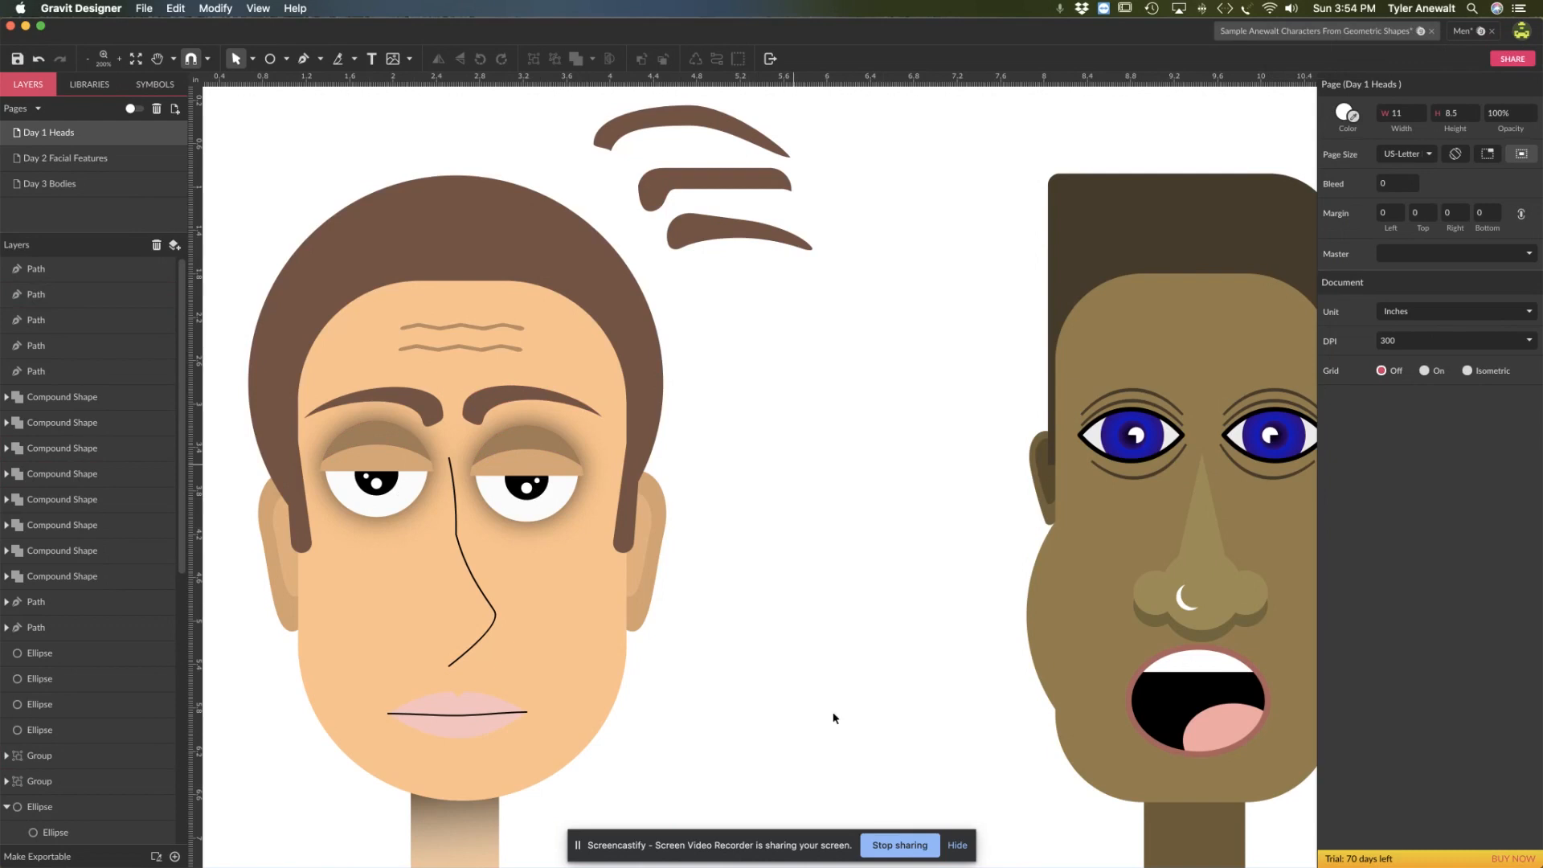
pyautogui.moveTo(948, 863)
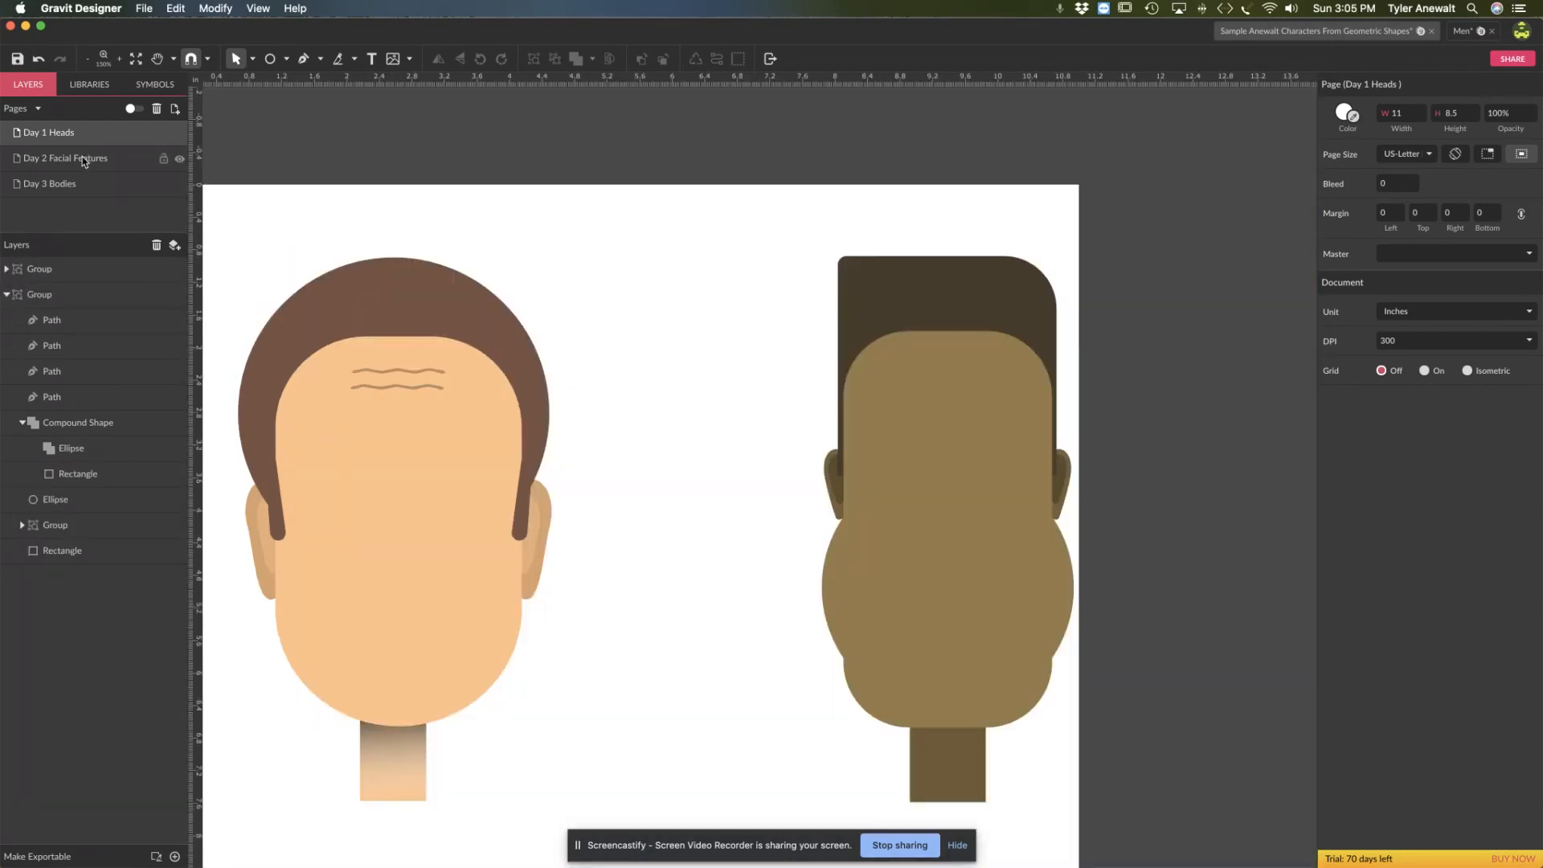
# Step: Examine the finished sample faces on the Day 2 Facial Features page and return to the Day 1 Heads page
pyautogui.click(84, 158)
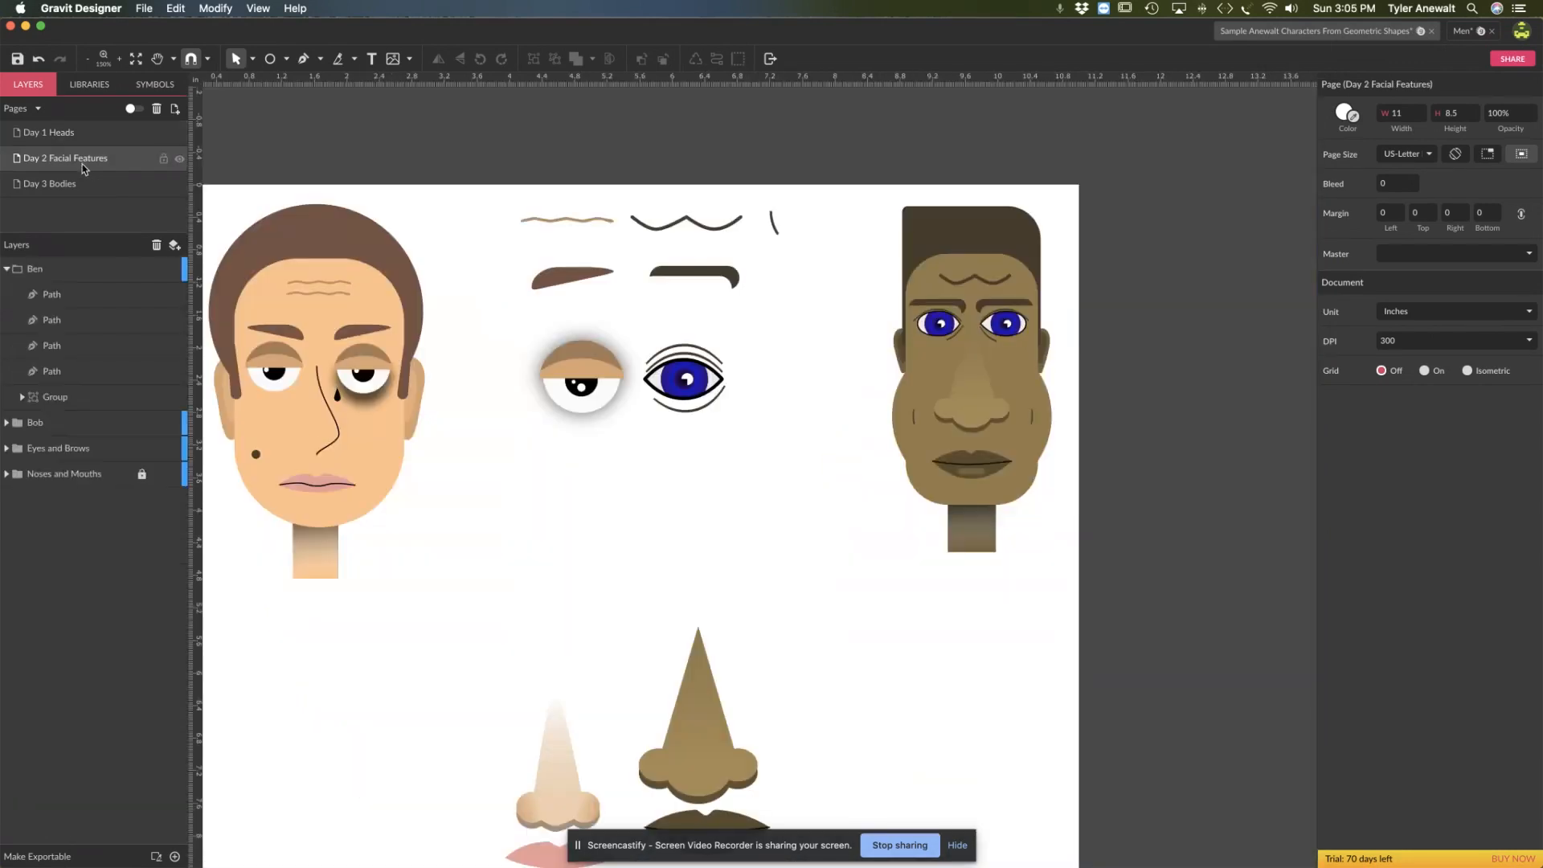
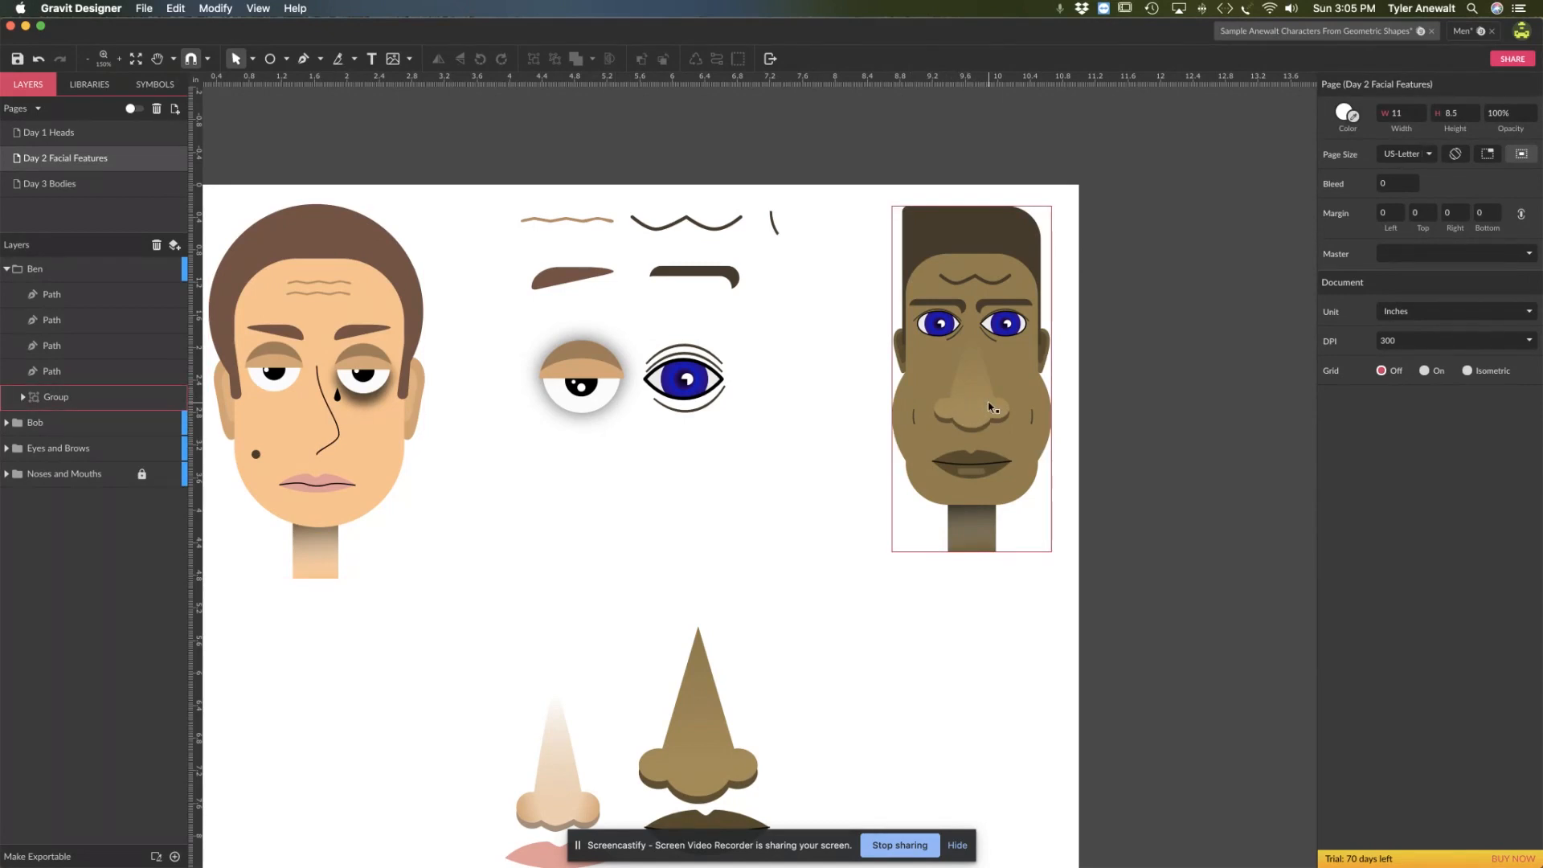
pyautogui.click(89, 135)
pyautogui.press('space')
pyautogui.scroll(2, 633, 527)
pyautogui.moveTo(634, 527); pyautogui.dragTo(666, 503)
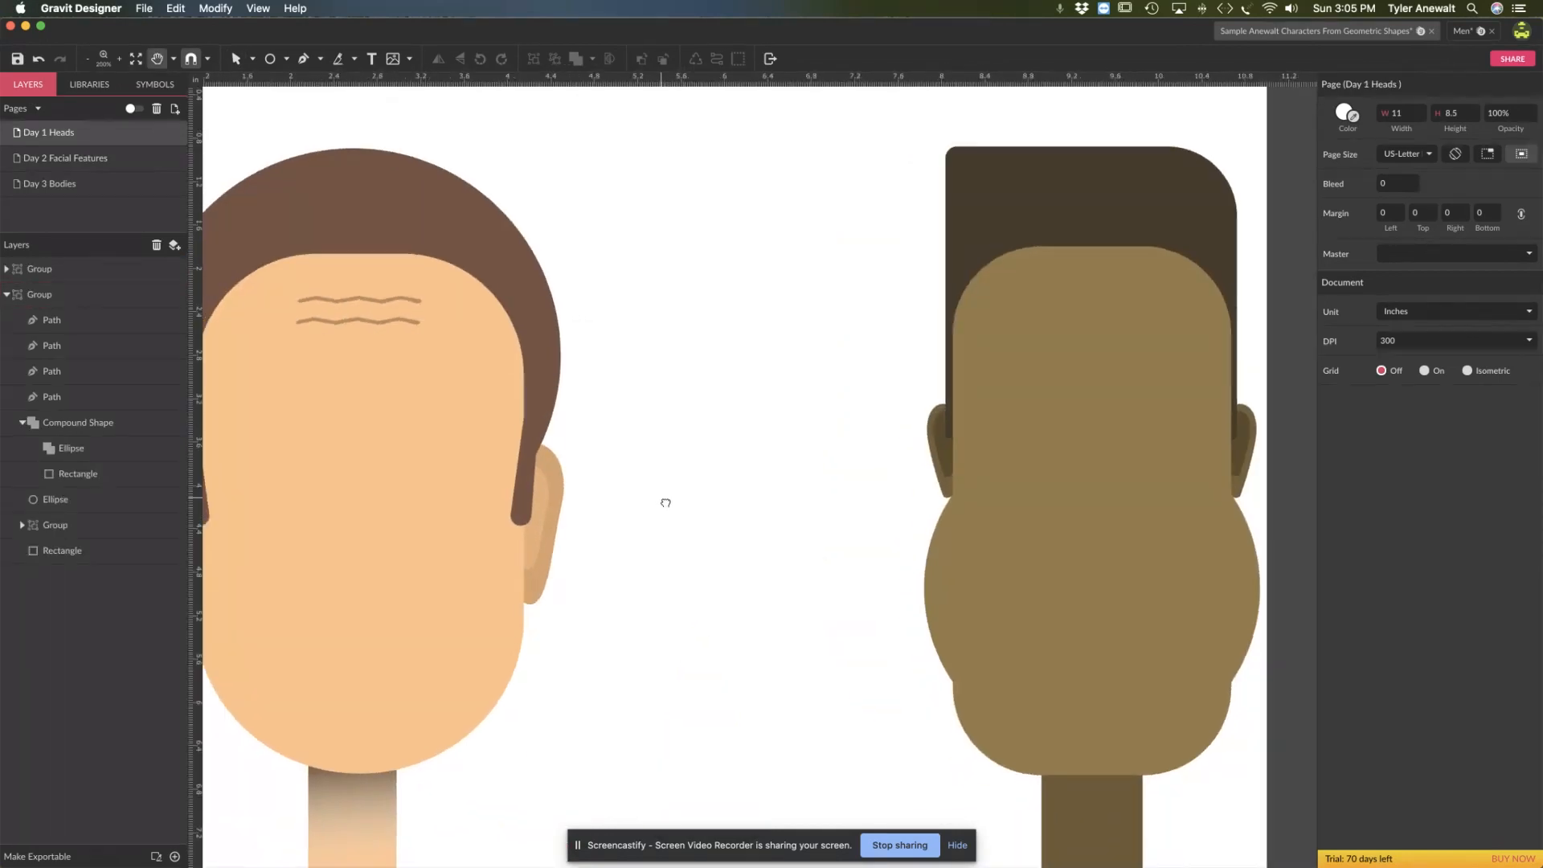
# Step: Draw a vertical line about 3.09 in long in the blank area between the two heads
pyautogui.click(286, 58)
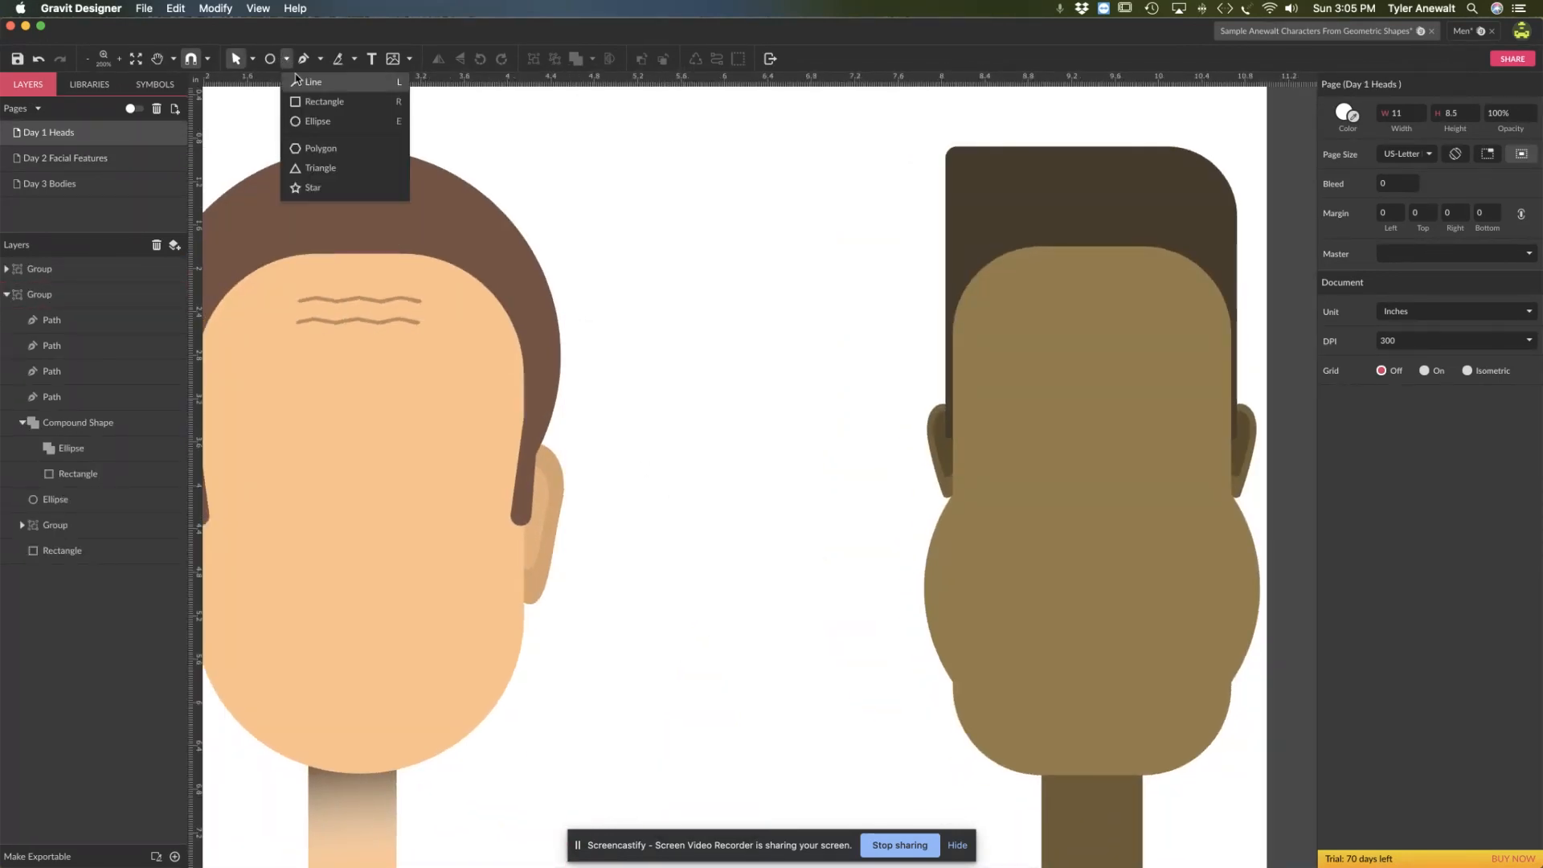
pyautogui.click(310, 81)
pyautogui.moveTo(639, 287); pyautogui.dragTo(655, 622)
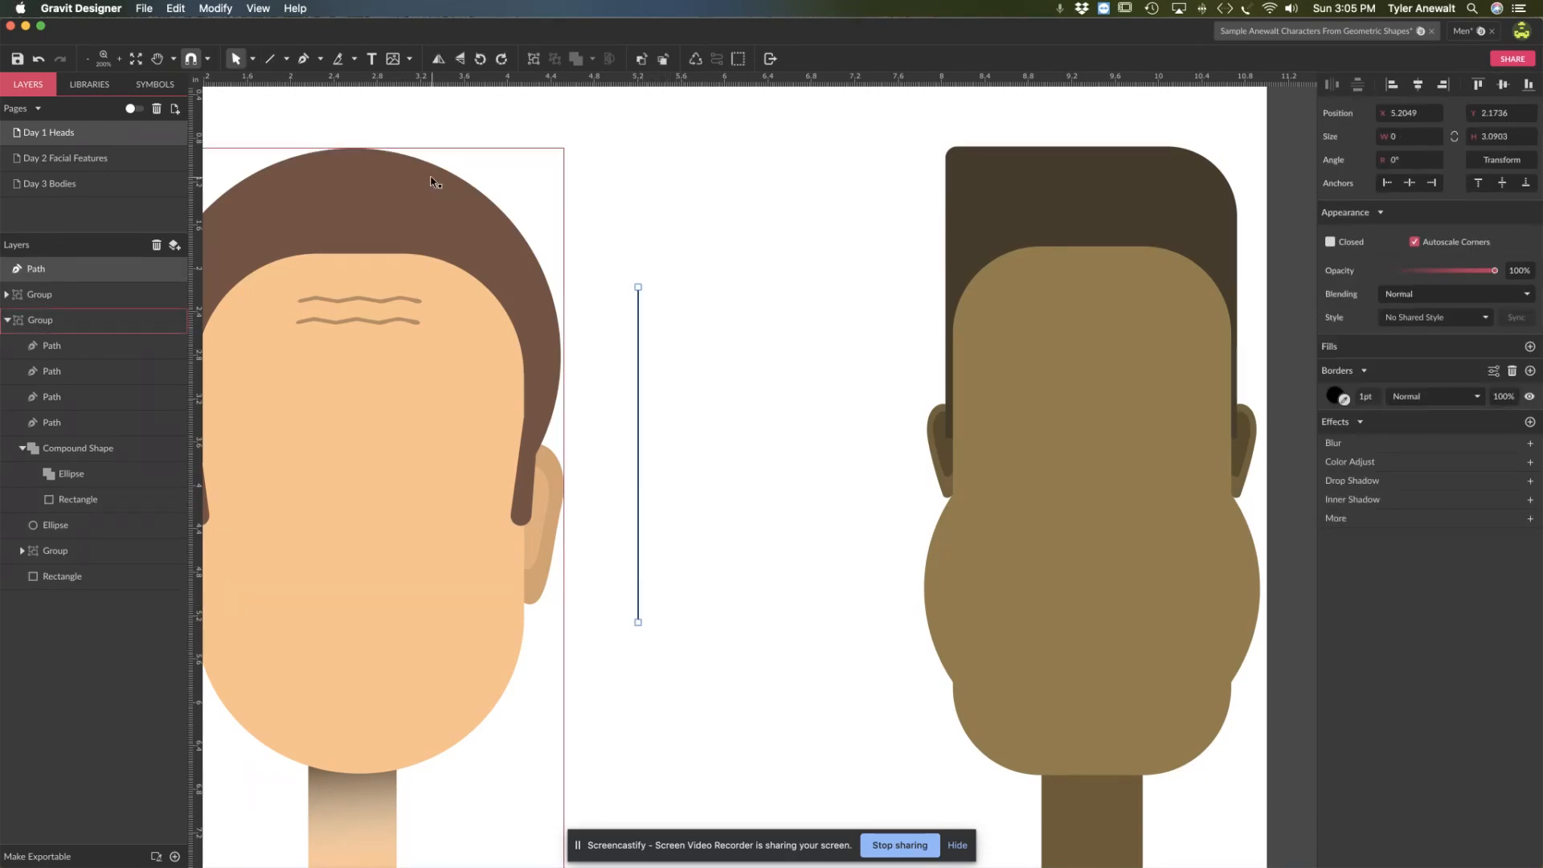
# Step: Add a node on the lower half of the line and pull it about 0.65 in to the right to form a nose angle
pyautogui.click(253, 60)
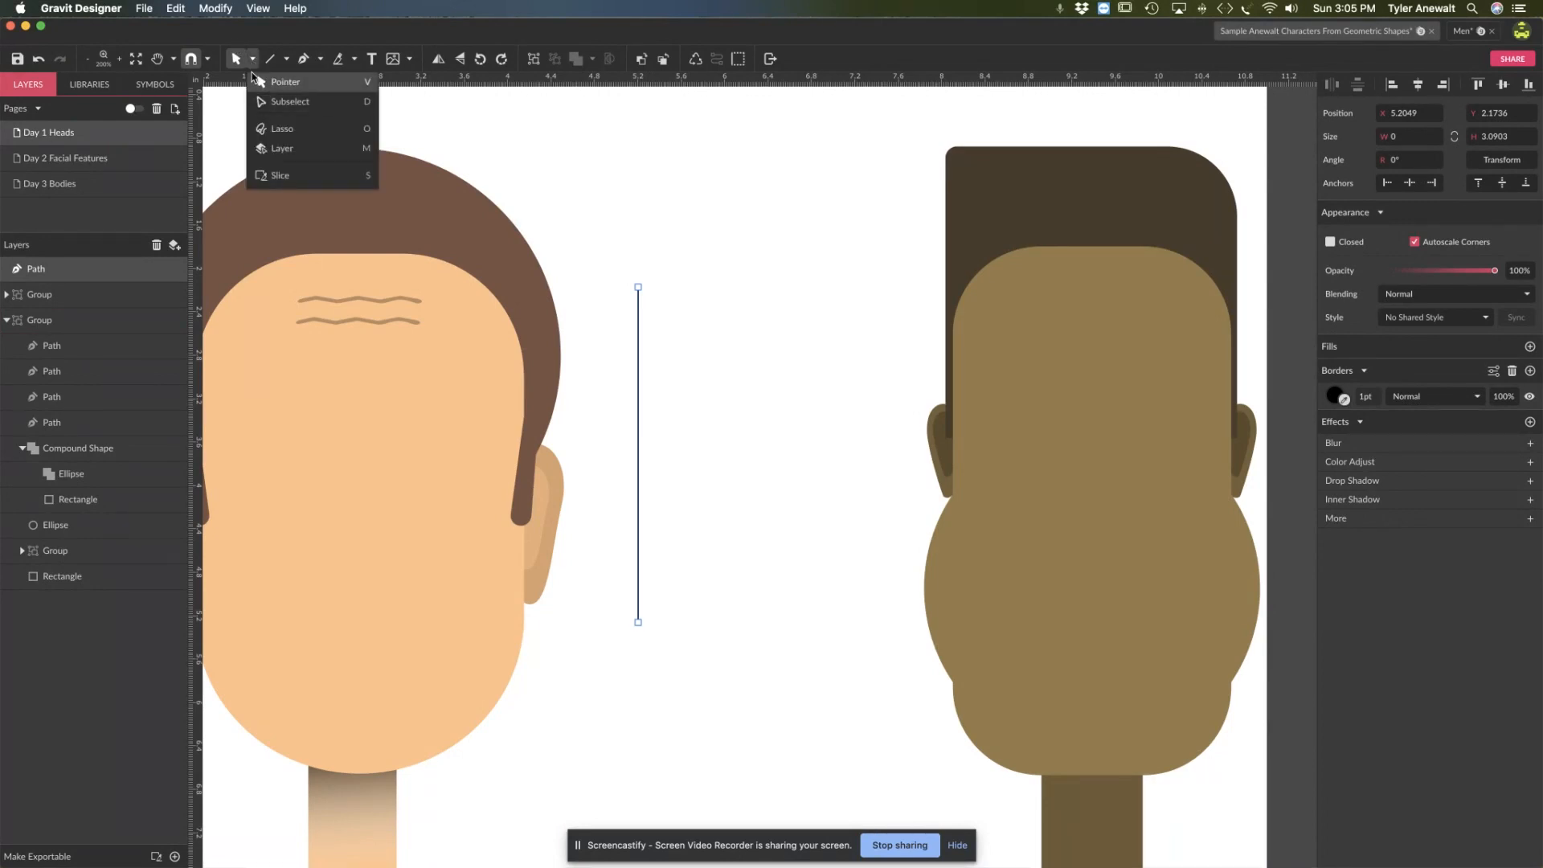
pyautogui.click(264, 103)
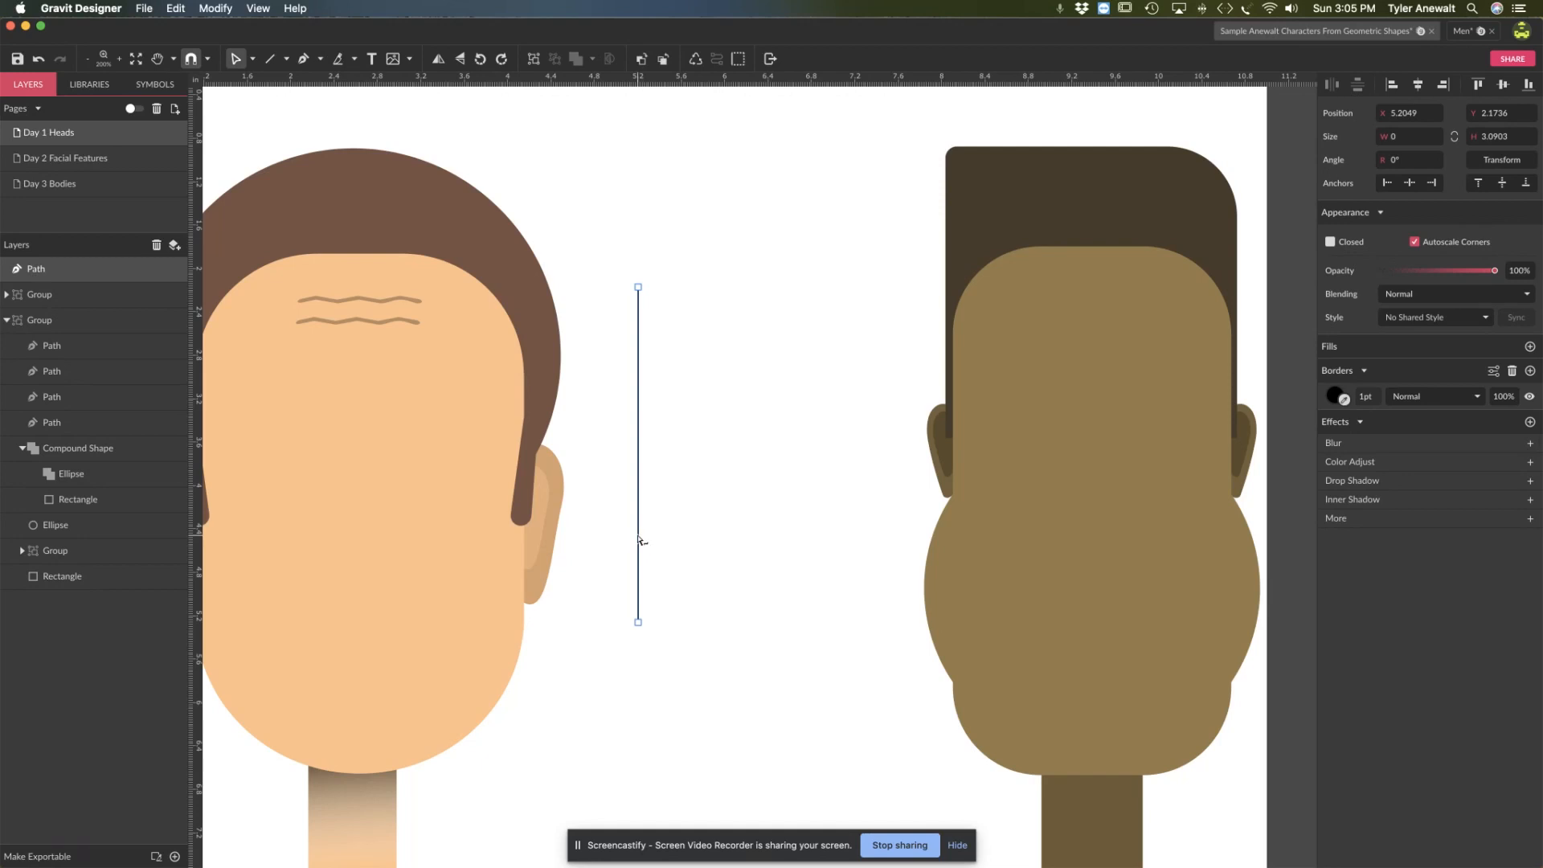
pyautogui.click(639, 506)
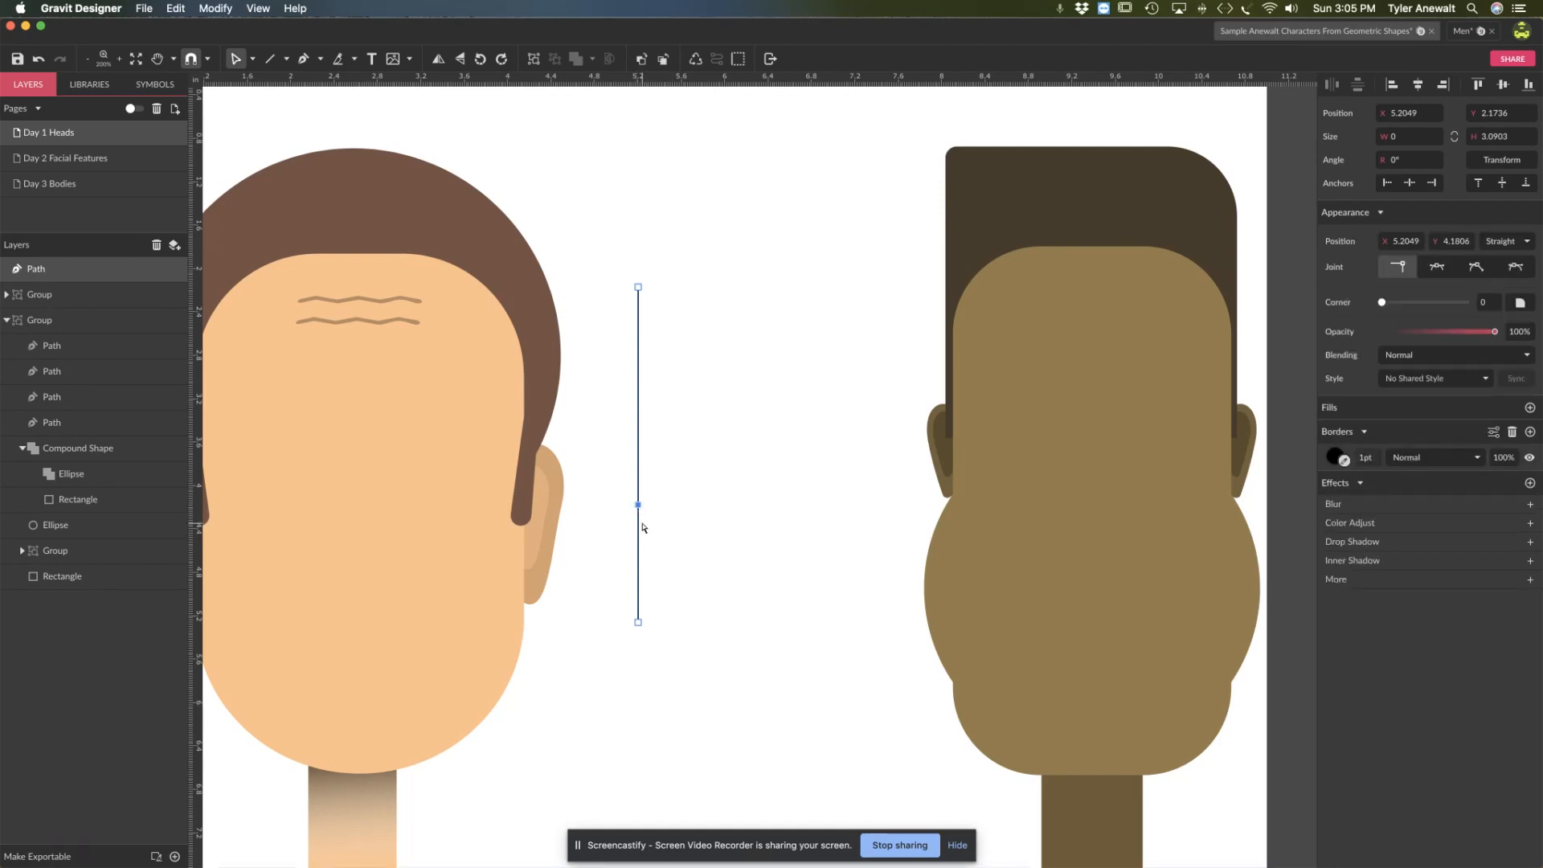
pyautogui.moveTo(640, 506); pyautogui.dragTo(708, 515)
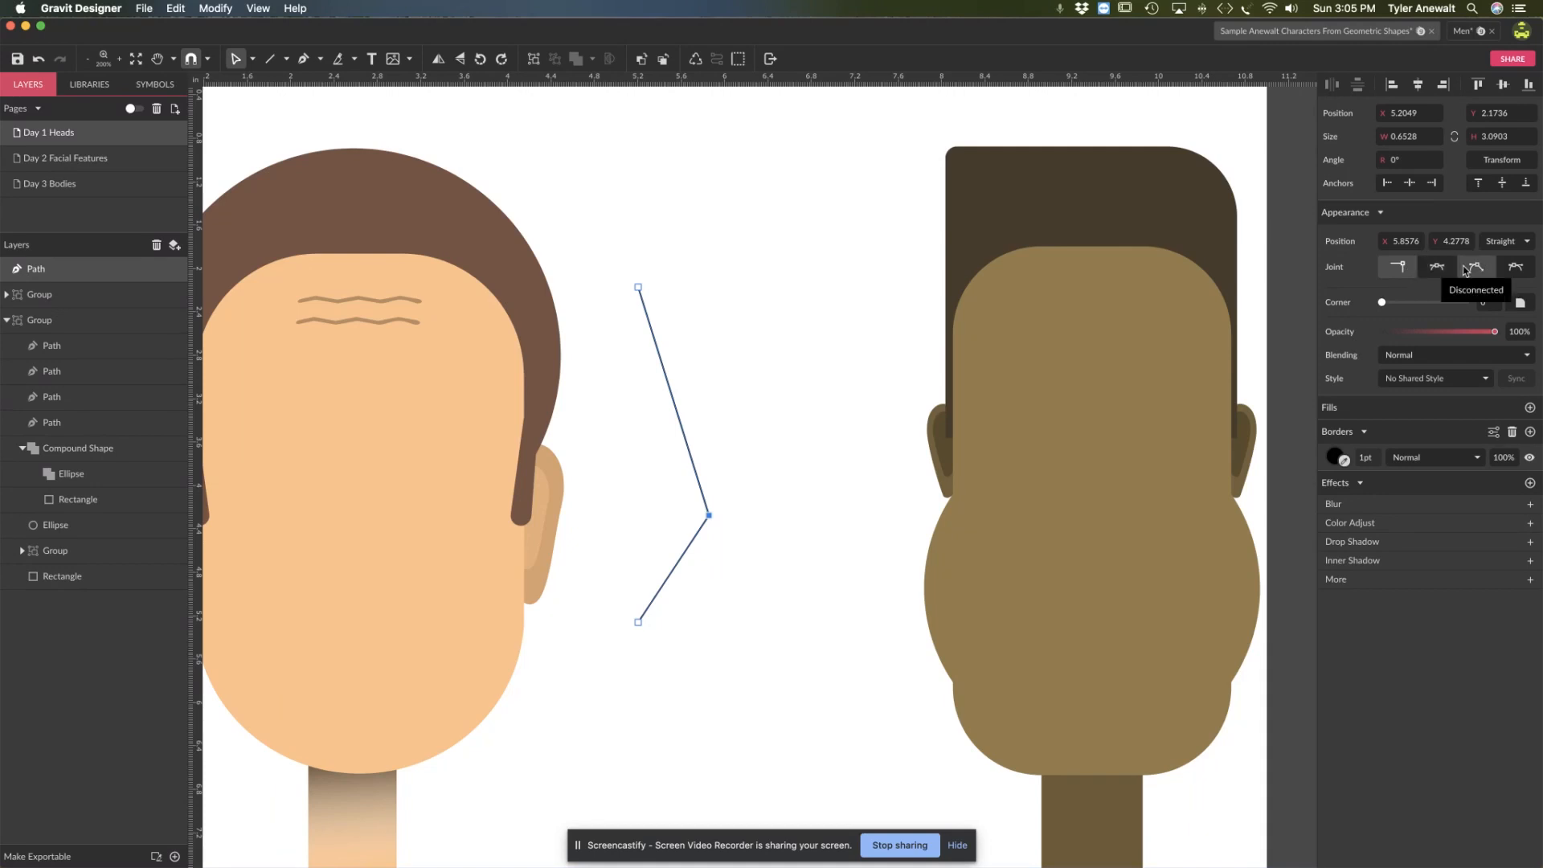
# Step: Make the nose tip's node a mirrored curve, tilt its handles so the lower side bulges outward, and shift the node slightly down
pyautogui.click(1436, 267)
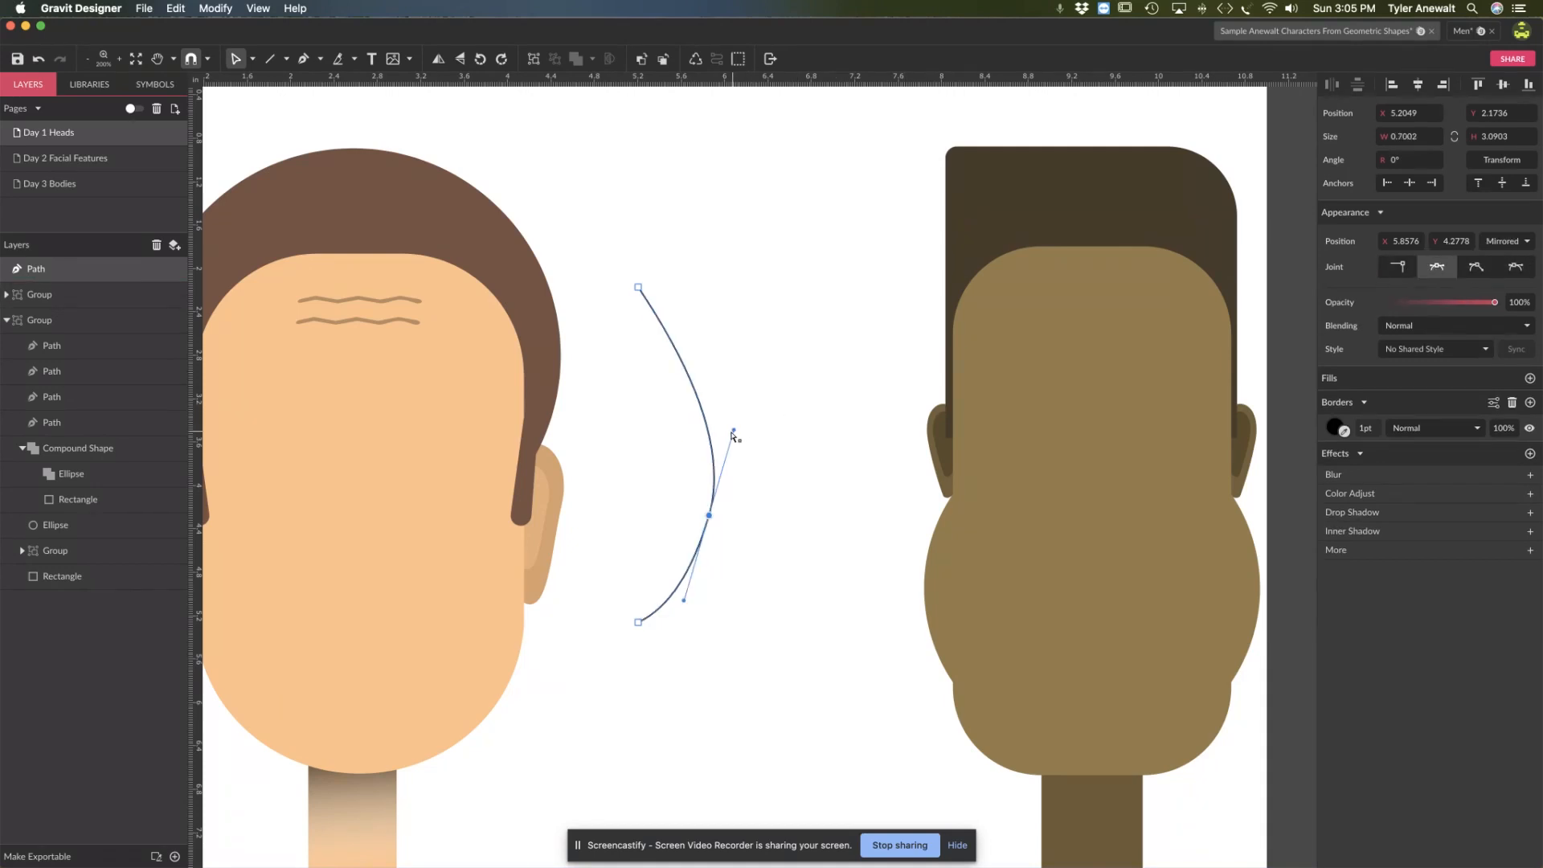
pyautogui.moveTo(733, 433); pyautogui.dragTo(666, 470)
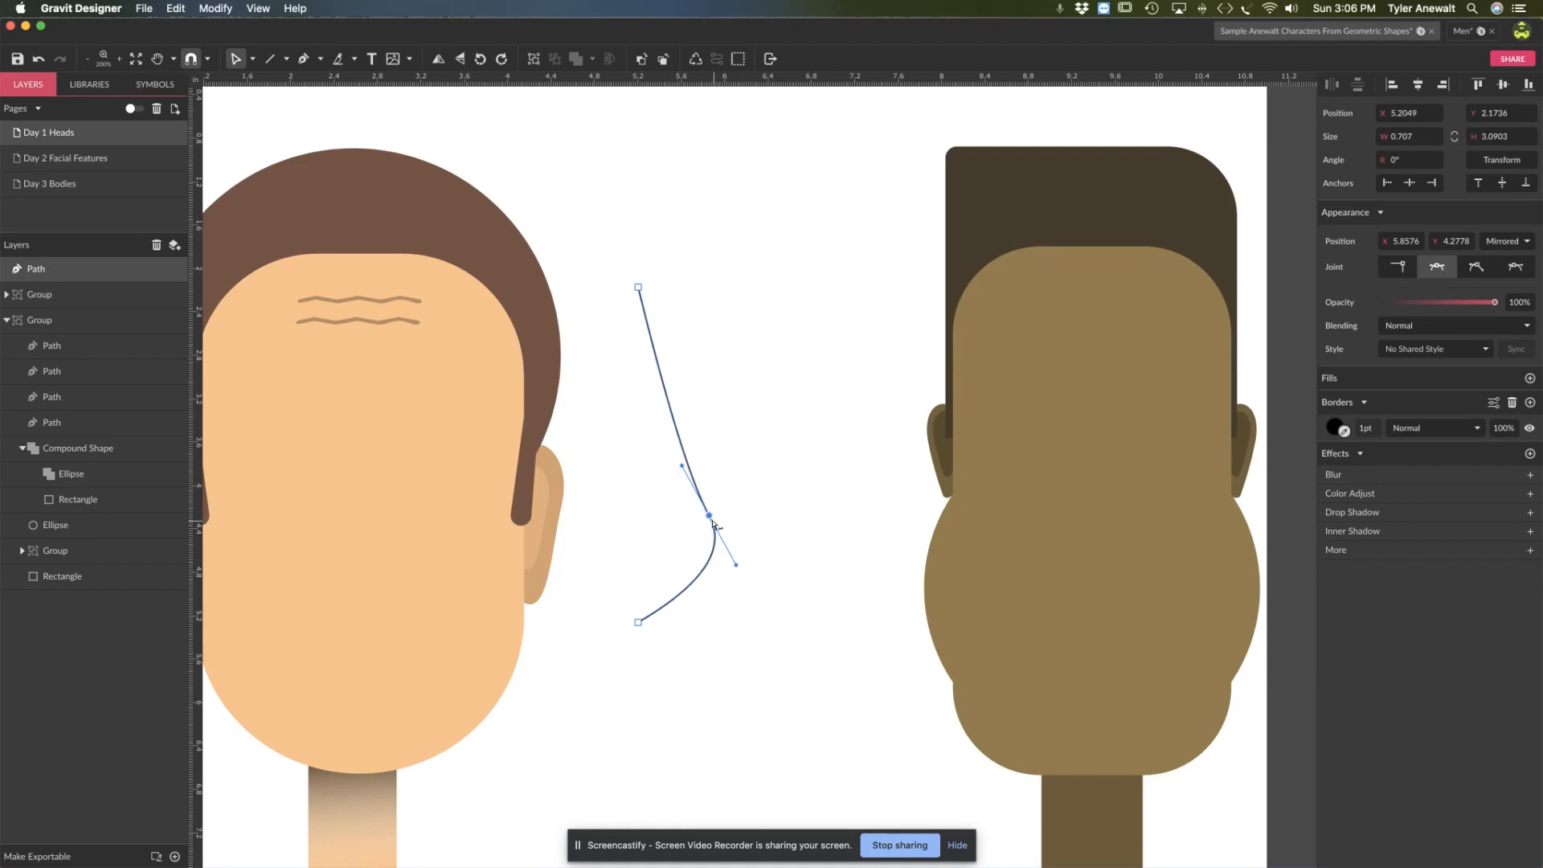
pyautogui.moveTo(710, 521); pyautogui.dragTo(711, 534)
pyautogui.click(735, 487)
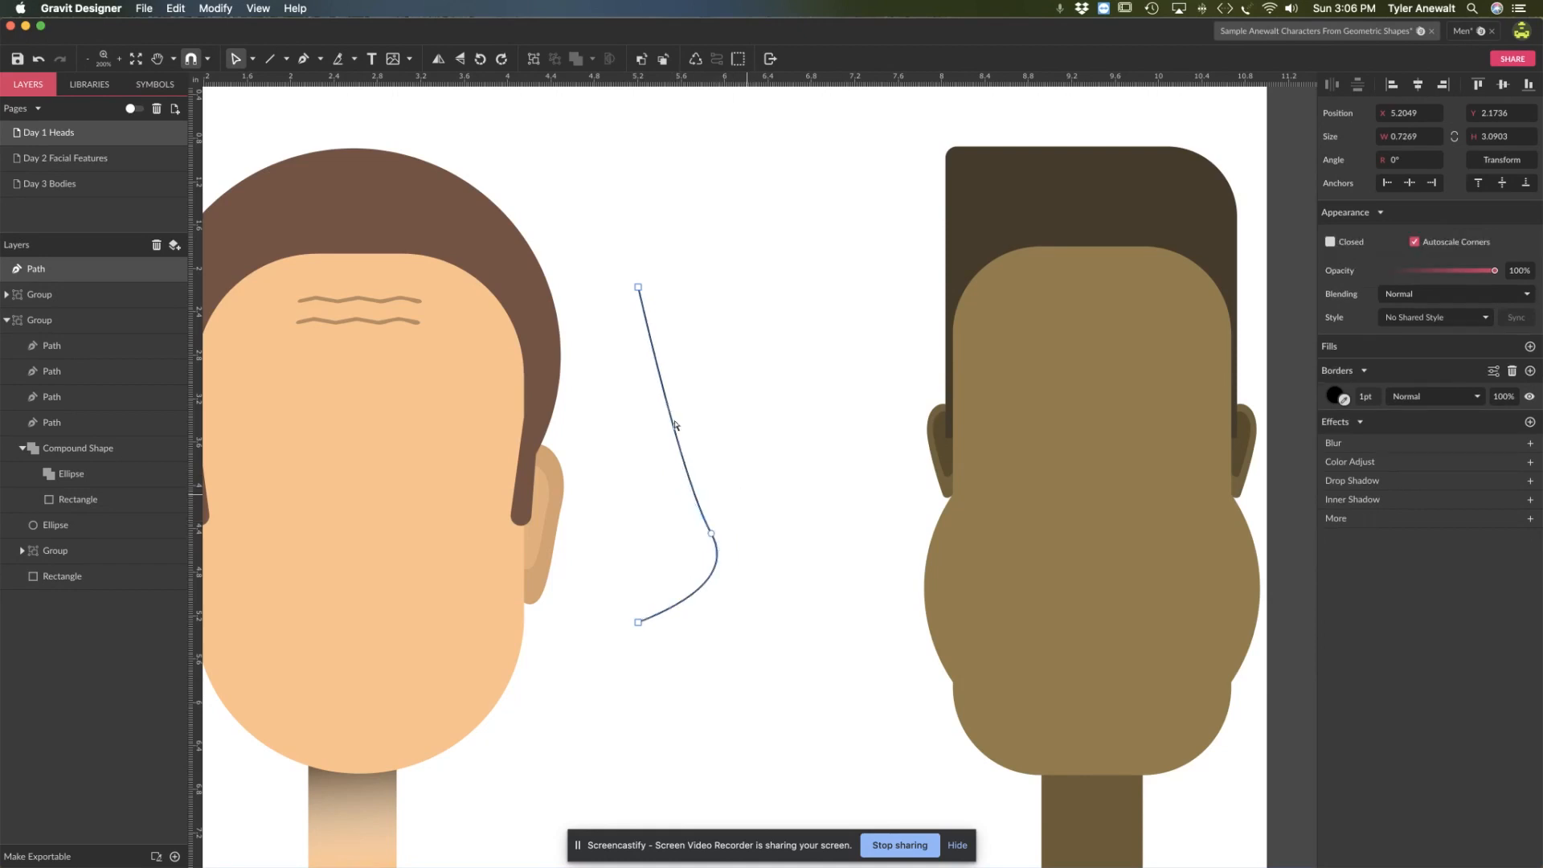
# Step: Add a node on the upper half of the nose line with the Subselect tool and pull it inward to form the bridge
pyautogui.click(251, 60)
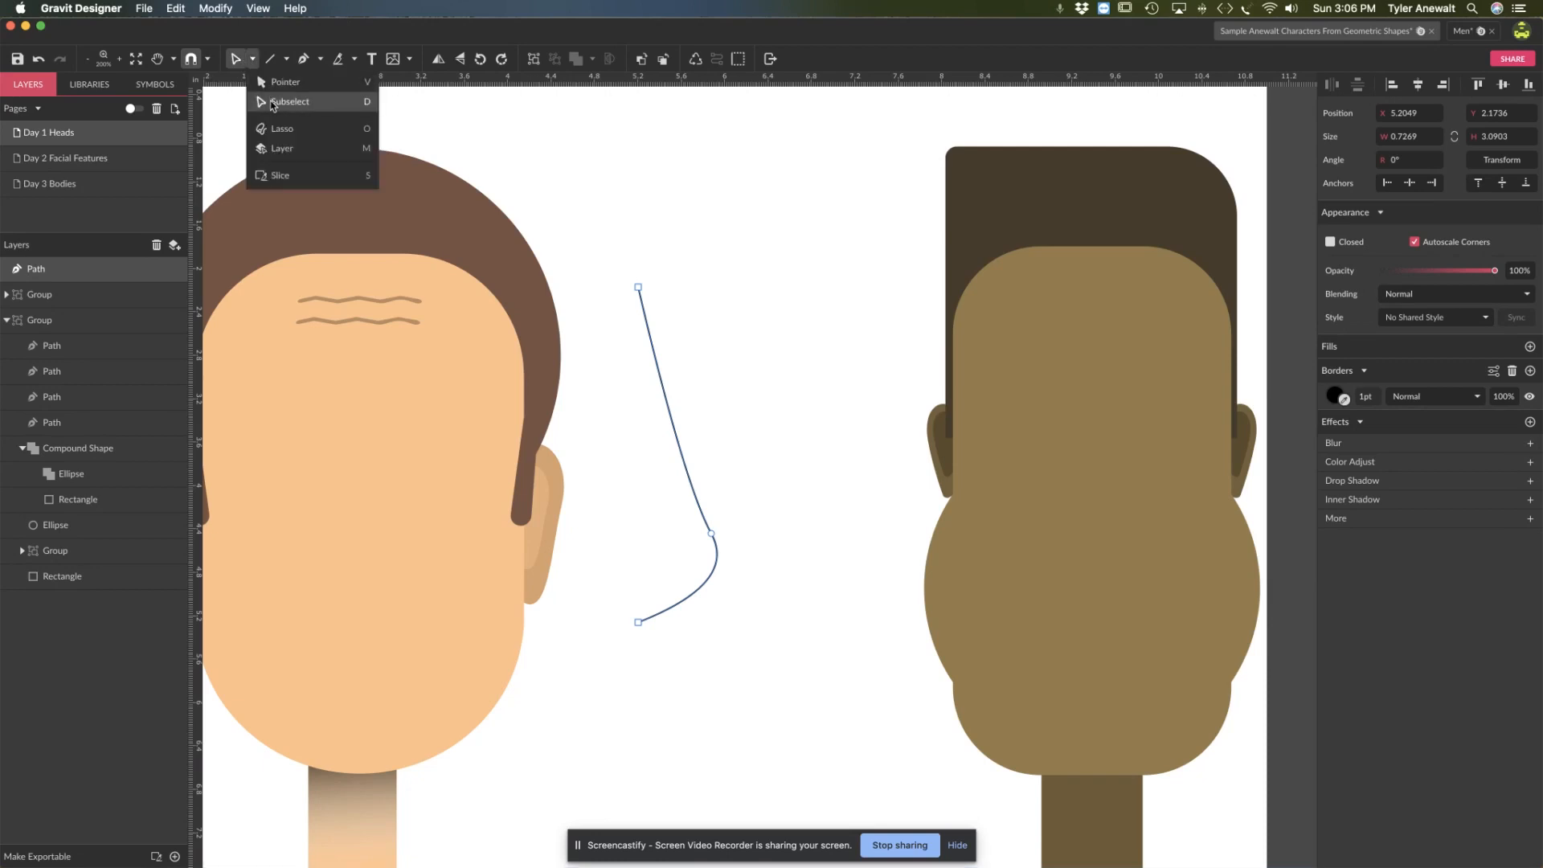
pyautogui.moveTo(666, 401); pyautogui.dragTo(650, 410)
pyautogui.doubleClick(665, 405)
pyautogui.click(671, 403)
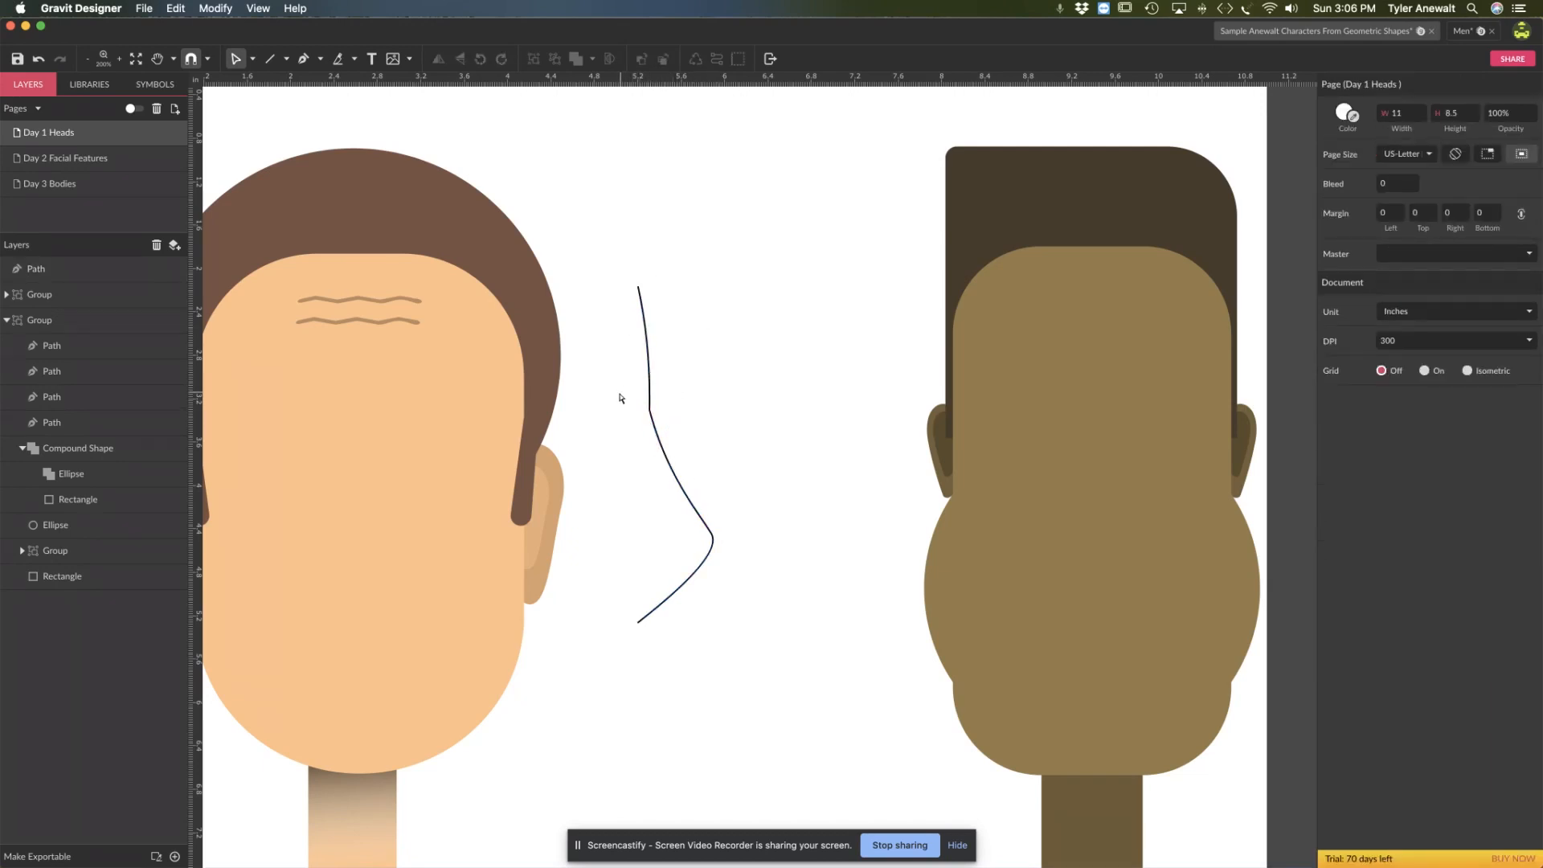
# Step: Scale the nose line to about 0.43 by 1.92 in and place it in the middle of the lighter-skinned face
pyautogui.click(685, 498)
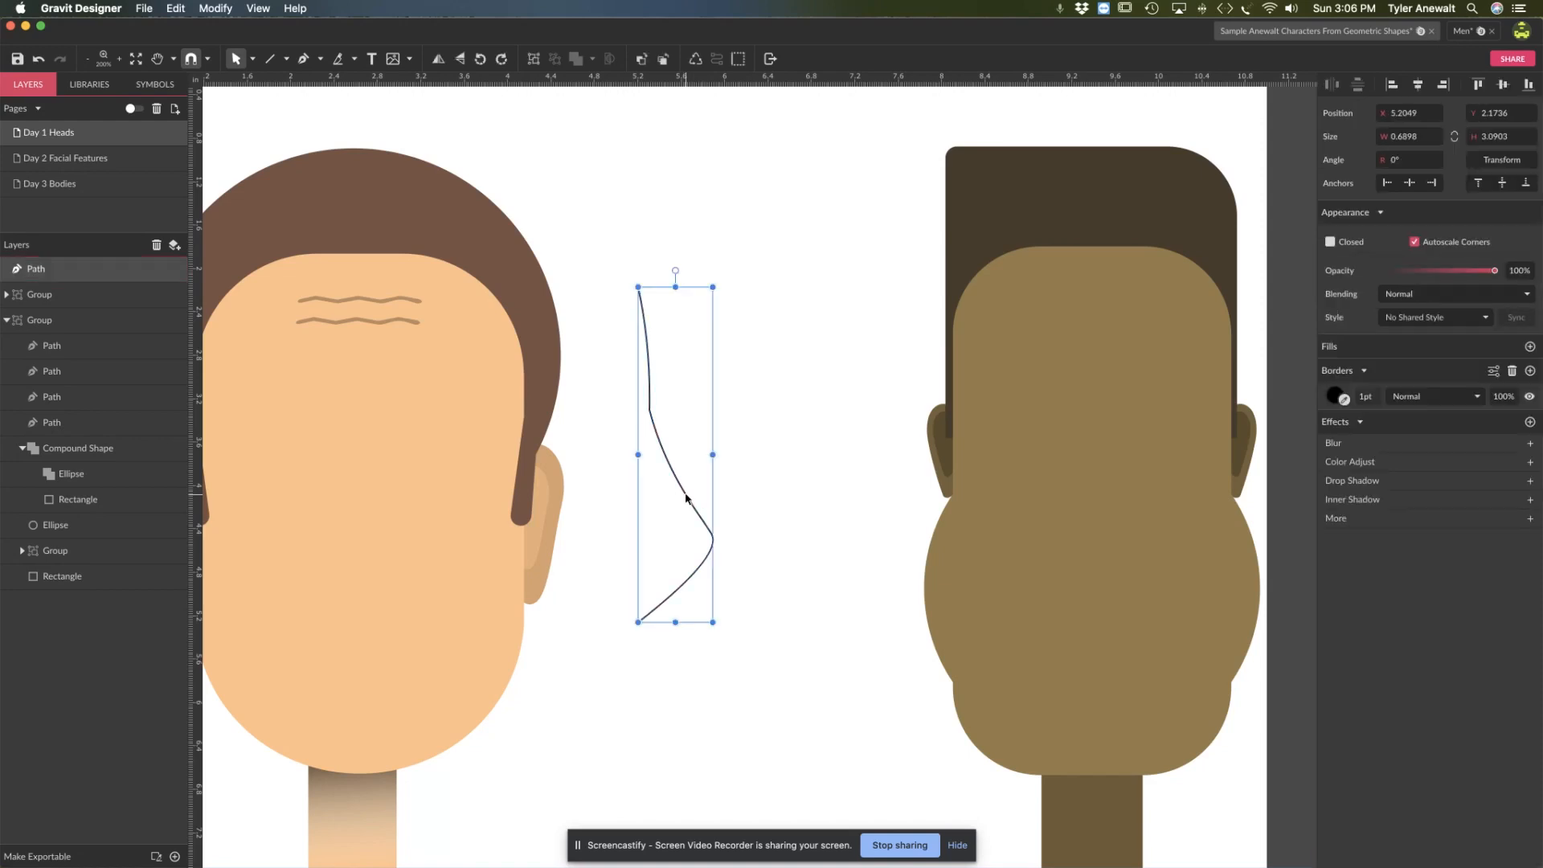
pyautogui.moveTo(714, 284); pyautogui.dragTo(693, 375)
pyautogui.moveTo(665, 520); pyautogui.dragTo(392, 542)
pyautogui.moveTo(418, 396); pyautogui.dragTo(411, 434)
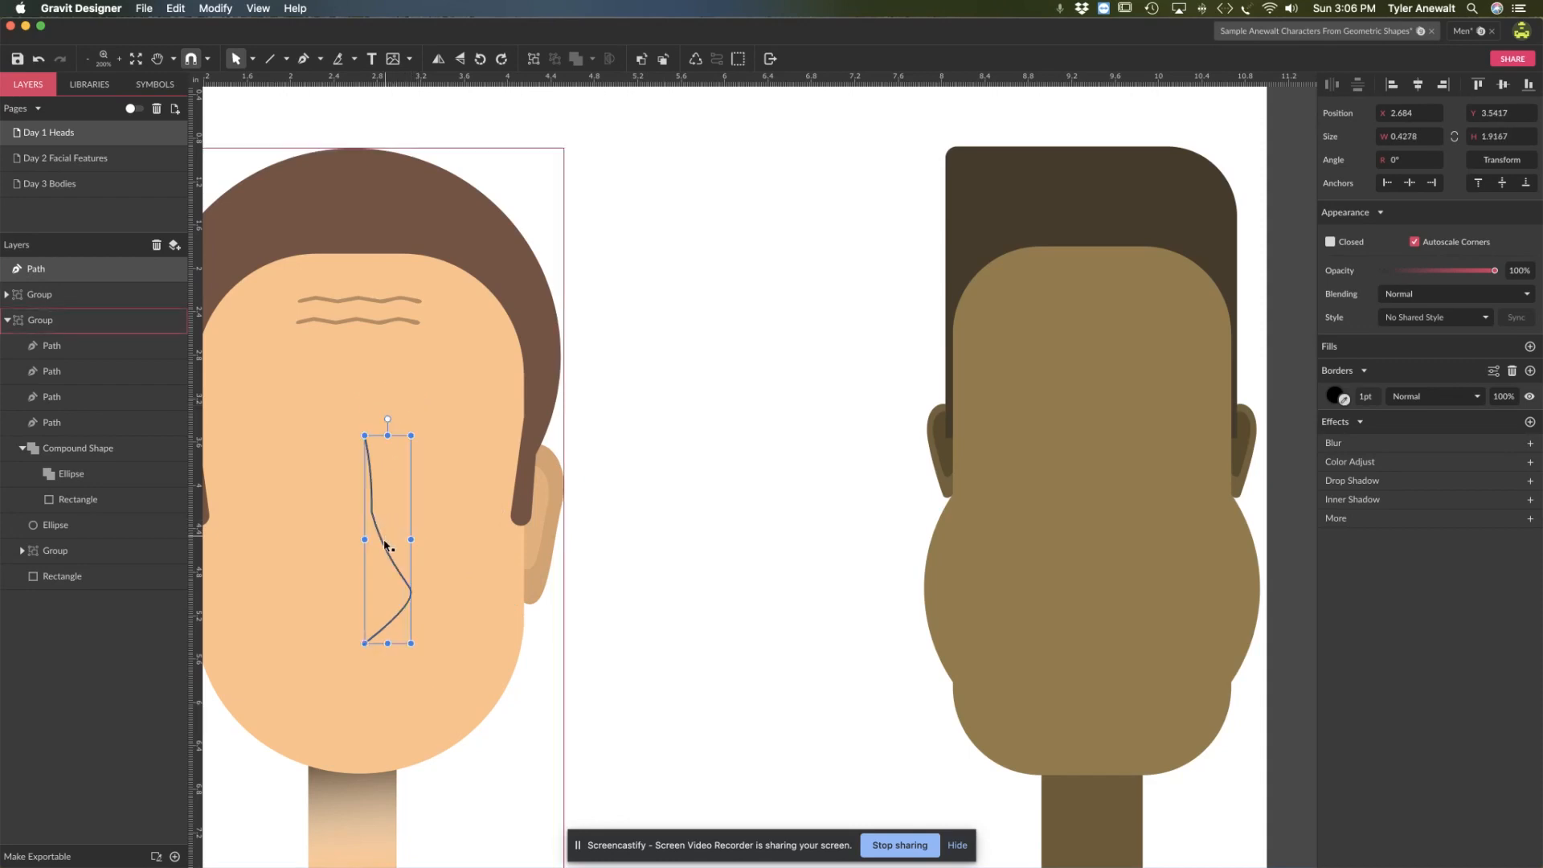
pyautogui.moveTo(389, 546); pyautogui.dragTo(365, 548)
pyautogui.click(655, 484)
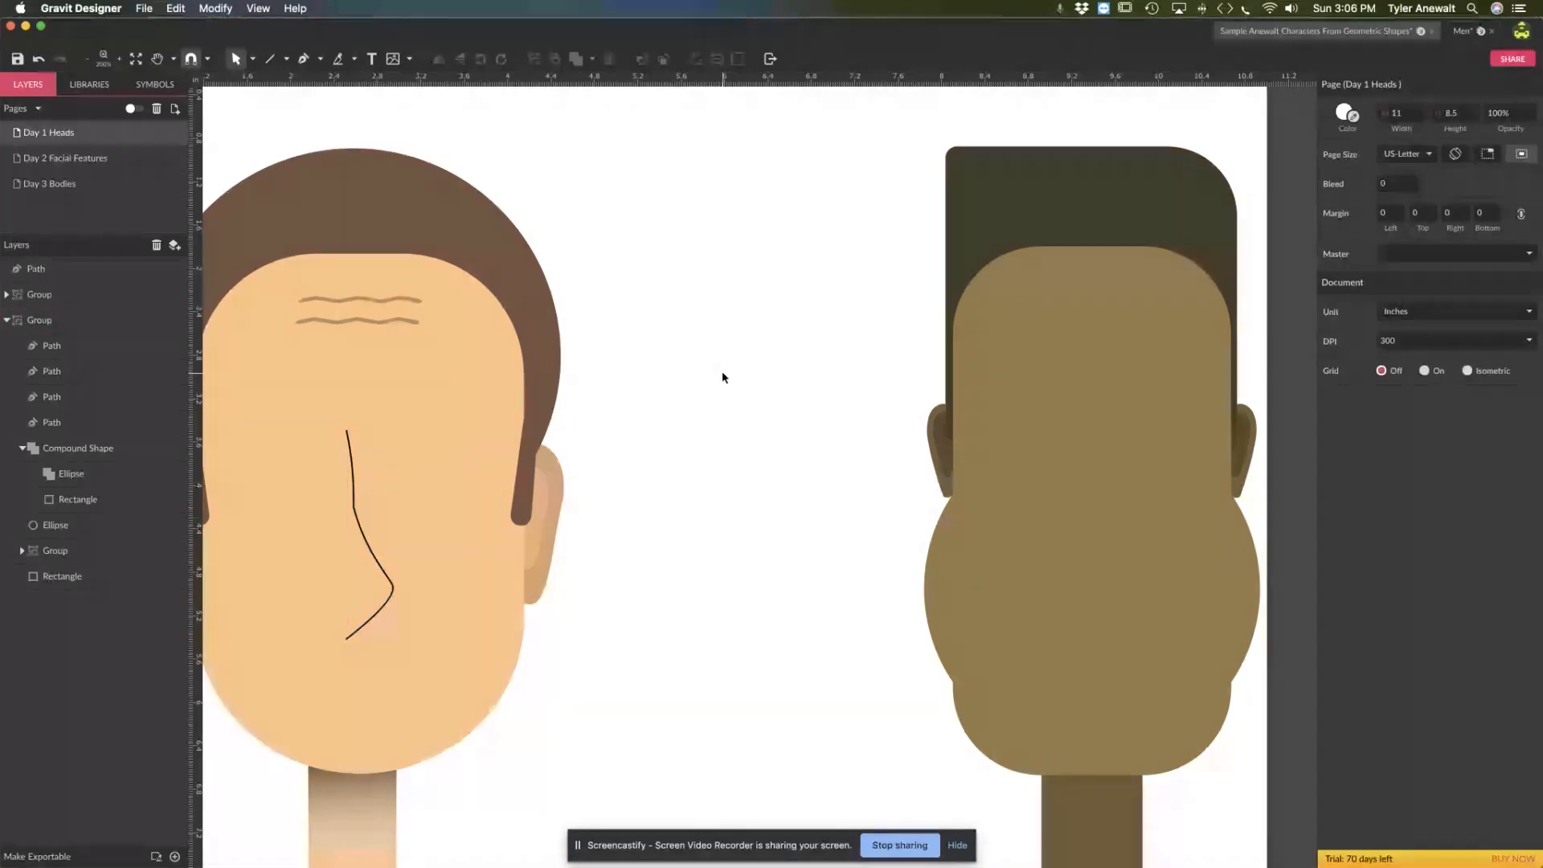
# Step: Draw a circle 0.75 in across in the blank area between the two heads
pyautogui.click(287, 60)
pyautogui.click(299, 121)
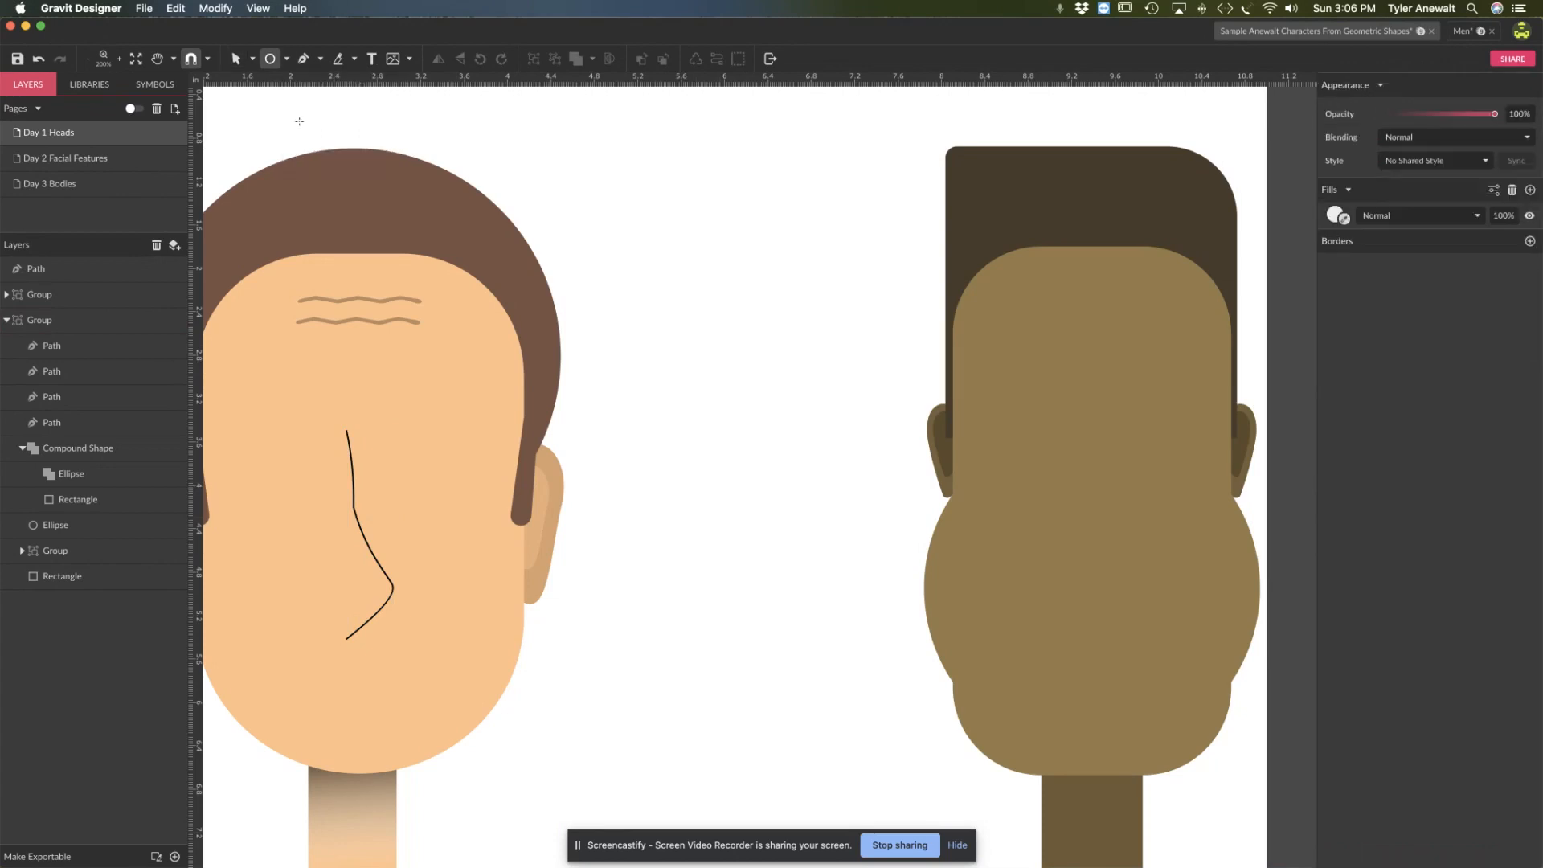
pyautogui.scroll(5, 726, 472)
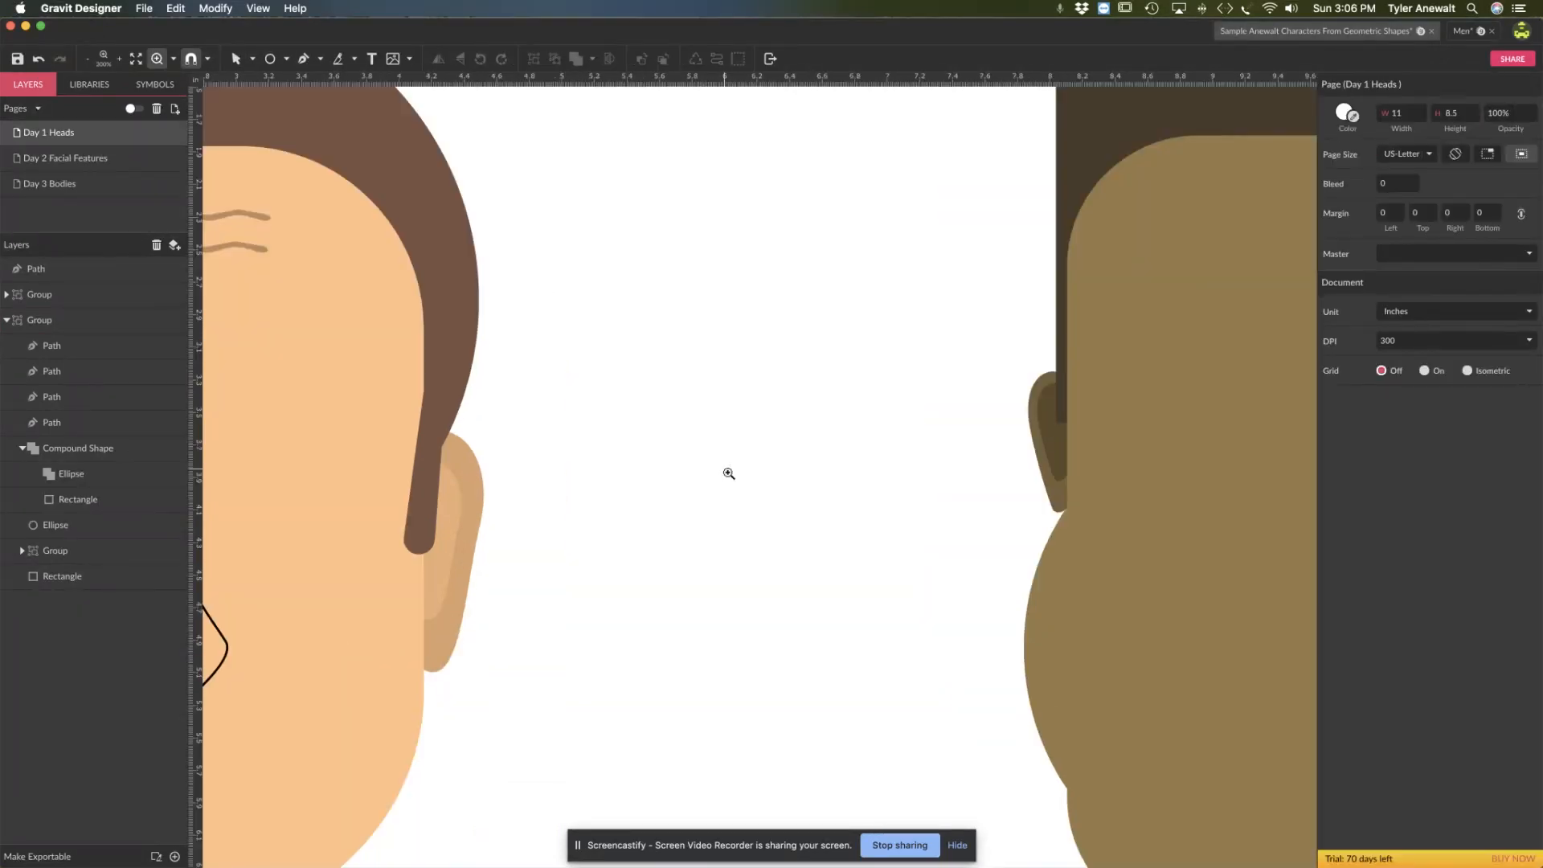
pyautogui.moveTo(675, 363); pyautogui.dragTo(814, 529)
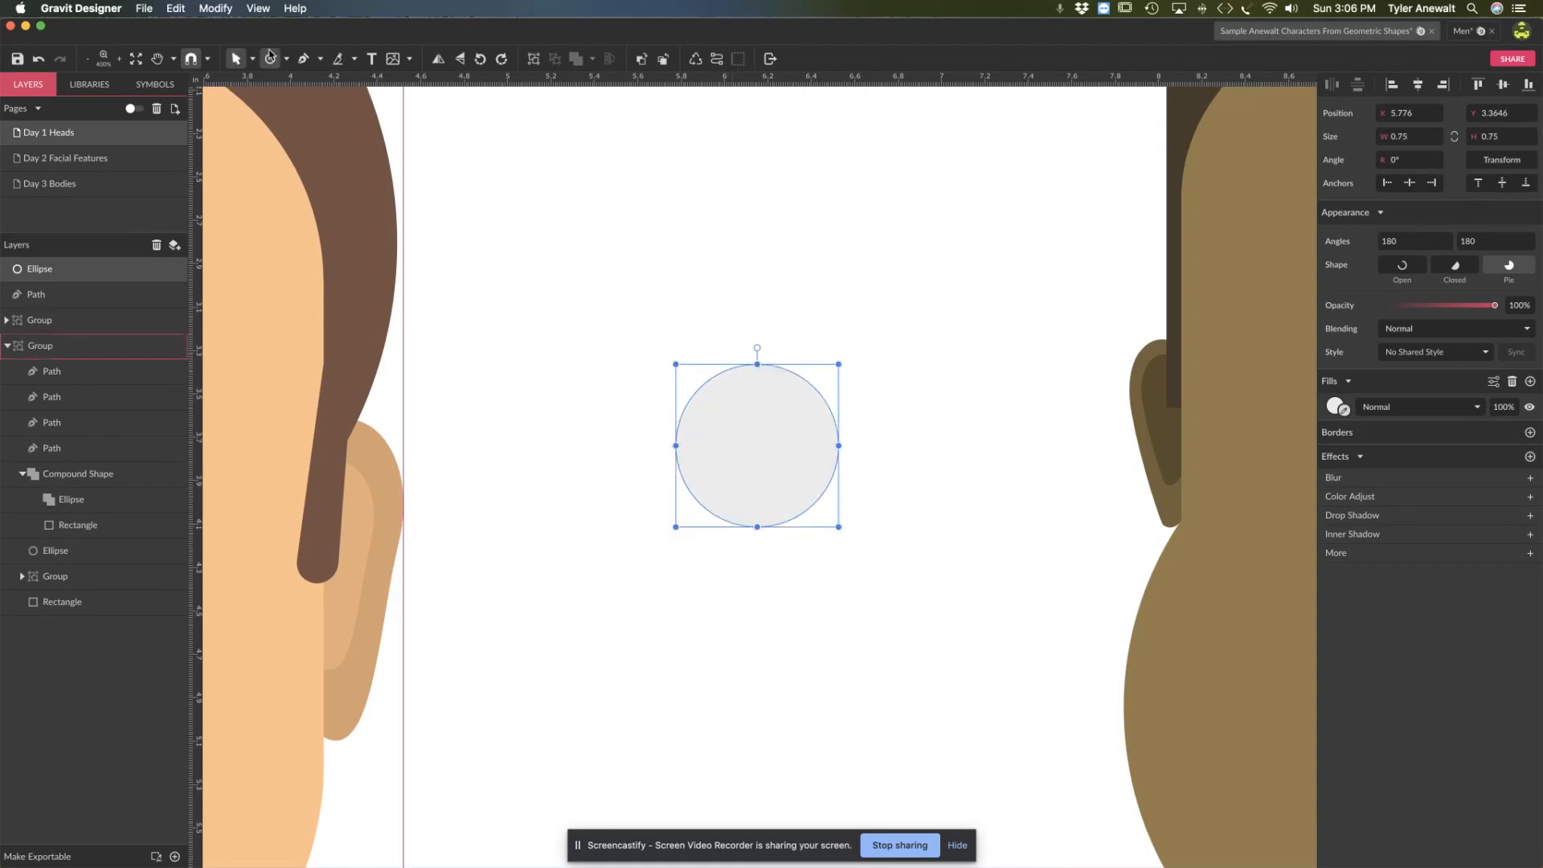
# Step: Draw a circle about 0.41 in across overlapping the large circle's left side and duplicate it onto the right side as nostrils
pyautogui.press('e')
pyautogui.moveTo(622, 409); pyautogui.dragTo(708, 497)
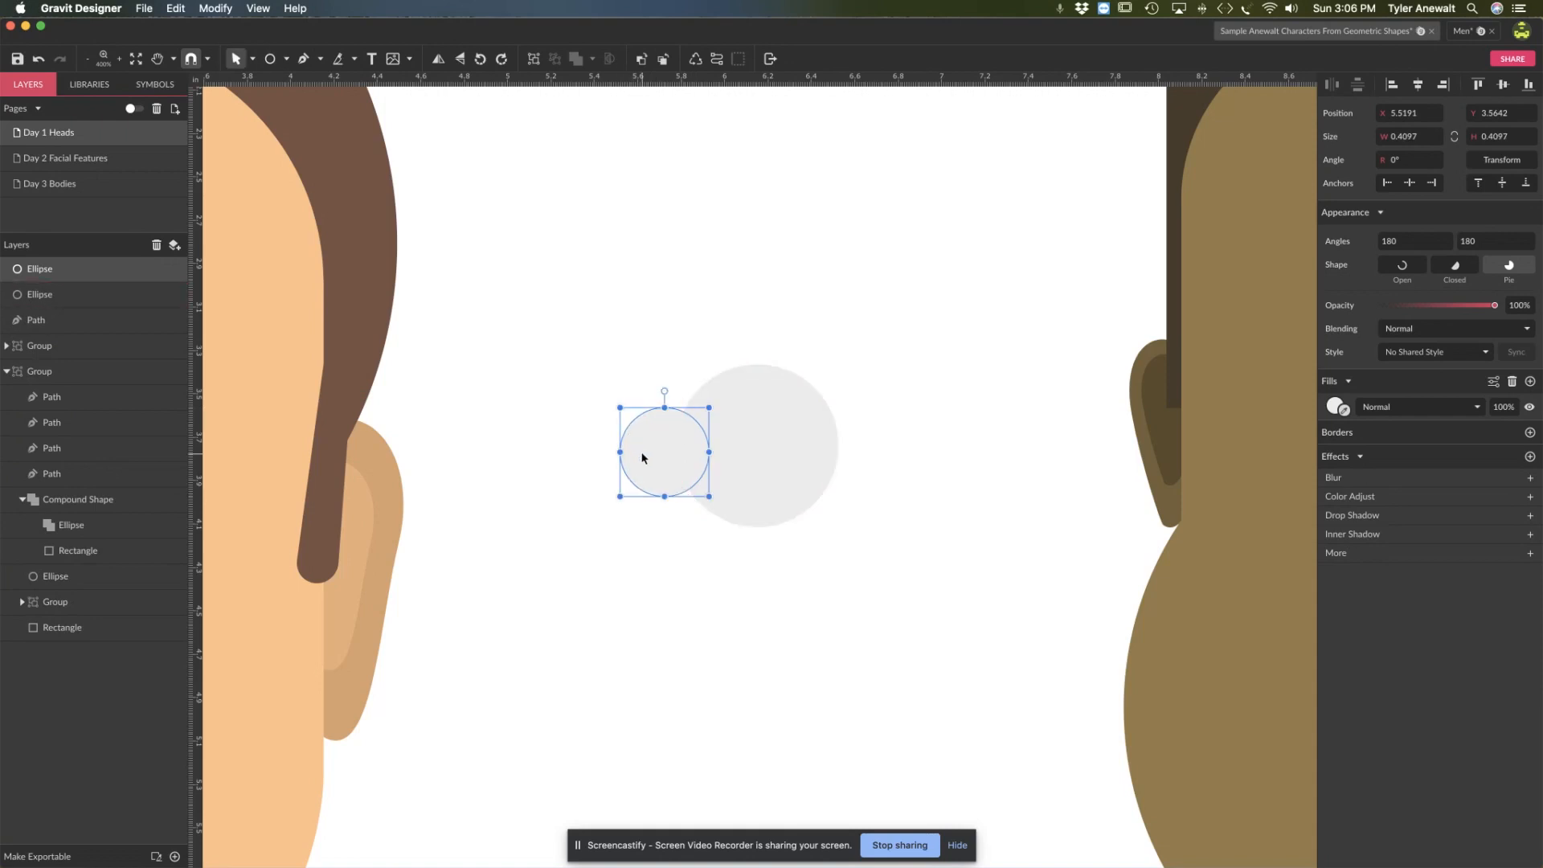
pyautogui.hscroll(1, 642, 458)
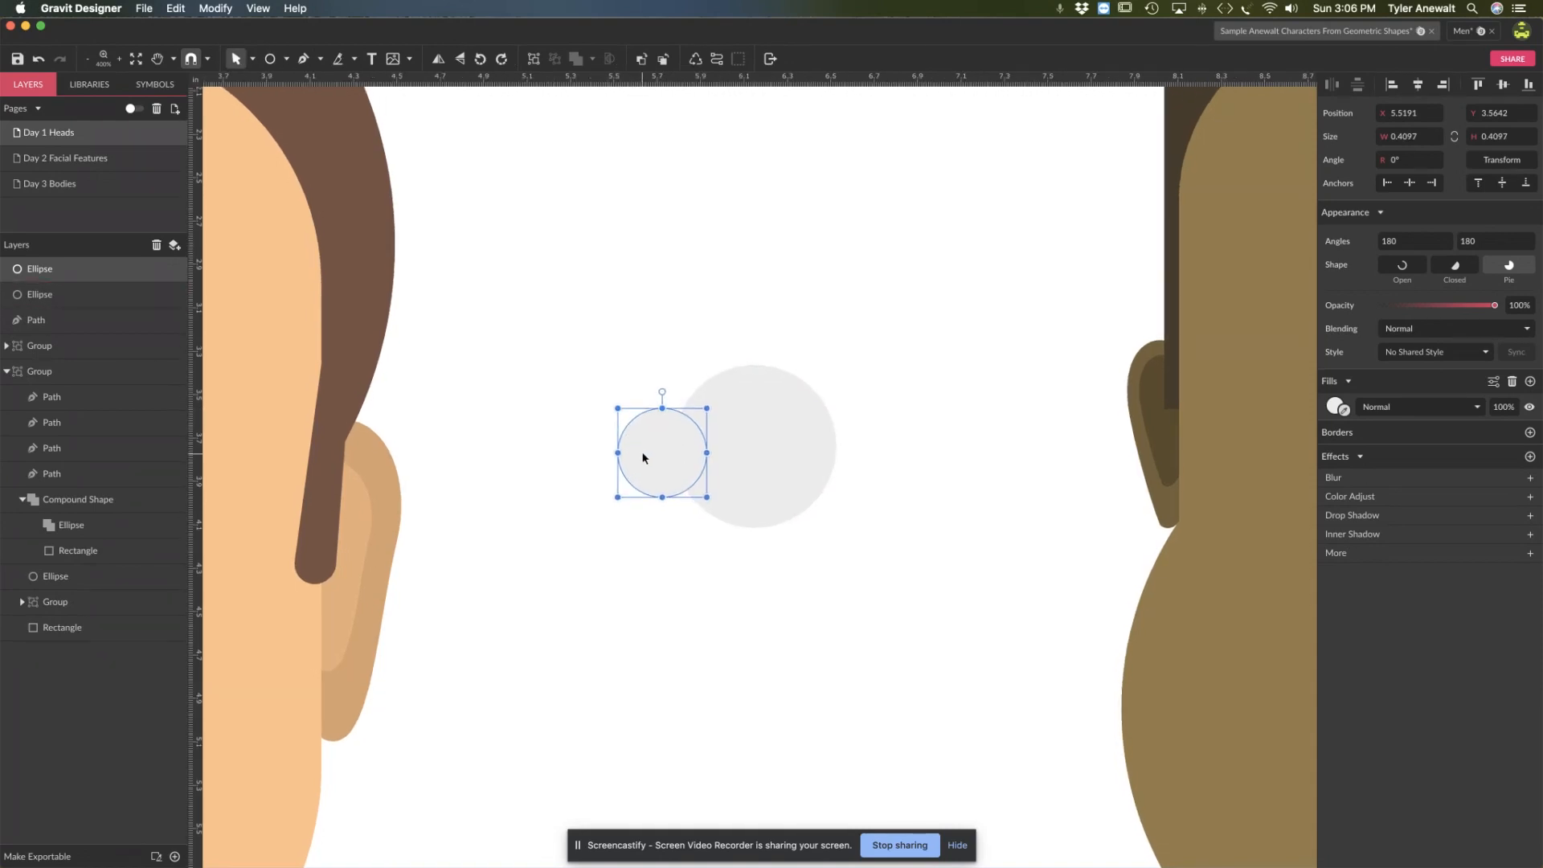
pyautogui.moveTo(642, 458); pyautogui.dragTo(865, 453)
pyautogui.click(924, 458)
pyautogui.click(866, 455)
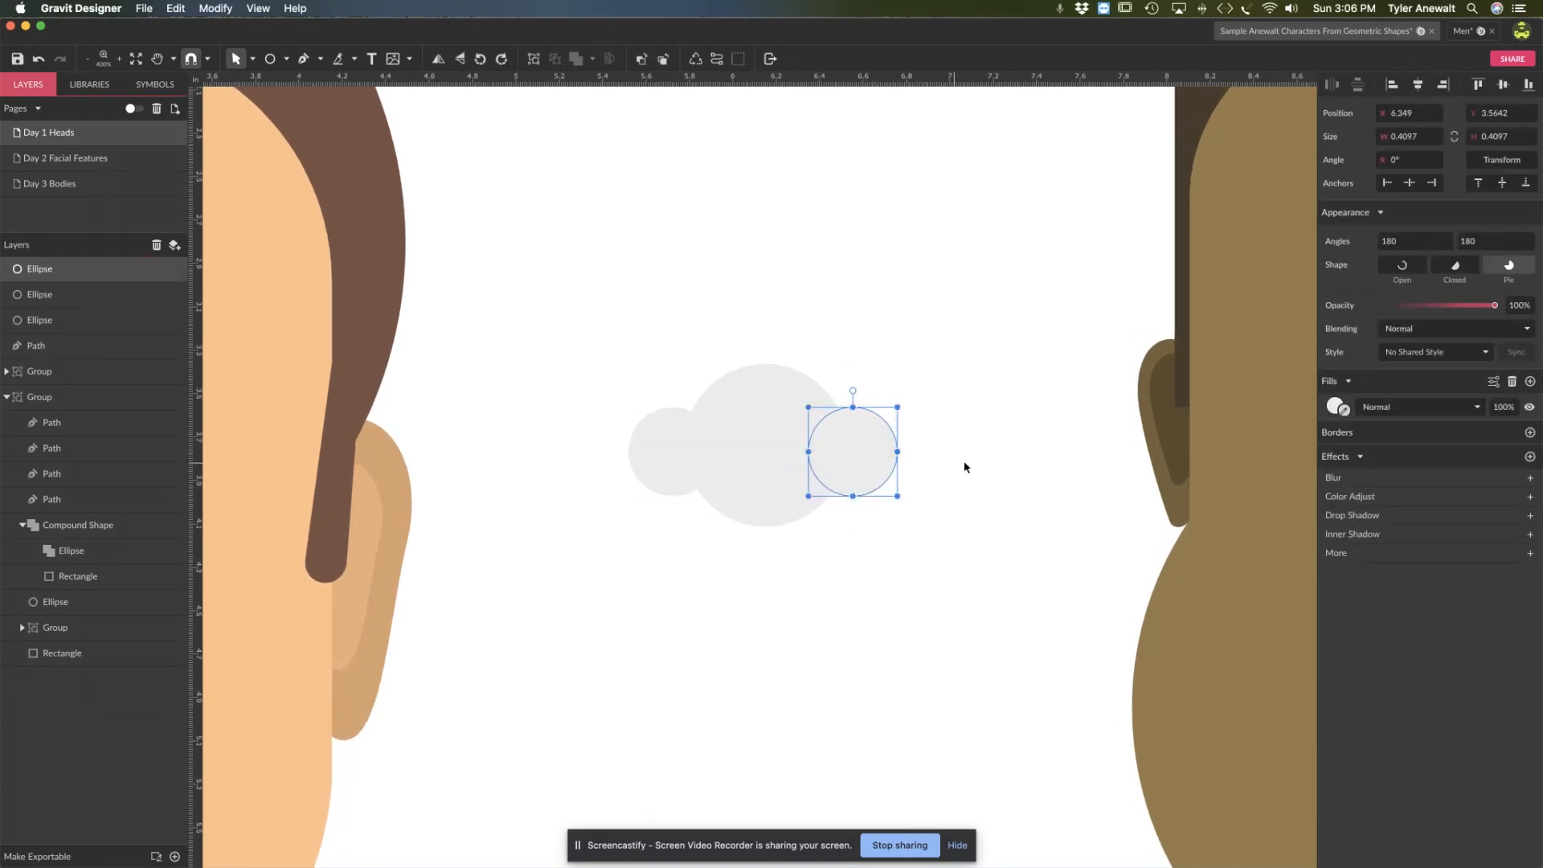
# Step: Draw a triangle about 1.21 by 1.05 in above the circles and flip it vertically so it points upward
pyautogui.click(965, 467)
pyautogui.scroll(5, 937, 476)
pyautogui.moveTo(607, 473); pyautogui.dragTo(643, 358)
pyautogui.click(289, 59)
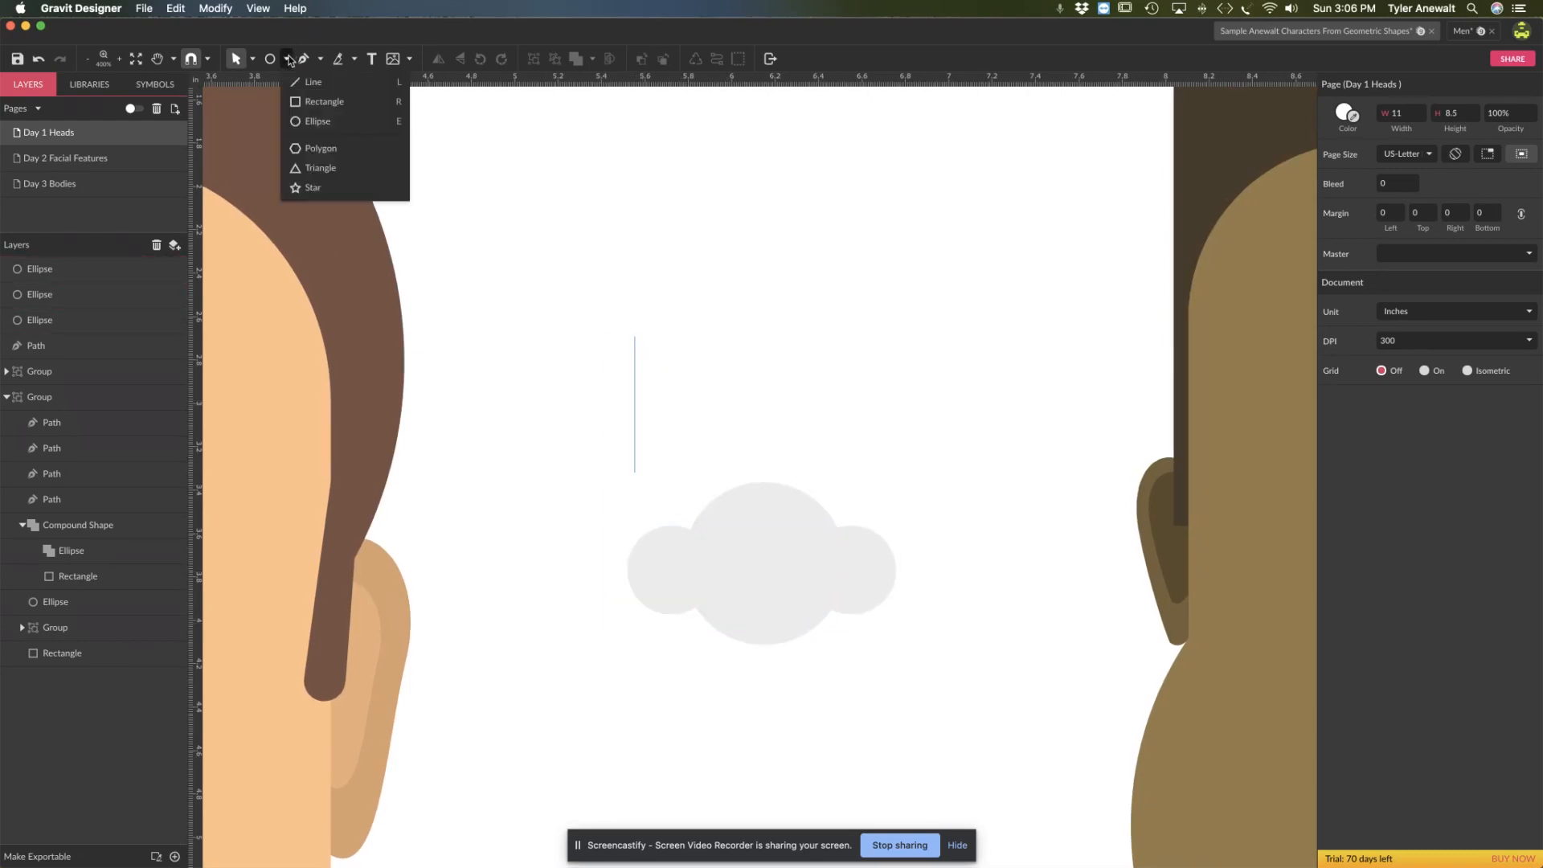
pyautogui.click(319, 168)
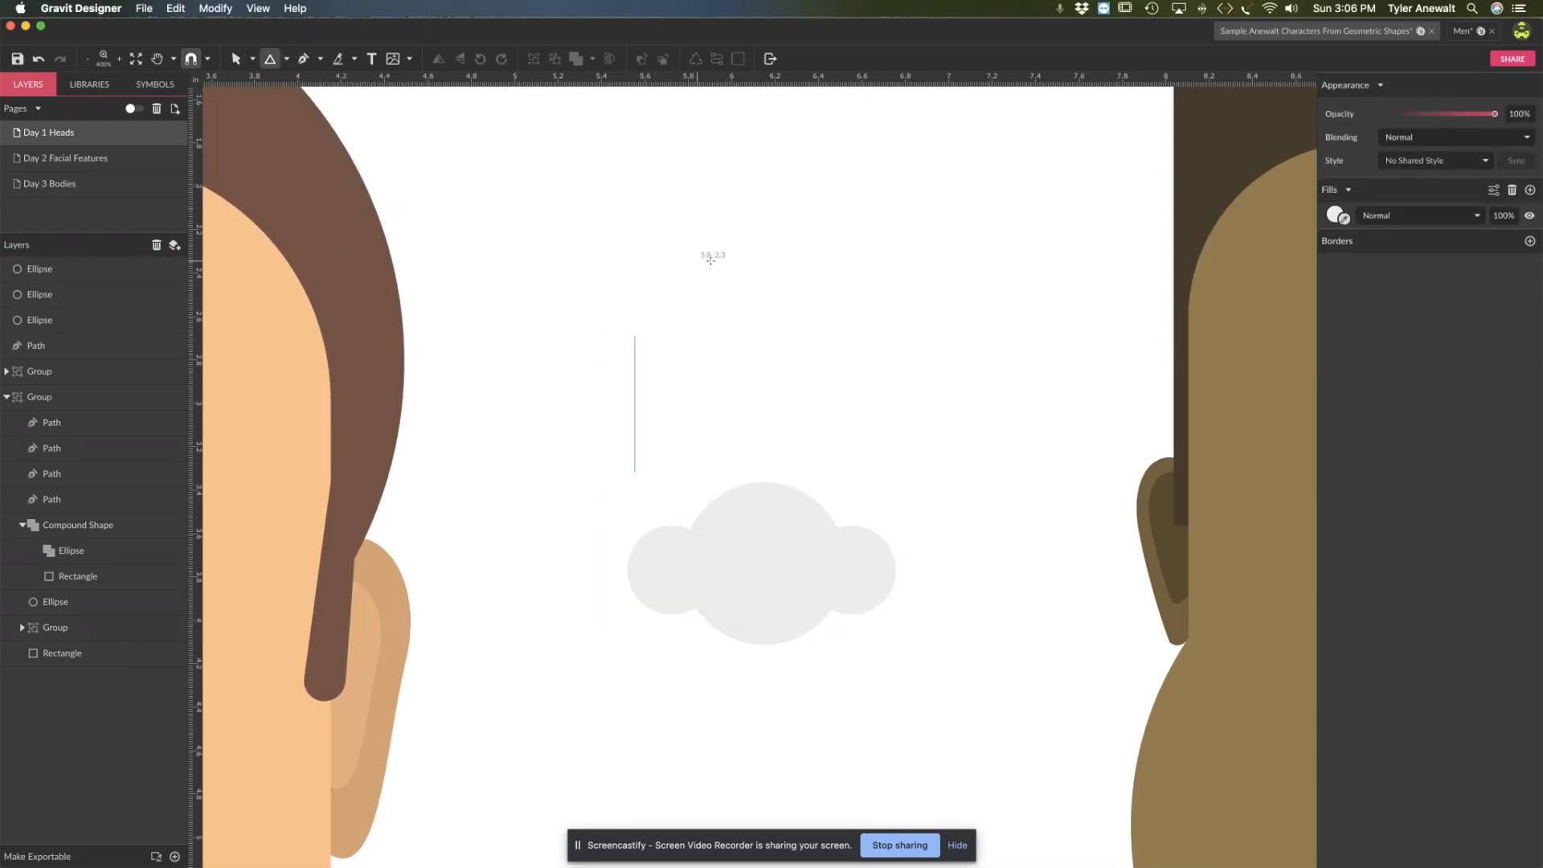
pyautogui.moveTo(712, 262); pyautogui.dragTo(712, 412)
pyautogui.moveTo(716, 238); pyautogui.dragTo(760, 324)
pyautogui.click(460, 59)
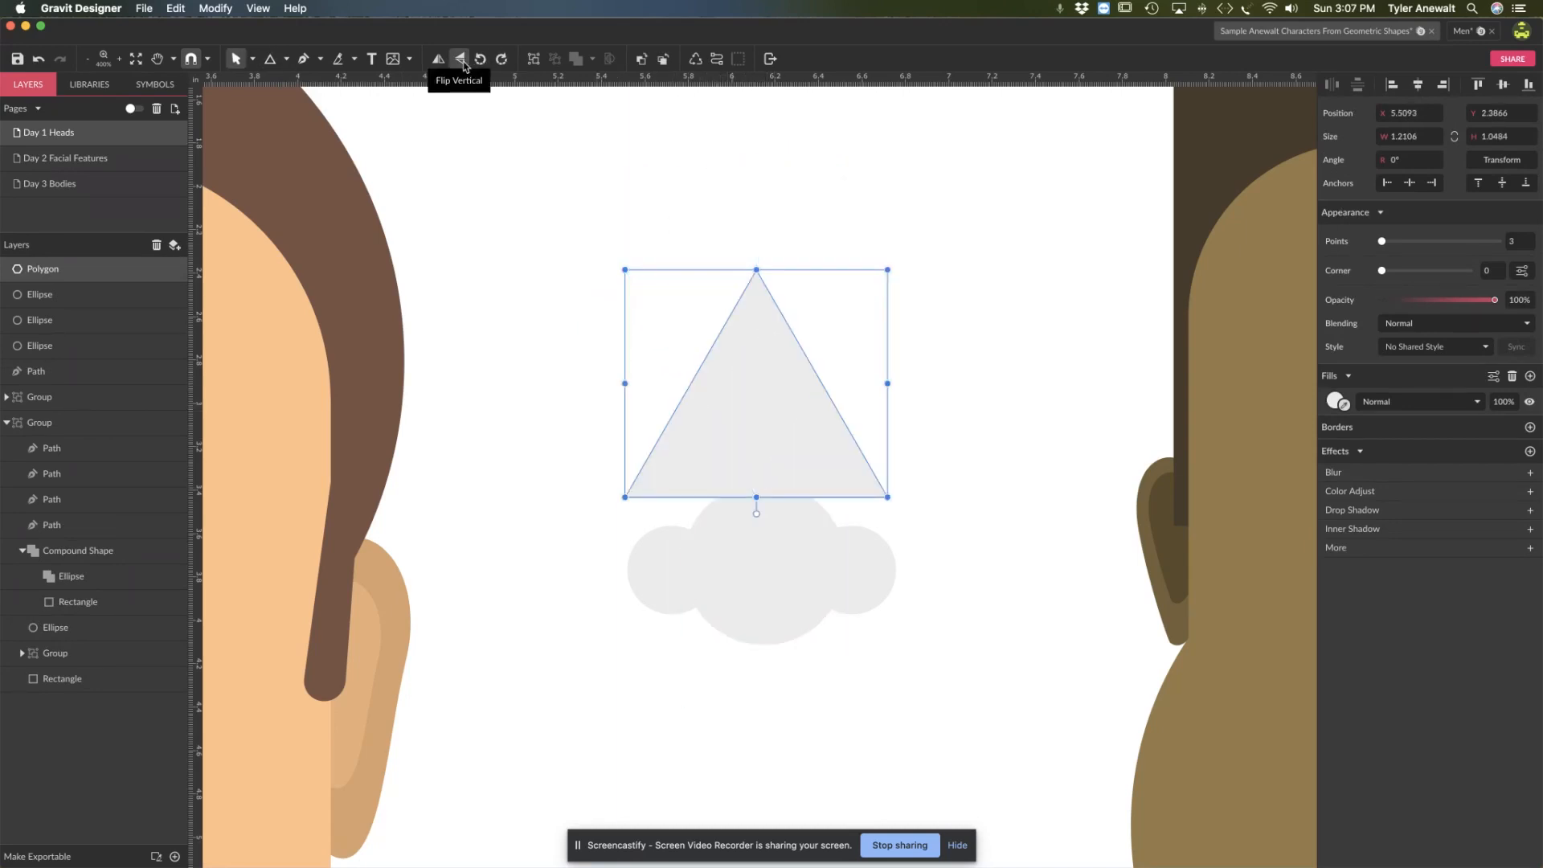
# Step: Narrow the triangle to about 0.47 in and set its base centred over the large circle's top as the nose bridge
pyautogui.moveTo(623, 382); pyautogui.dragTo(761, 383)
pyautogui.moveTo(885, 383); pyautogui.dragTo(755, 418)
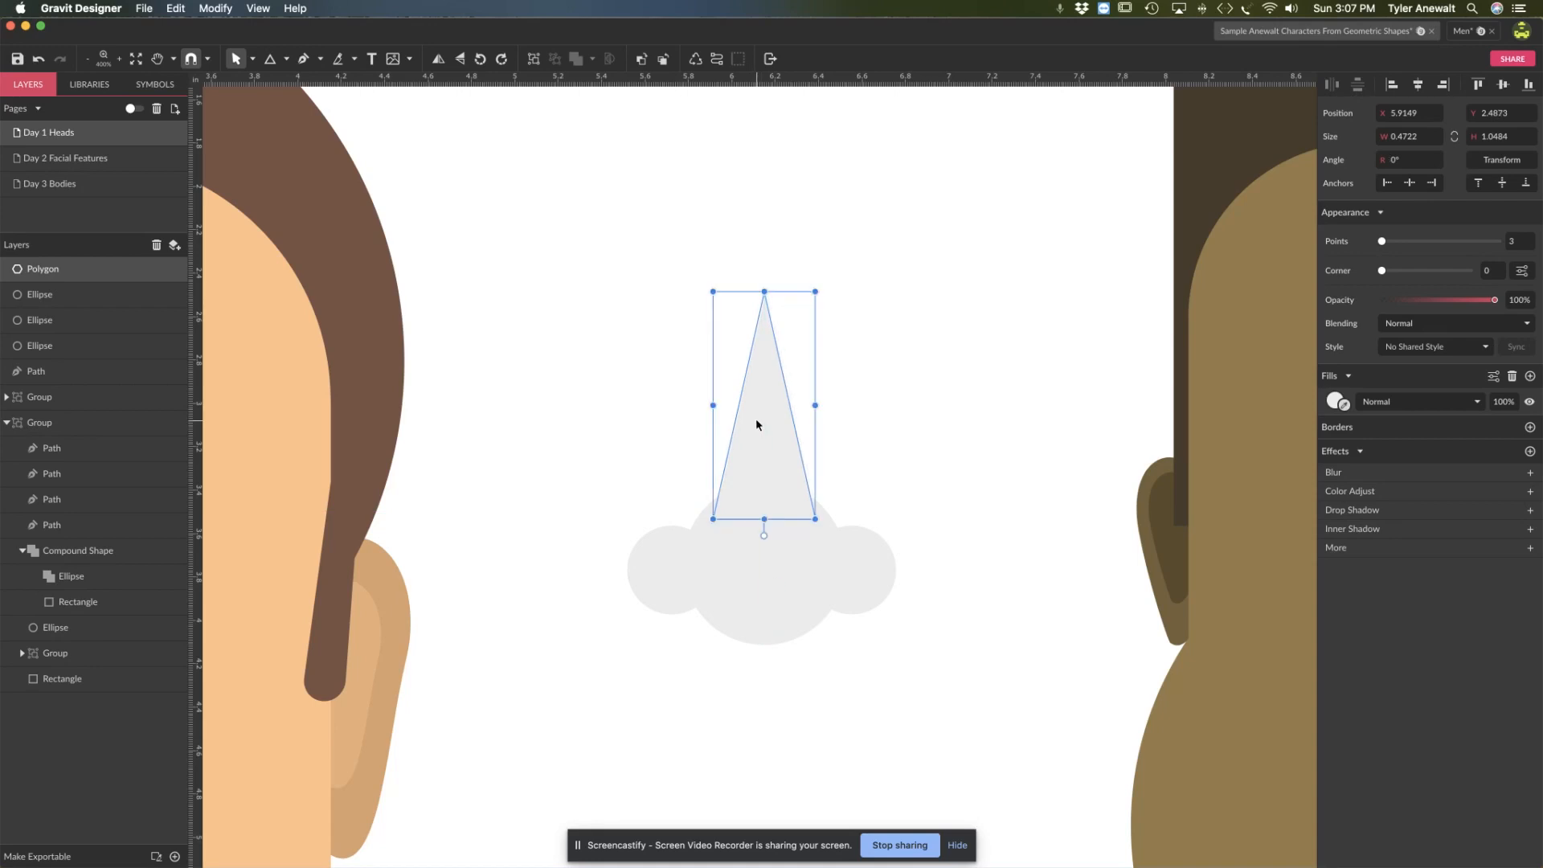
pyautogui.click(921, 379)
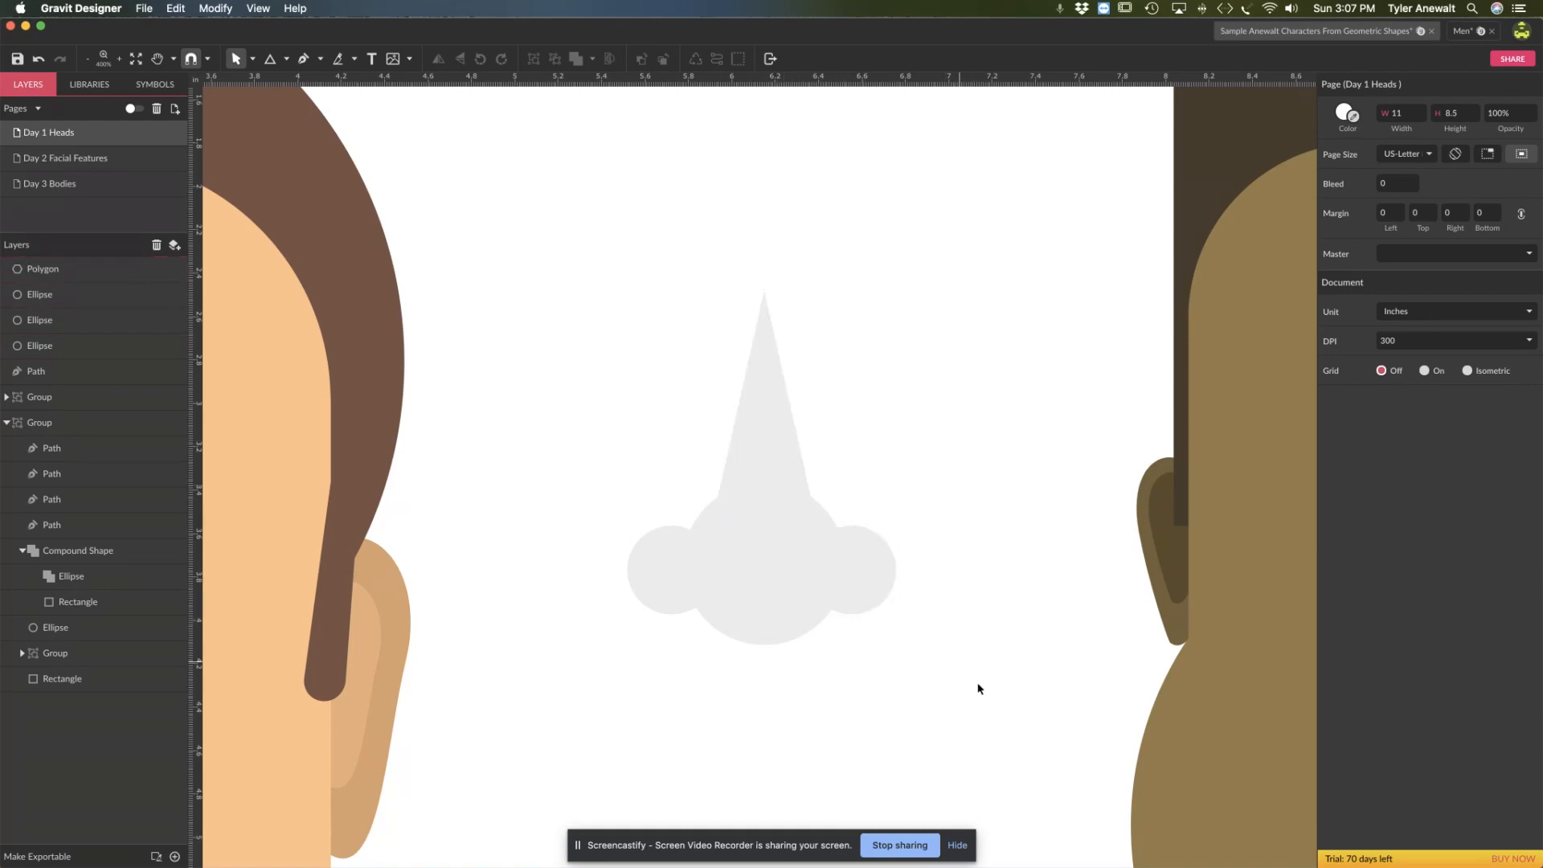
# Step: Fill the triangle and the three circles with the olive-brown colour #9F8A52
pyautogui.moveTo(975, 688); pyautogui.dragTo(649, 427)
pyautogui.moveTo(614, 405); pyautogui.dragTo(611, 386)
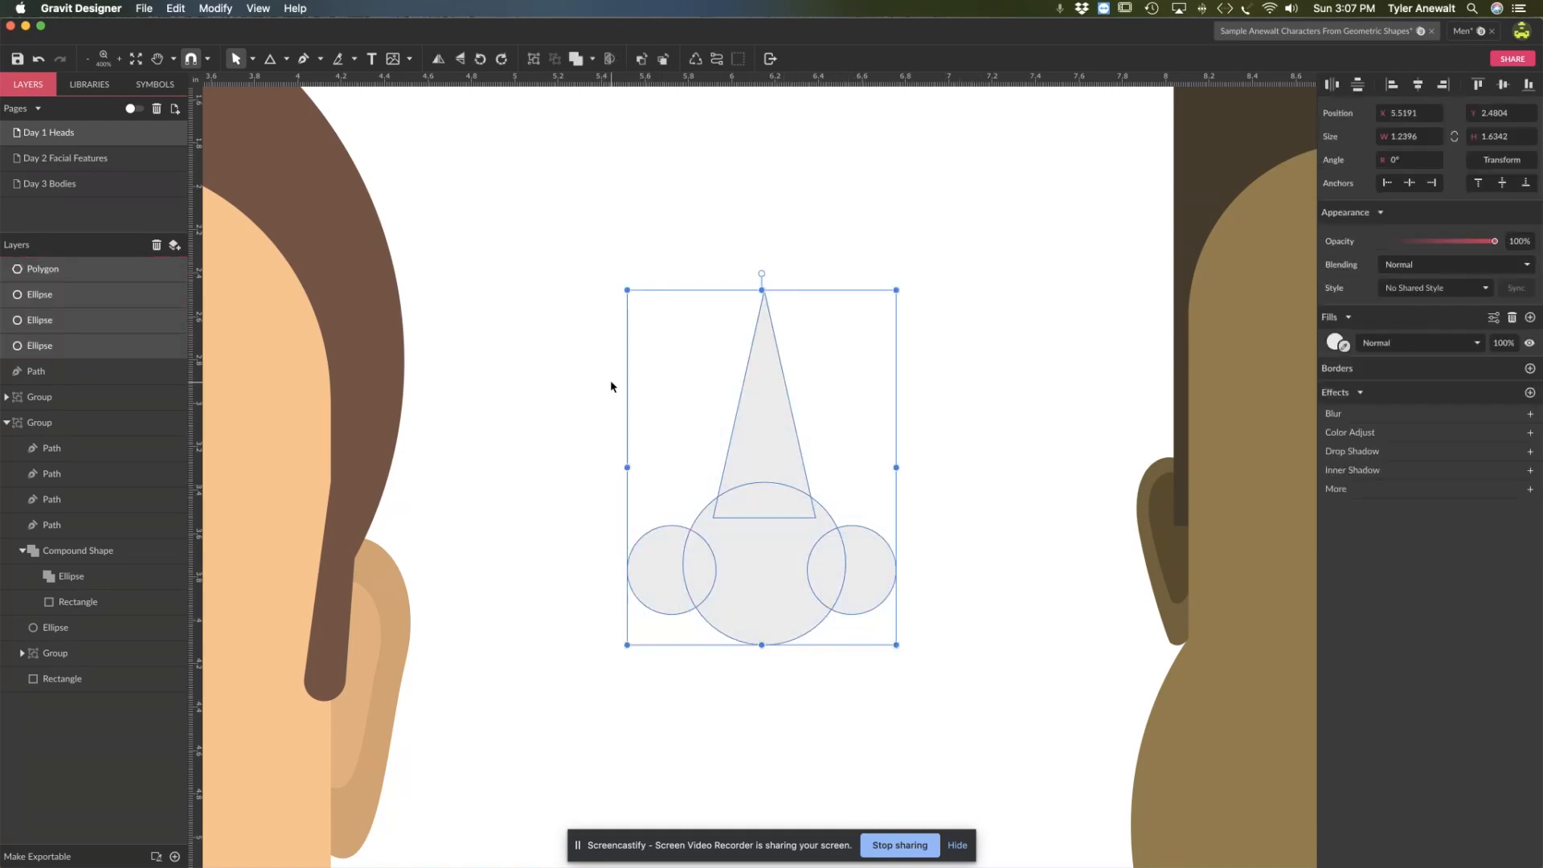
pyautogui.click(1334, 344)
pyautogui.moveTo(1383, 486); pyautogui.dragTo(1405, 427)
pyautogui.click(950, 476)
# Step: Combine the triangle and the three circles into one nose shape with Union
pyautogui.moveTo(638, 374); pyautogui.dragTo(878, 665)
pyautogui.click(591, 59)
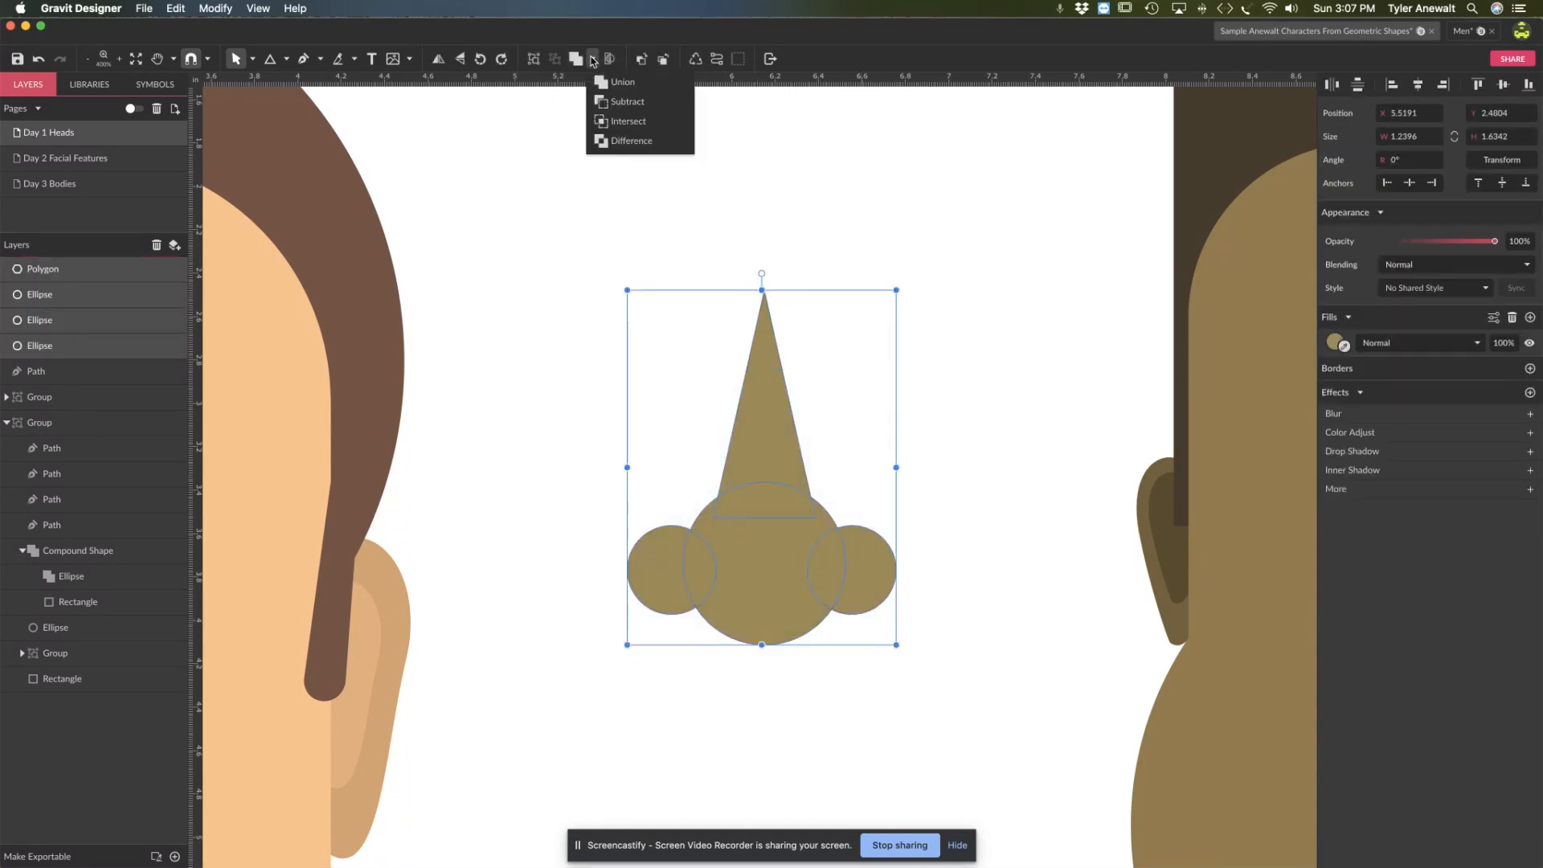
pyautogui.click(604, 81)
pyautogui.click(949, 417)
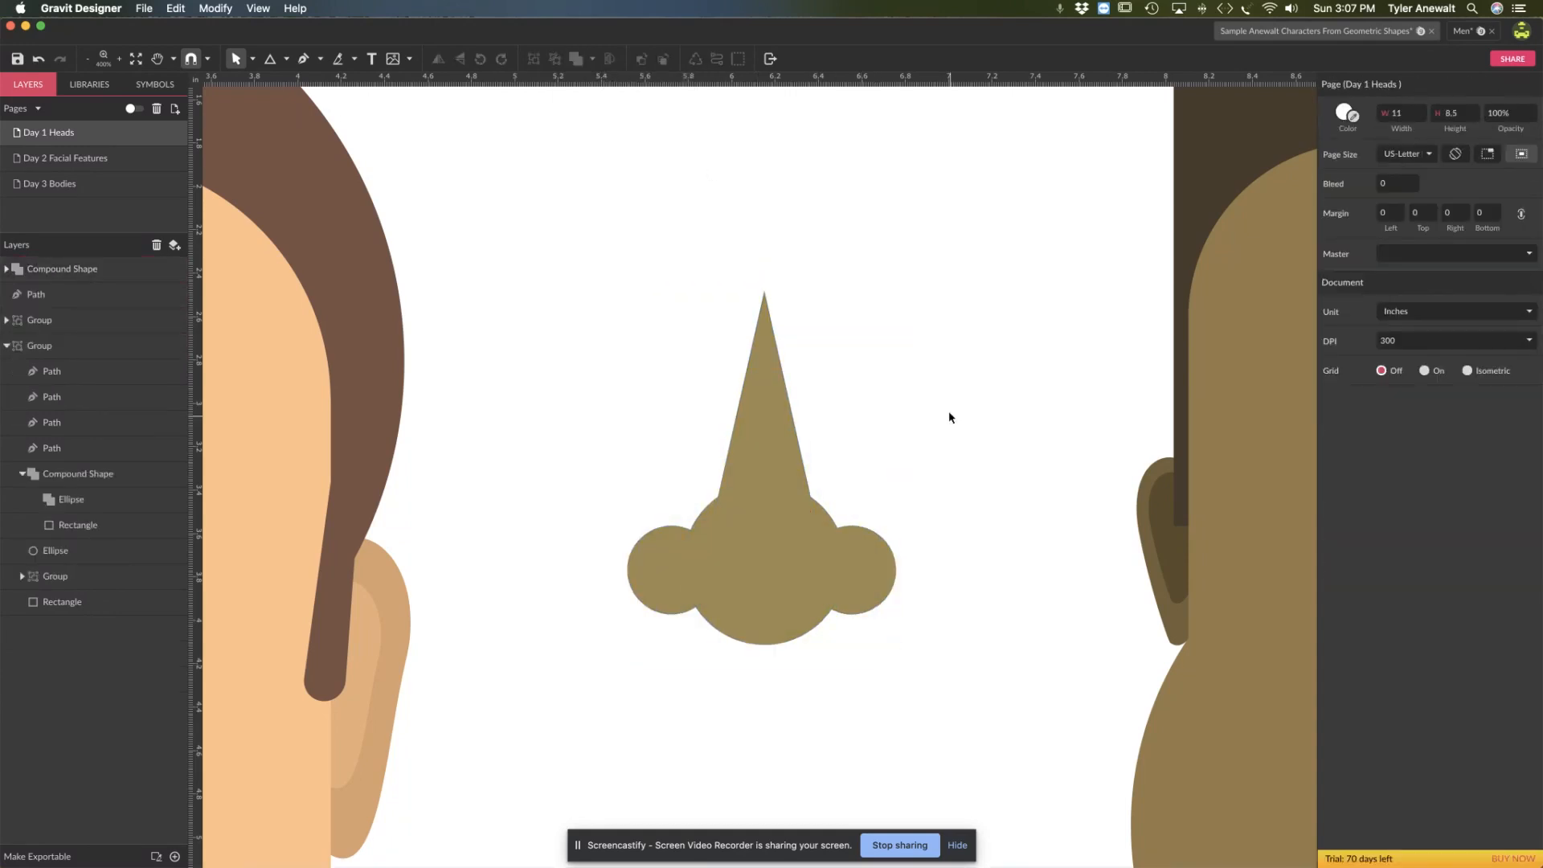
# Step: Duplicate the nose shape and offset the copy about 0.16 in upward
pyautogui.click(776, 605)
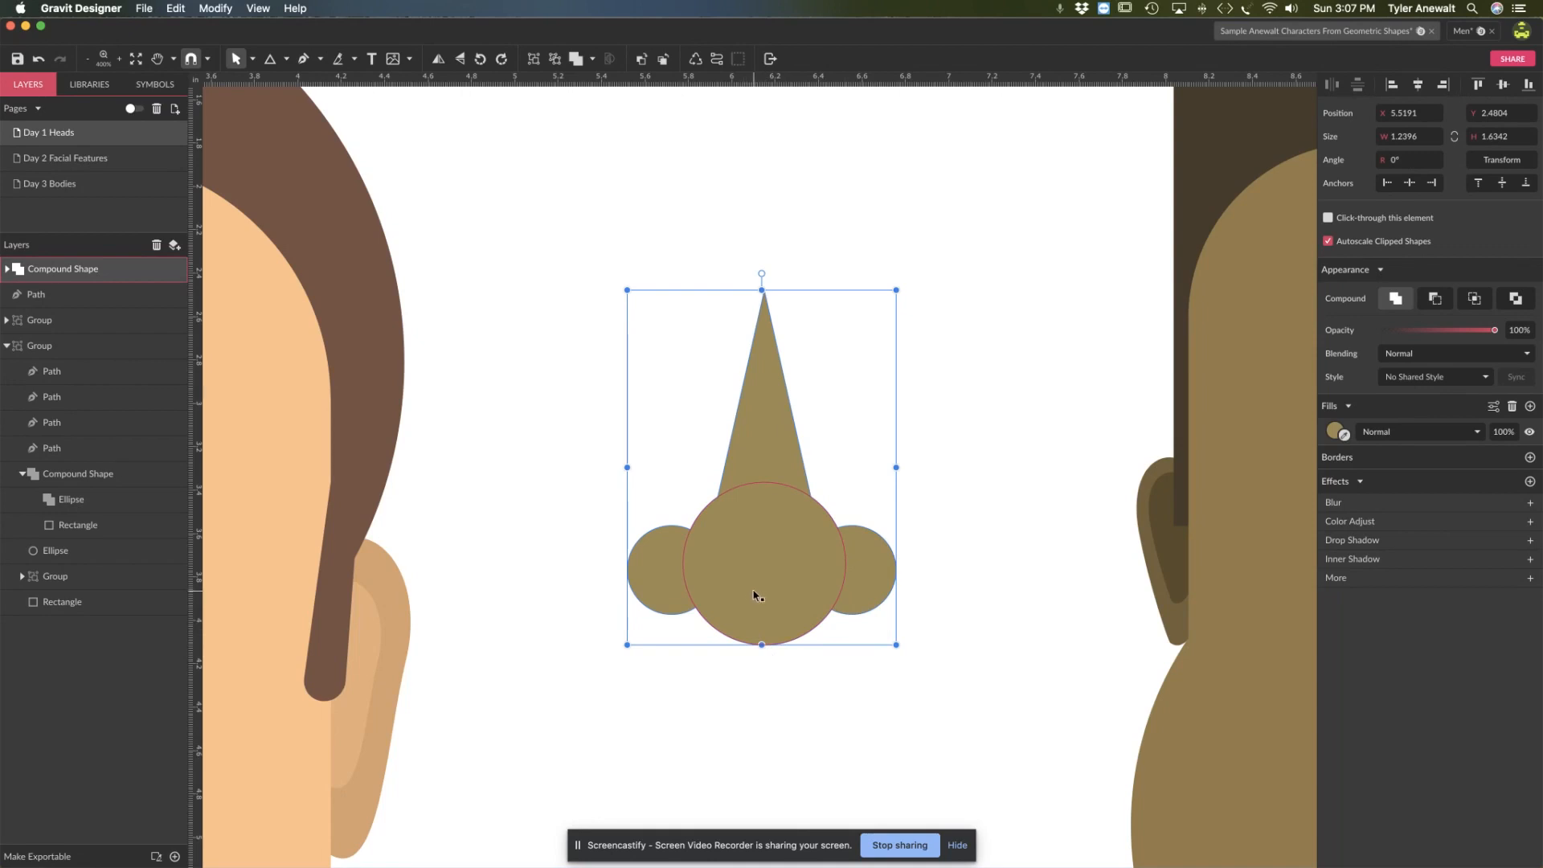
pyautogui.moveTo(760, 576); pyautogui.dragTo(759, 542)
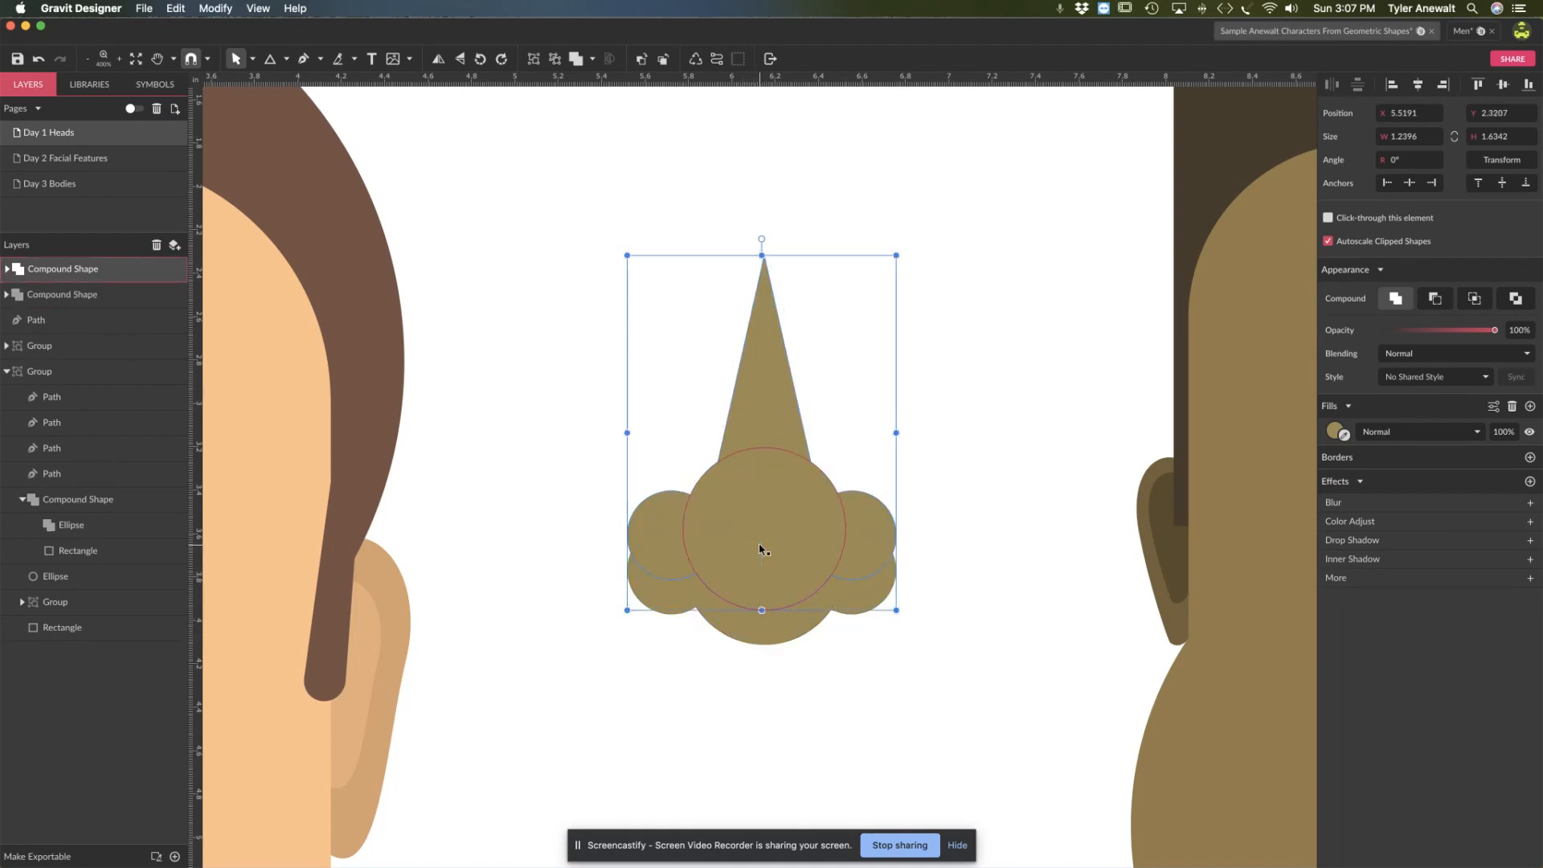
pyautogui.click(865, 691)
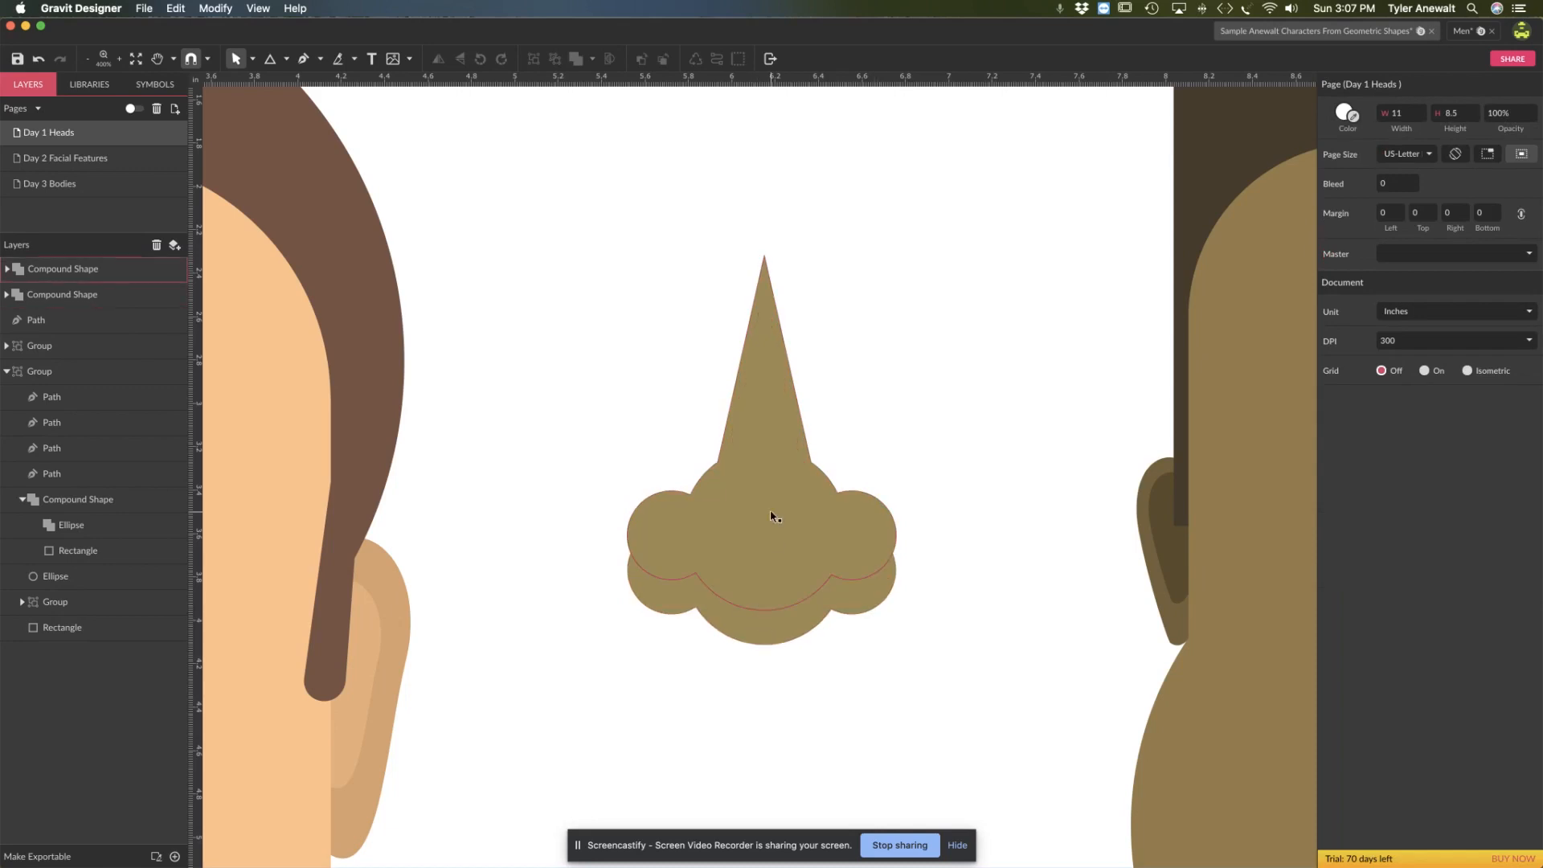
pyautogui.click(756, 638)
pyautogui.click(772, 703)
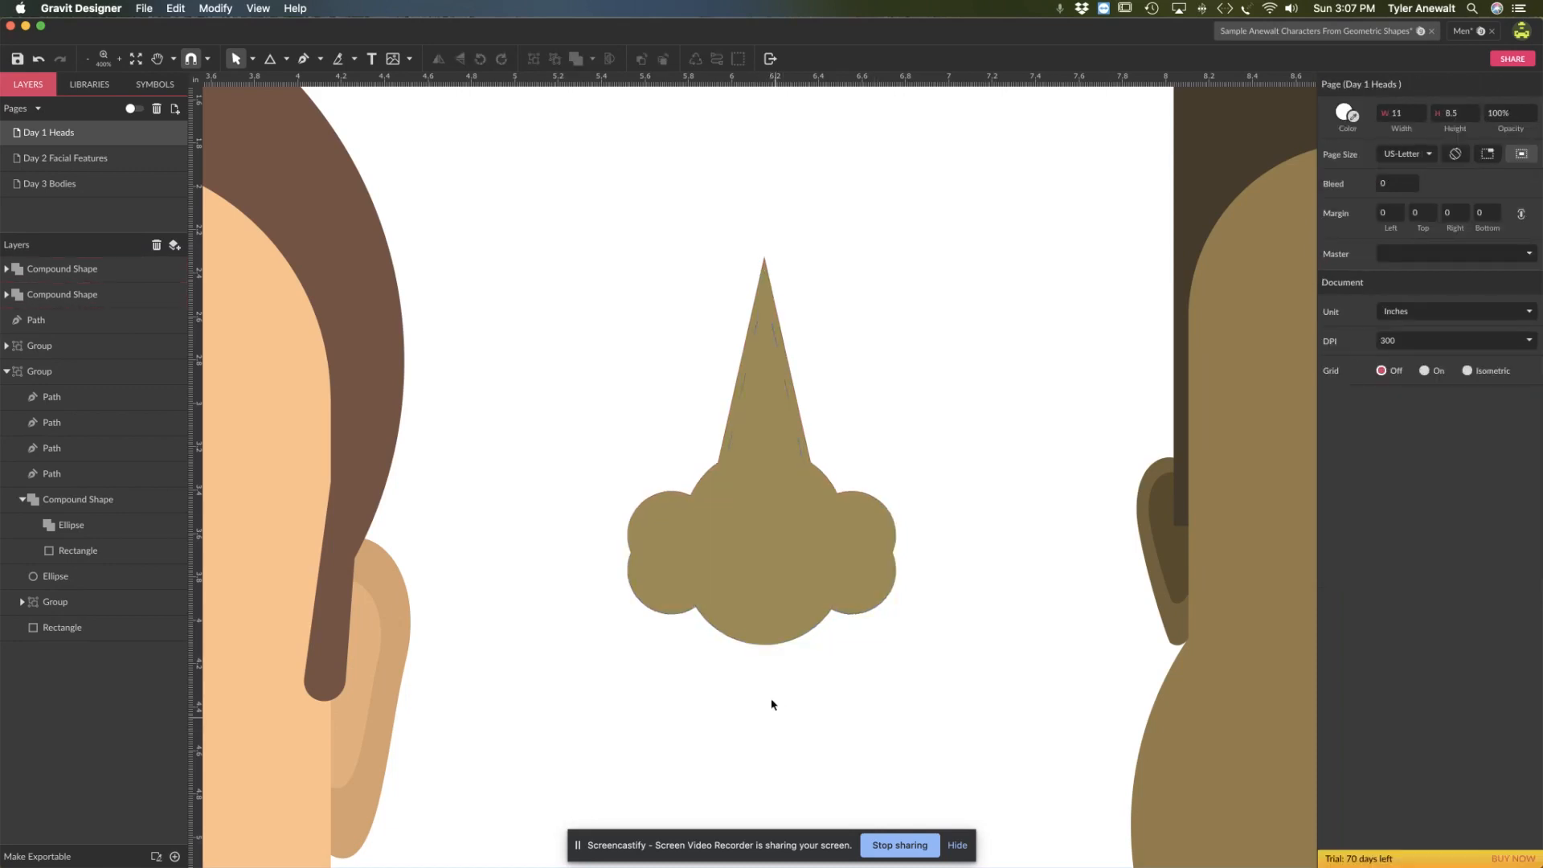
# Step: Darken the back nose shape's fill to #73643C as a shadow and move the front nose down slightly over it
pyautogui.click(773, 643)
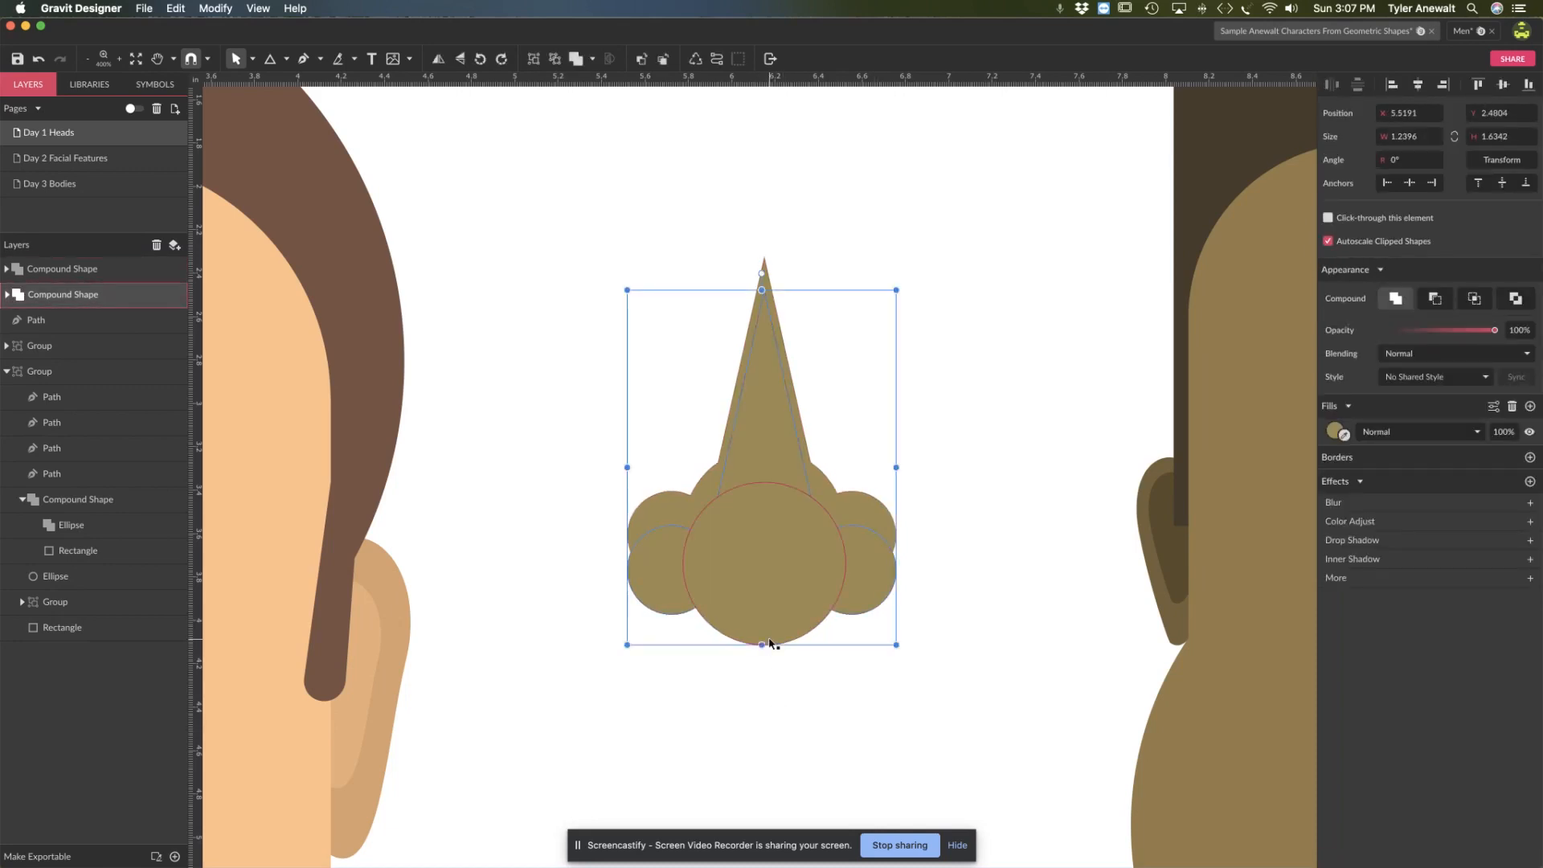
pyautogui.click(1335, 432)
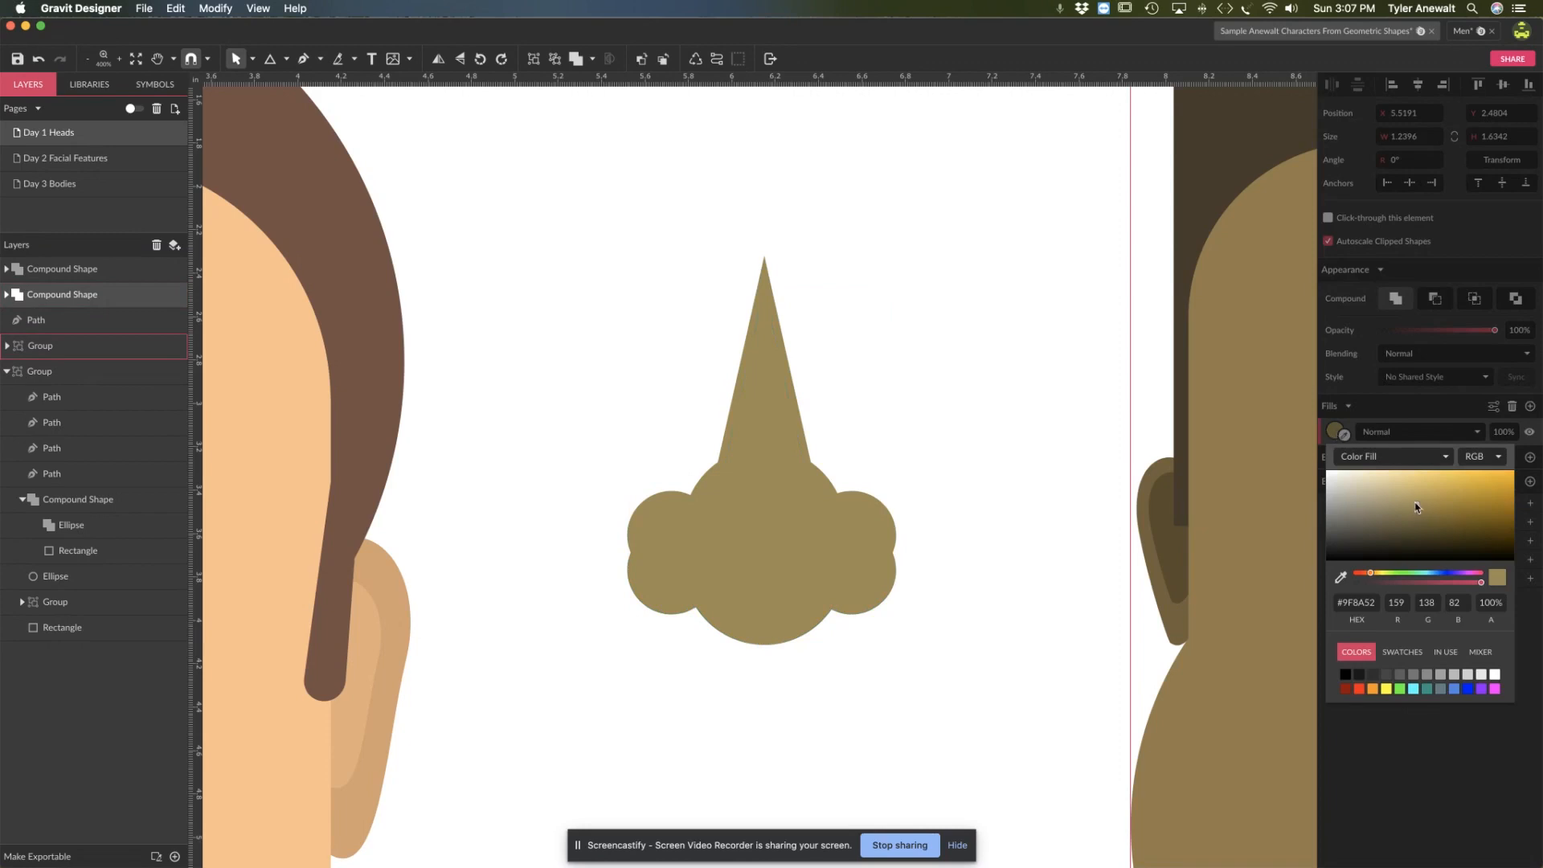
pyautogui.moveTo(1416, 506); pyautogui.dragTo(1417, 524)
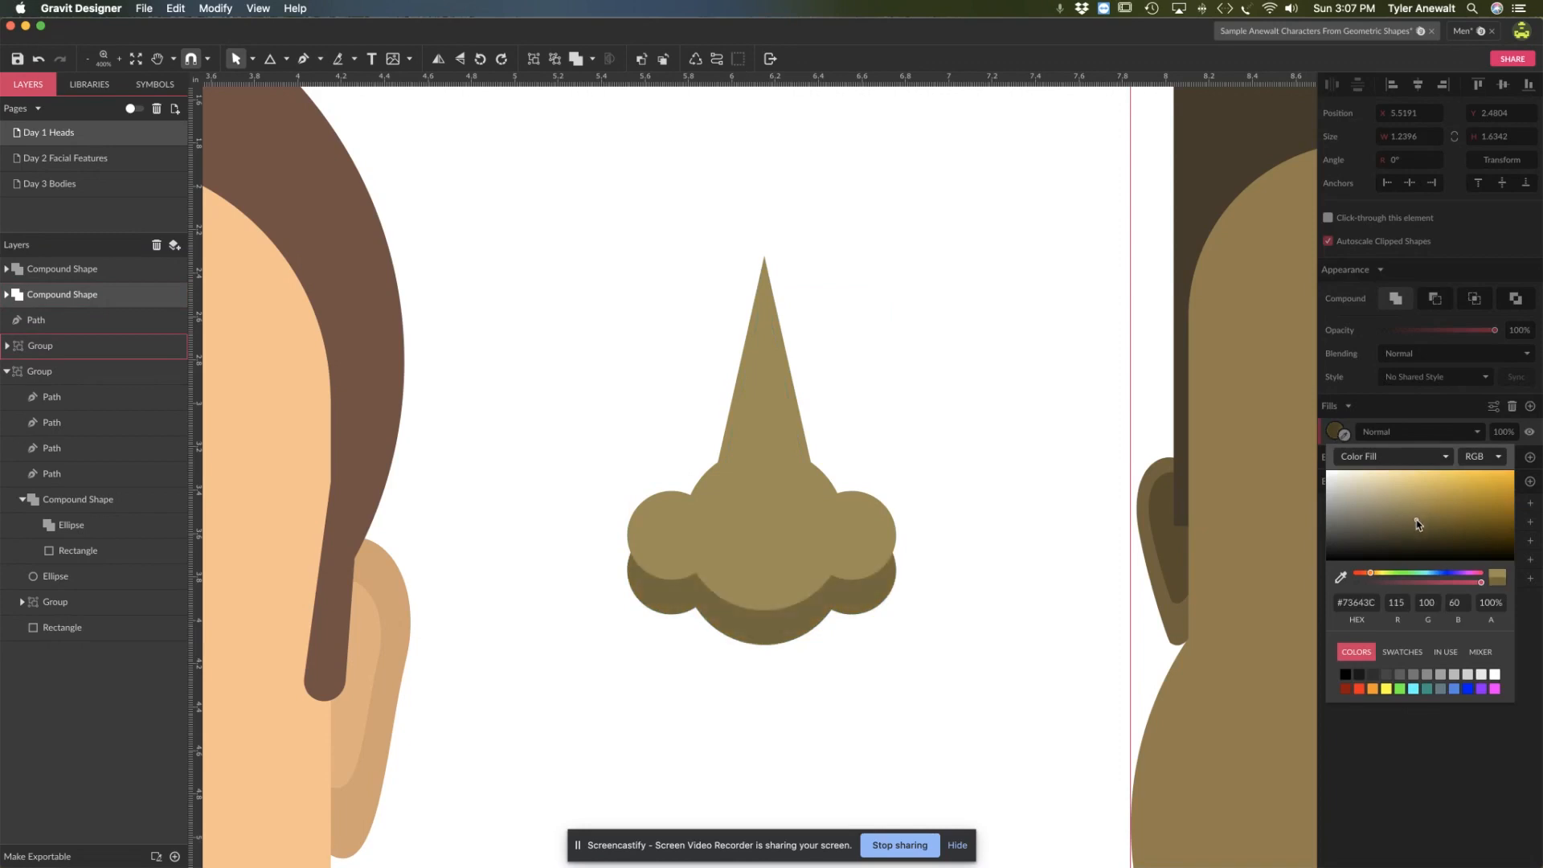
pyautogui.click(954, 609)
pyautogui.click(786, 566)
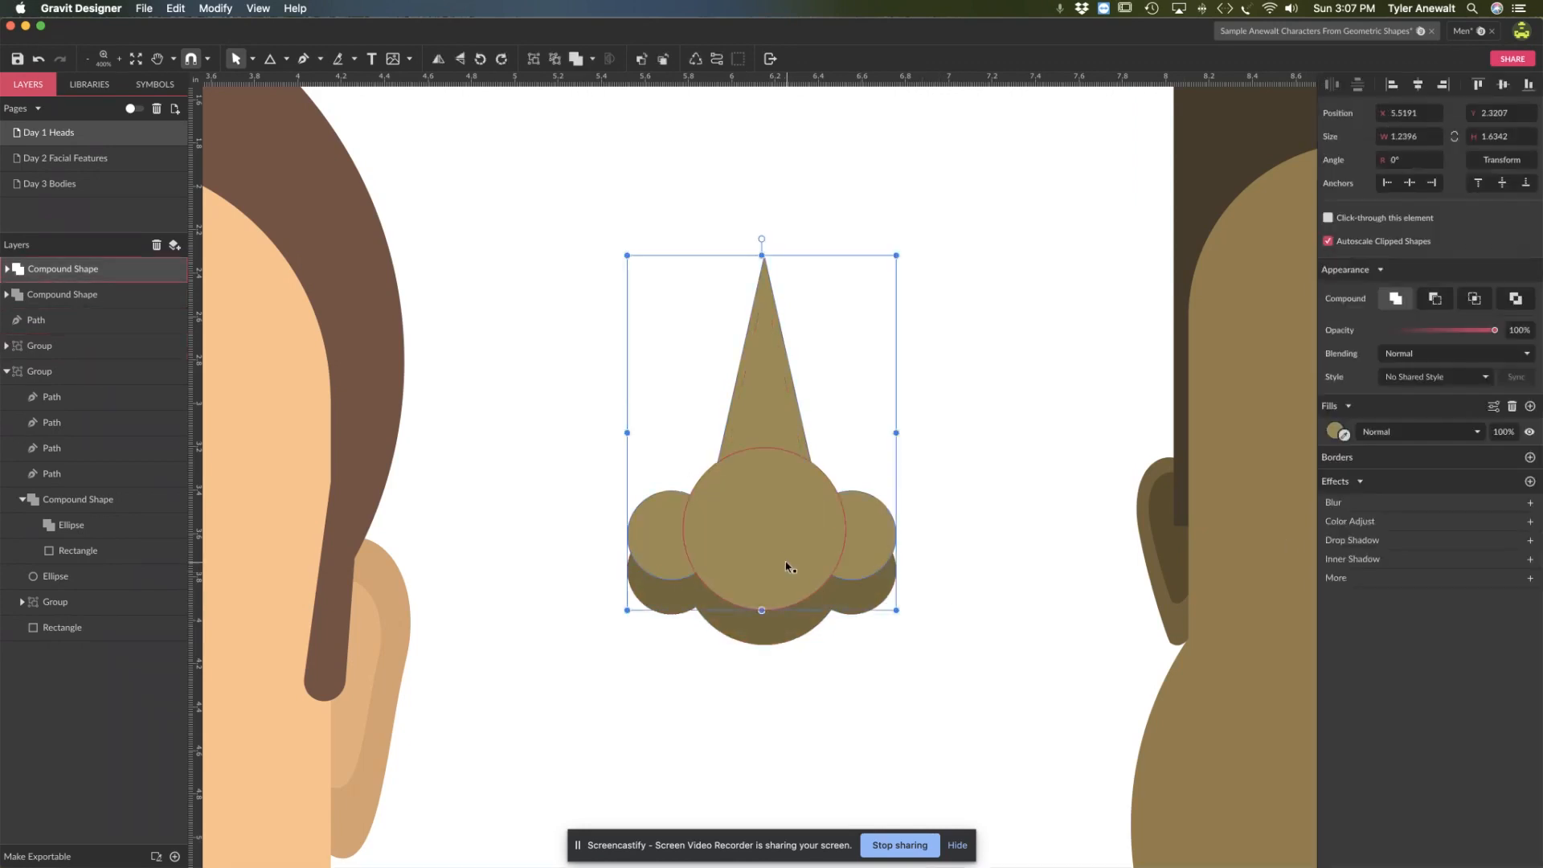
pyautogui.click(978, 637)
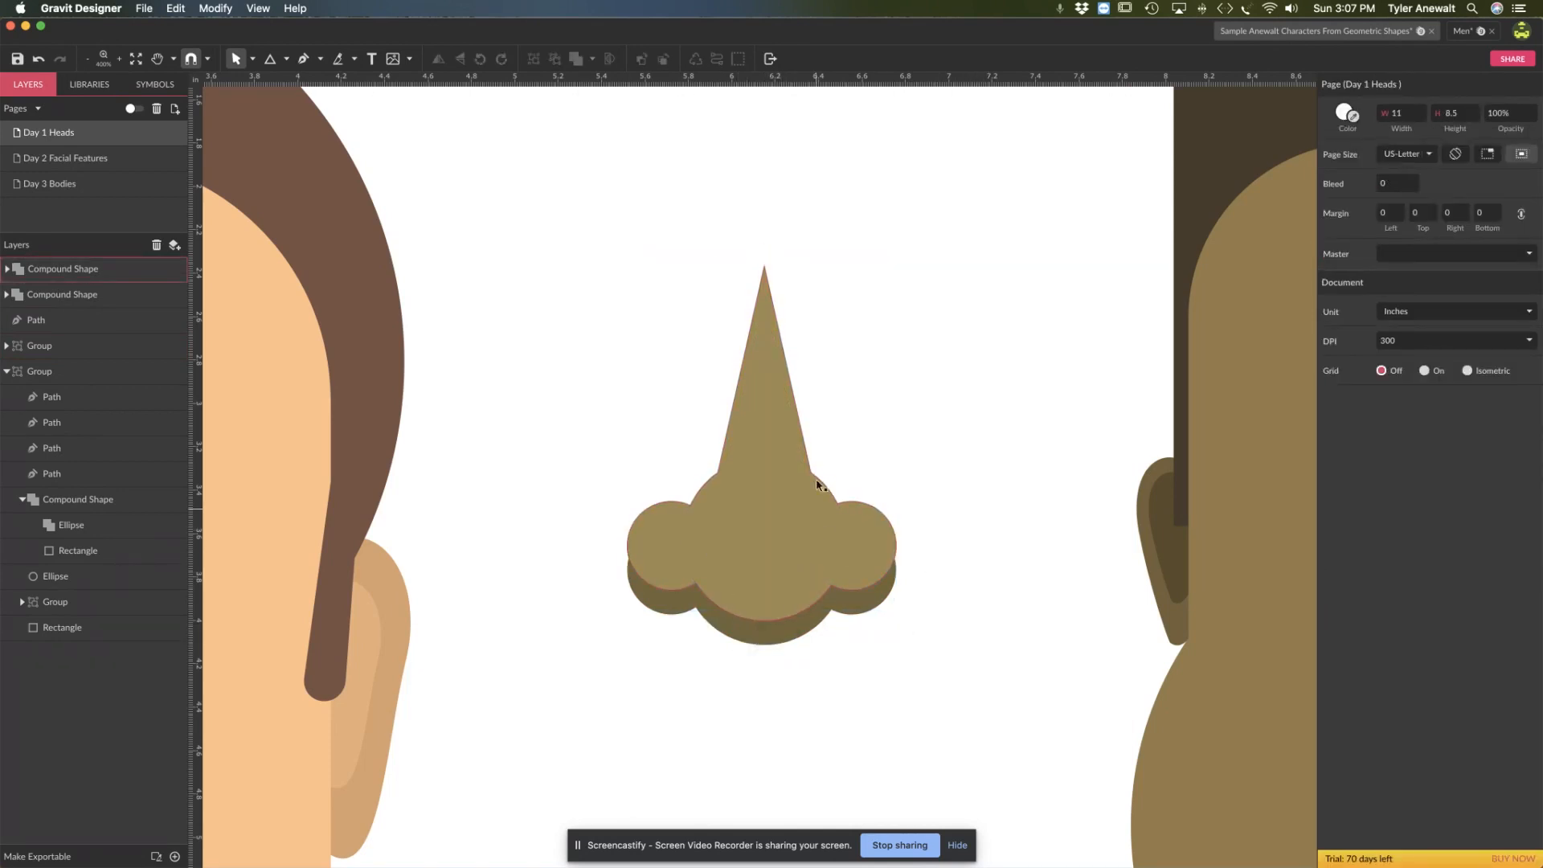
# Step: Draw a circle about 0.44 in across in the blank area beside the nose and duplicate it slightly offset to the right
pyautogui.click(287, 60)
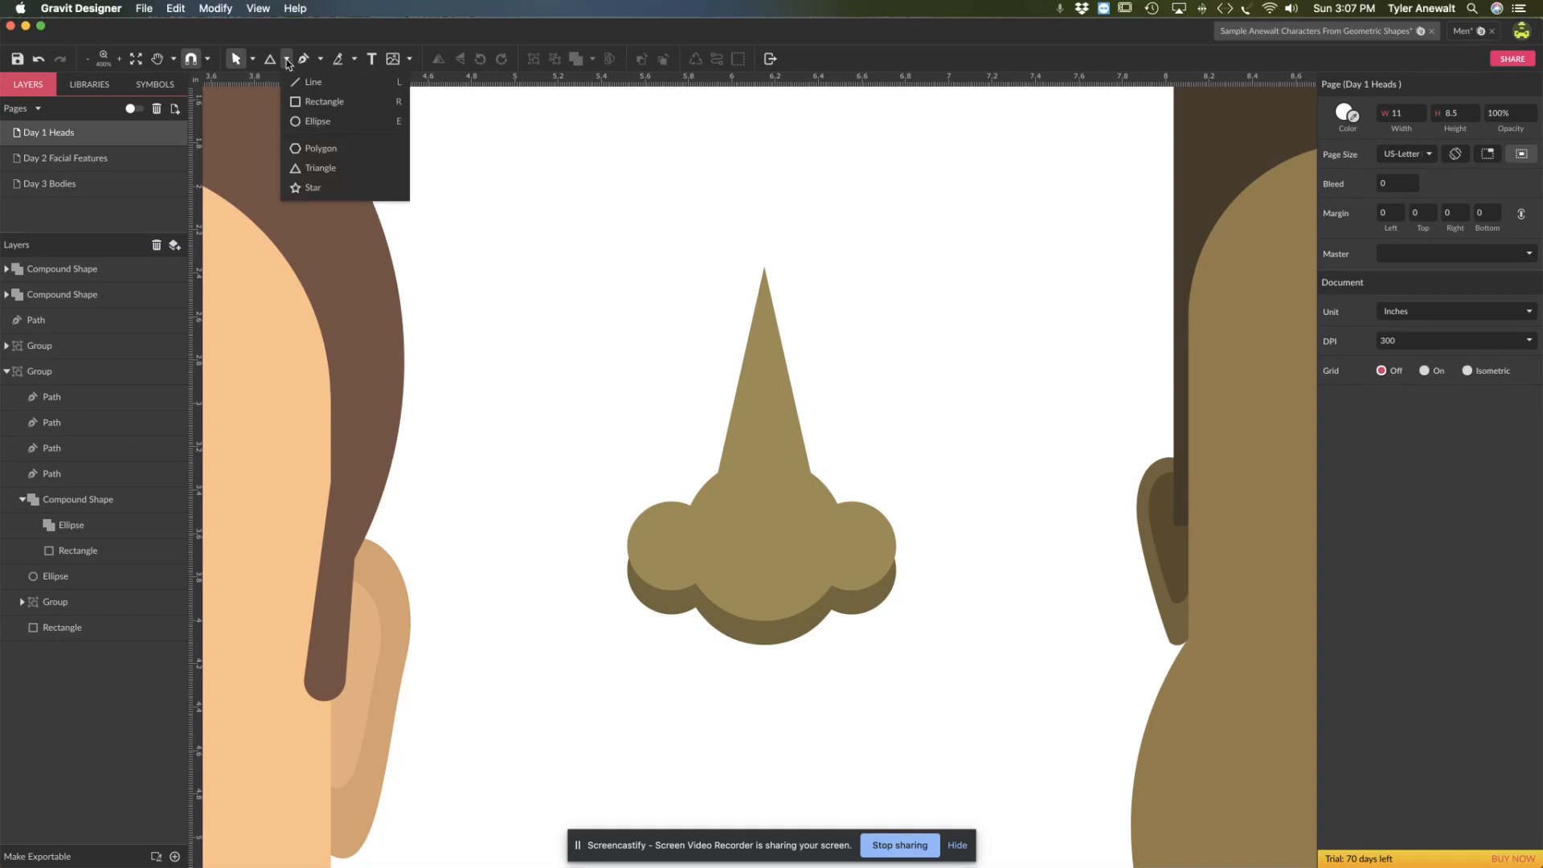
pyautogui.click(315, 125)
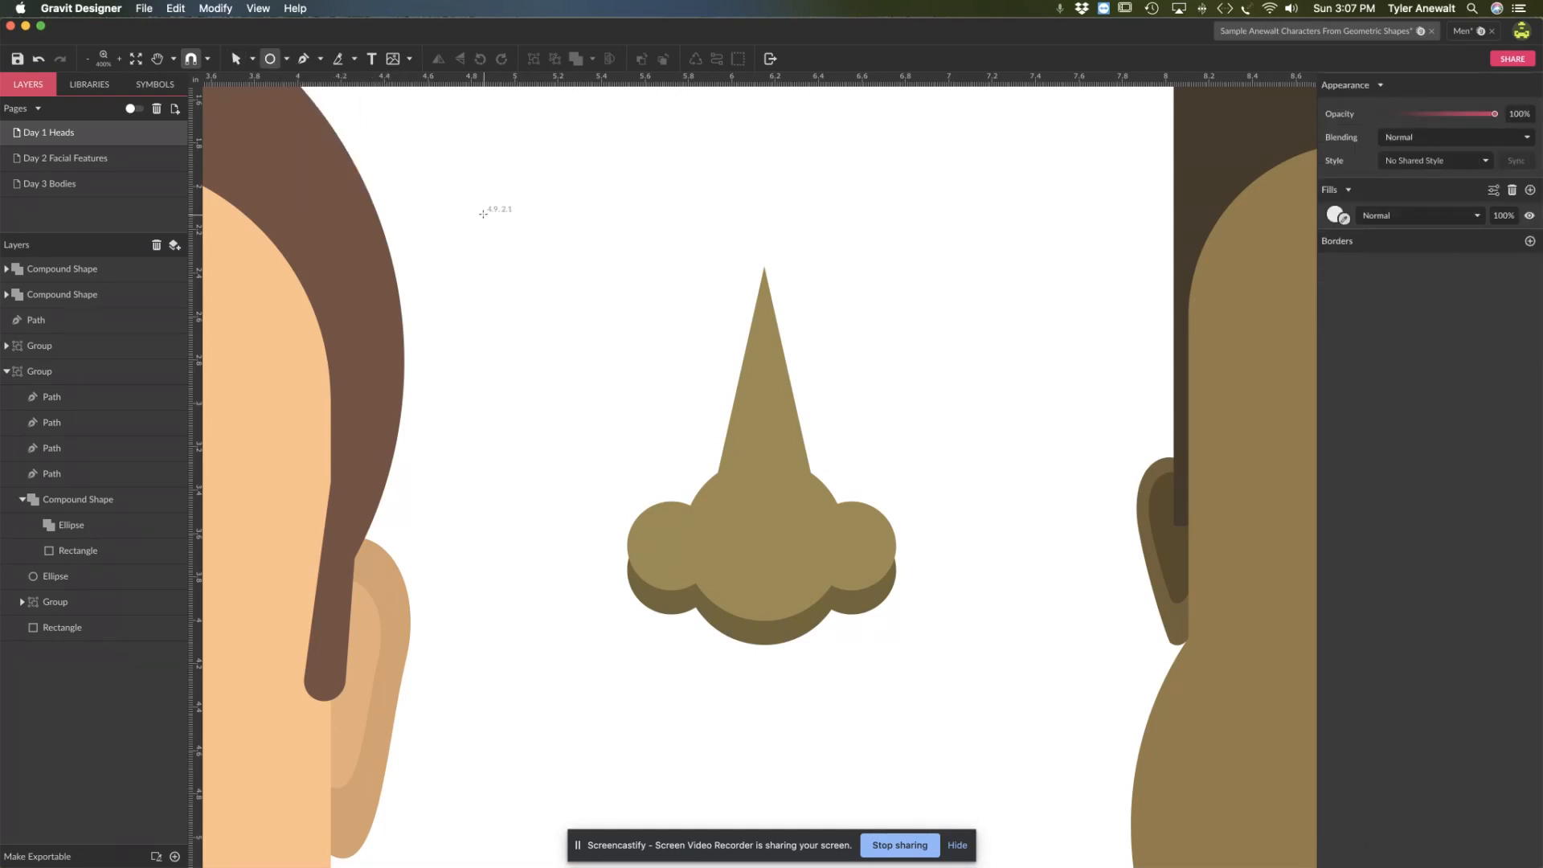
pyautogui.moveTo(498, 210)
pyautogui.mouseDown()
pyautogui.moveTo(571, 310)
pyautogui.moveTo(593, 304)
pyautogui.mouseUp()
pyautogui.moveTo(547, 251); pyautogui.dragTo(577, 302)
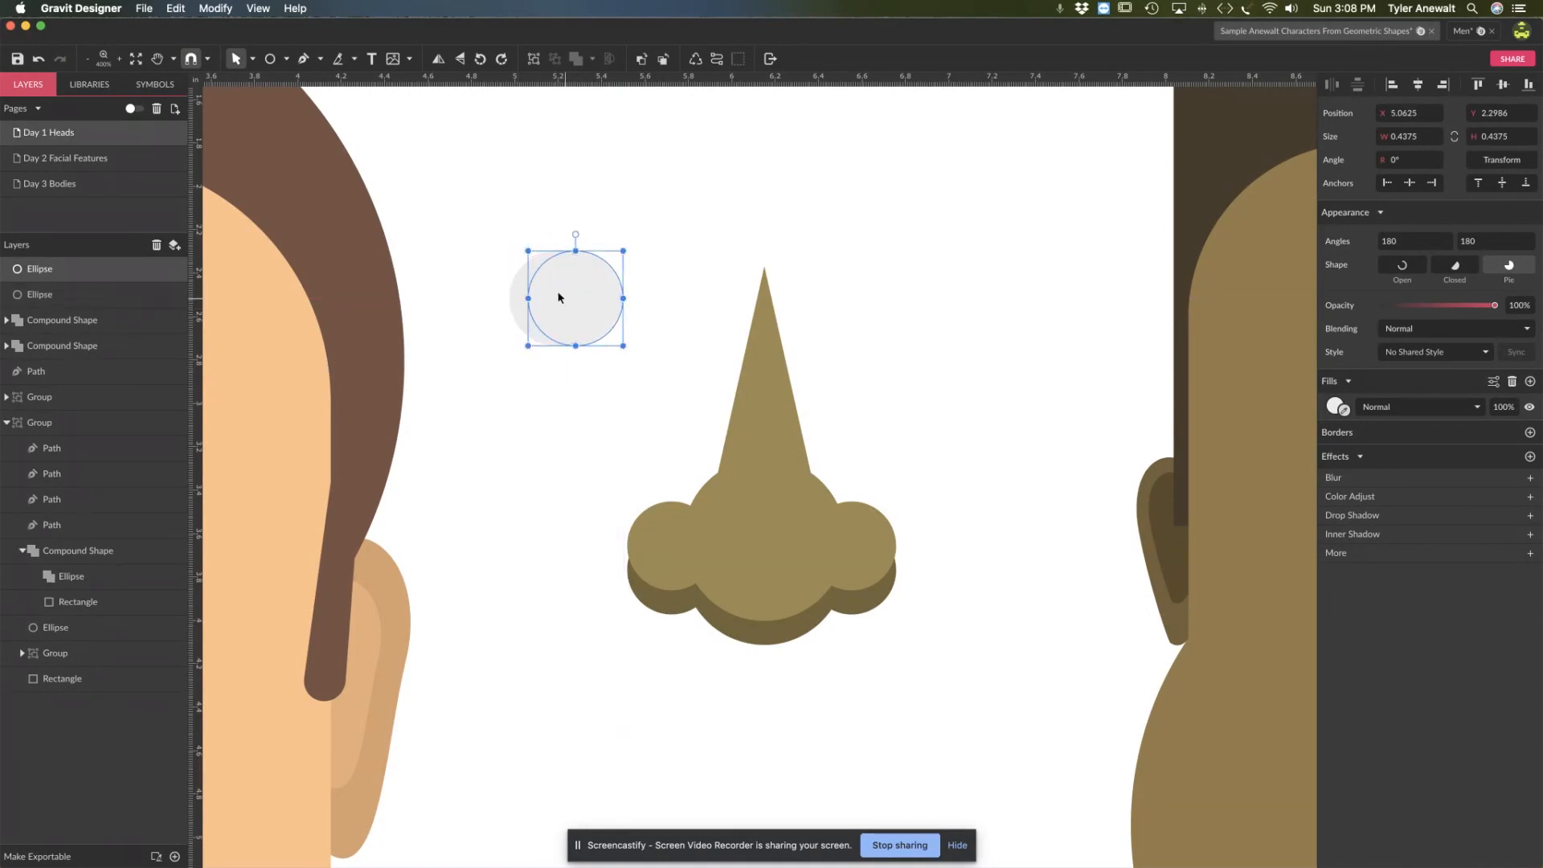
# Step: Subtract the front circle from the back one to leave a crescent
pyautogui.moveTo(509, 224); pyautogui.dragTo(567, 333)
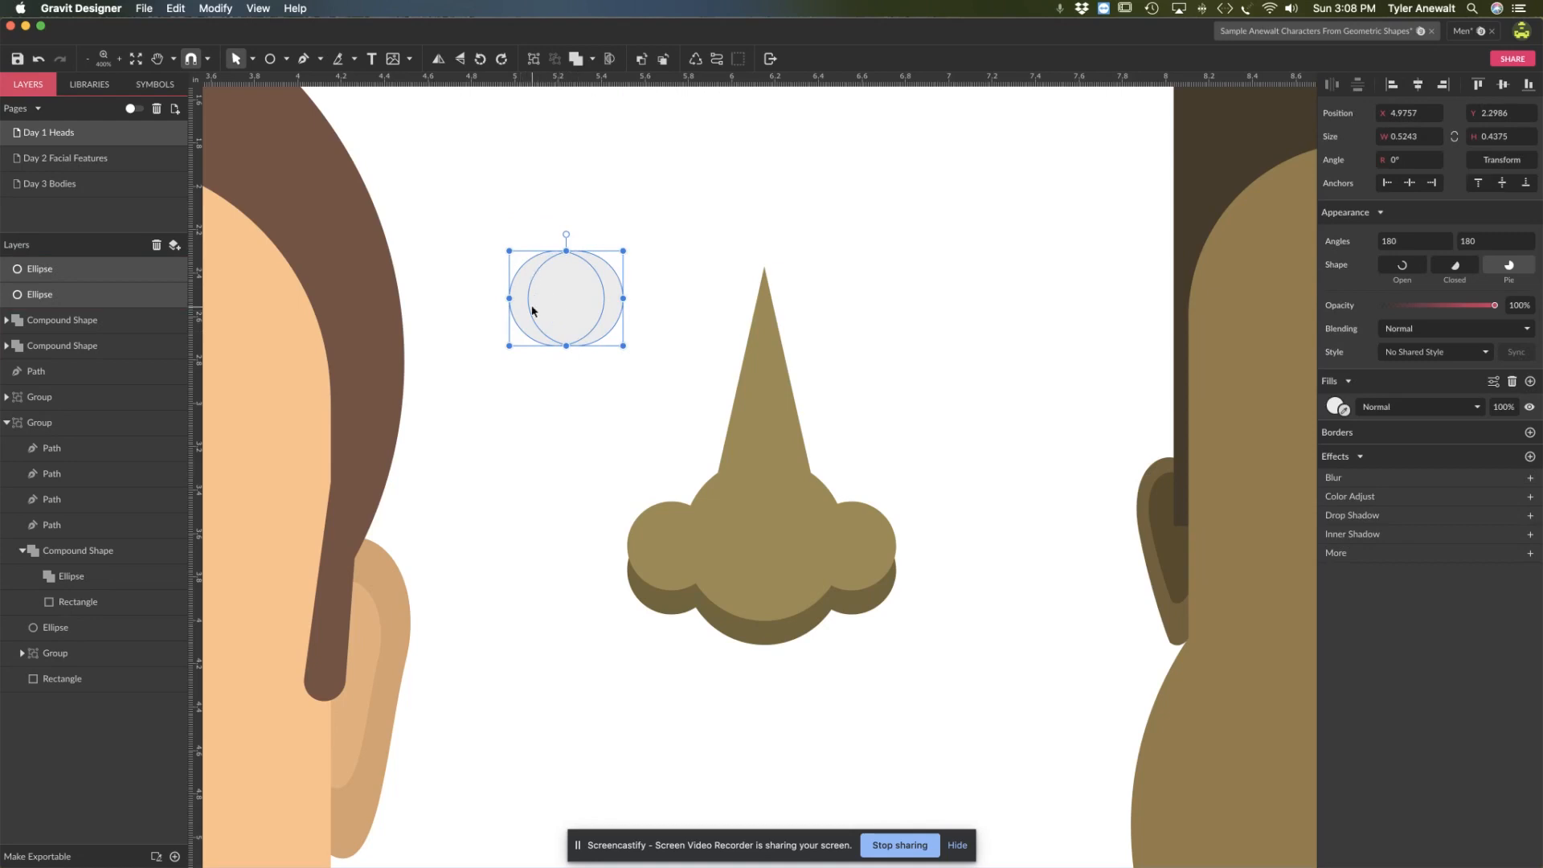
pyautogui.click(593, 59)
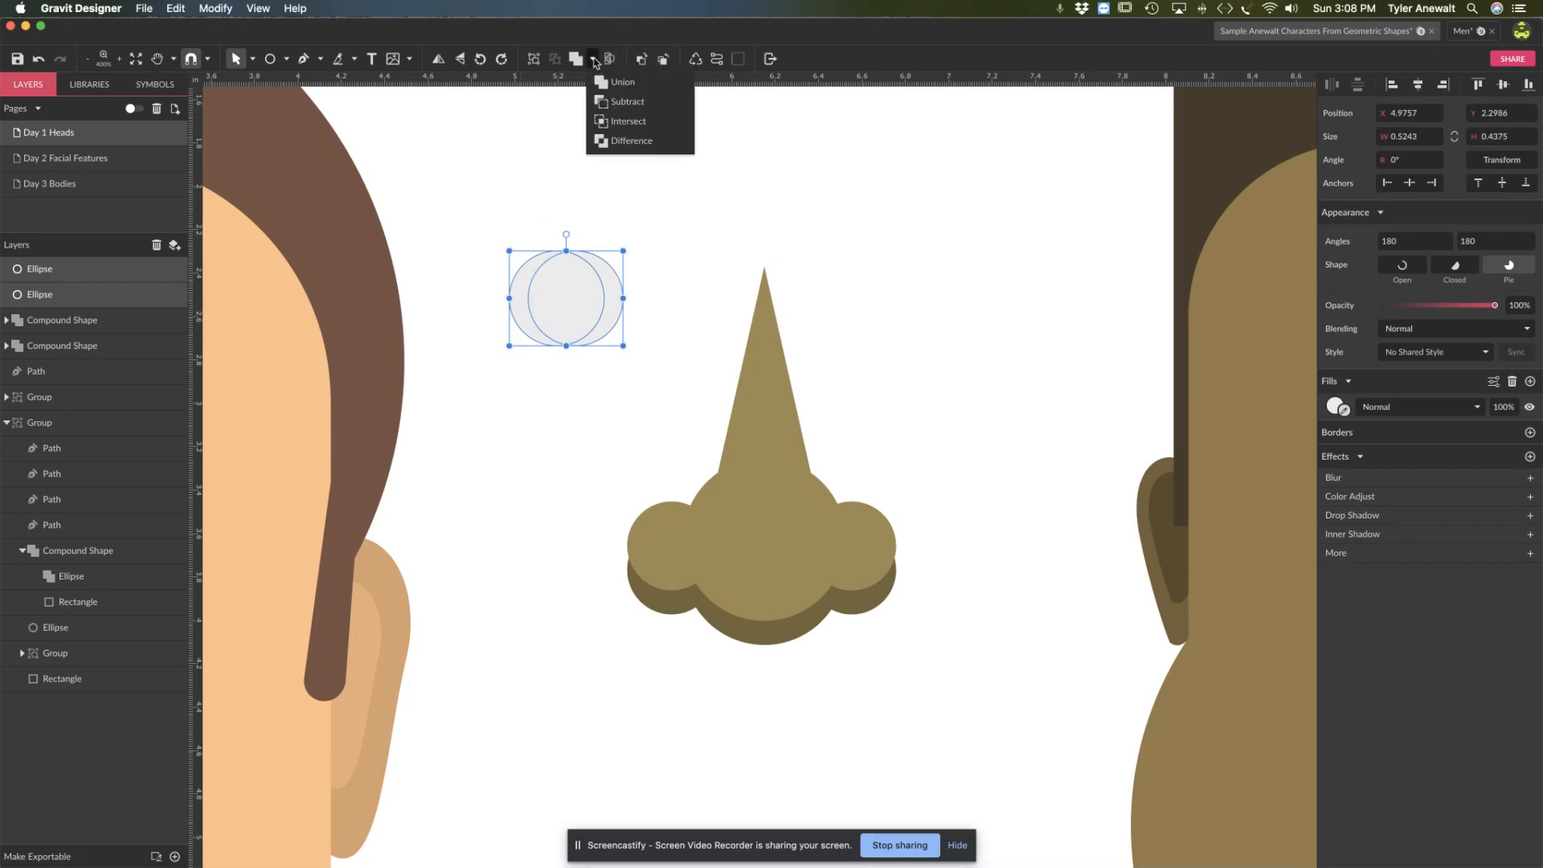
pyautogui.click(623, 103)
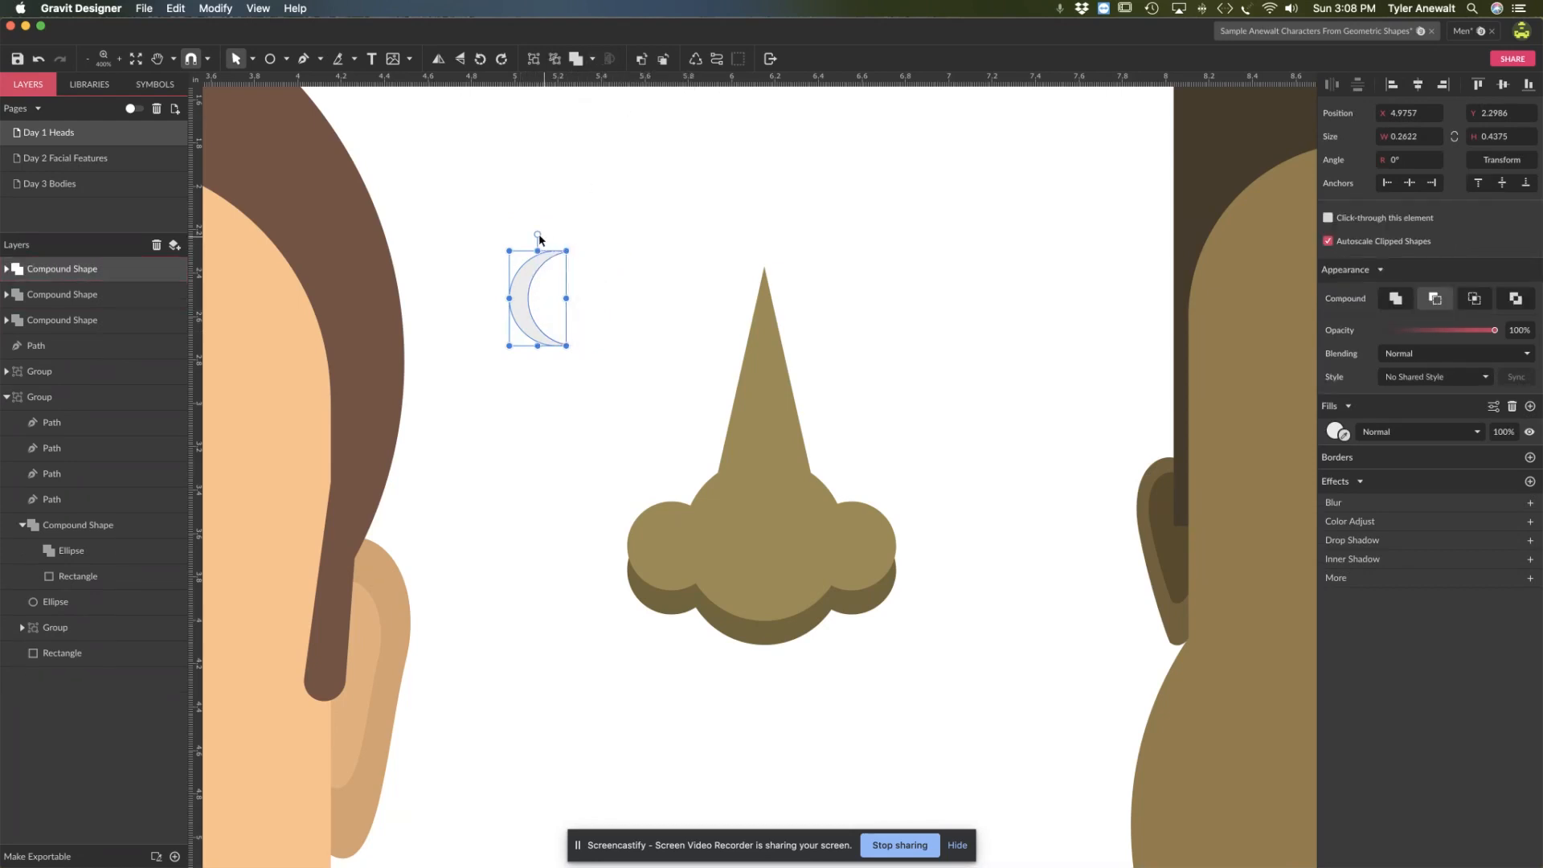
# Step: Tilt the crescent counterclockwise, fill it with white and place it as a highlight on the nose's middle circle
pyautogui.moveTo(538, 234); pyautogui.dragTo(514, 262)
pyautogui.click(1334, 432)
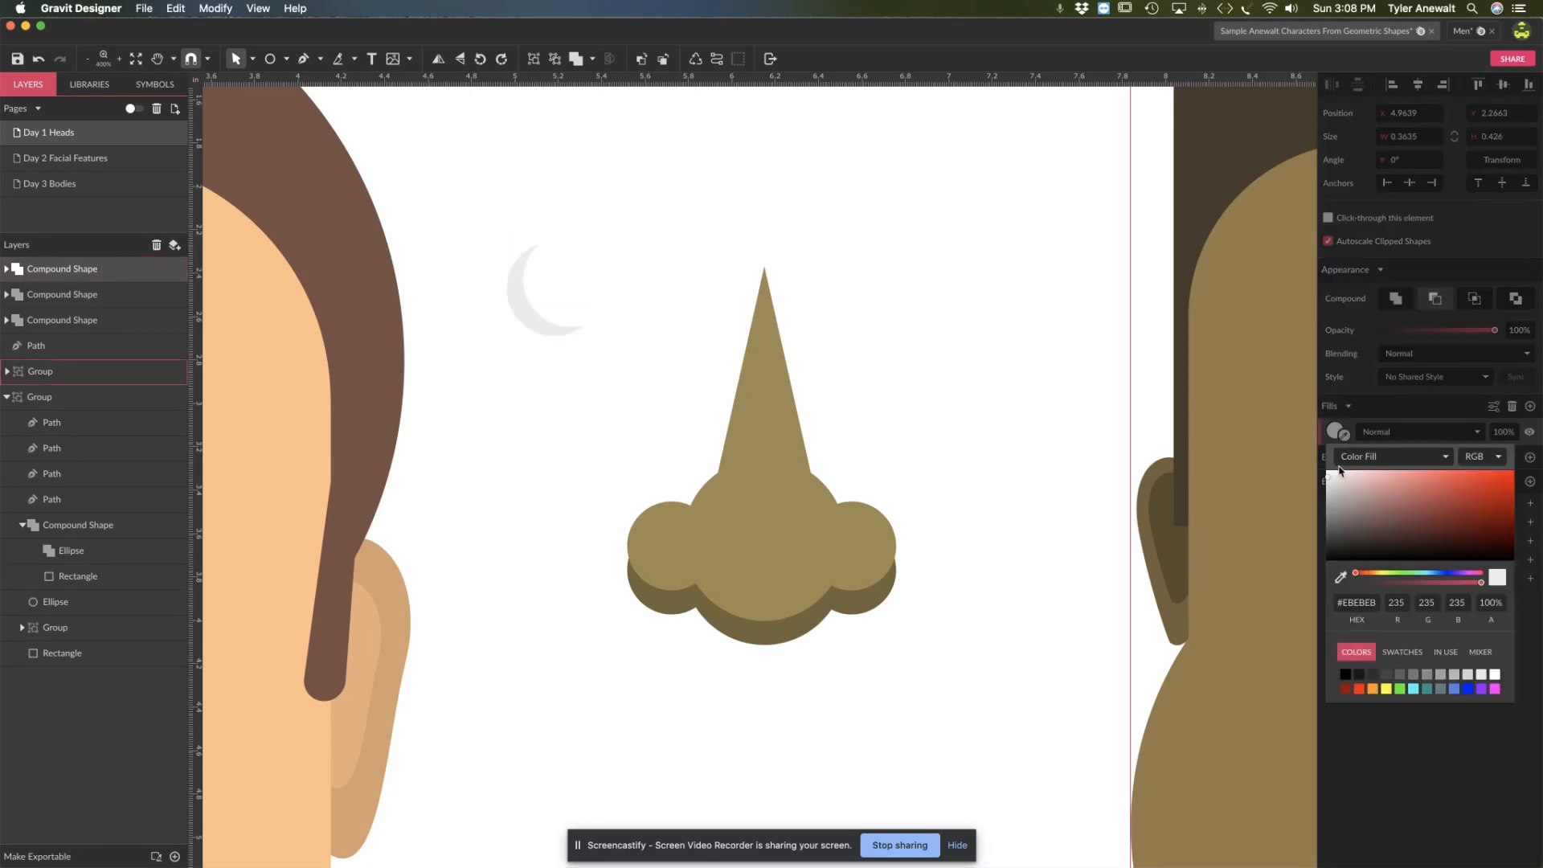
pyautogui.moveTo(1338, 479); pyautogui.dragTo(1279, 434)
pyautogui.click(547, 266)
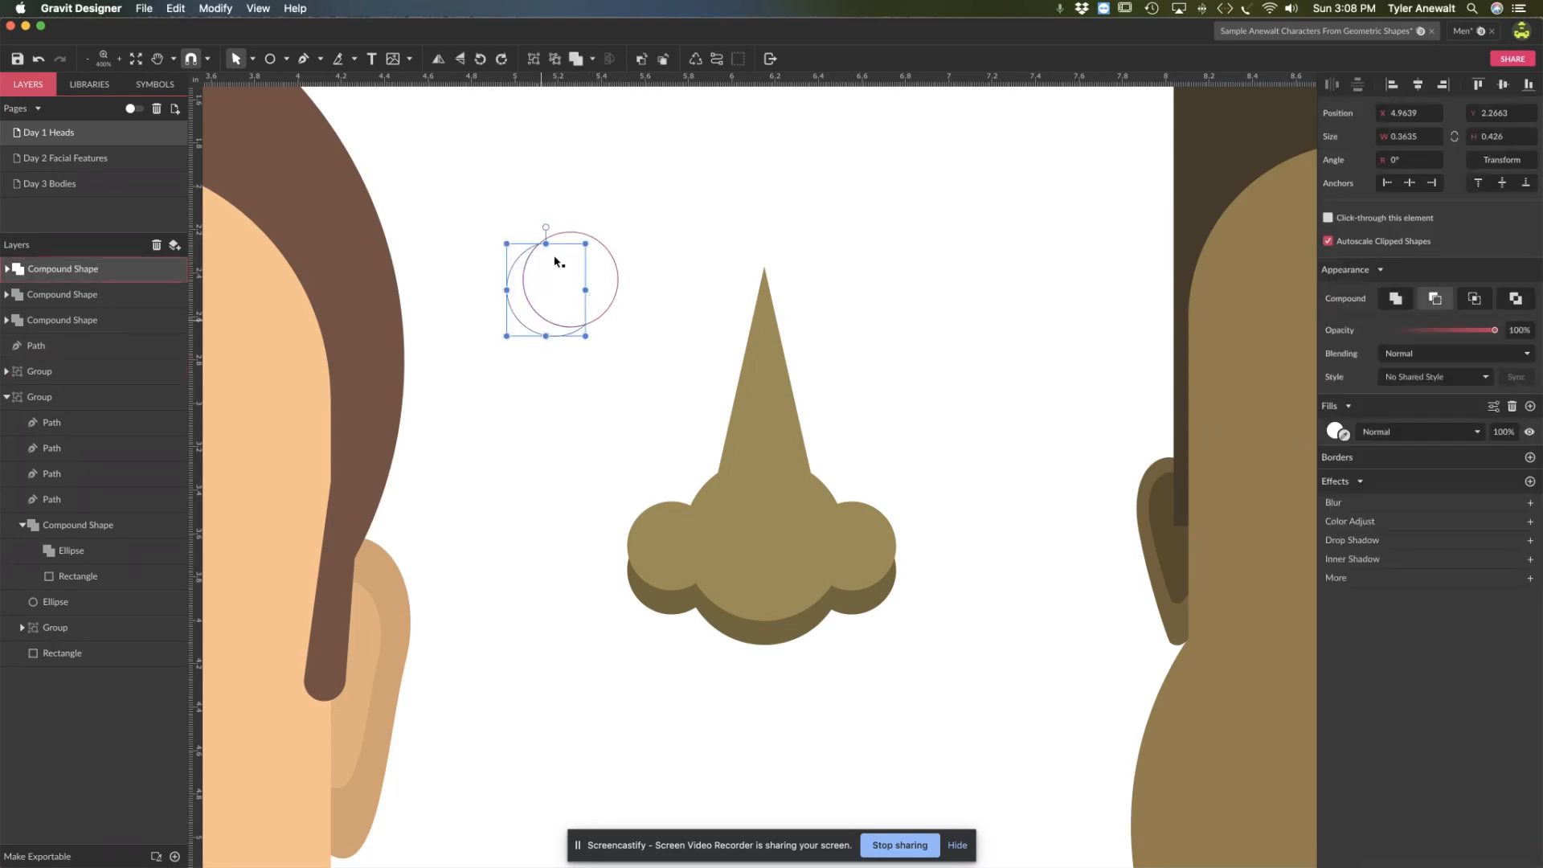
pyautogui.moveTo(585, 243); pyautogui.dragTo(720, 569)
pyautogui.click(961, 476)
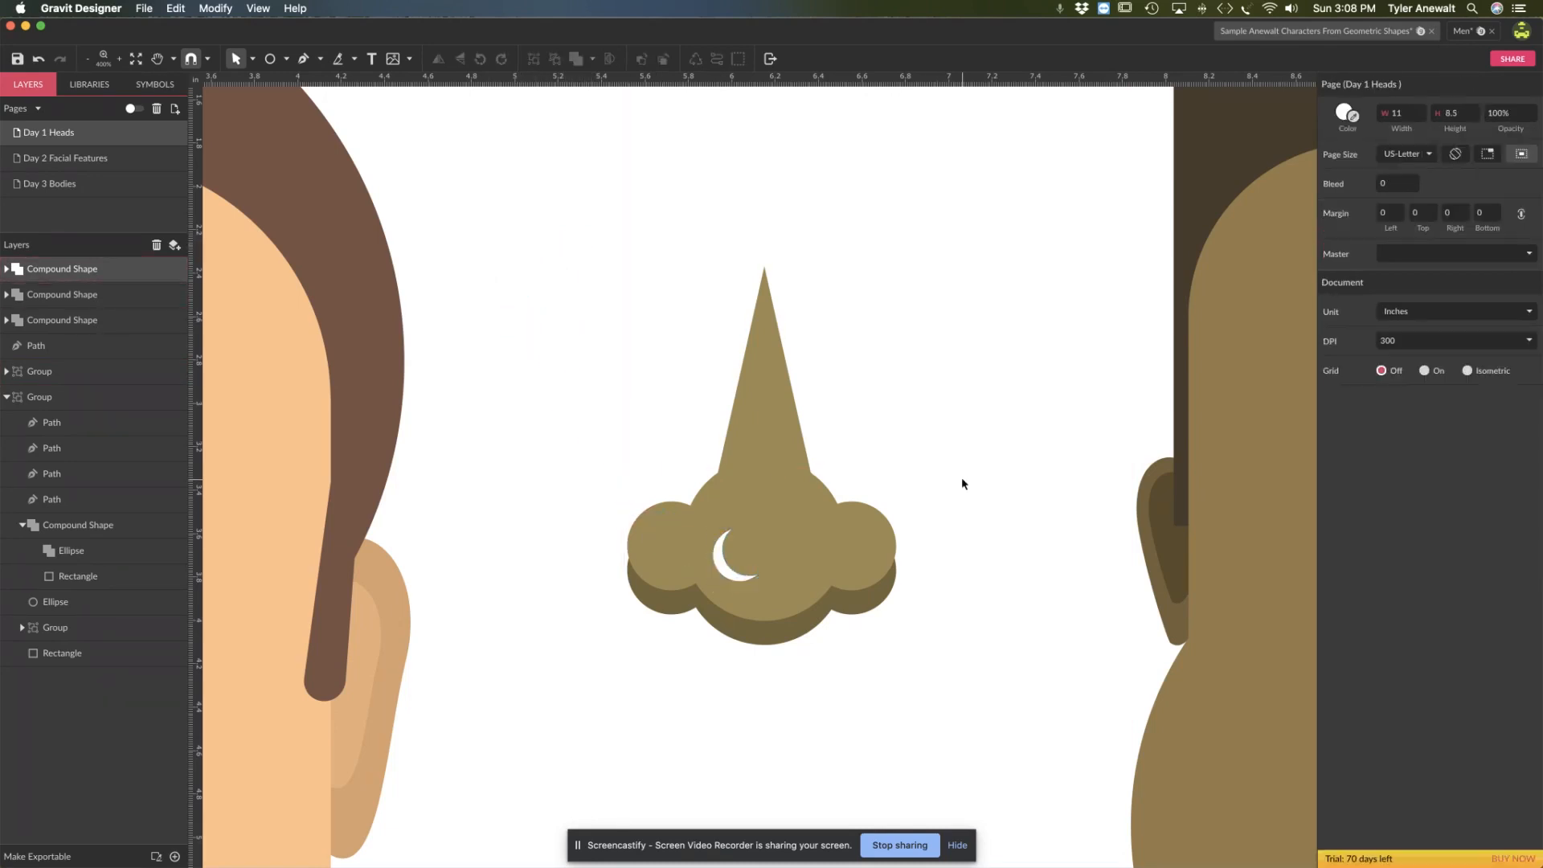
# Step: Move the front nose, its shadow and the highlight together onto the middle of the olive-brown face
pyautogui.scroll(-5, 938, 676)
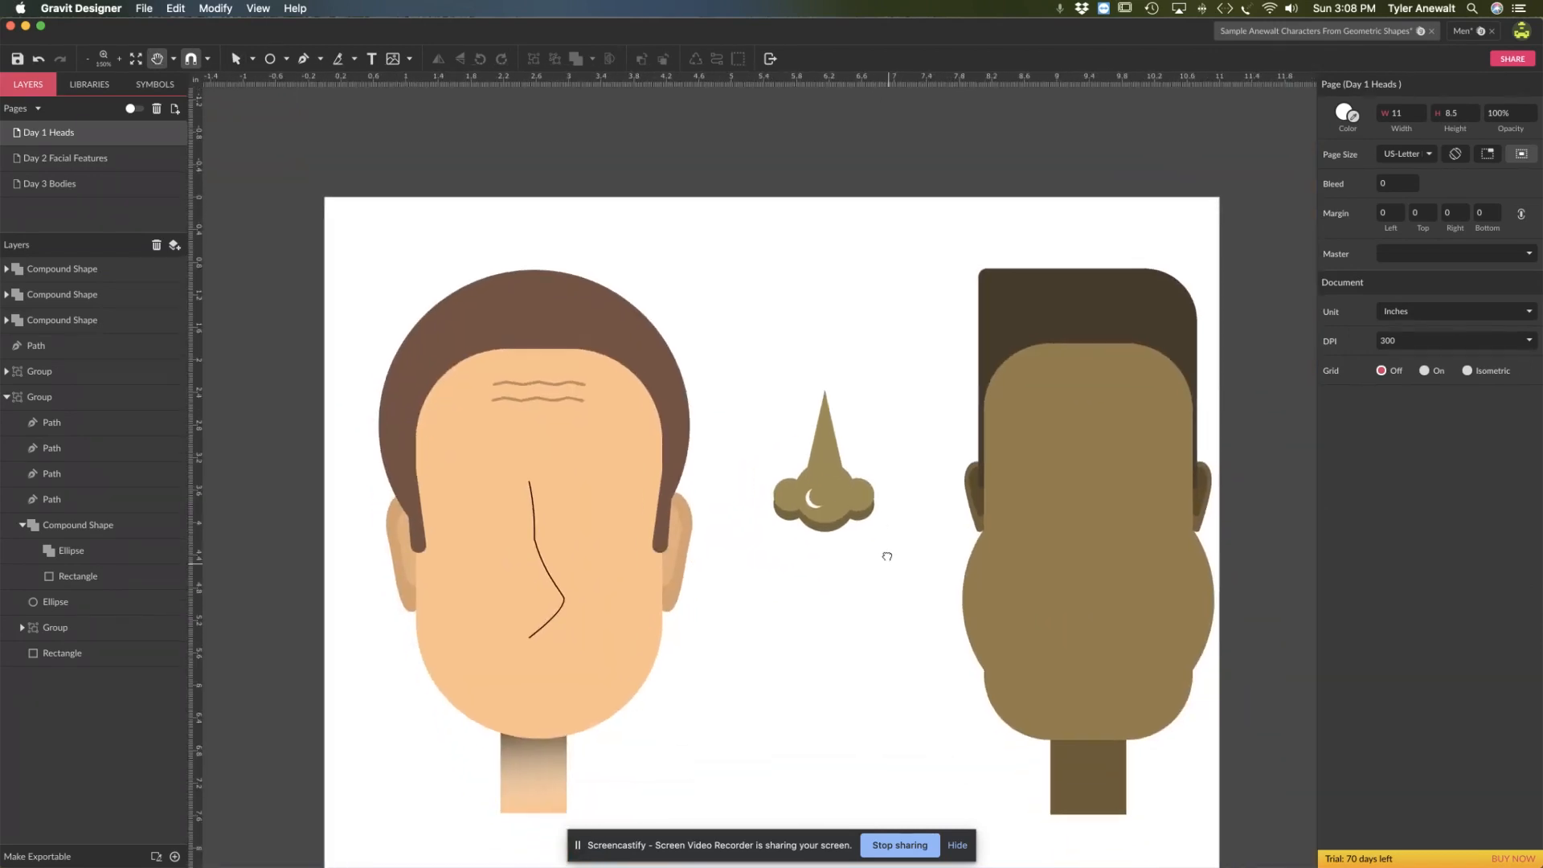
pyautogui.moveTo(888, 556); pyautogui.dragTo(848, 522)
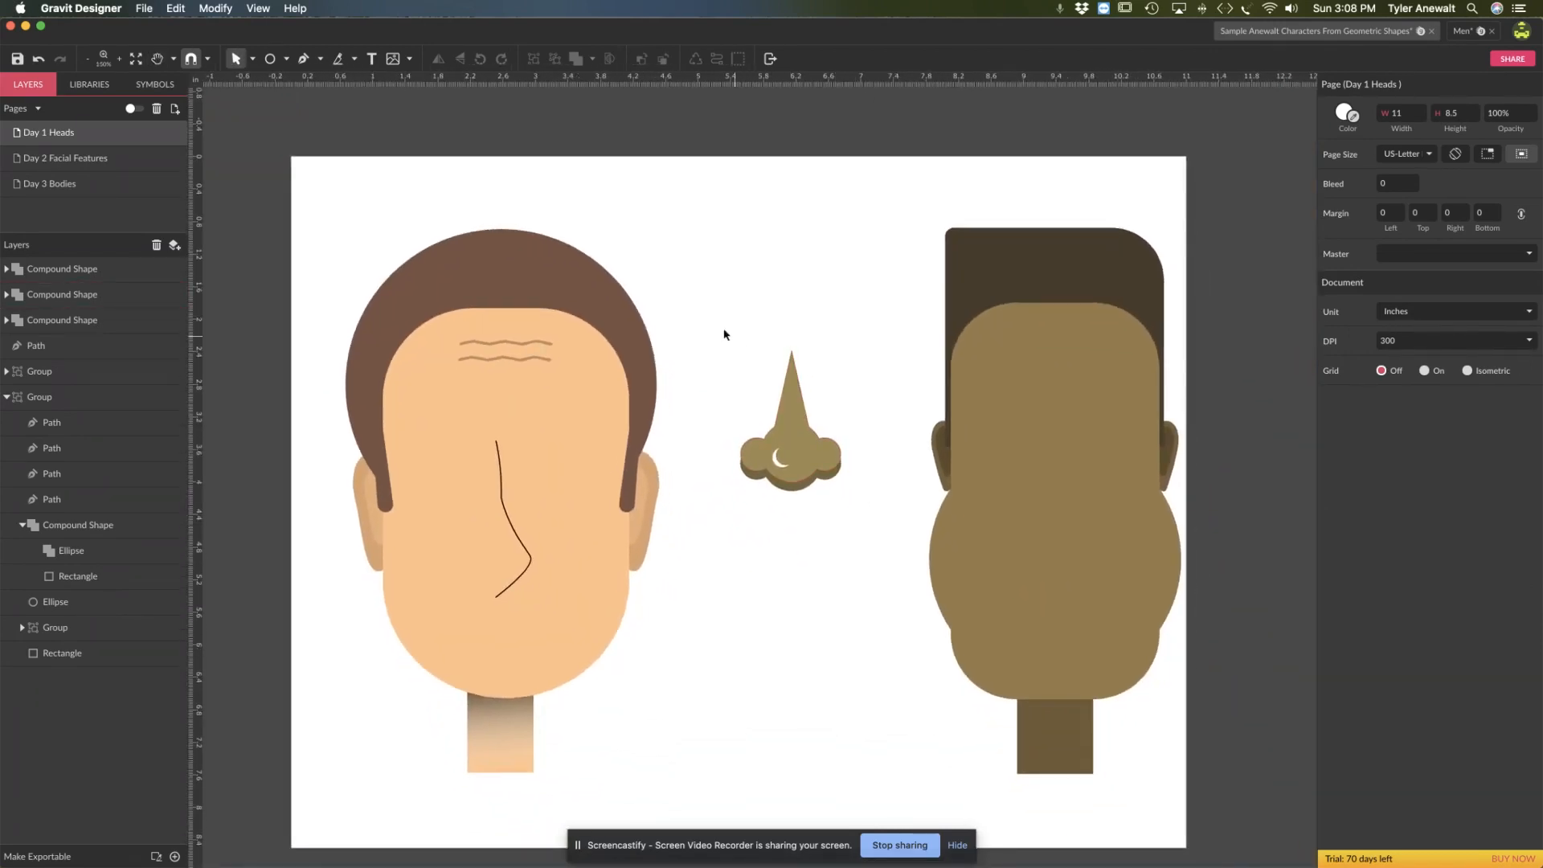
pyautogui.moveTo(708, 321); pyautogui.dragTo(848, 532)
pyautogui.moveTo(814, 459); pyautogui.dragTo(1070, 543)
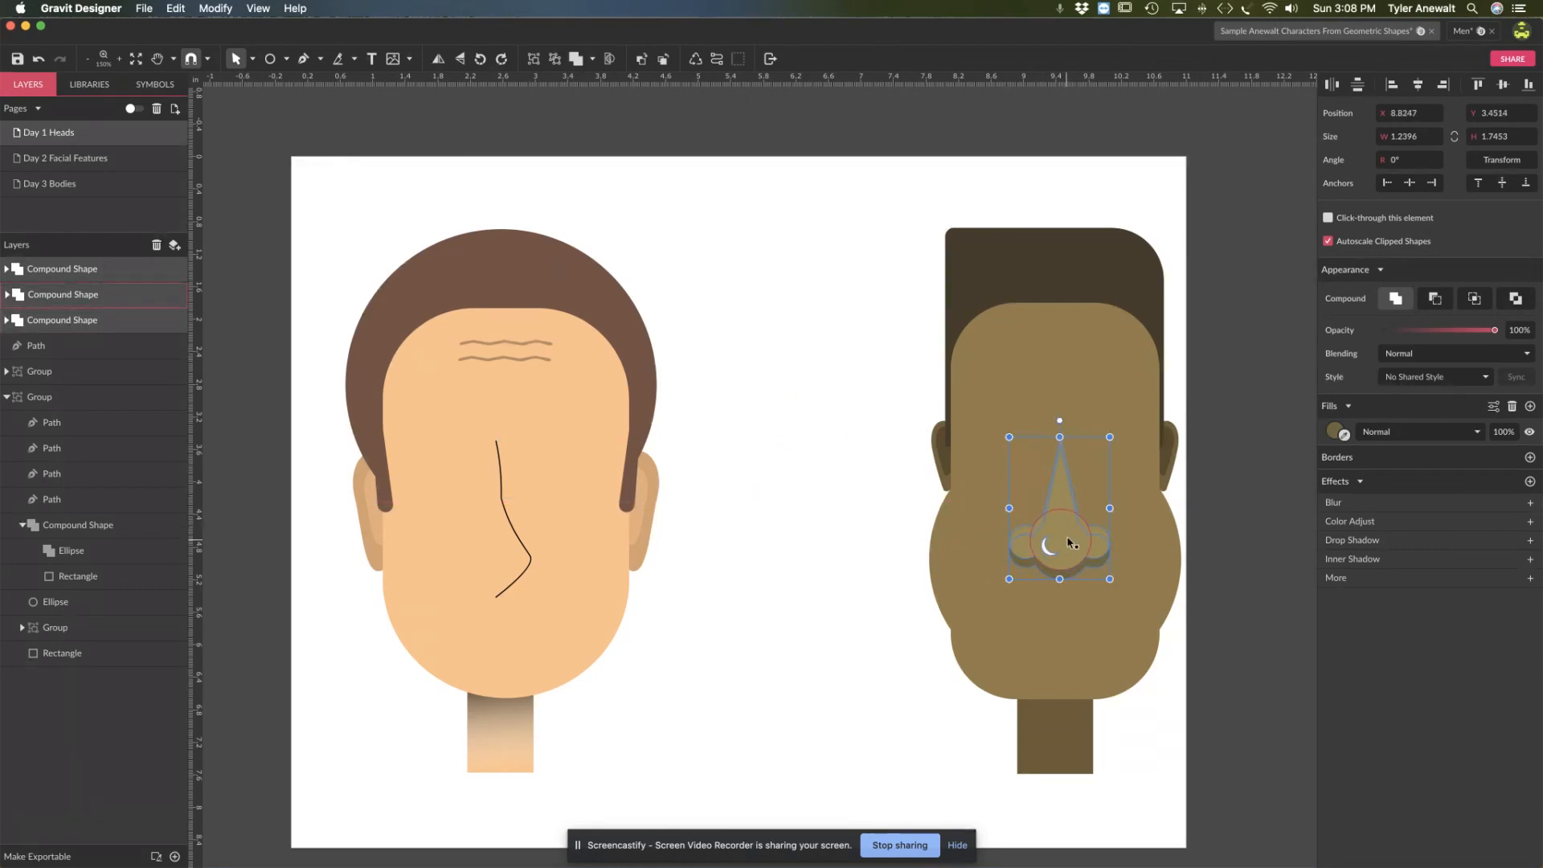
pyautogui.click(1334, 433)
pyautogui.click(1404, 459)
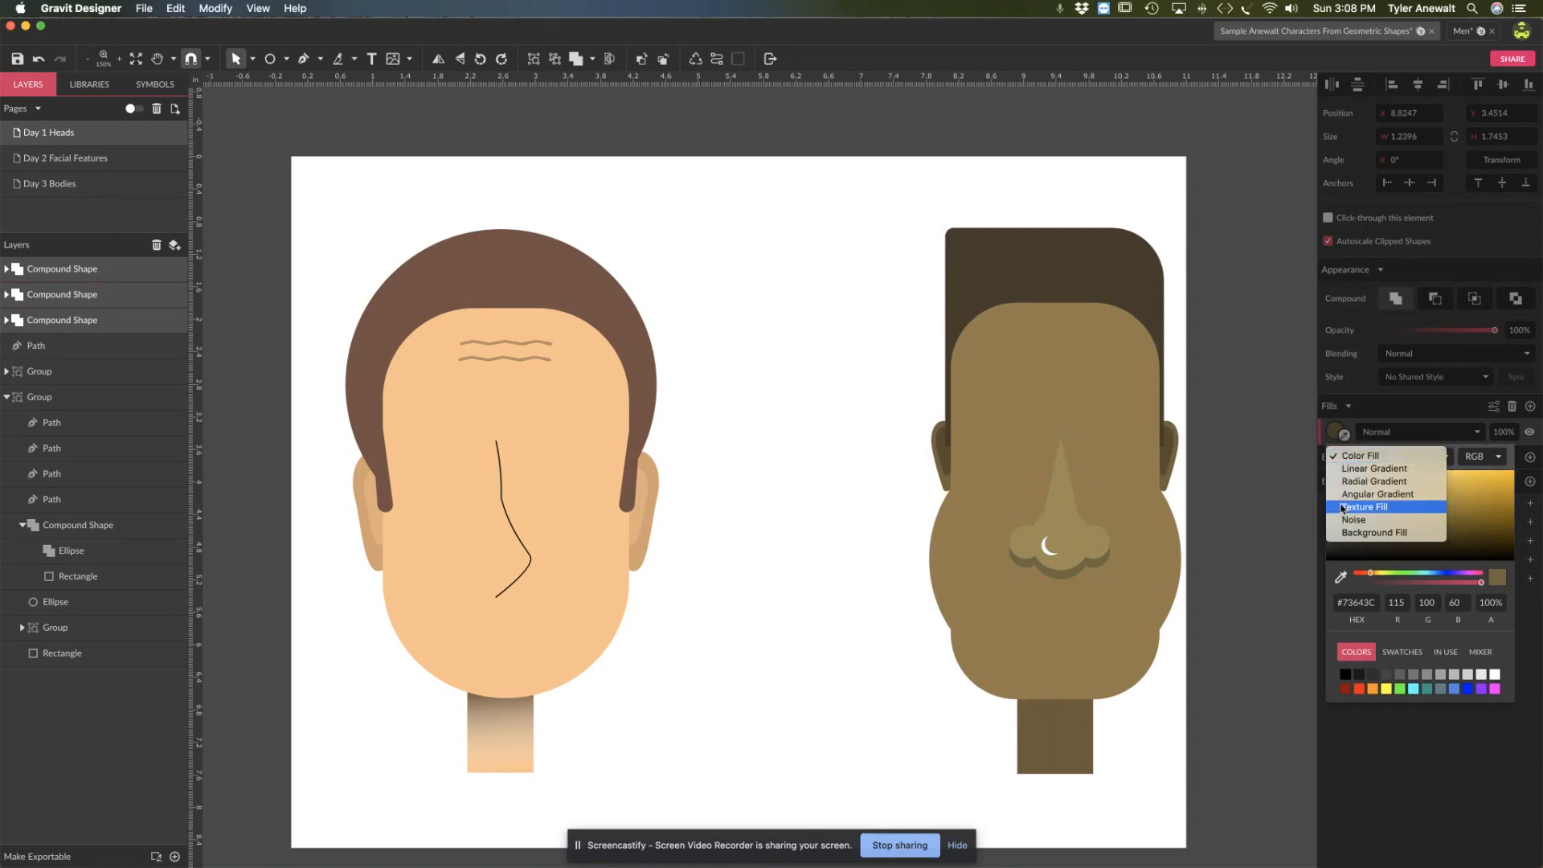
pyautogui.click(868, 355)
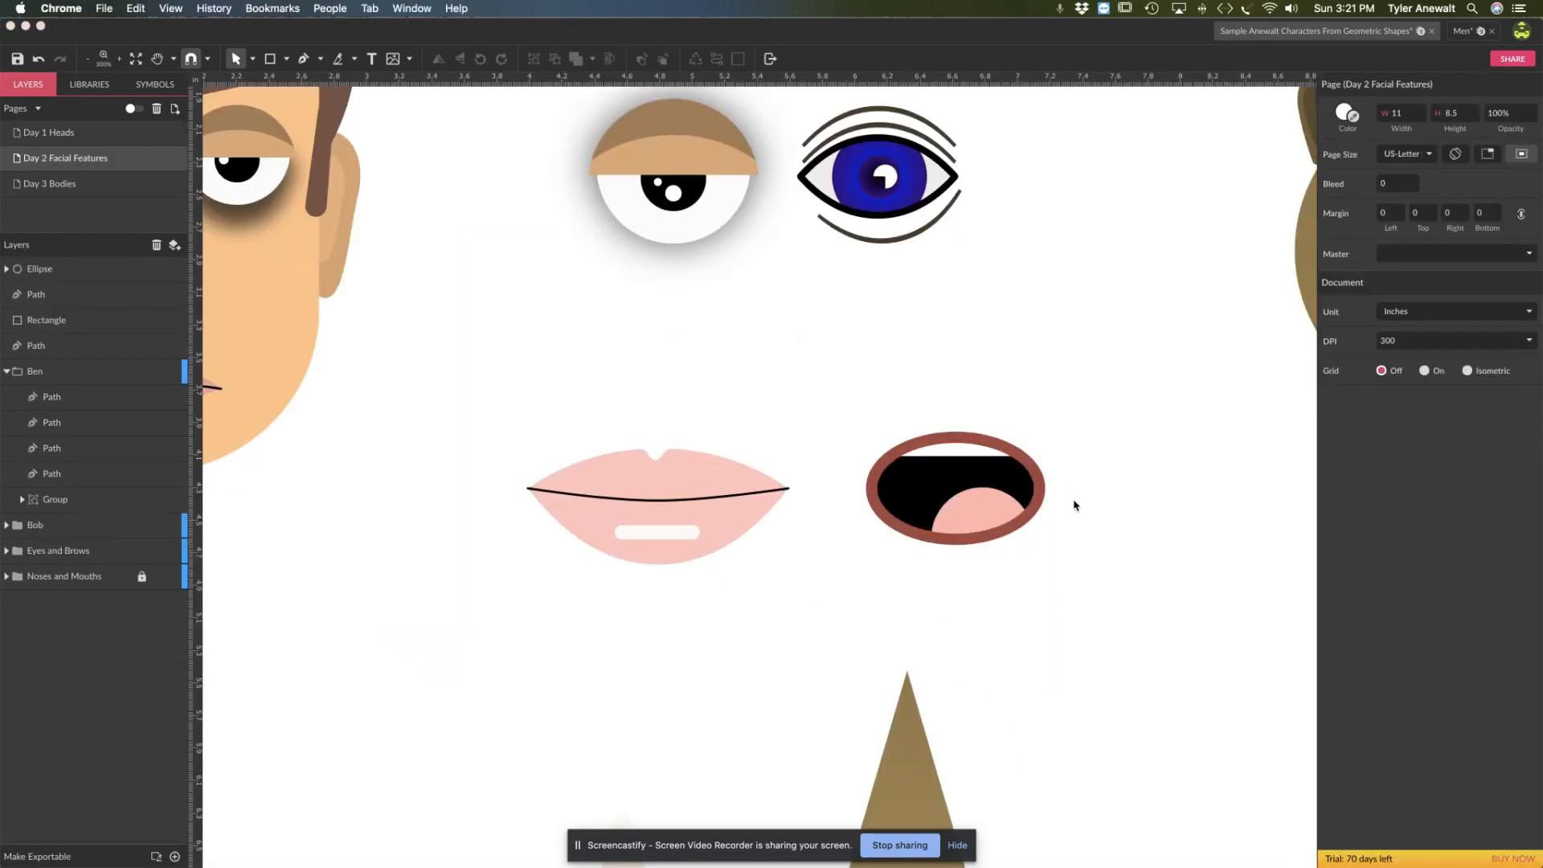
# Step: Return to the Day 1 Heads page and draw an ellipse about 1.71 by 0.65 in between the two faces
pyautogui.click(674, 468)
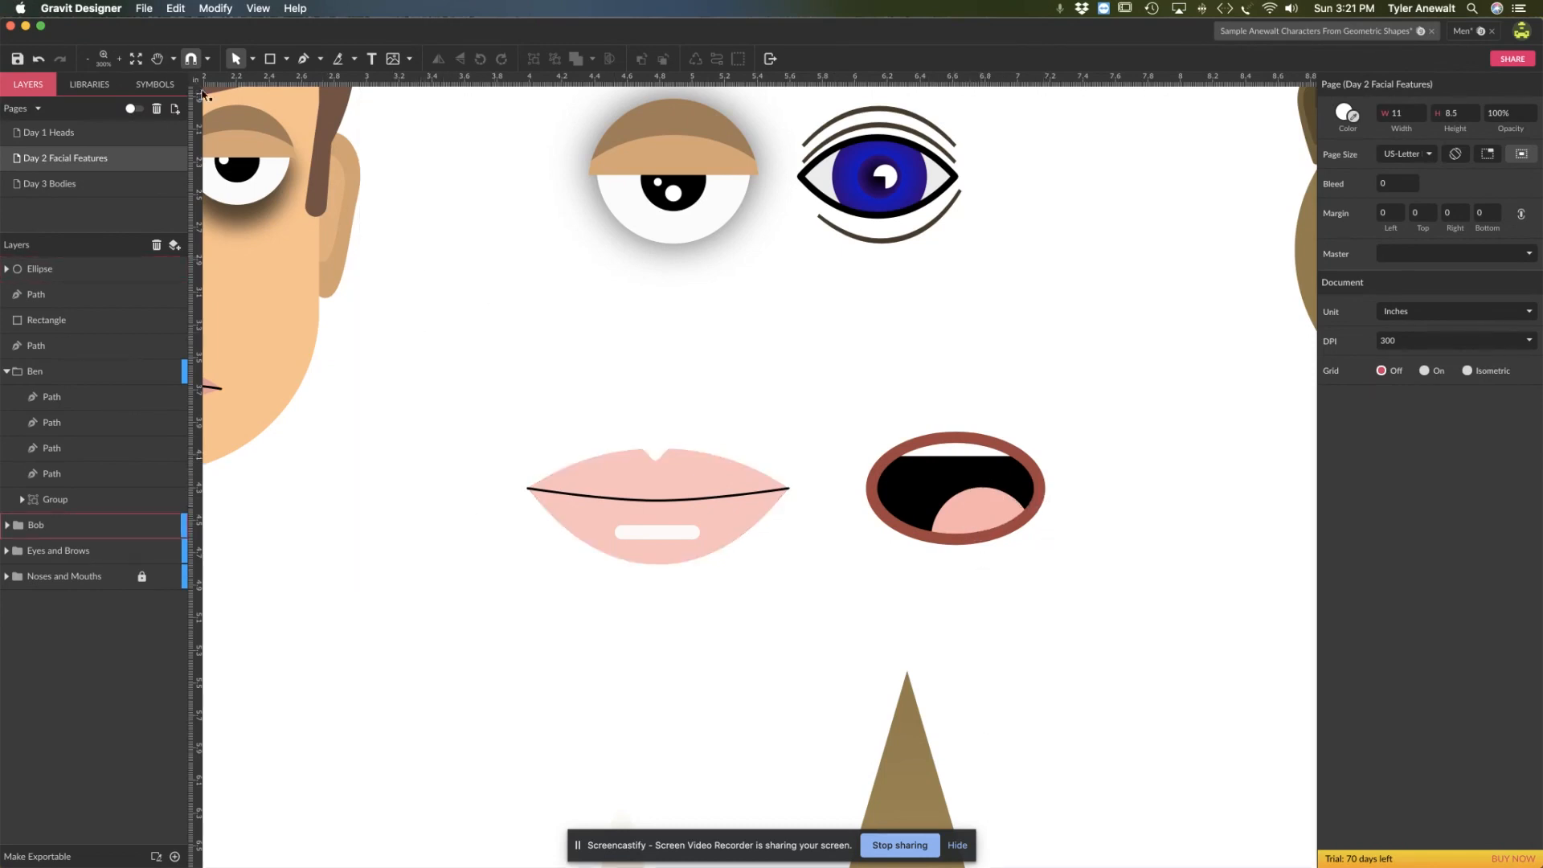
pyautogui.click(48, 132)
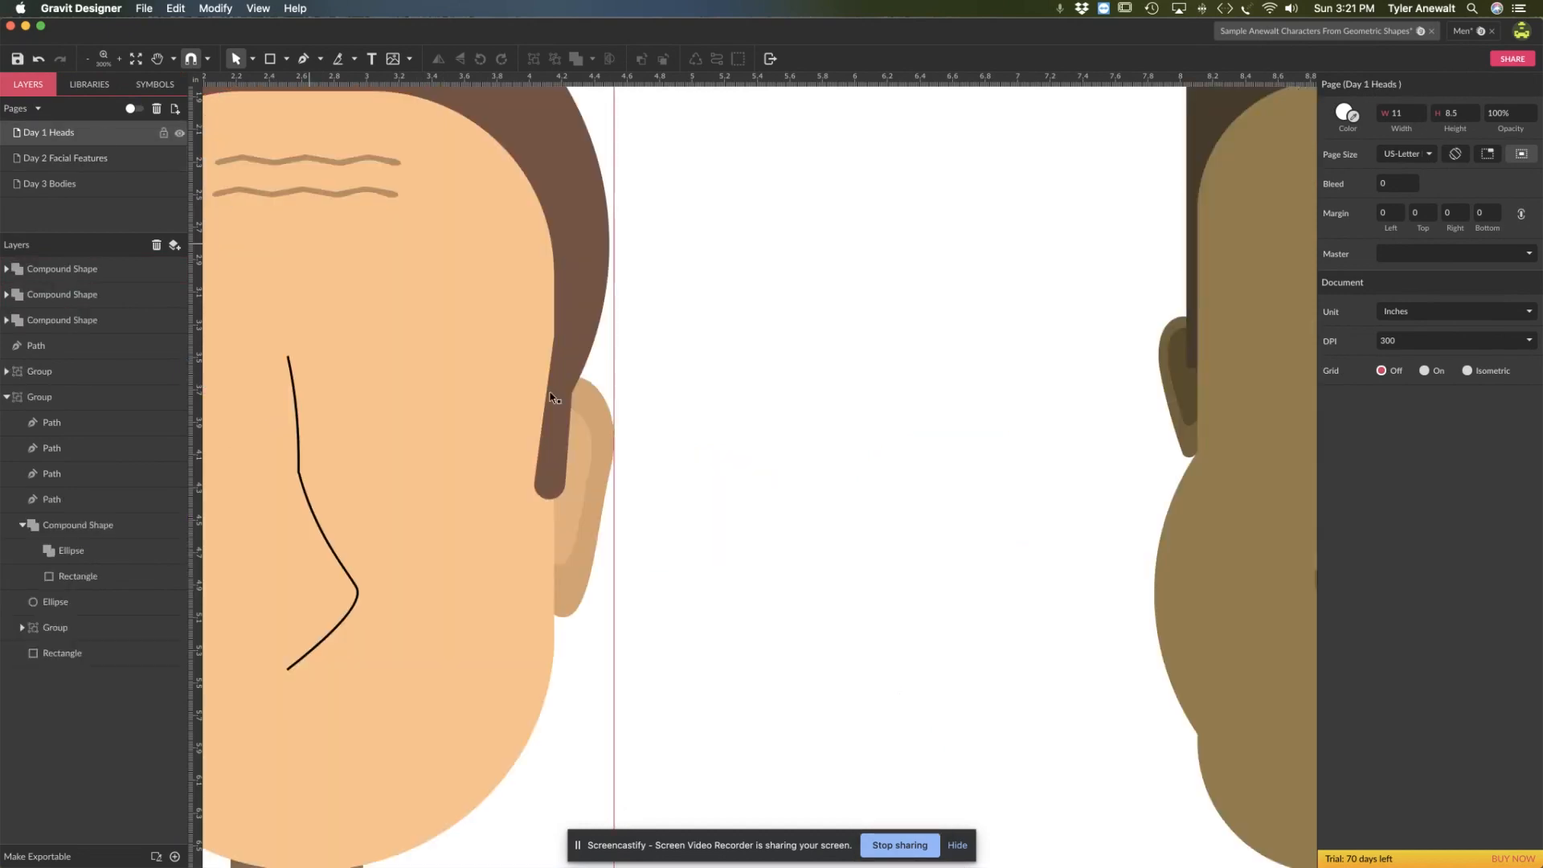
pyautogui.press('h')
pyautogui.moveTo(847, 592); pyautogui.dragTo(764, 582)
pyautogui.press('v')
pyautogui.click(287, 63)
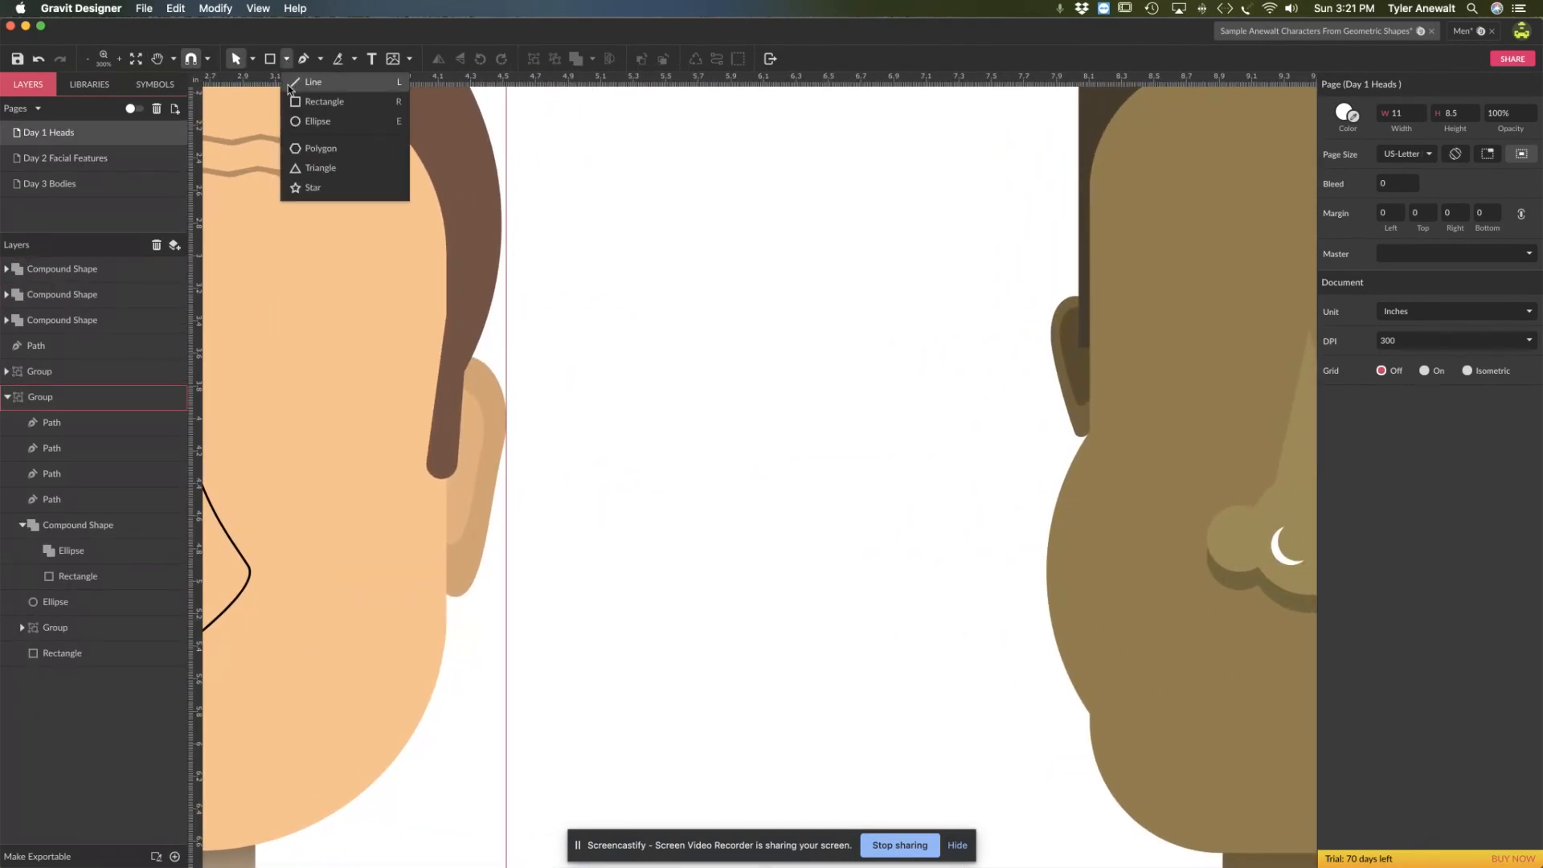
pyautogui.click(304, 123)
pyautogui.moveTo(601, 388); pyautogui.dragTo(880, 493)
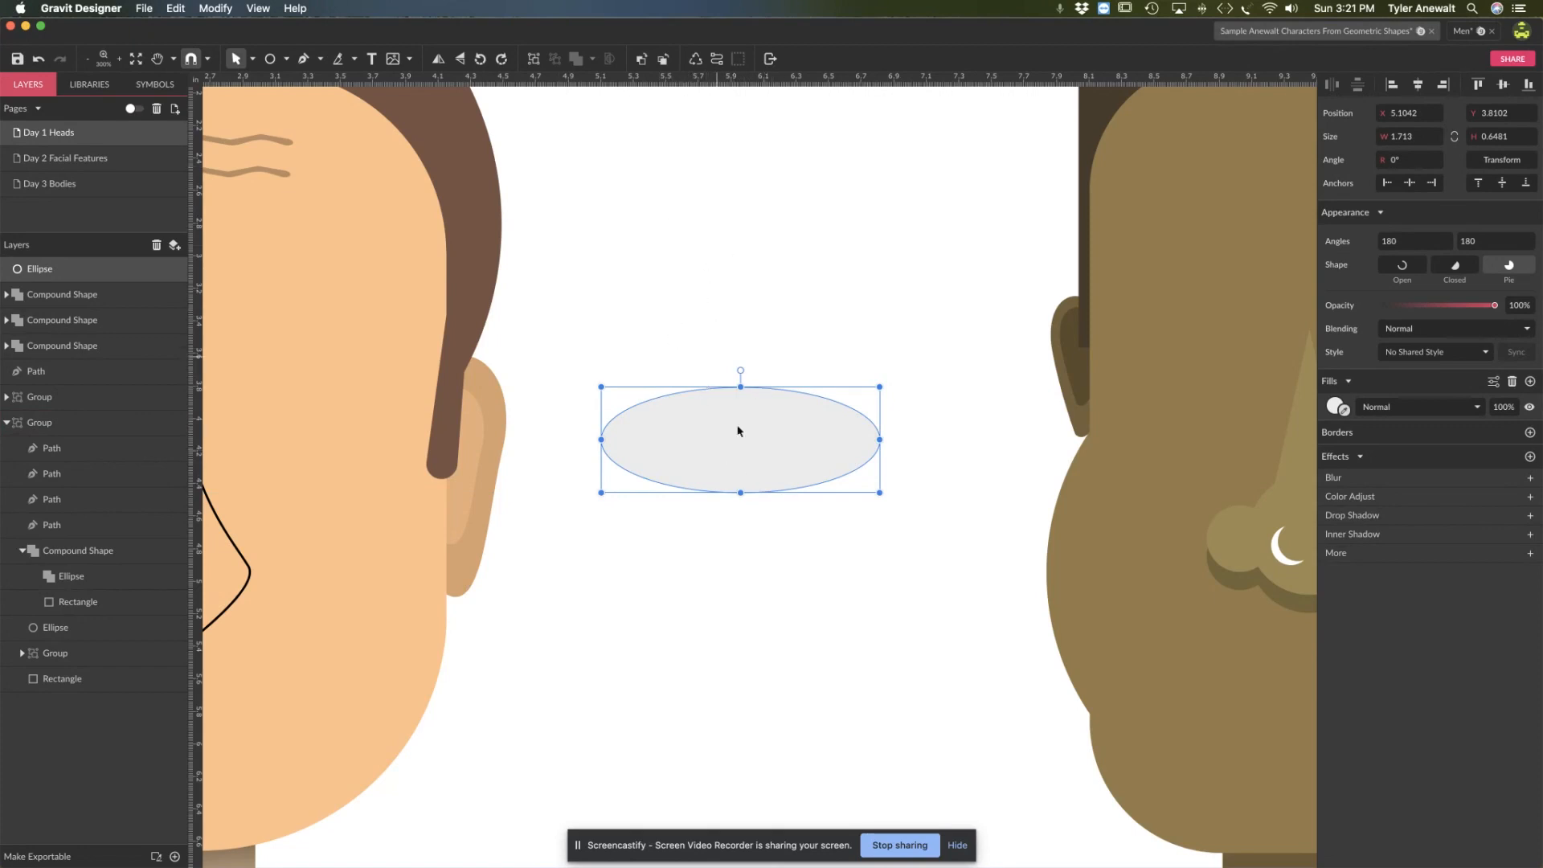
pyautogui.moveTo(757, 451); pyautogui.dragTo(744, 470)
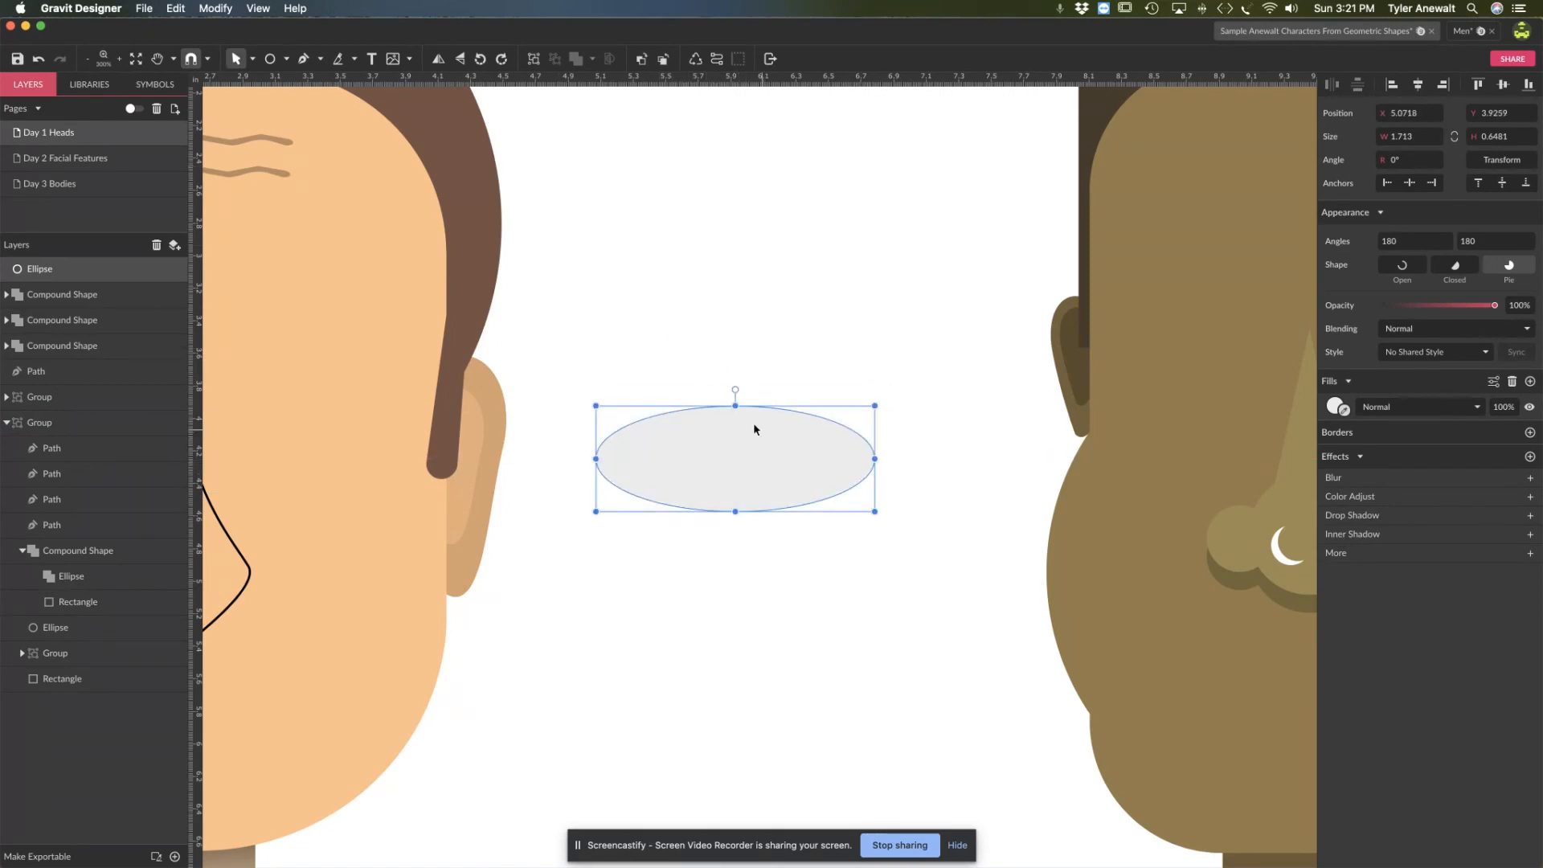
# Step: Convert the ellipse to a path and select its bottom node with the Subselect tool
pyautogui.click(717, 60)
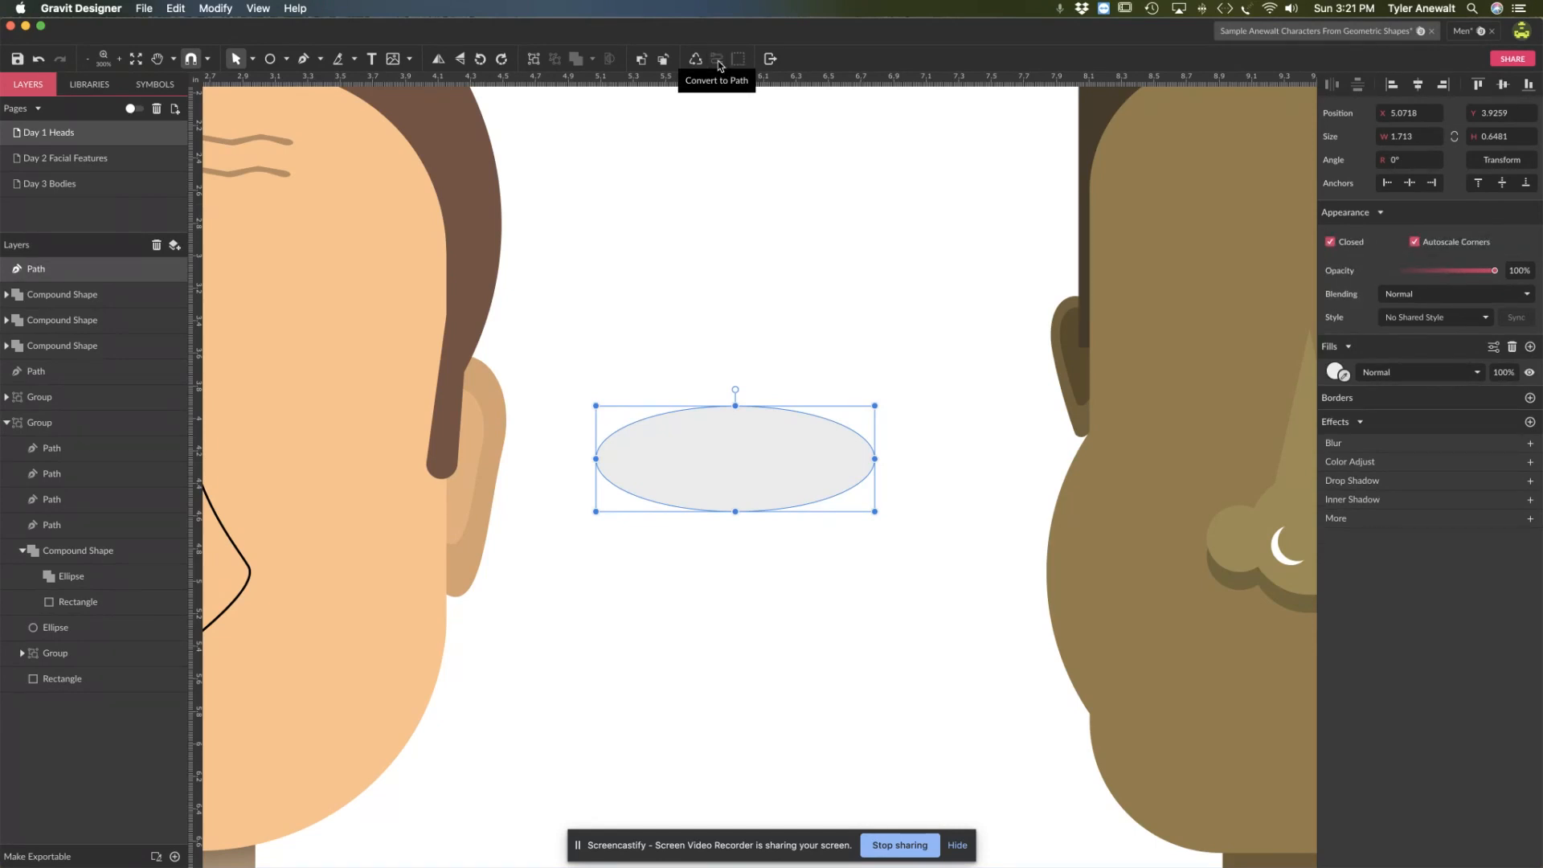
pyautogui.click(252, 61)
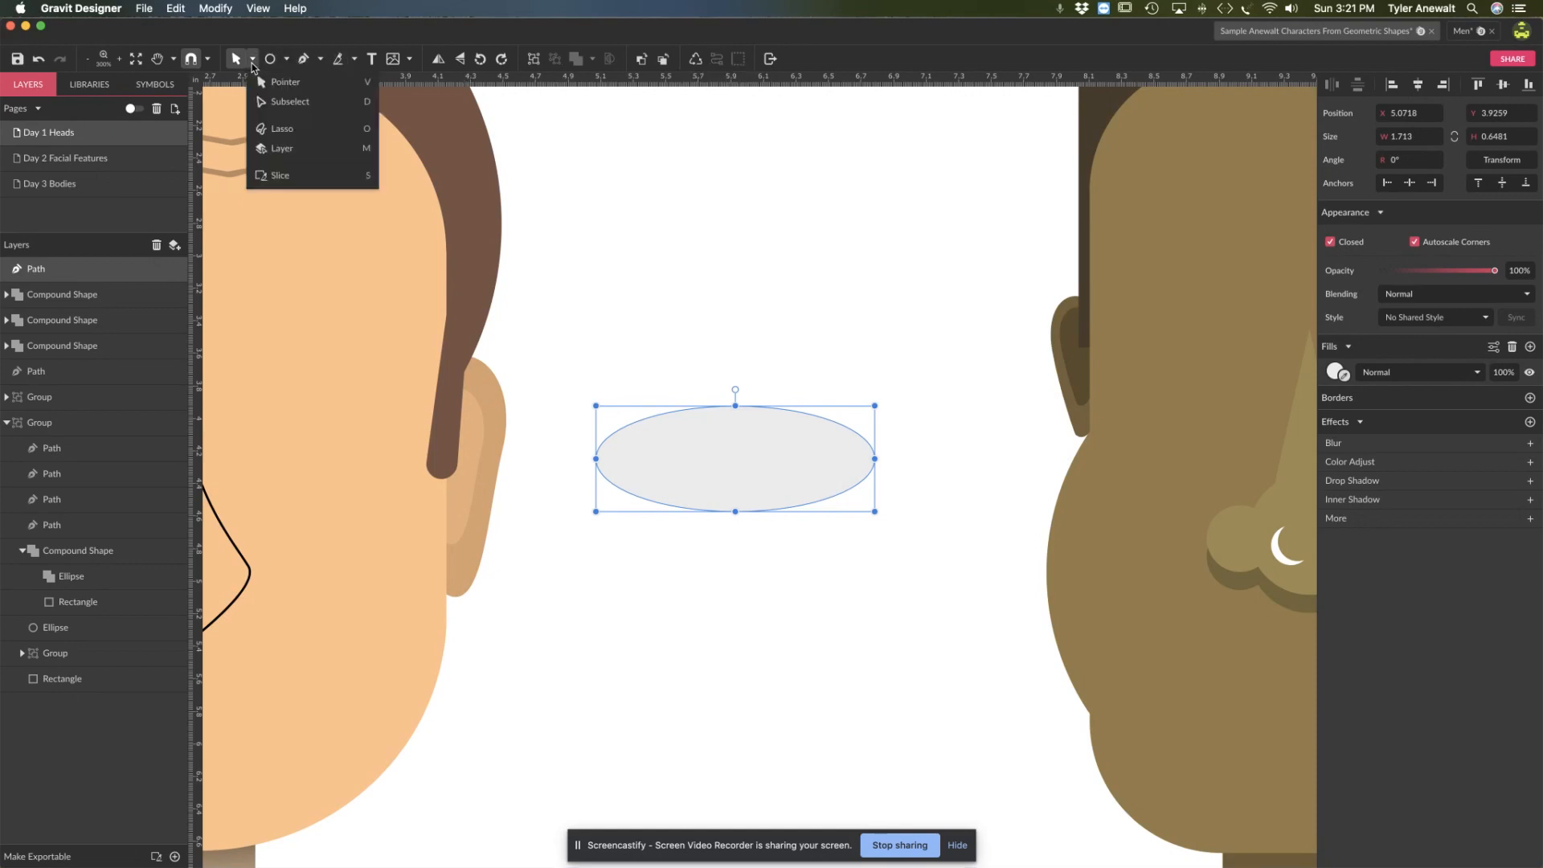
pyautogui.click(277, 101)
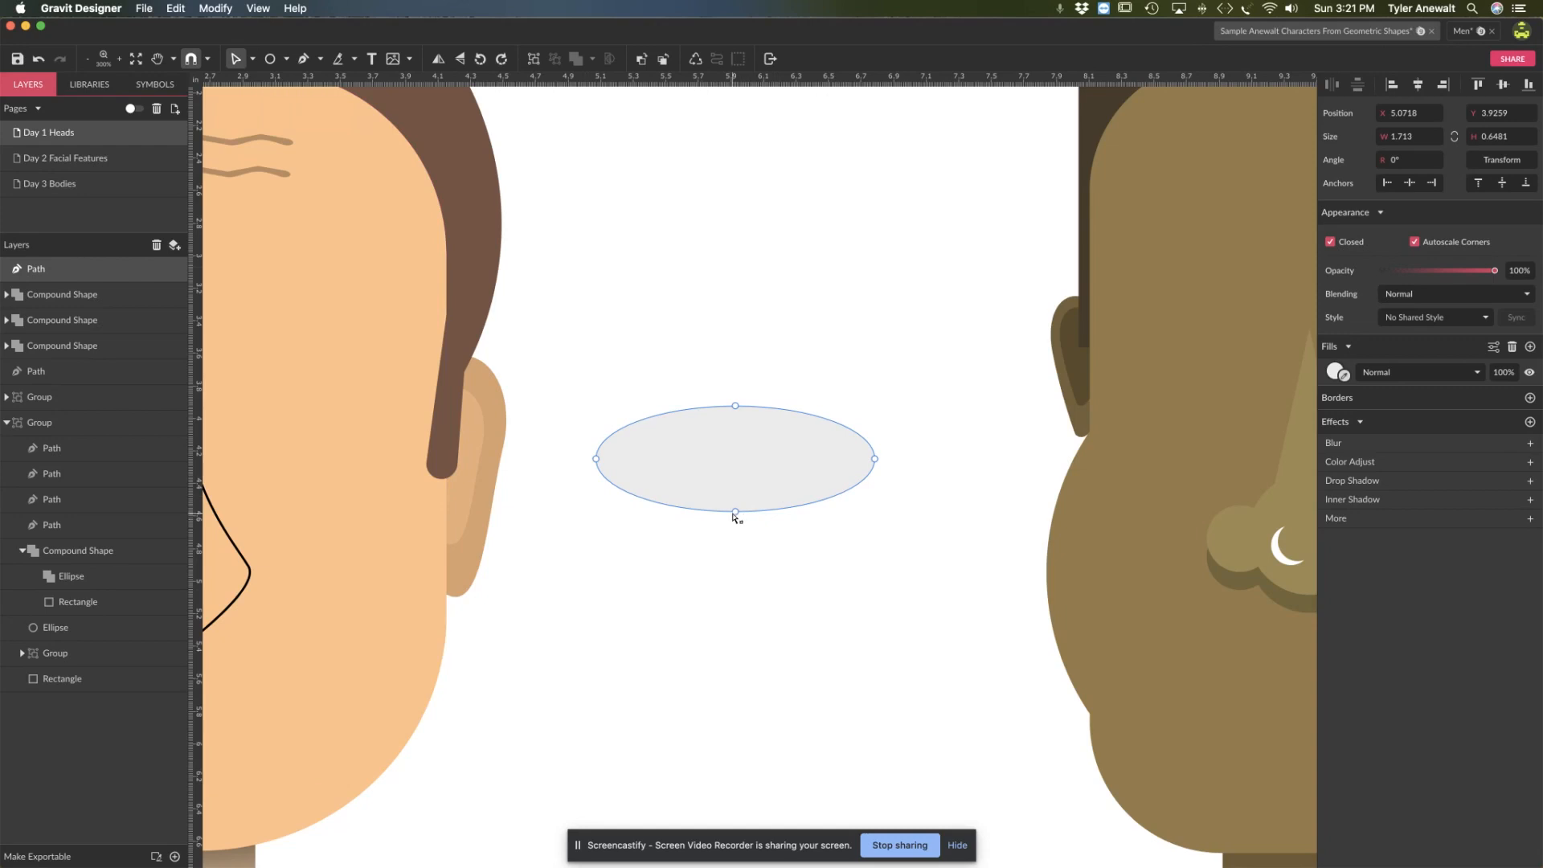
pyautogui.click(735, 511)
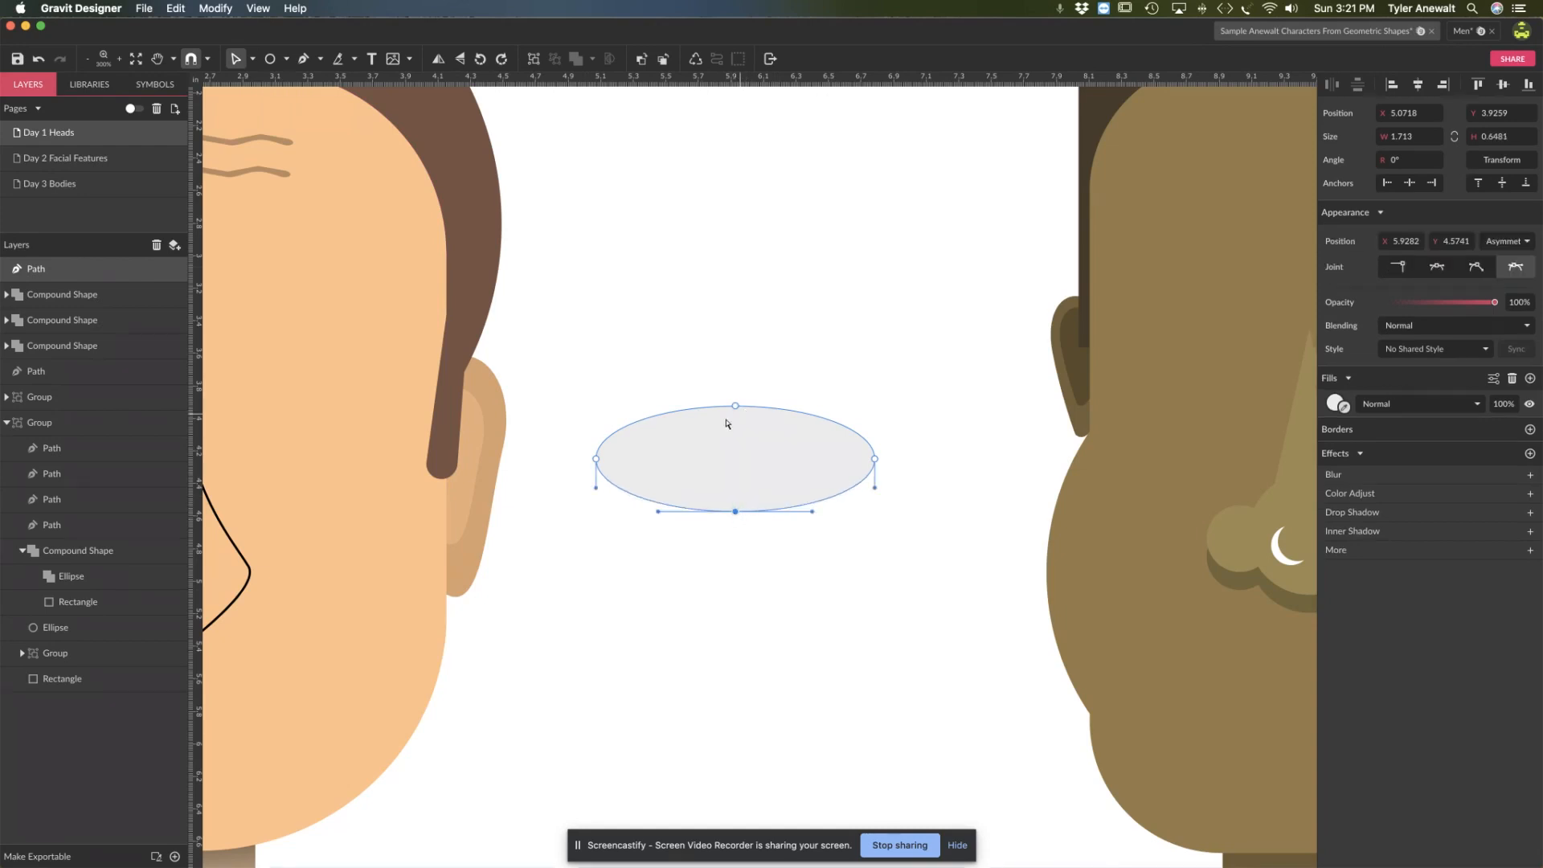
# Step: Add a node on each side of the path's top node and lower the top node about 0.07 in to form the lip notch
pyautogui.scroll(5, 750, 457)
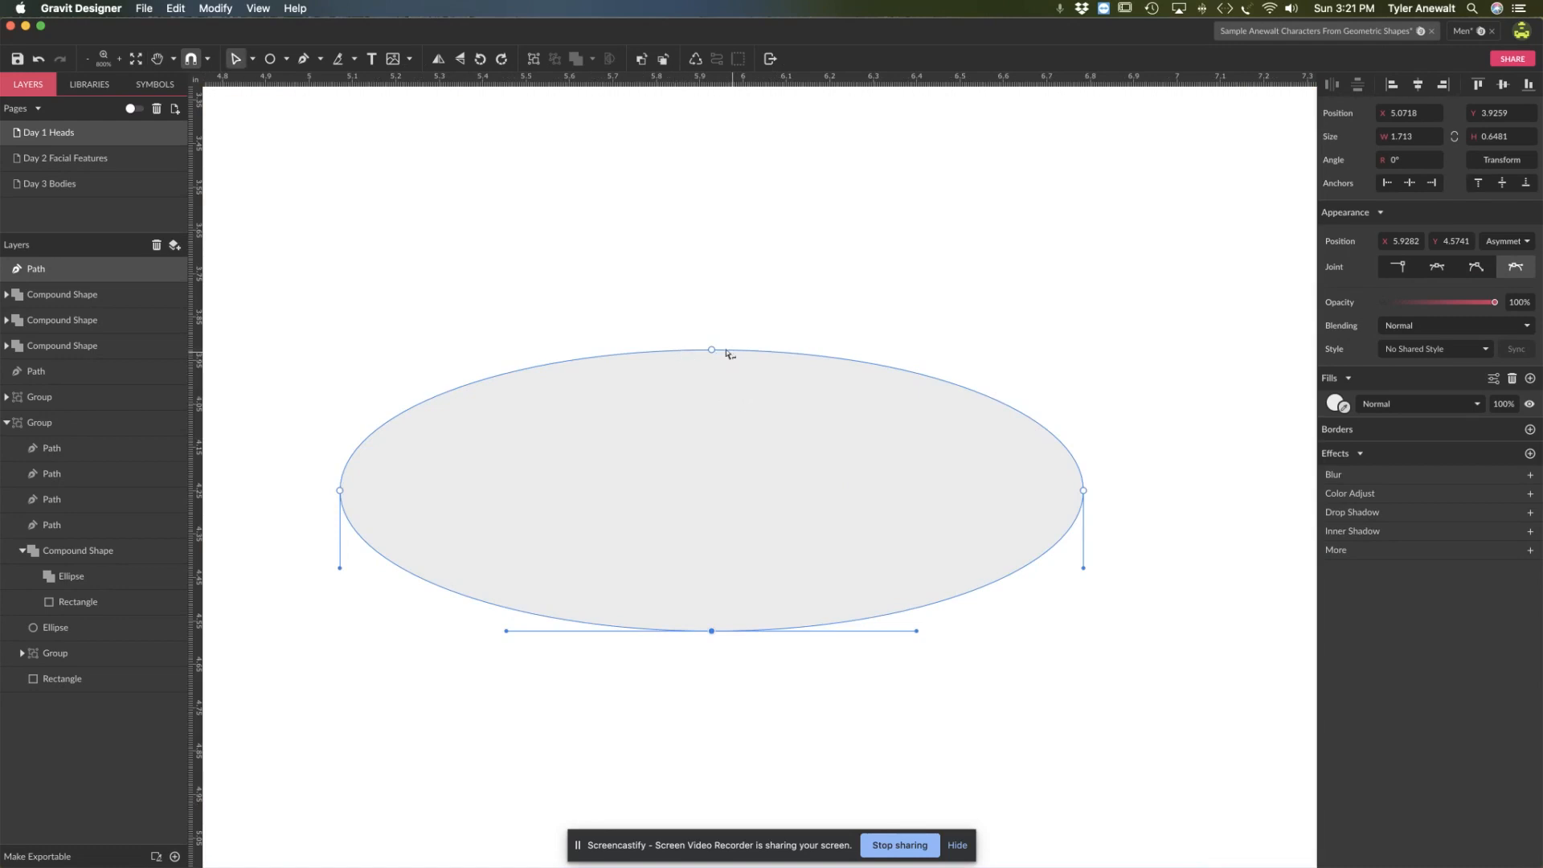
pyautogui.click(669, 352)
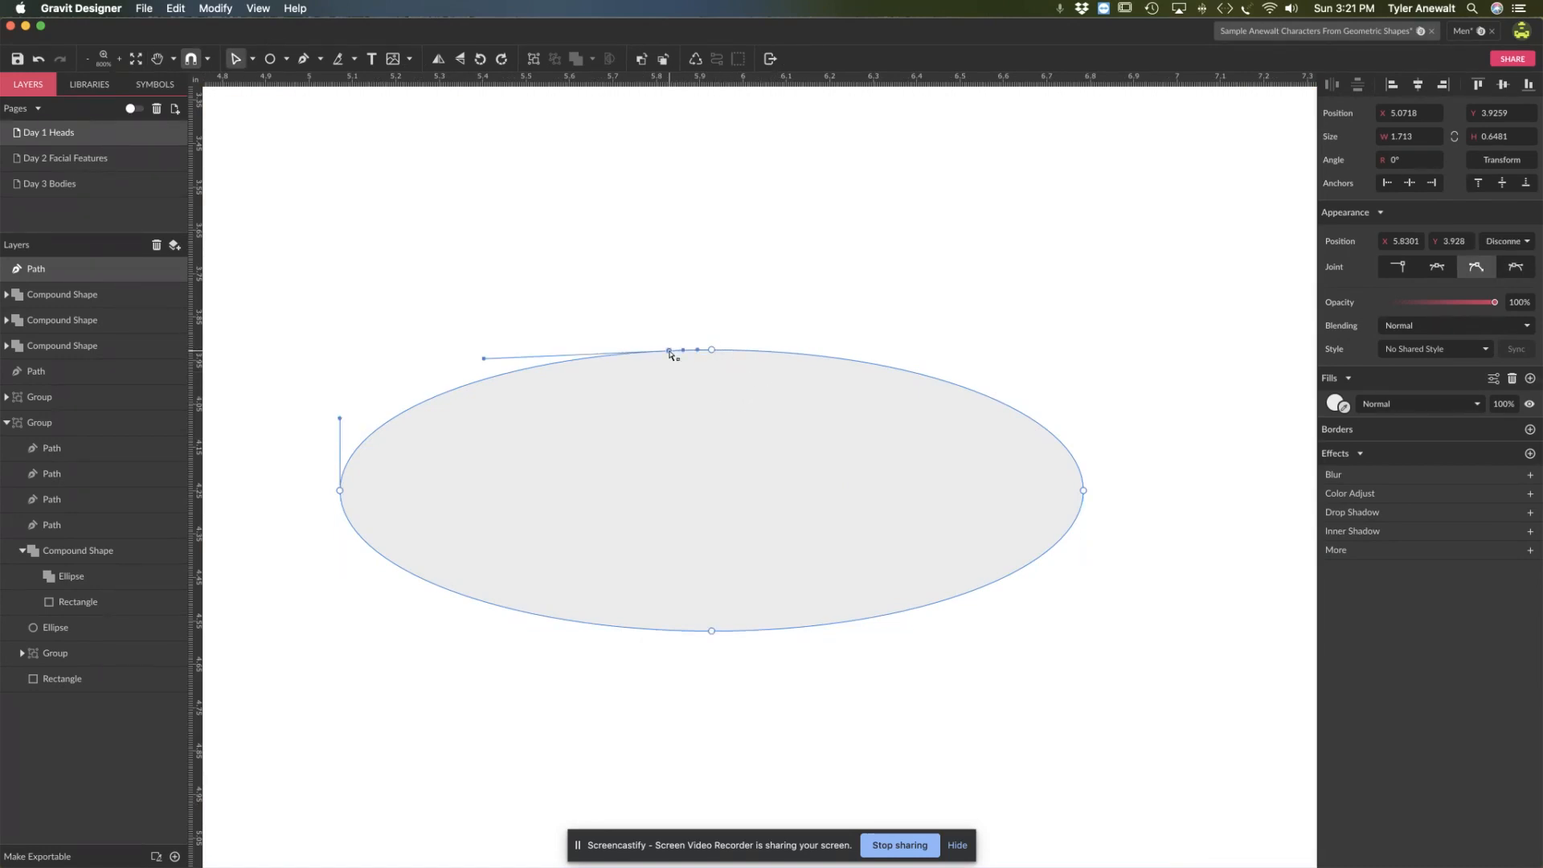
pyautogui.click(755, 355)
pyautogui.click(756, 354)
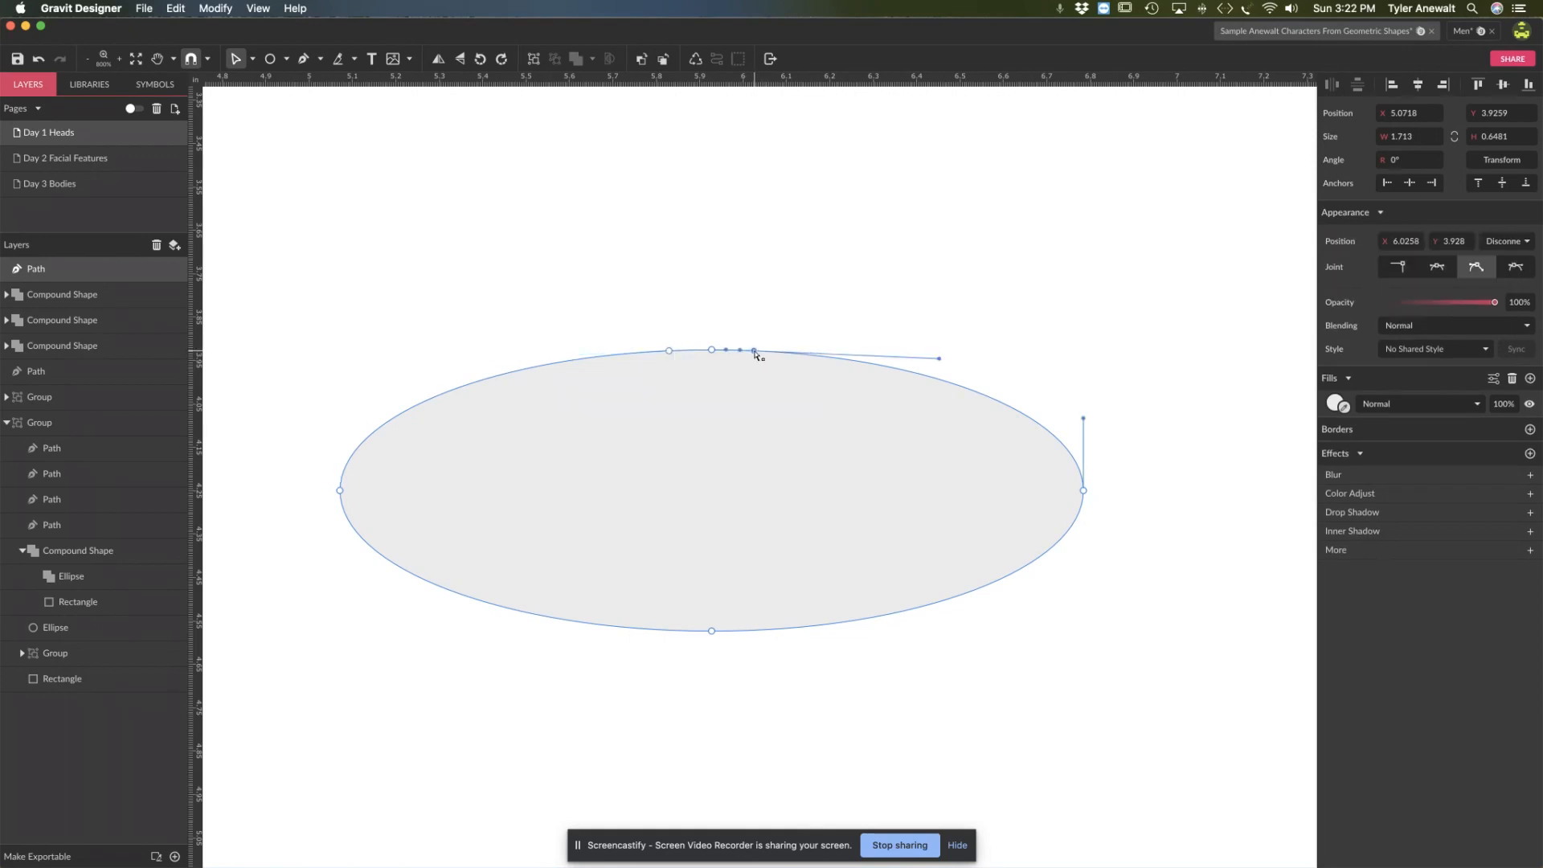
pyautogui.click(712, 351)
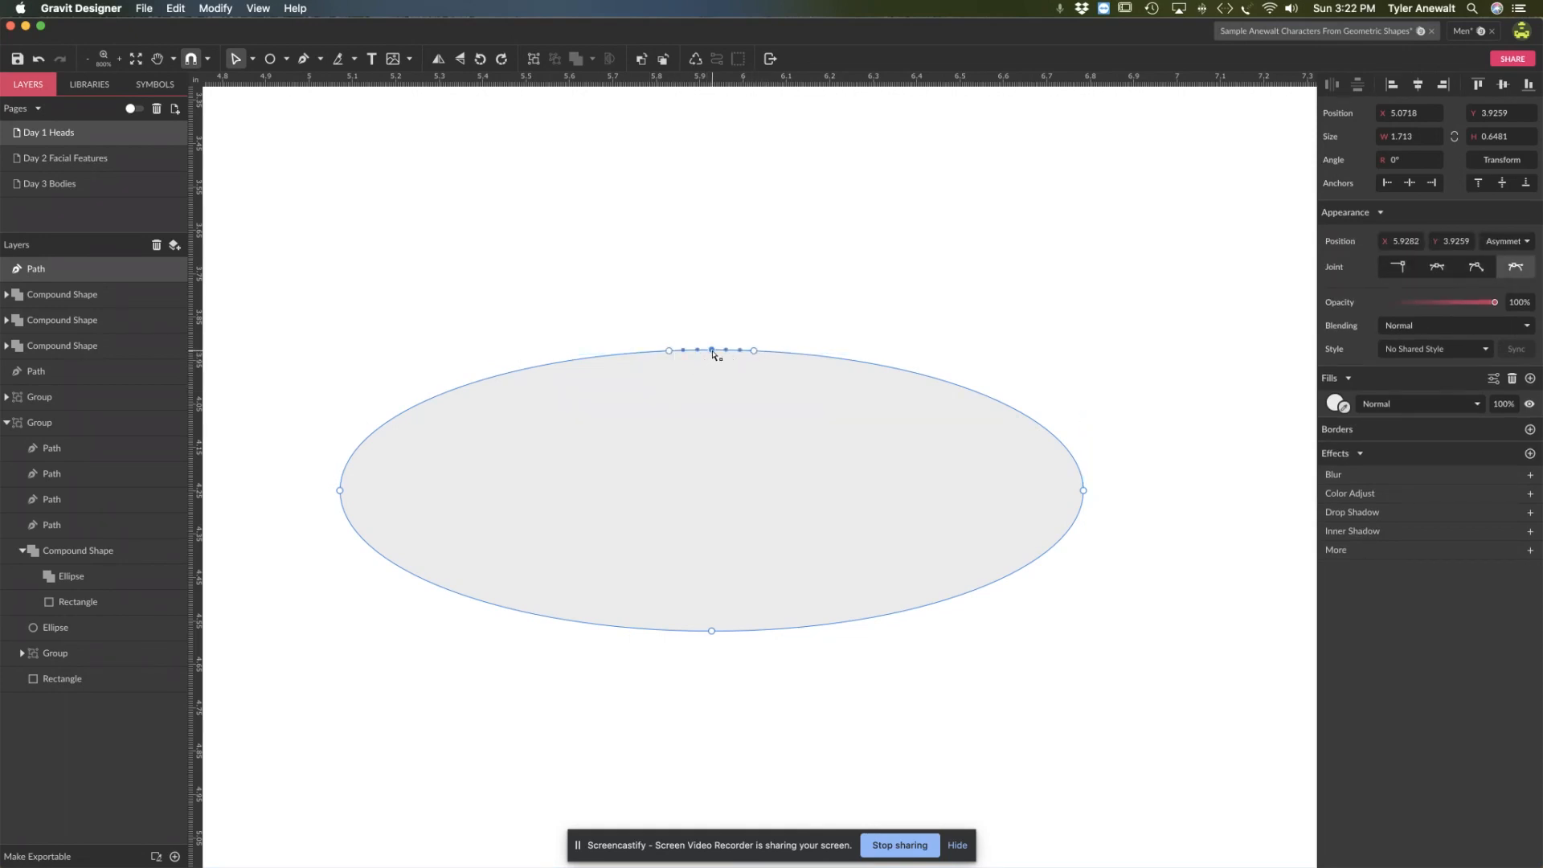
pyautogui.moveTo(713, 354); pyautogui.dragTo(715, 386)
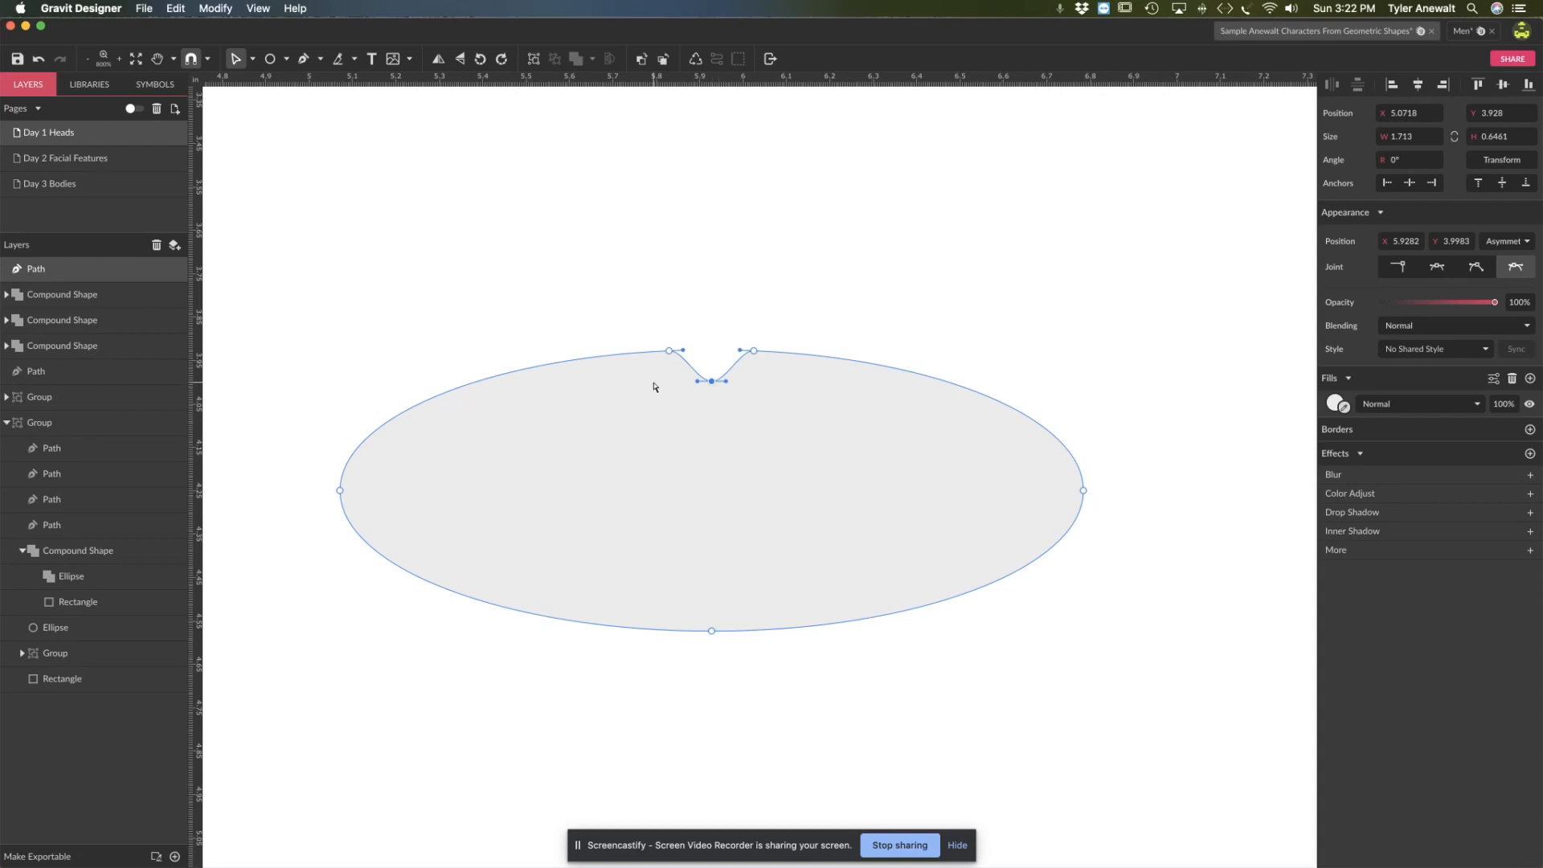
# Step: Set the joints of the path's left and right end nodes to Straight so the lip corners are pointed
pyautogui.click(339, 491)
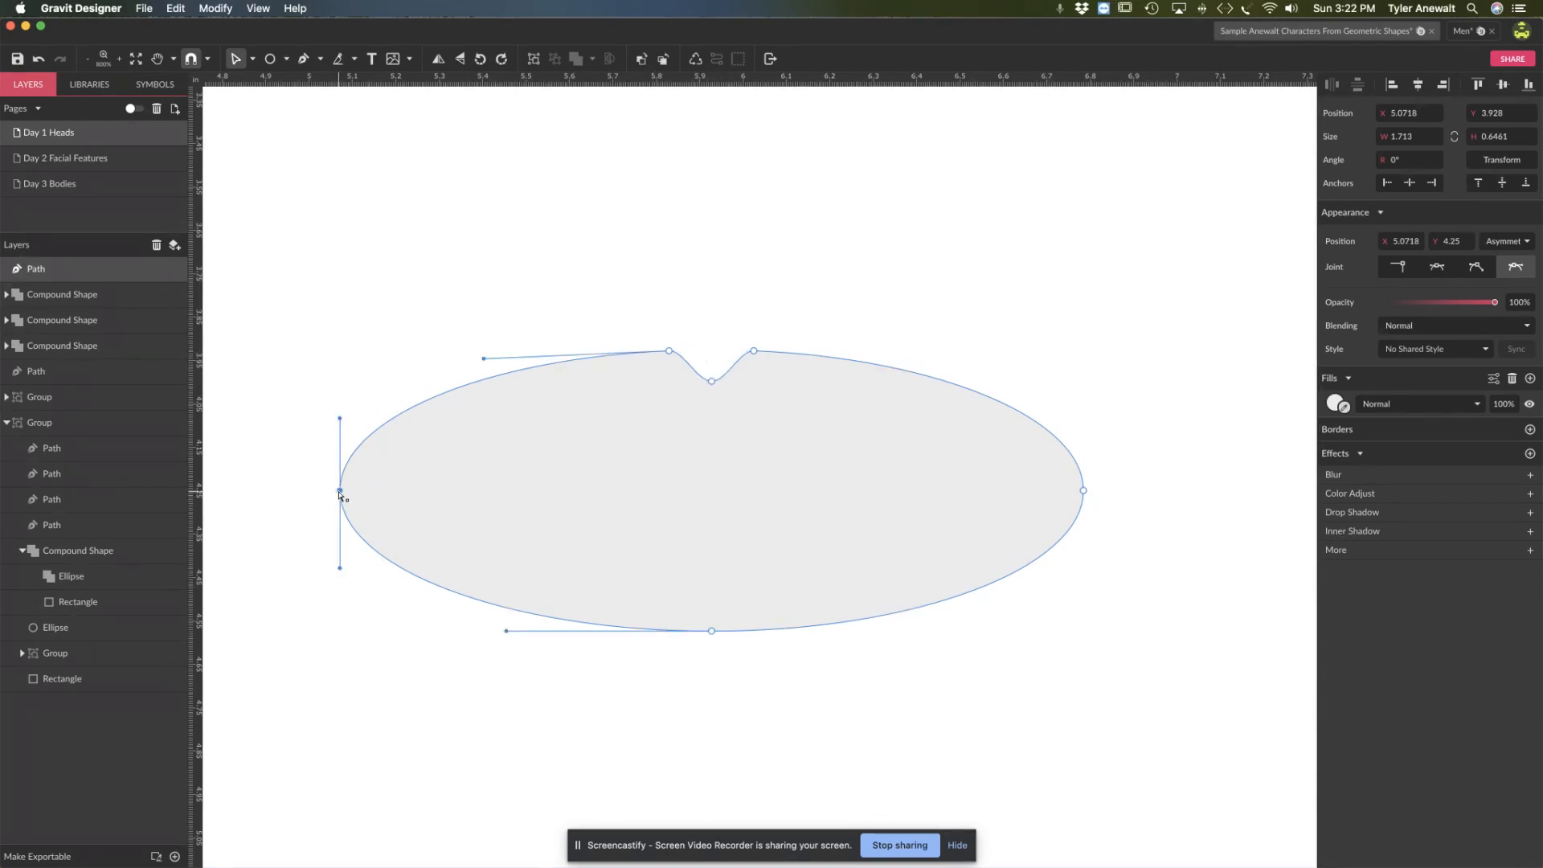
pyautogui.keyDown('shift'); pyautogui.click(1084, 492); pyautogui.keyUp('shift')
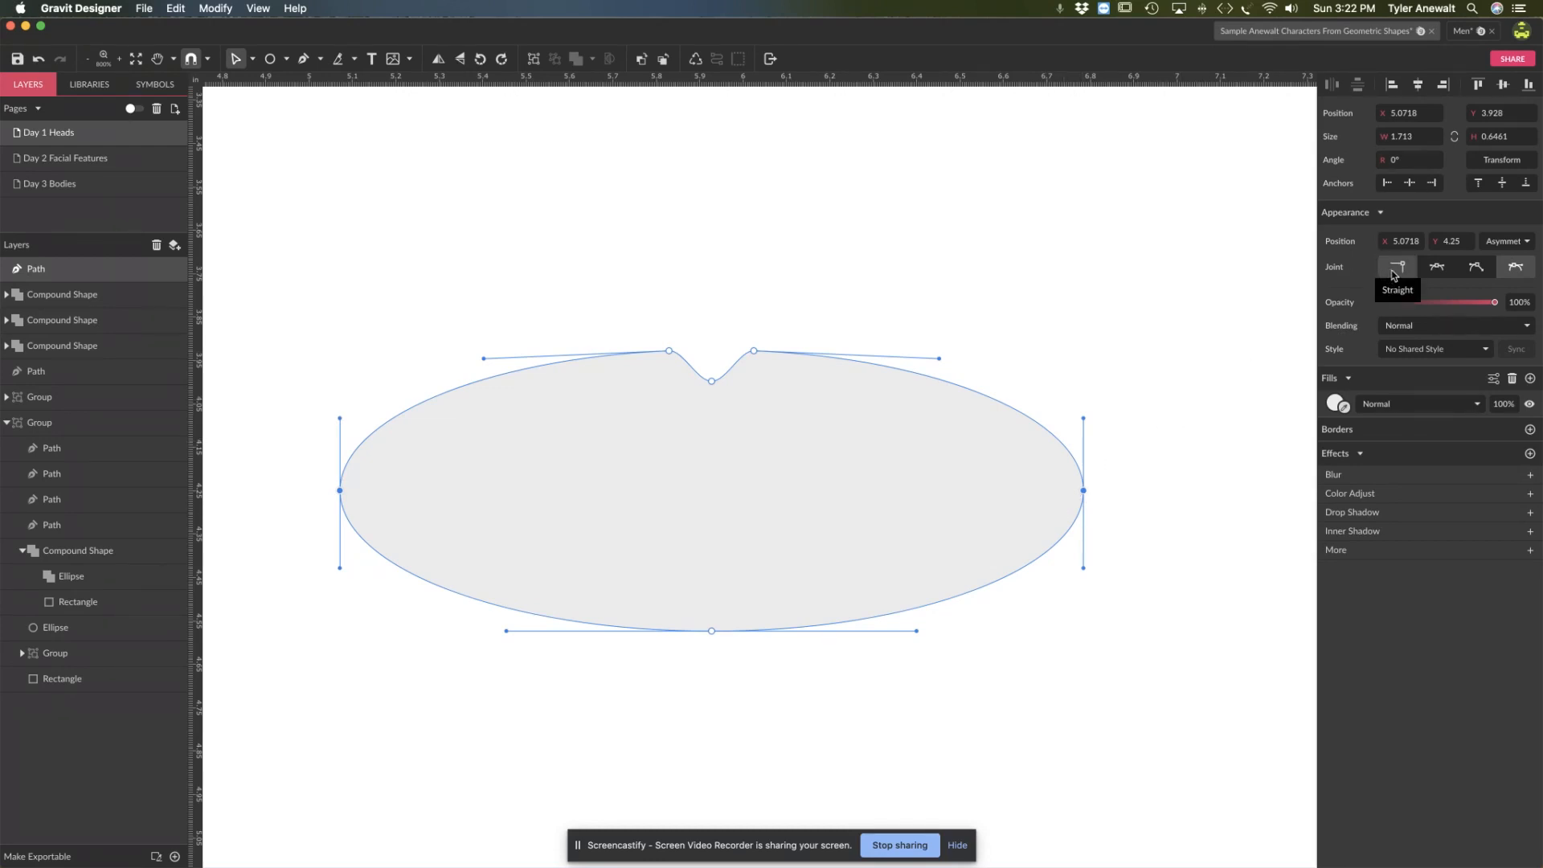
pyautogui.click(1393, 274)
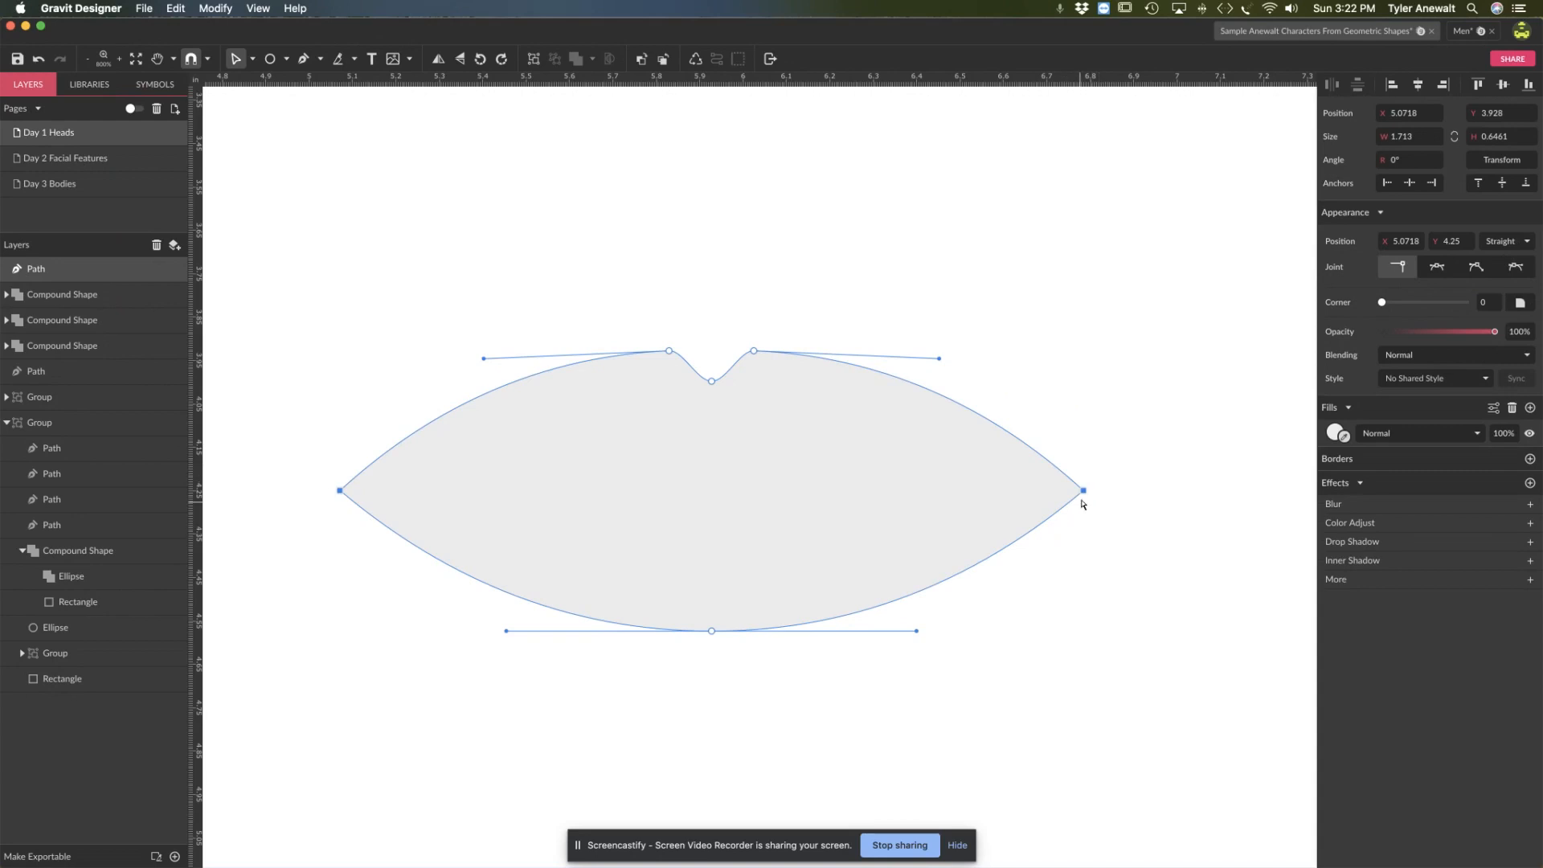
pyautogui.moveTo(1084, 491)
pyautogui.mouseDown()
pyautogui.moveTo(1102, 491)
pyautogui.moveTo(1085, 491)
pyautogui.mouseUp()
pyautogui.click(1101, 506)
# Step: Move both corner nodes outward and slightly upward to widen the lips to about 1.91 in
pyautogui.click(1071, 502)
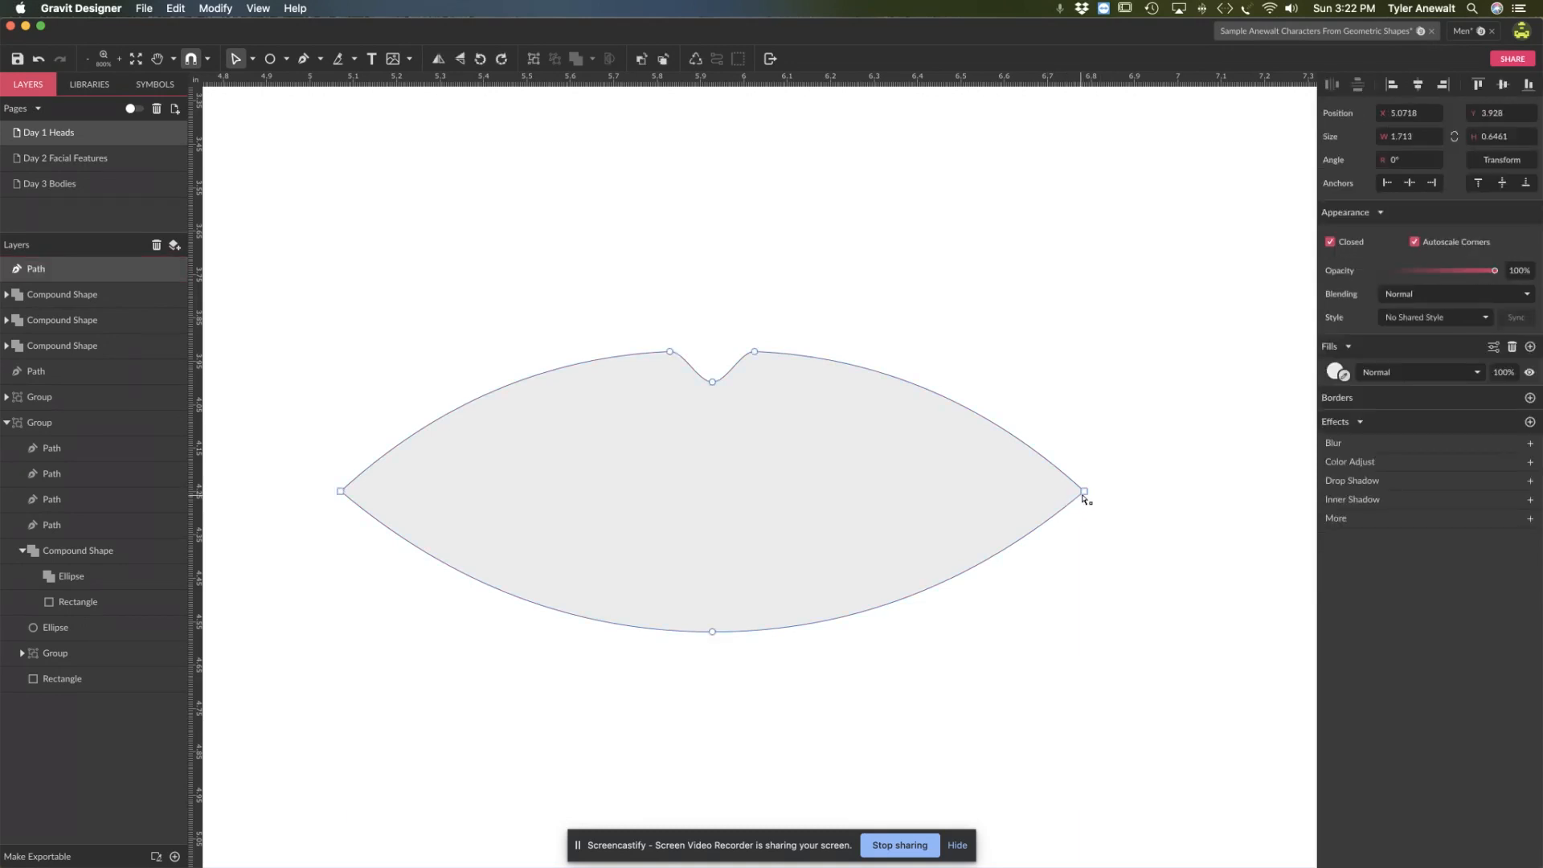
pyautogui.doubleClick(1085, 492)
pyautogui.moveTo(1085, 492); pyautogui.dragTo(1122, 475)
pyautogui.click(341, 492)
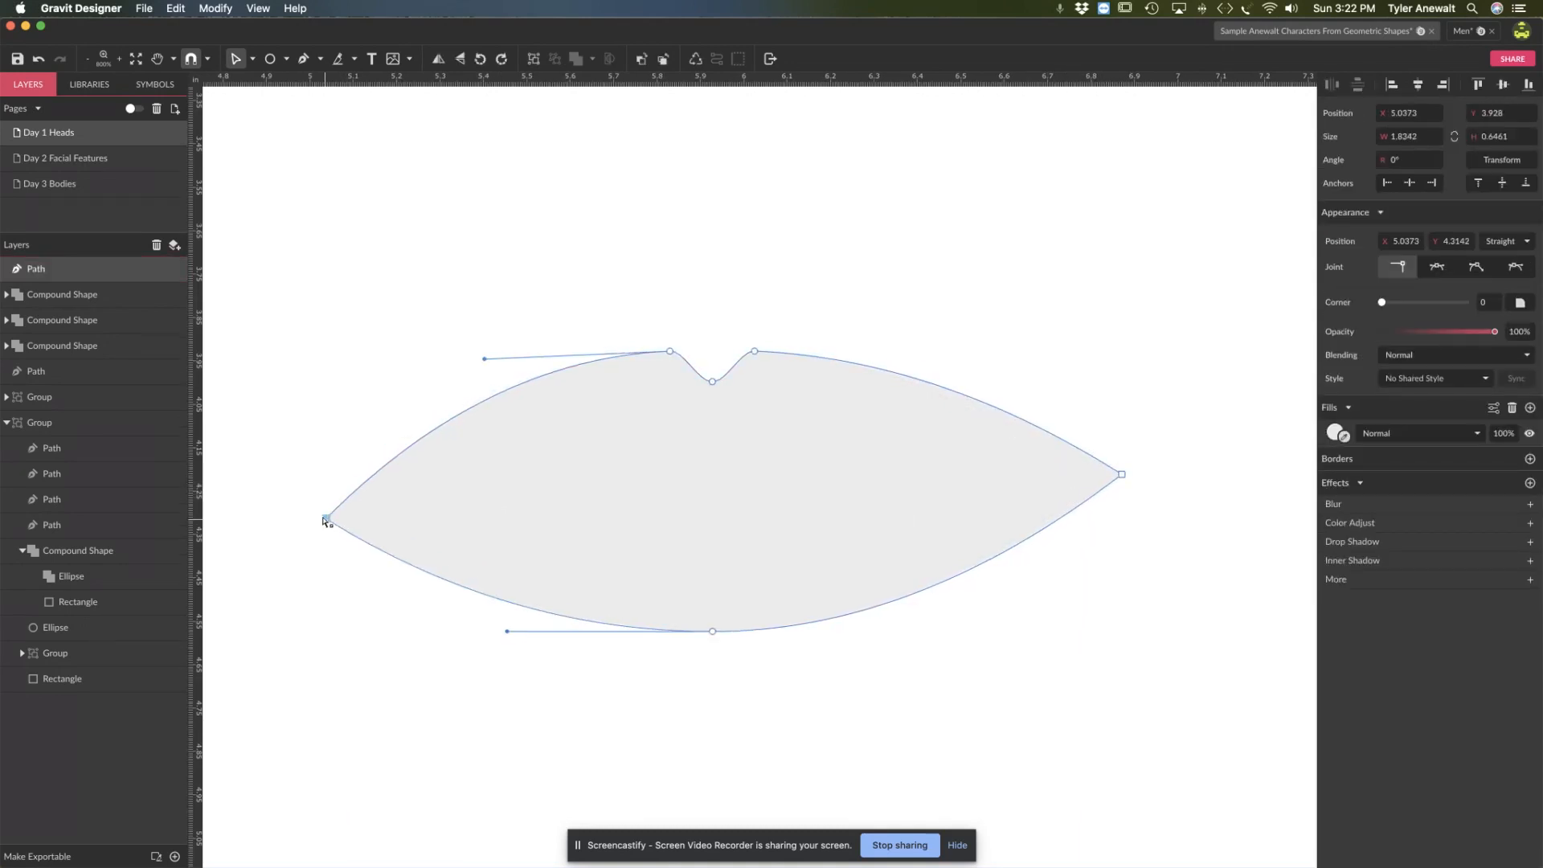
pyautogui.moveTo(340, 492); pyautogui.dragTo(296, 483)
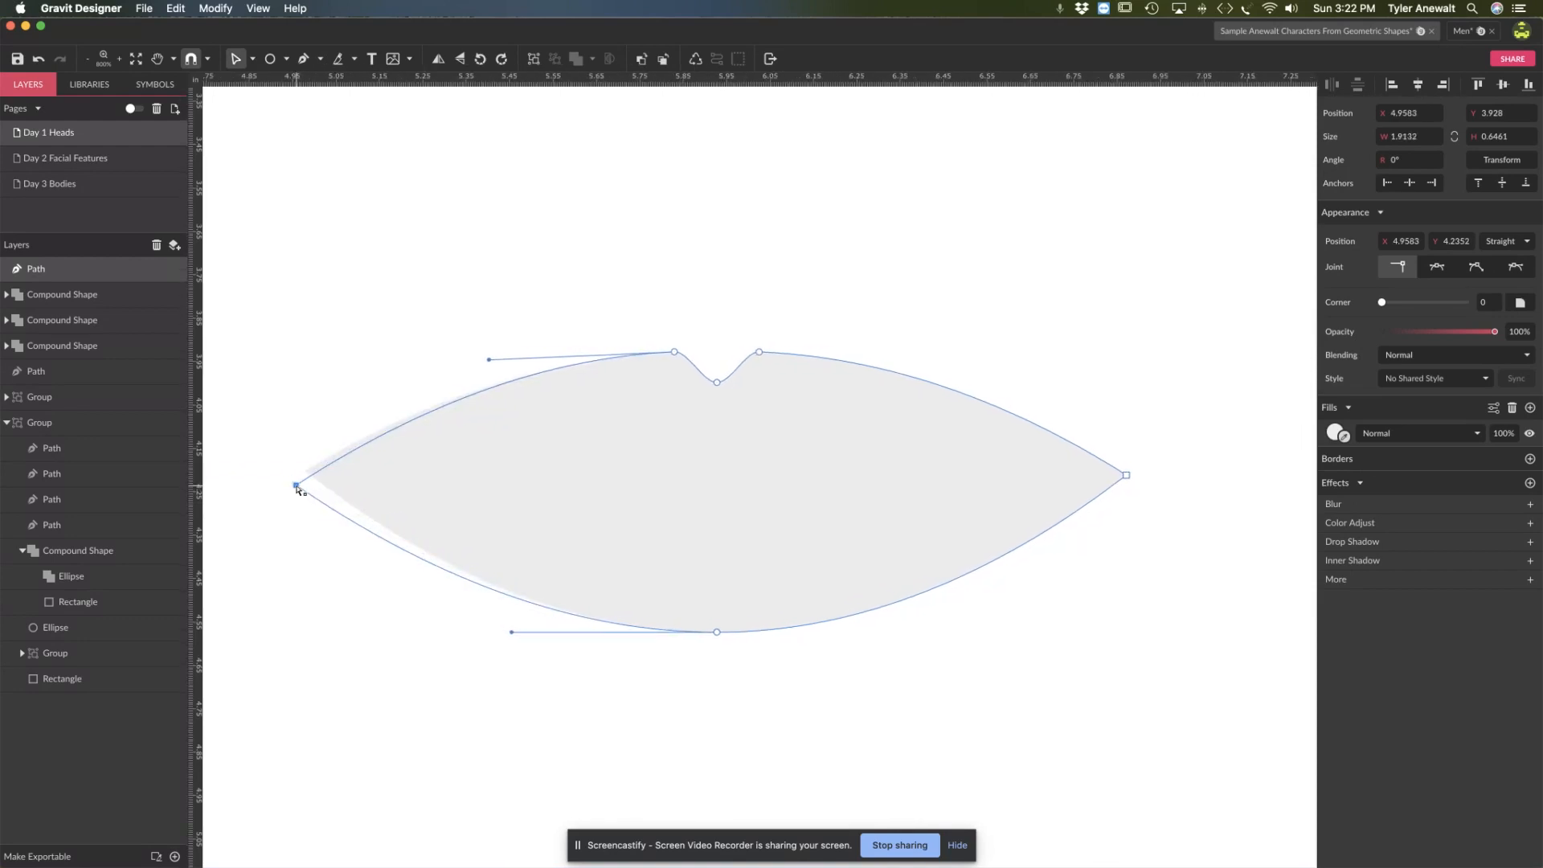
pyautogui.click(1059, 666)
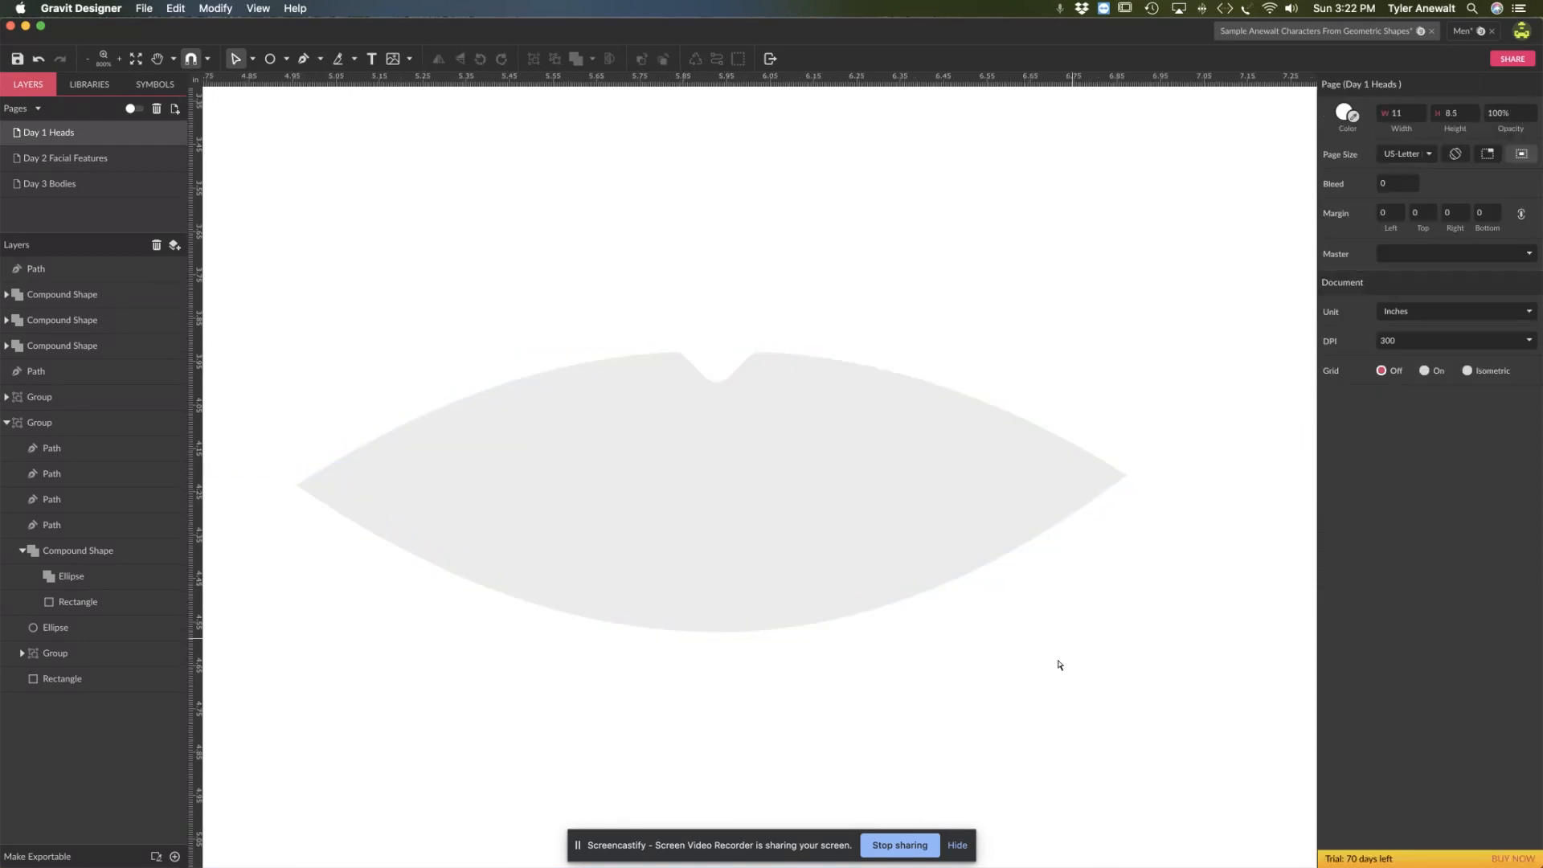
# Step: Fill the lips shape with light pink, about #F9BFBF
pyautogui.click(713, 637)
pyautogui.moveTo(716, 637)
pyautogui.mouseDown()
pyautogui.moveTo(718, 657)
pyautogui.moveTo(720, 635)
pyautogui.mouseUp()
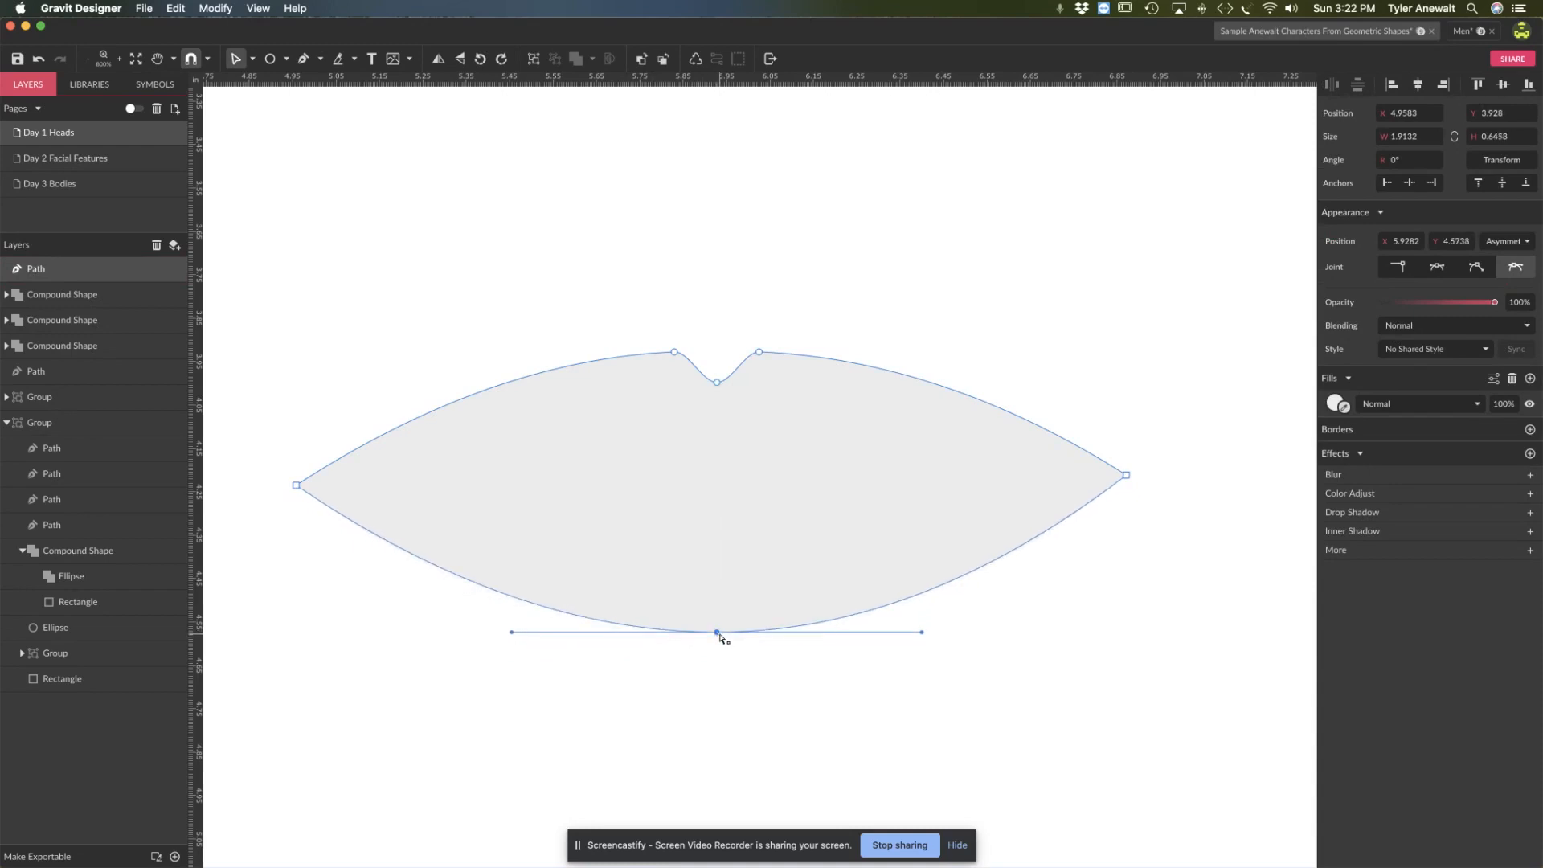
pyautogui.click(1353, 411)
pyautogui.moveTo(1414, 479); pyautogui.dragTo(1371, 449)
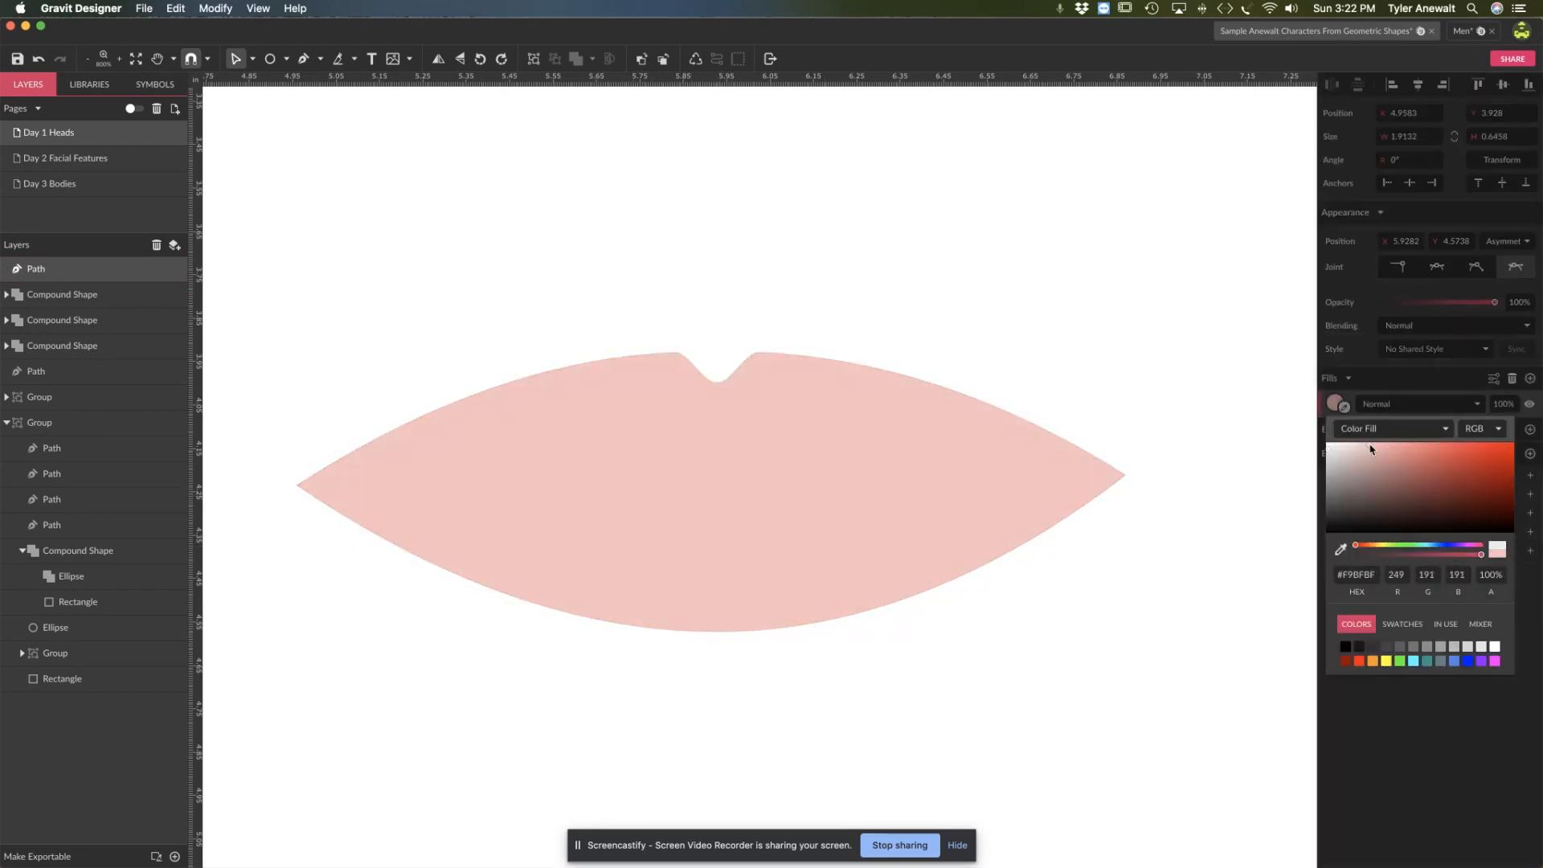
pyautogui.click(1173, 402)
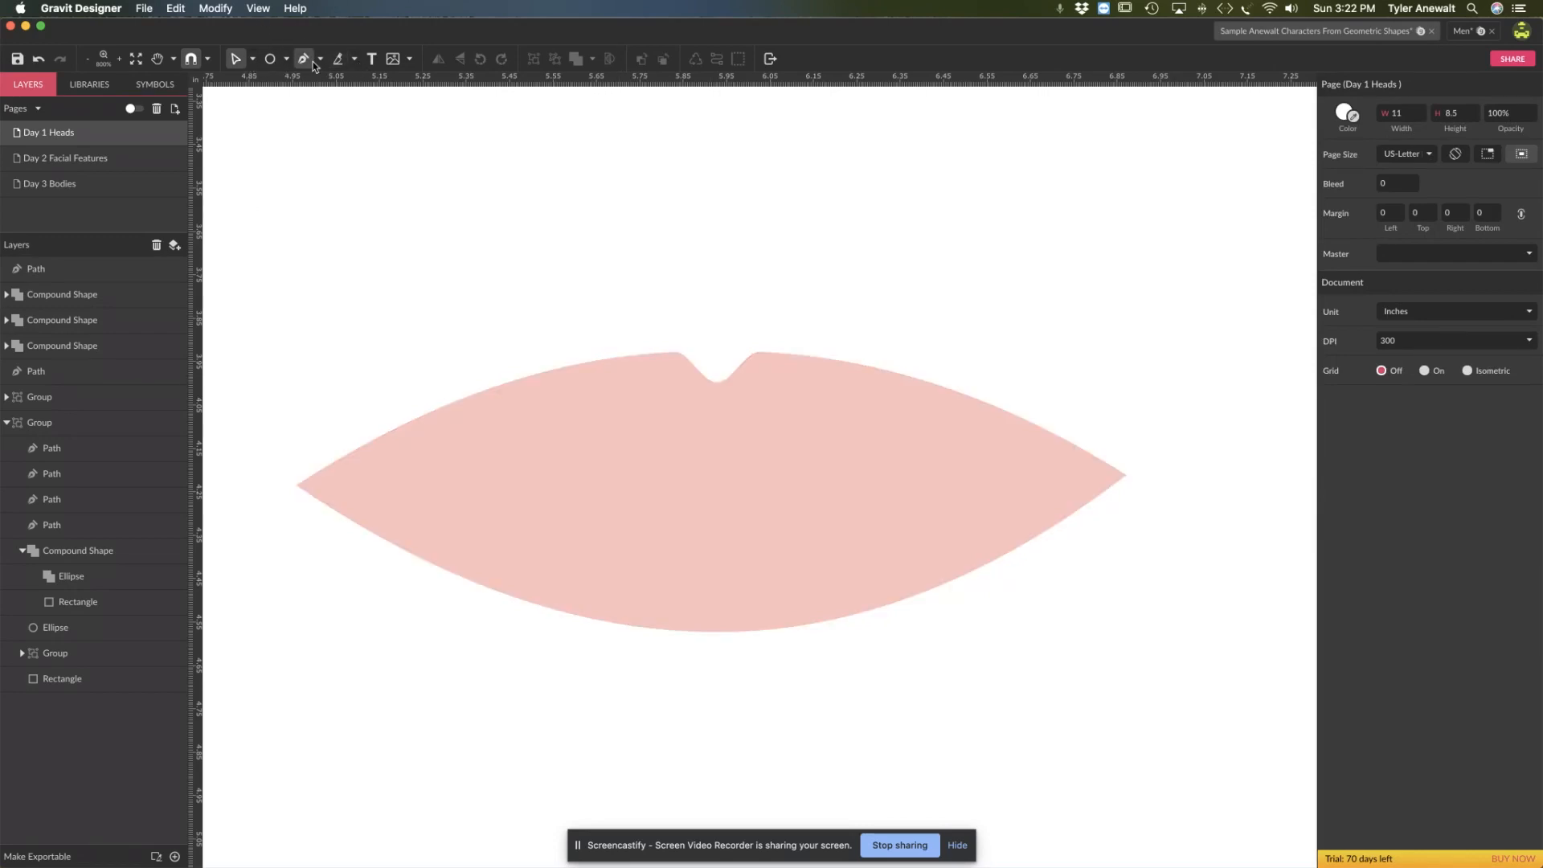
# Step: Draw a straight line about 1.91 in long across the lips, from the left corner to the right corner
pyautogui.click(287, 59)
pyautogui.click(310, 83)
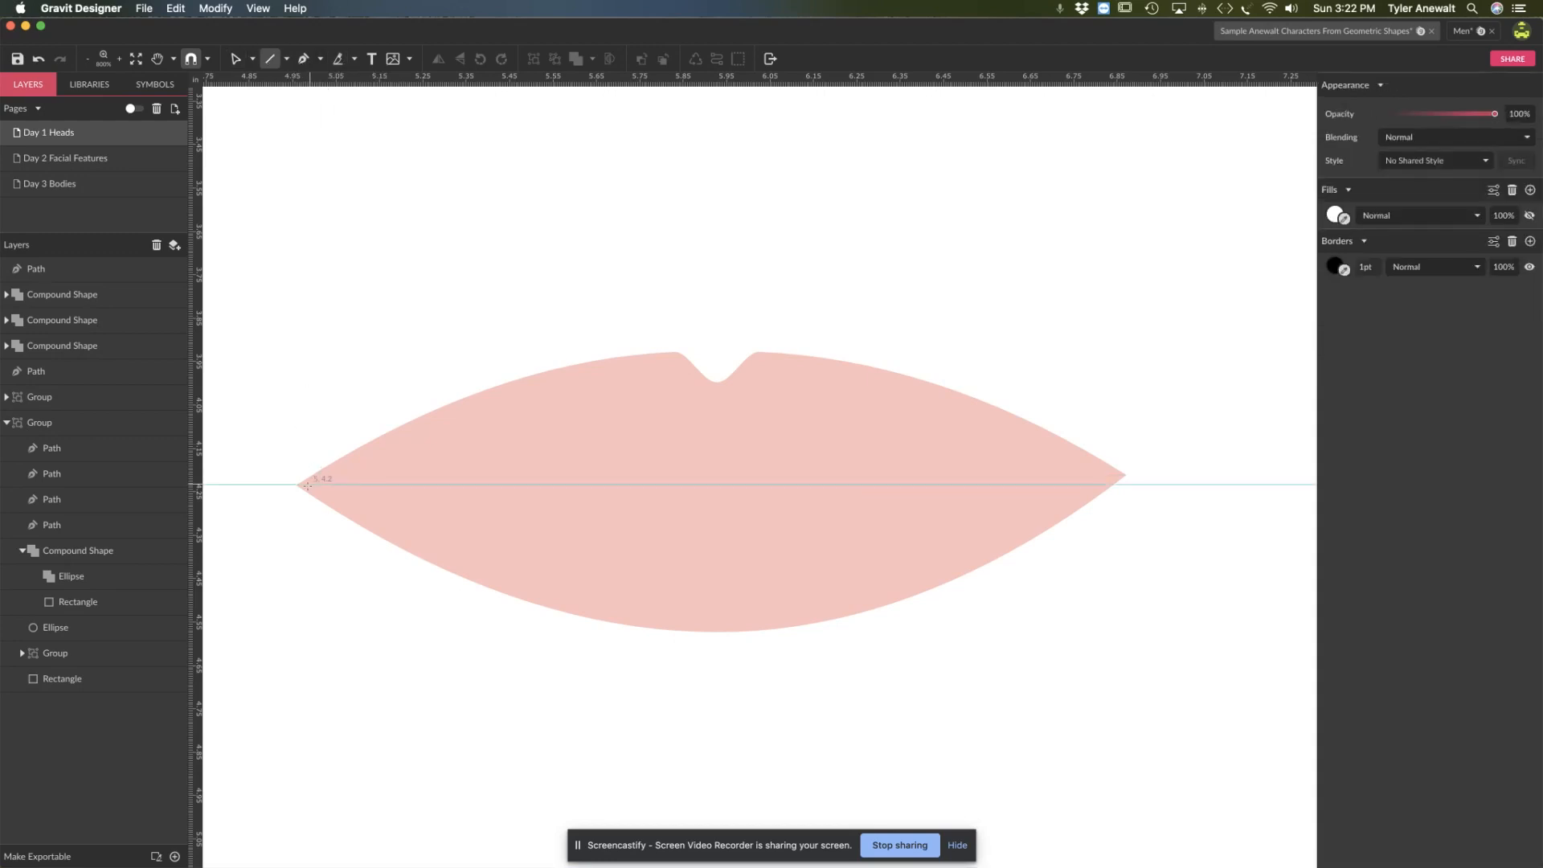
pyautogui.moveTo(297, 485); pyautogui.dragTo(1125, 475)
pyautogui.moveTo(1124, 475); pyautogui.dragTo(1125, 475)
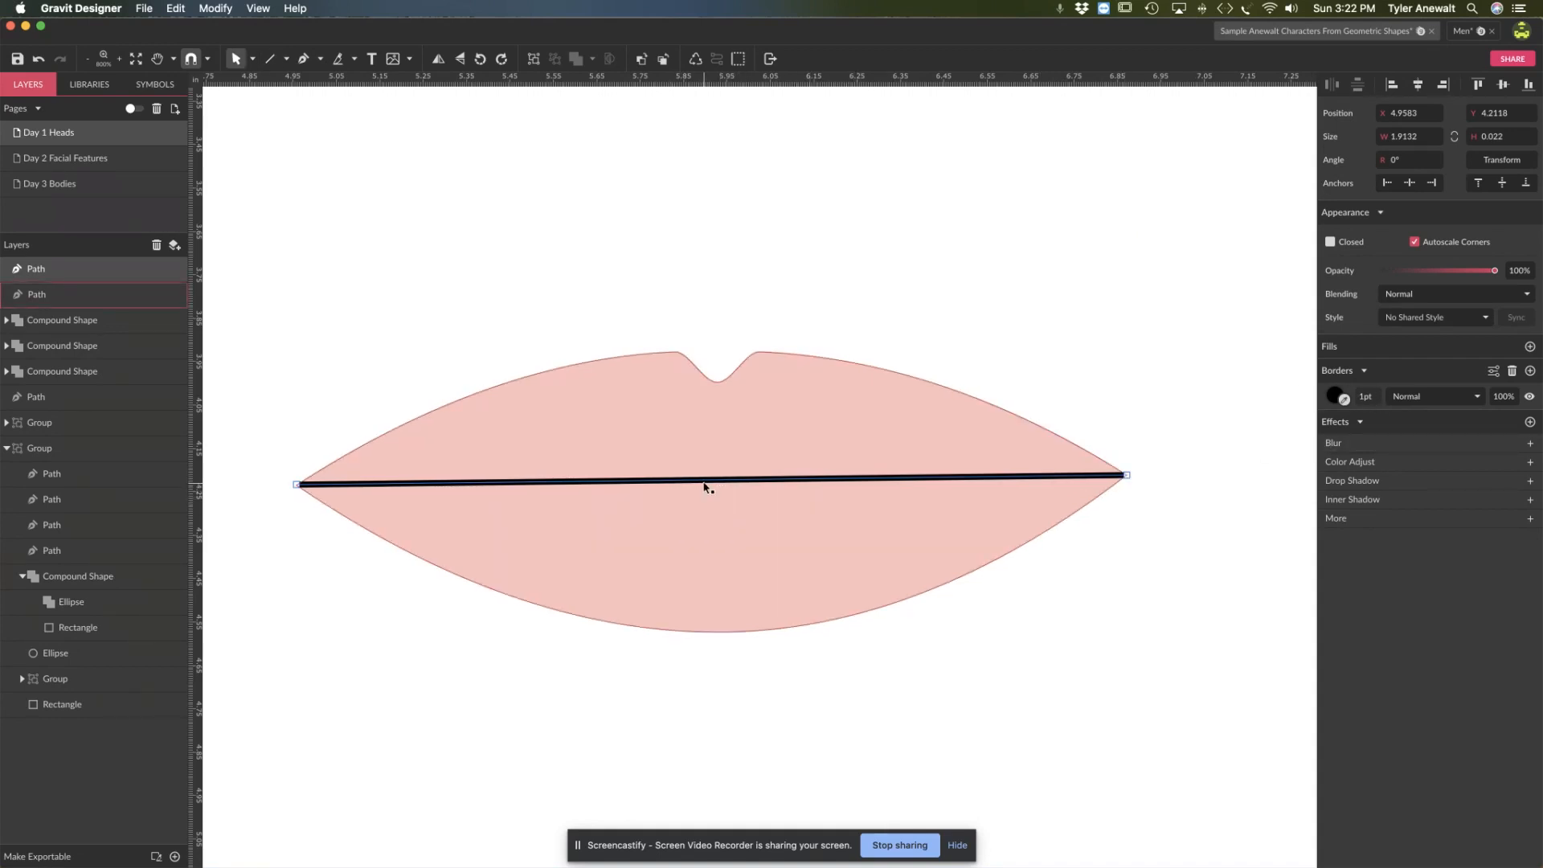
# Step: Bend the middle of the mouth line slightly downward with the Subselect tool to form a gentle curve
pyautogui.click(255, 63)
pyautogui.click(259, 101)
pyautogui.moveTo(719, 484); pyautogui.dragTo(714, 499)
pyautogui.click(1150, 564)
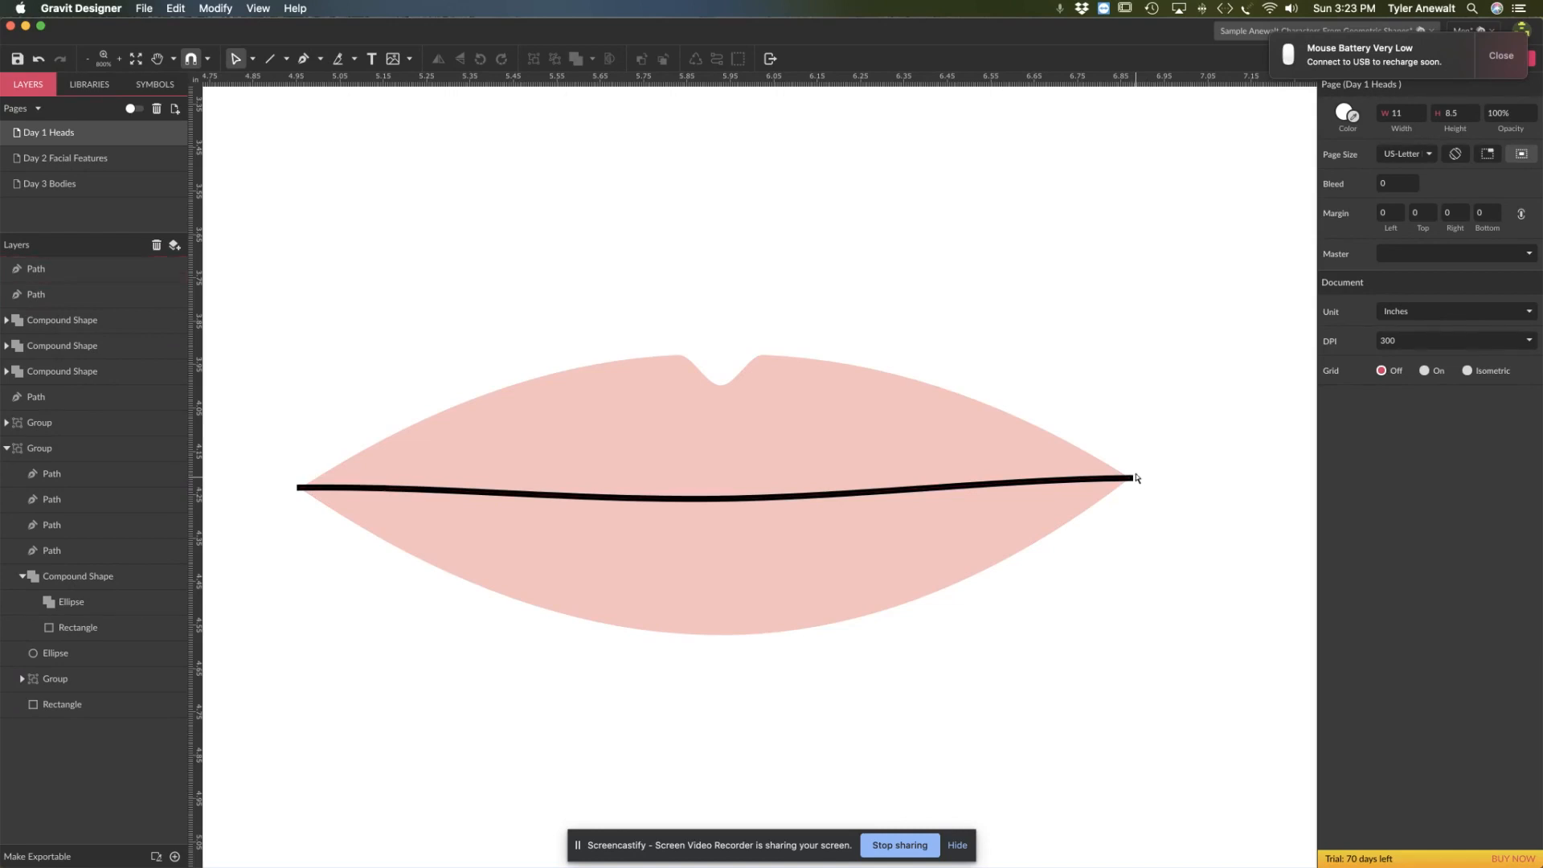
# Step: Select the curved mouth line and set its border ends to Round
pyautogui.click(1076, 483)
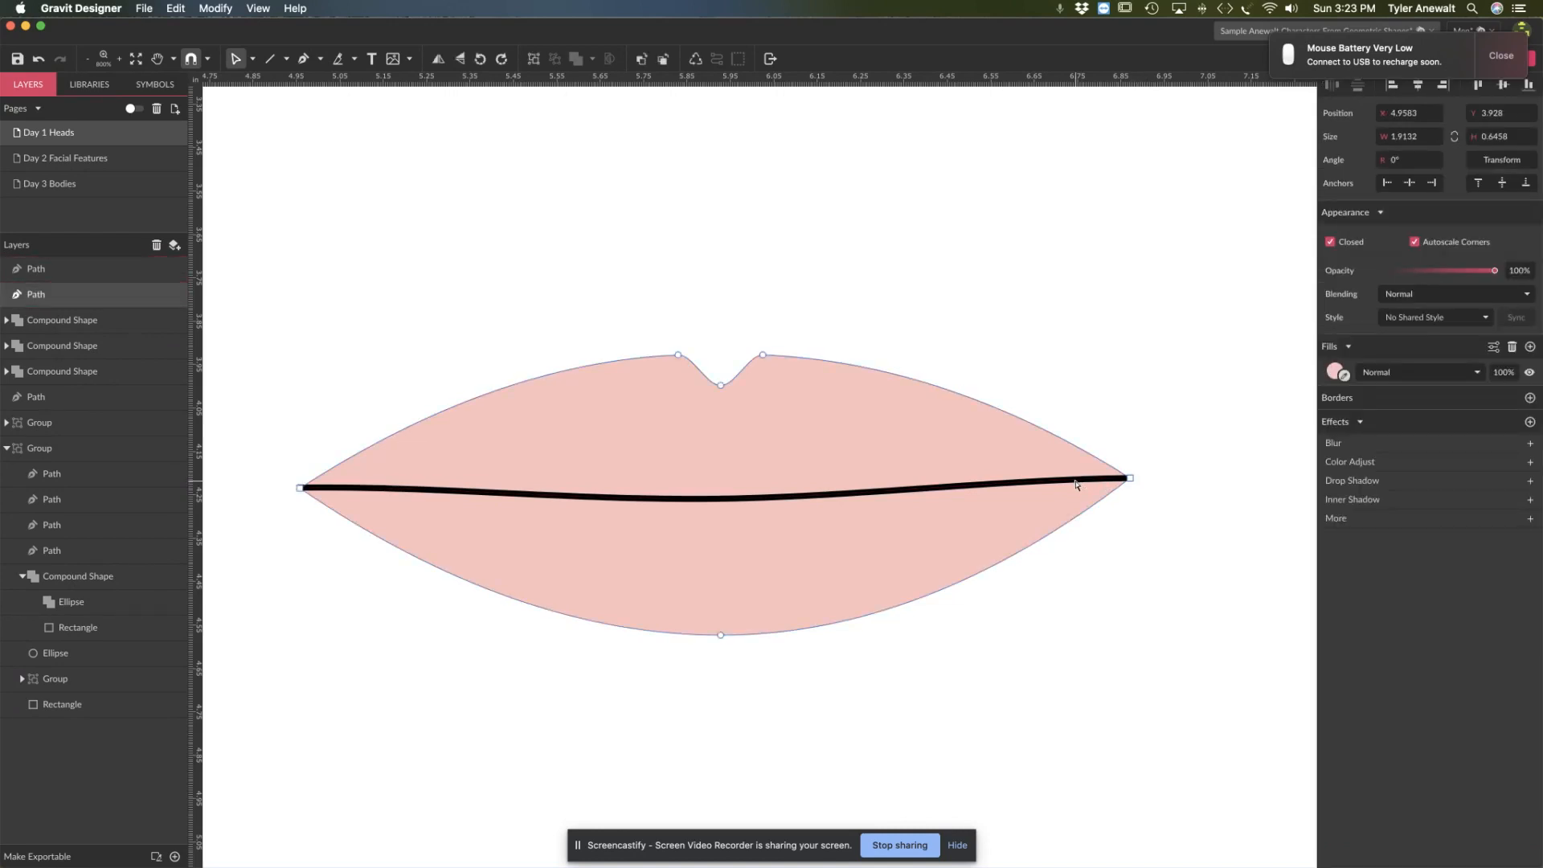
pyautogui.click(553, 507)
pyautogui.click(287, 631)
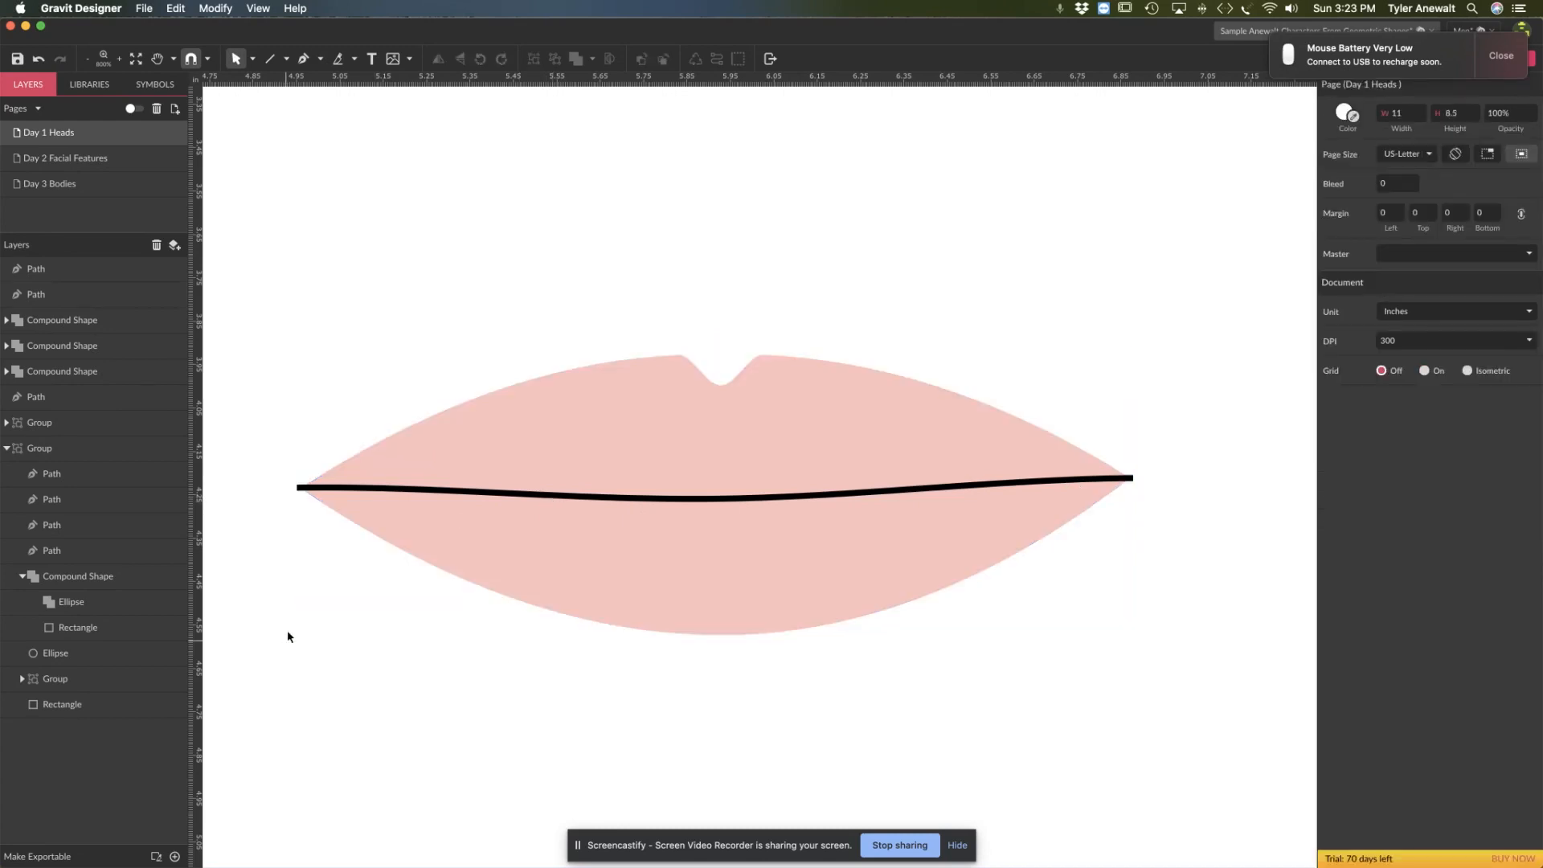
pyautogui.click(310, 491)
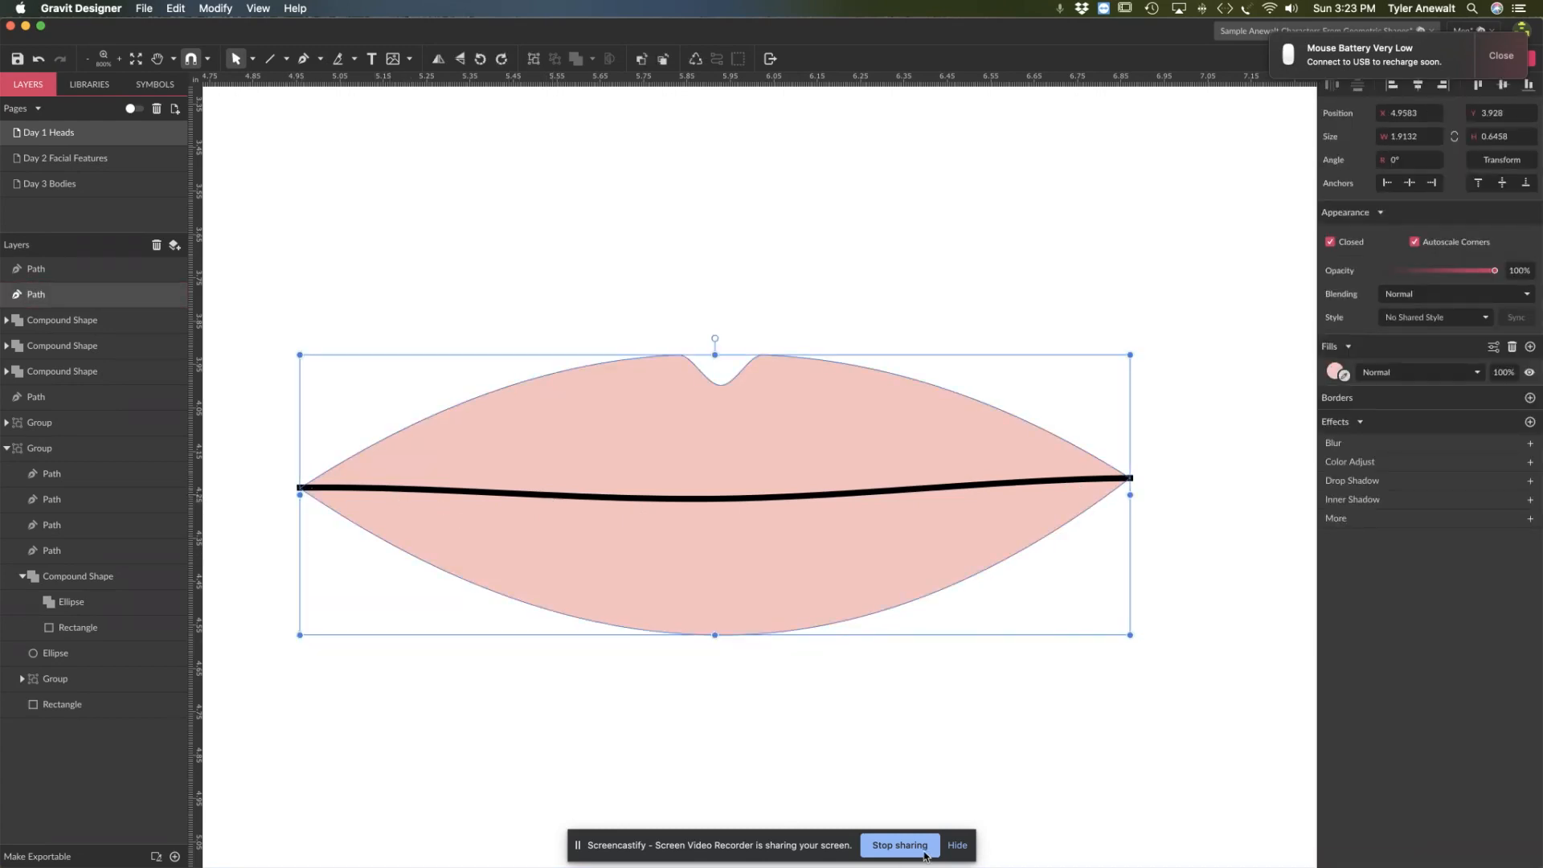
pyautogui.click(1150, 500)
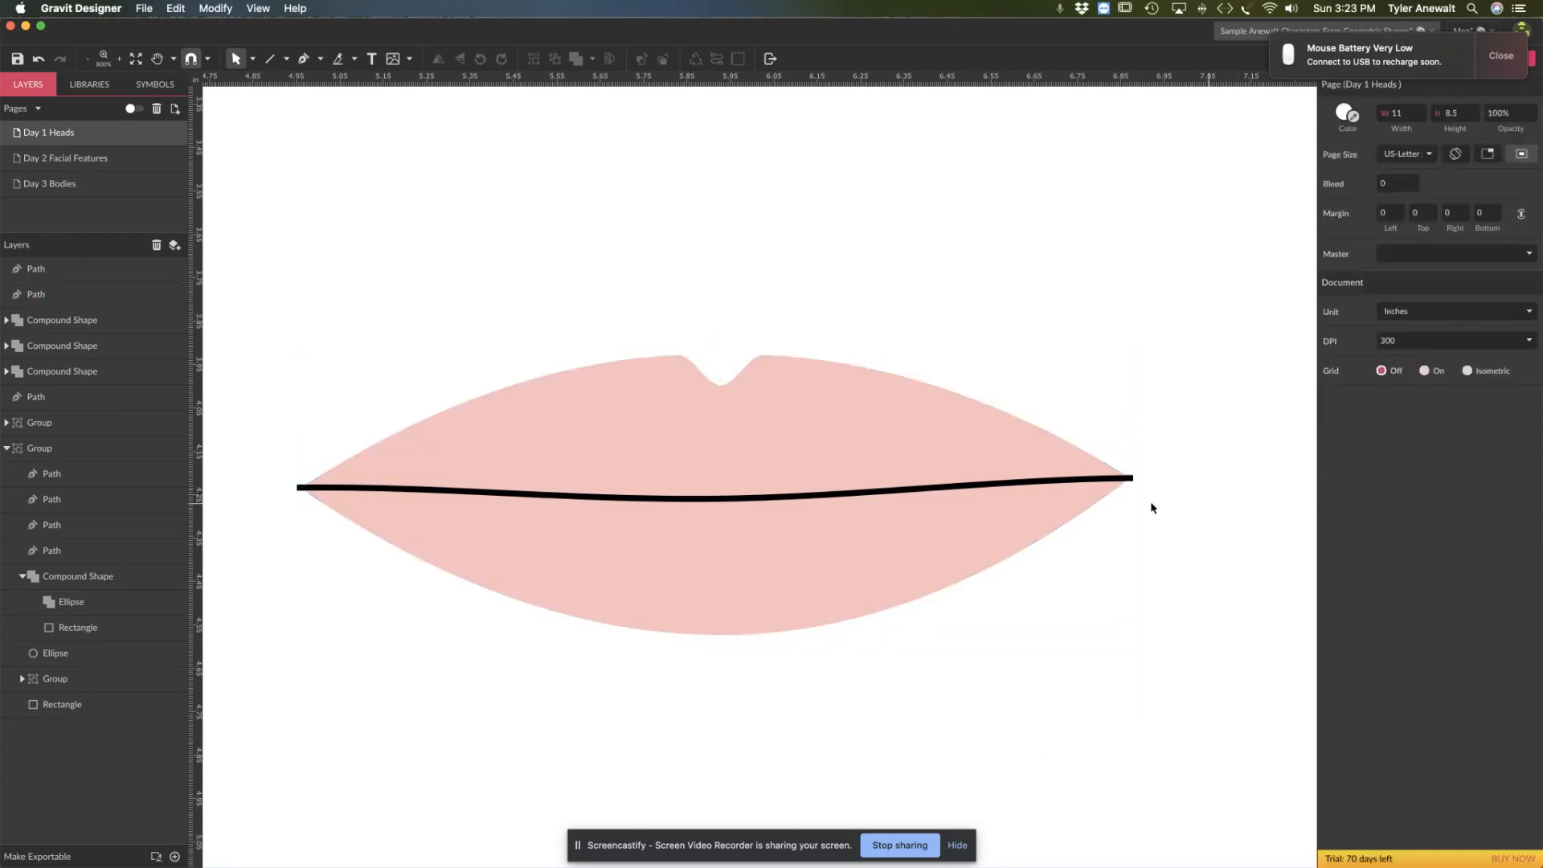
pyautogui.click(1130, 478)
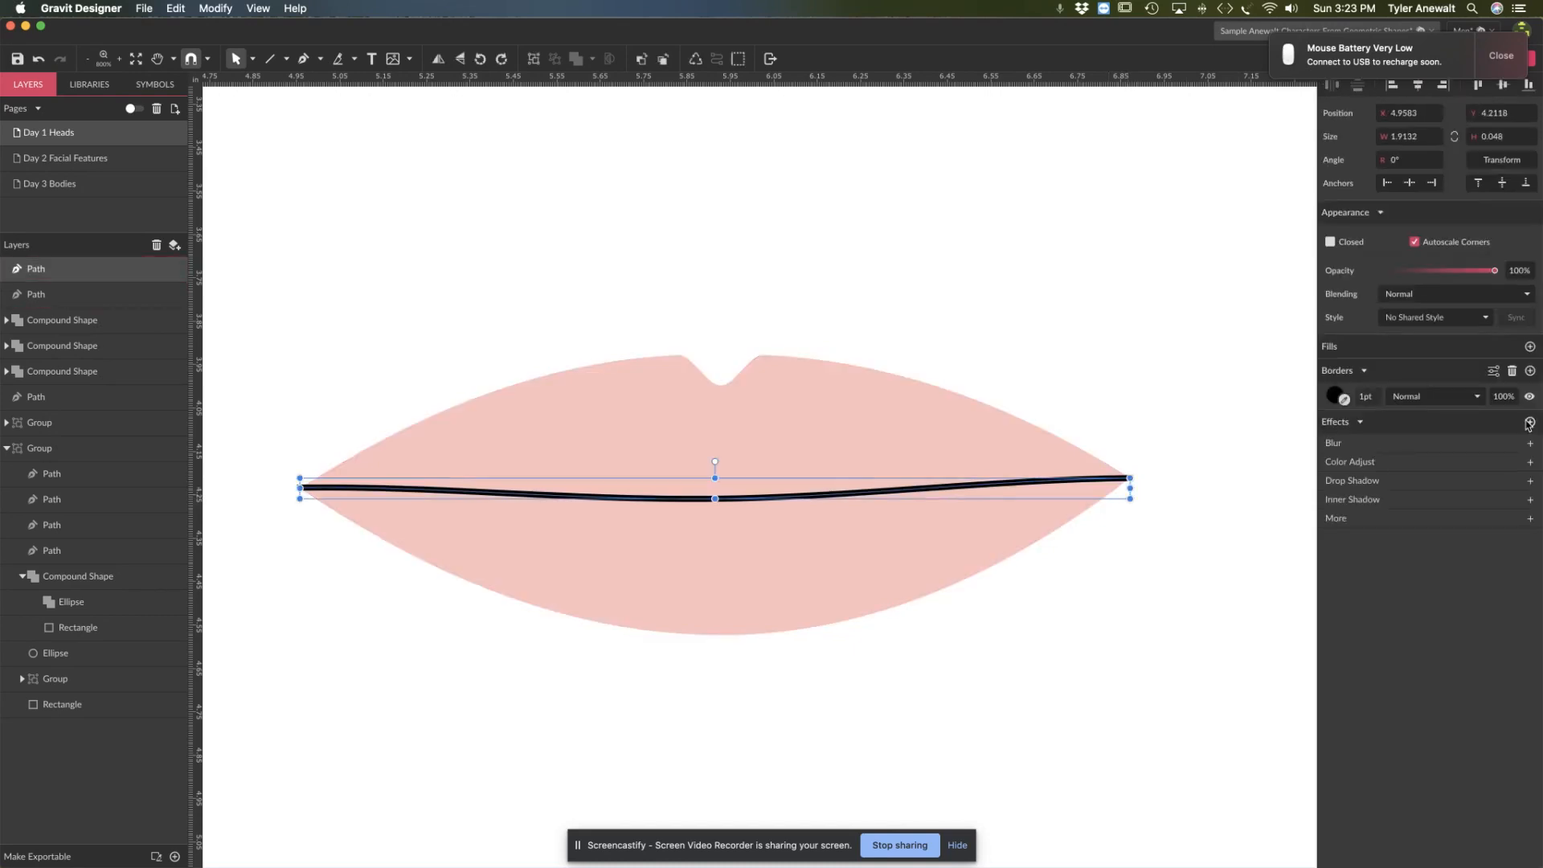
pyautogui.click(1496, 375)
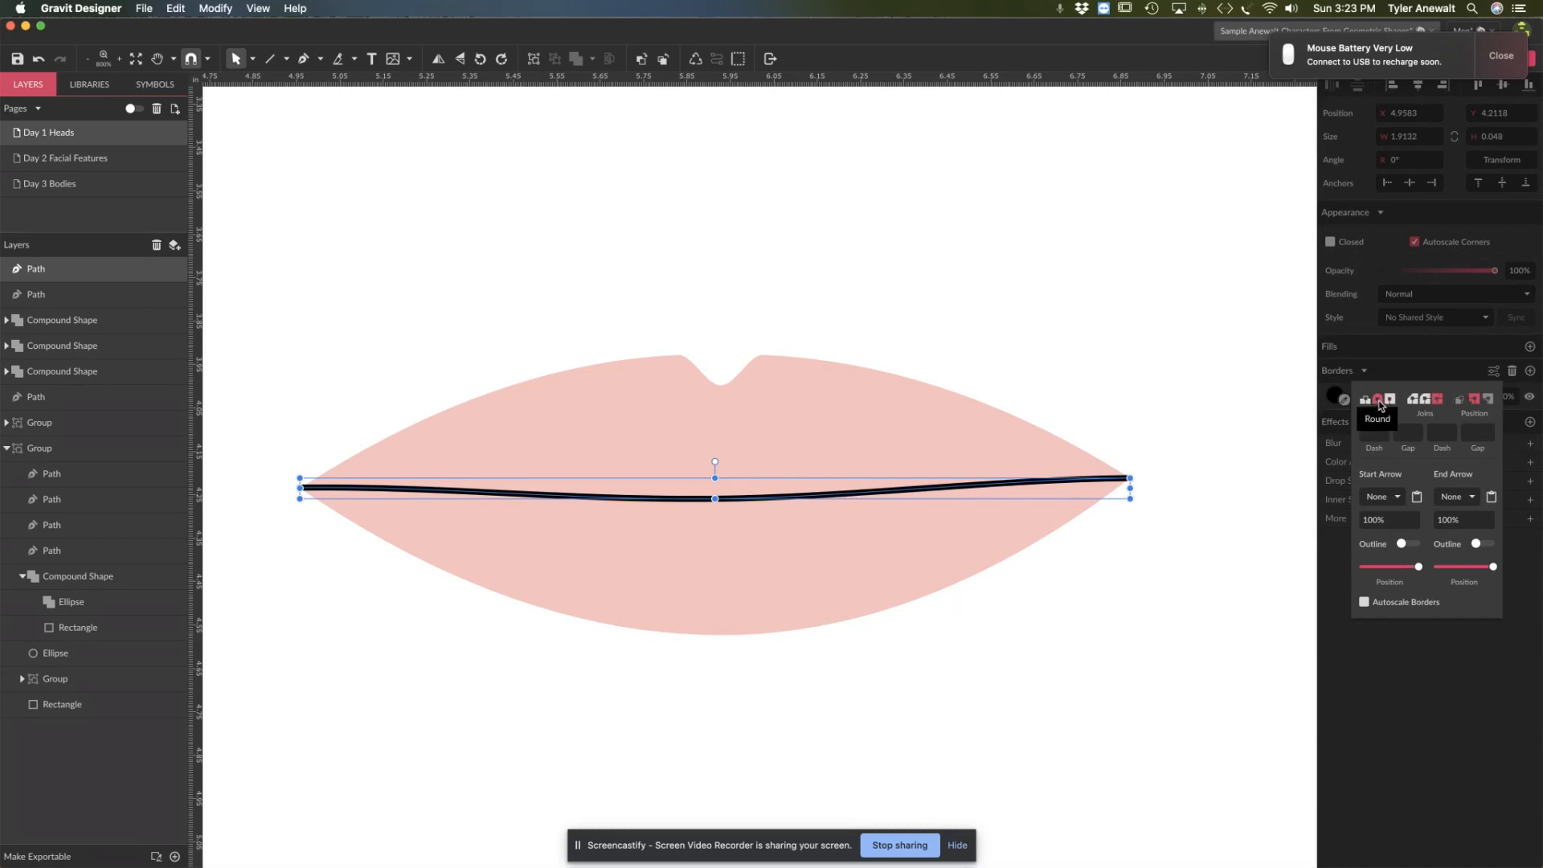
pyautogui.click(1162, 406)
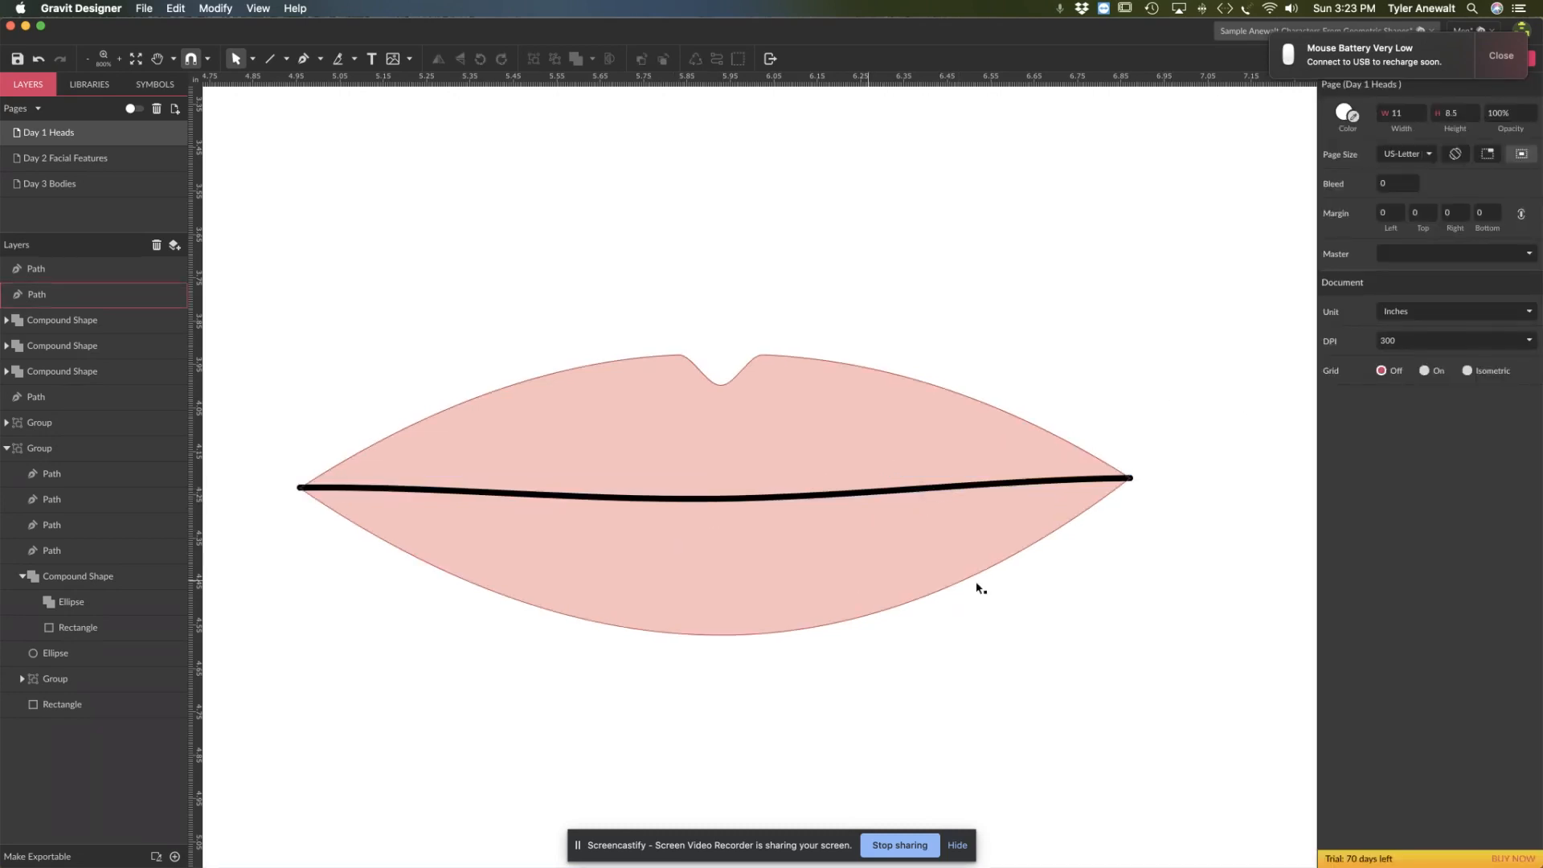
# Step: Select the lips and mouth line together and move them up between the two heads, to about X 5.35, Y 2.40
pyautogui.press('z')
pyautogui.keyDown('alt'); pyautogui.click(1039, 591); pyautogui.keyUp('alt')
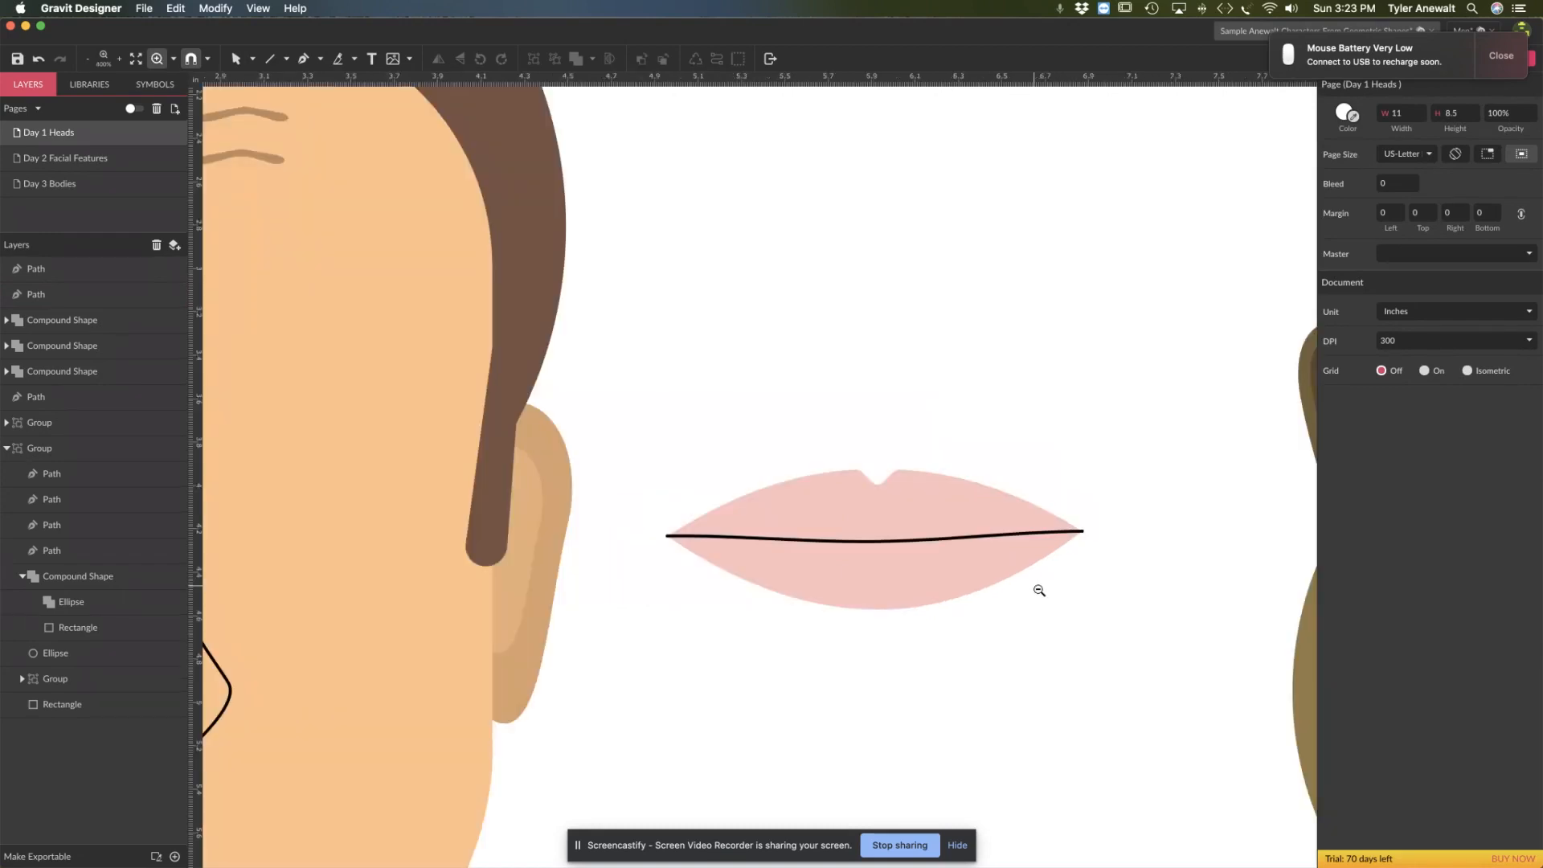
pyautogui.keyDown('alt'); pyautogui.click(1039, 590); pyautogui.keyUp('alt')
pyautogui.press('v')
pyautogui.moveTo(806, 426); pyautogui.dragTo(991, 531)
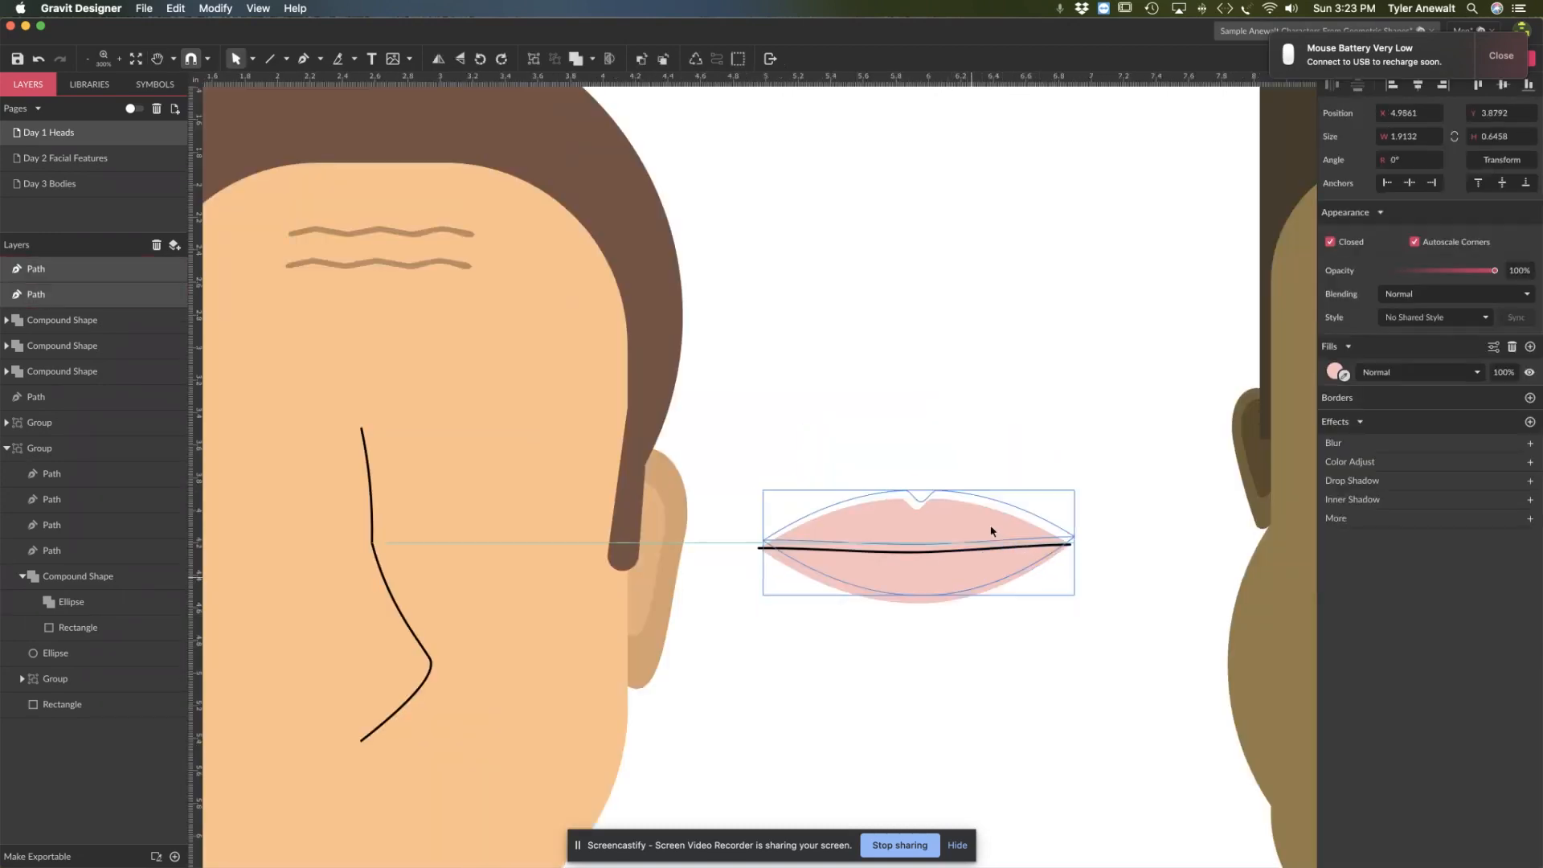
pyautogui.press('Escape')
# Step: Draw a circle about 0.99 in wide in the empty area below the lips and fill it with black
pyautogui.press('z')
pyautogui.click(963, 586)
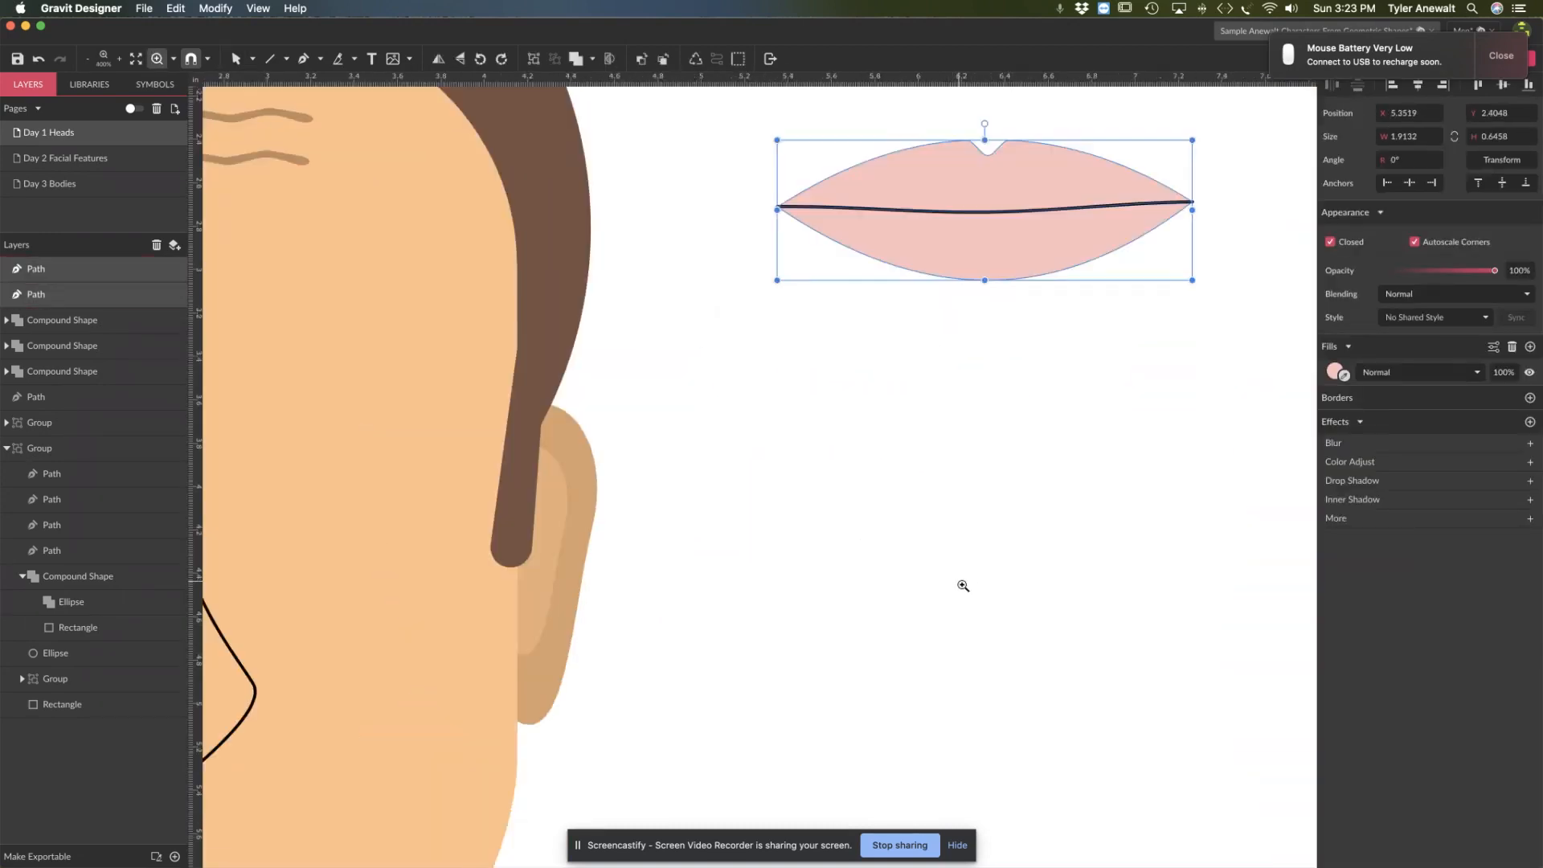
pyautogui.press('h')
pyautogui.moveTo(1029, 599); pyautogui.dragTo(827, 551)
pyautogui.press('v')
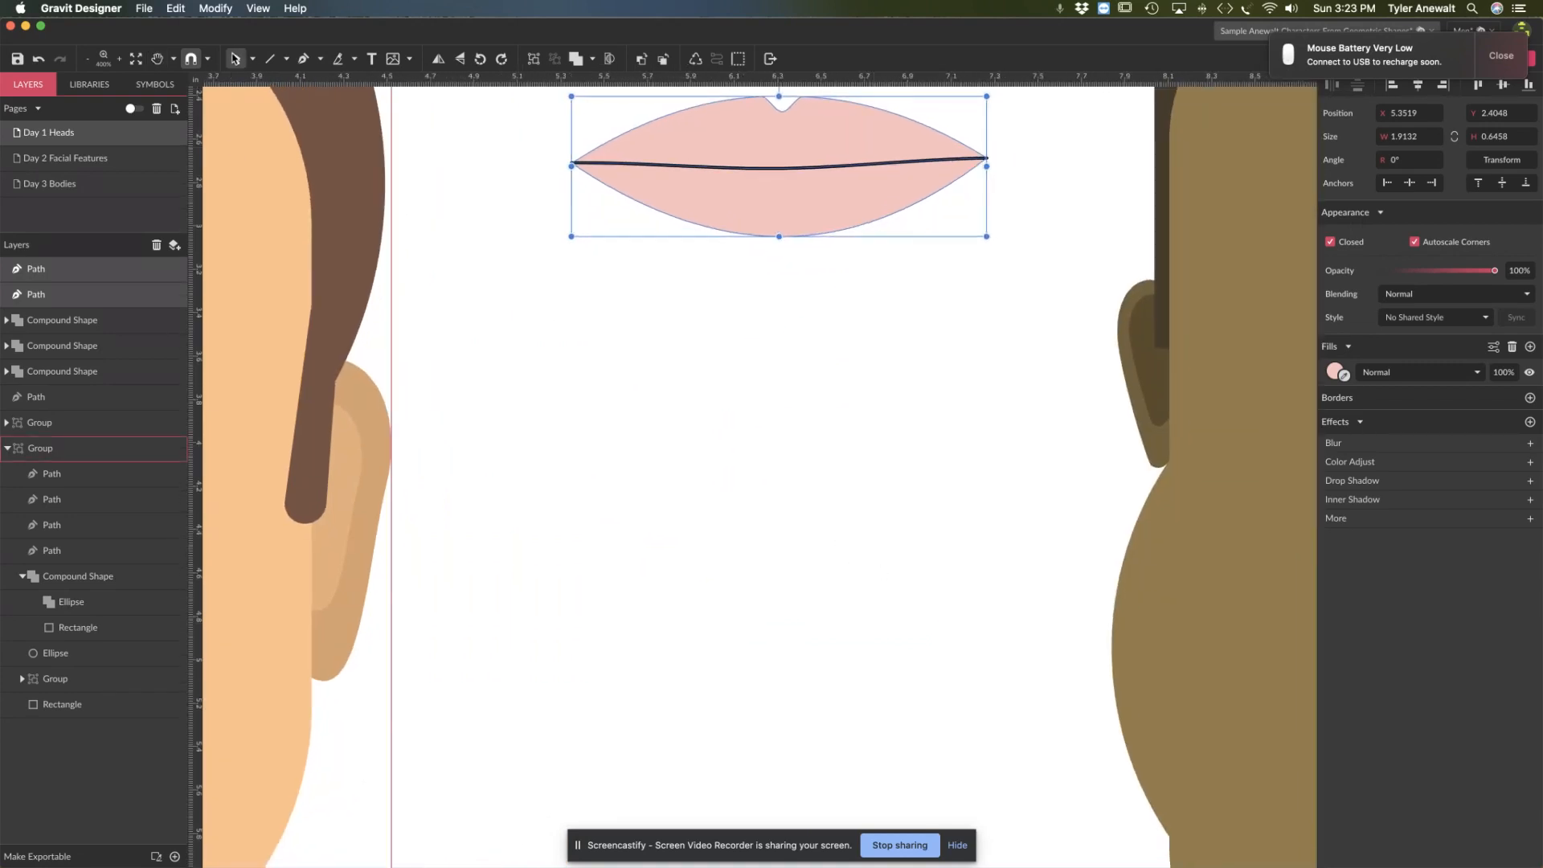
pyautogui.click(286, 62)
pyautogui.click(309, 122)
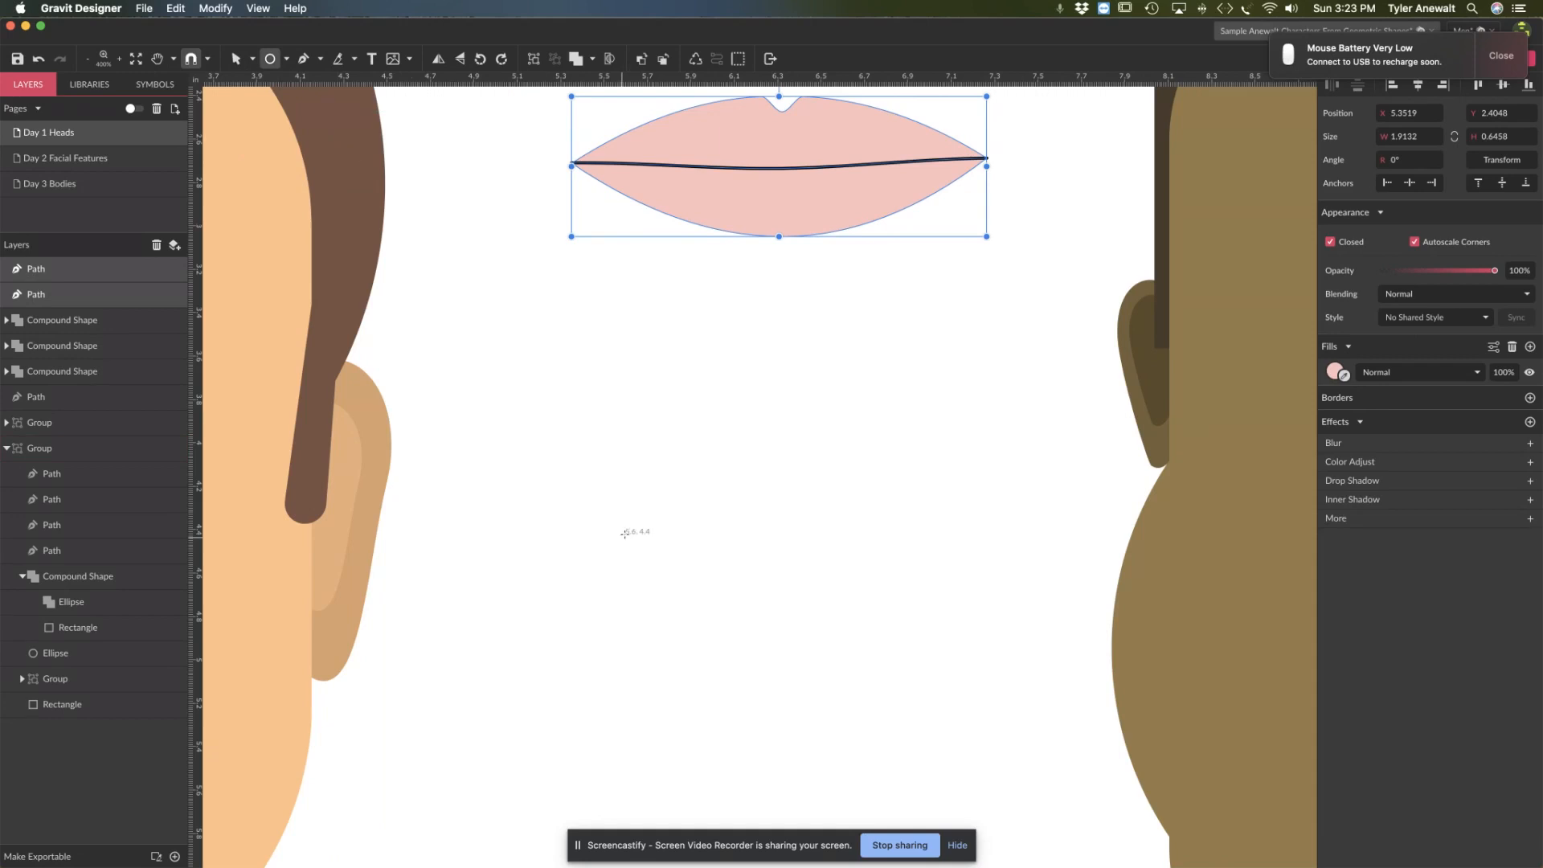
pyautogui.moveTo(637, 469); pyautogui.dragTo(853, 684)
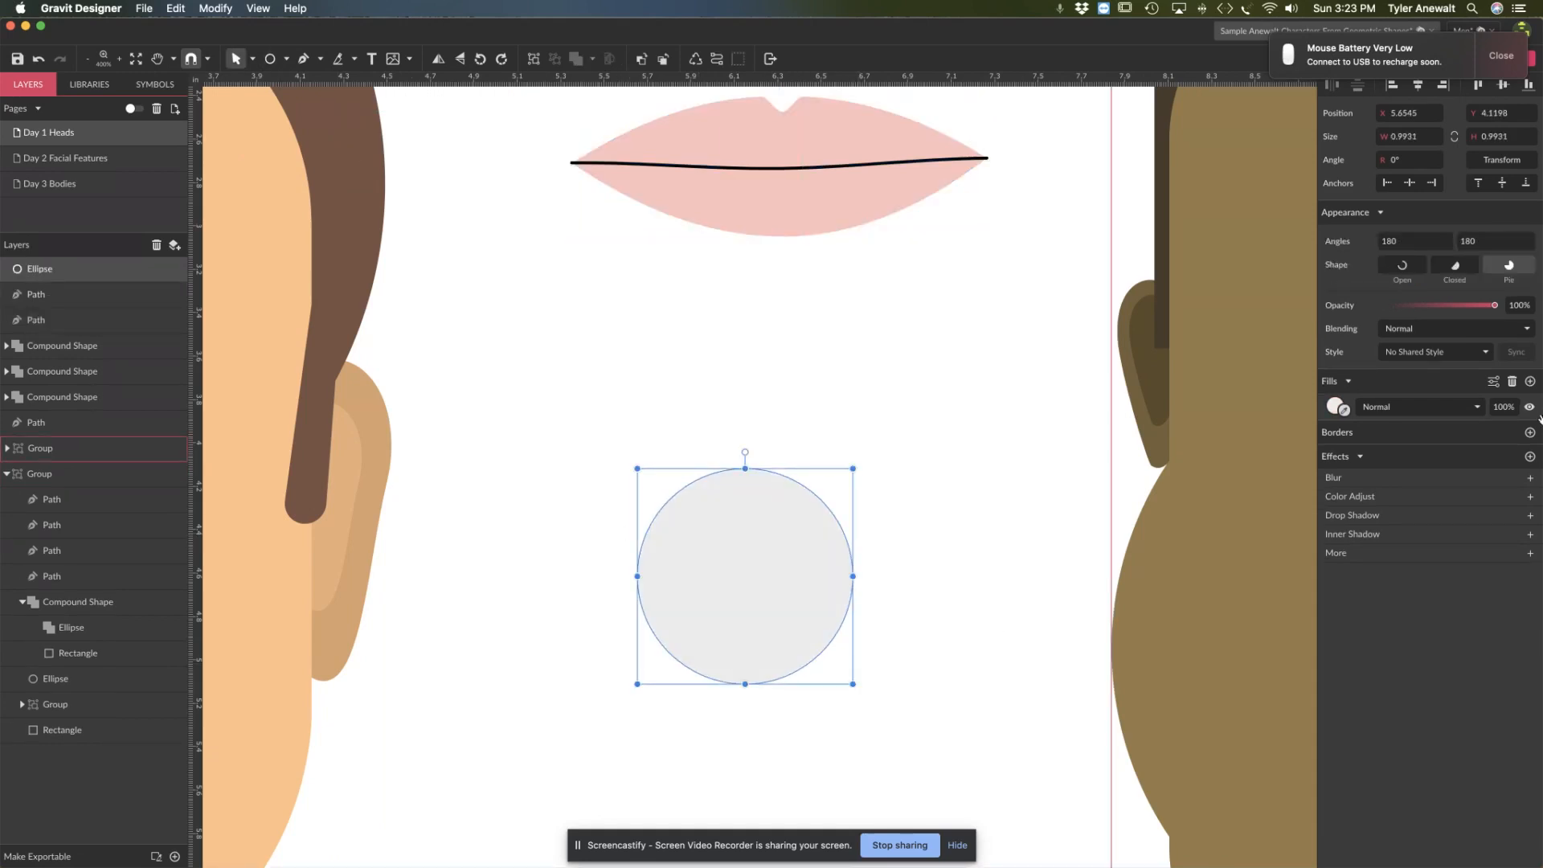
pyautogui.click(1340, 409)
pyautogui.moveTo(1337, 510); pyautogui.dragTo(1310, 546)
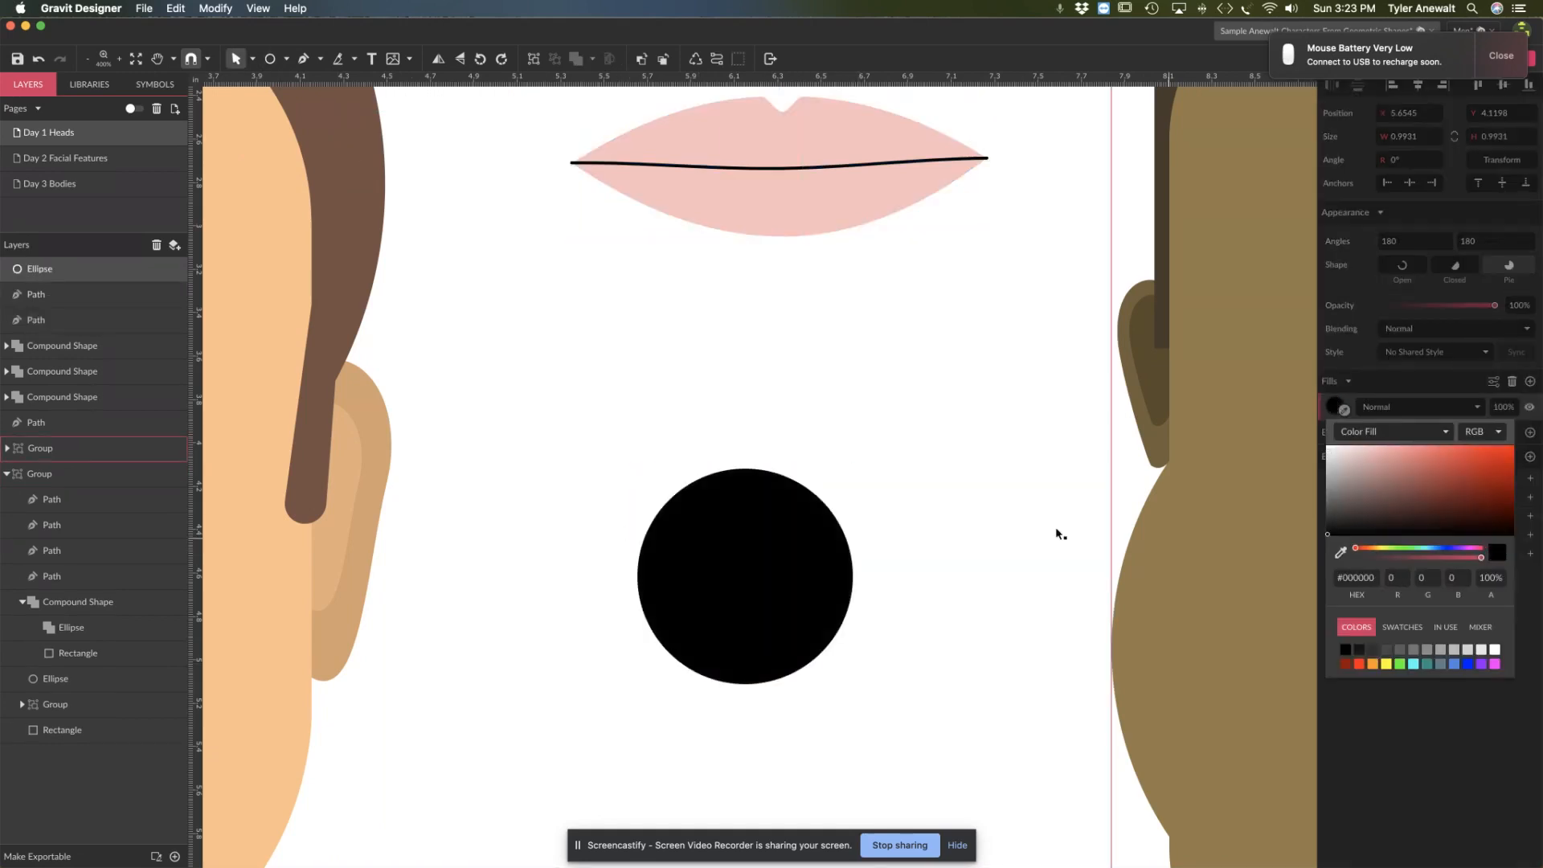
pyautogui.click(944, 500)
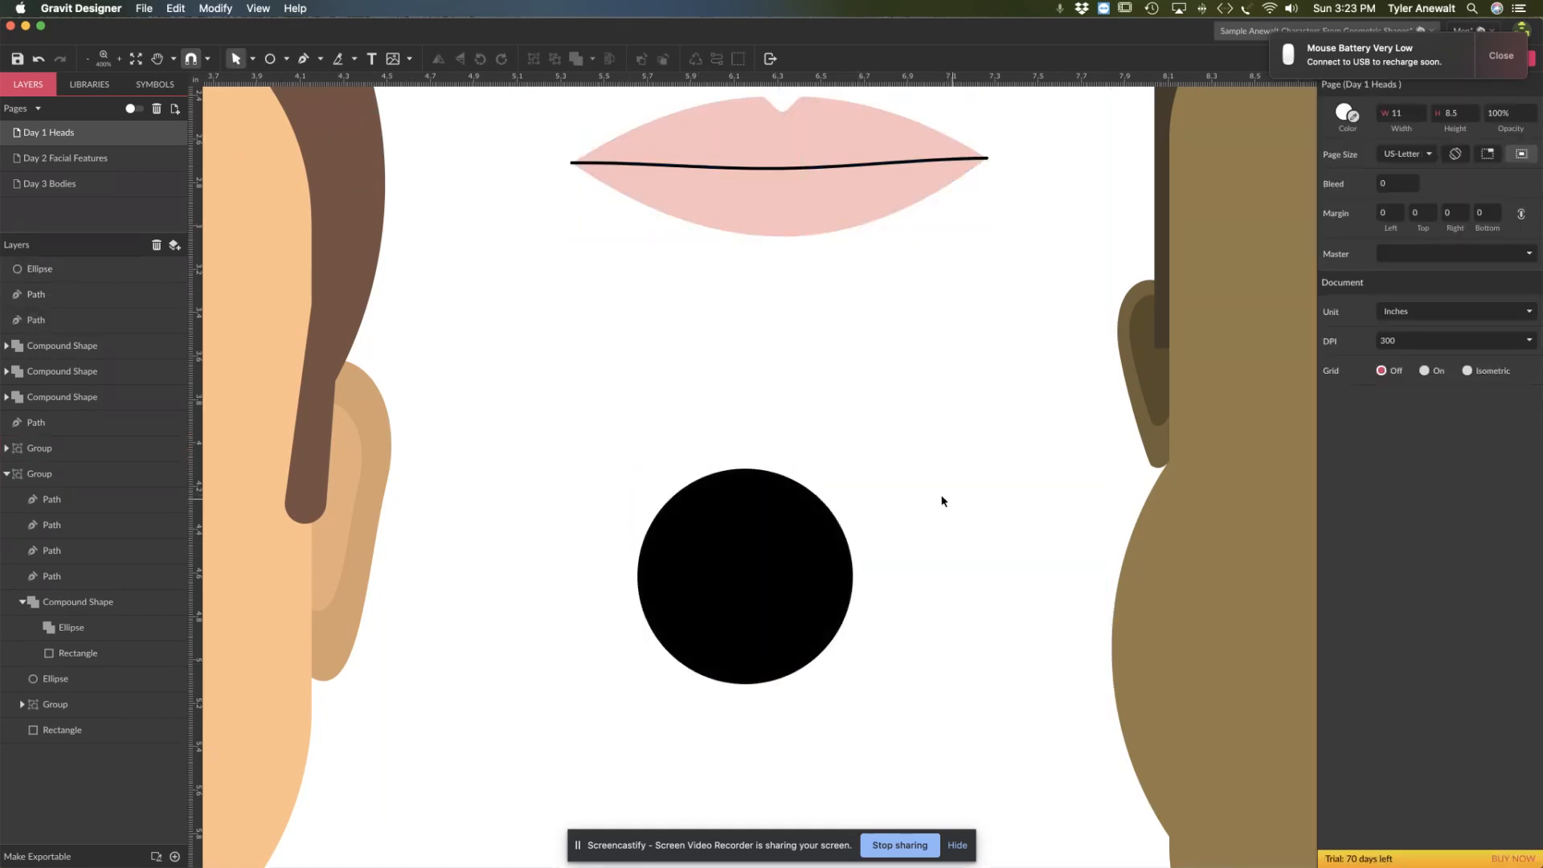
# Step: Draw a rectangle about 1.32 by 0.37 in over the top of the black circle and fill it with white for teeth
pyautogui.click(287, 60)
pyautogui.click(324, 101)
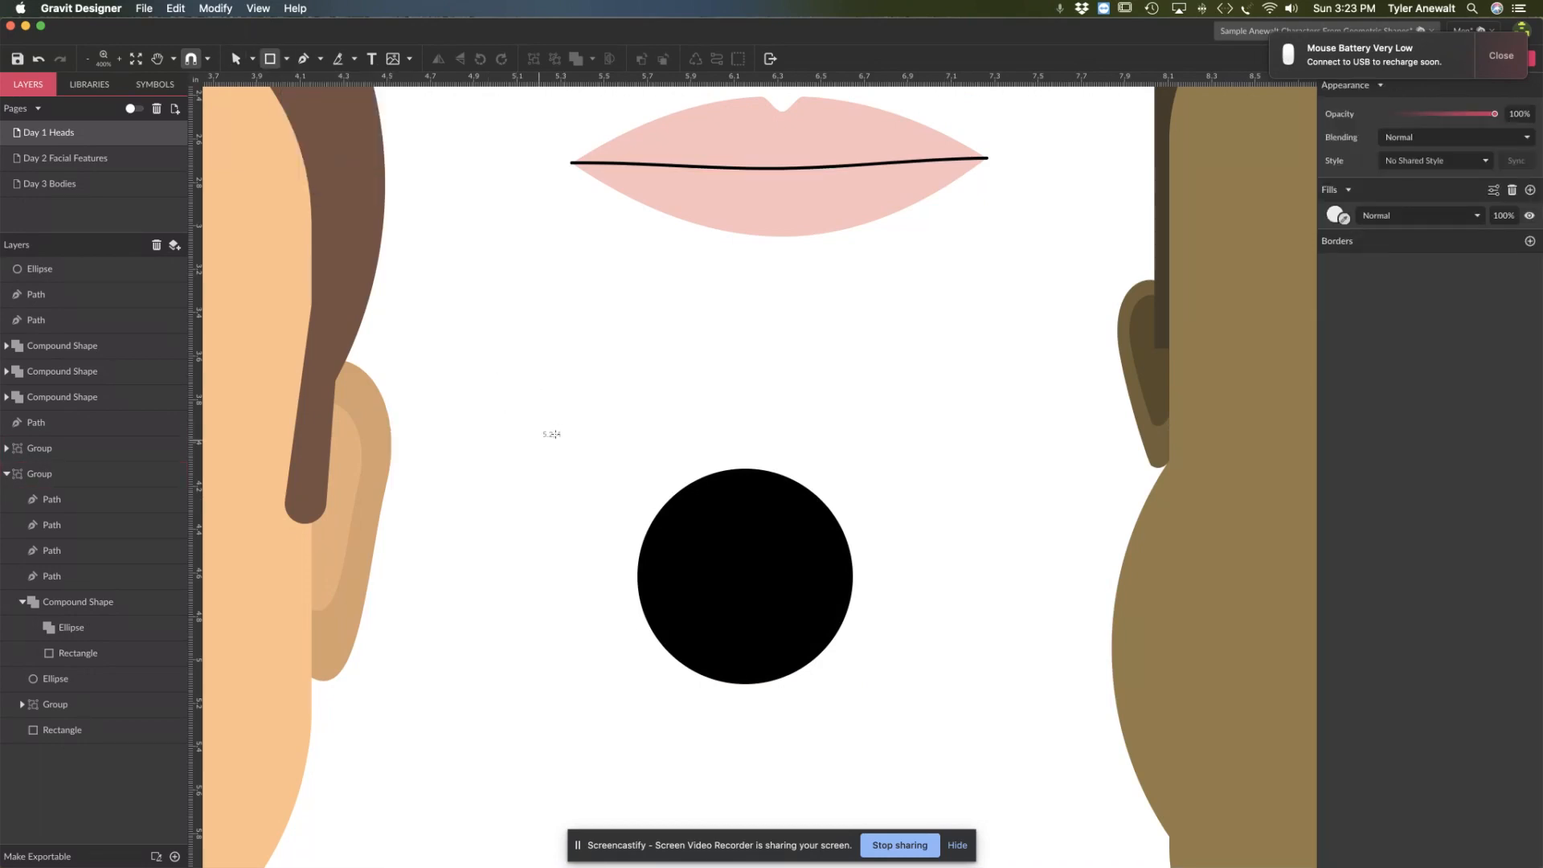
pyautogui.moveTo(615, 440); pyautogui.dragTo(902, 519)
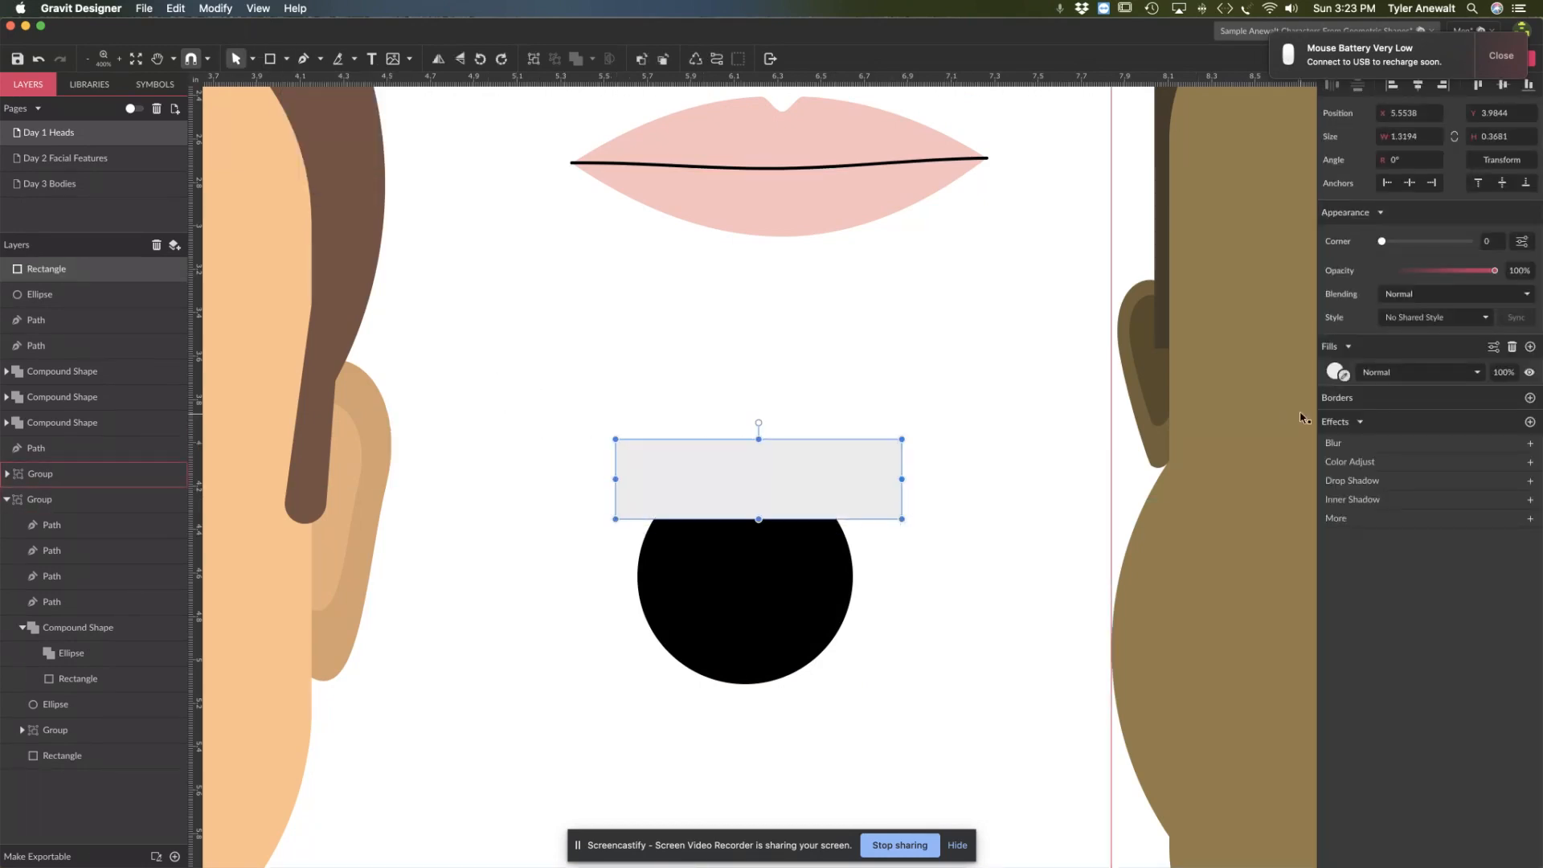
pyautogui.click(1333, 373)
pyautogui.moveTo(1329, 418); pyautogui.dragTo(1316, 393)
pyautogui.click(959, 445)
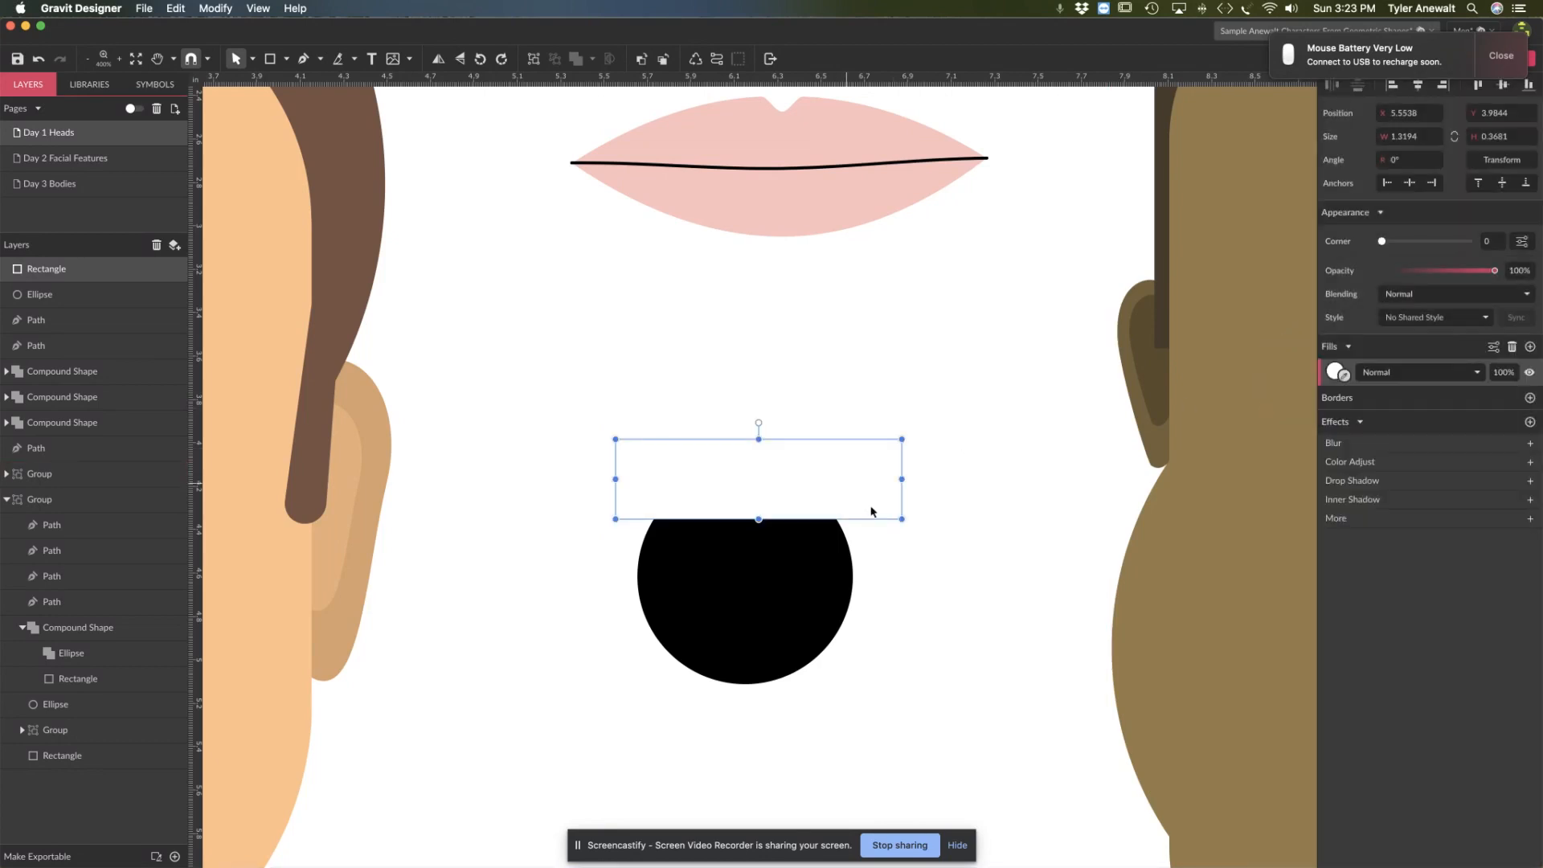
# Step: Clip the white rectangle inside the black circle and move the clipped mouth up to about X 5.43, Y 3.57
pyautogui.click(914, 590)
pyautogui.moveTo(930, 601); pyautogui.dragTo(717, 434)
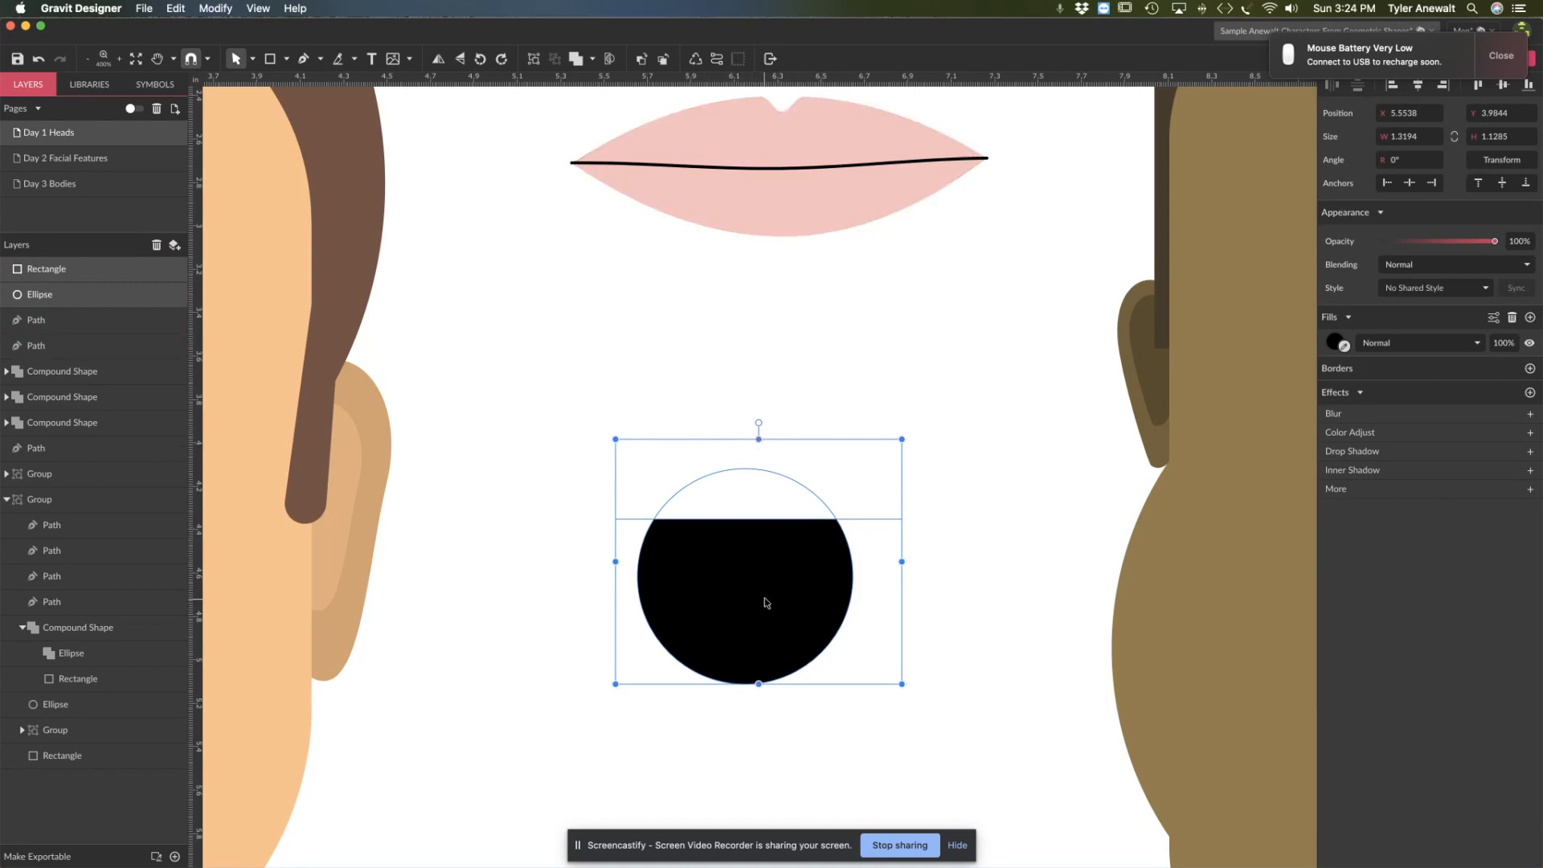
pyautogui.click(608, 61)
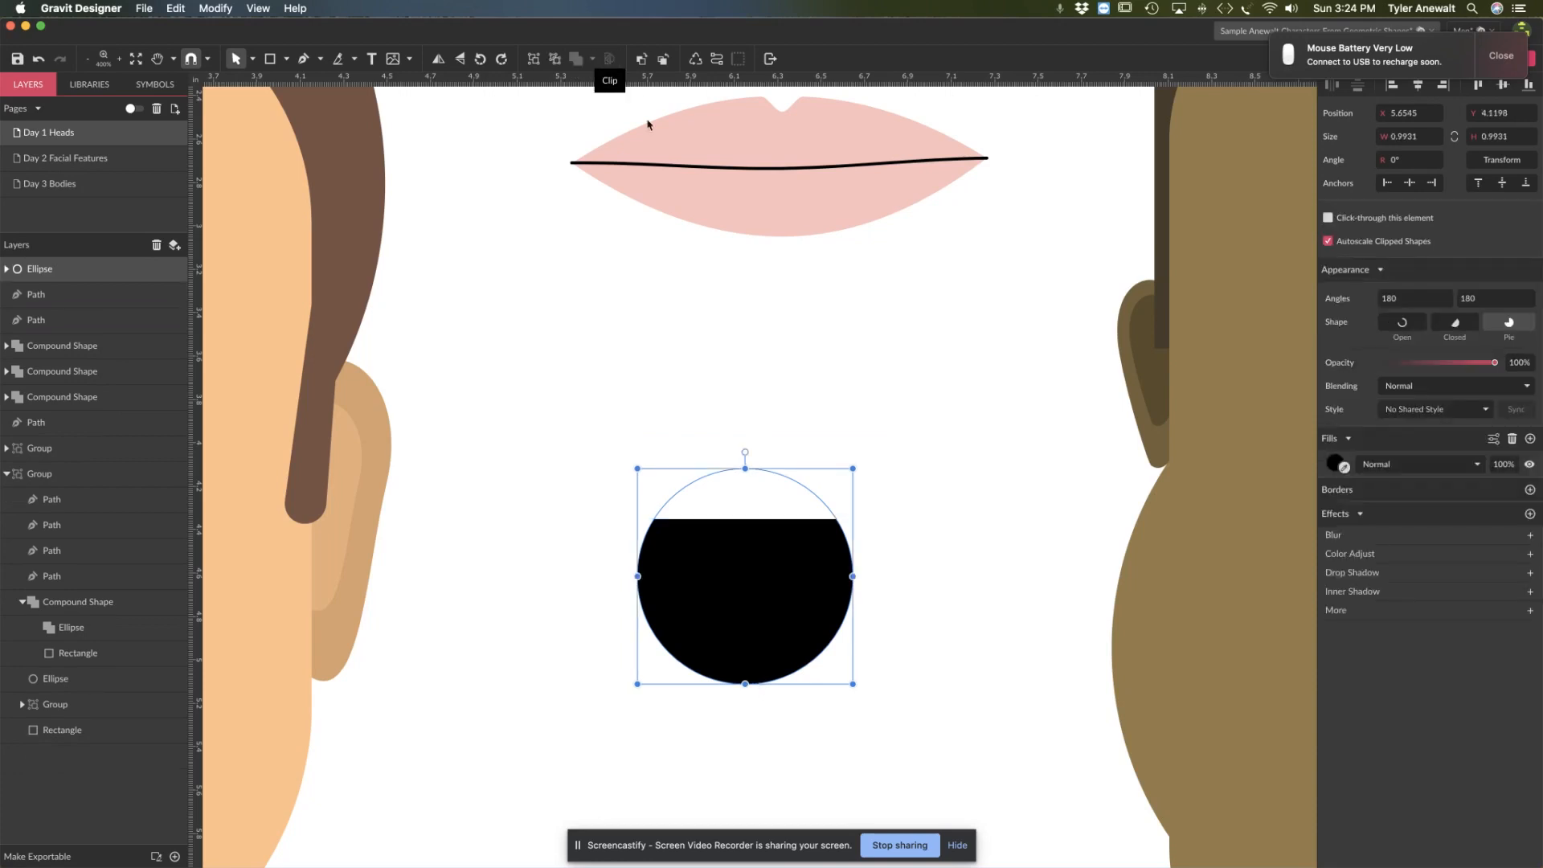
pyautogui.click(827, 449)
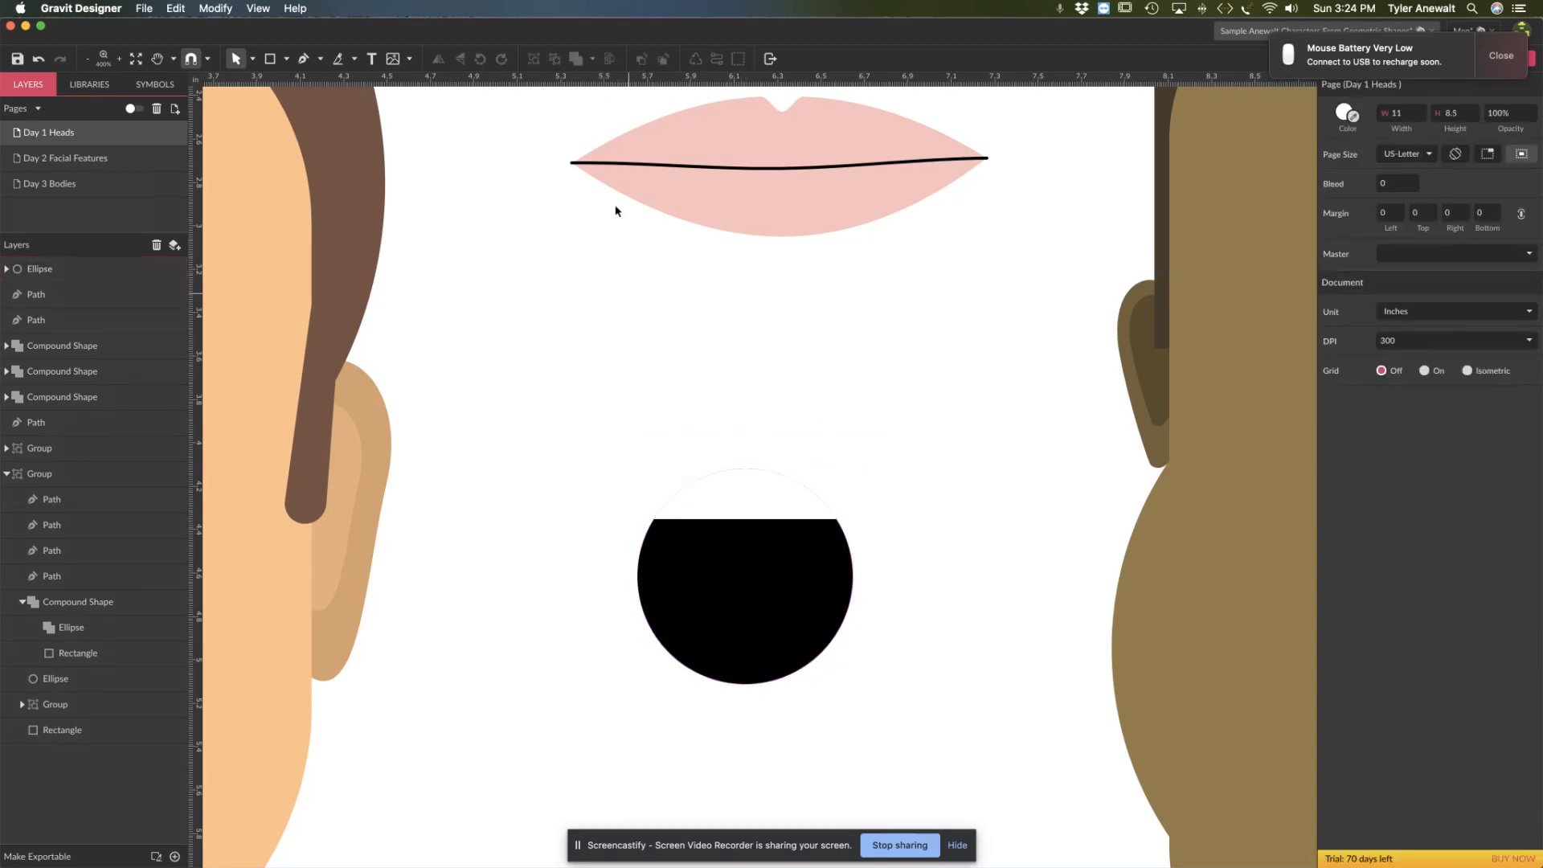
pyautogui.moveTo(826, 601); pyautogui.dragTo(776, 481)
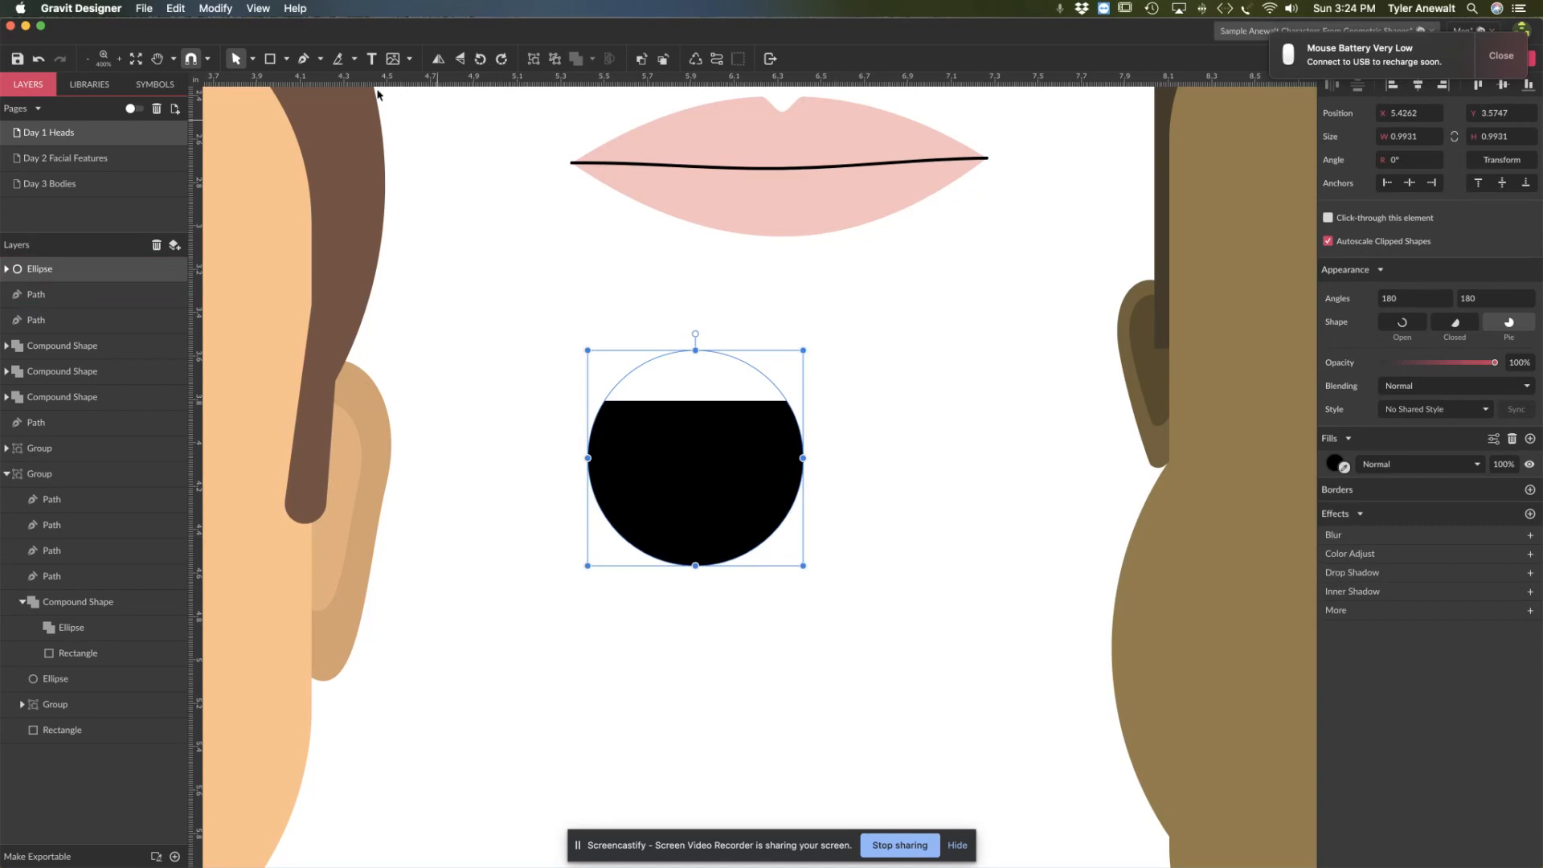
# Step: Draw a tongue ellipse about 0.72 by 0.68 in overlapping the mouth's lower right edge and fill it with salmon pink
pyautogui.click(286, 59)
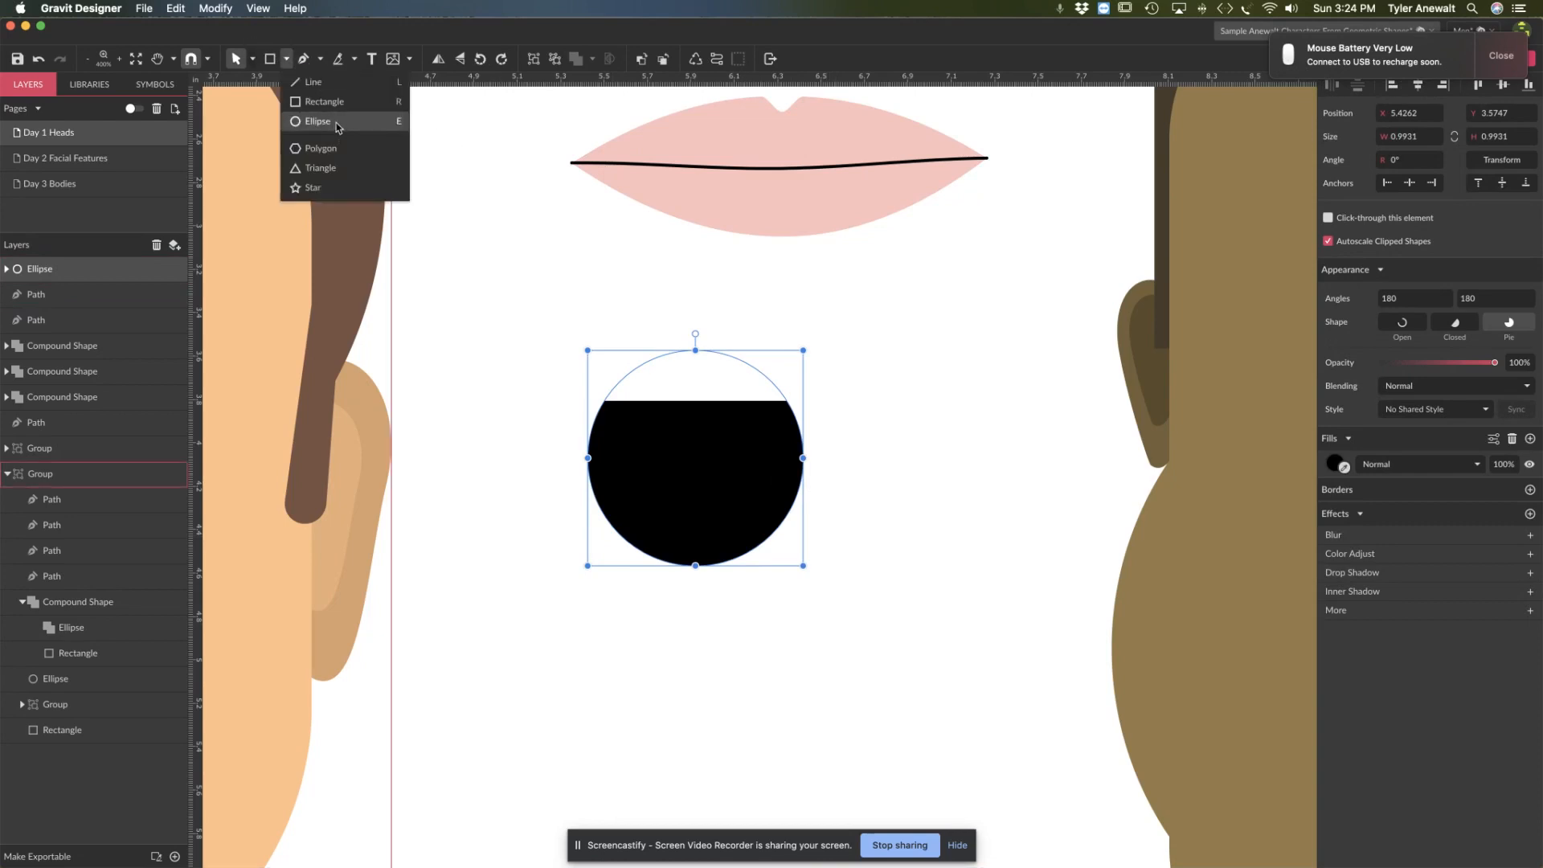
pyautogui.click(336, 123)
pyautogui.moveTo(858, 530); pyautogui.dragTo(707, 683)
pyautogui.moveTo(813, 619); pyautogui.dragTo(779, 567)
pyautogui.click(1337, 408)
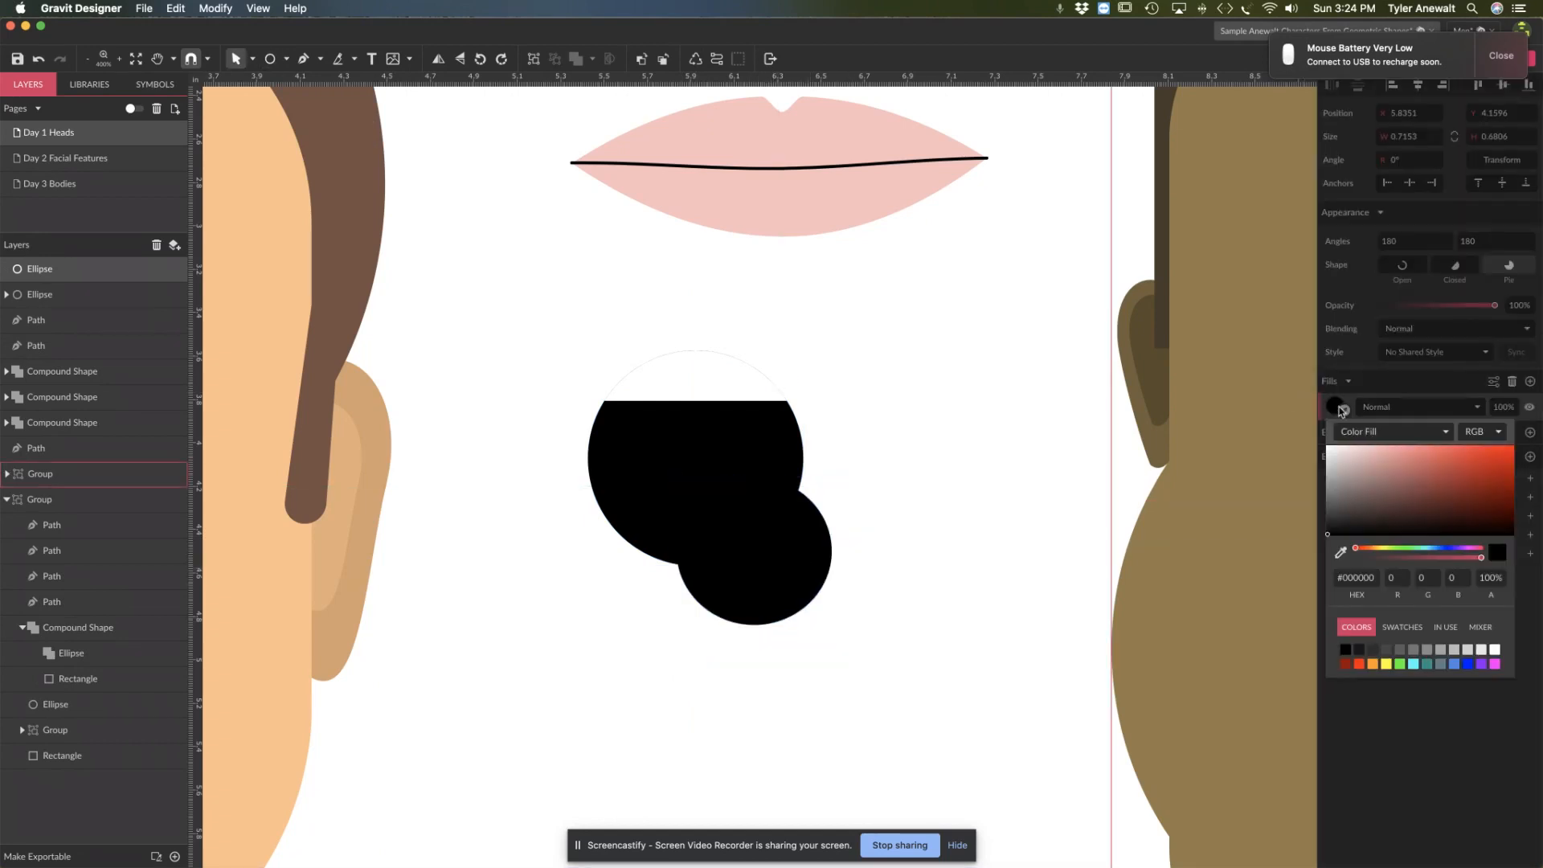
pyautogui.click(1381, 452)
pyautogui.moveTo(1393, 451); pyautogui.dragTo(1400, 455)
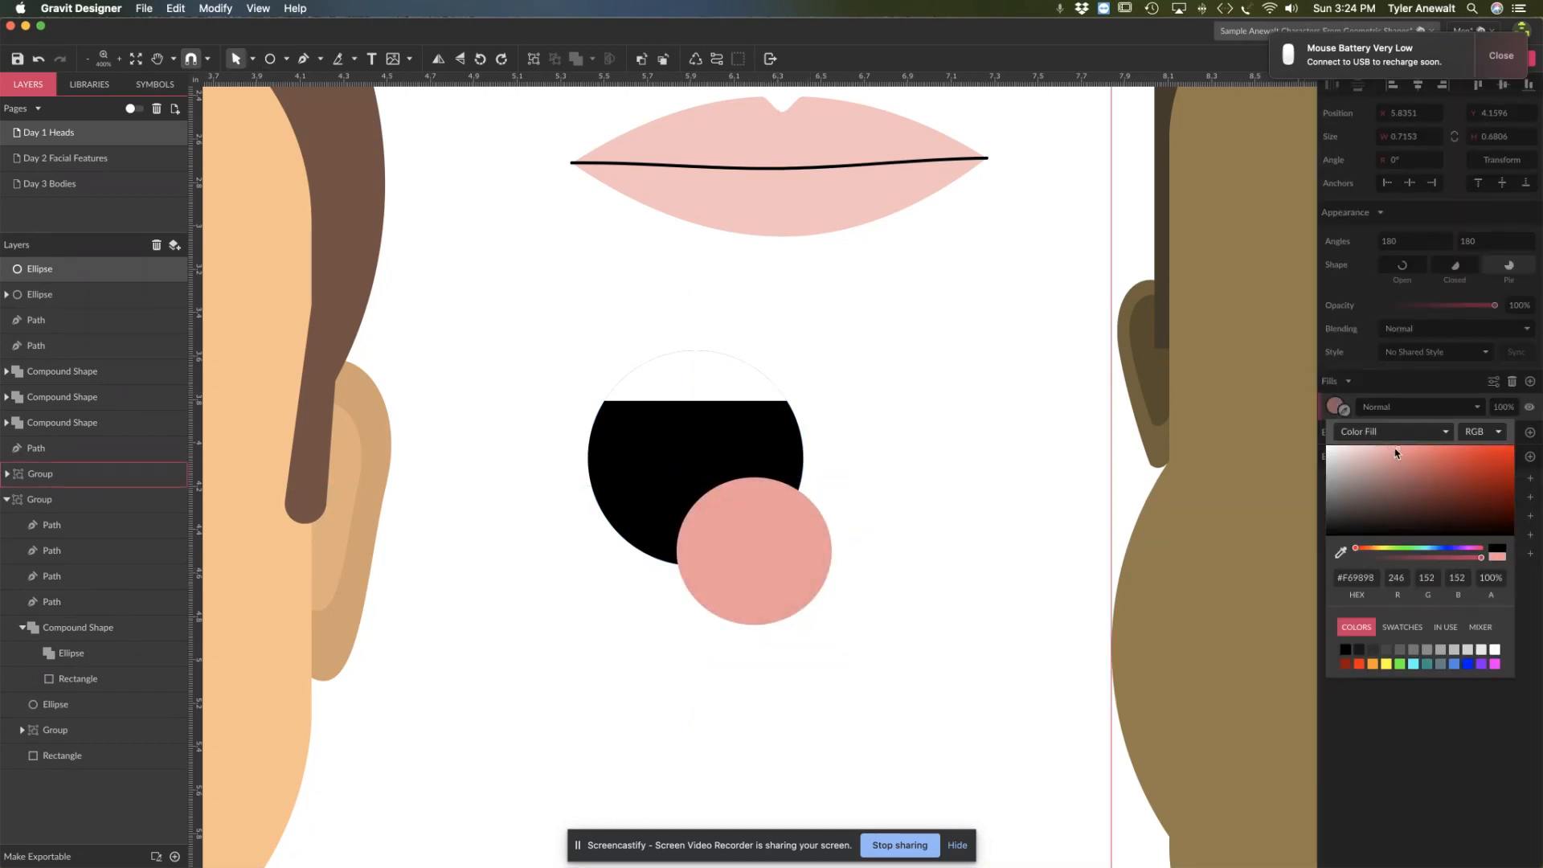
pyautogui.click(922, 536)
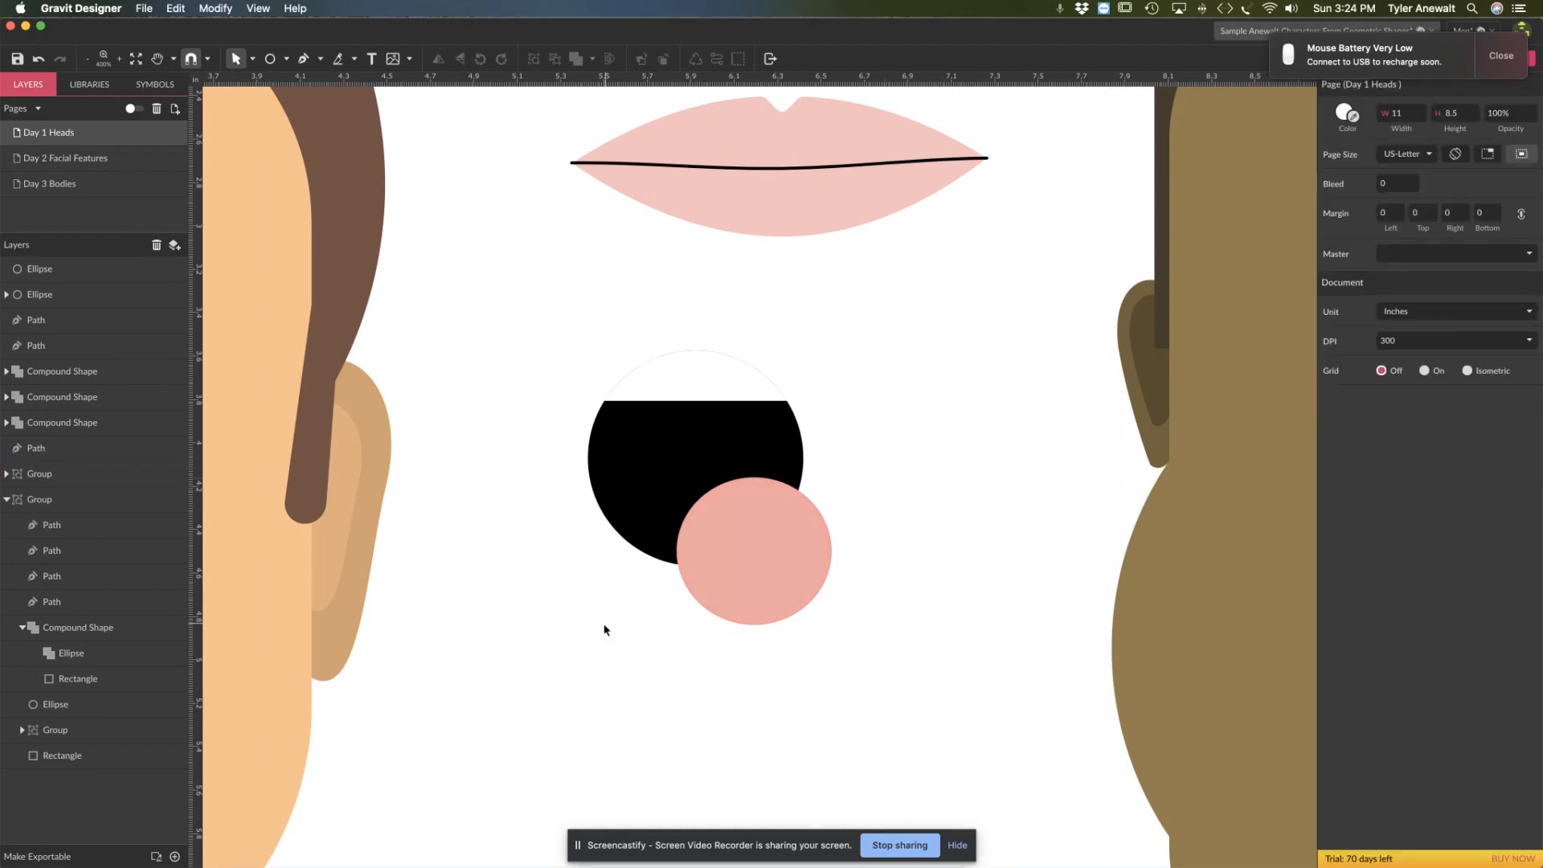
# Step: Clip the pink tongue ellipse inside the black mouth circle and select the tongue within the clipped shape
pyautogui.moveTo(622, 608); pyautogui.dragTo(742, 575)
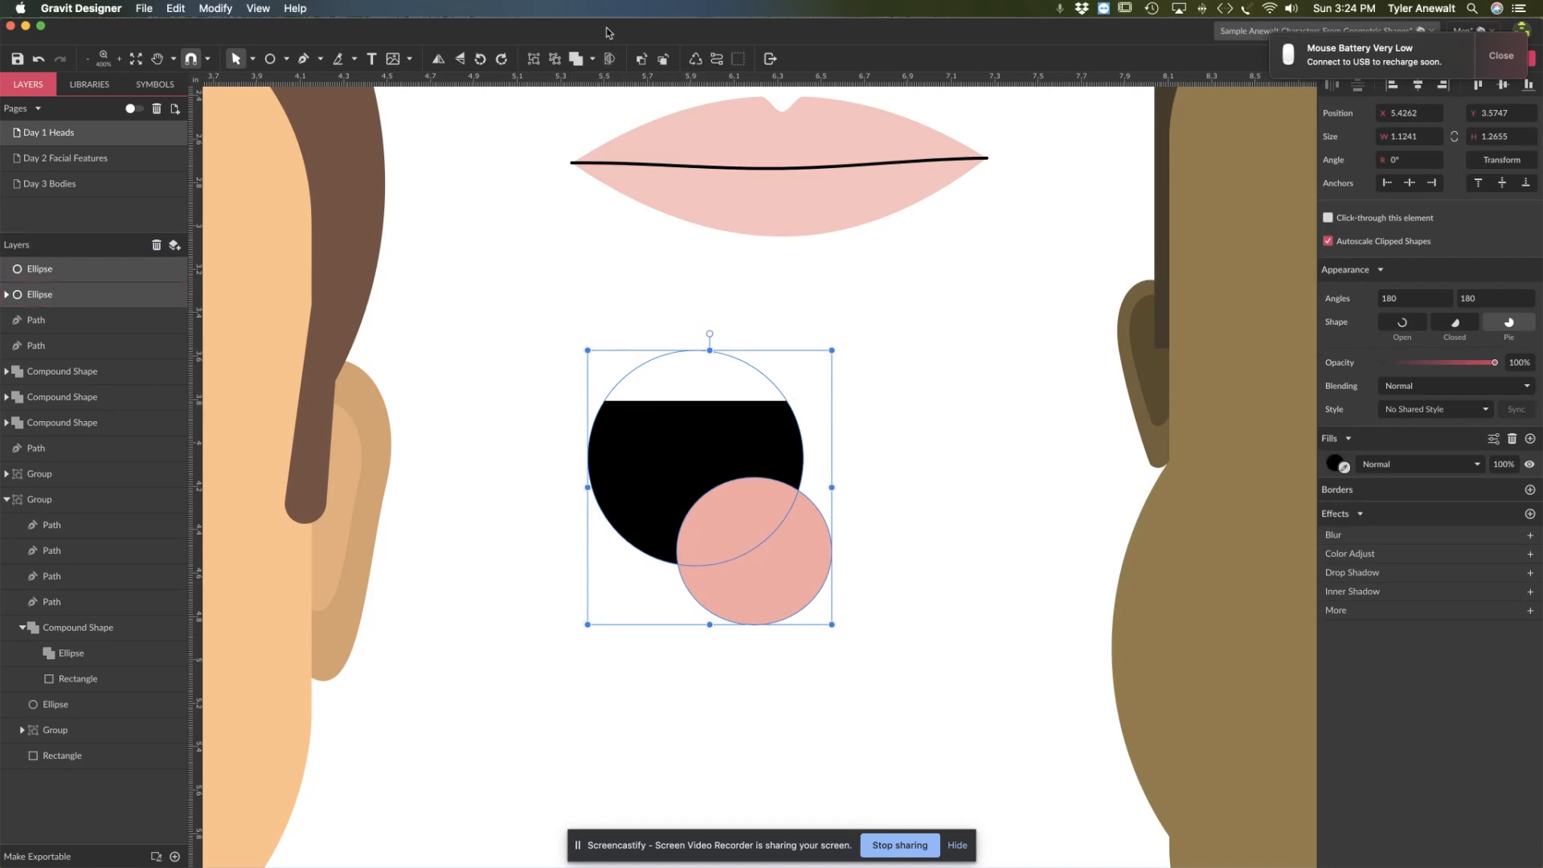
pyautogui.click(609, 59)
pyautogui.click(863, 610)
pyautogui.click(762, 534)
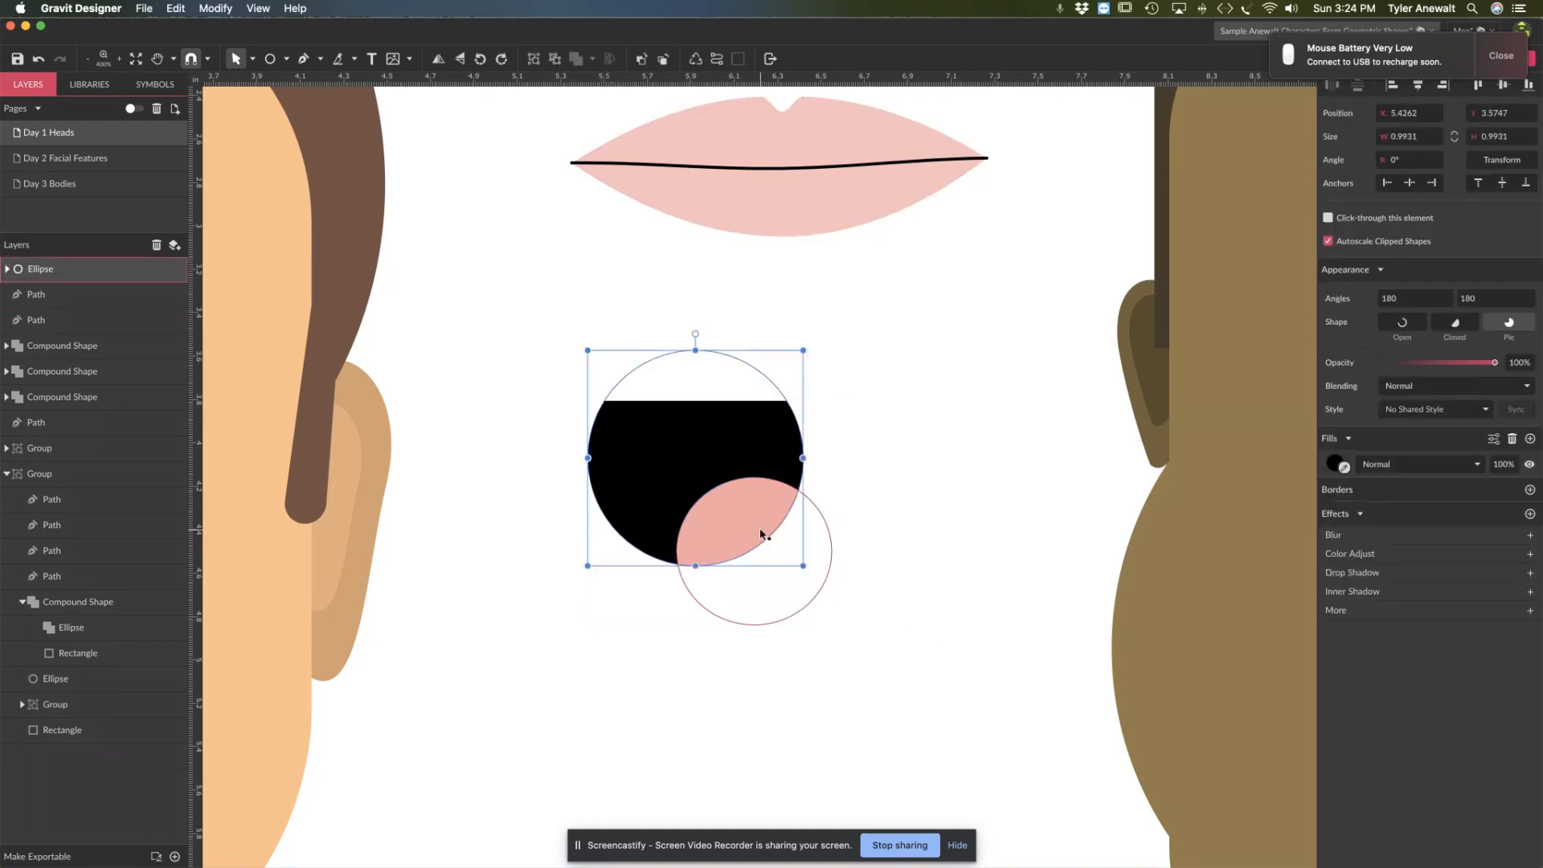
pyautogui.doubleClick(738, 509)
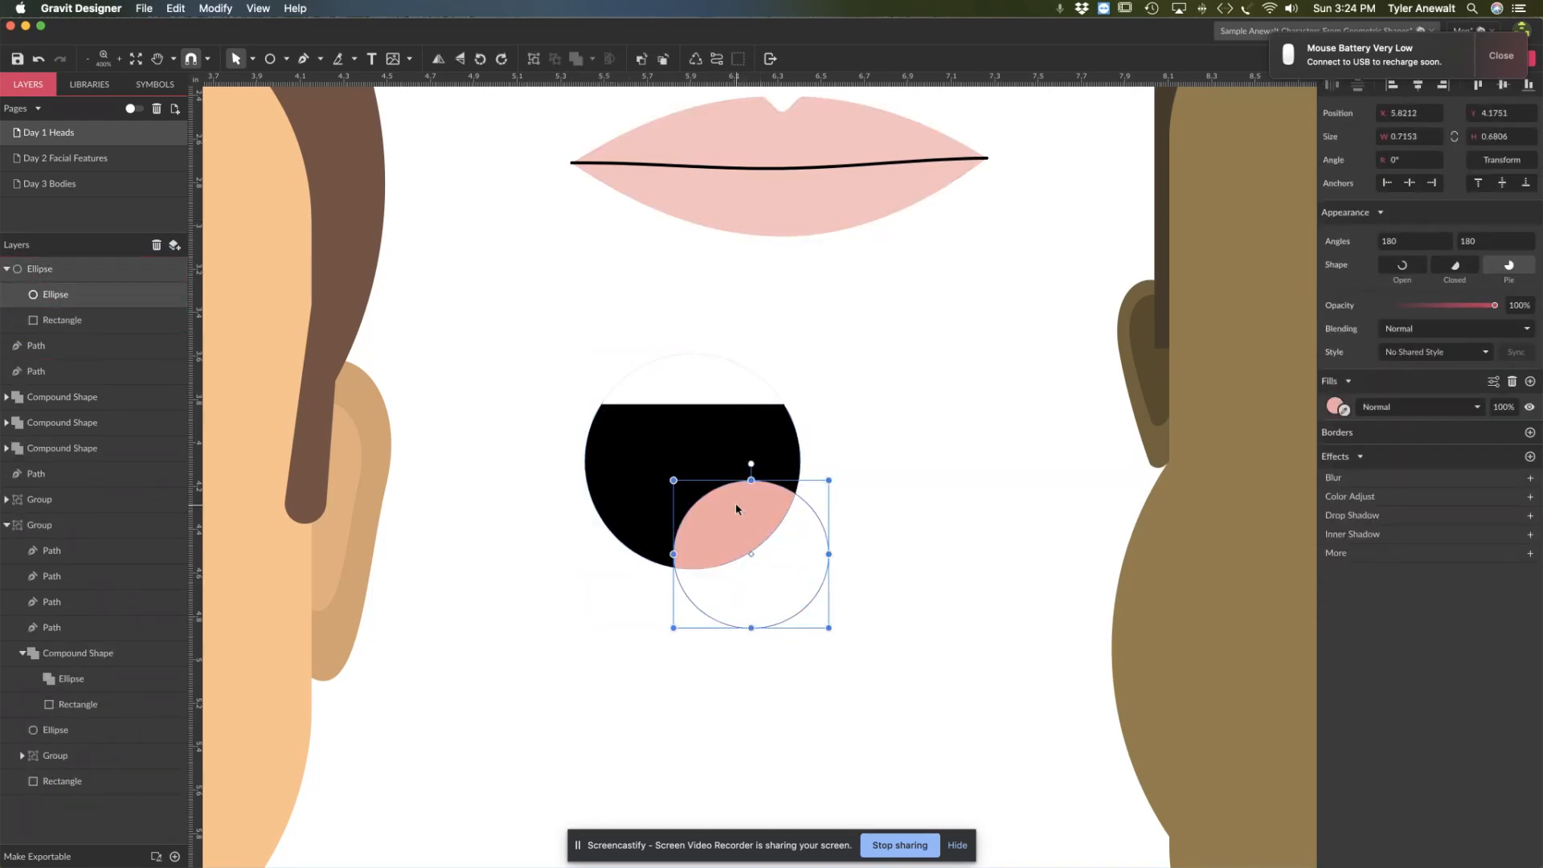
# Step: Move the clipped tongue slightly higher inside the mouth and select the black mouth circle
pyautogui.moveTo(736, 509)
pyautogui.mouseDown()
pyautogui.moveTo(723, 472)
pyautogui.moveTo(709, 480)
pyautogui.moveTo(735, 497)
pyautogui.mouseUp()
pyautogui.click(955, 561)
pyautogui.click(770, 410)
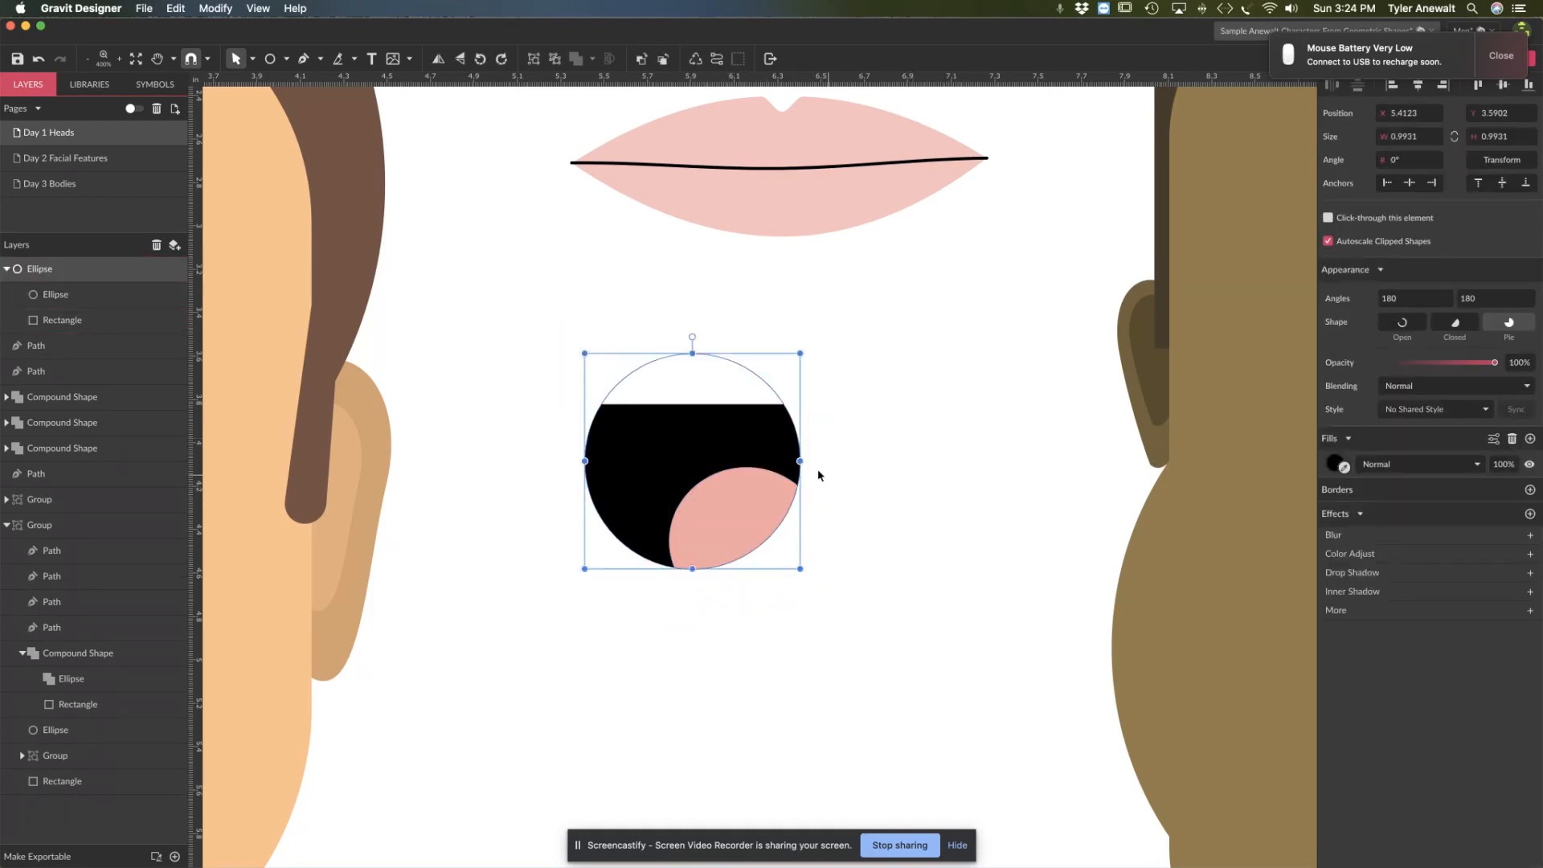
pyautogui.click(1334, 464)
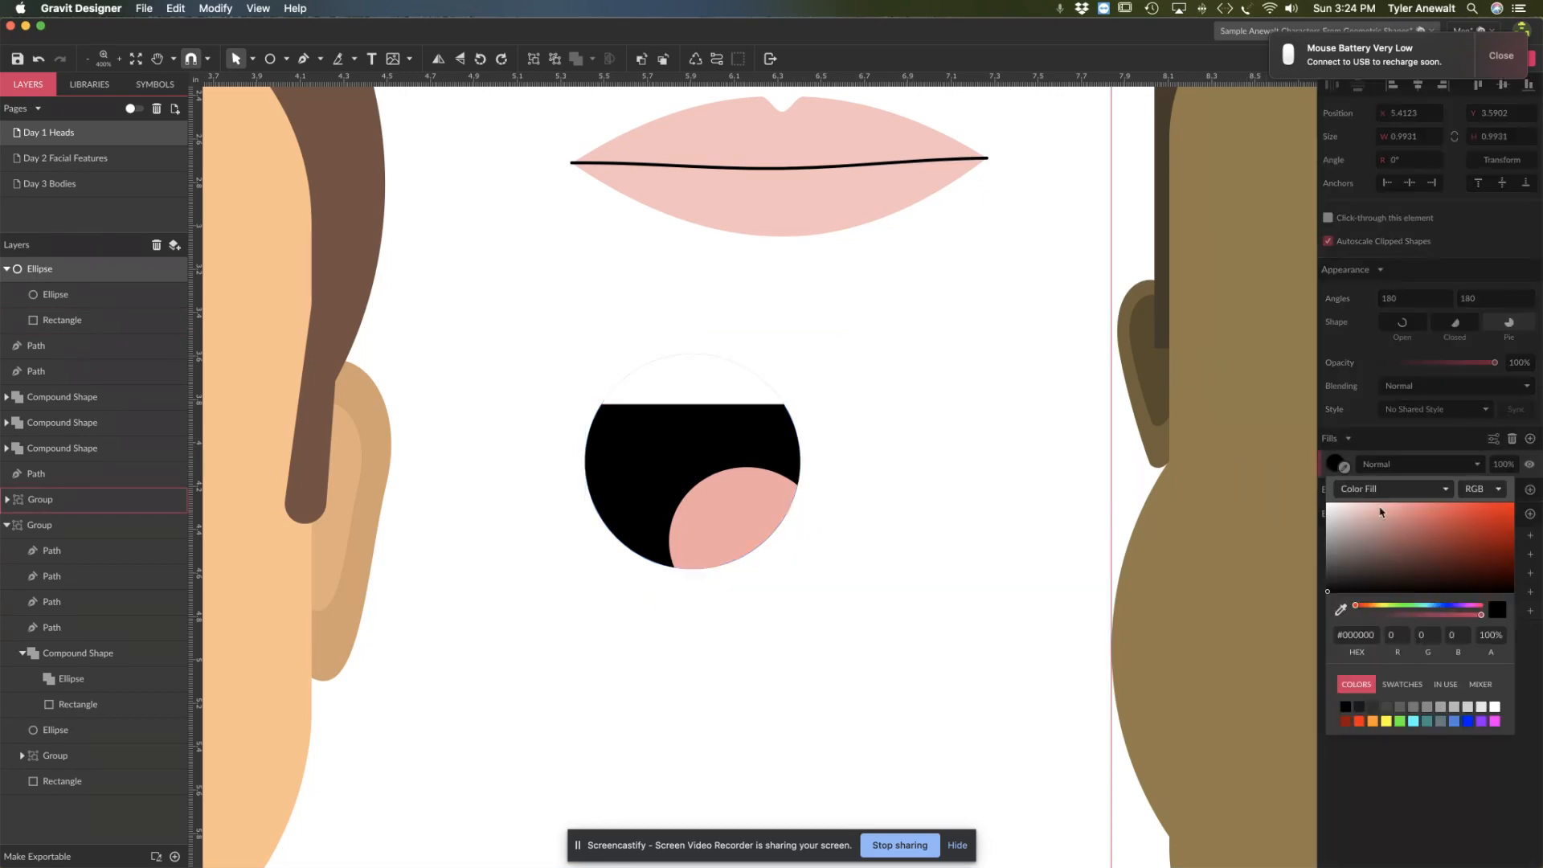
pyautogui.click(1402, 504)
pyautogui.moveTo(1402, 503); pyautogui.dragTo(1363, 553)
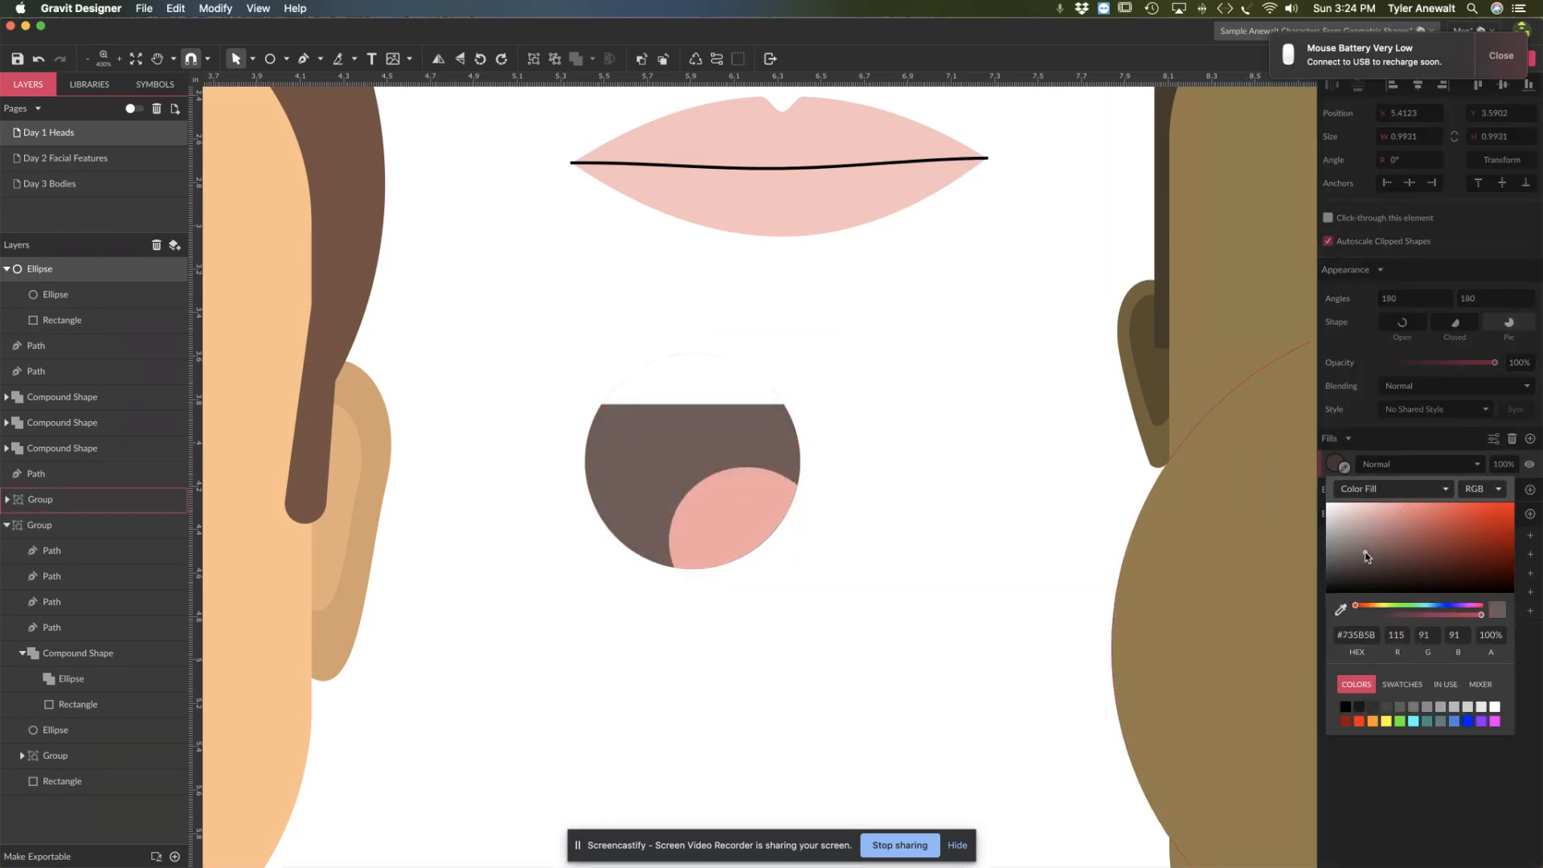
pyautogui.press('super+z')
# Step: Add a muted reddish-brown border to the mouth circle and set its thickness to 4 pt
pyautogui.click(1529, 492)
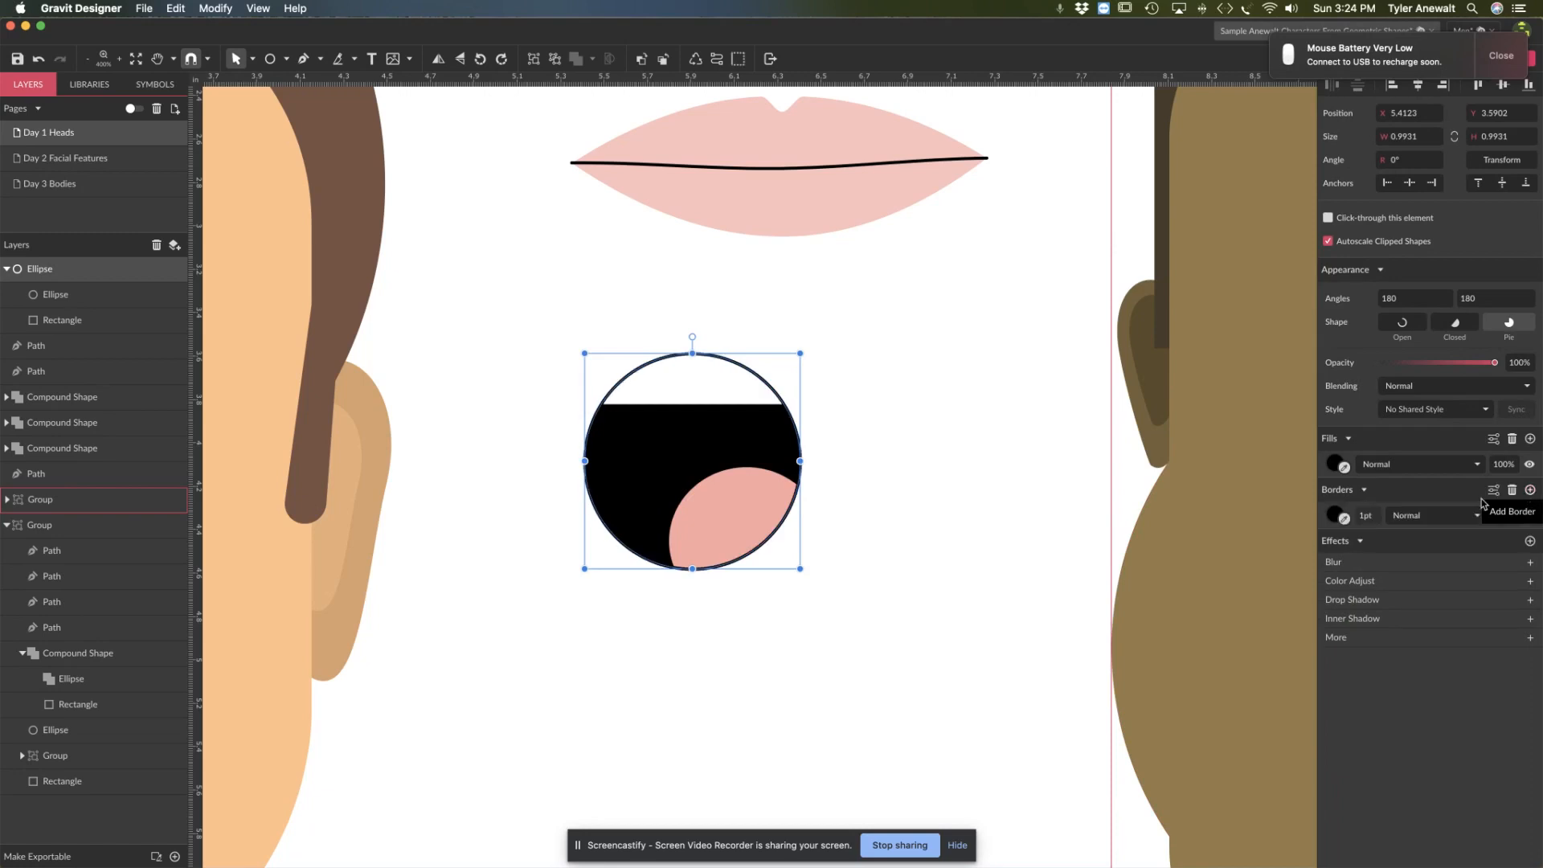
pyautogui.click(1335, 515)
pyautogui.click(1375, 562)
pyautogui.moveTo(1375, 565); pyautogui.dragTo(1412, 586)
pyautogui.click(1365, 518)
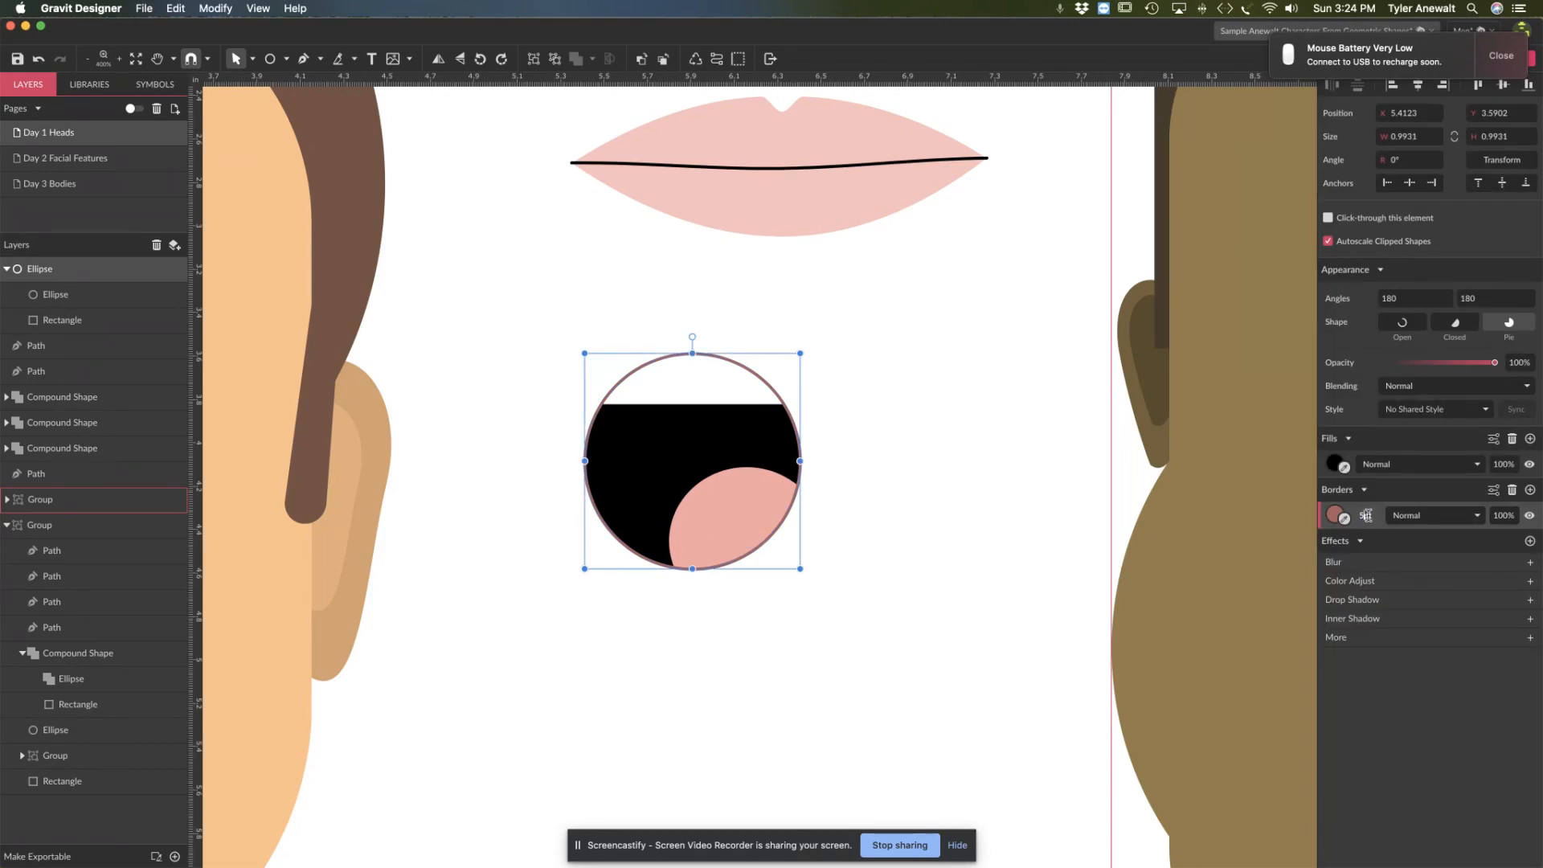
pyautogui.press('Return')
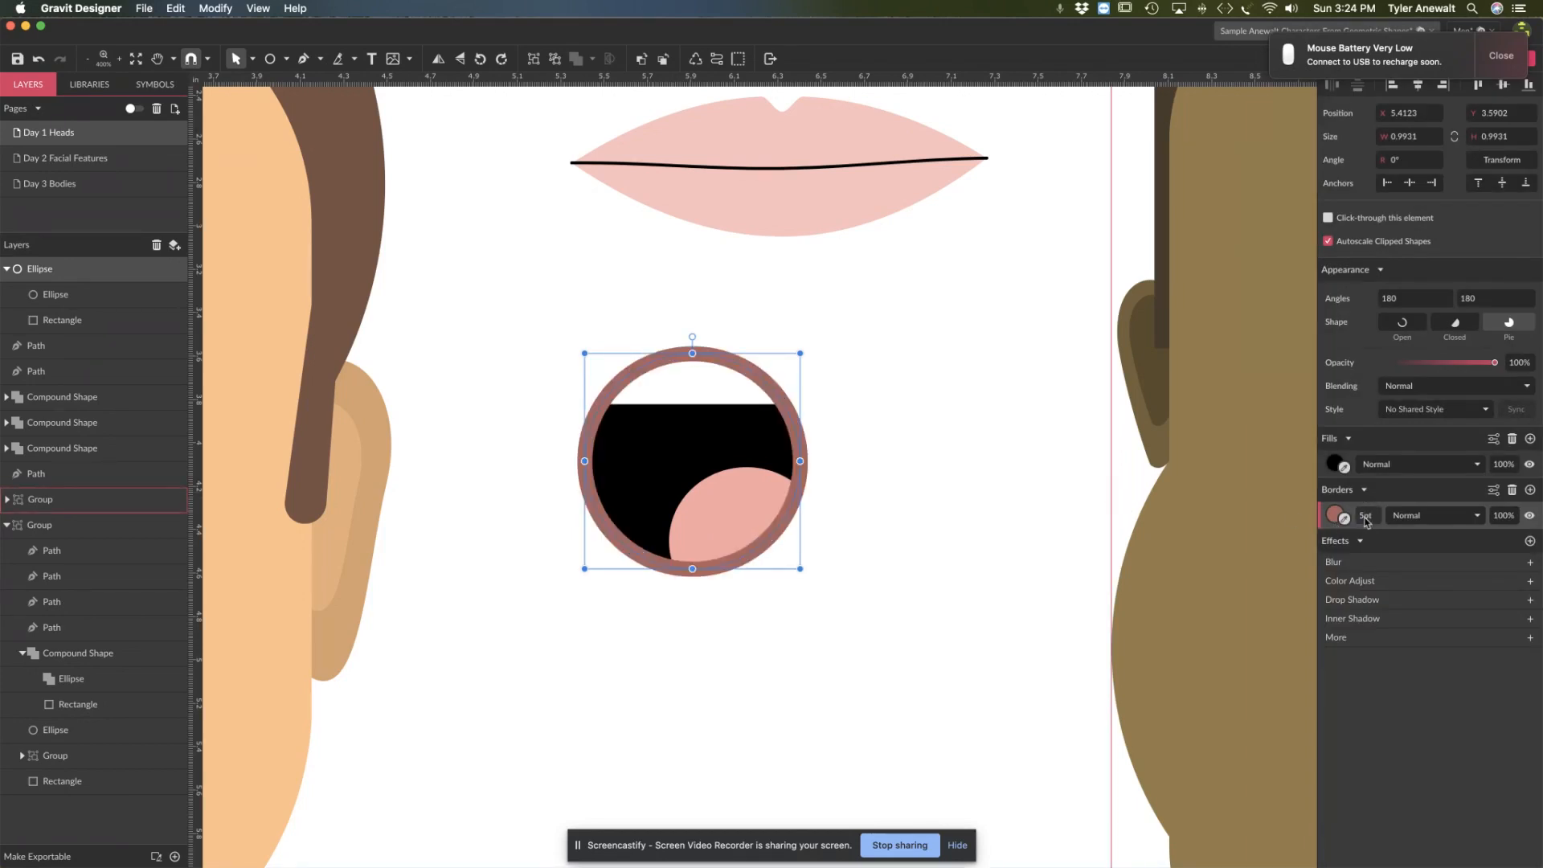
pyautogui.click(1364, 519)
pyautogui.press('Up')
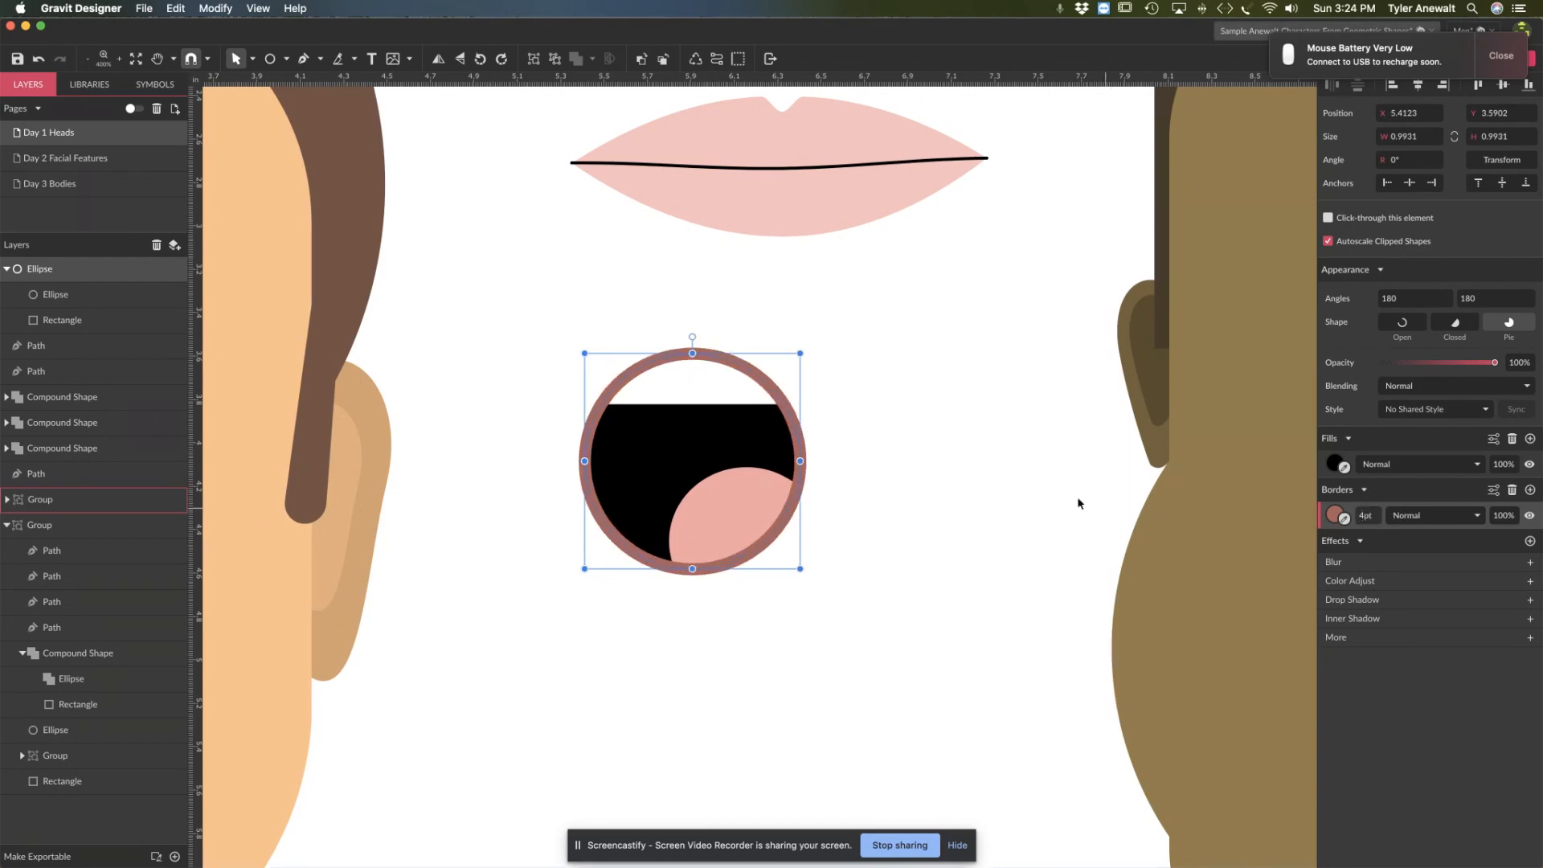
pyautogui.click(1048, 488)
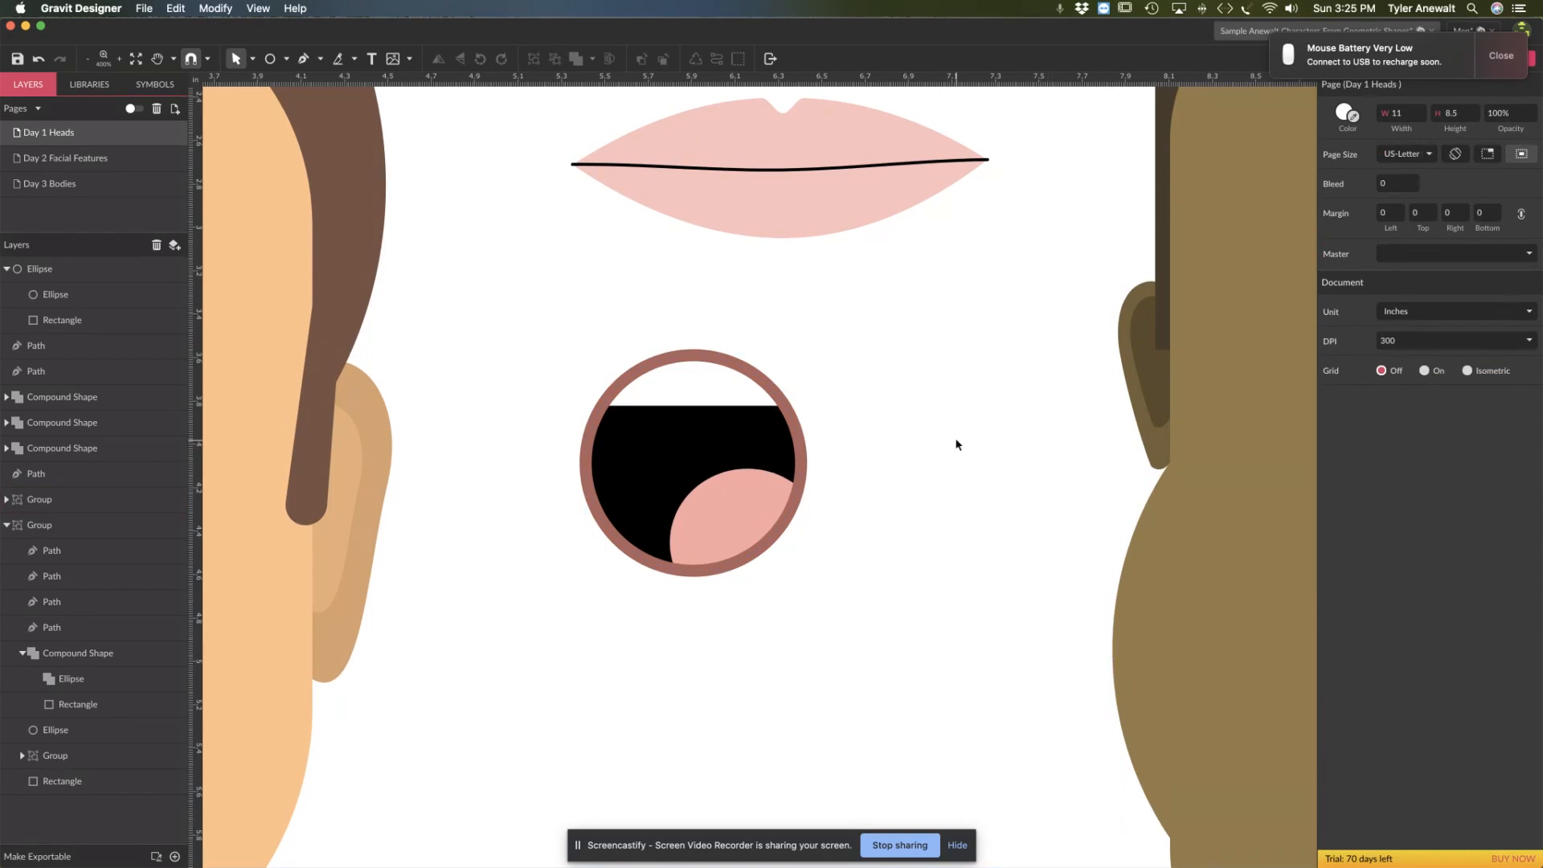
# Step: Stretch the bordered mouth circle horizontally into an oval about 1.28 in wide, keeping its height
pyautogui.moveTo(557, 335); pyautogui.dragTo(816, 519)
pyautogui.moveTo(801, 463); pyautogui.dragTo(870, 463)
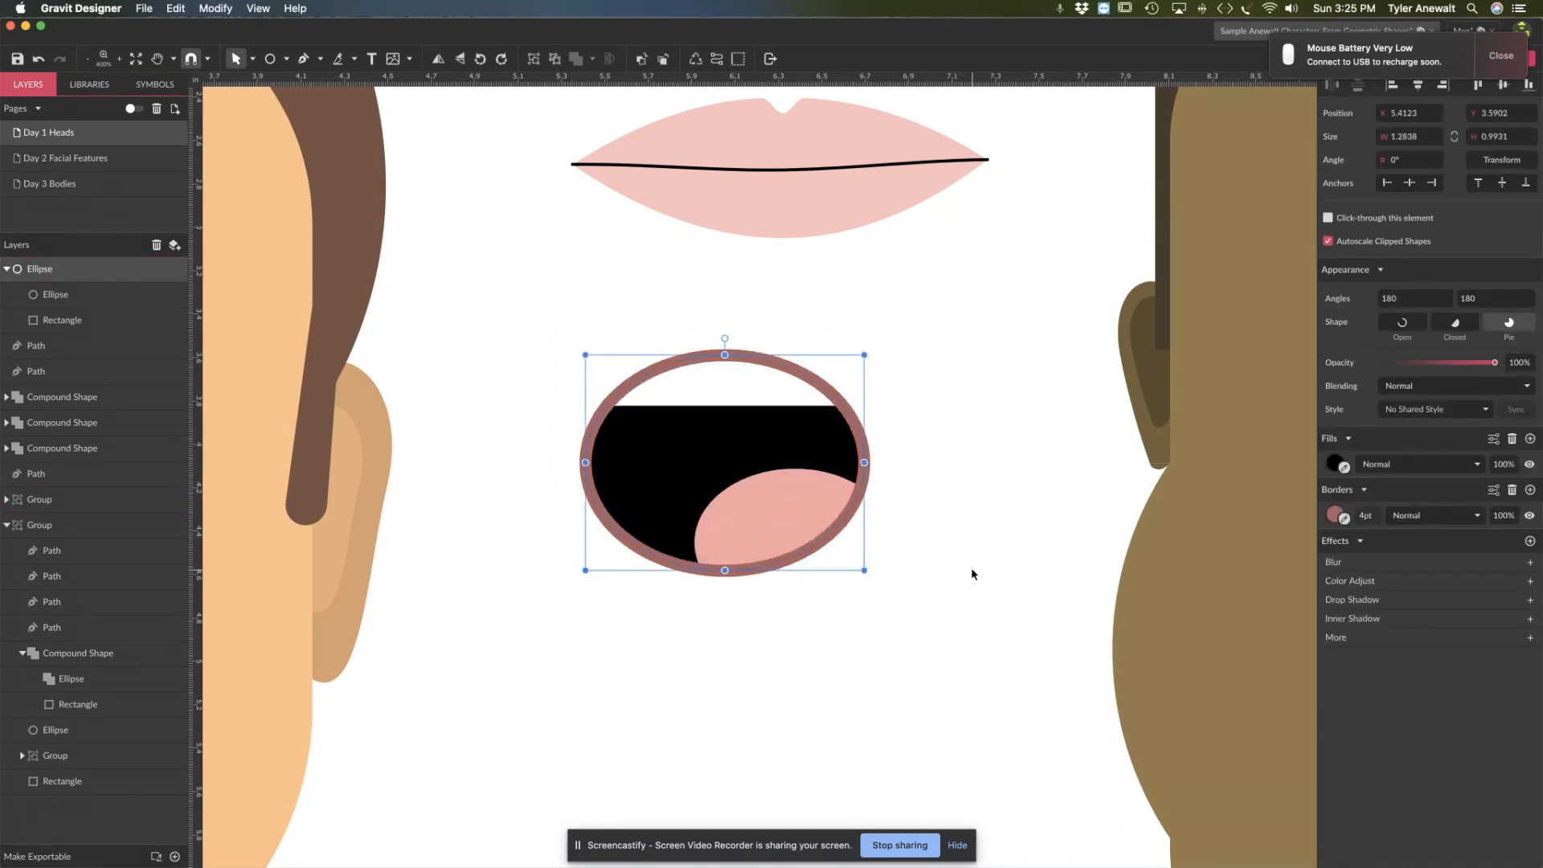
pyautogui.click(970, 569)
pyautogui.press('z')
pyautogui.keyDown('alt'); pyautogui.click(899, 602); pyautogui.keyUp('alt')
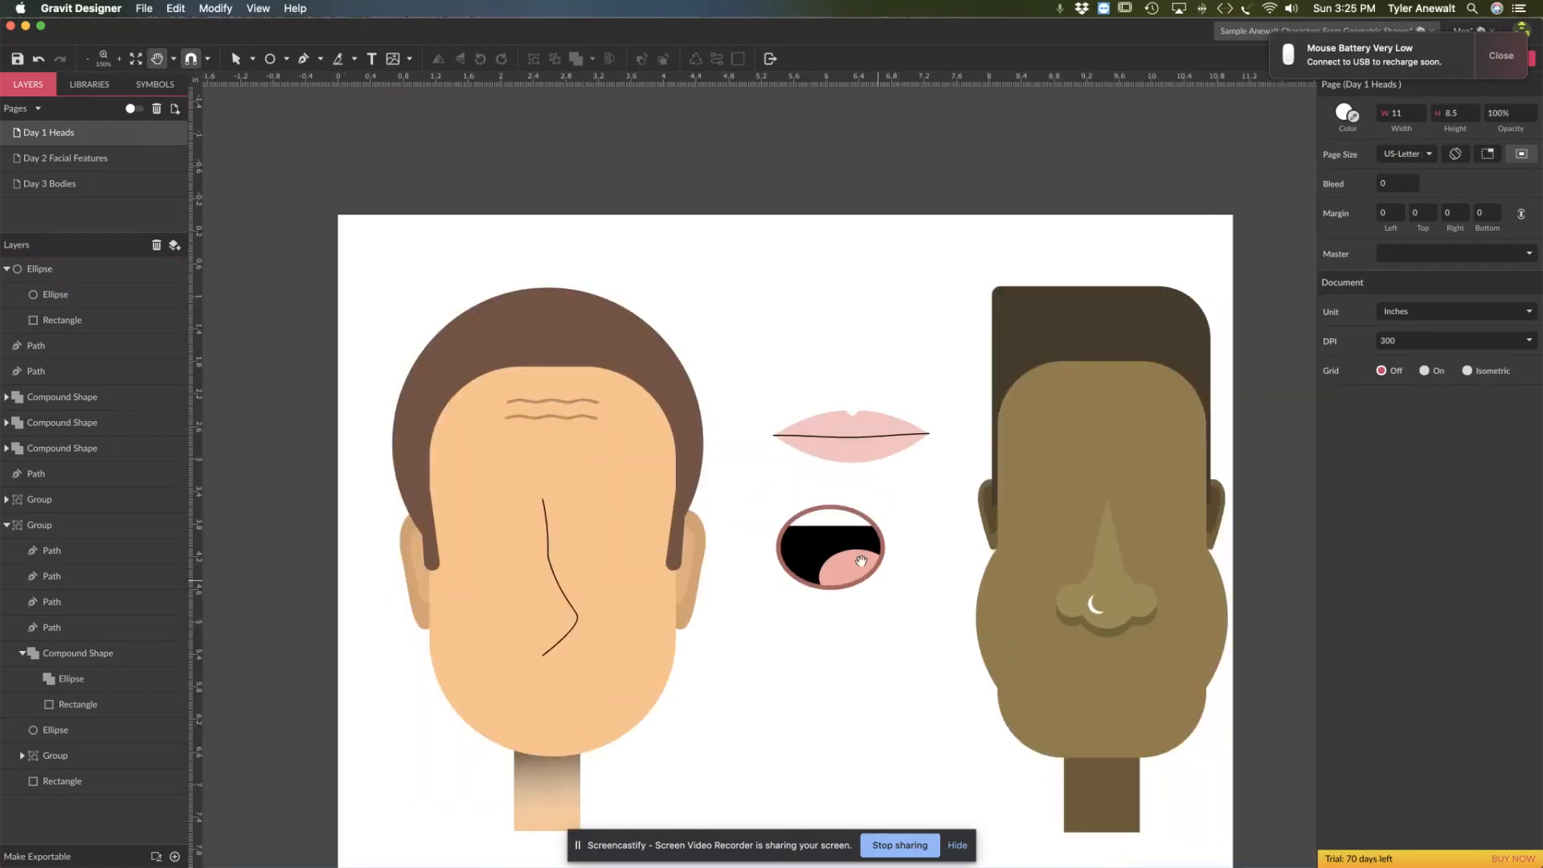
pyautogui.press('v')
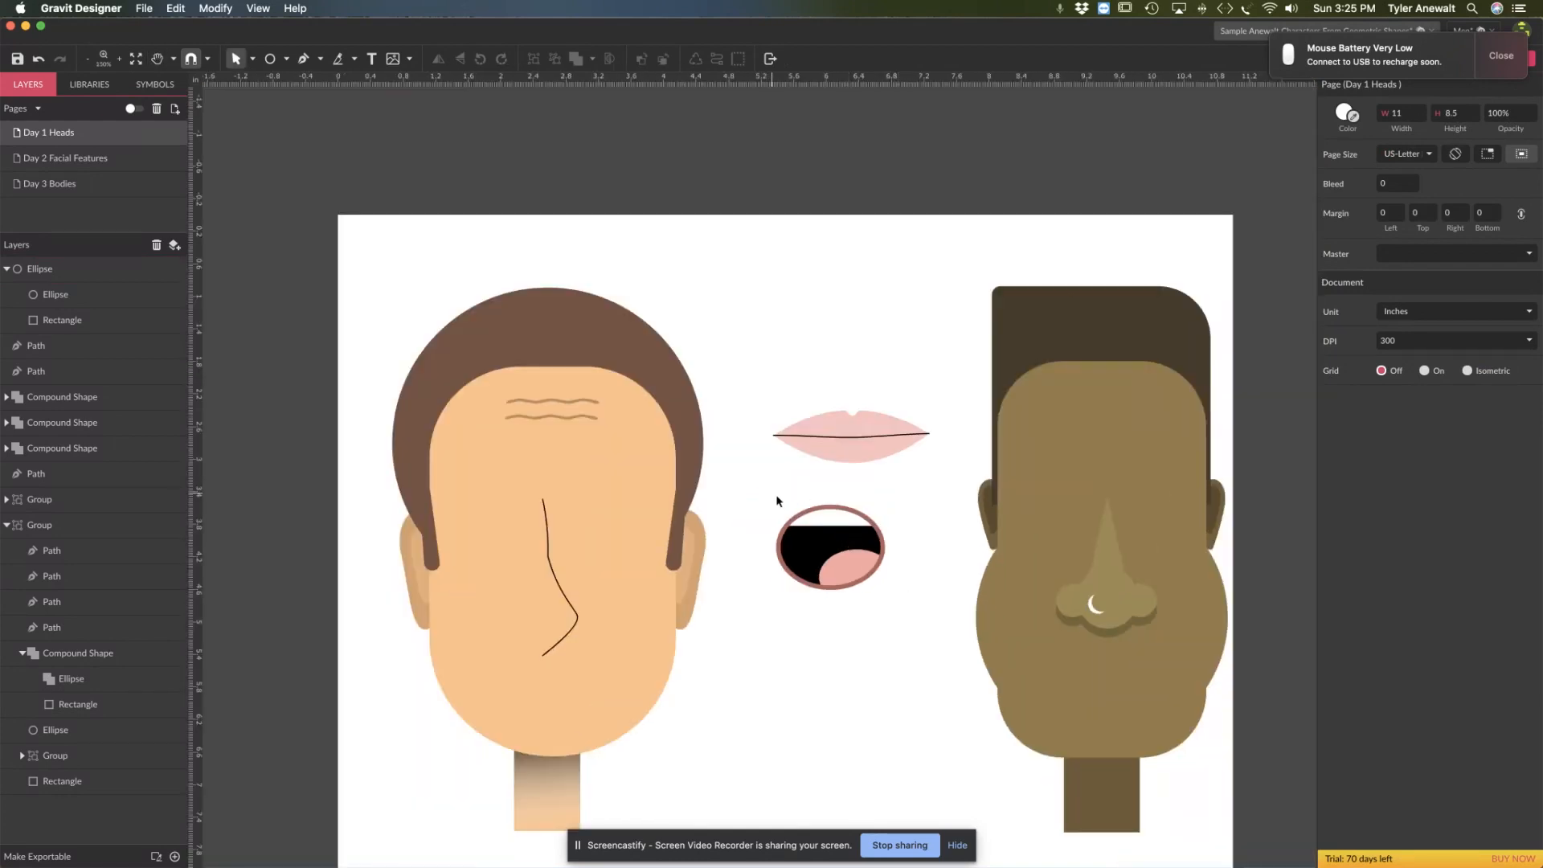